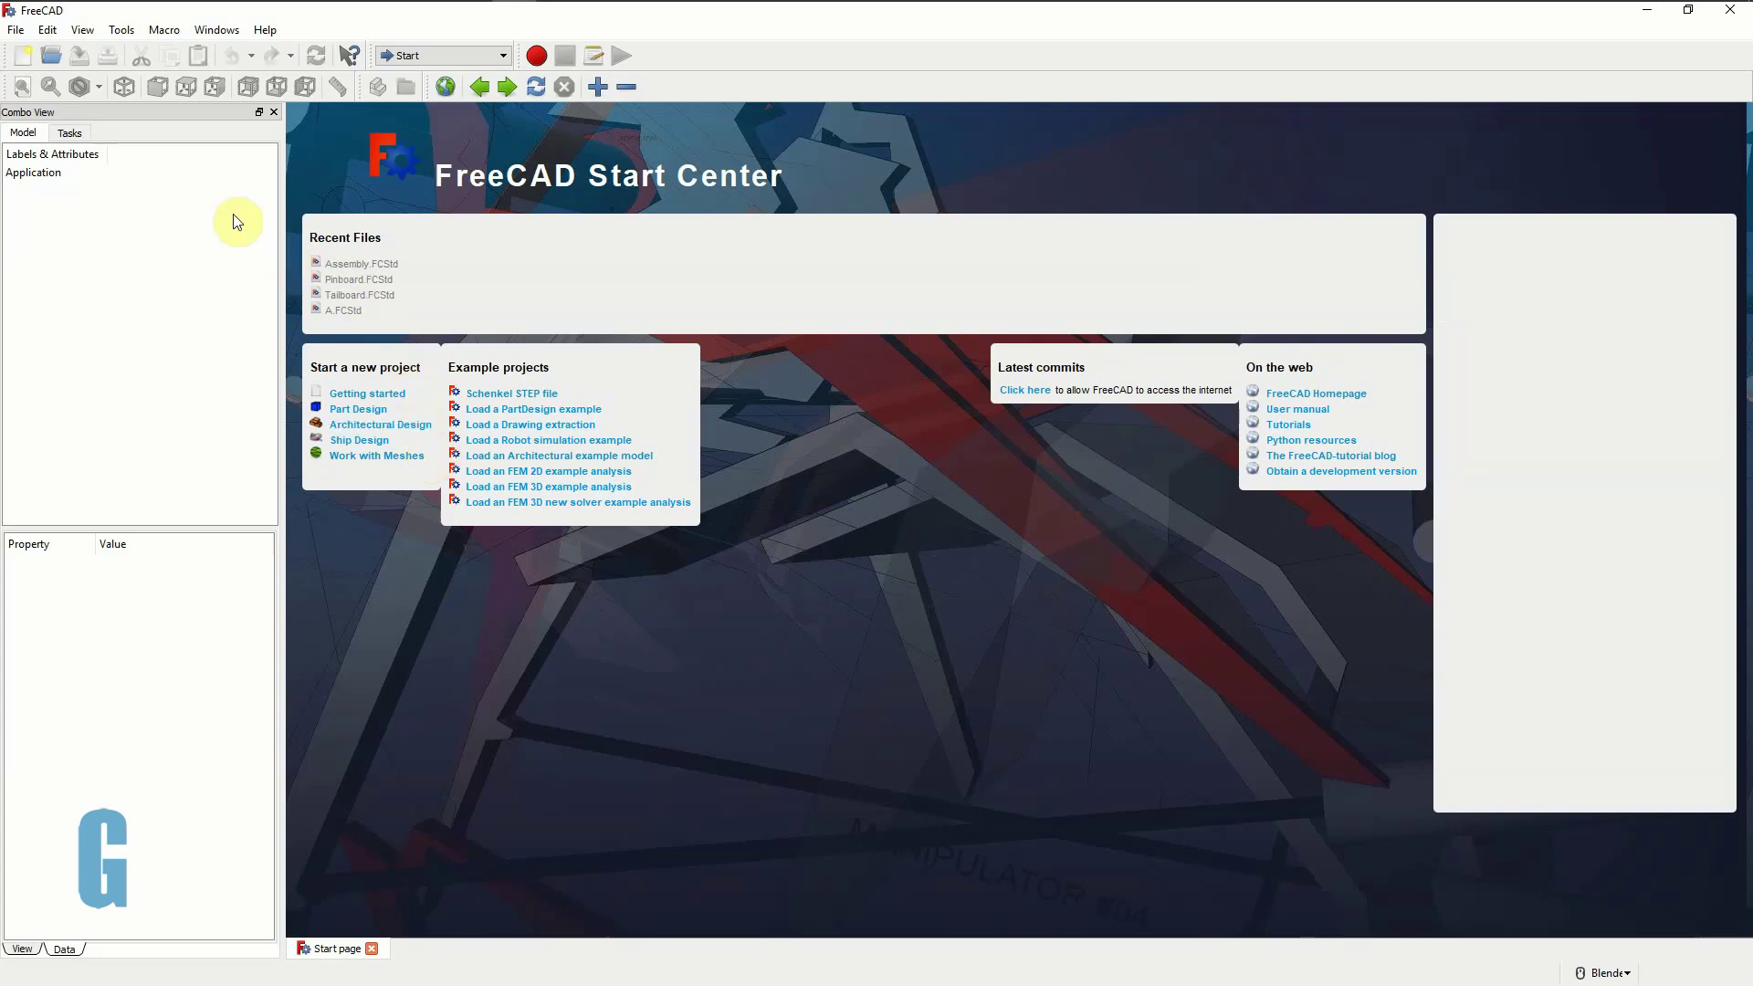
# - Create a new empty document and switch to the Part Design workbench
pyautogui.click(22, 56)
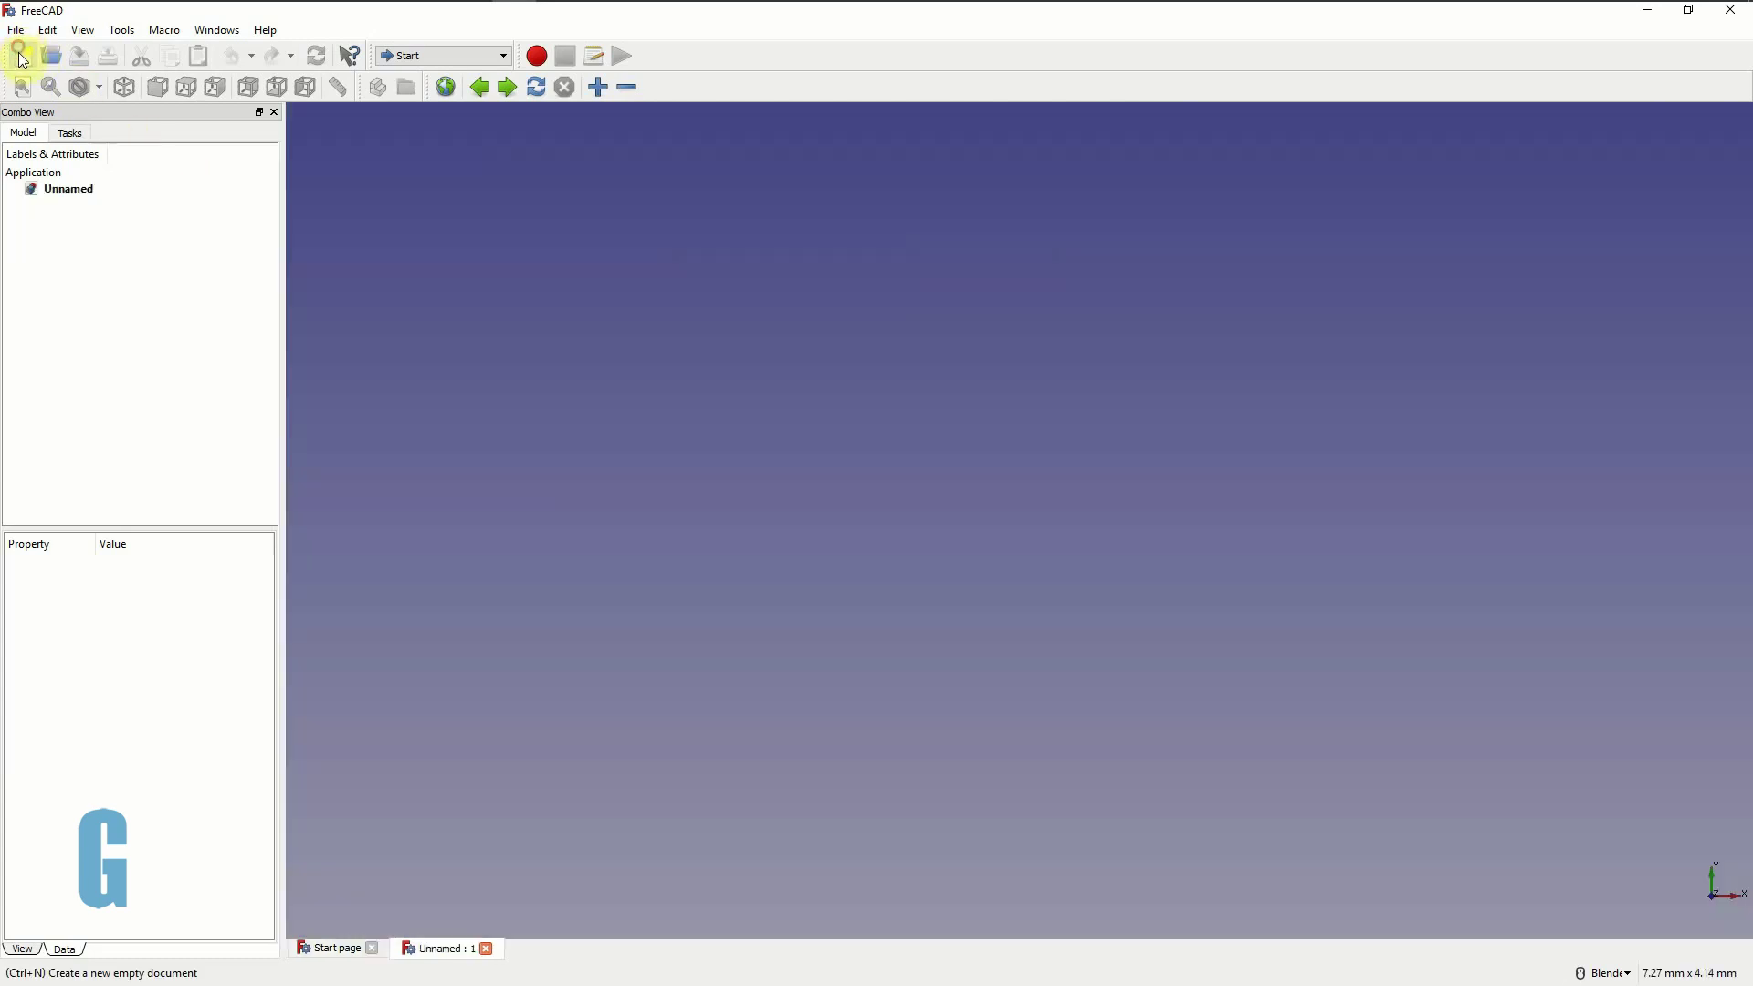
pyautogui.click(437, 56)
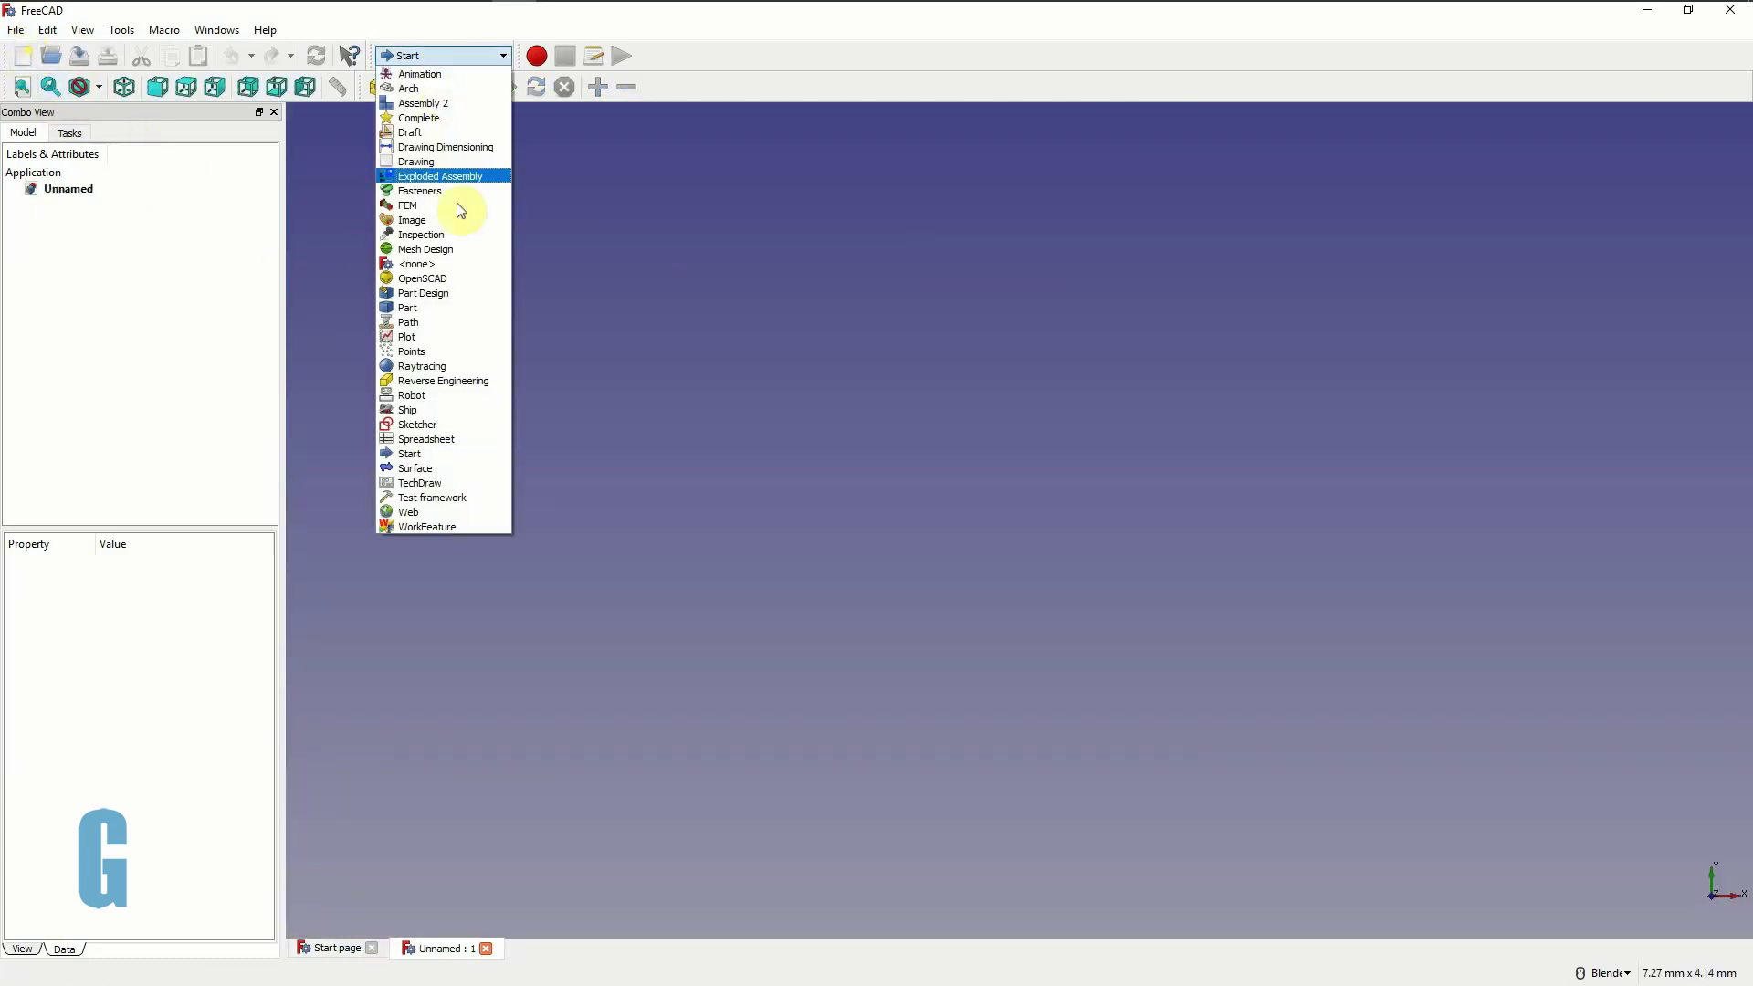
pyautogui.click(461, 293)
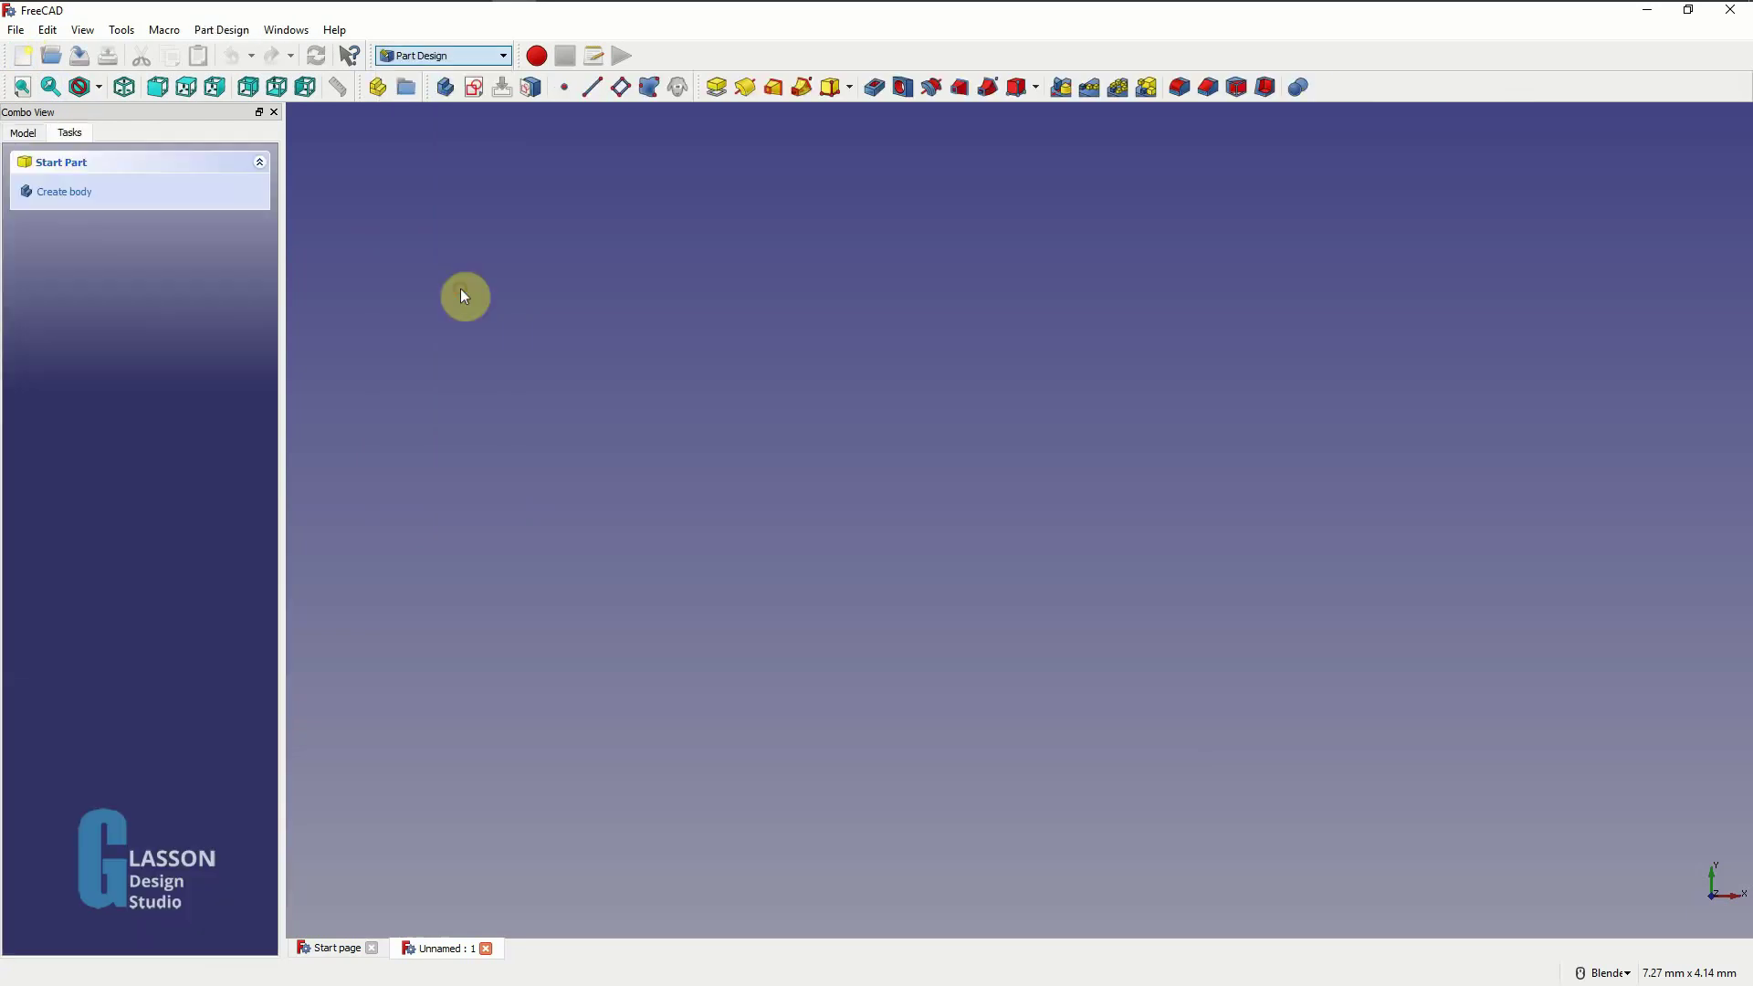
# - Create a new part and start a sketch on its XY base plane
pyautogui.click(377, 93)
pyautogui.click(474, 87)
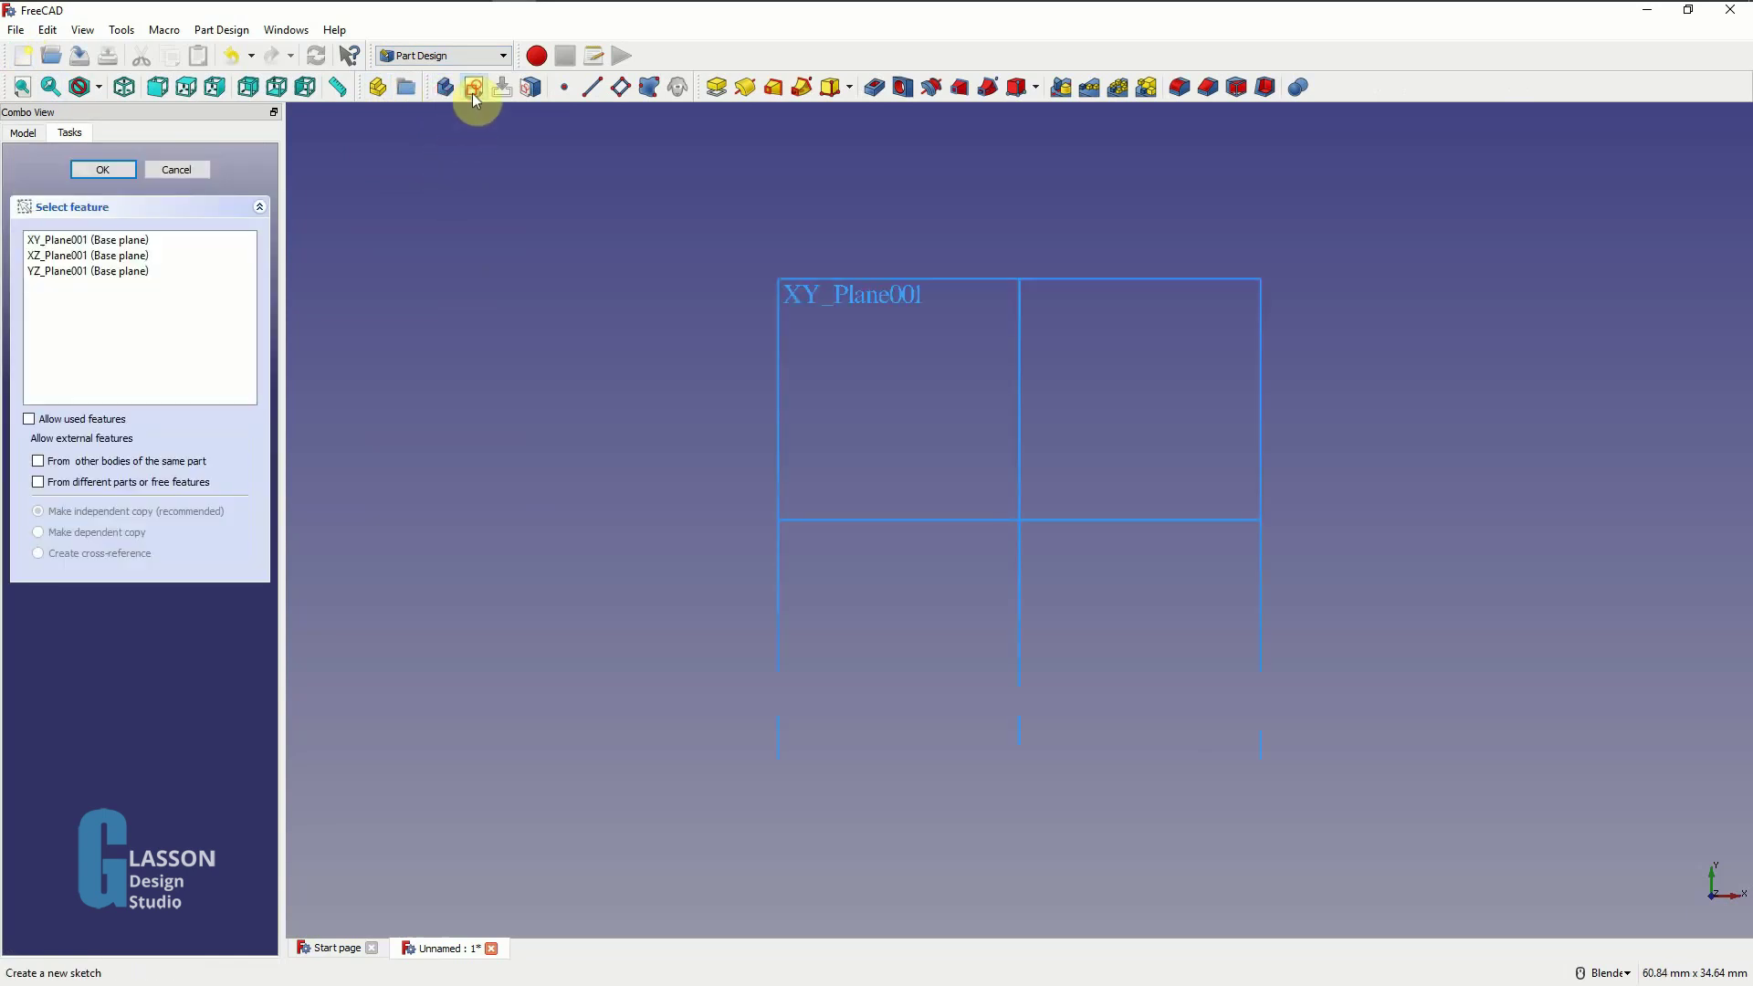
pyautogui.click(110, 240)
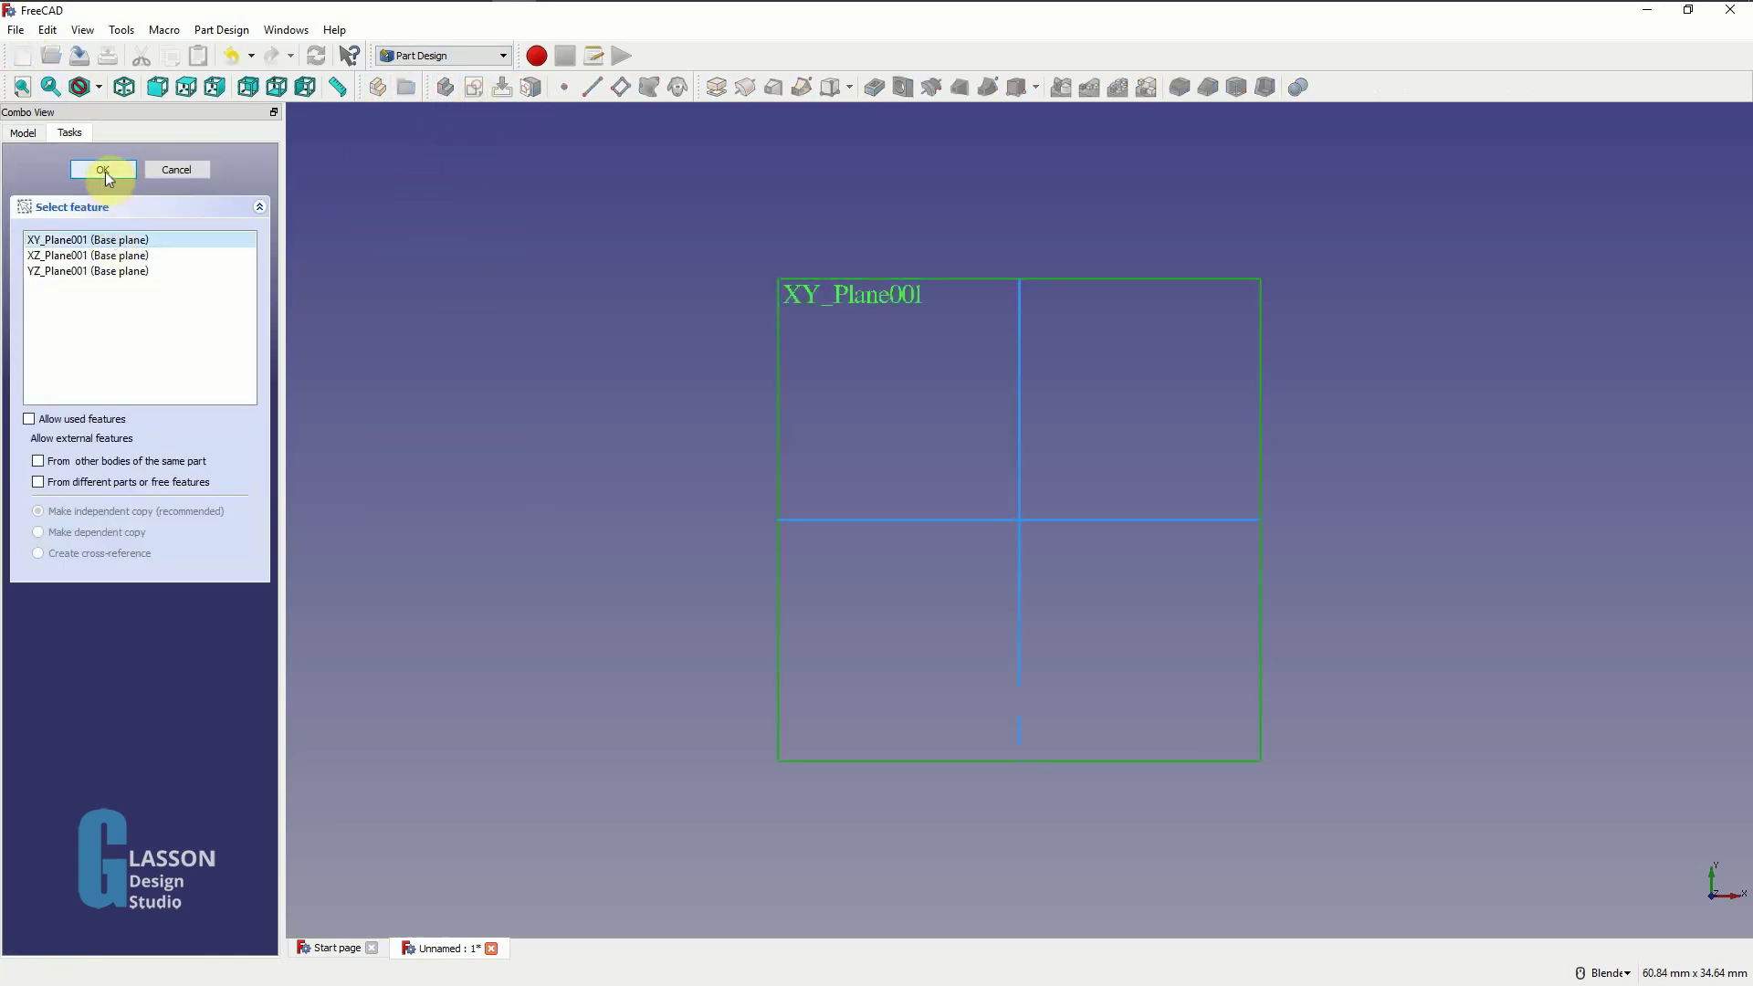
pyautogui.click(105, 172)
# - Sketch a rectangle about 32 mm wide and 48 mm high around the origin
pyautogui.scroll(-4, 981, 509)
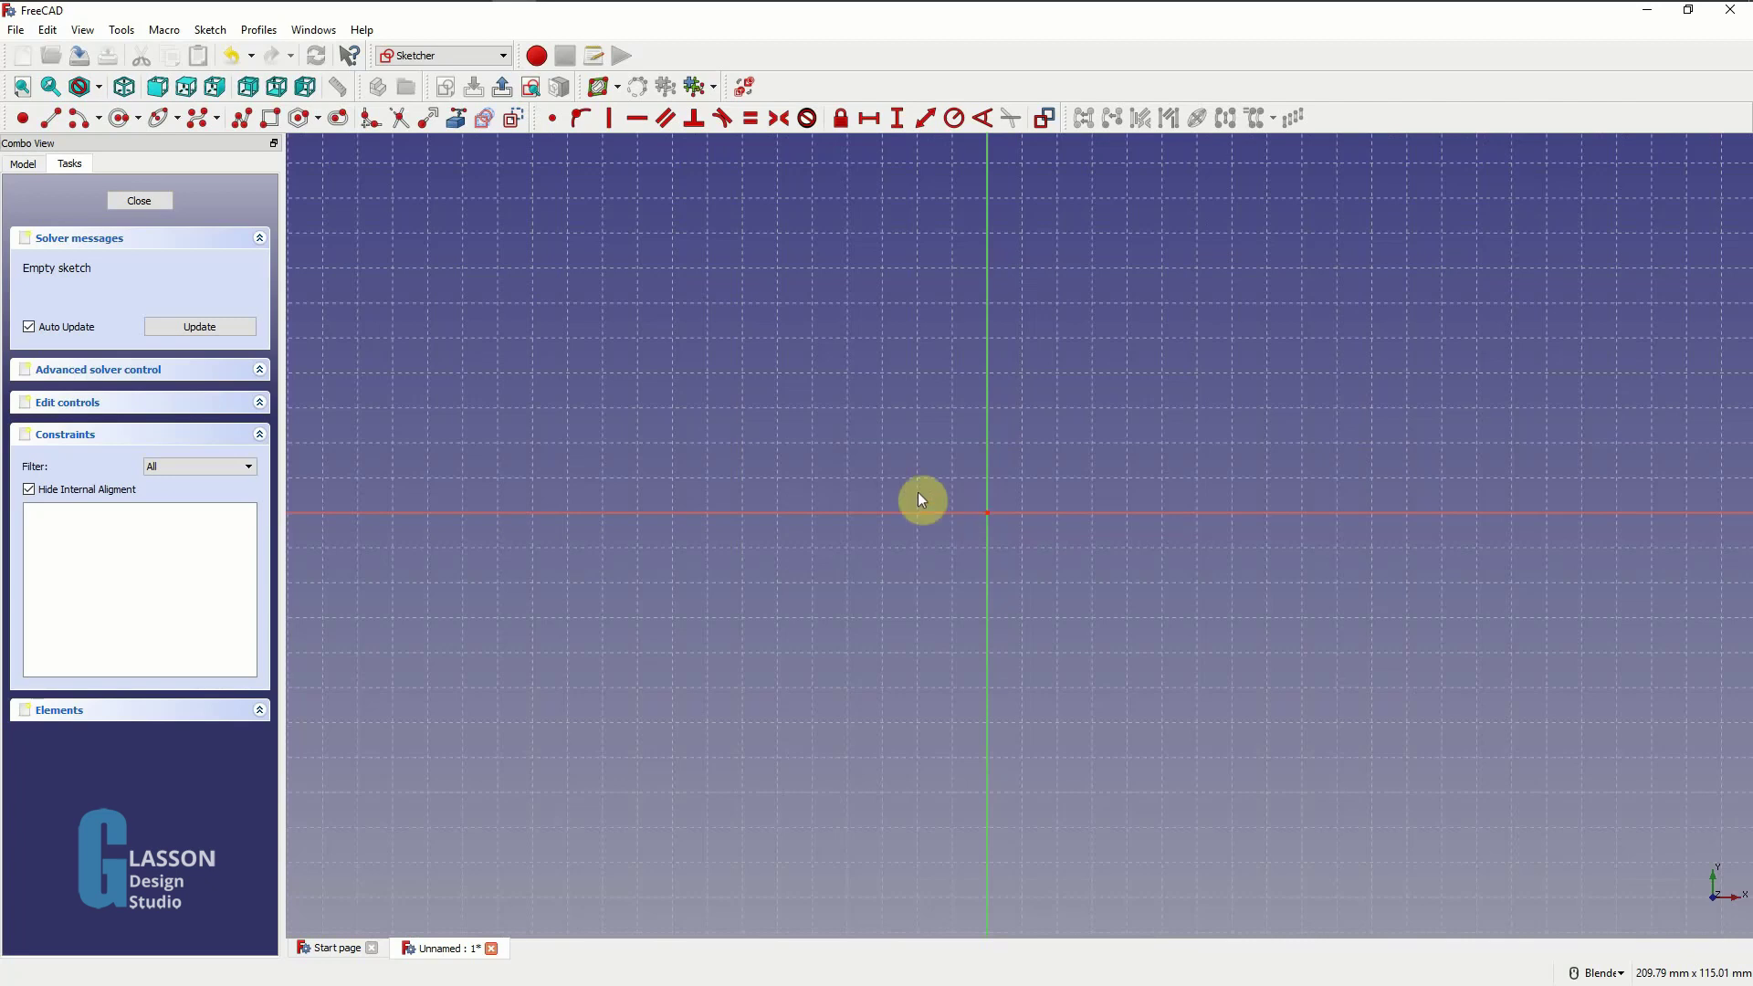
pyautogui.click(270, 117)
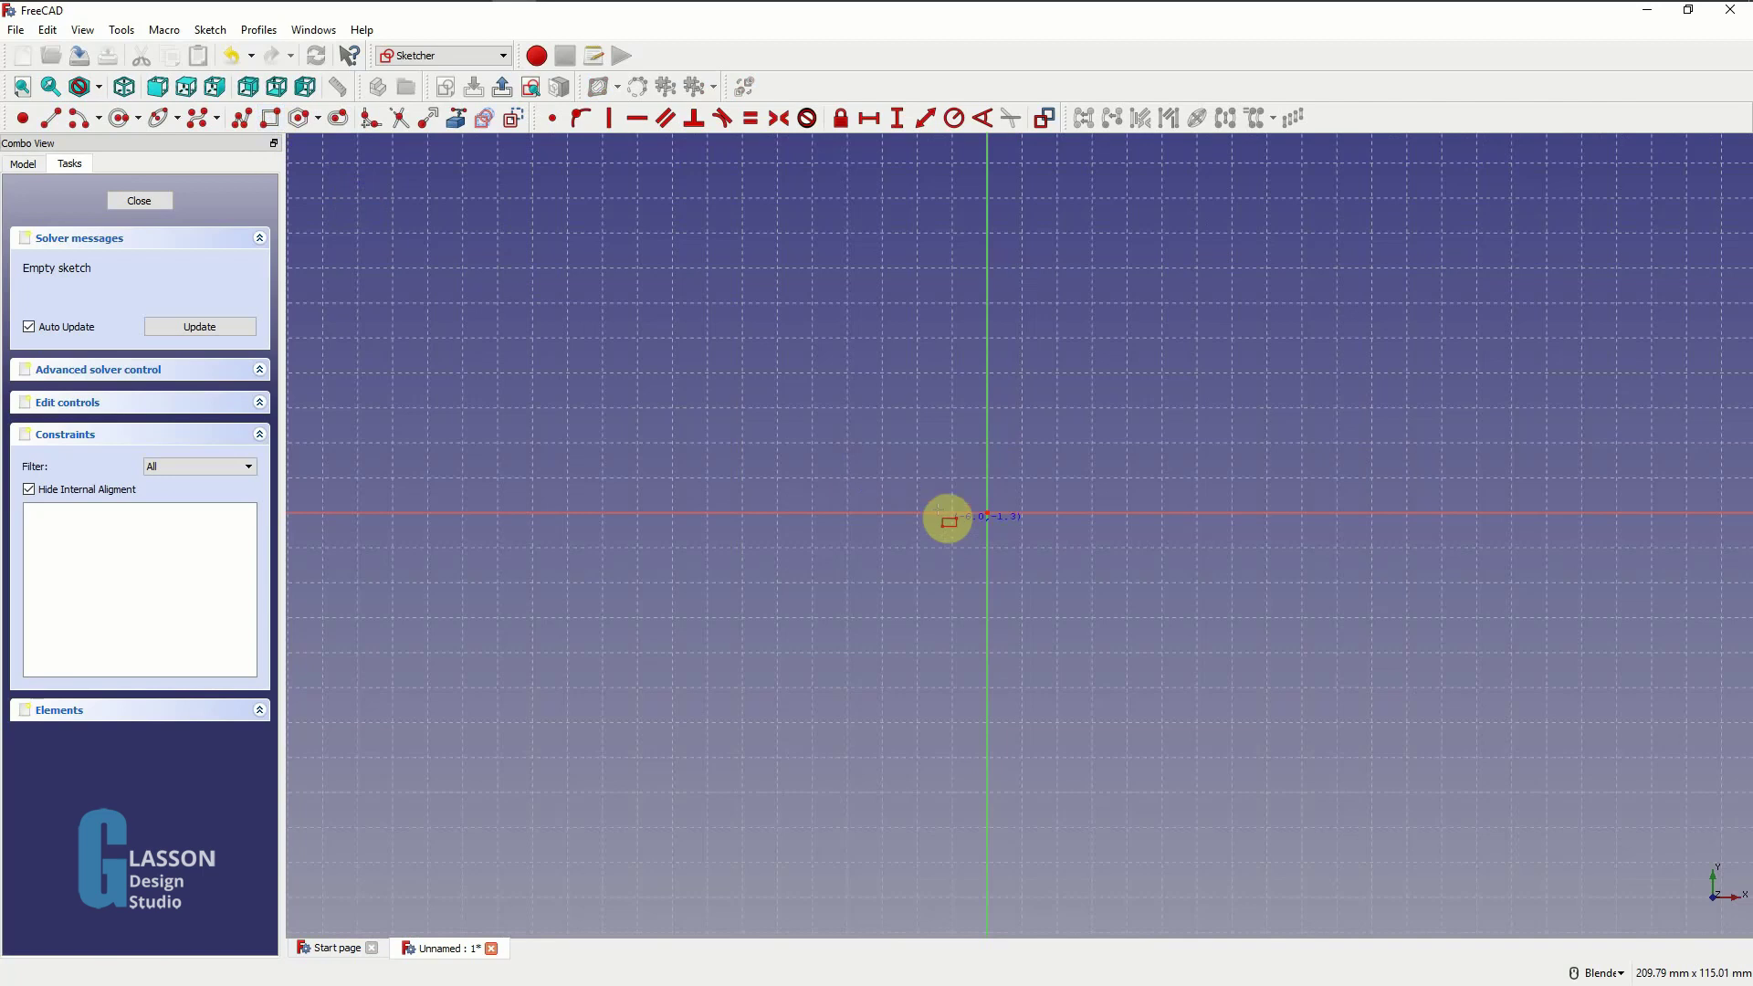
pyautogui.click(892, 387)
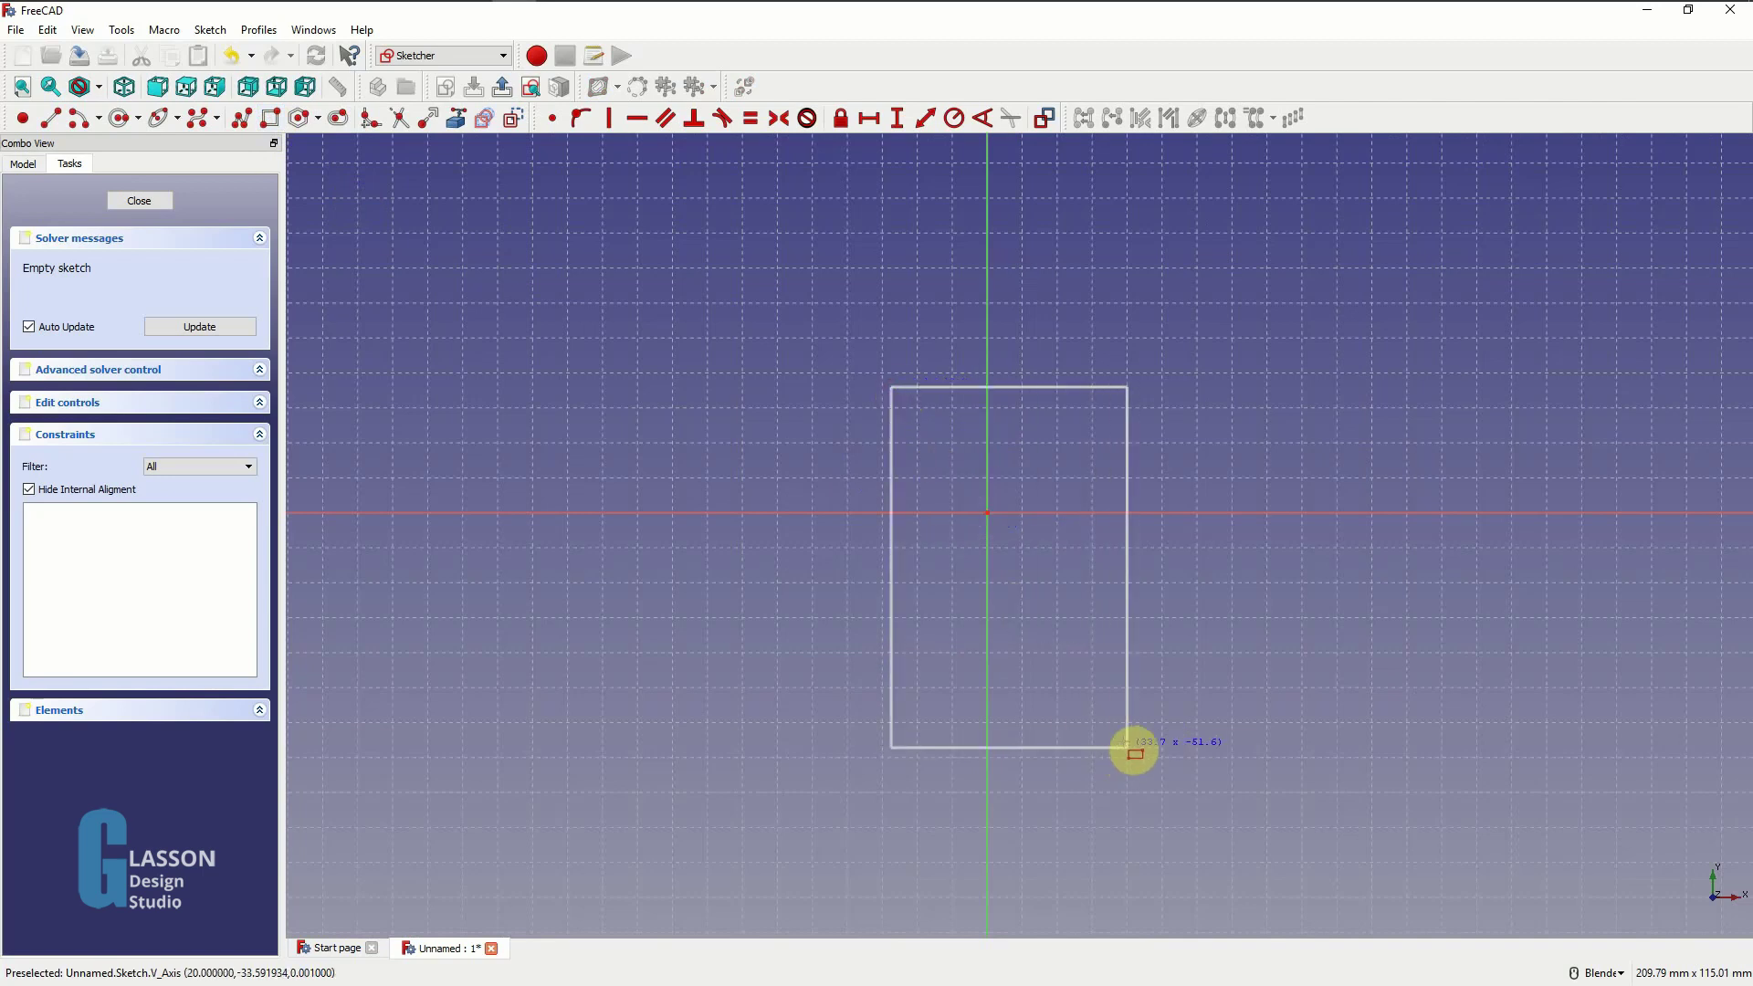
pyautogui.click(1113, 722)
pyautogui.rightClick(966, 606)
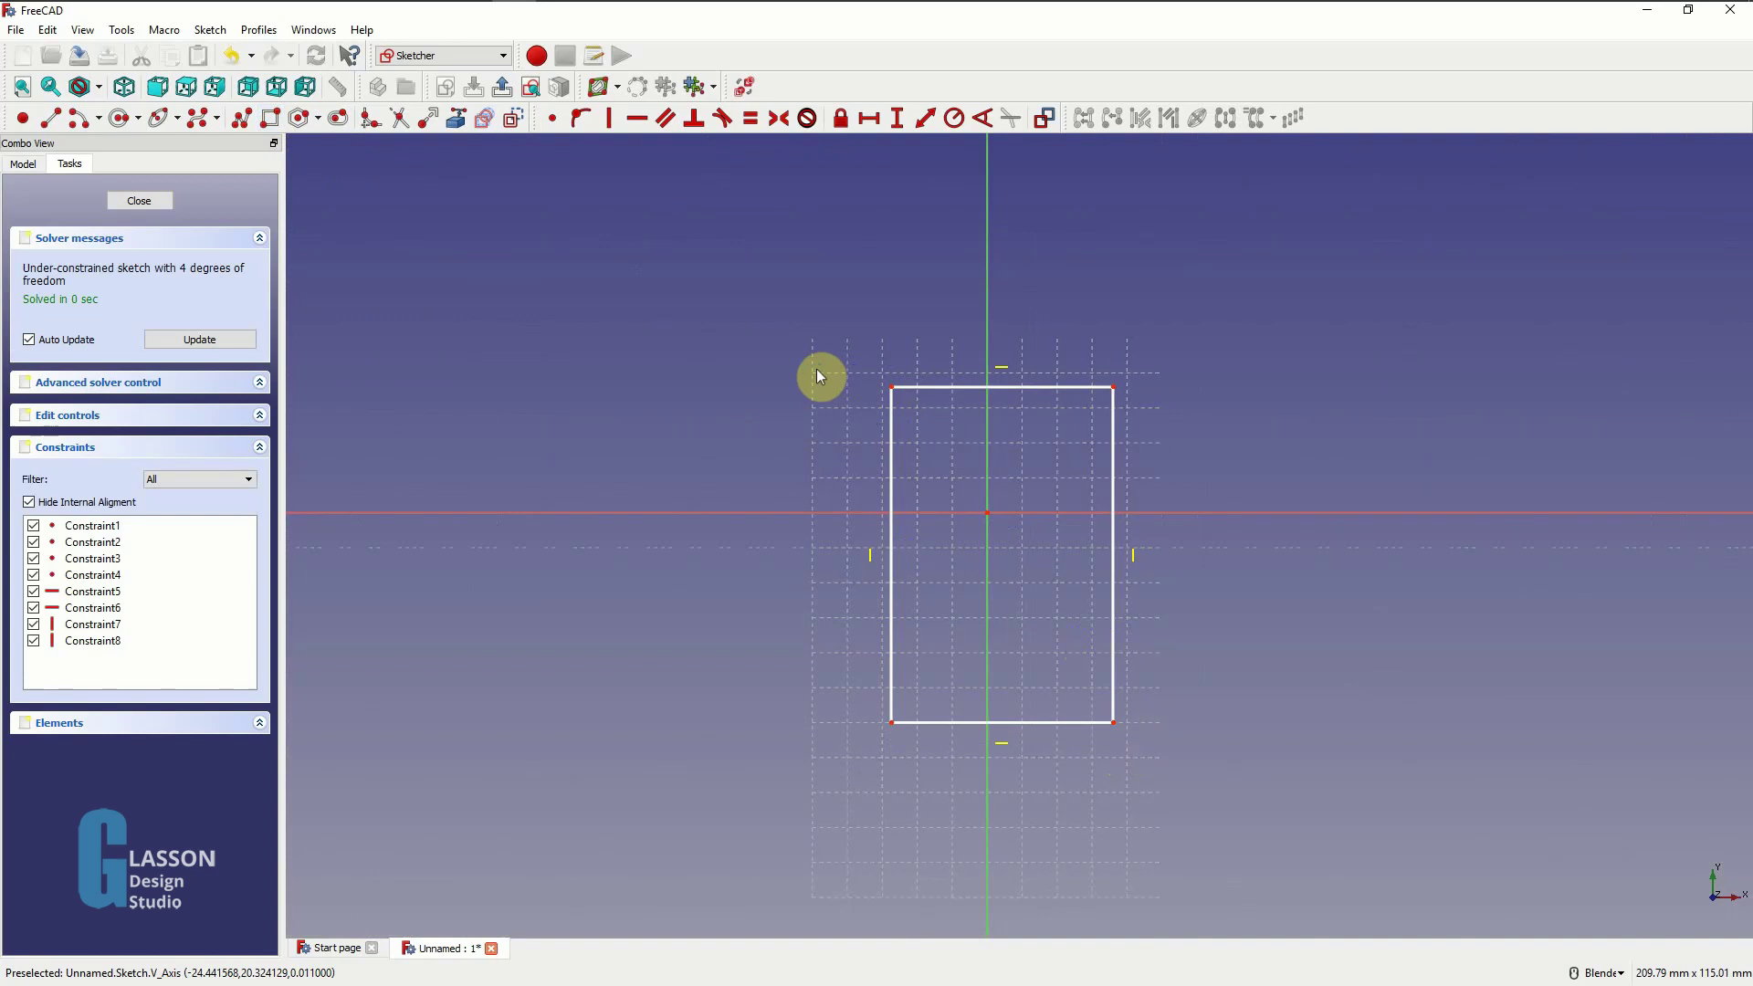
# - Make the rectangle's two top corners symmetric about the vertical axis
pyautogui.click(892, 389)
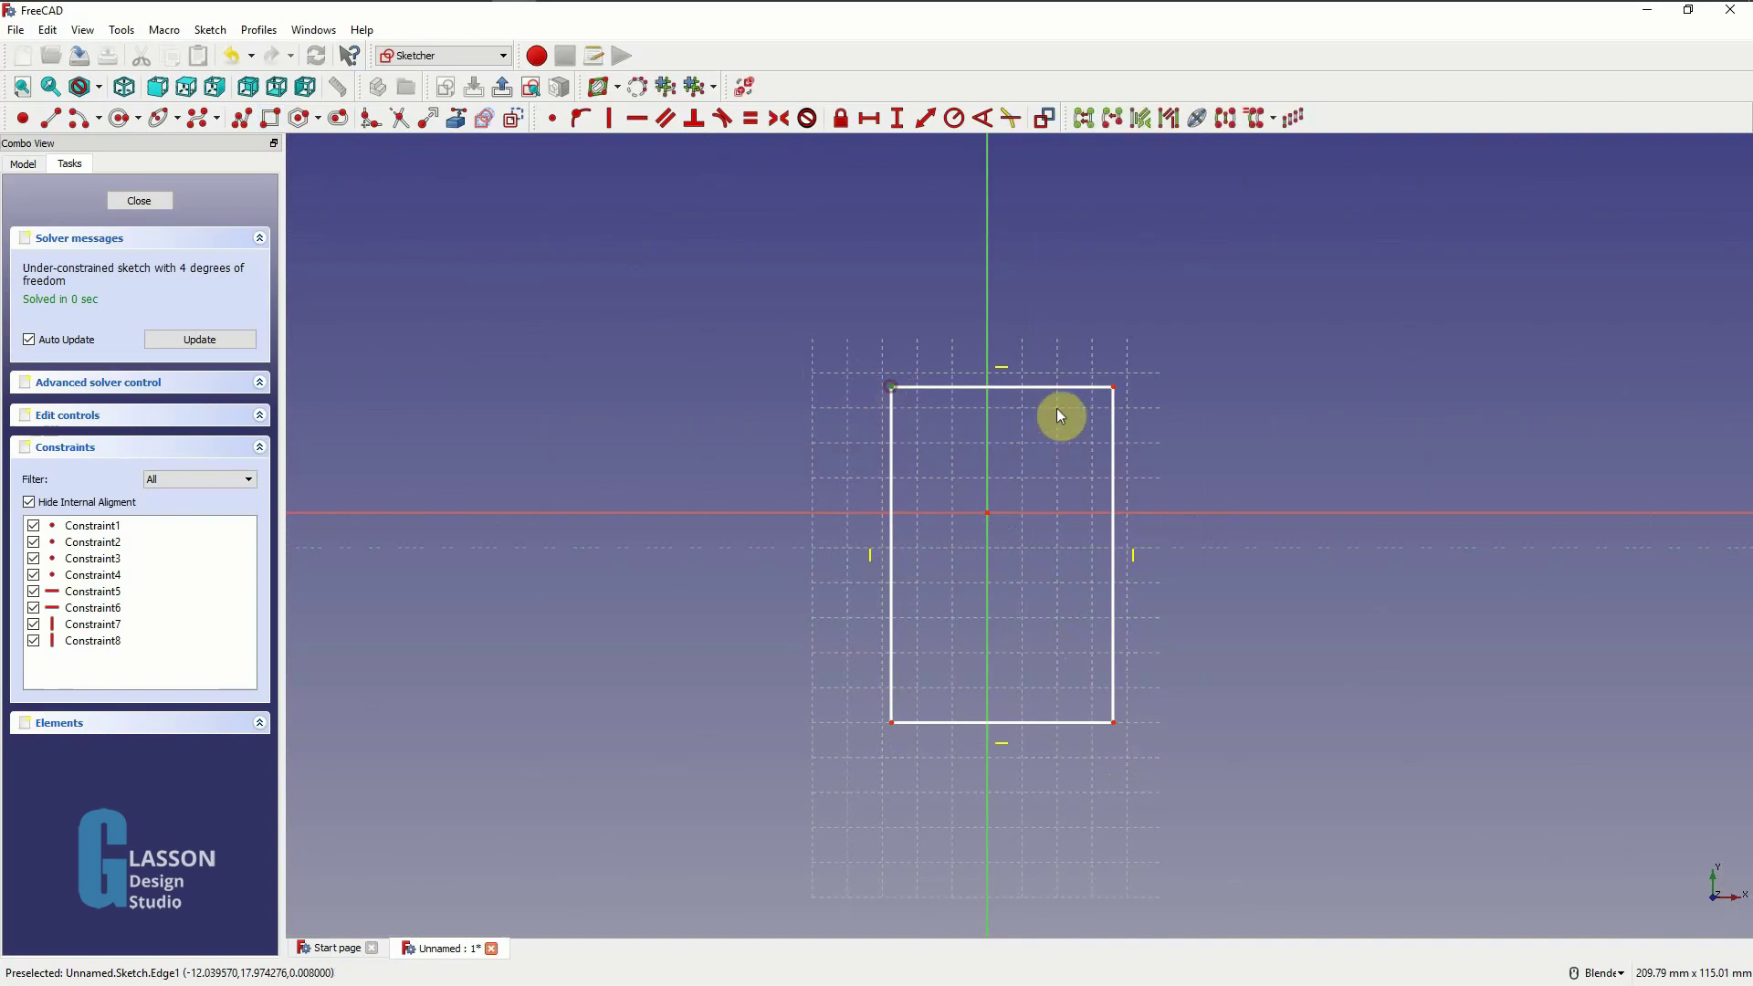
pyautogui.click(1115, 387)
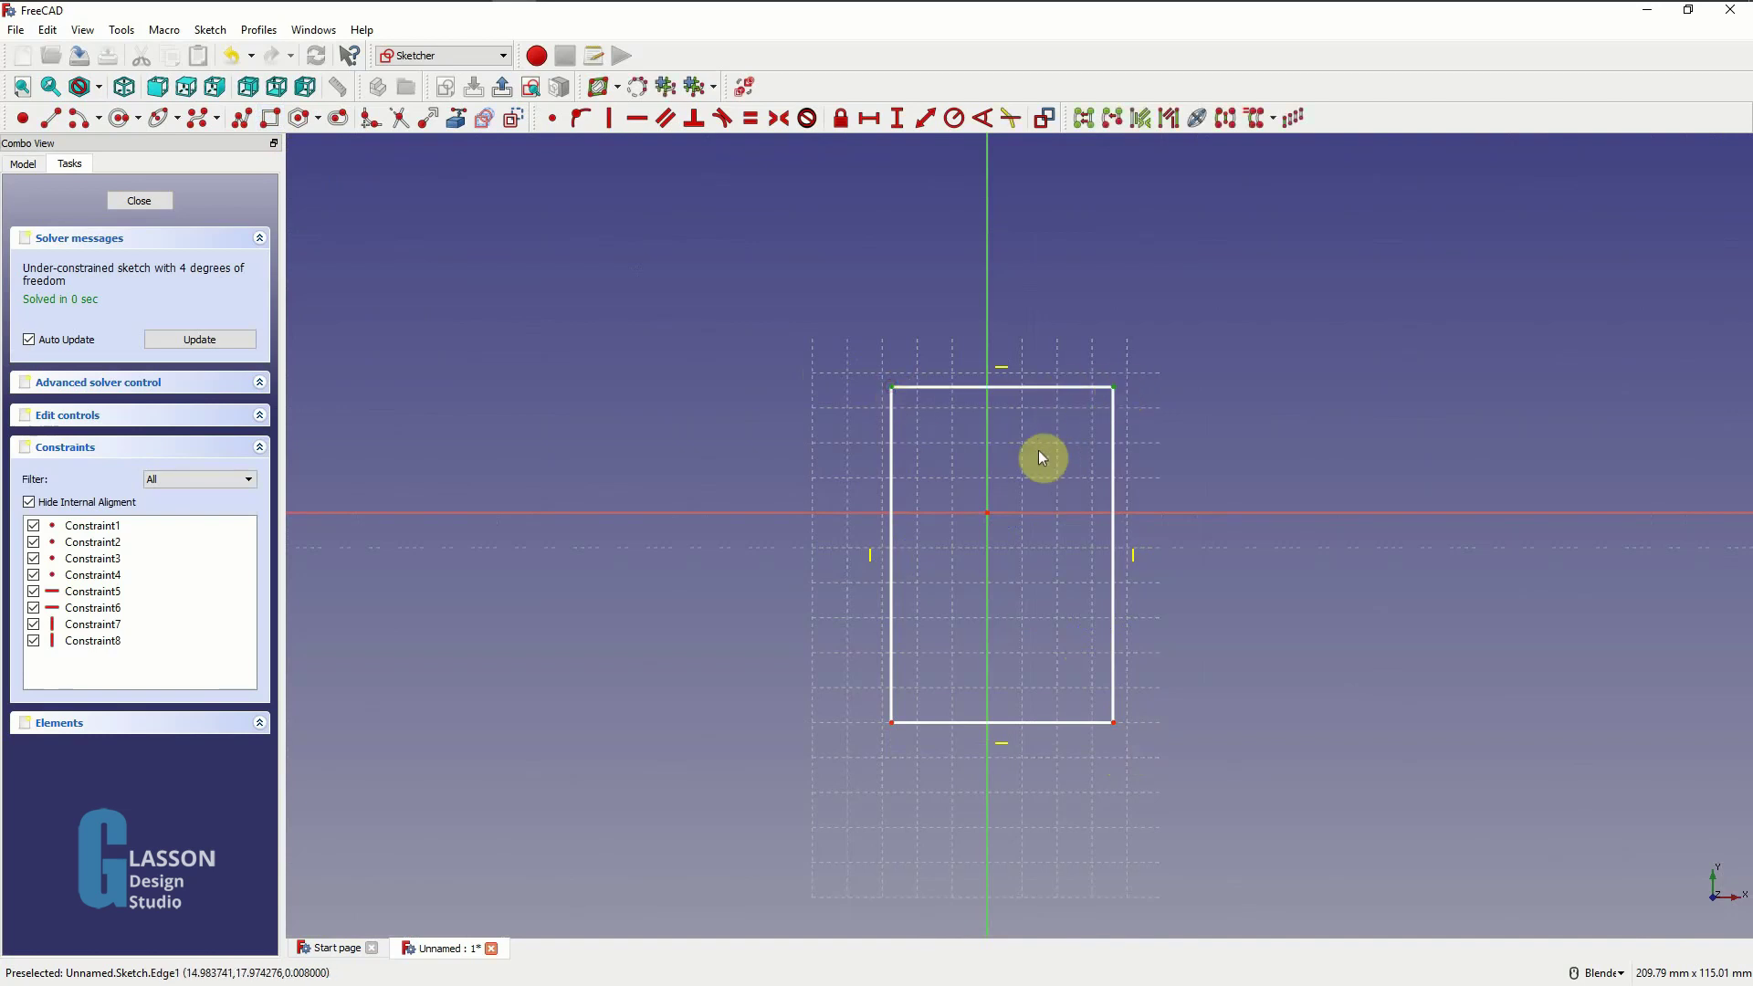
pyautogui.click(989, 452)
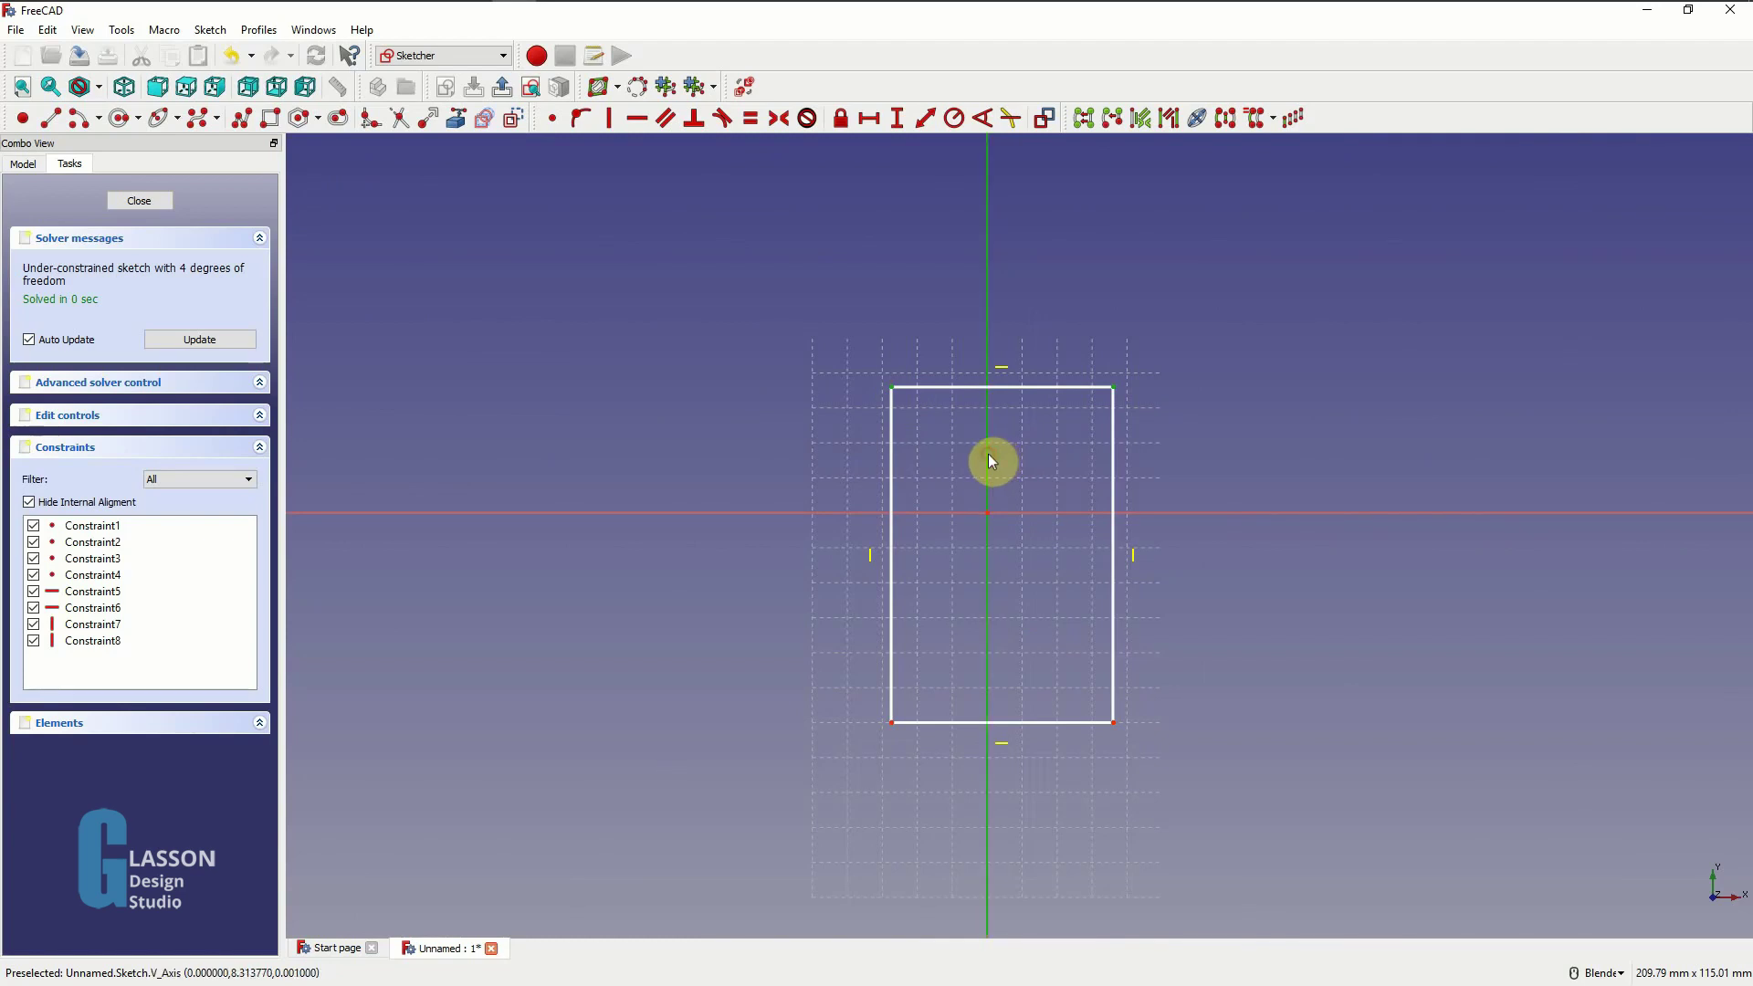
pyautogui.click(782, 122)
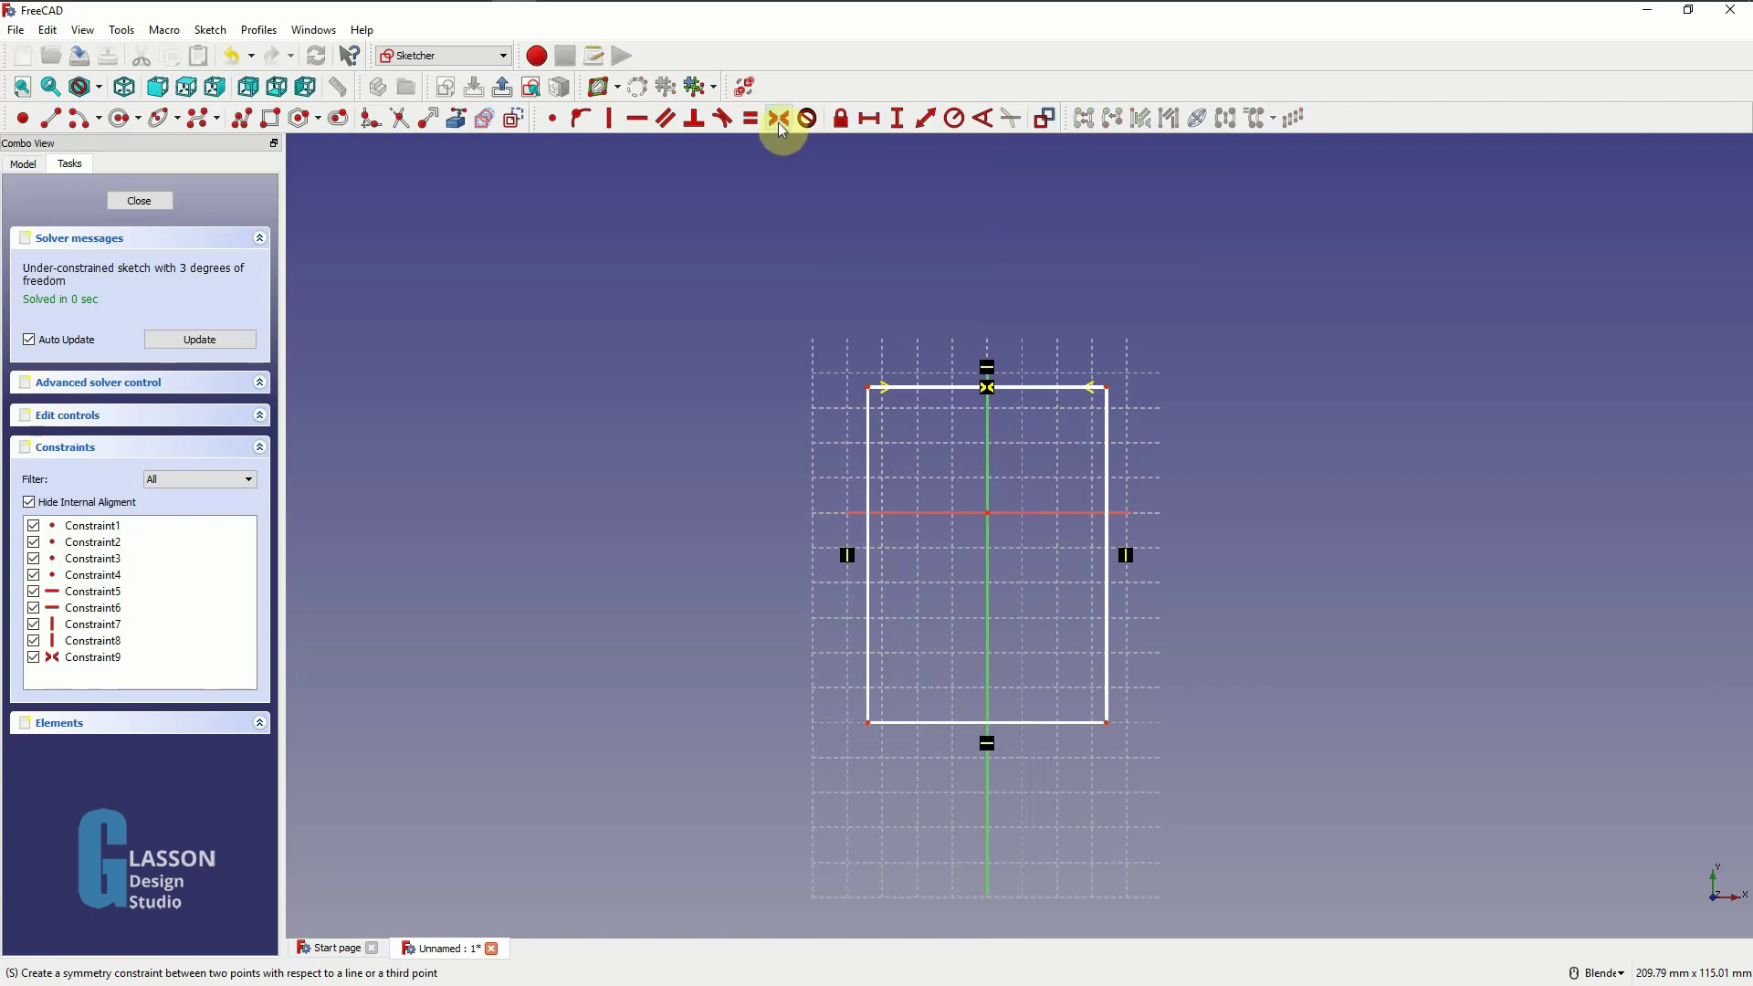
pyautogui.click(918, 483)
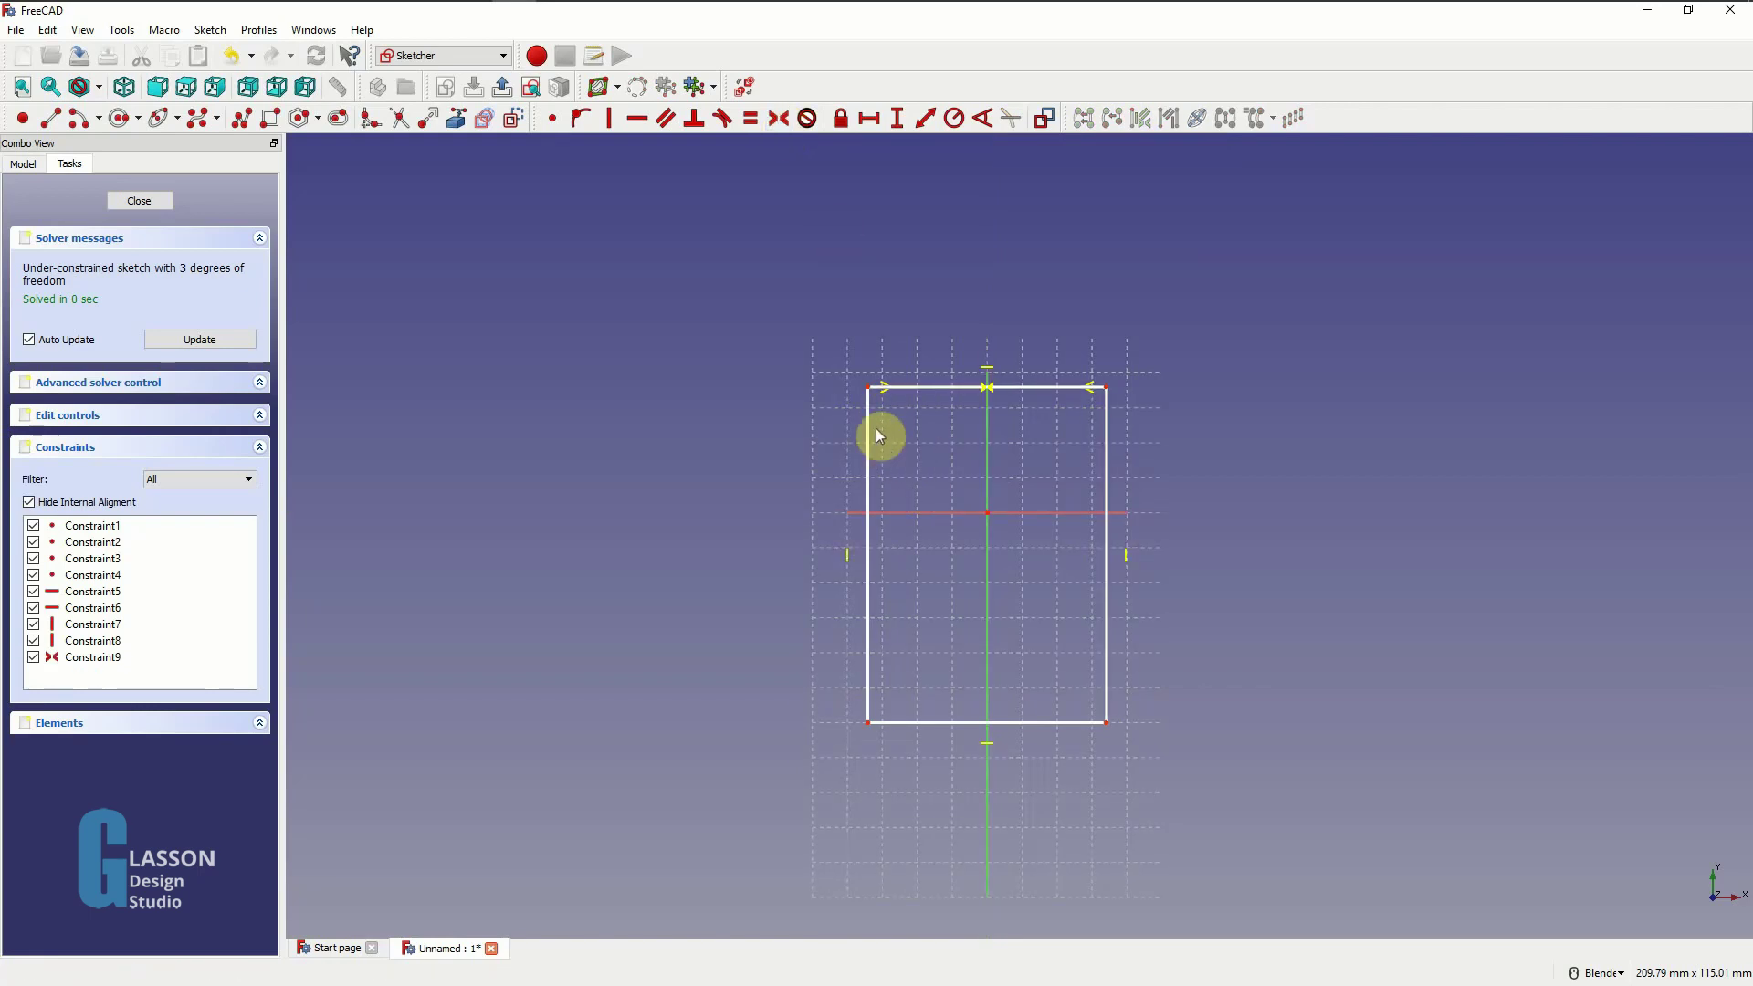
# - Make the rectangle's two left corners symmetric about the horizontal axis
pyautogui.click(868, 387)
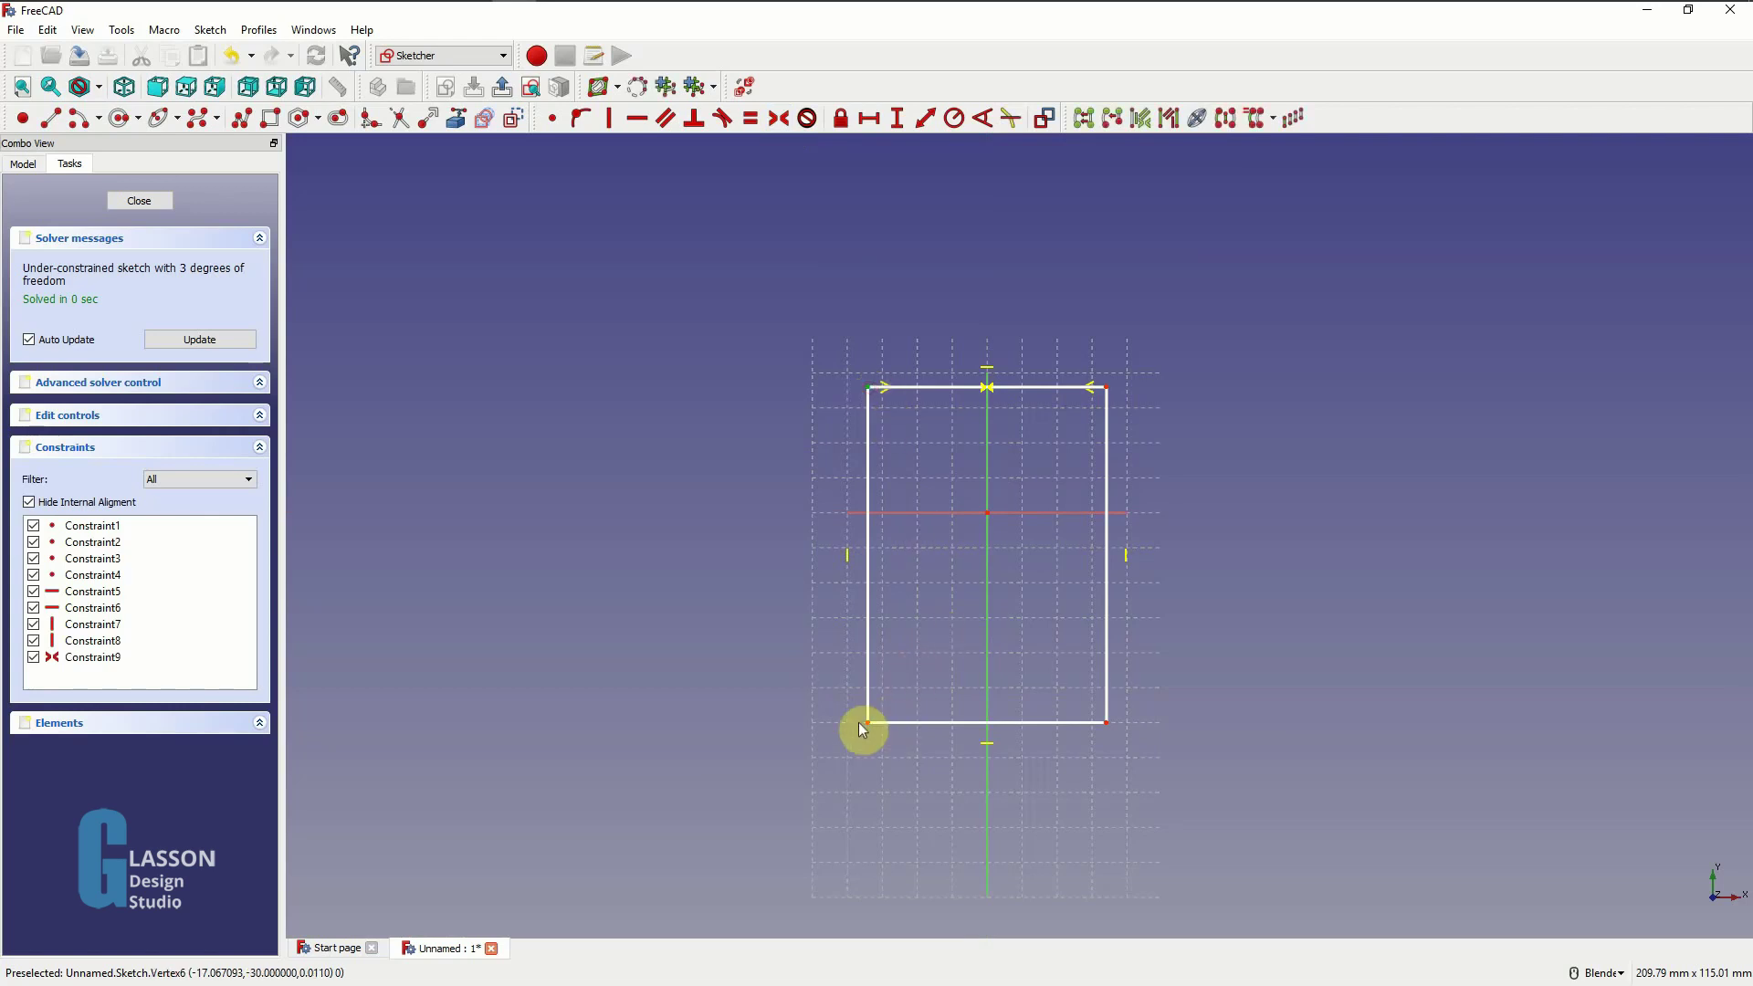
pyautogui.click(924, 510)
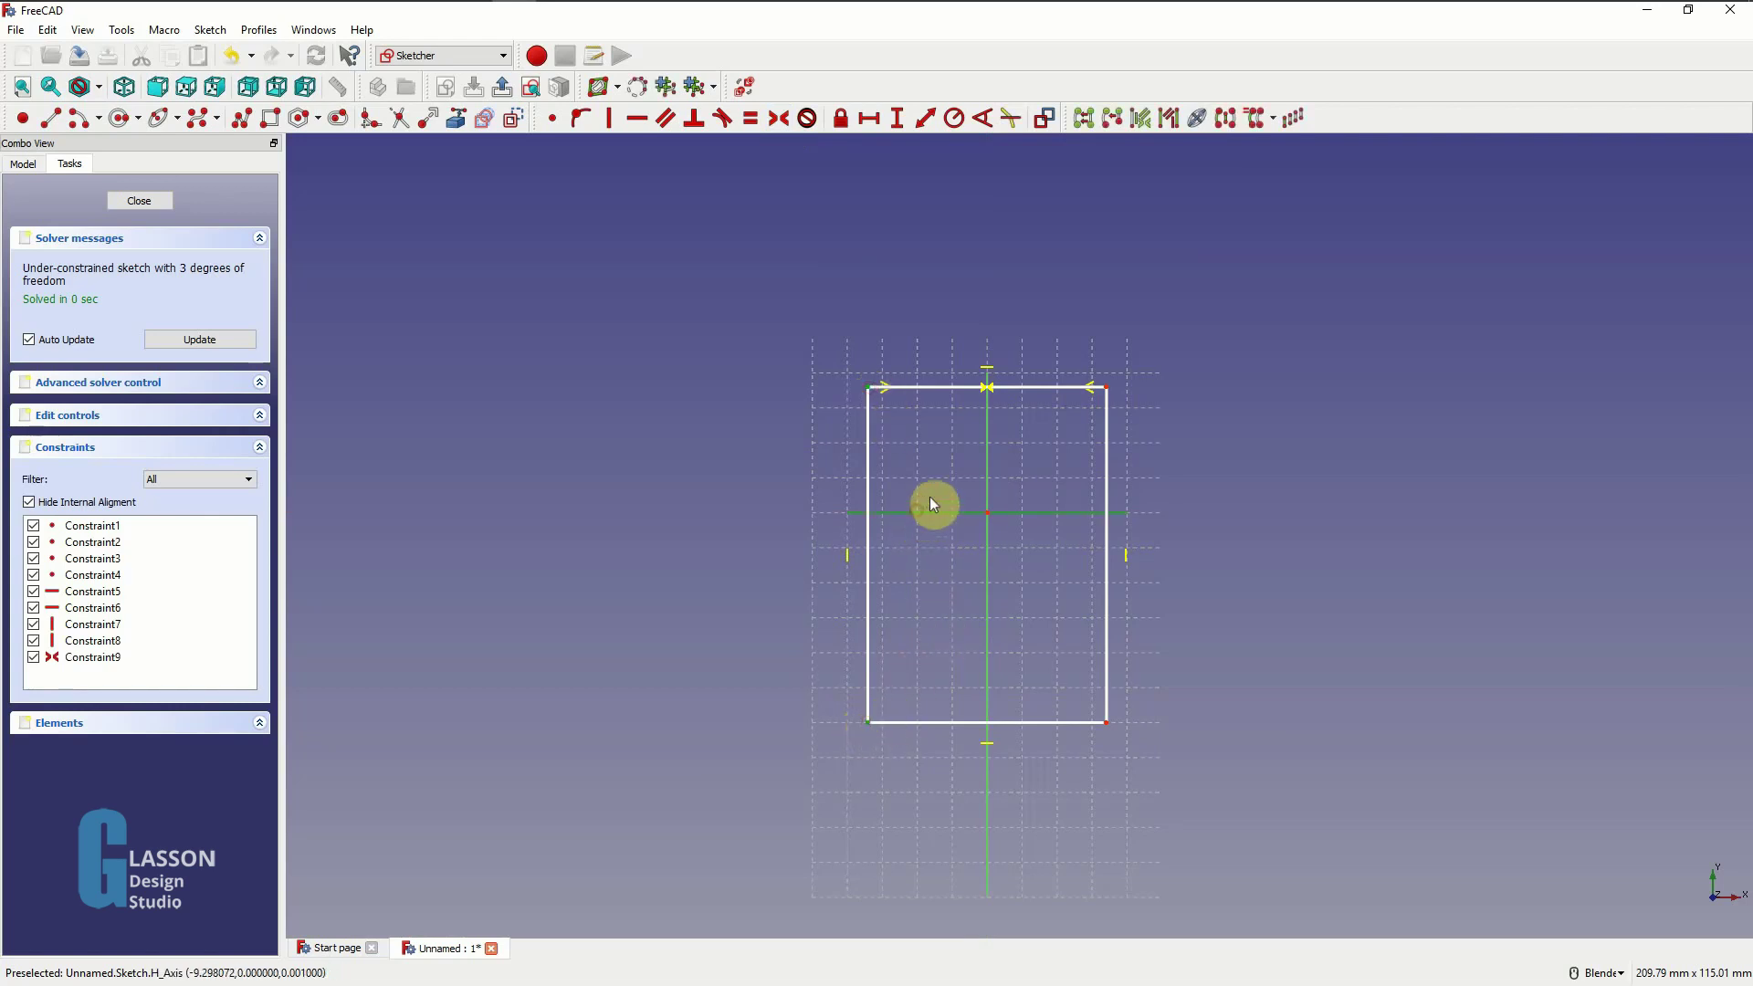
pyautogui.click(782, 123)
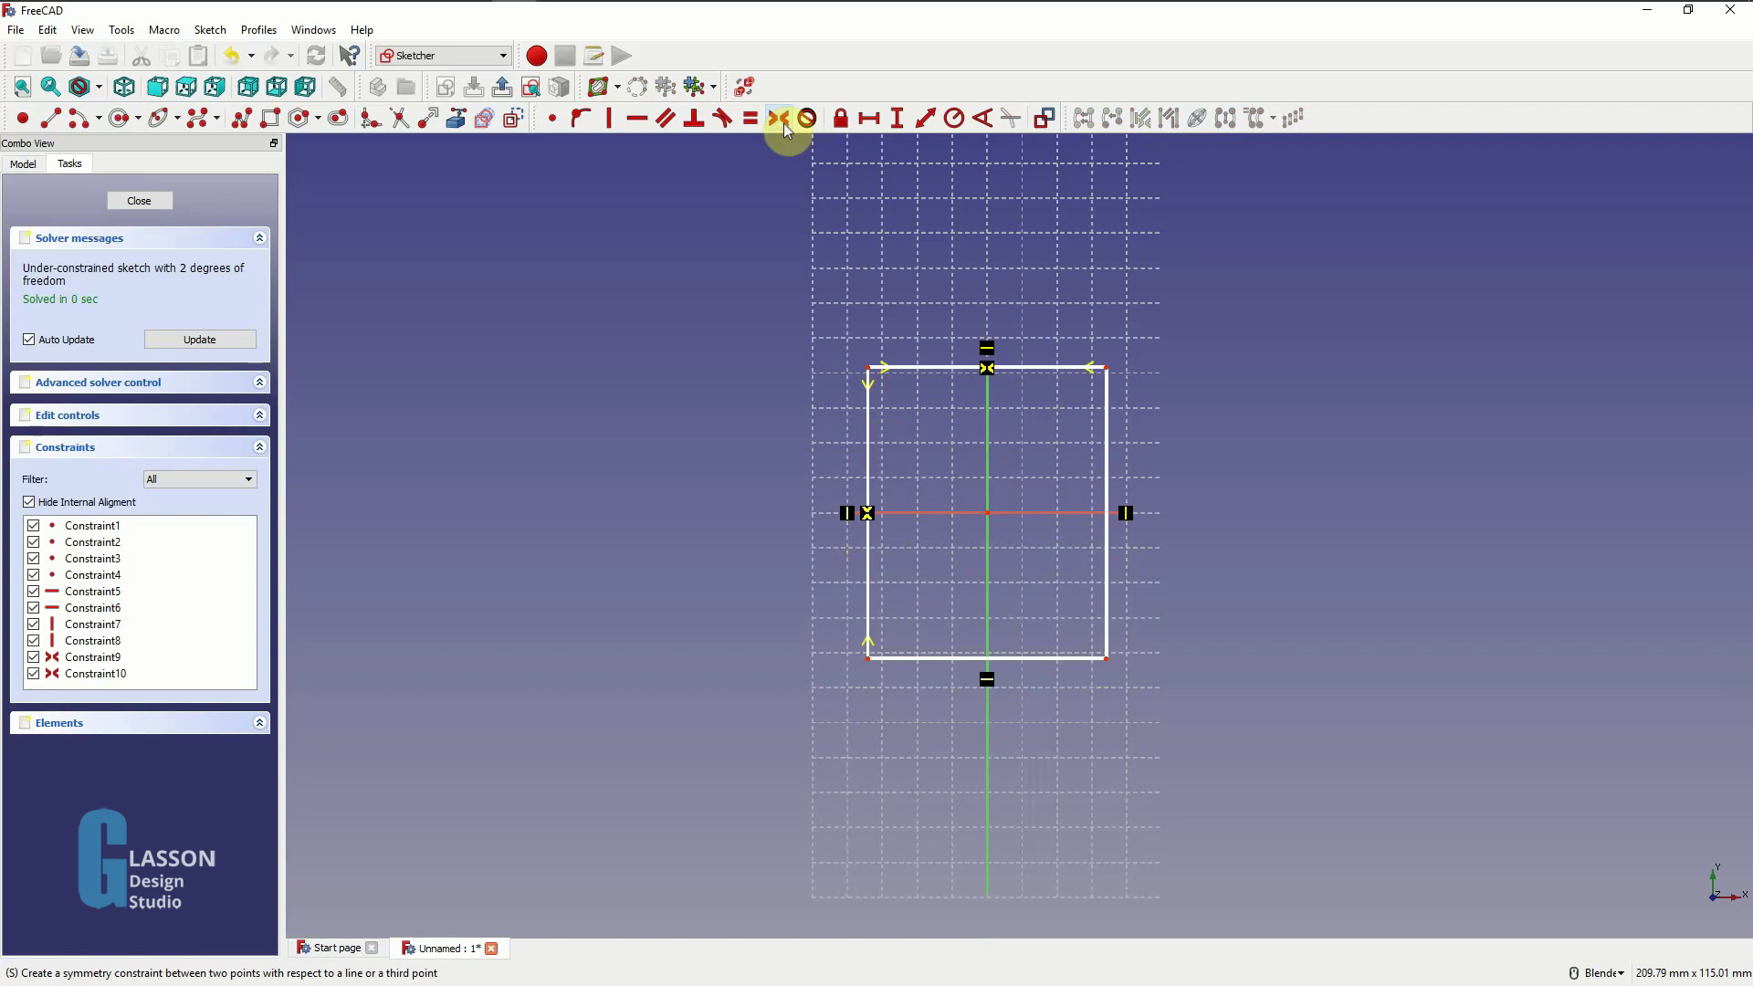
# - Constrain the rectangle's top edge to a horizontal length of 90 mm
pyautogui.click(926, 368)
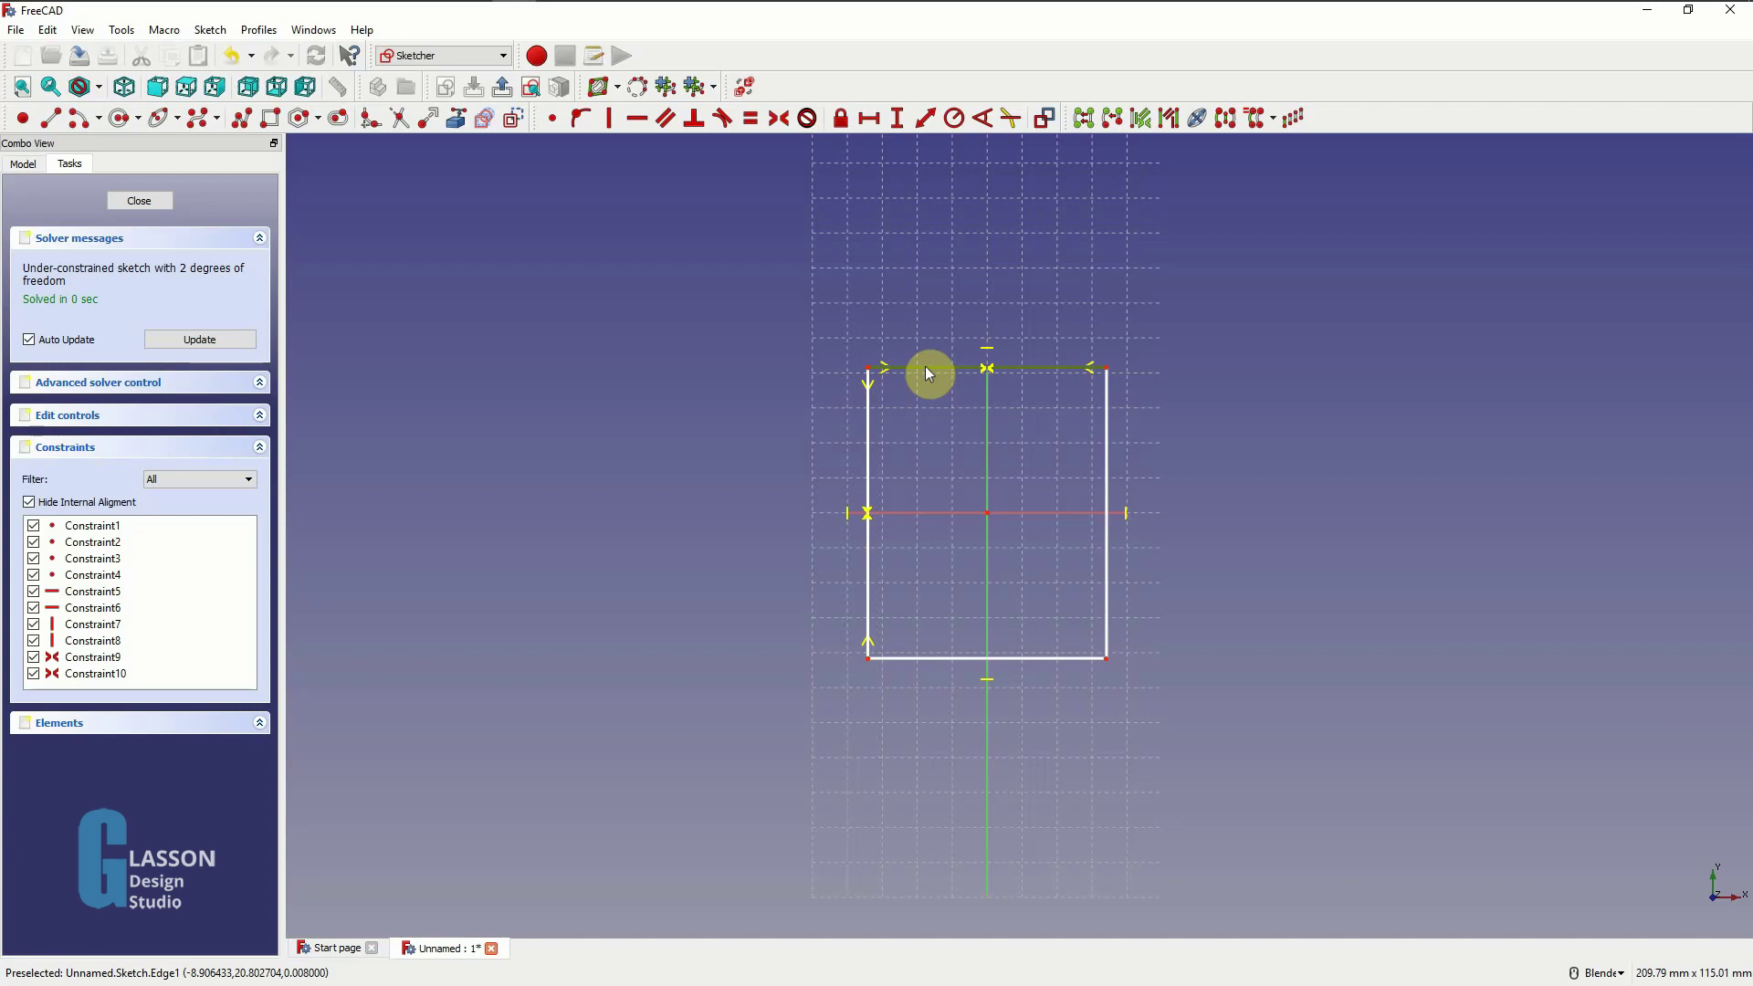
pyautogui.click(873, 121)
pyautogui.write('90')
pyautogui.press('Return')
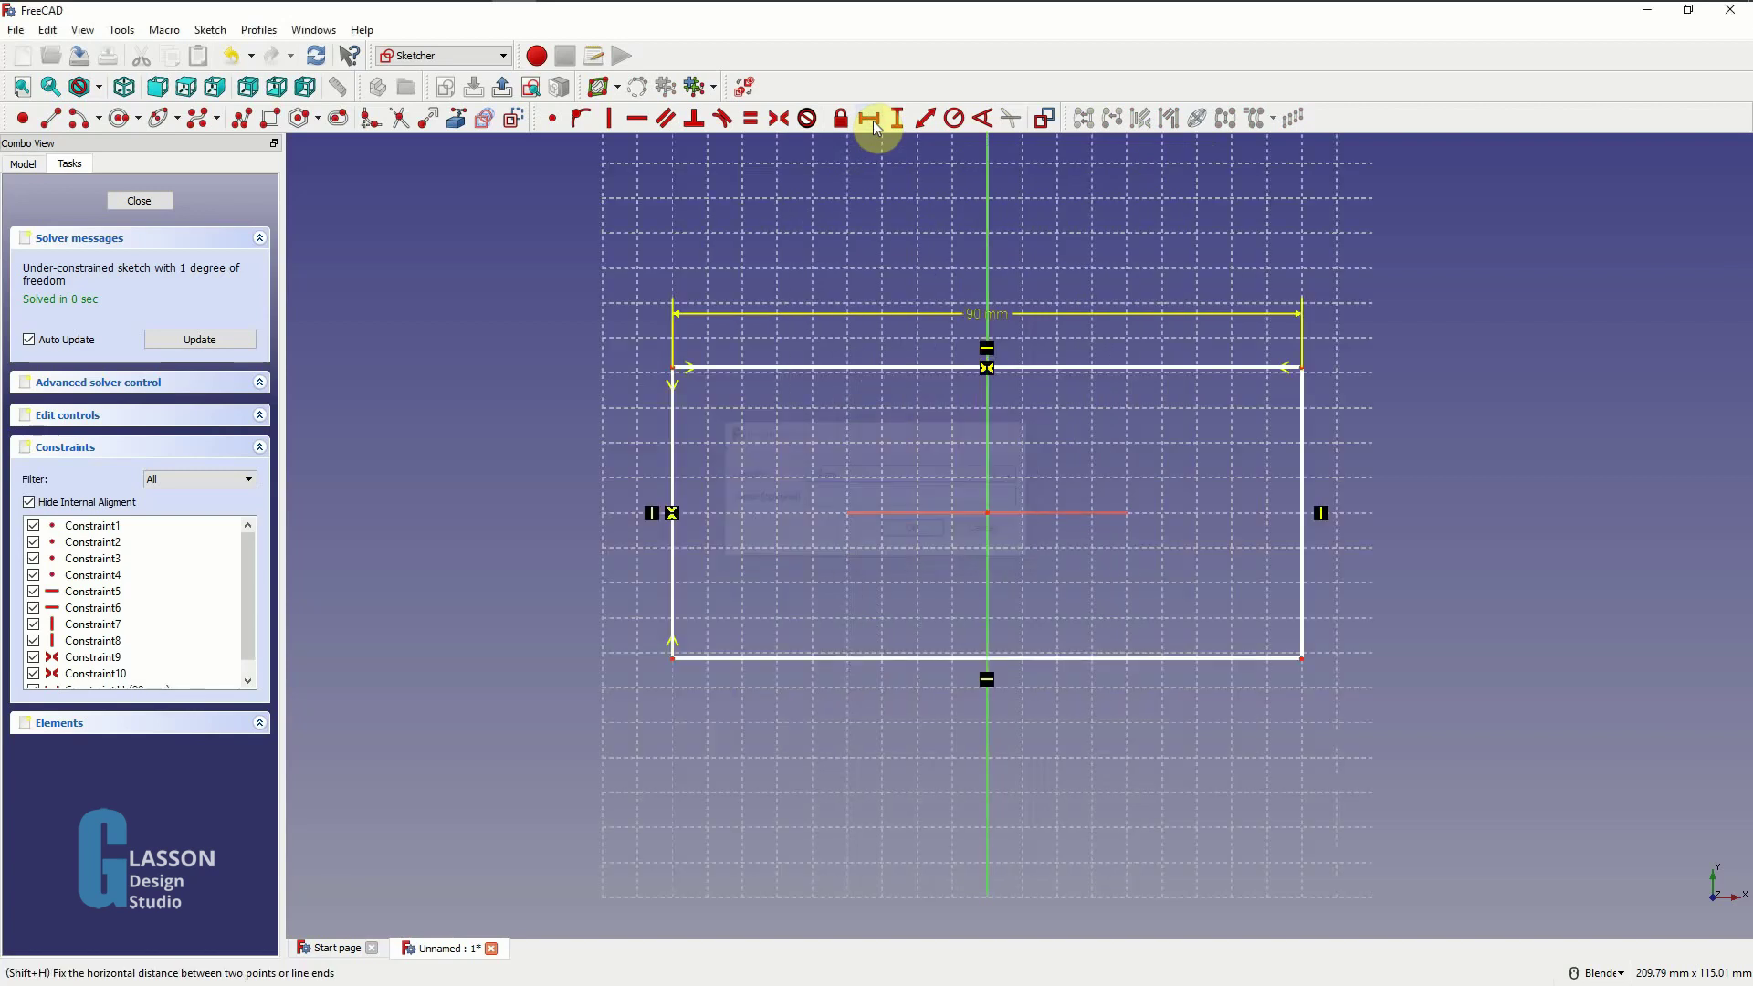
# - Constrain the rectangle's left edge to a vertical length of 200 mm and finish the sketch
pyautogui.click(674, 473)
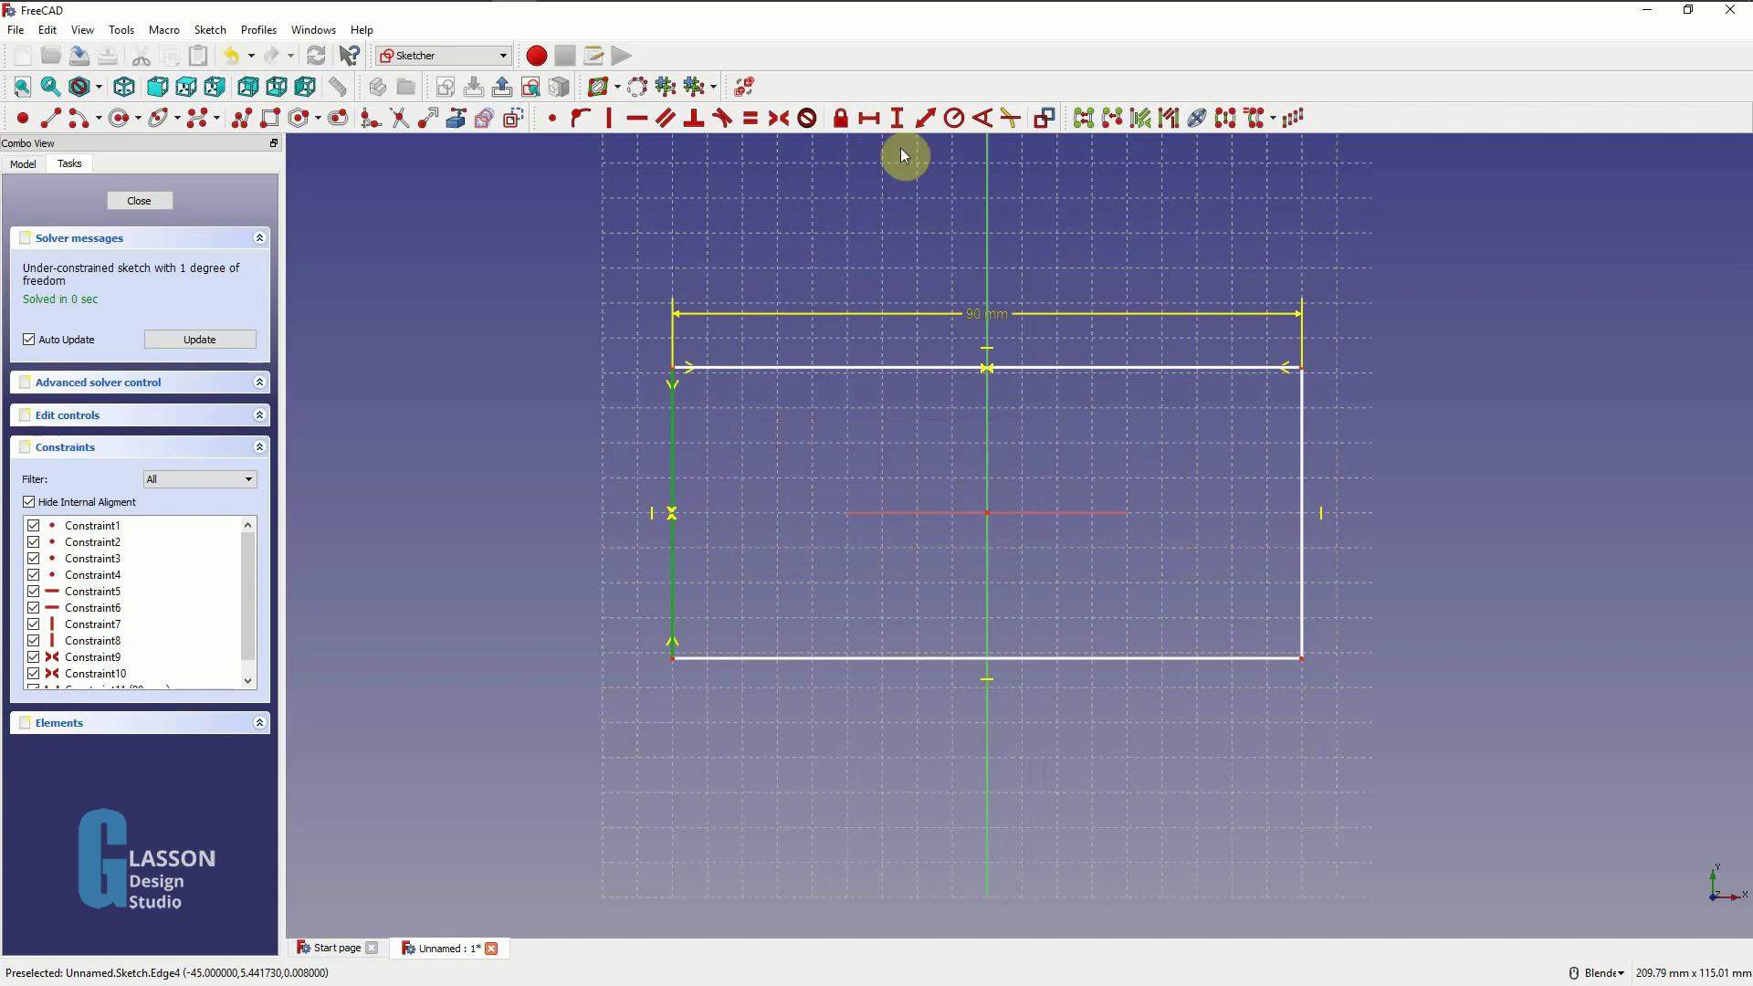
pyautogui.click(897, 119)
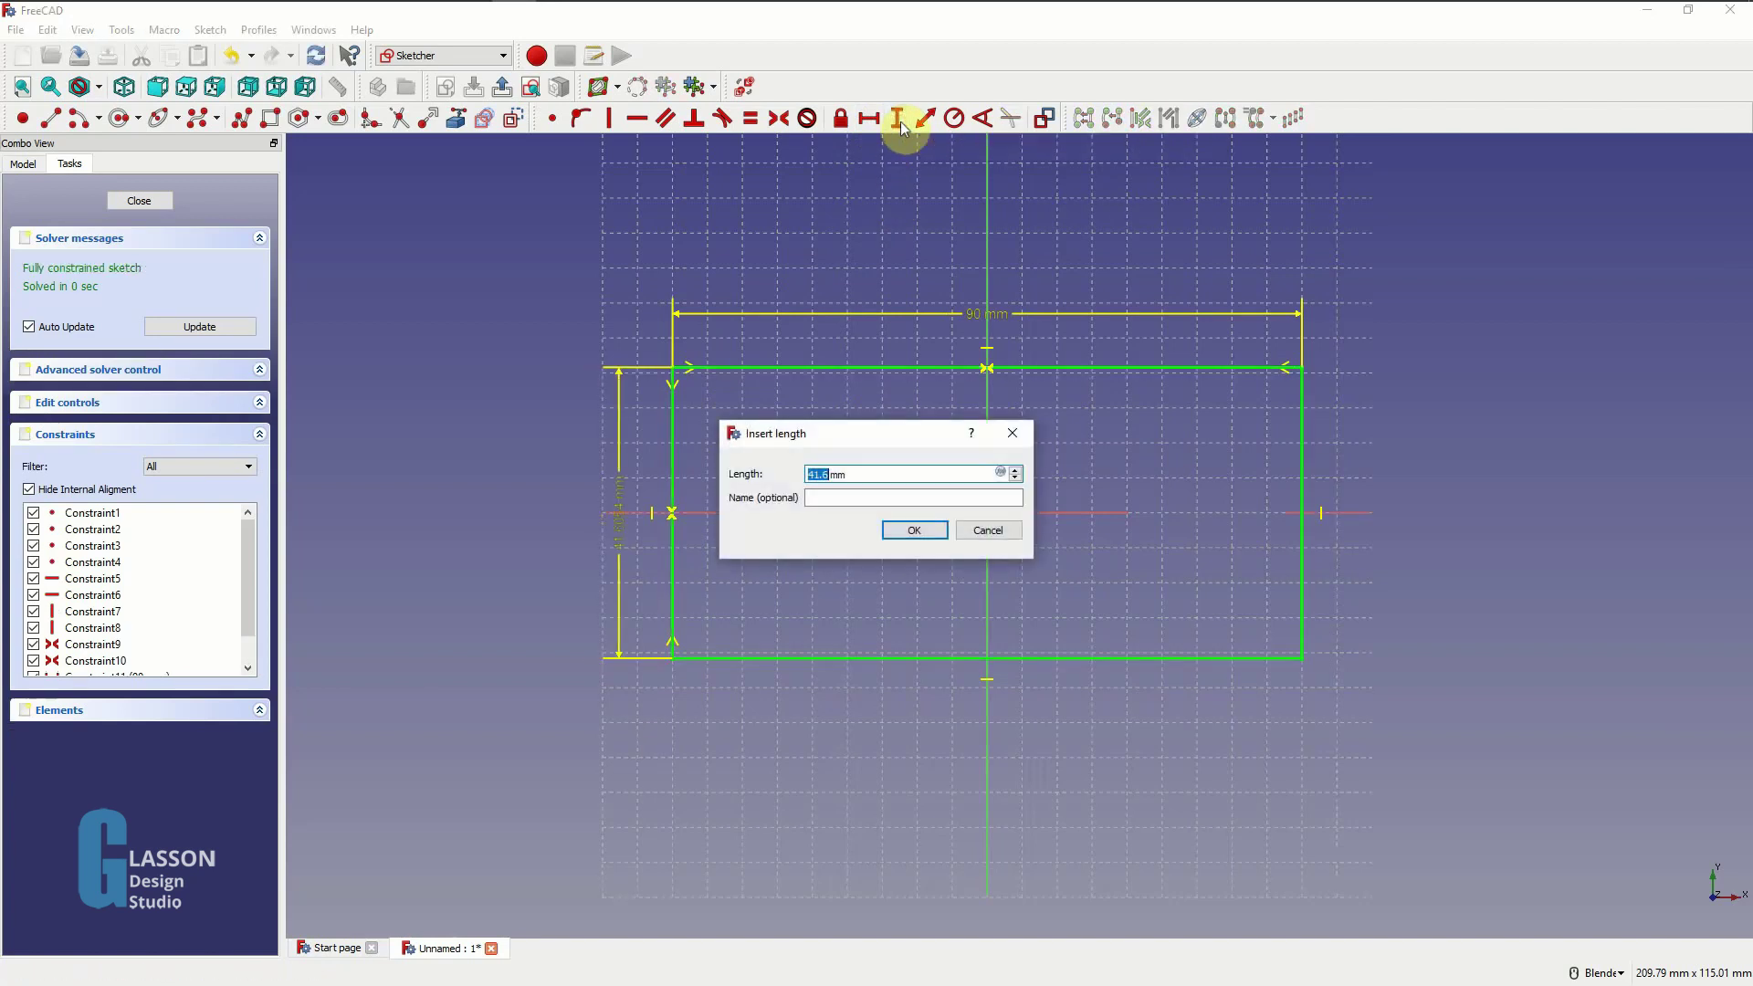
pyautogui.write('200')
pyautogui.press('Return')
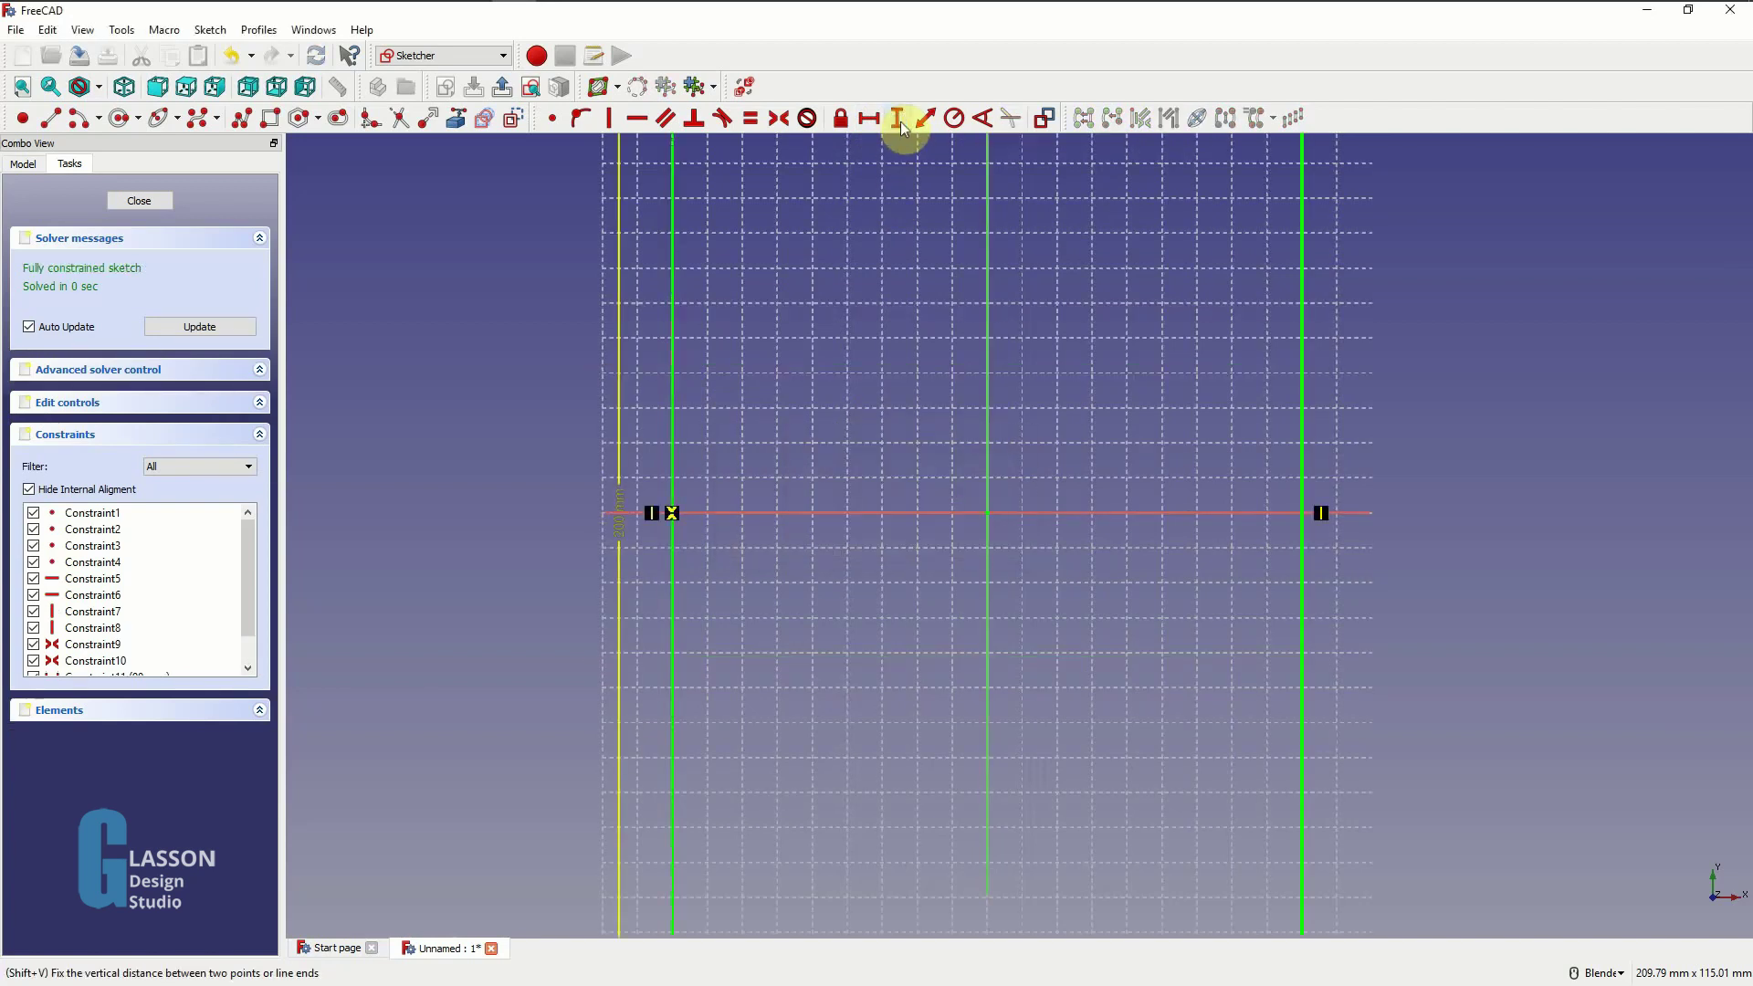
pyautogui.press('v')
pyautogui.press('f')
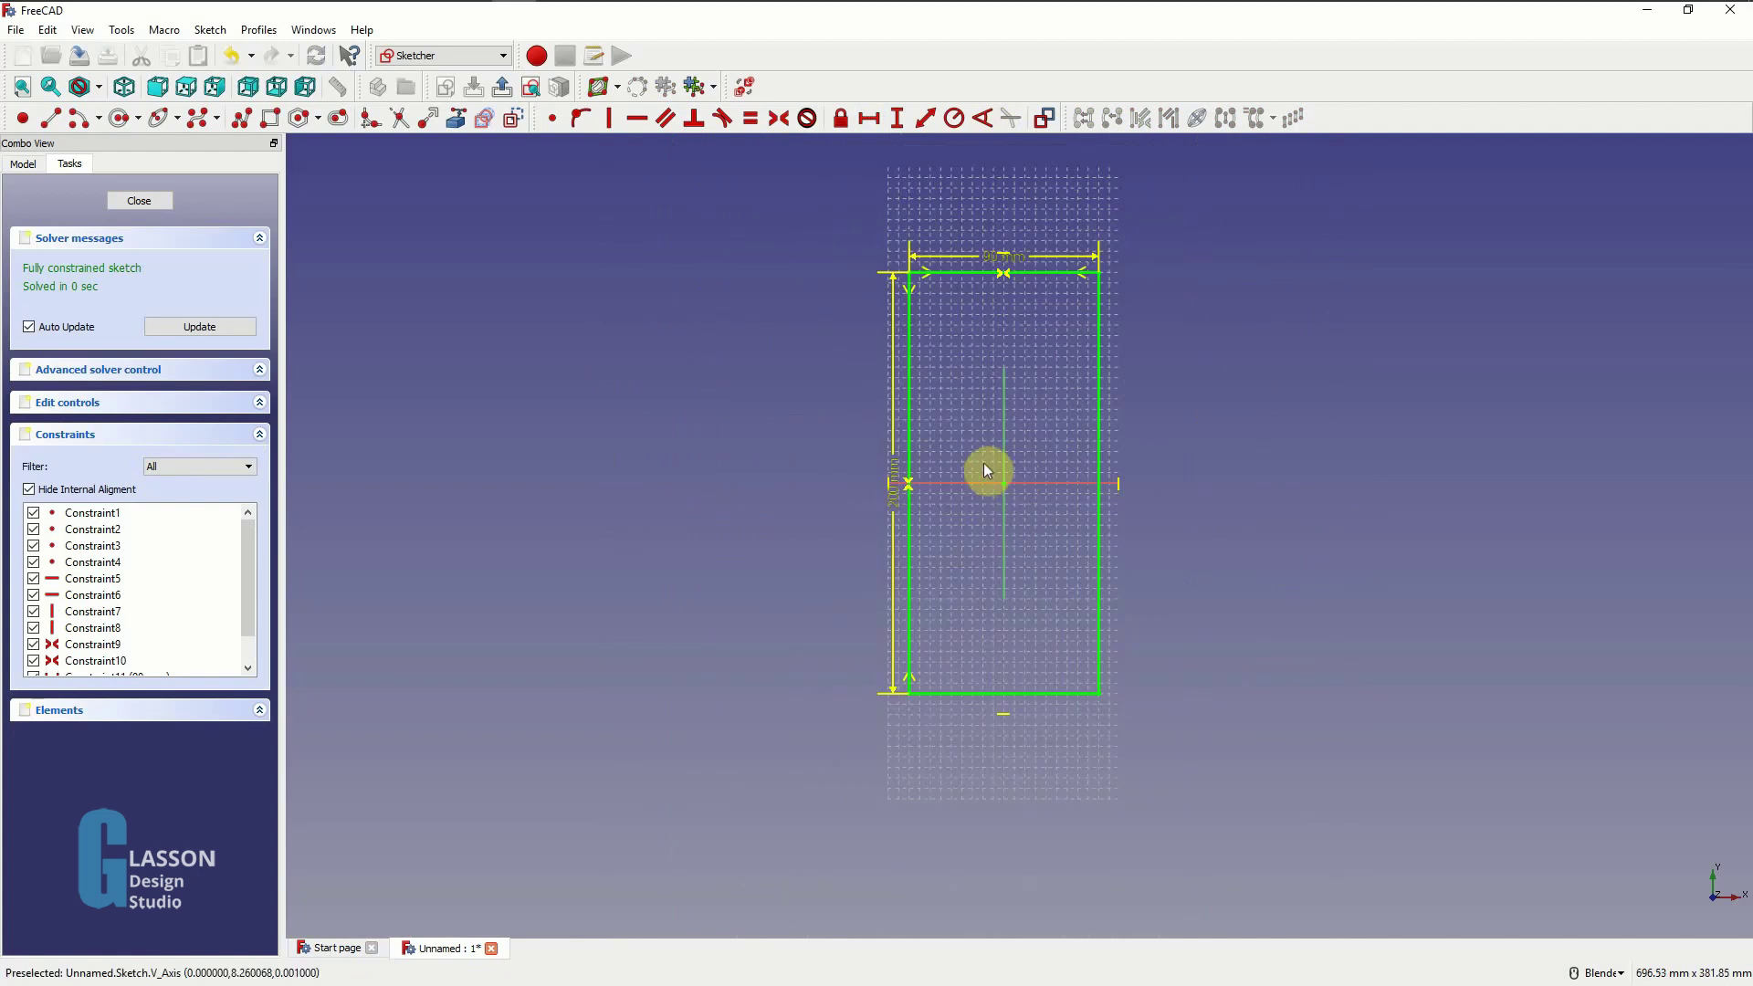
pyautogui.scroll(2, 986, 465)
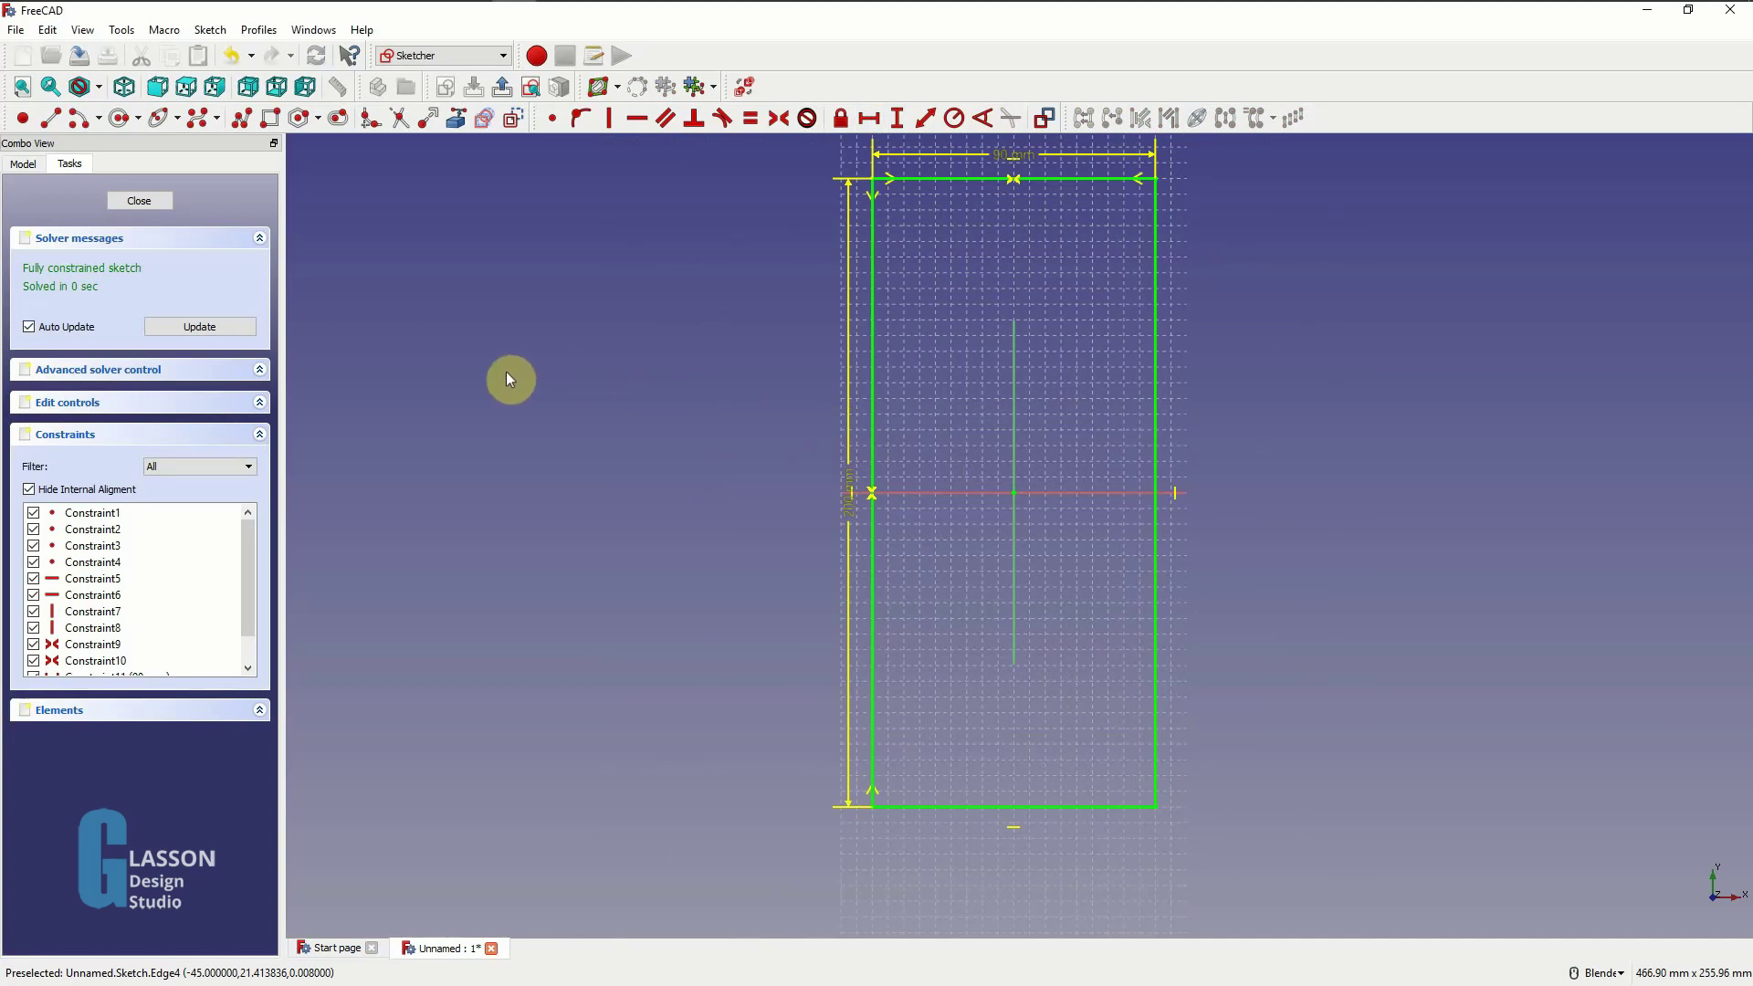
pyautogui.click(138, 201)
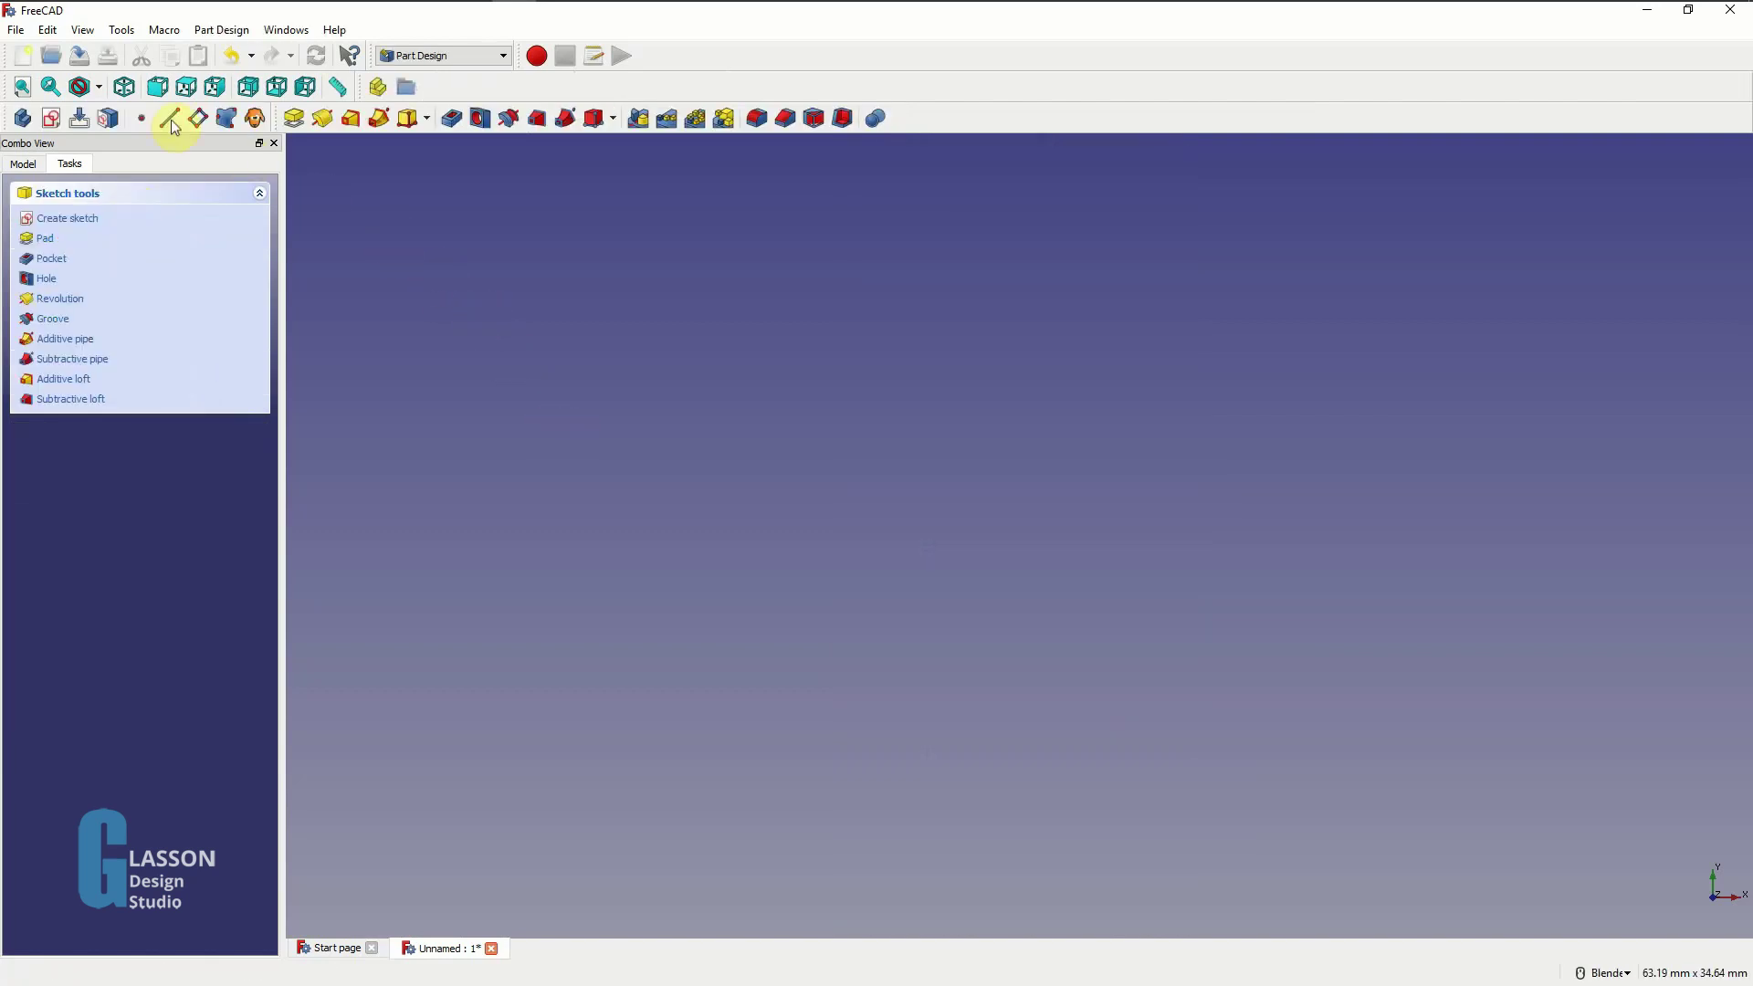
# - Pad the rectangular sketch to a thickness of 9 mm in the isometric view
pyautogui.click(125, 92)
pyautogui.press('v')
pyautogui.press('f')
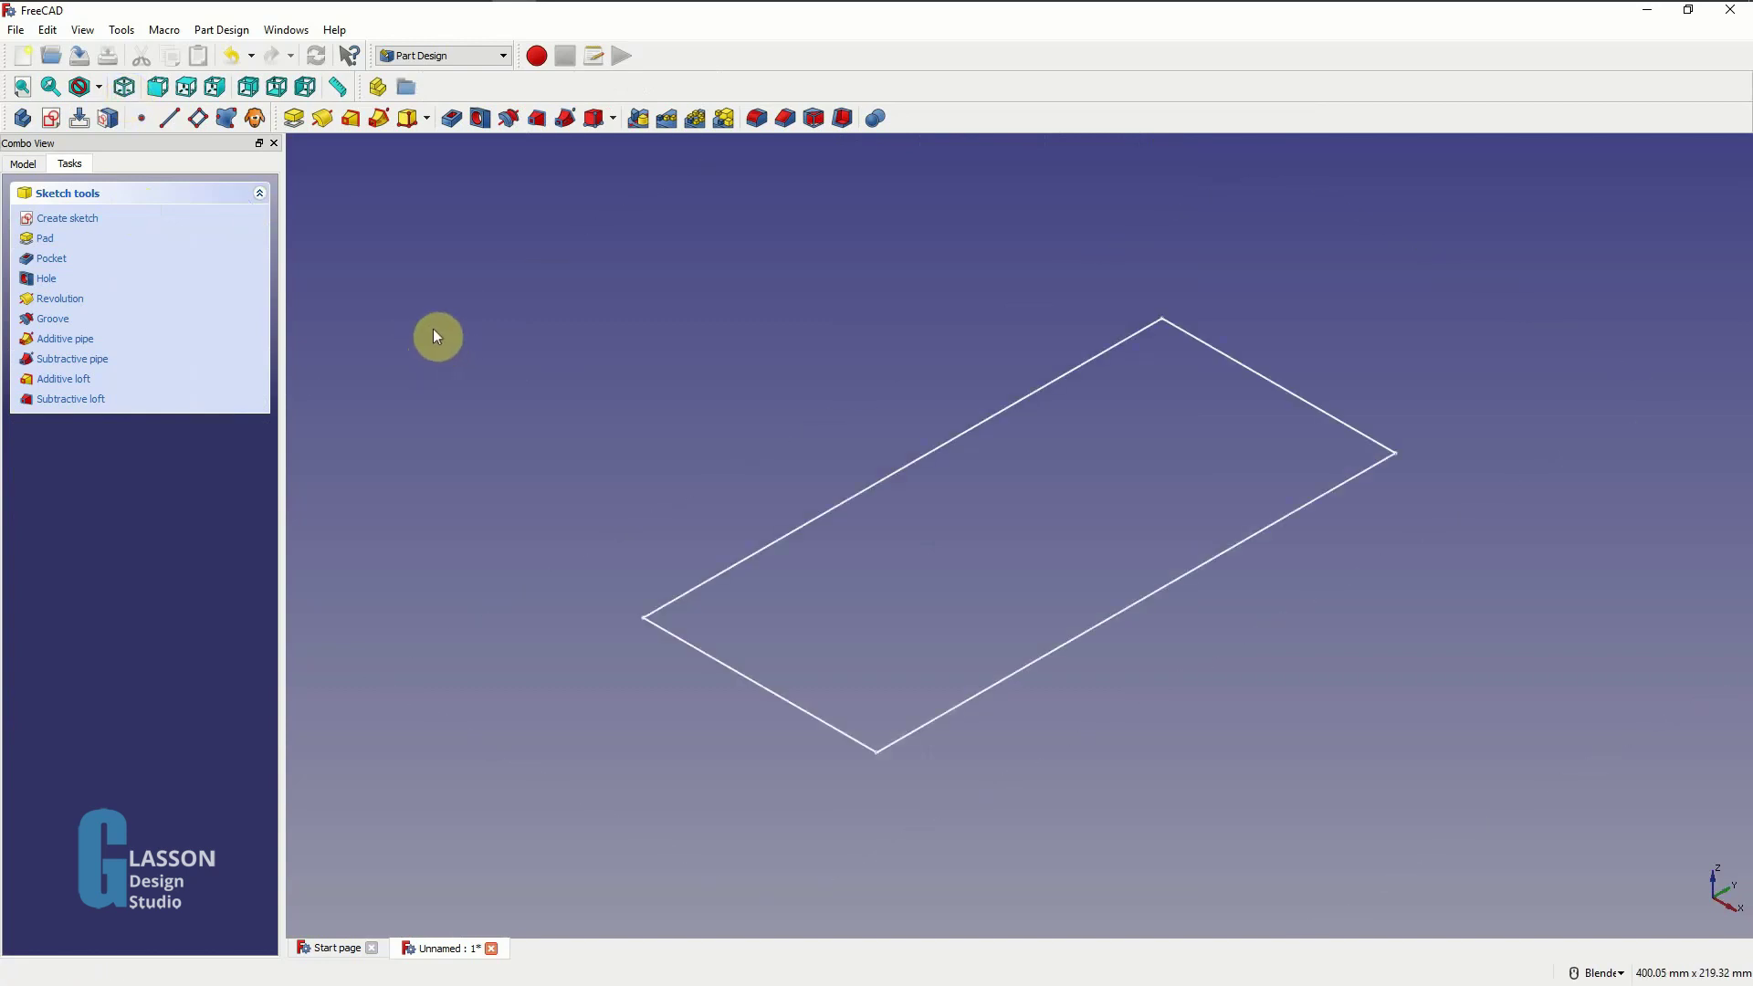
pyautogui.click(296, 122)
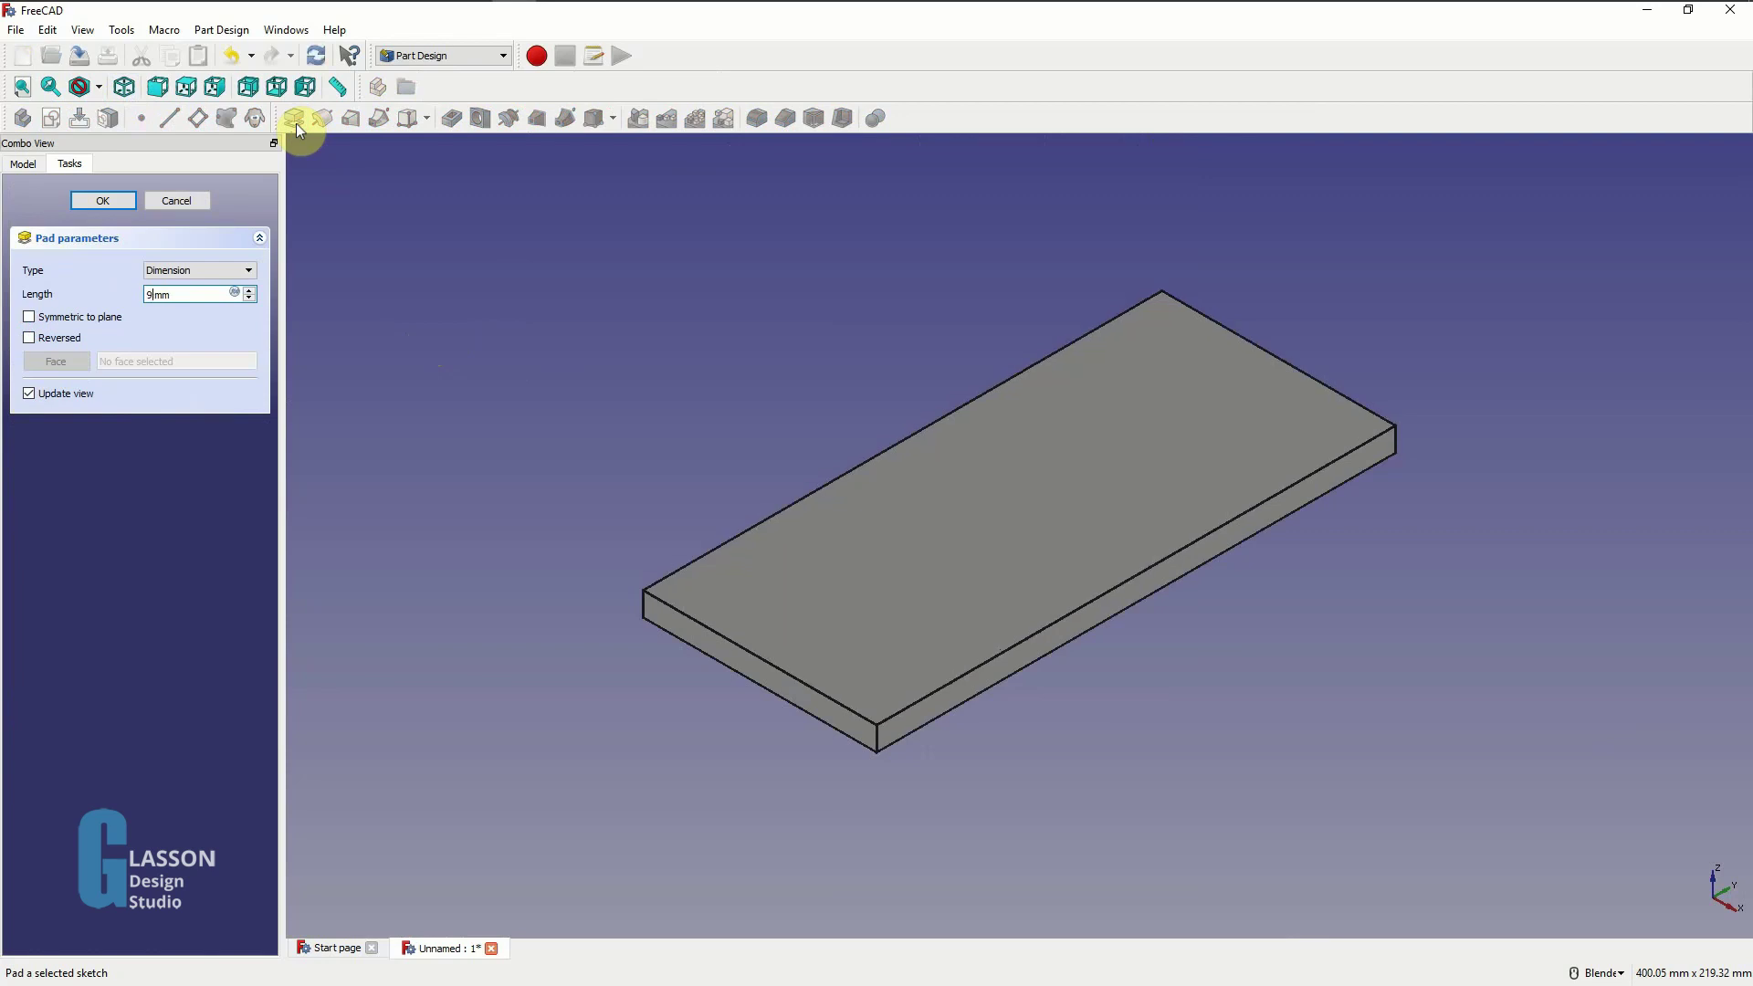
pyautogui.press('Return')
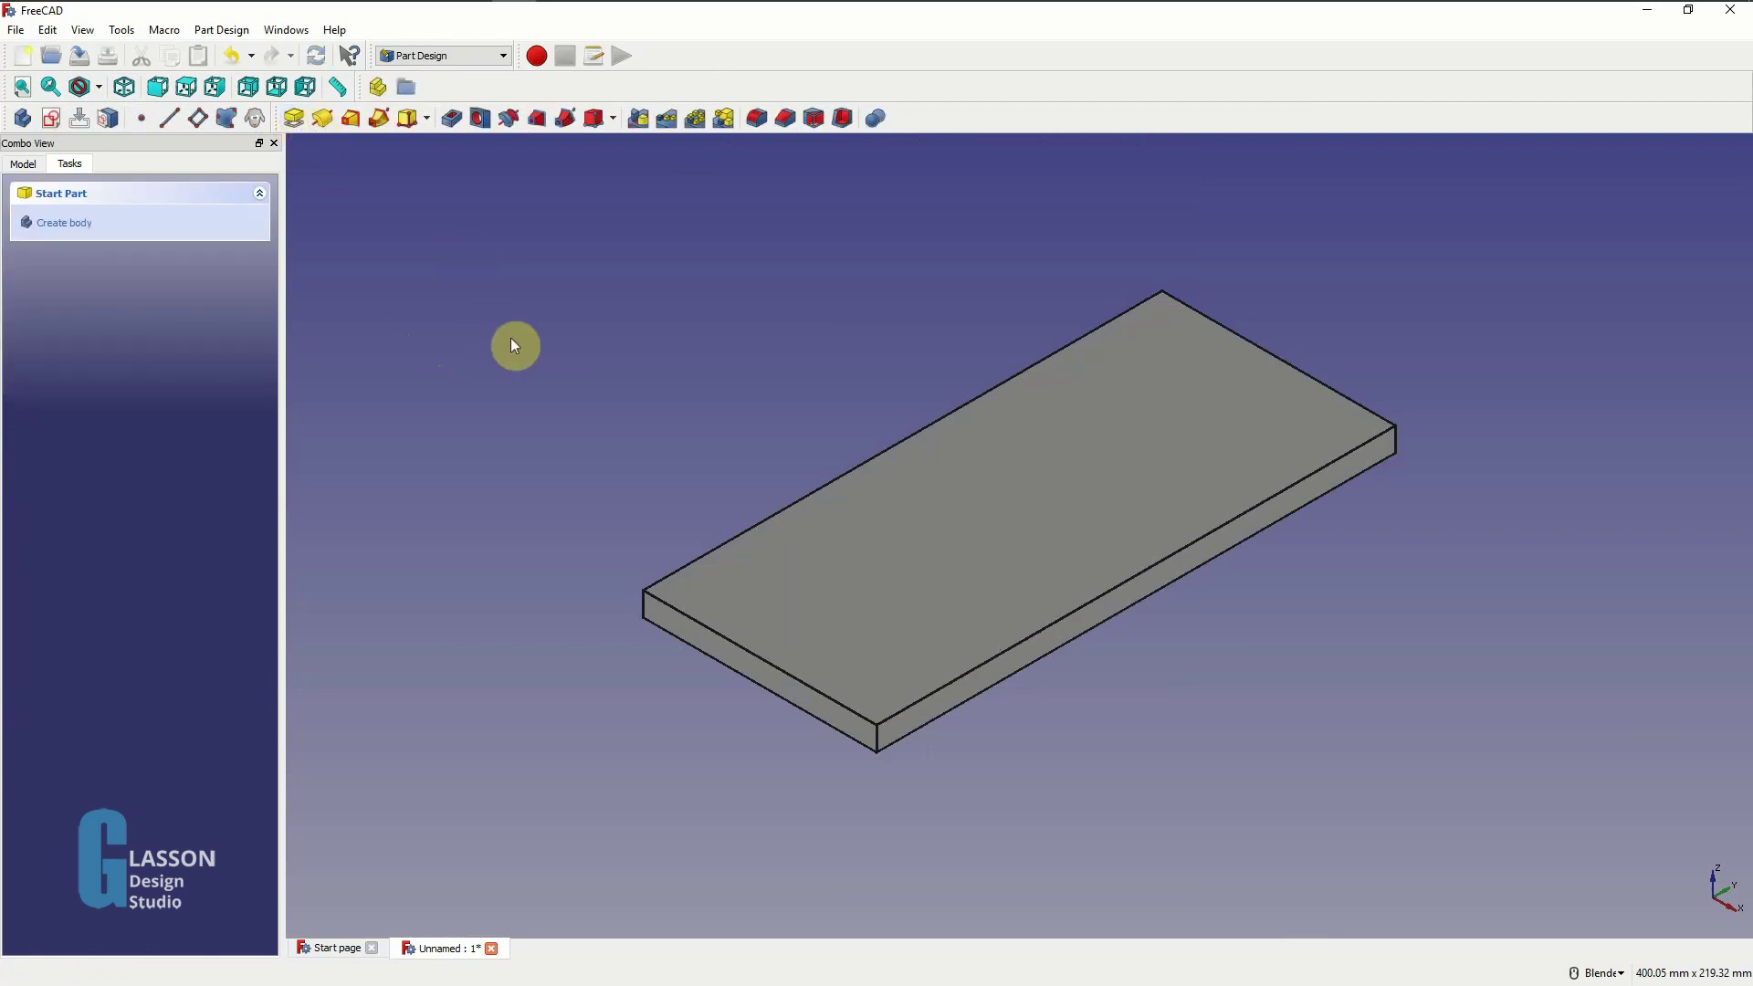
# - Save the document as Tailboard in the Through folder
pyautogui.hotkey('ctrl', 'shift', 's')
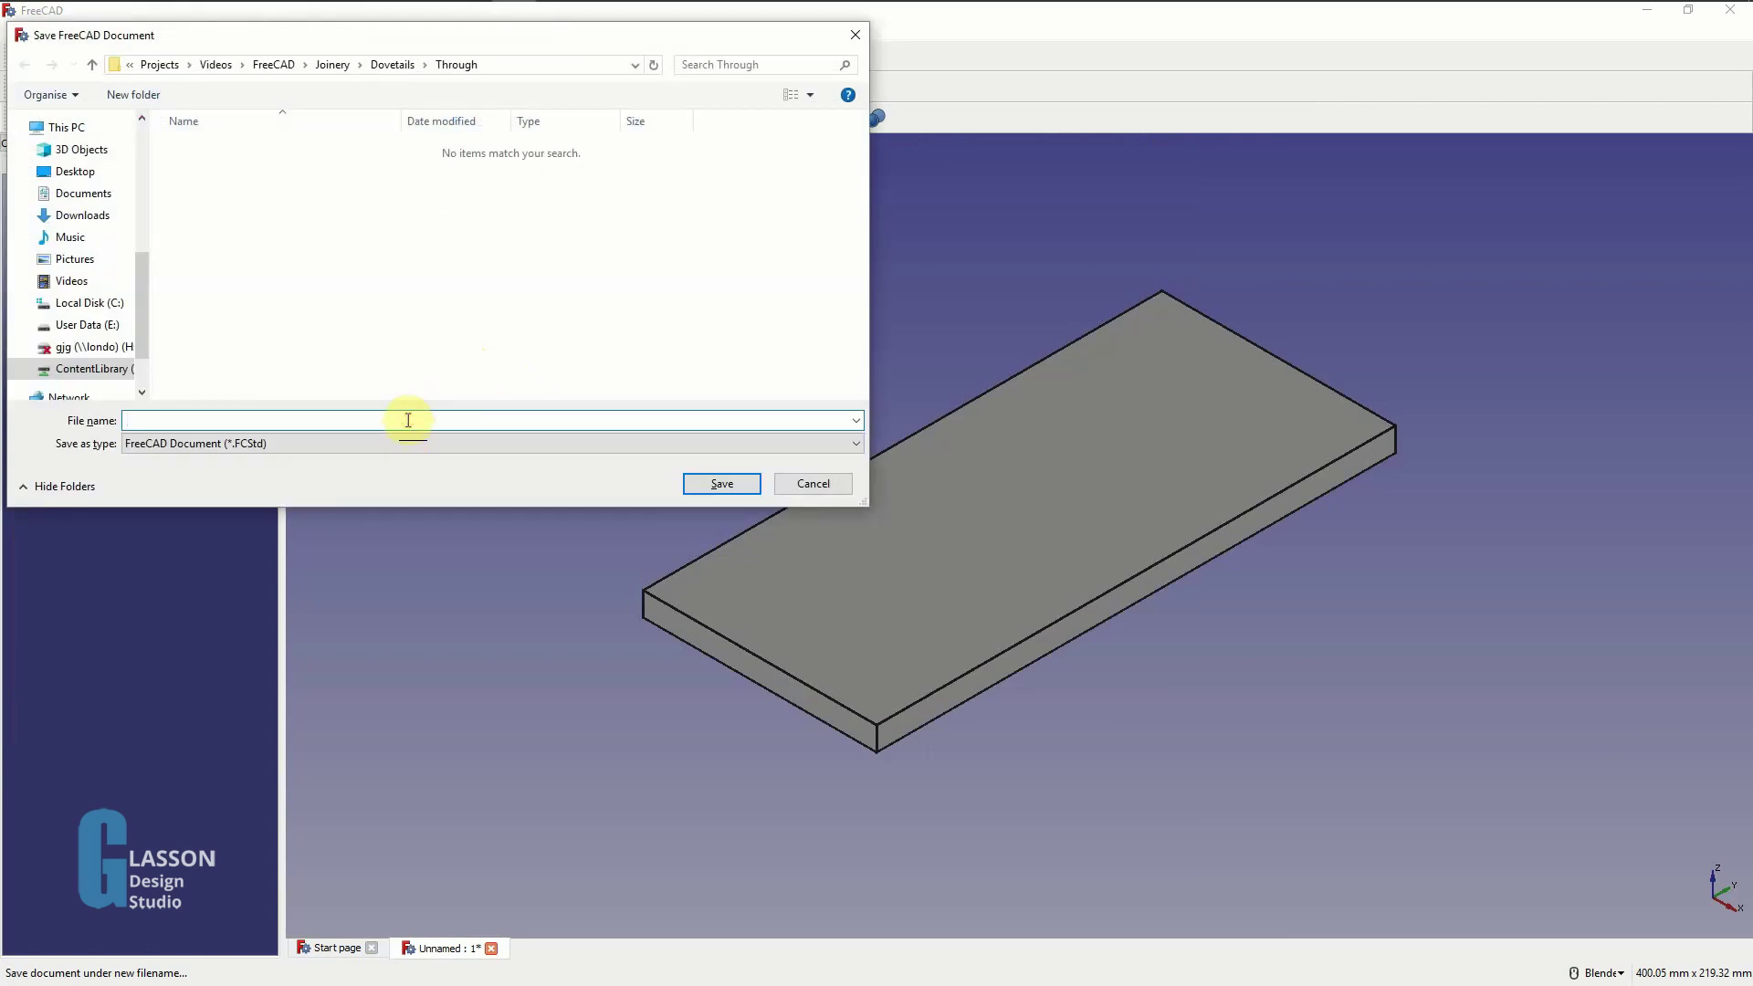
pyautogui.write('Talboardi')
pyautogui.press('Return')
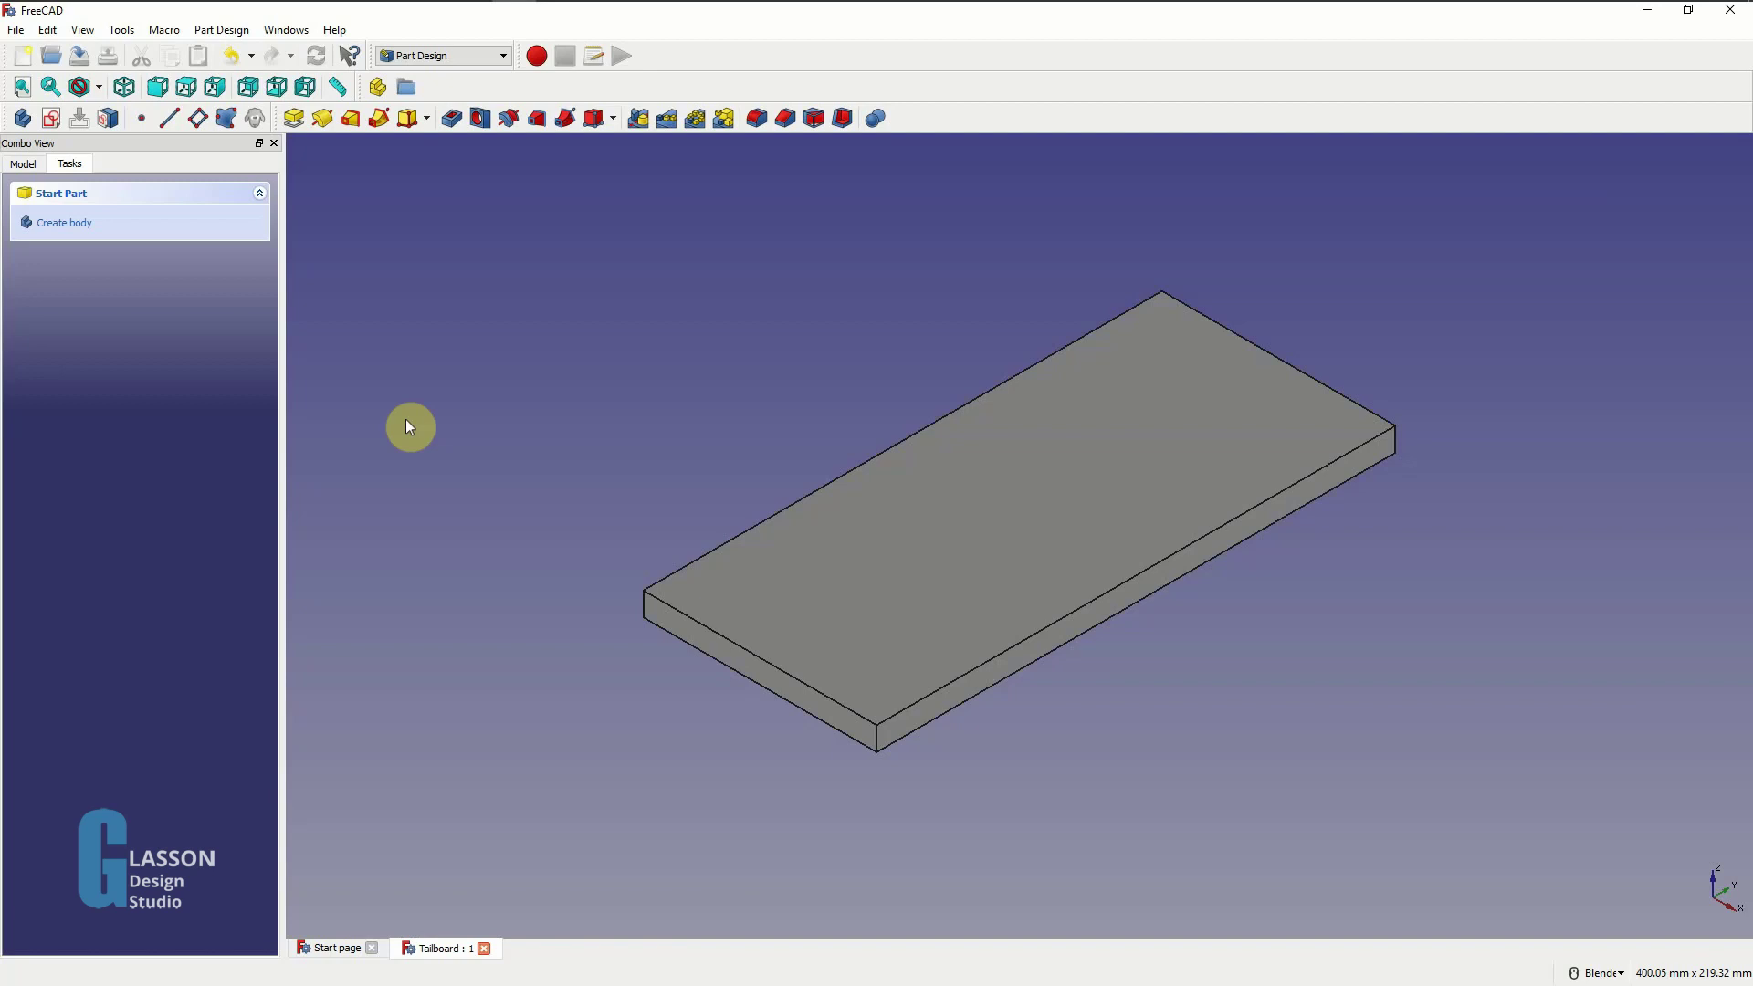
# - Start a sketch on the board's top face and link its left, top and right edges as external geometry
pyautogui.click(1062, 472)
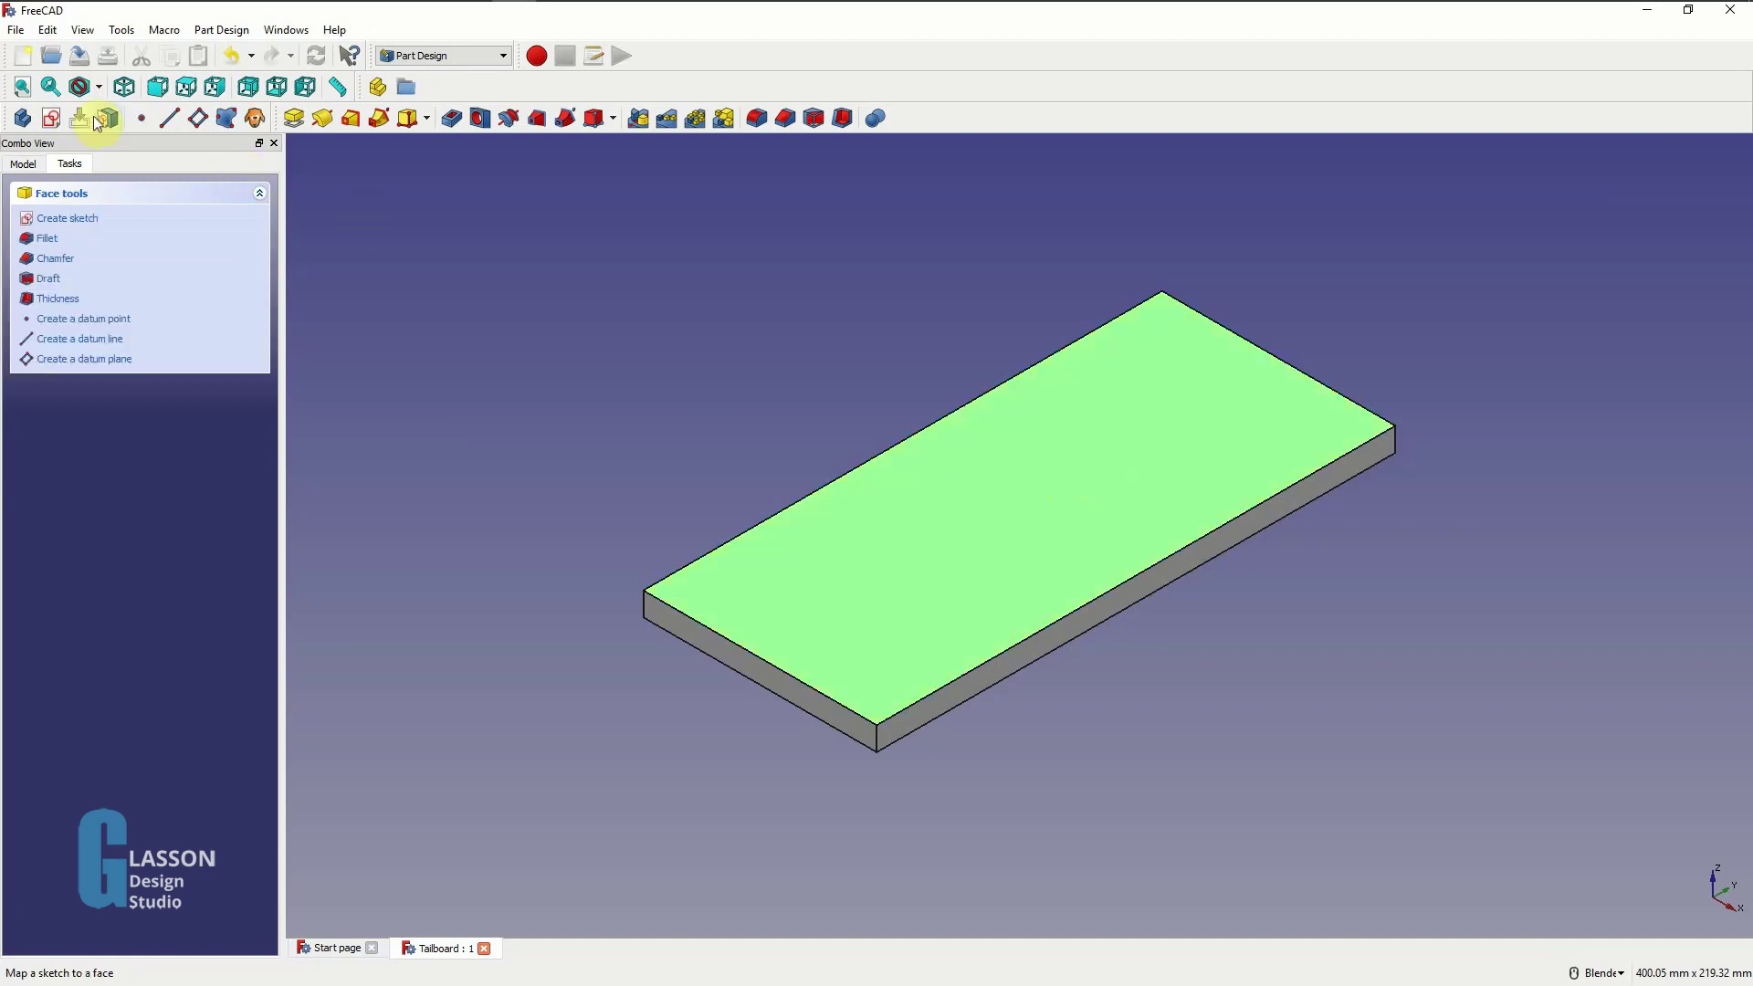
pyautogui.click(52, 120)
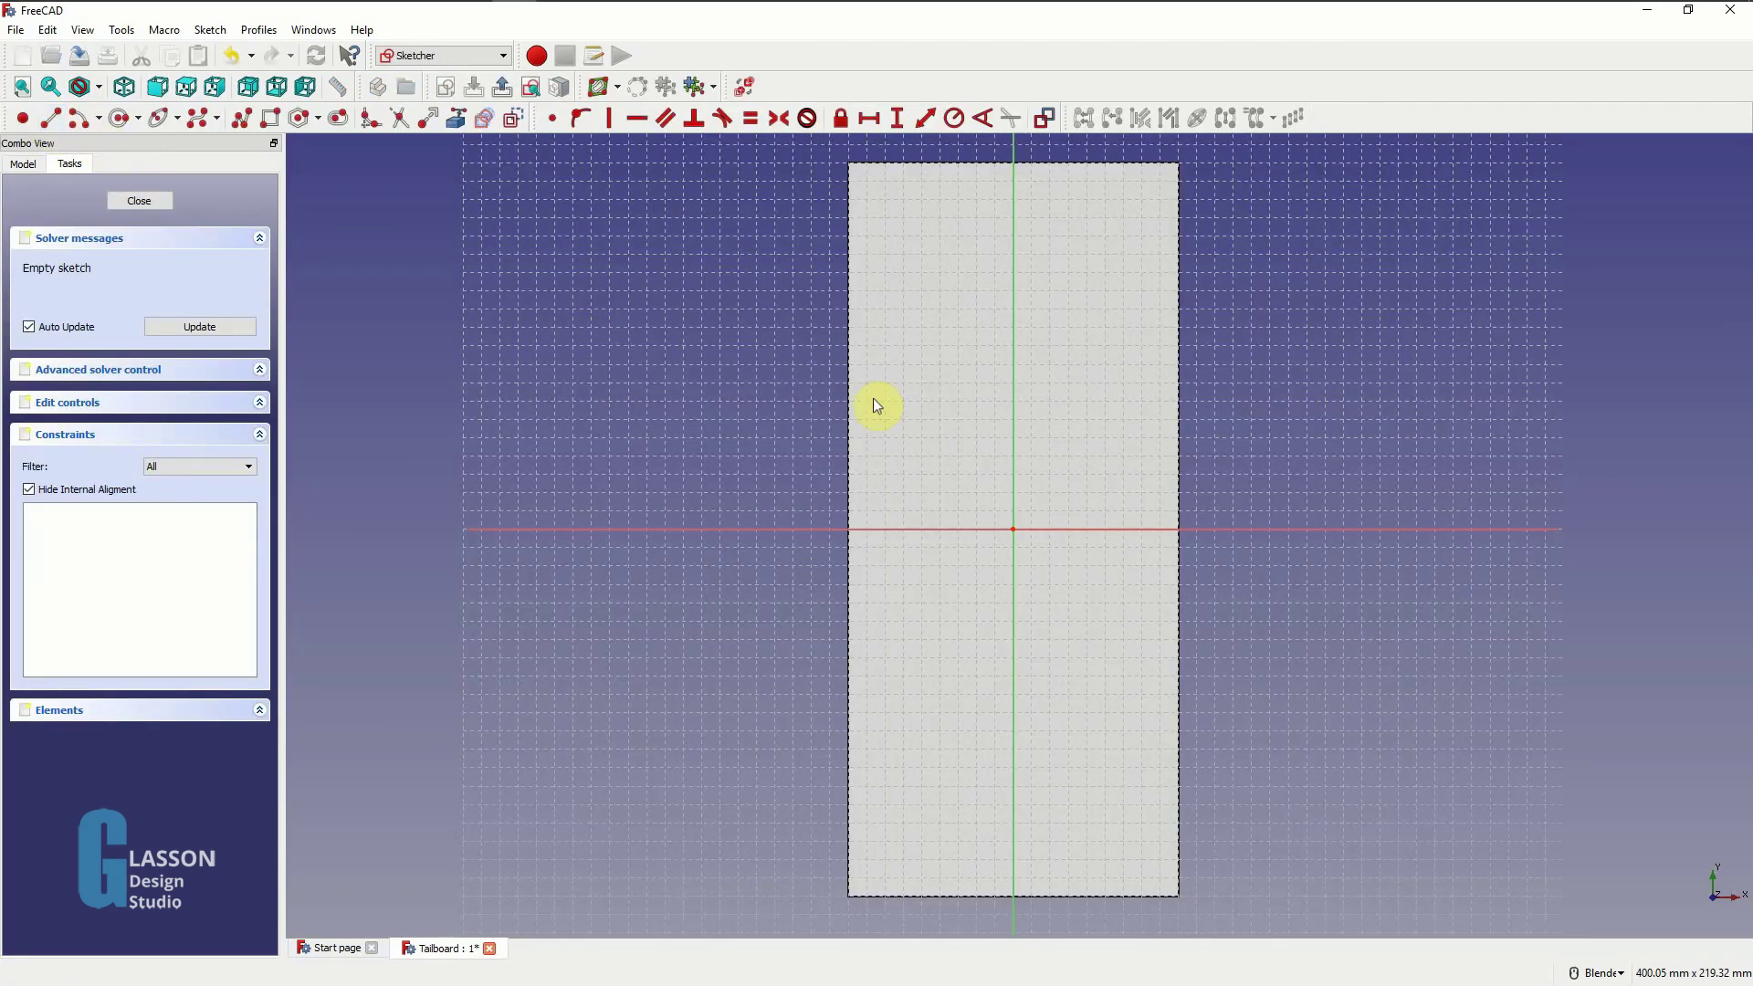
pyautogui.keyDown('shift'); pyautogui.moveTo(963, 339); pyautogui.dragTo(947, 638, button='middle'); pyautogui.keyUp('shift')
pyautogui.scroll(2, 949, 644)
pyautogui.scroll(2, 949, 645)
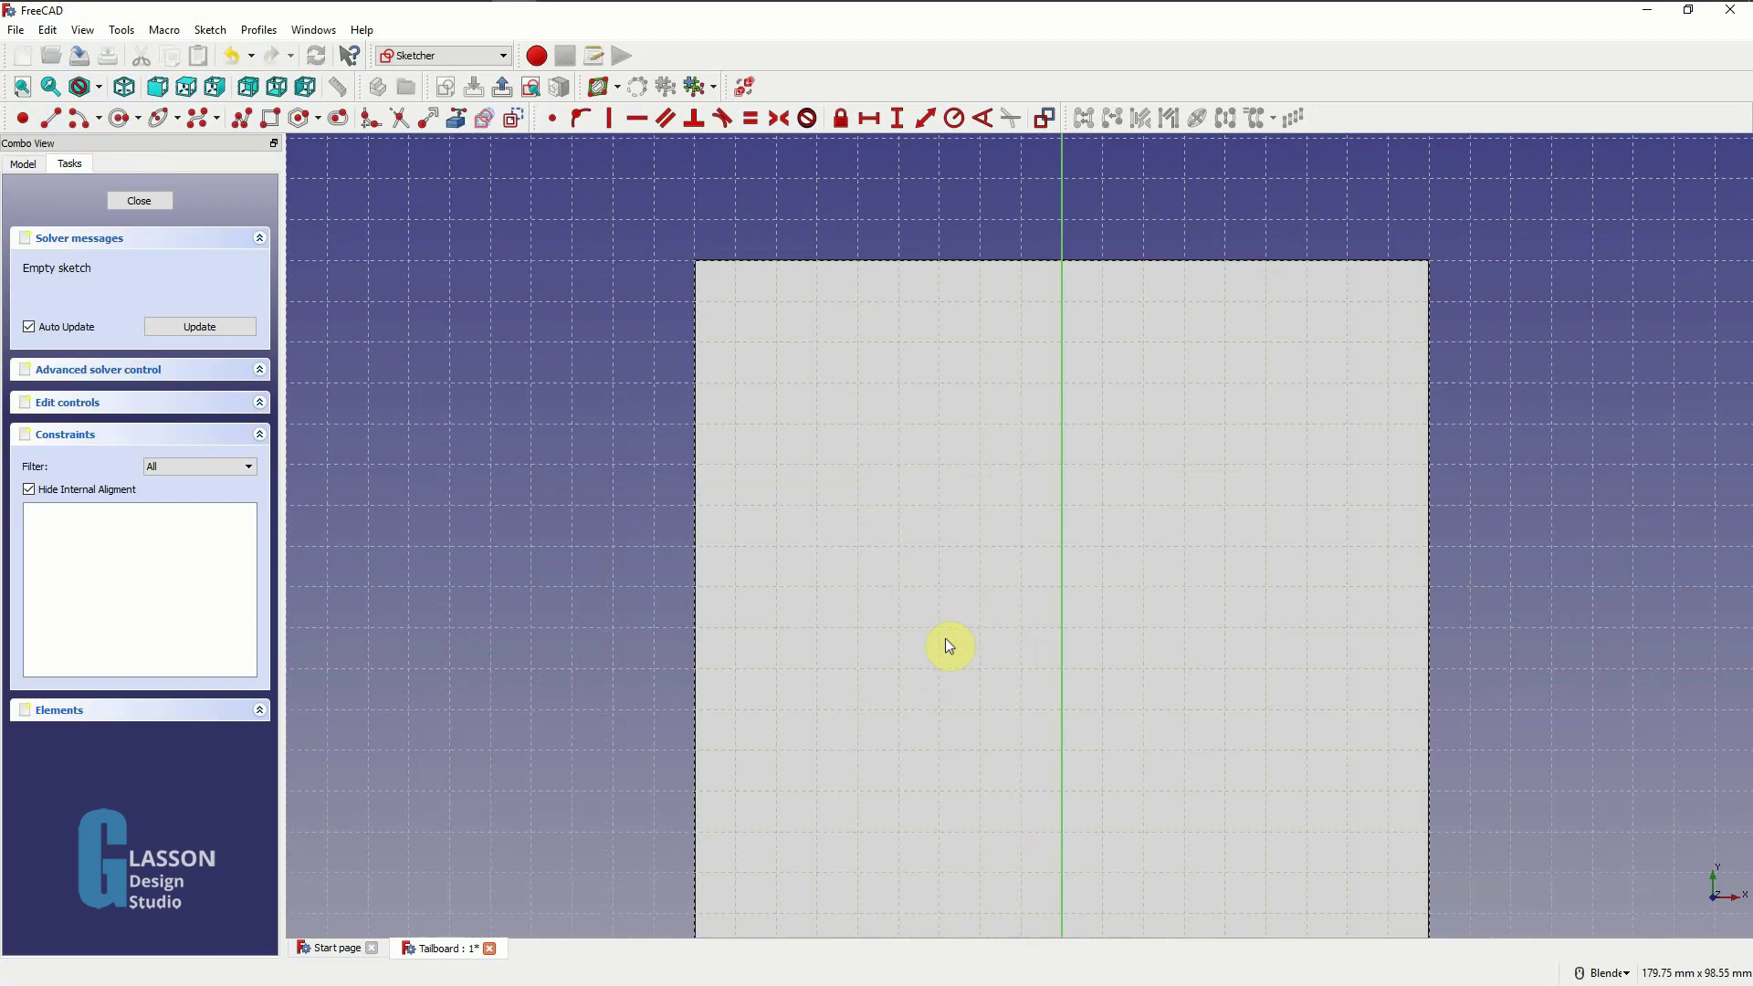
pyautogui.click(454, 122)
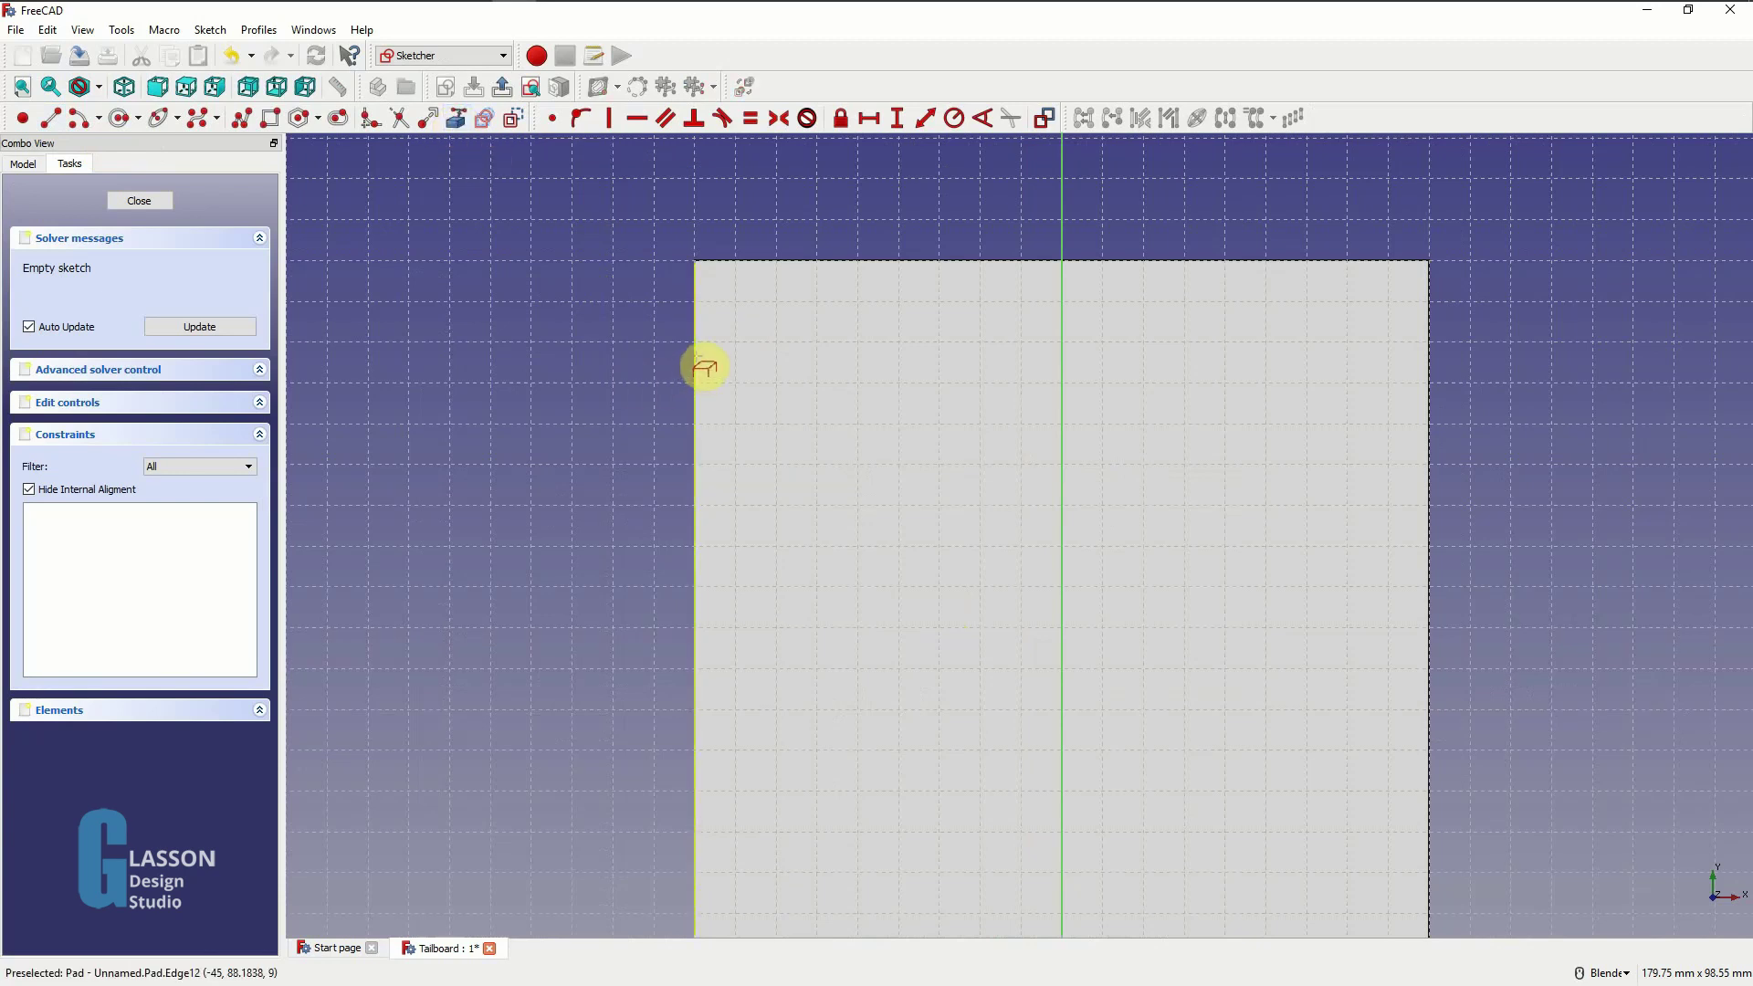
pyautogui.click(770, 262)
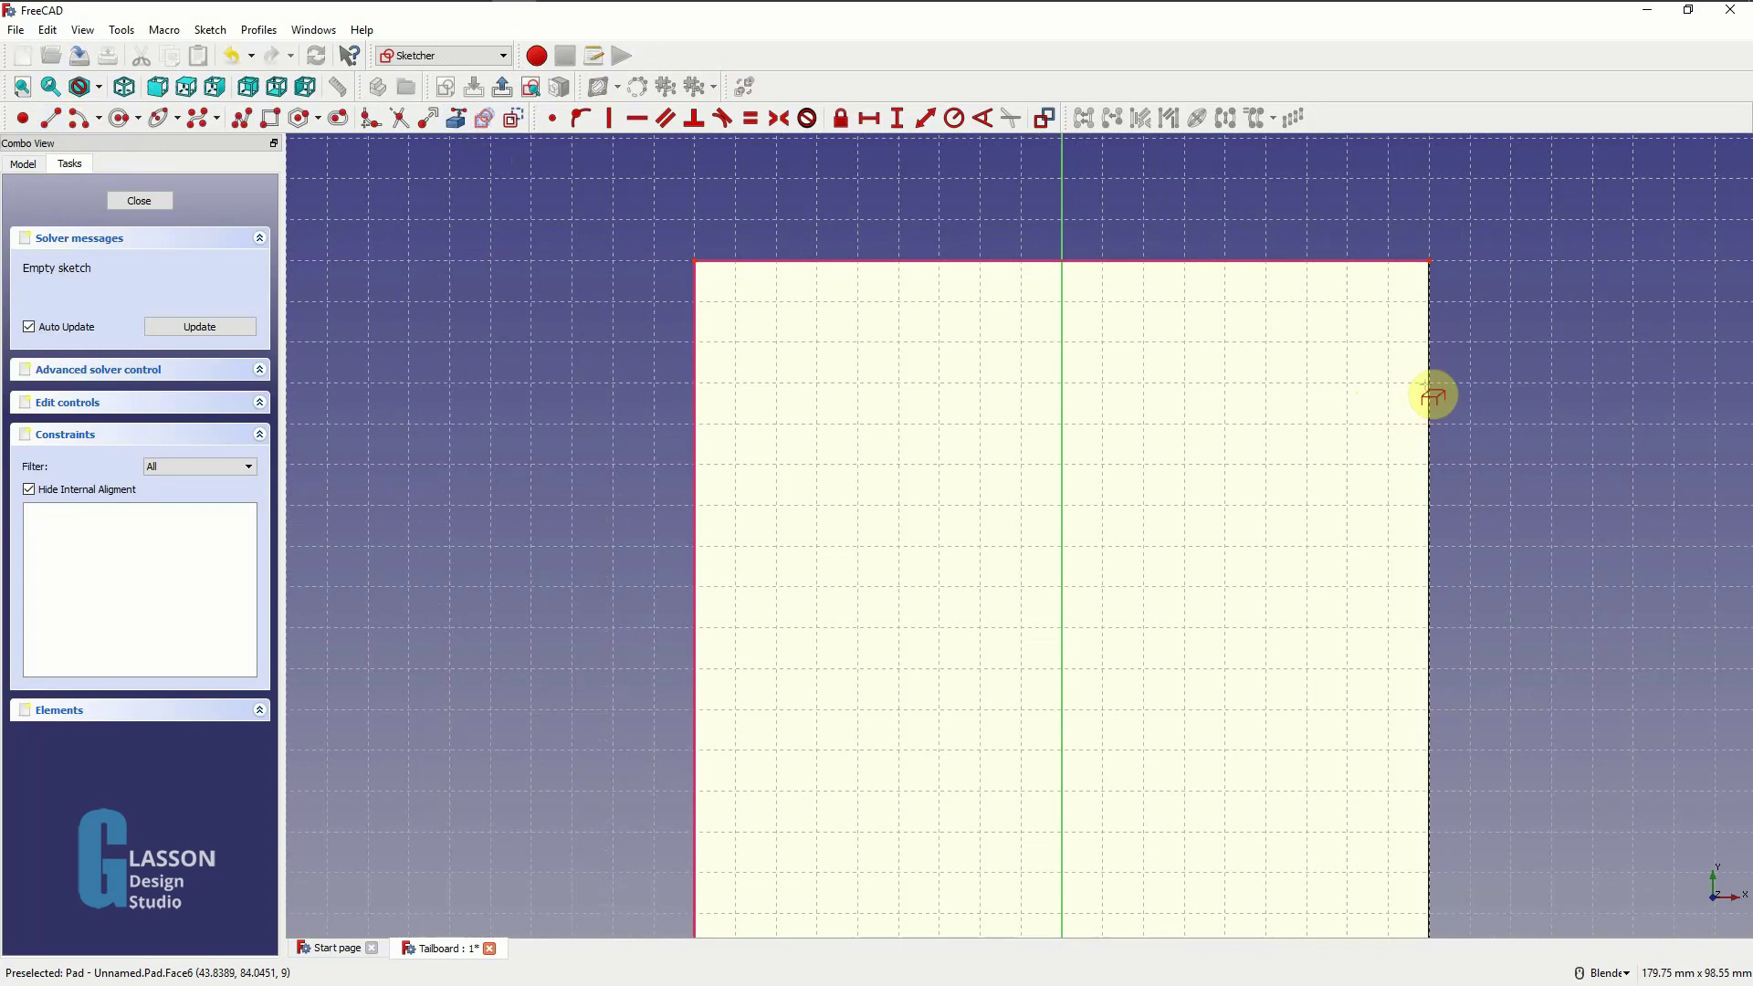
pyautogui.click(1428, 390)
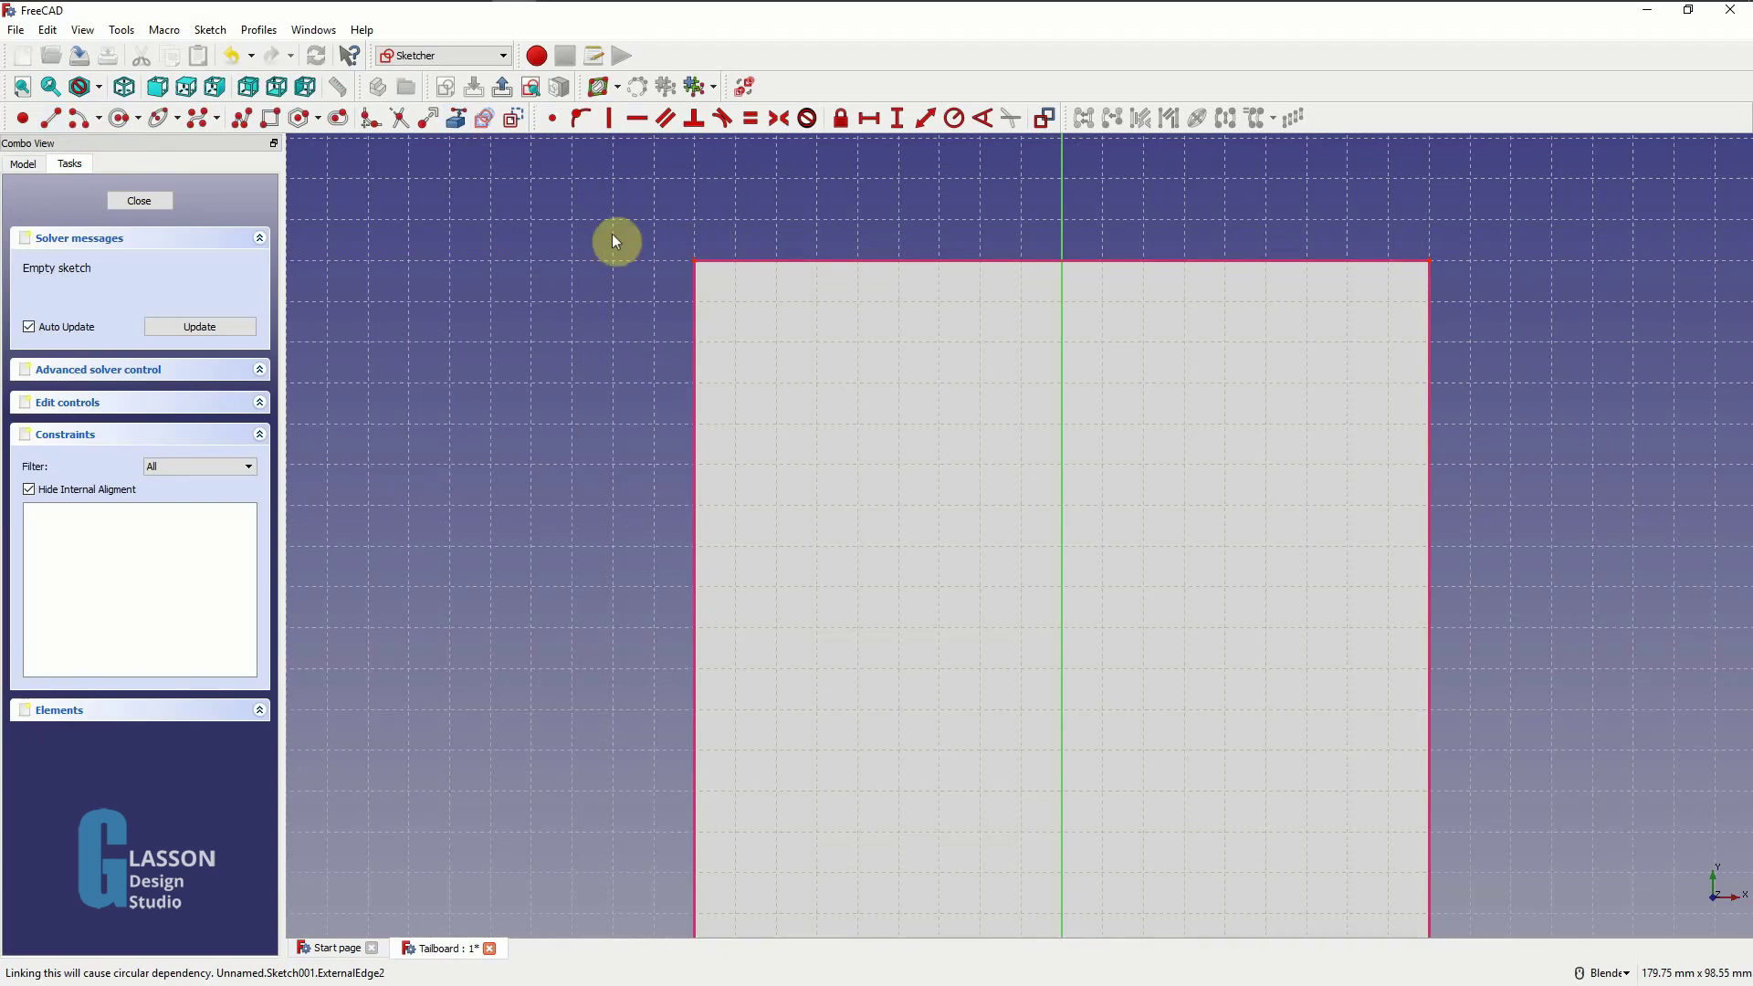
# - Draw a horizontal construction line across the board, about 12 mm below and parallel to its top edge
pyautogui.click(60, 117)
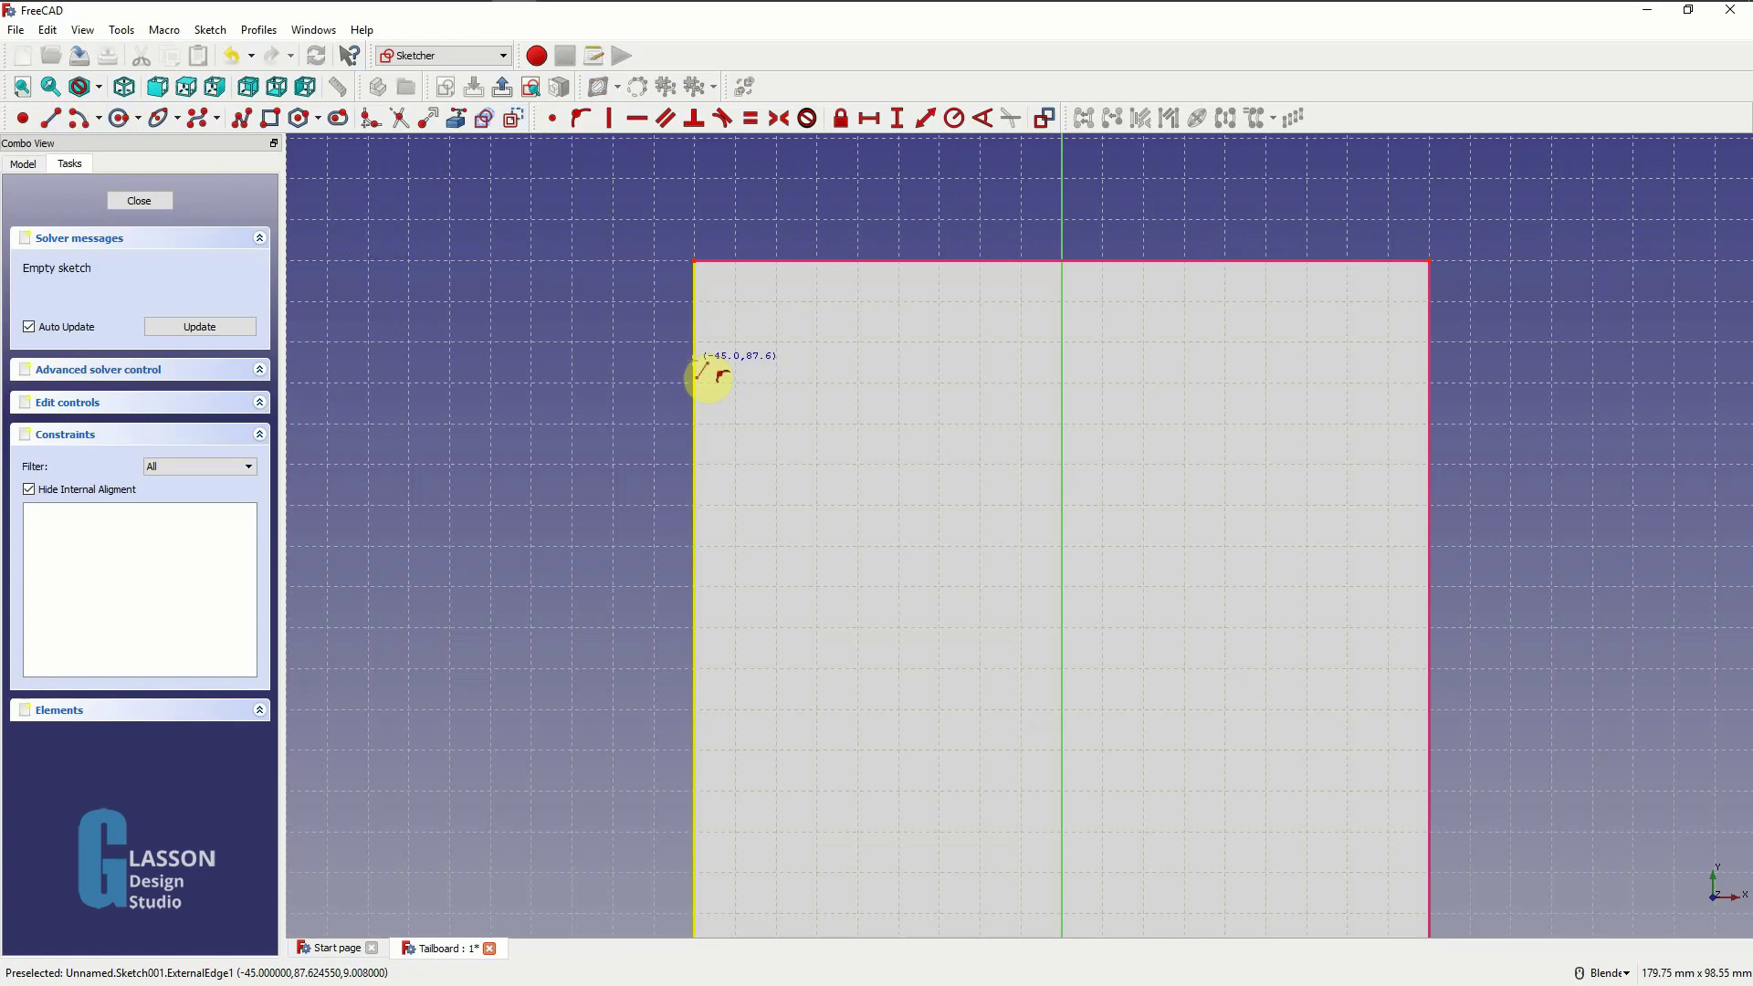
pyautogui.click(695, 365)
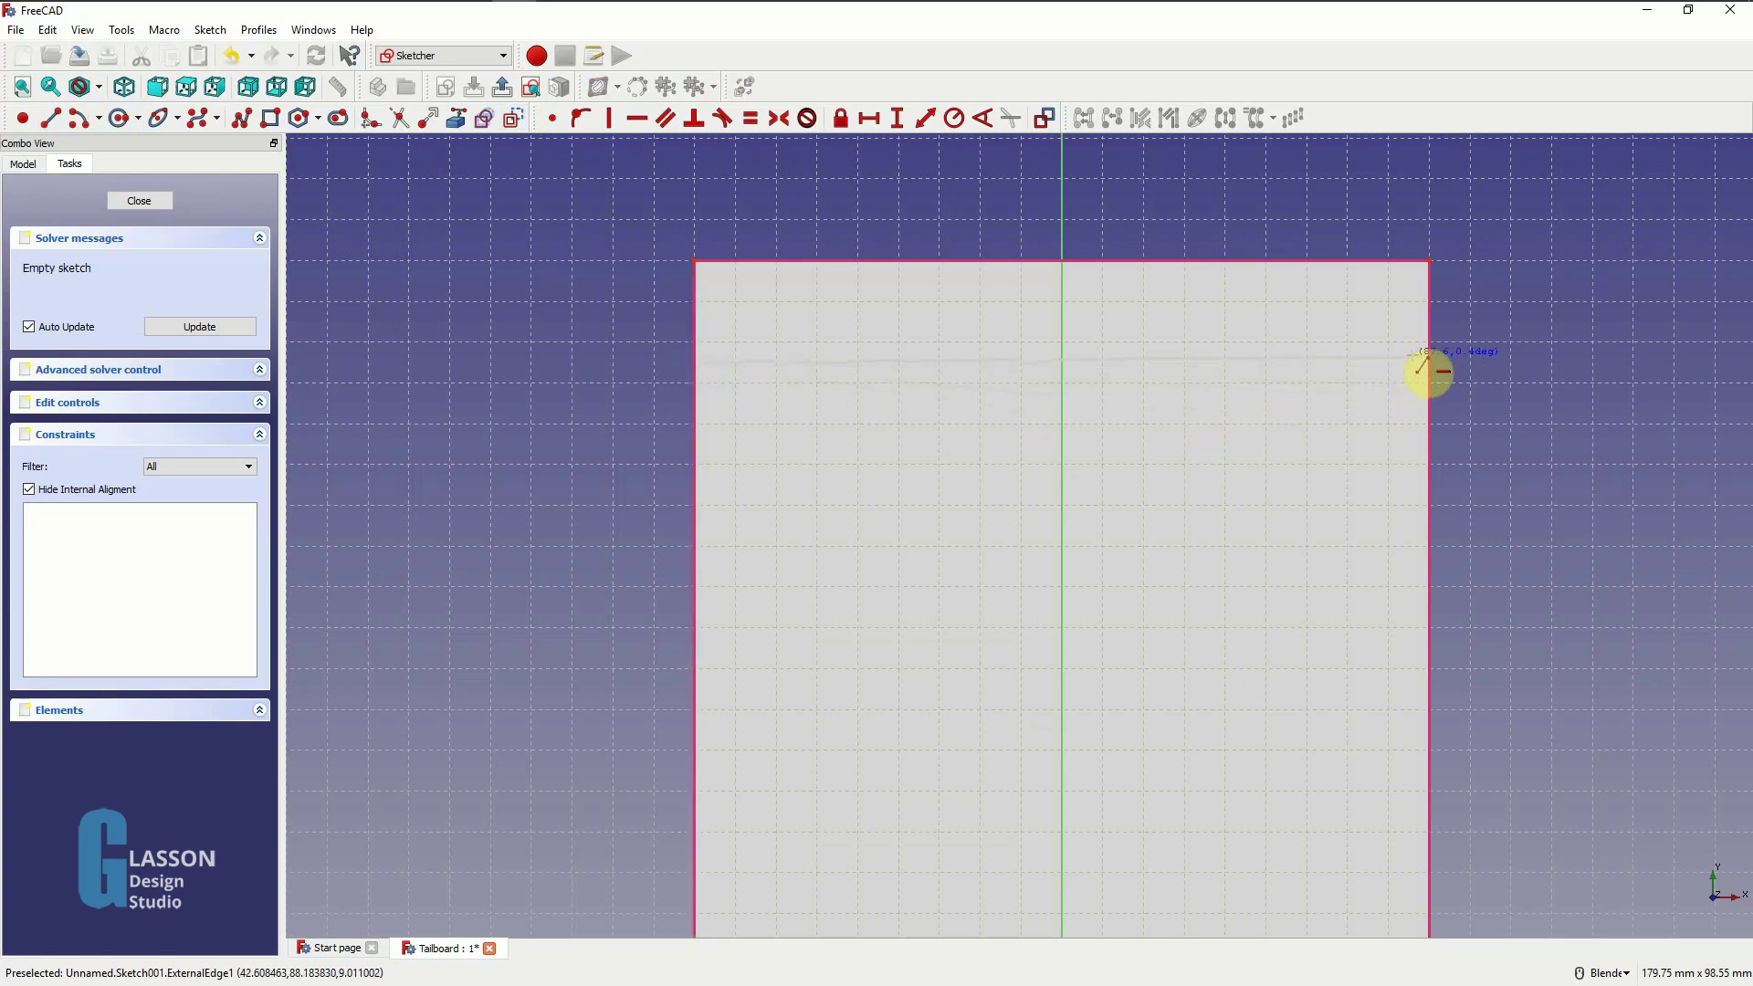
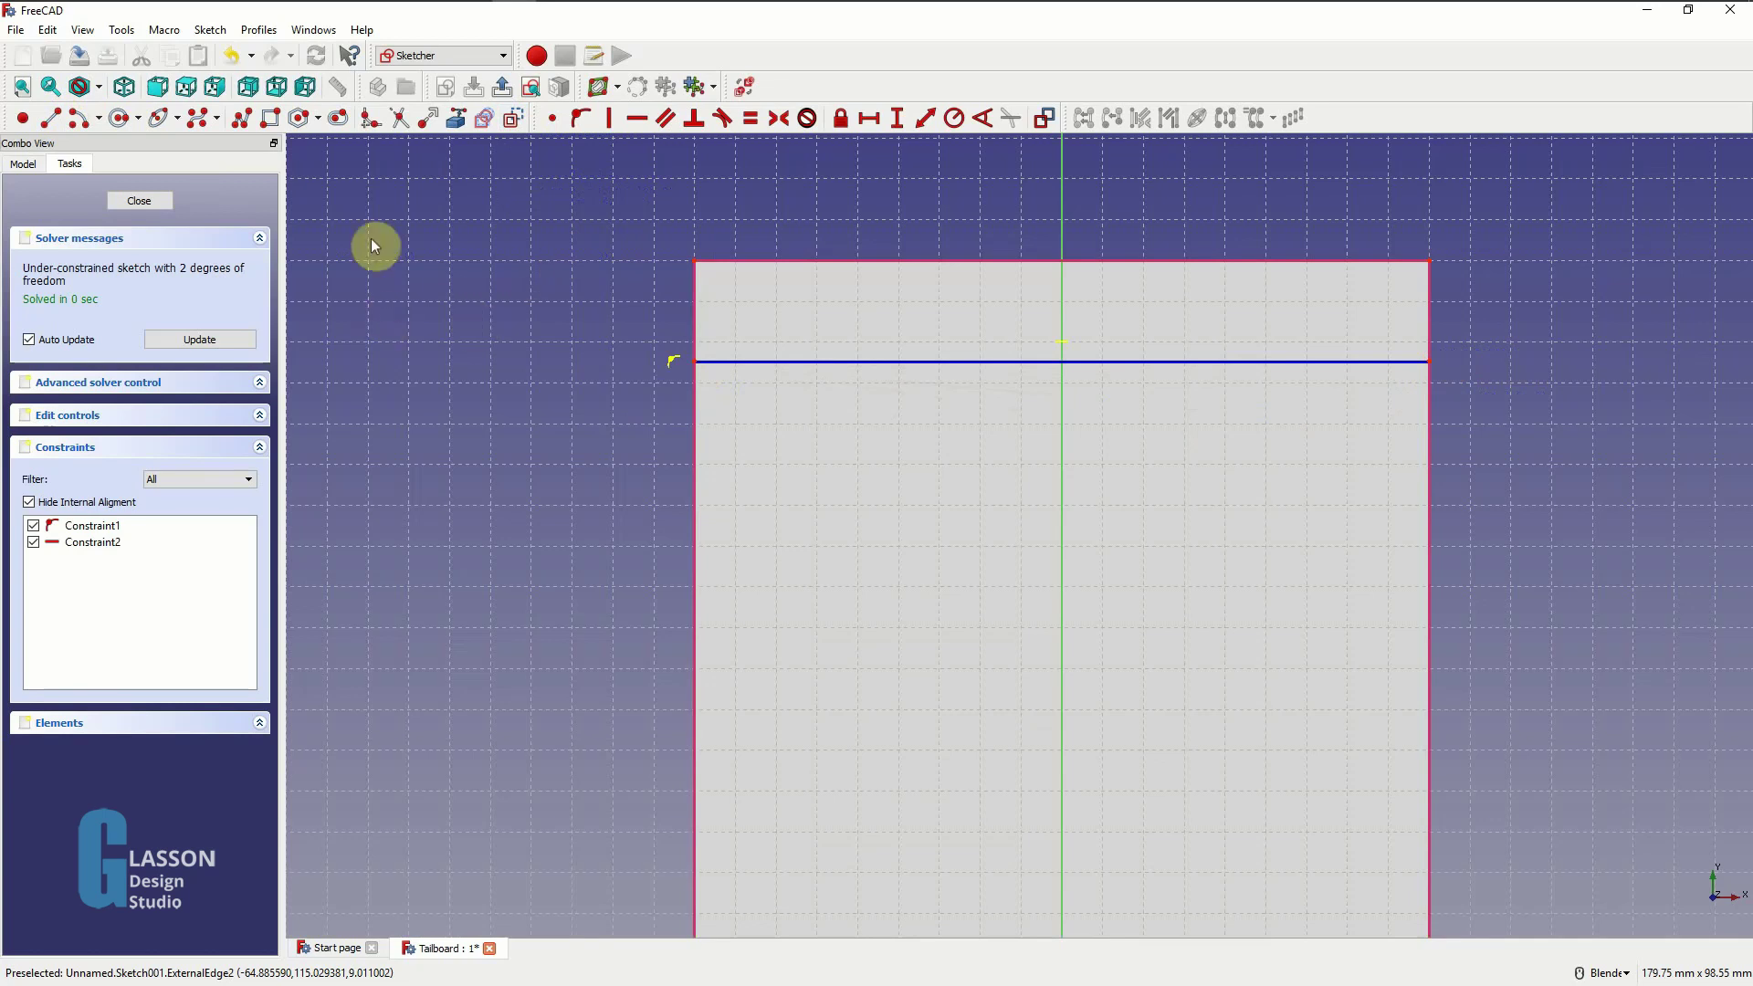
# - Draw a closed trapezoid in the board's top-left corner, about 10 mm wide at the construction line and narrower at the top edge
pyautogui.click(241, 118)
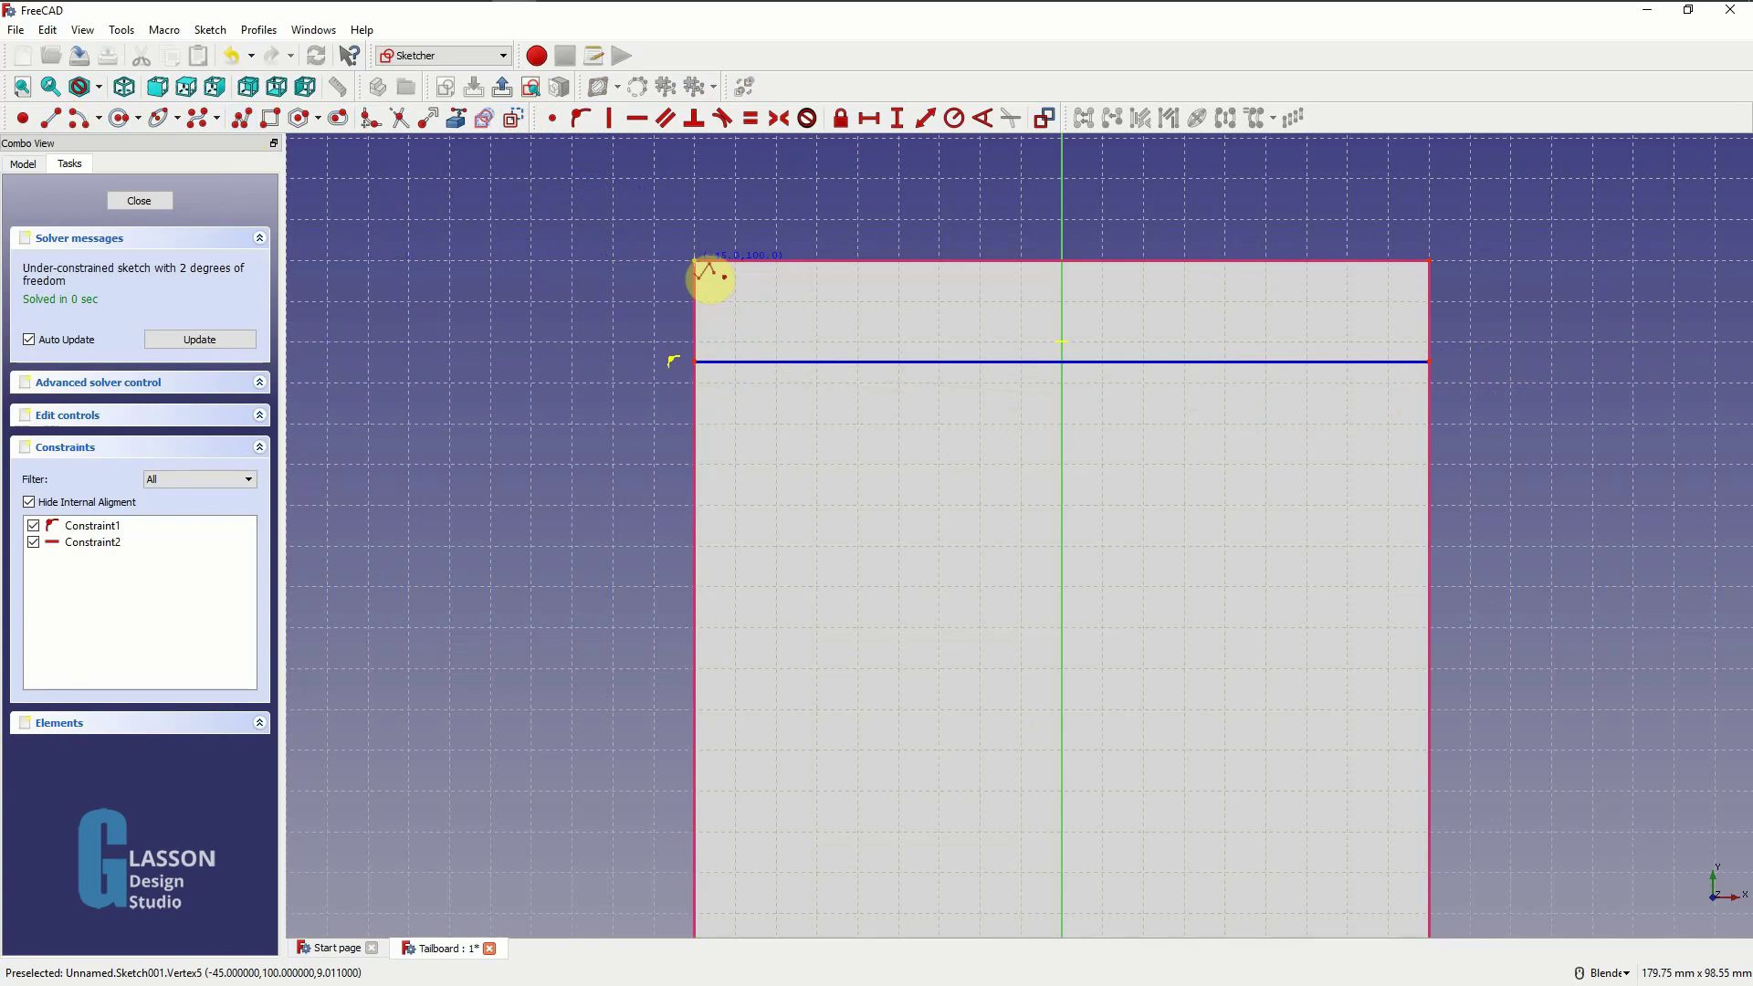
pyautogui.click(696, 264)
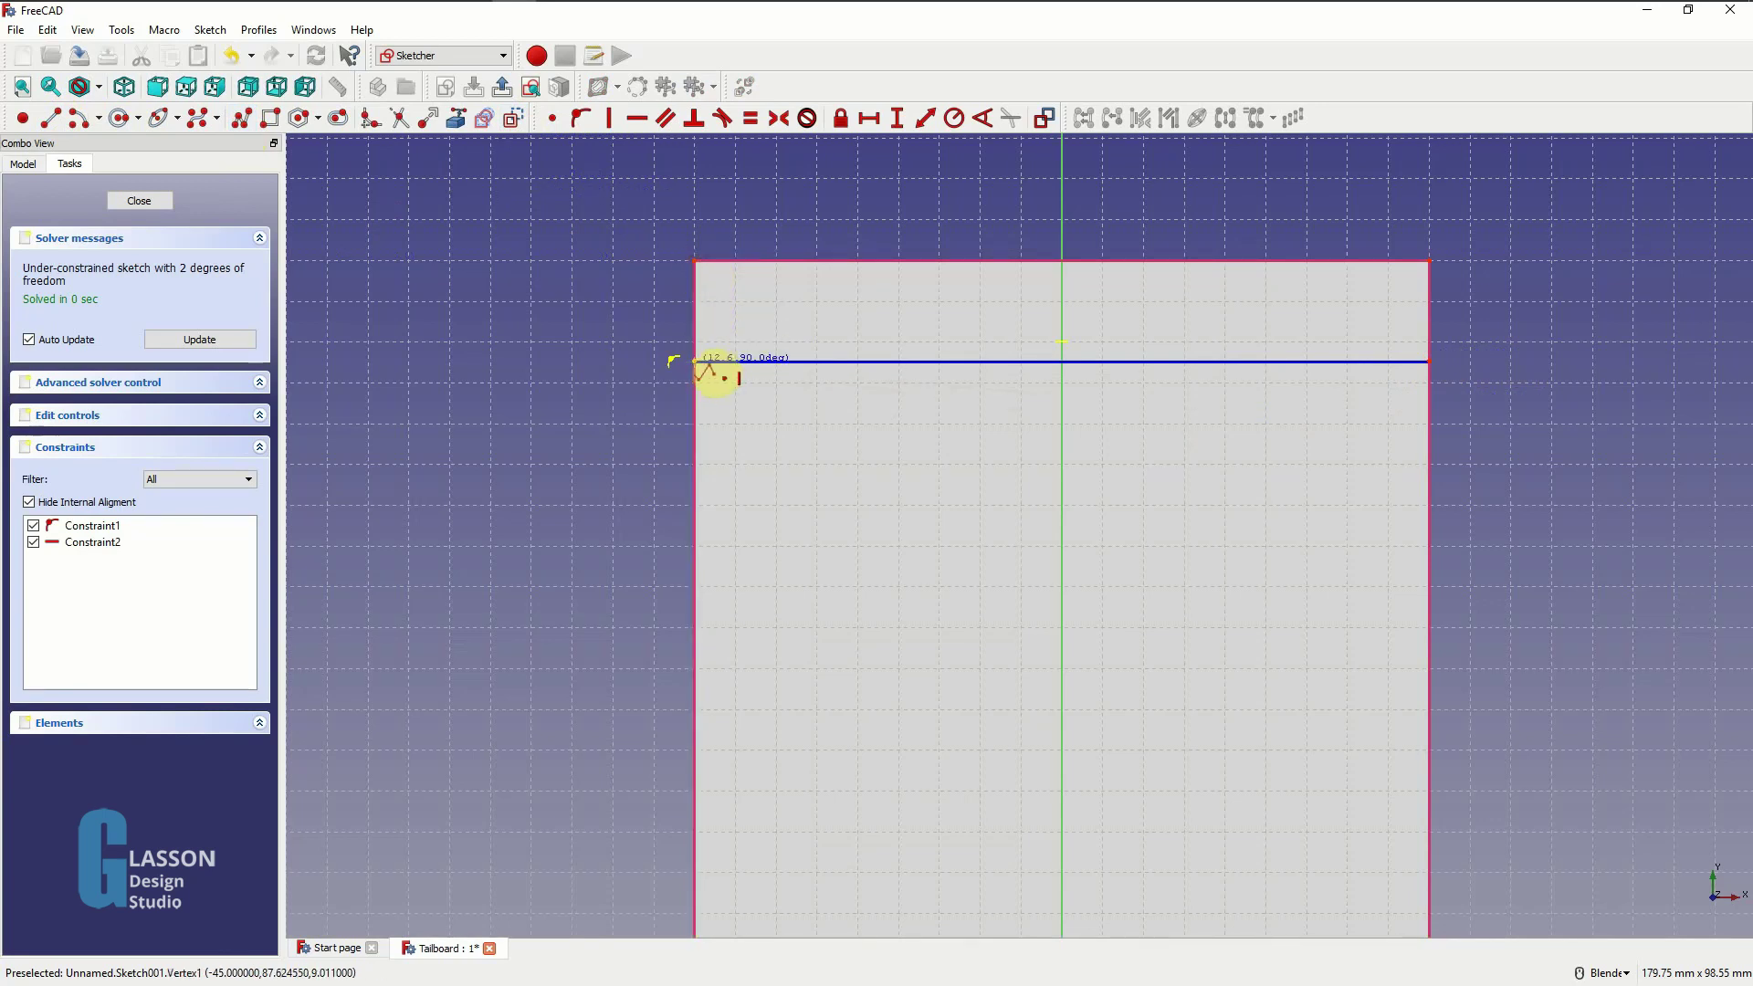
pyautogui.click(697, 362)
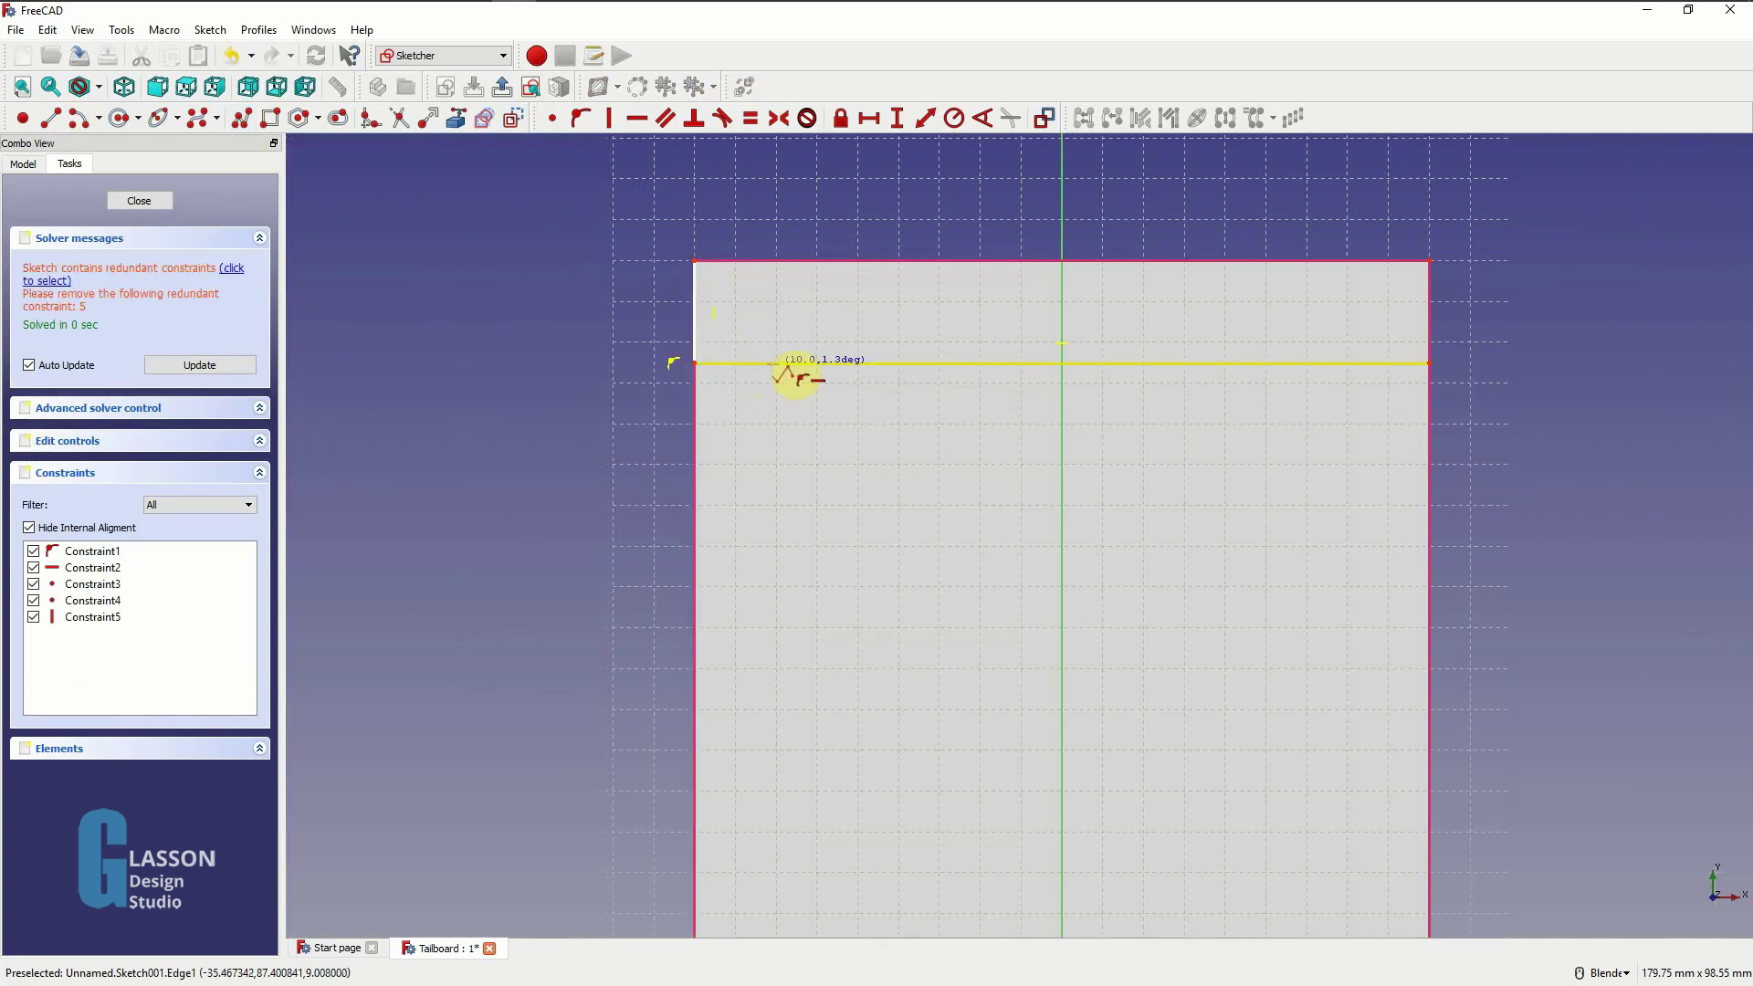
pyautogui.click(776, 363)
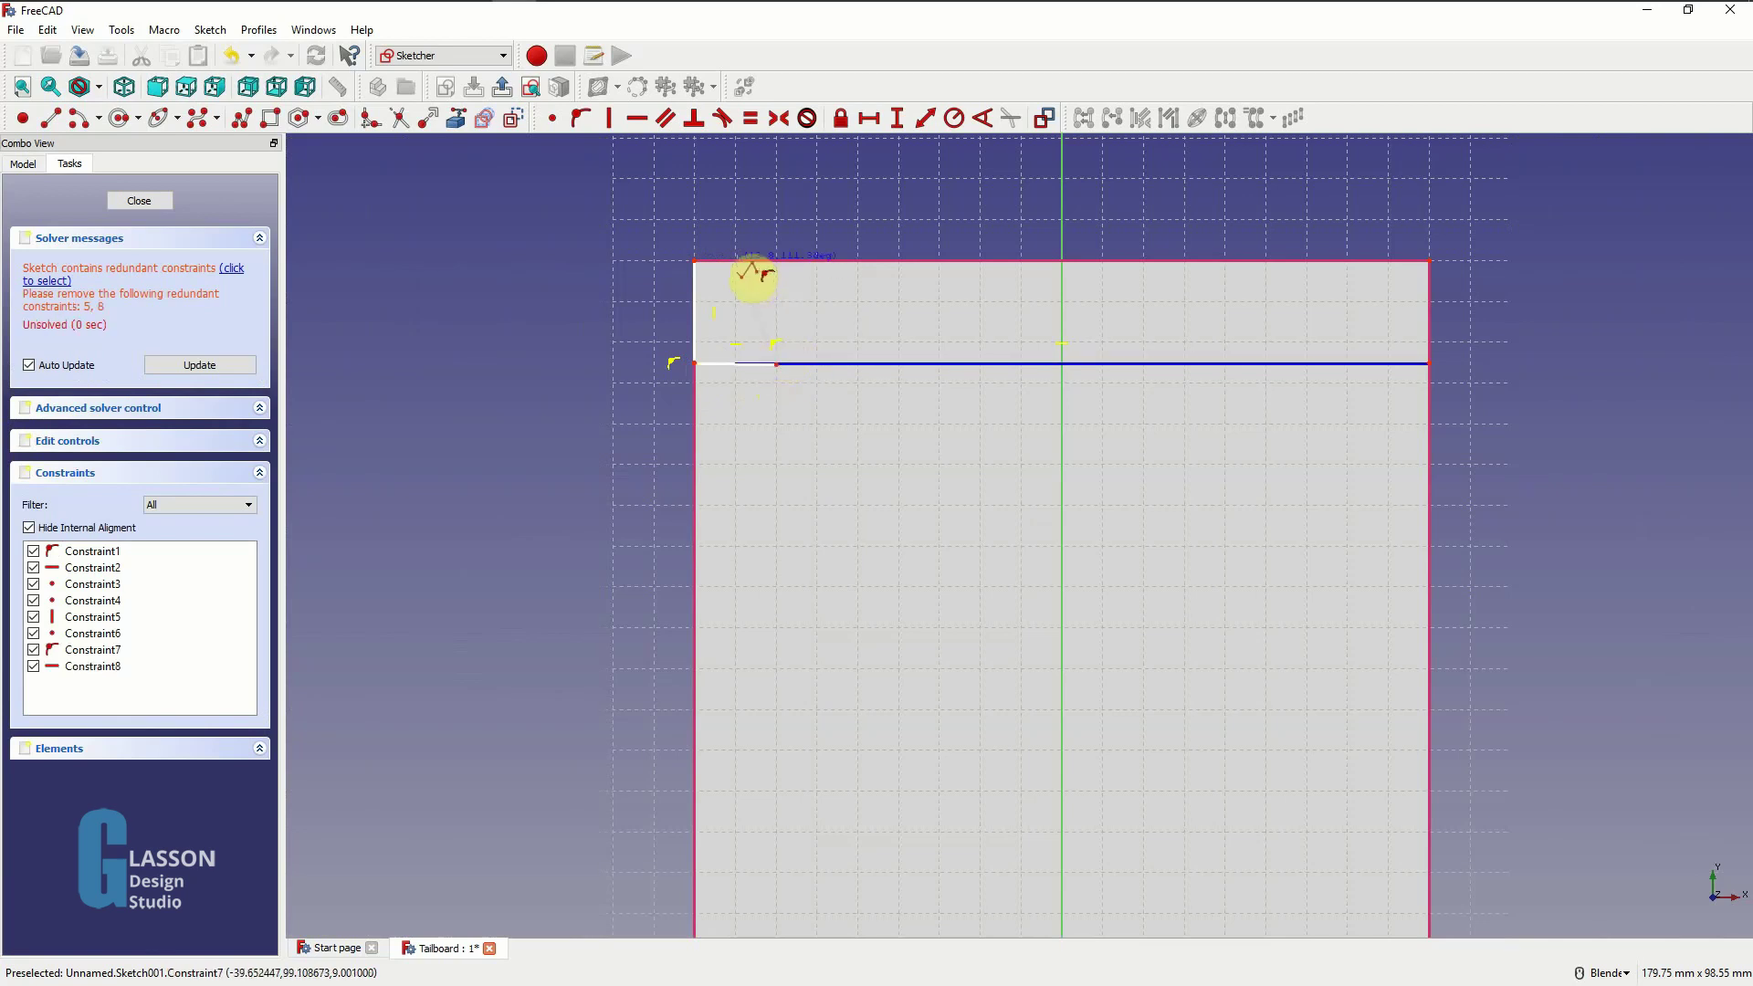
pyautogui.click(738, 264)
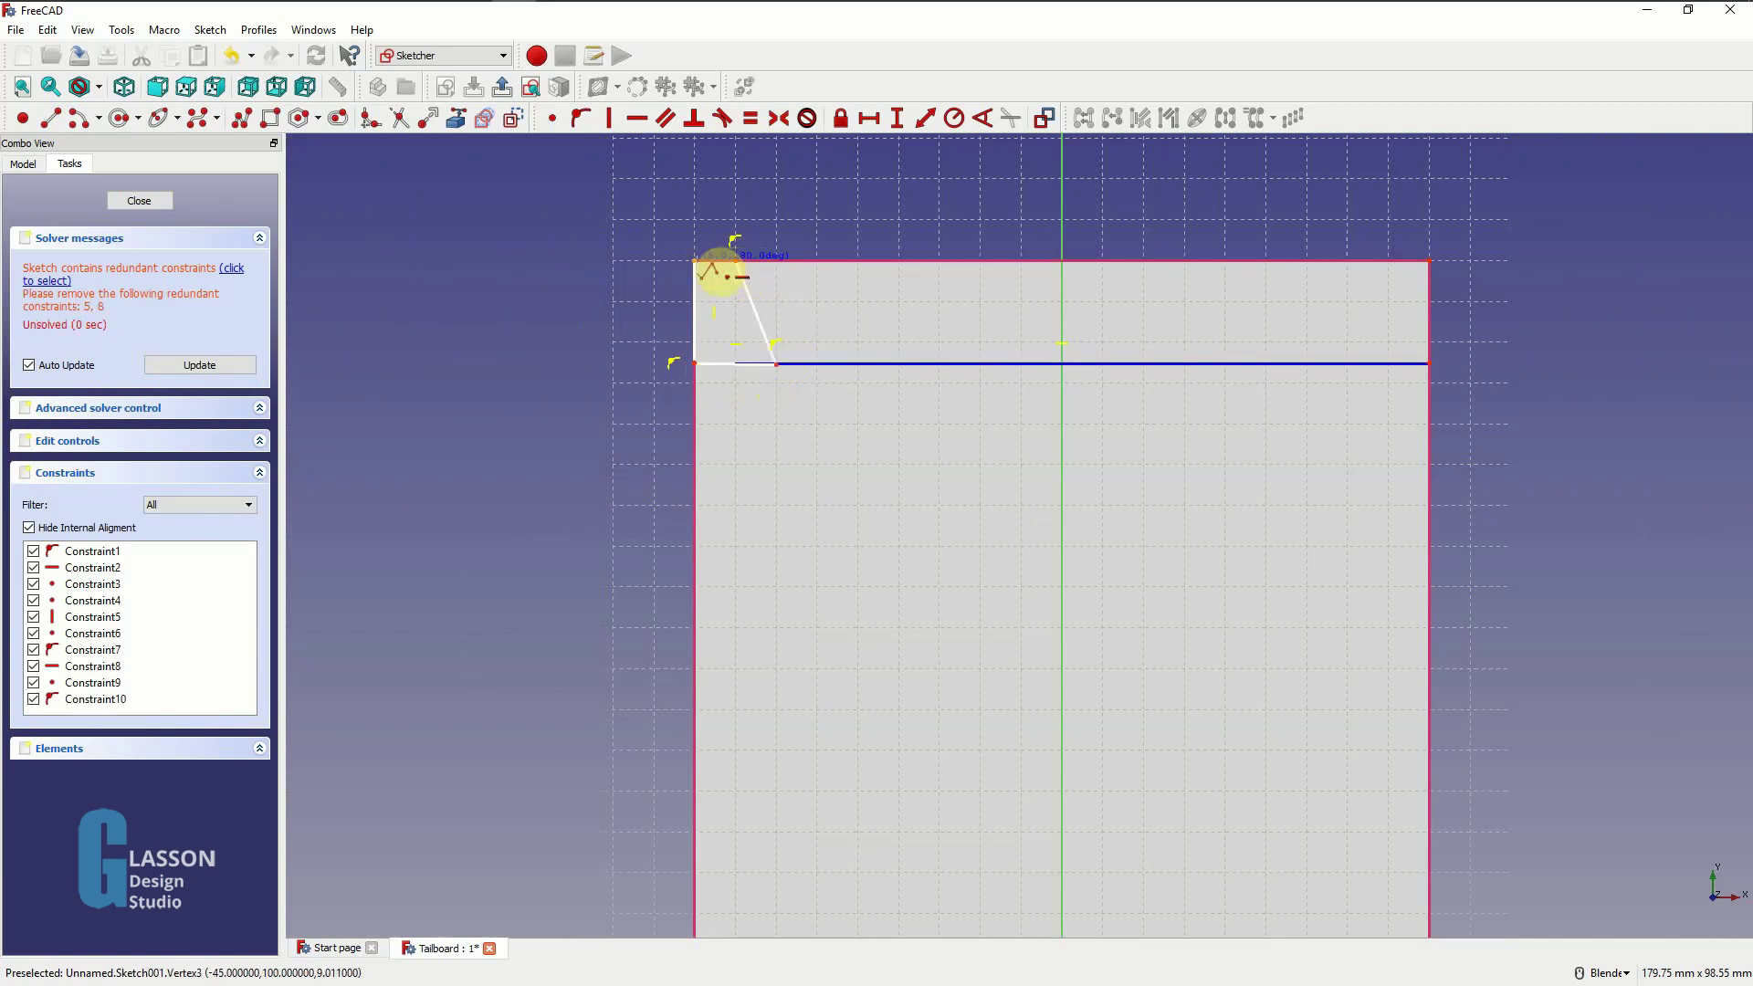
pyautogui.click(695, 263)
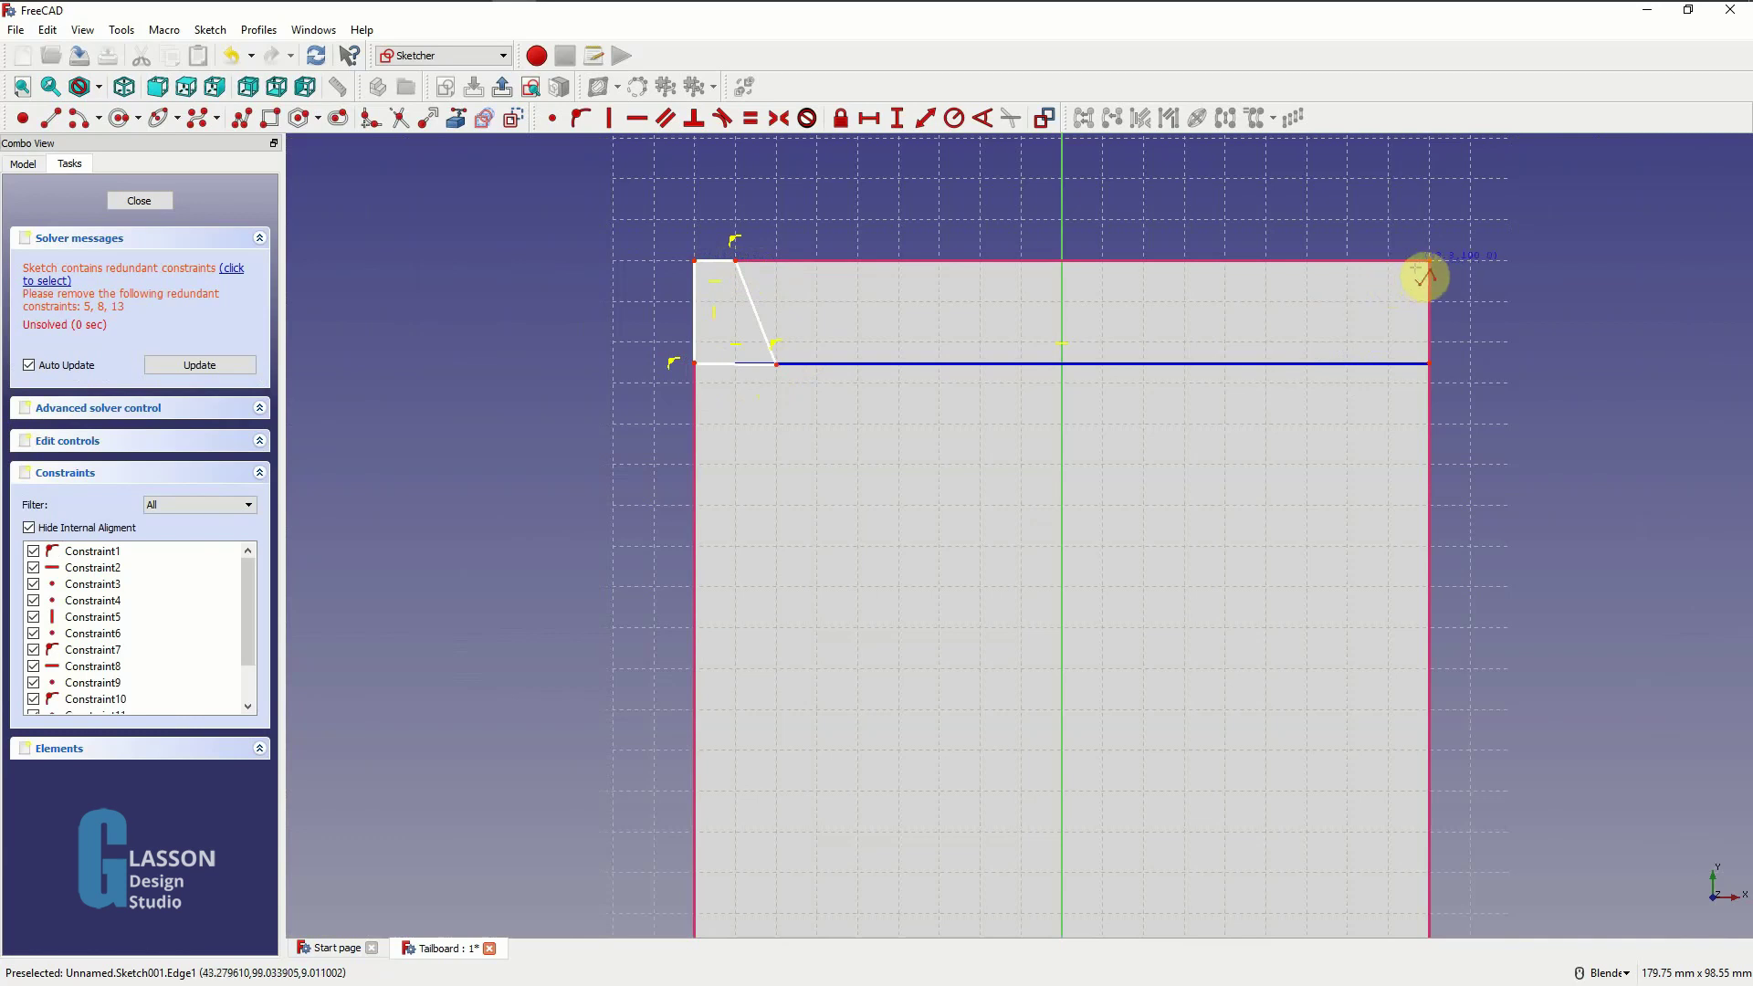
# - Draw a matching closed trapezoid in the board's top-right corner, between the top edge and the construction line
pyautogui.click(1428, 363)
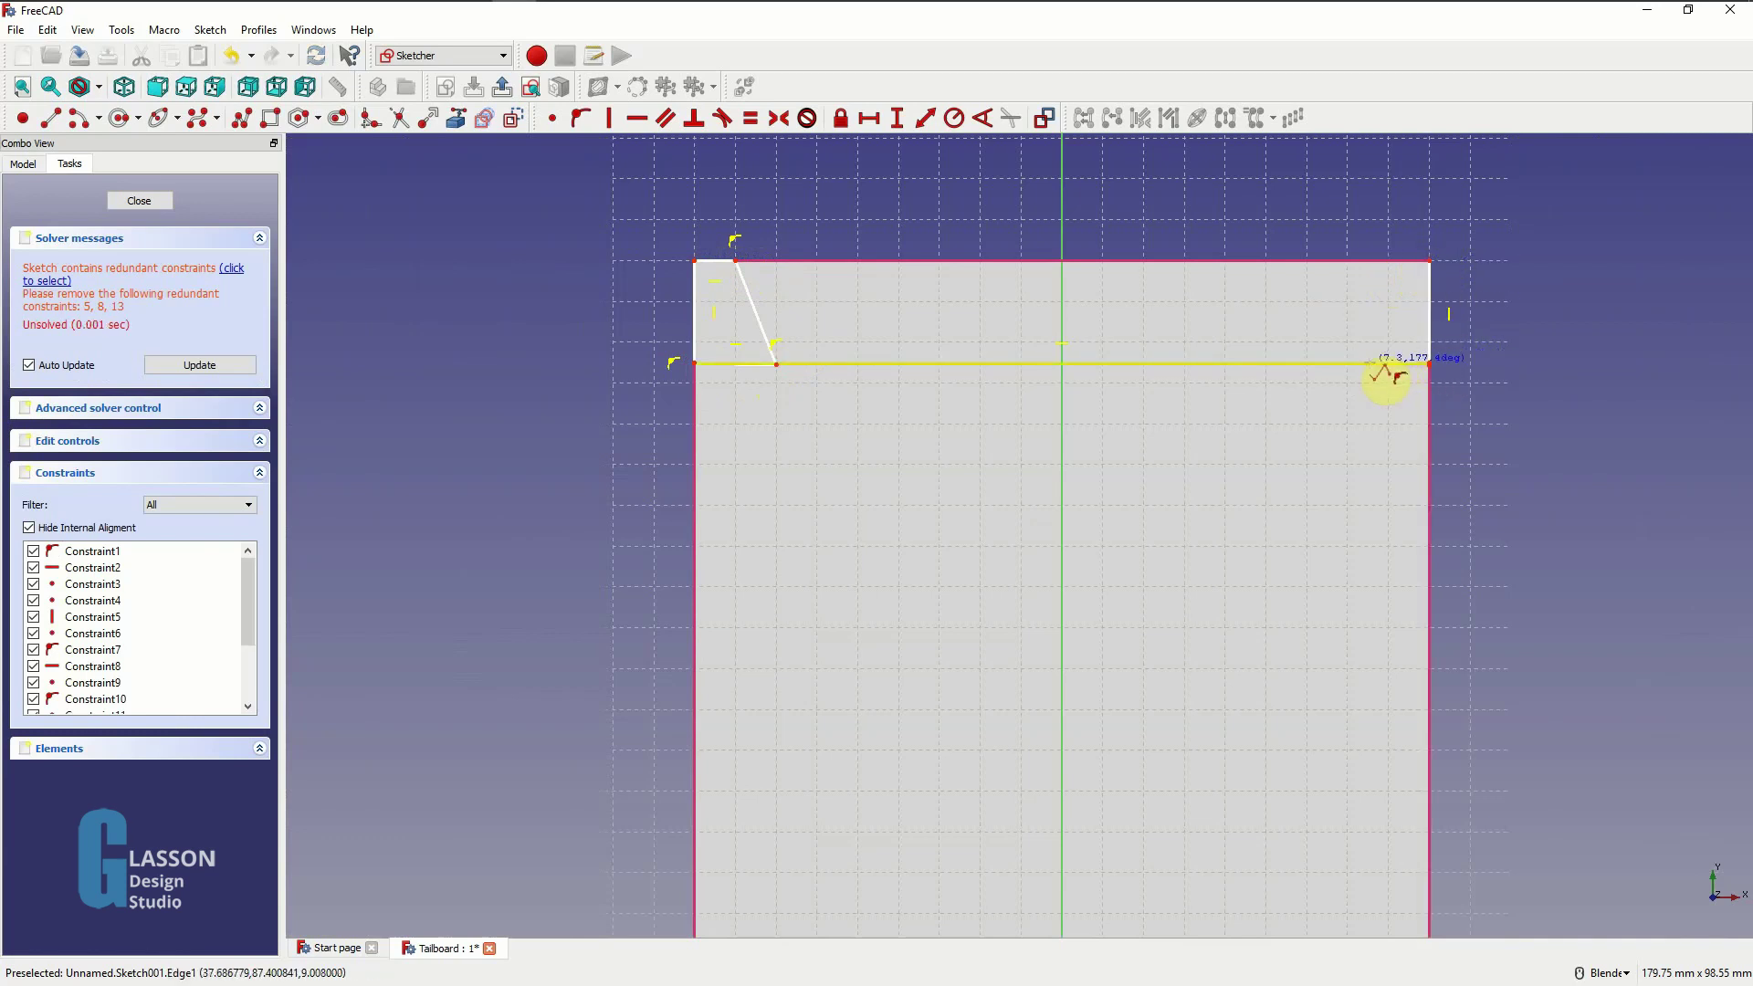
pyautogui.click(1363, 363)
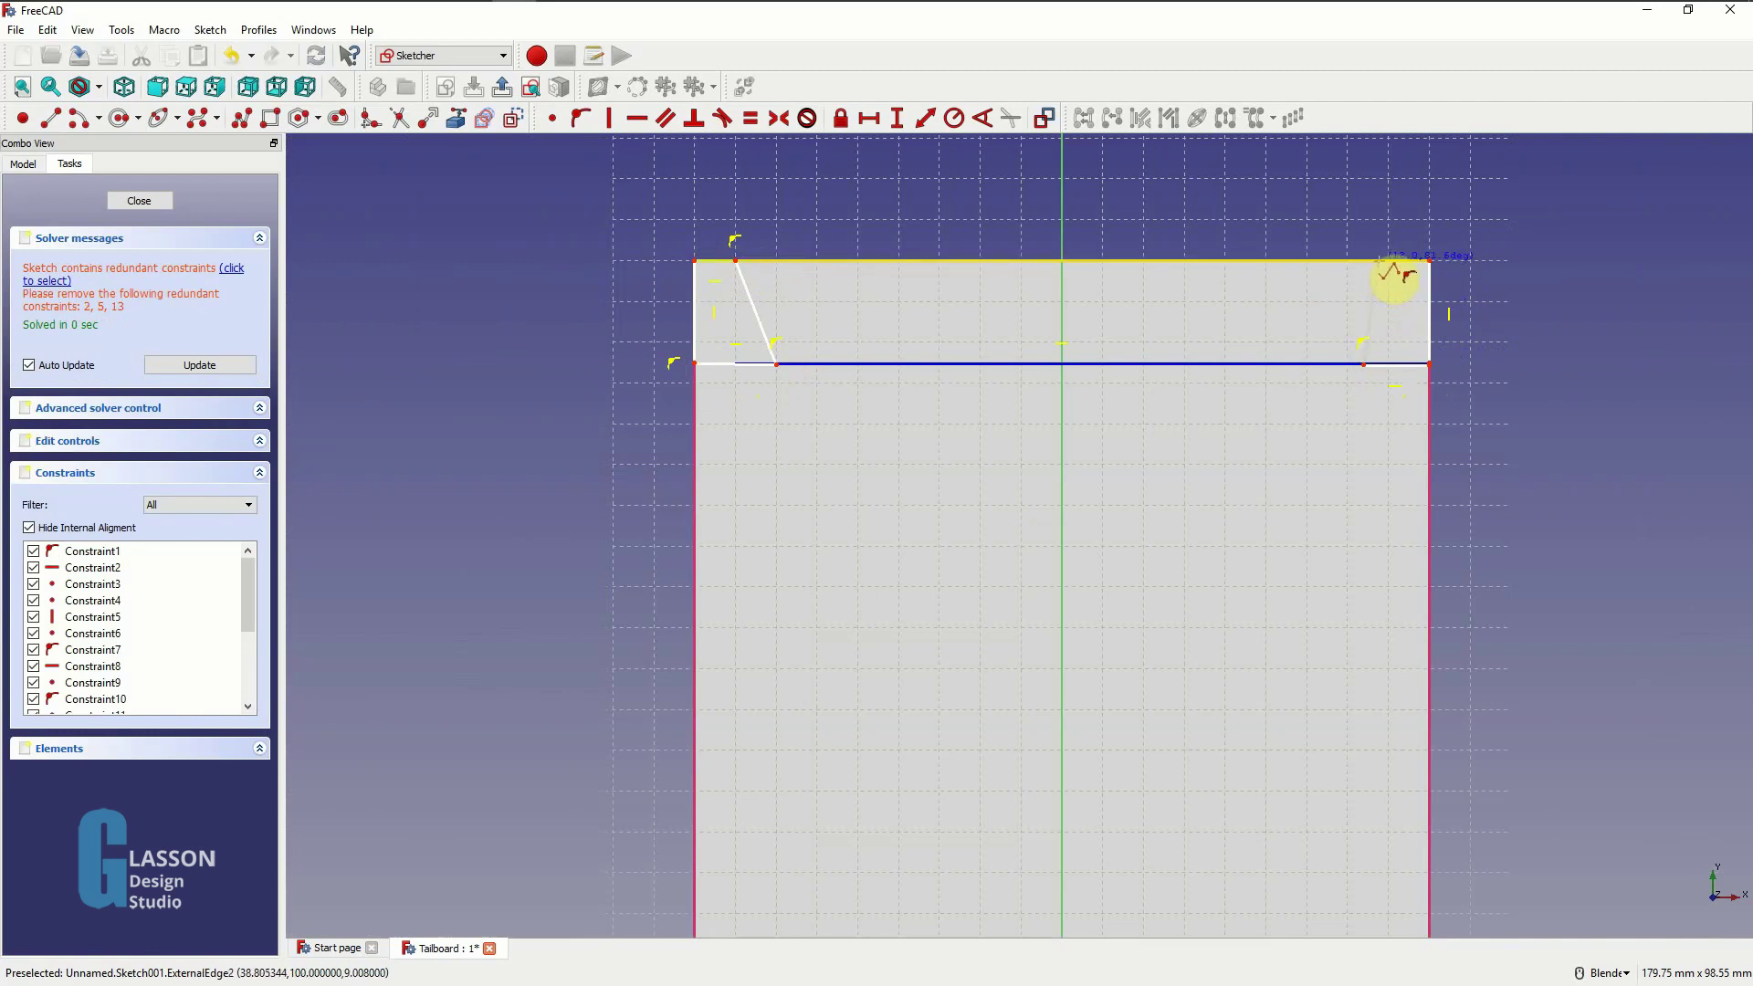
pyautogui.click(1379, 261)
pyautogui.click(1457, 276)
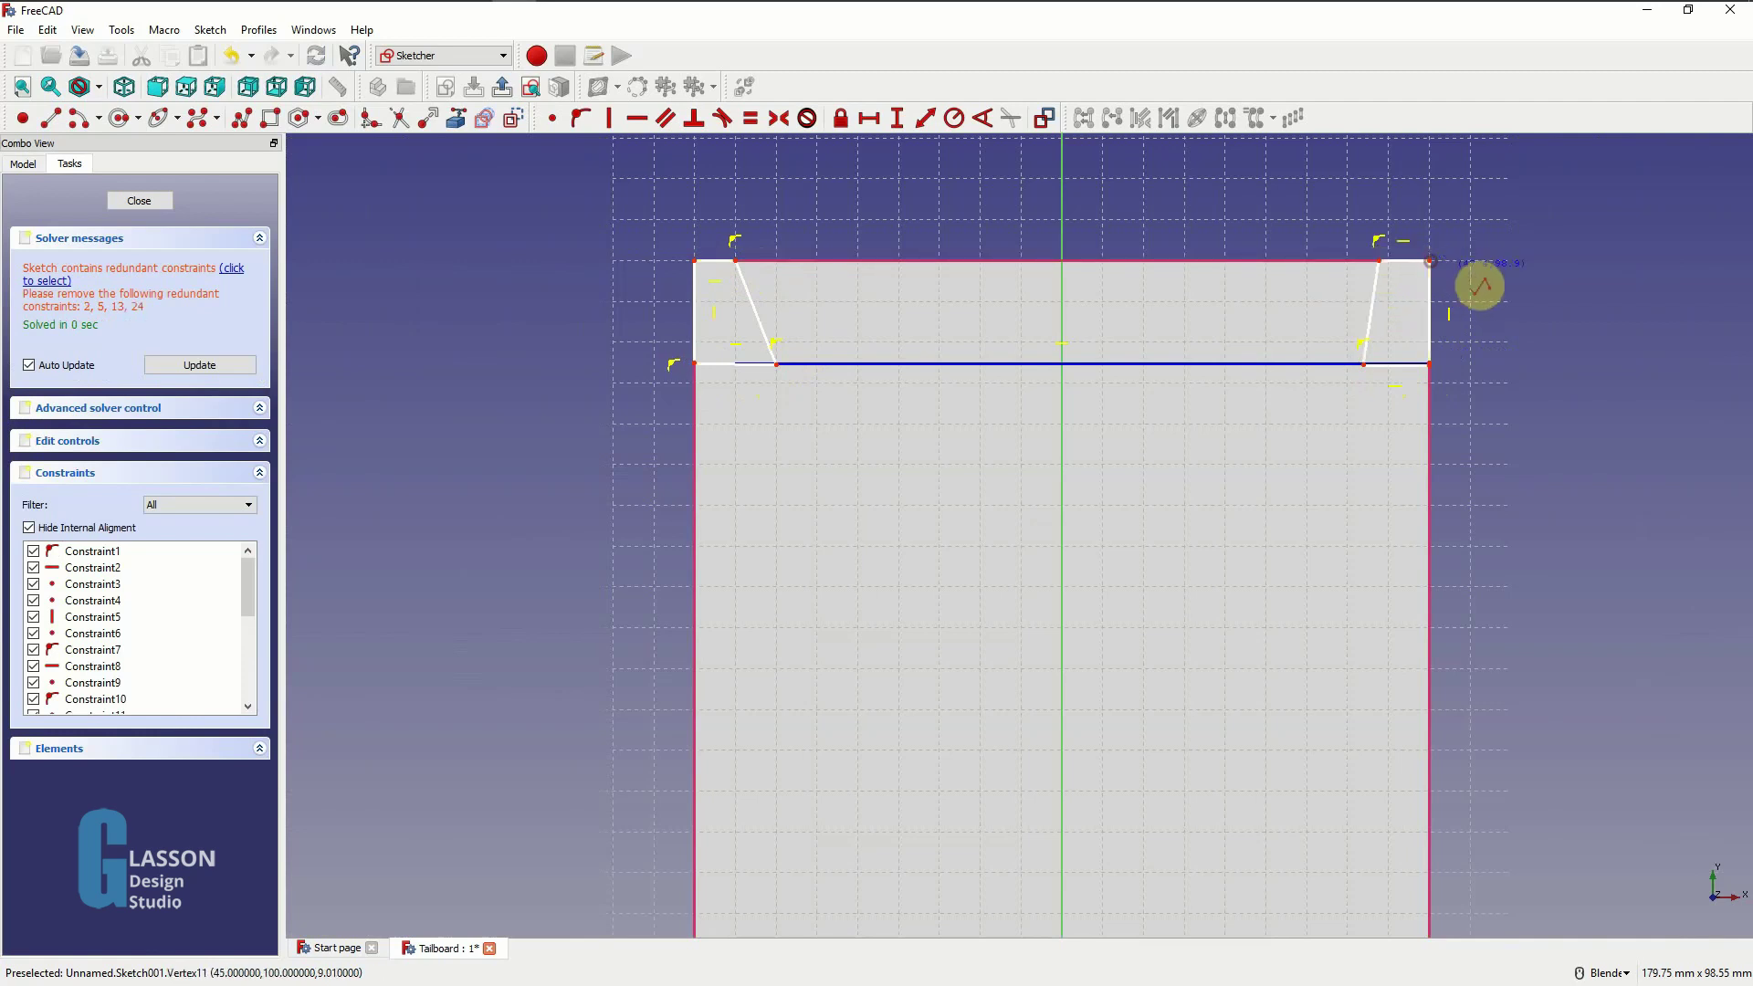
pyautogui.rightClick(1265, 248)
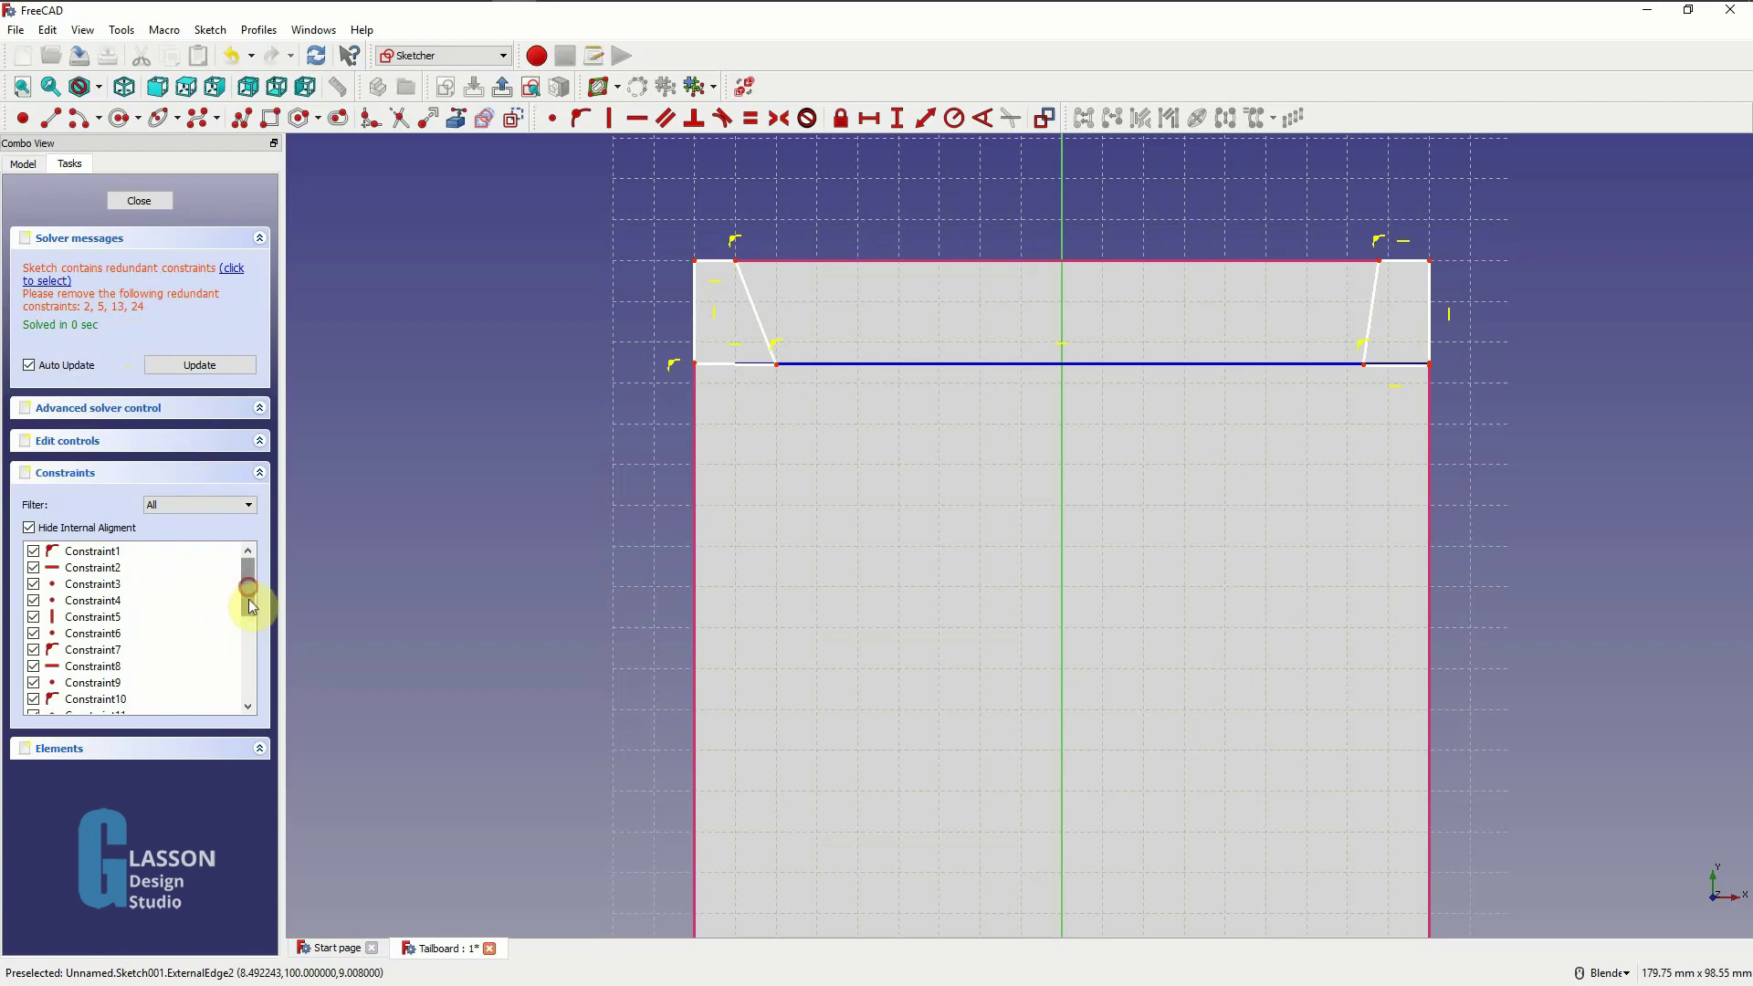
# - Delete redundant Constraint24 and Constraint13, the horizontal constraints on the top edges of the two corner trapezoids
pyautogui.moveTo(248, 605); pyautogui.dragTo(243, 705)
pyautogui.click(82, 700)
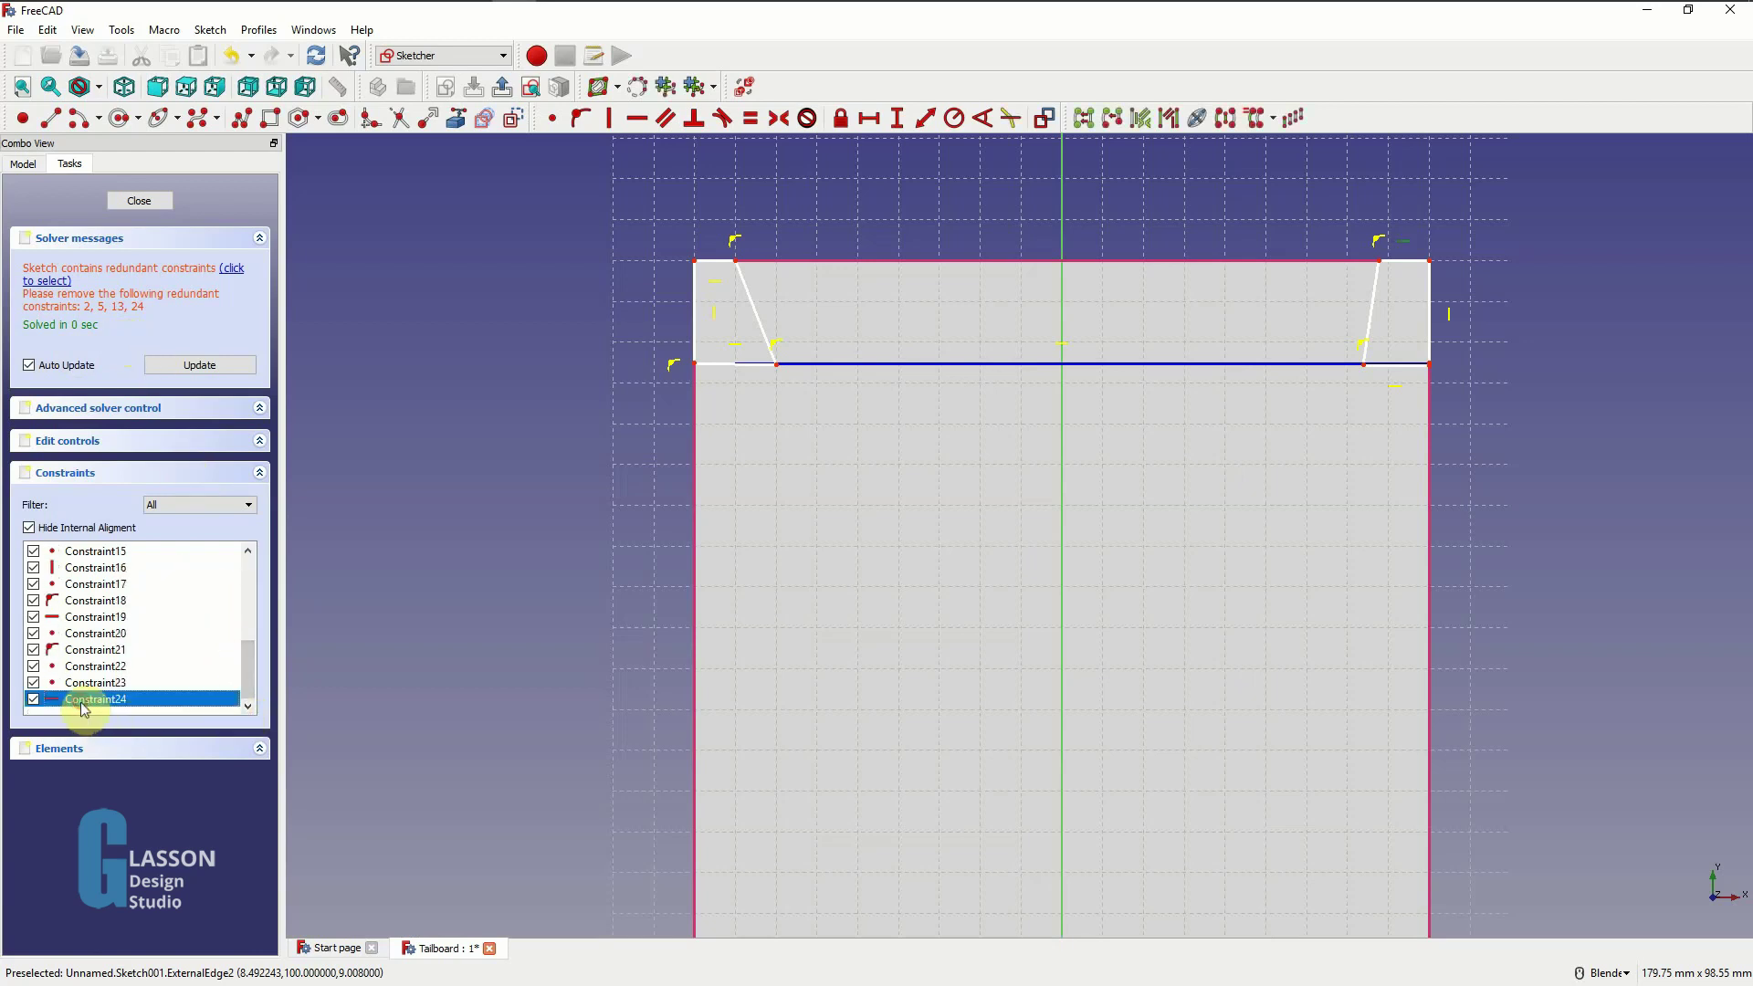
pyautogui.press('Delete')
pyautogui.scroll(-3, 128, 639)
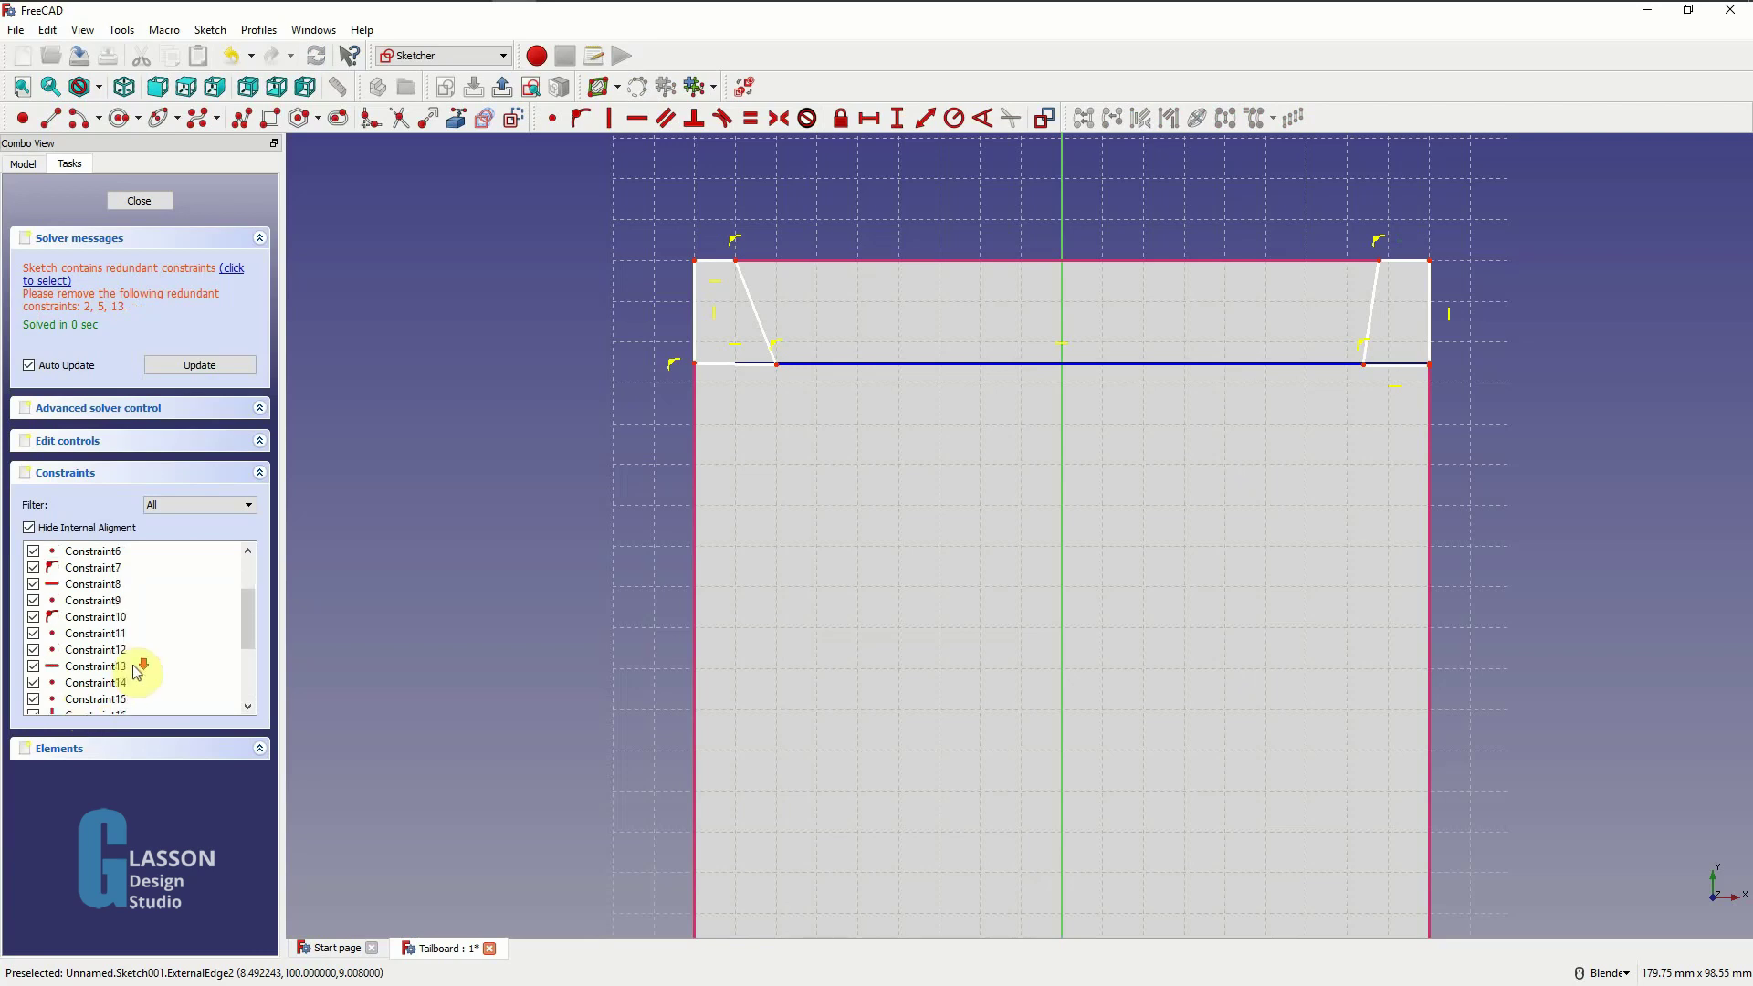
pyautogui.click(114, 584)
pyautogui.press('Delete')
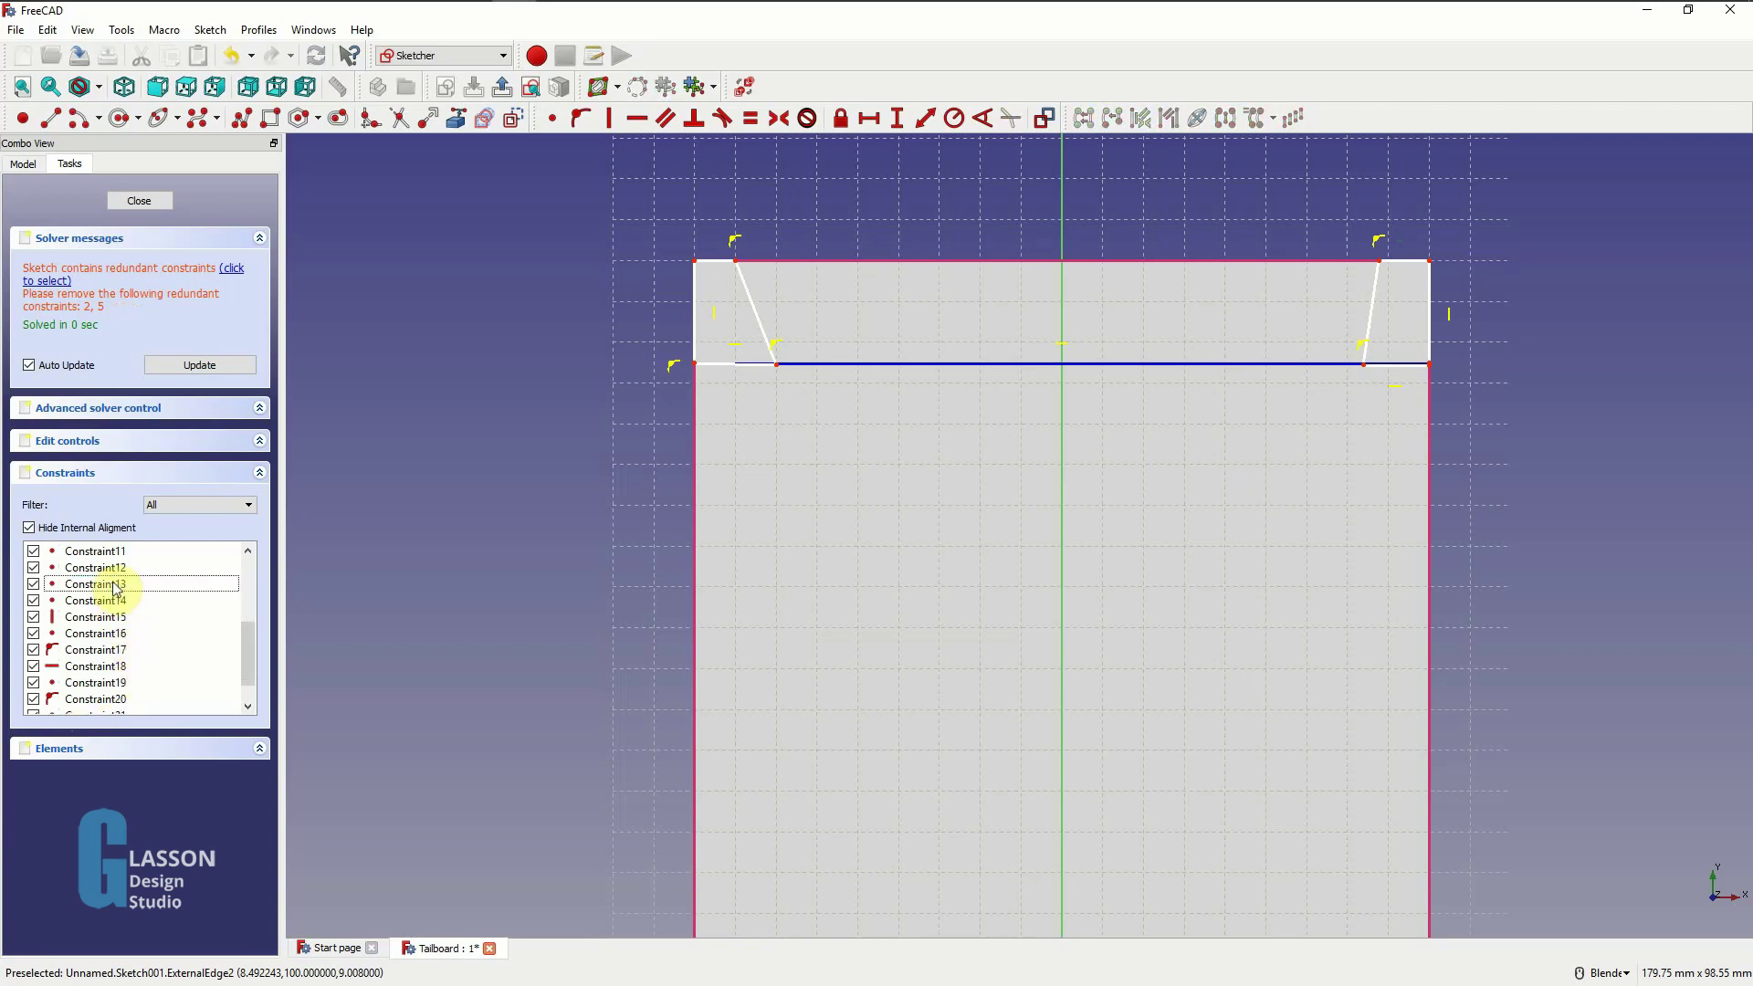
# - Delete redundant Constraint5 on the left trapezoid's vertical side and Constraint2 on the horizontal construction line
pyautogui.scroll(4, 115, 589)
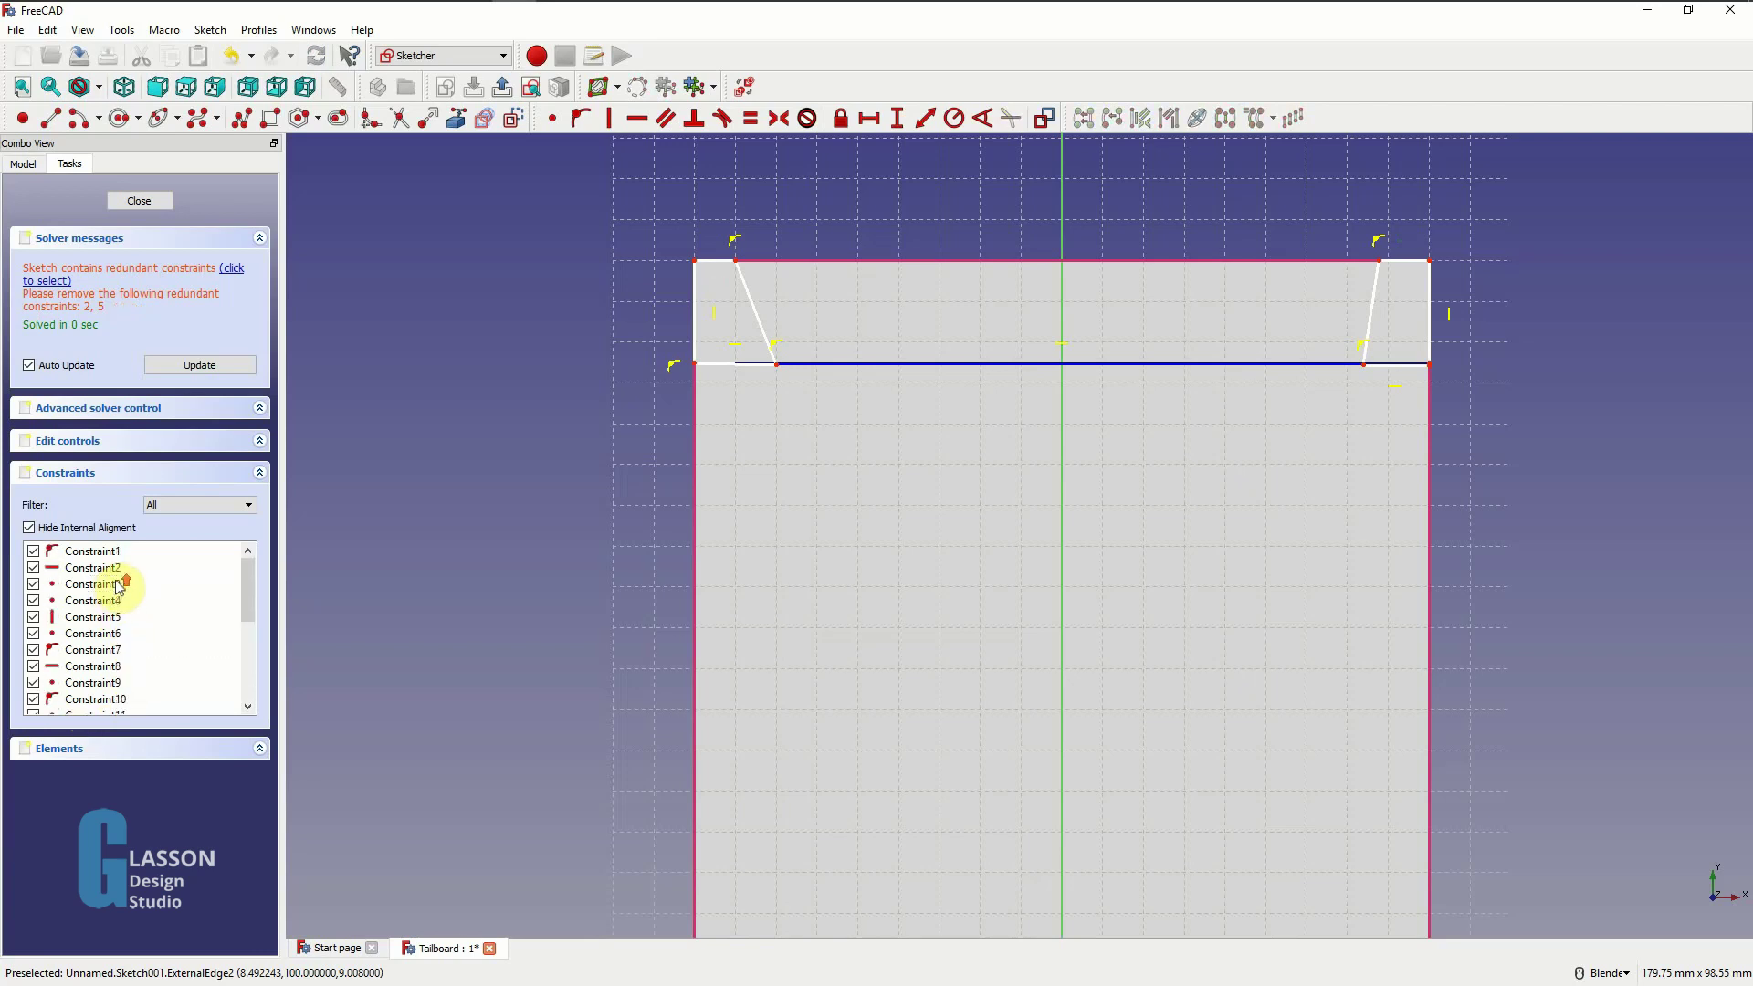
pyautogui.click(111, 618)
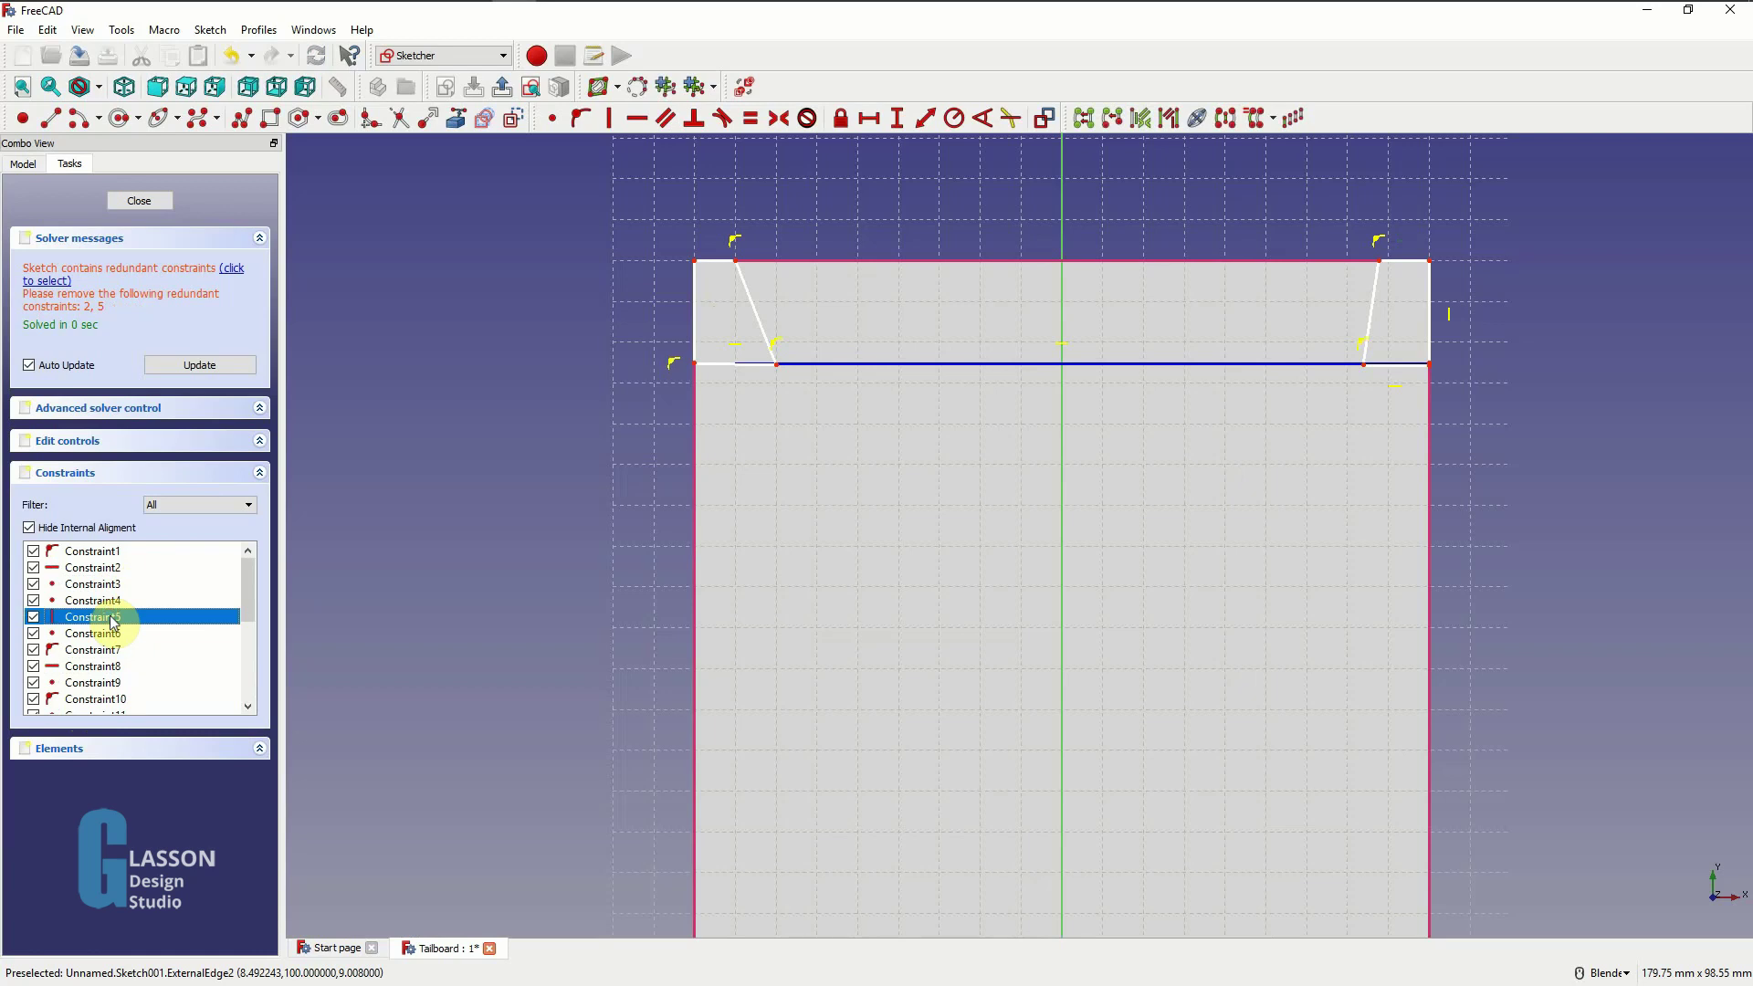
pyautogui.press('Delete')
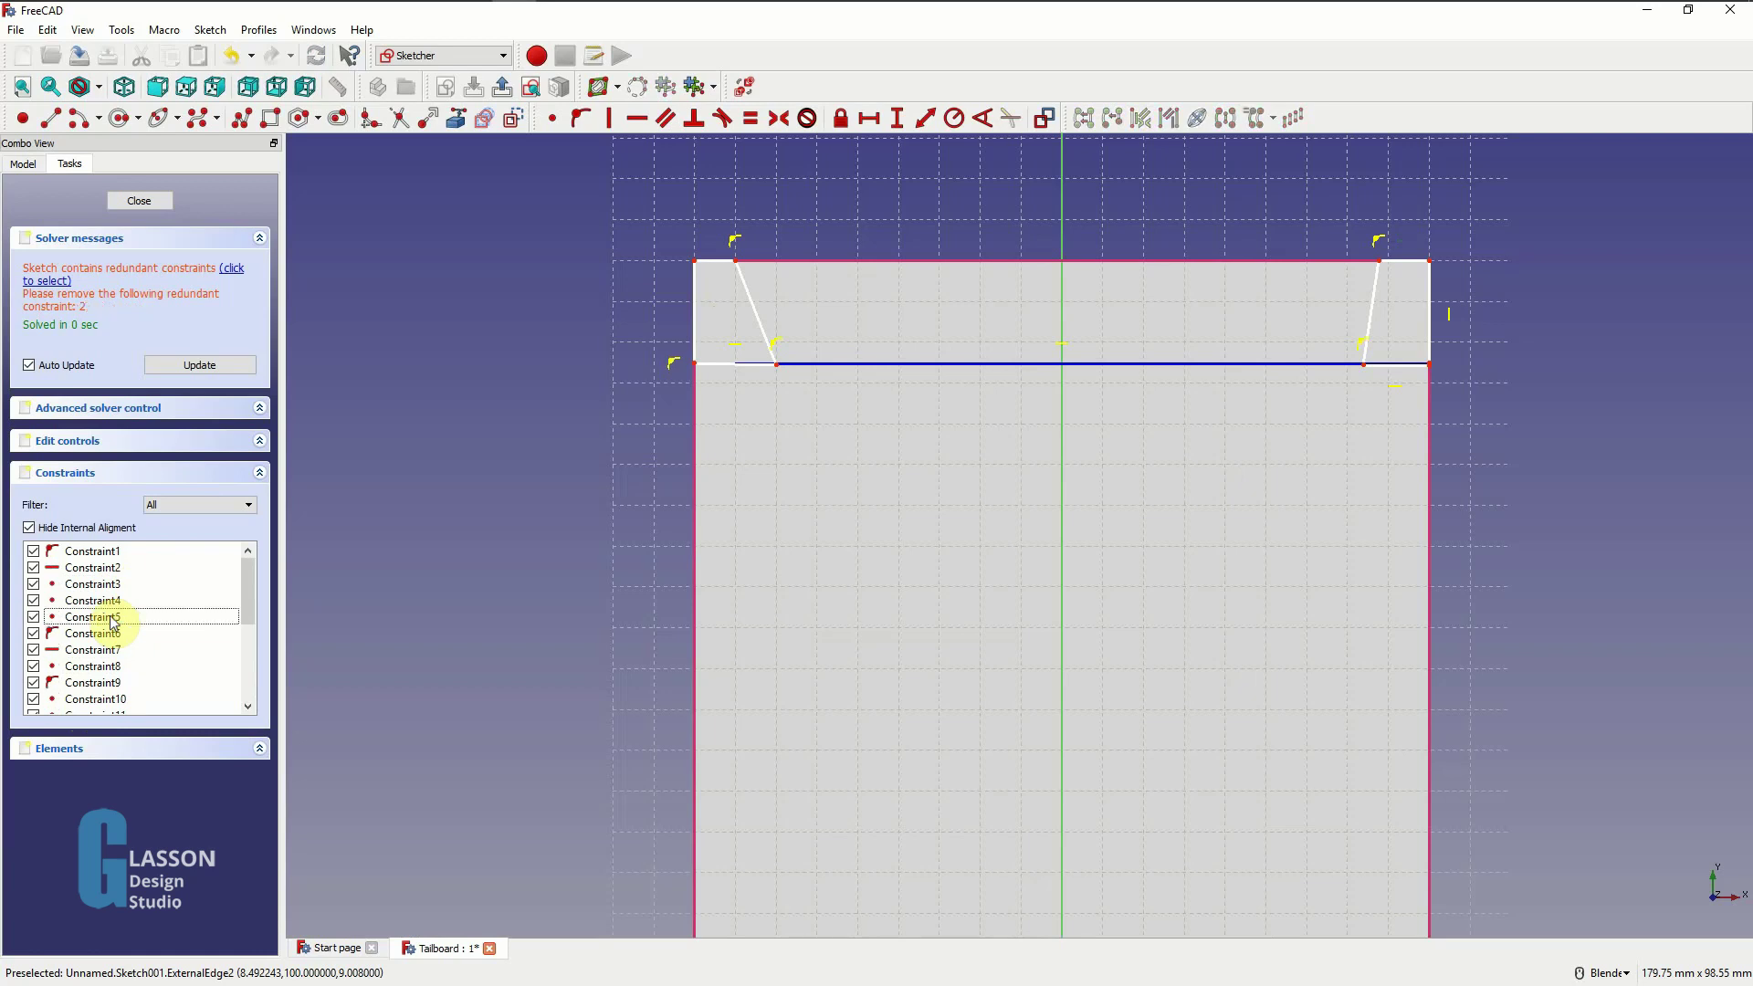
pyautogui.click(119, 569)
pyautogui.press('Delete')
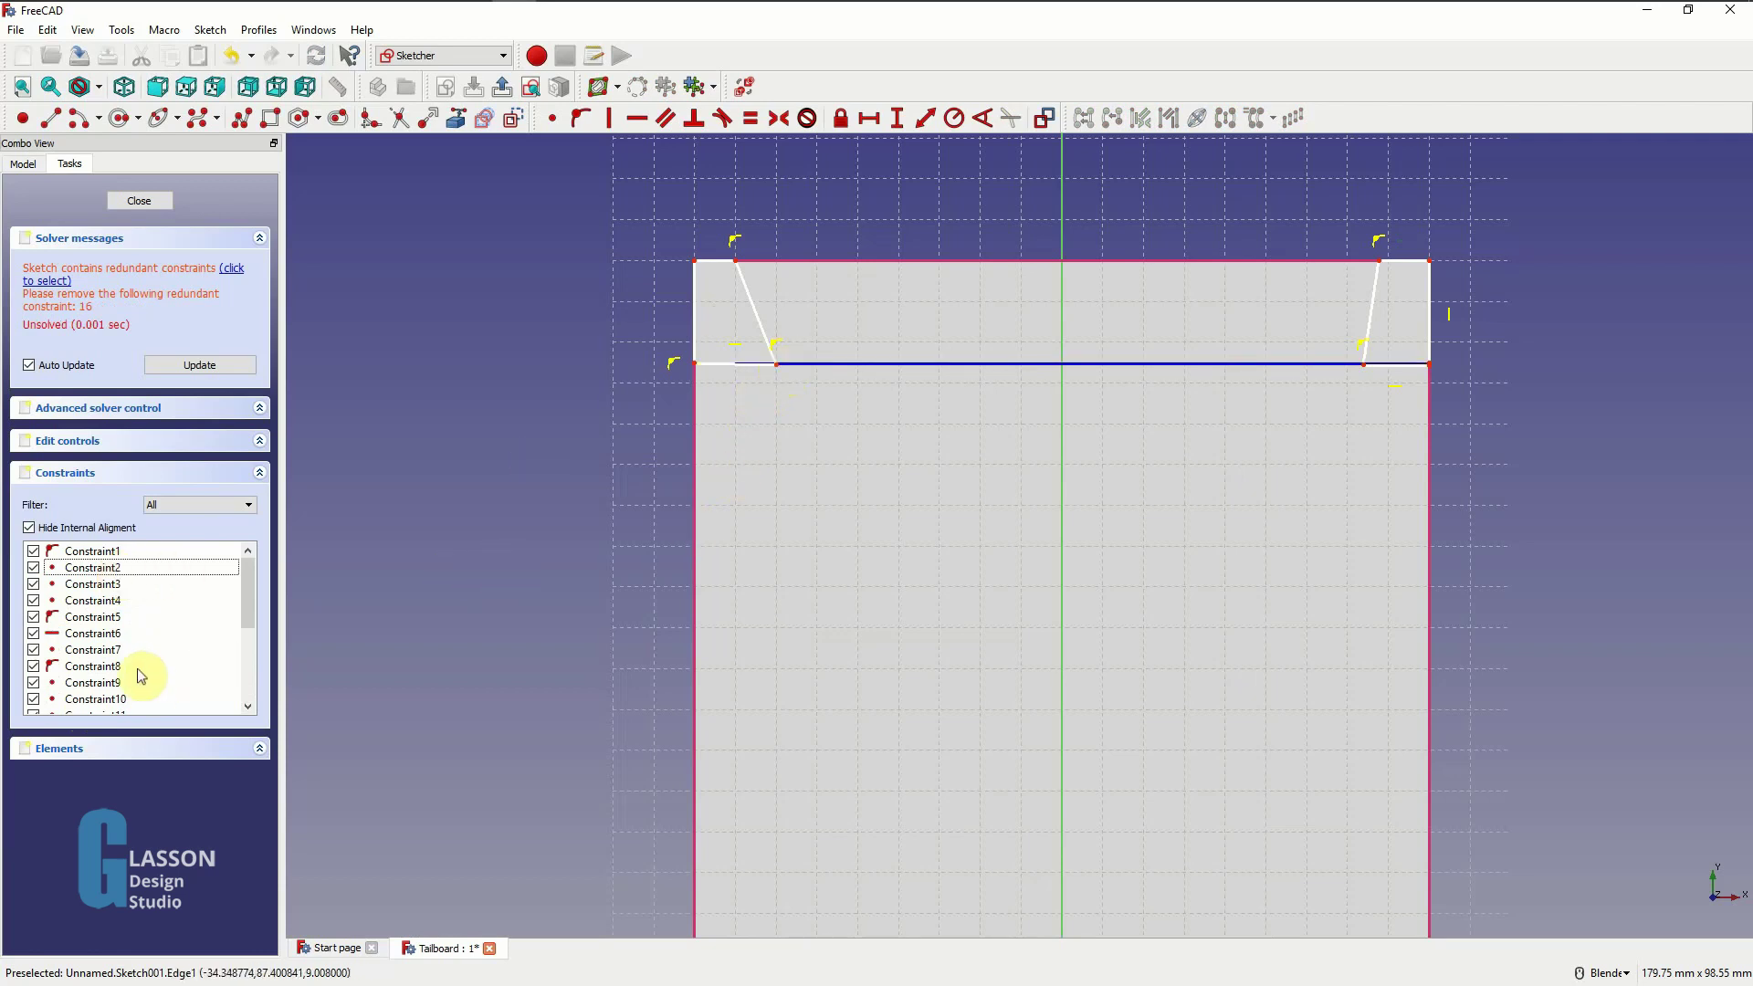
# - Delete redundant Constraint16, the horizontal constraint on the right trapezoid's bottom edge
pyautogui.scroll(-2, 139, 674)
pyautogui.scroll(-2, 119, 662)
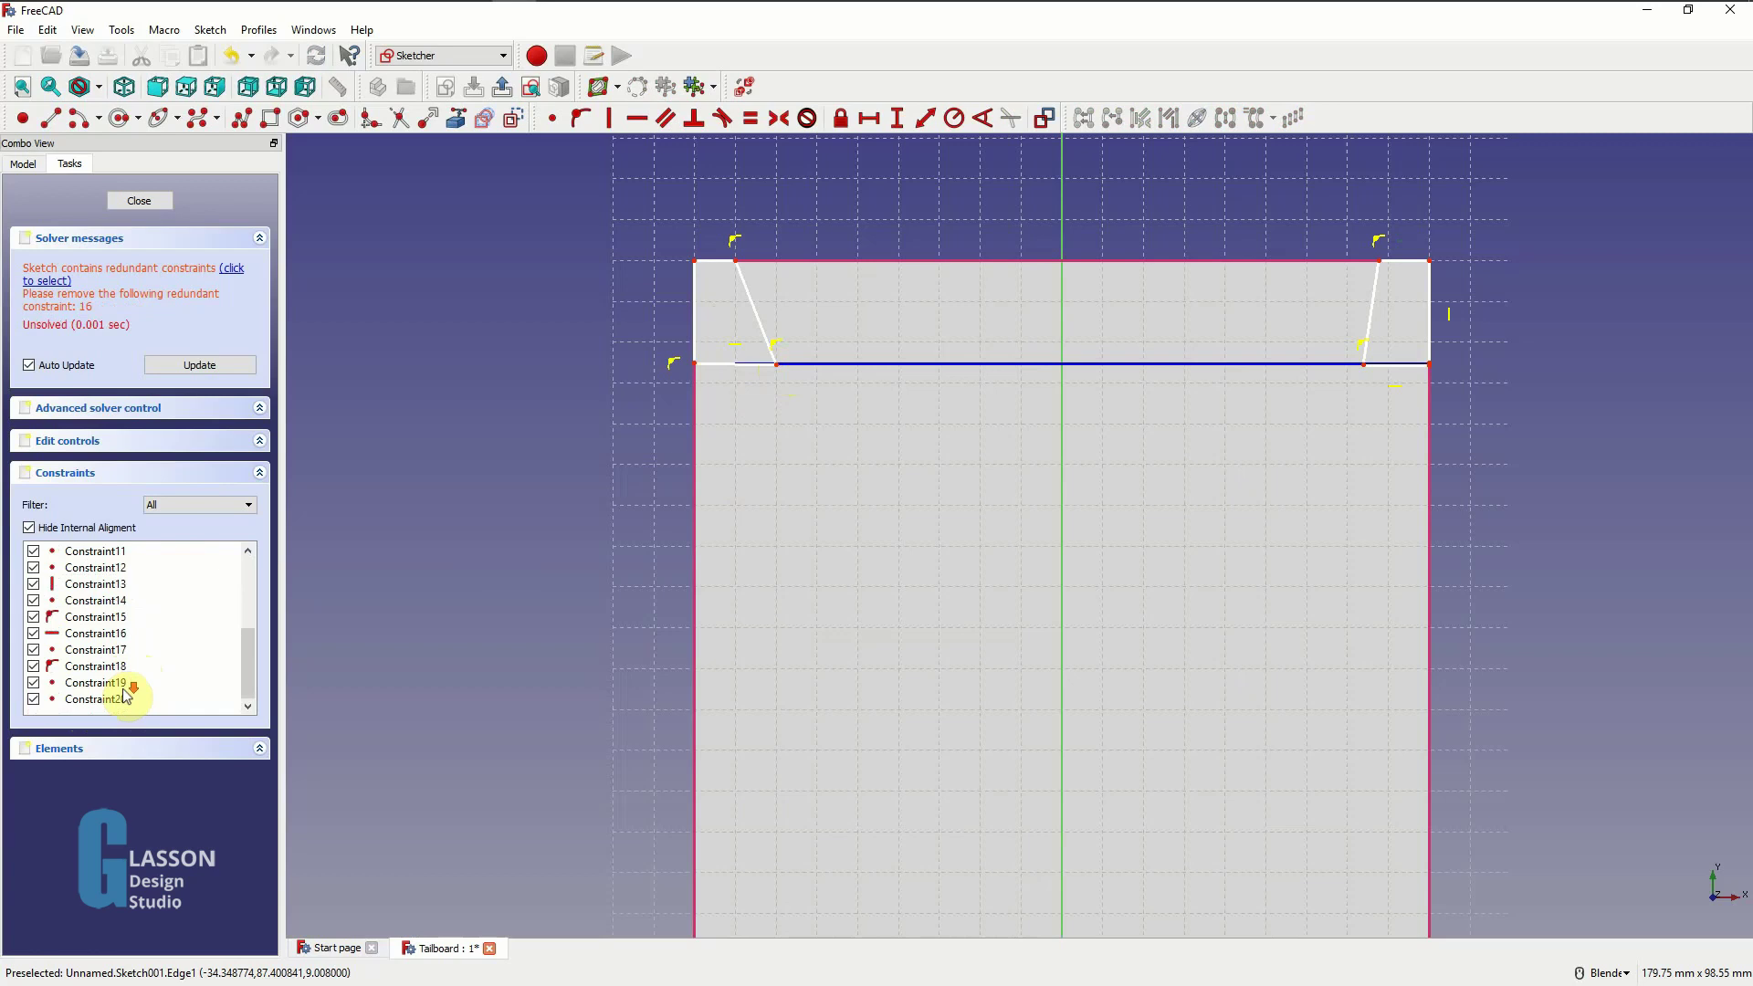
pyautogui.click(125, 634)
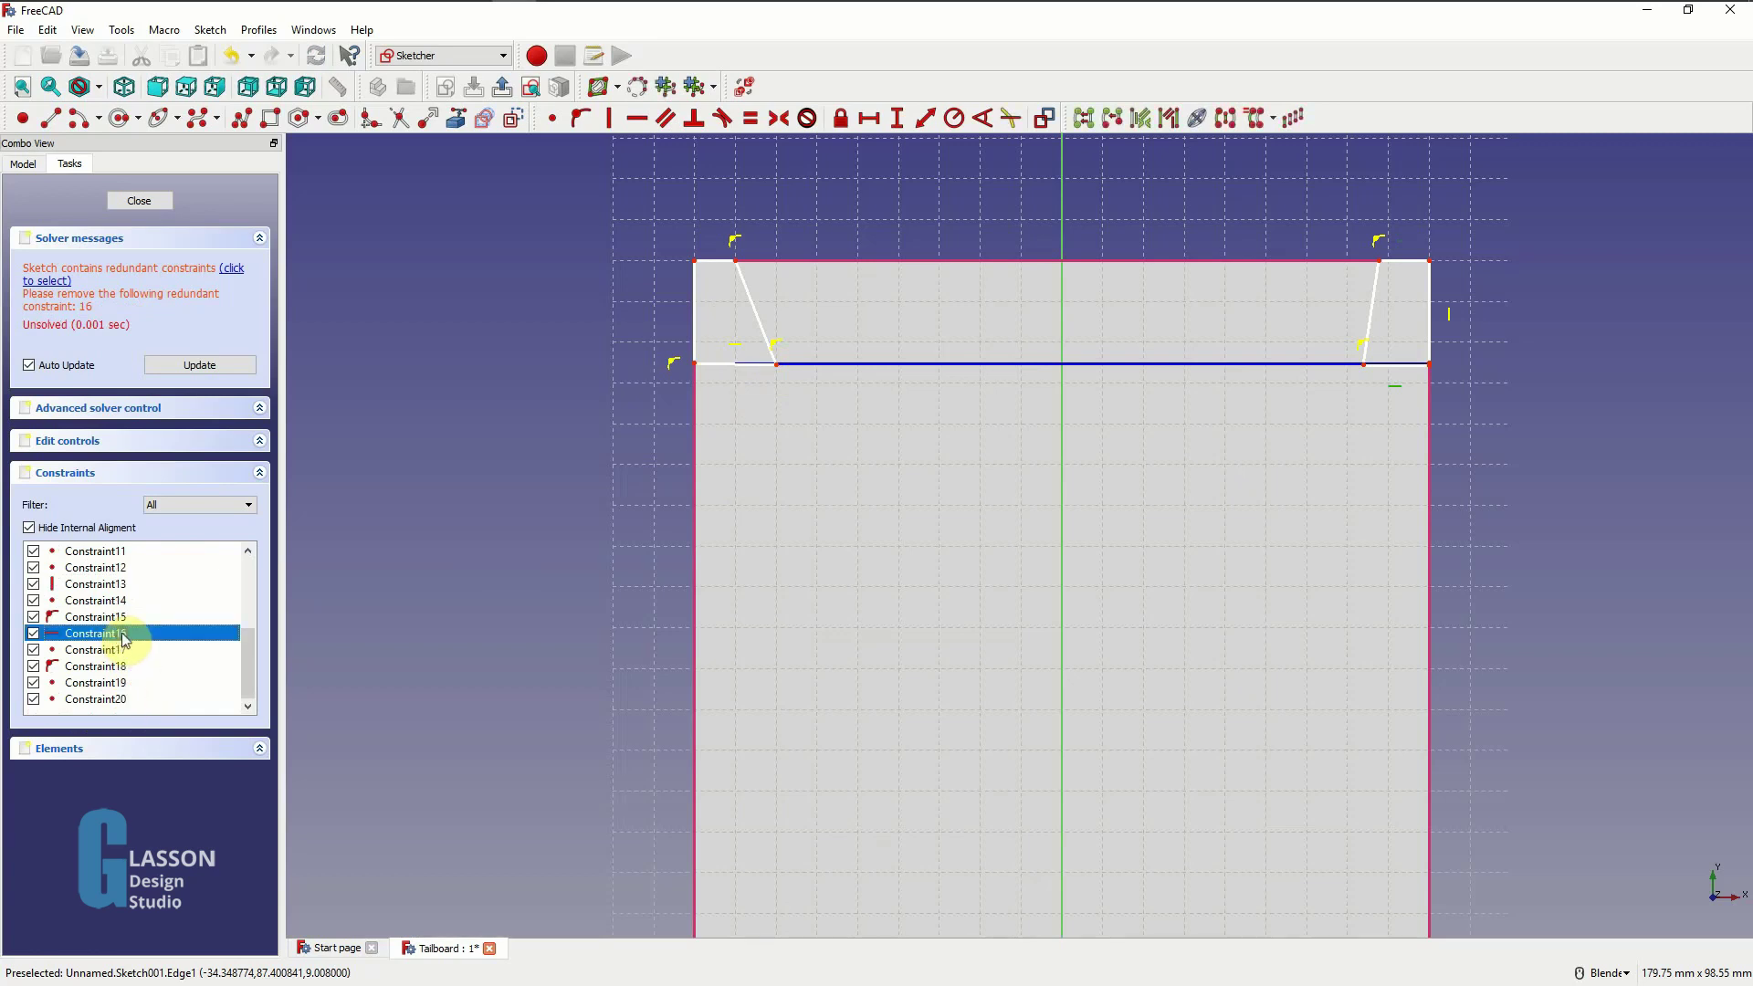
pyautogui.press('Delete')
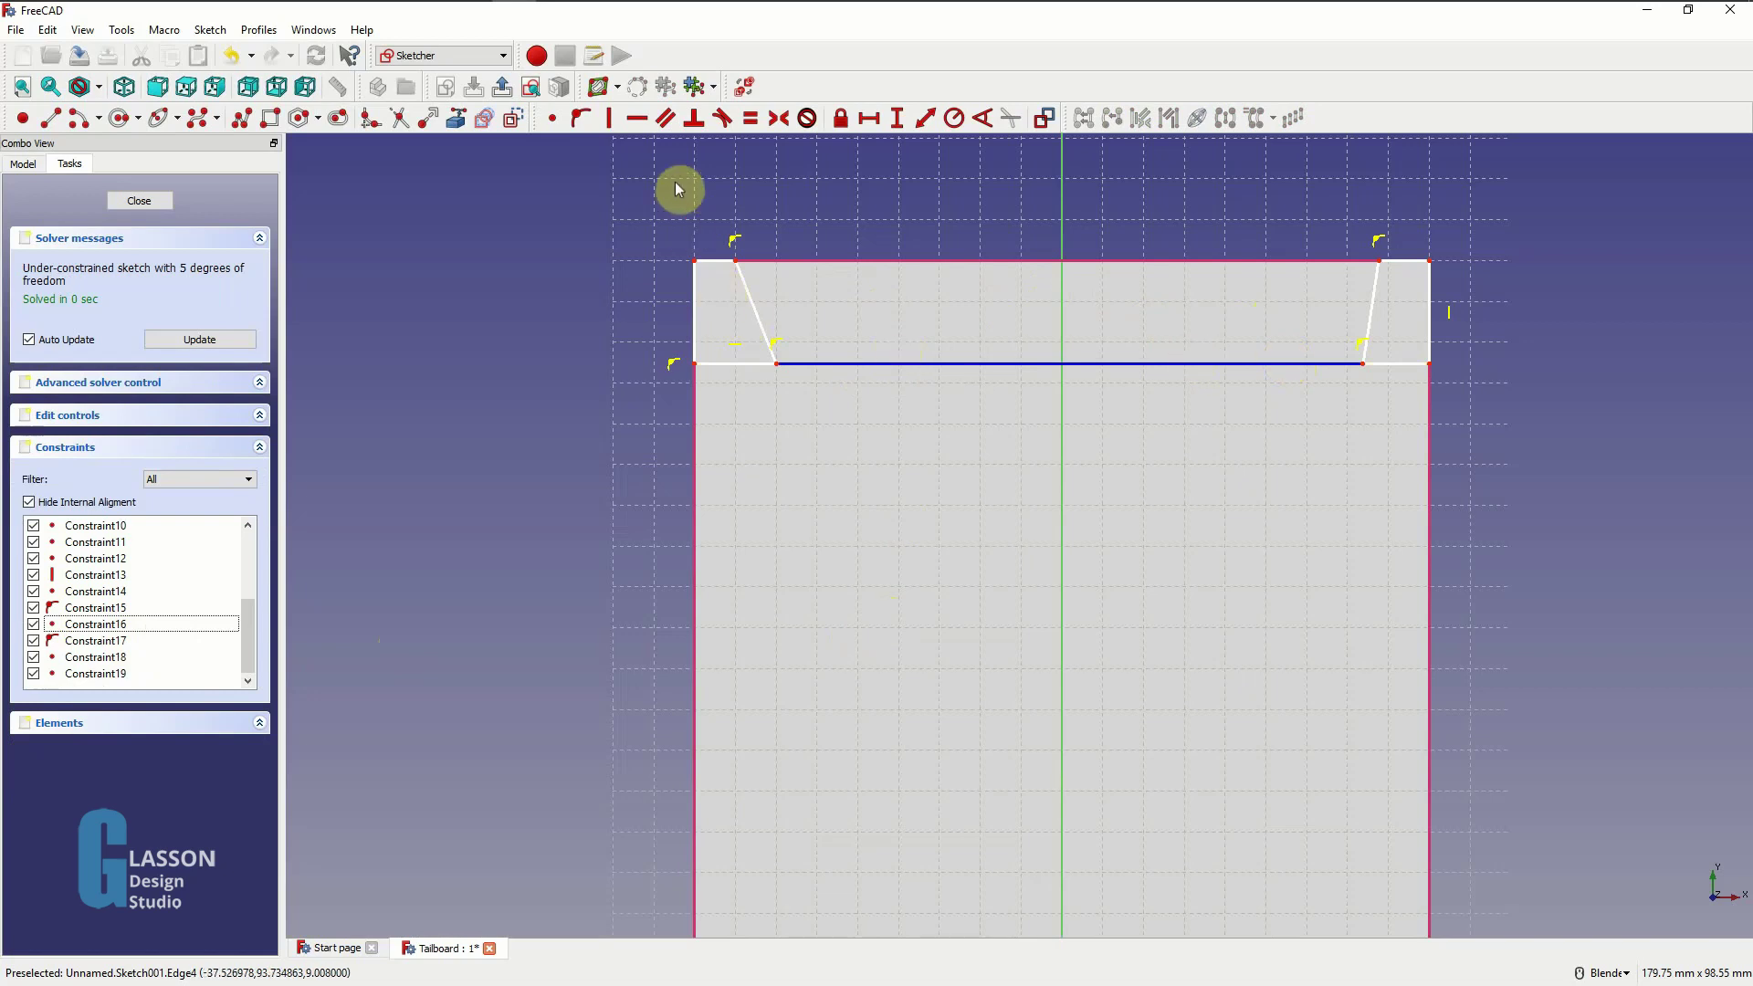
# - Draw a closed middle trapezoid around the vertical axis, about 19 mm wide at the top edge and 10 mm wide at the construction line
pyautogui.click(242, 118)
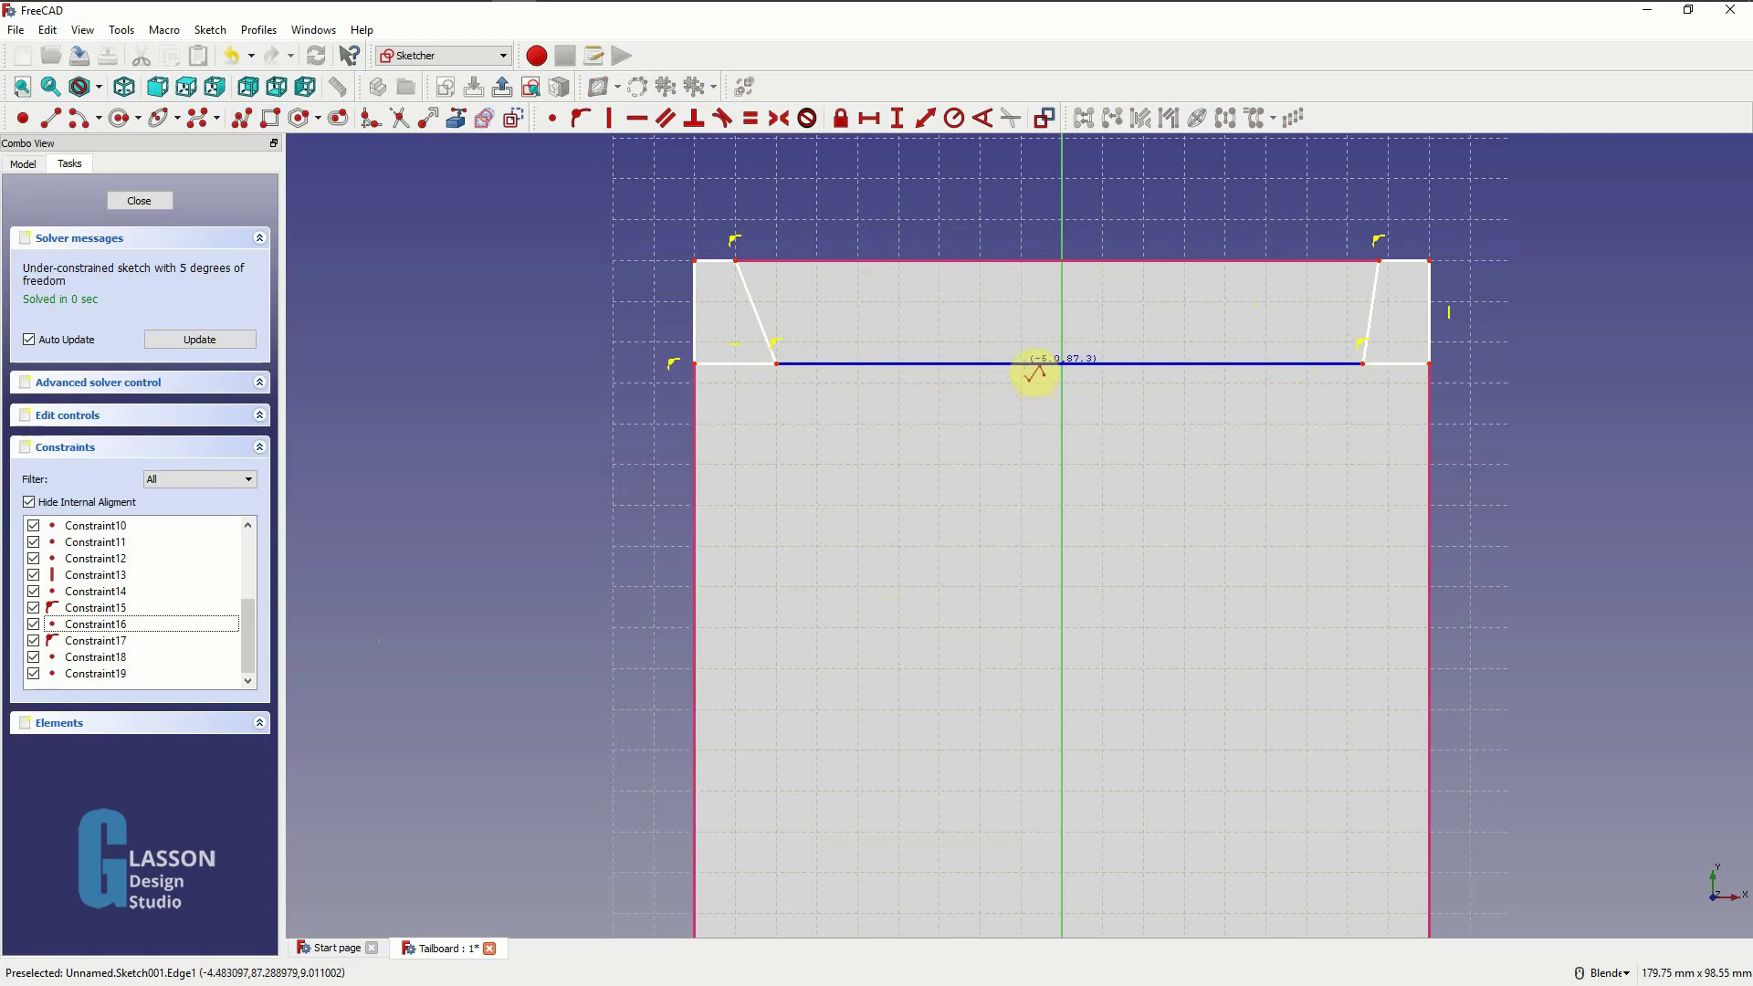
pyautogui.click(1030, 365)
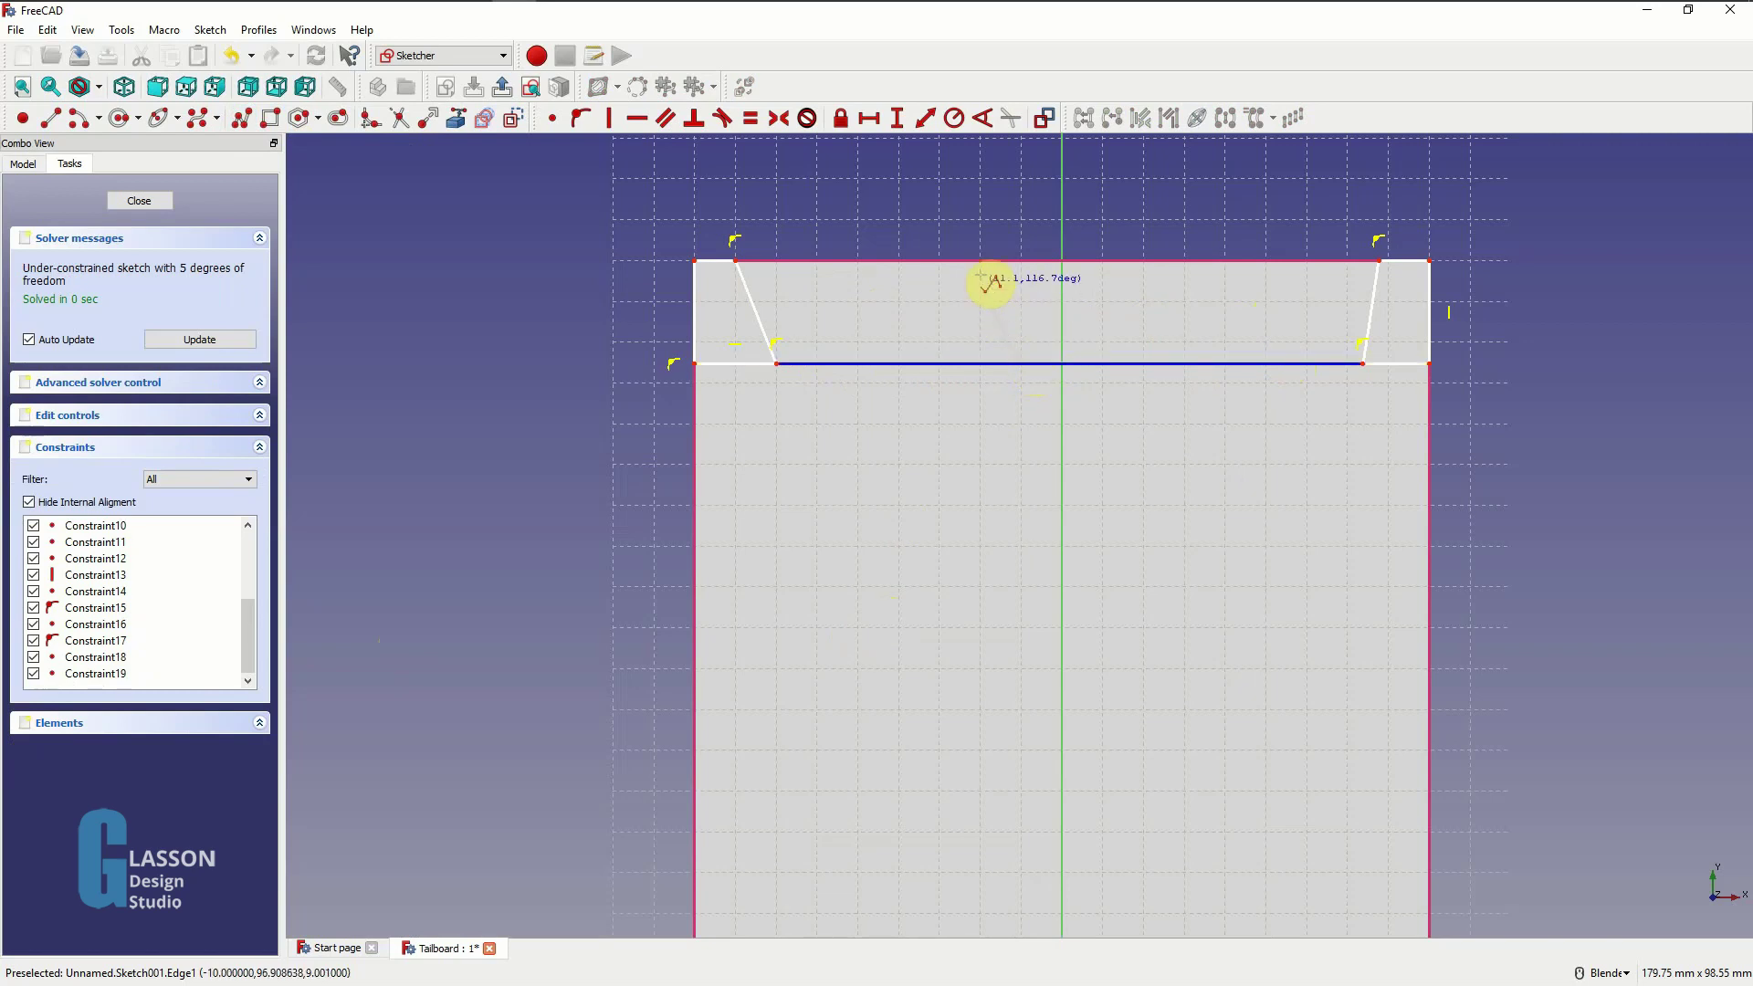
pyautogui.click(982, 261)
pyautogui.click(1132, 261)
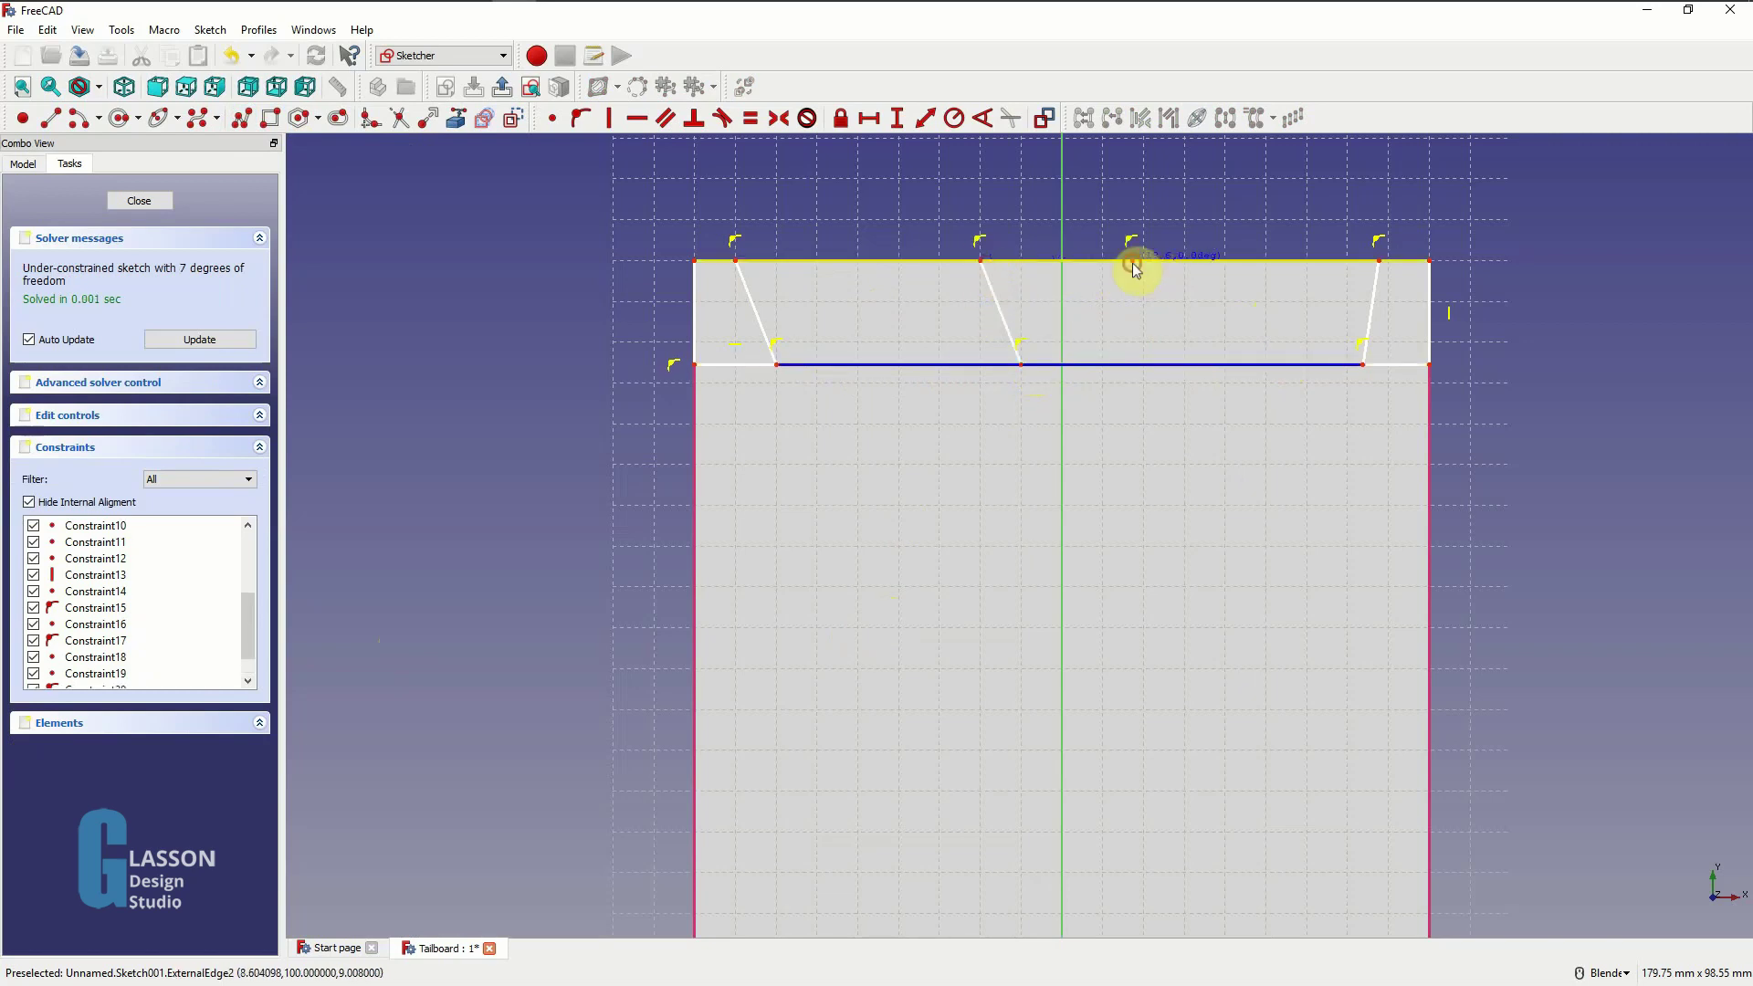
pyautogui.click(1103, 365)
pyautogui.press('Escape')
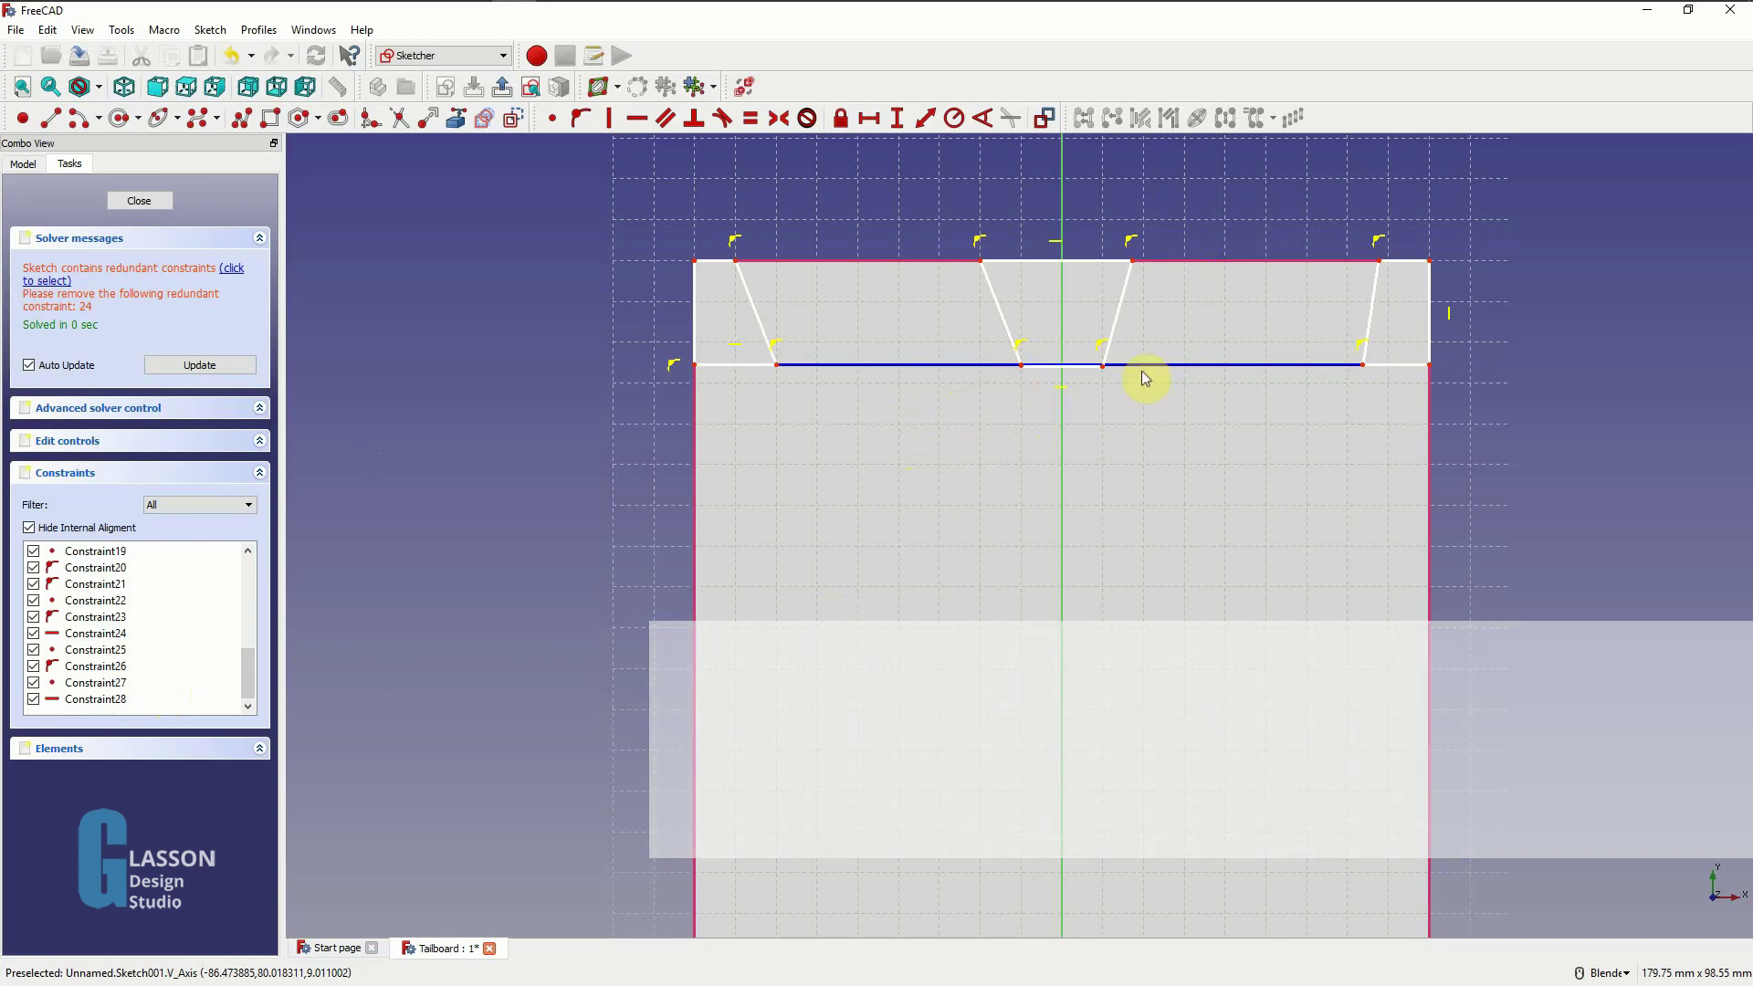
# - Move the middle trapezoid's two lower corners outward to about 12 mm either side of the vertical axis
pyautogui.moveTo(1104, 365); pyautogui.dragTo(1156, 367)
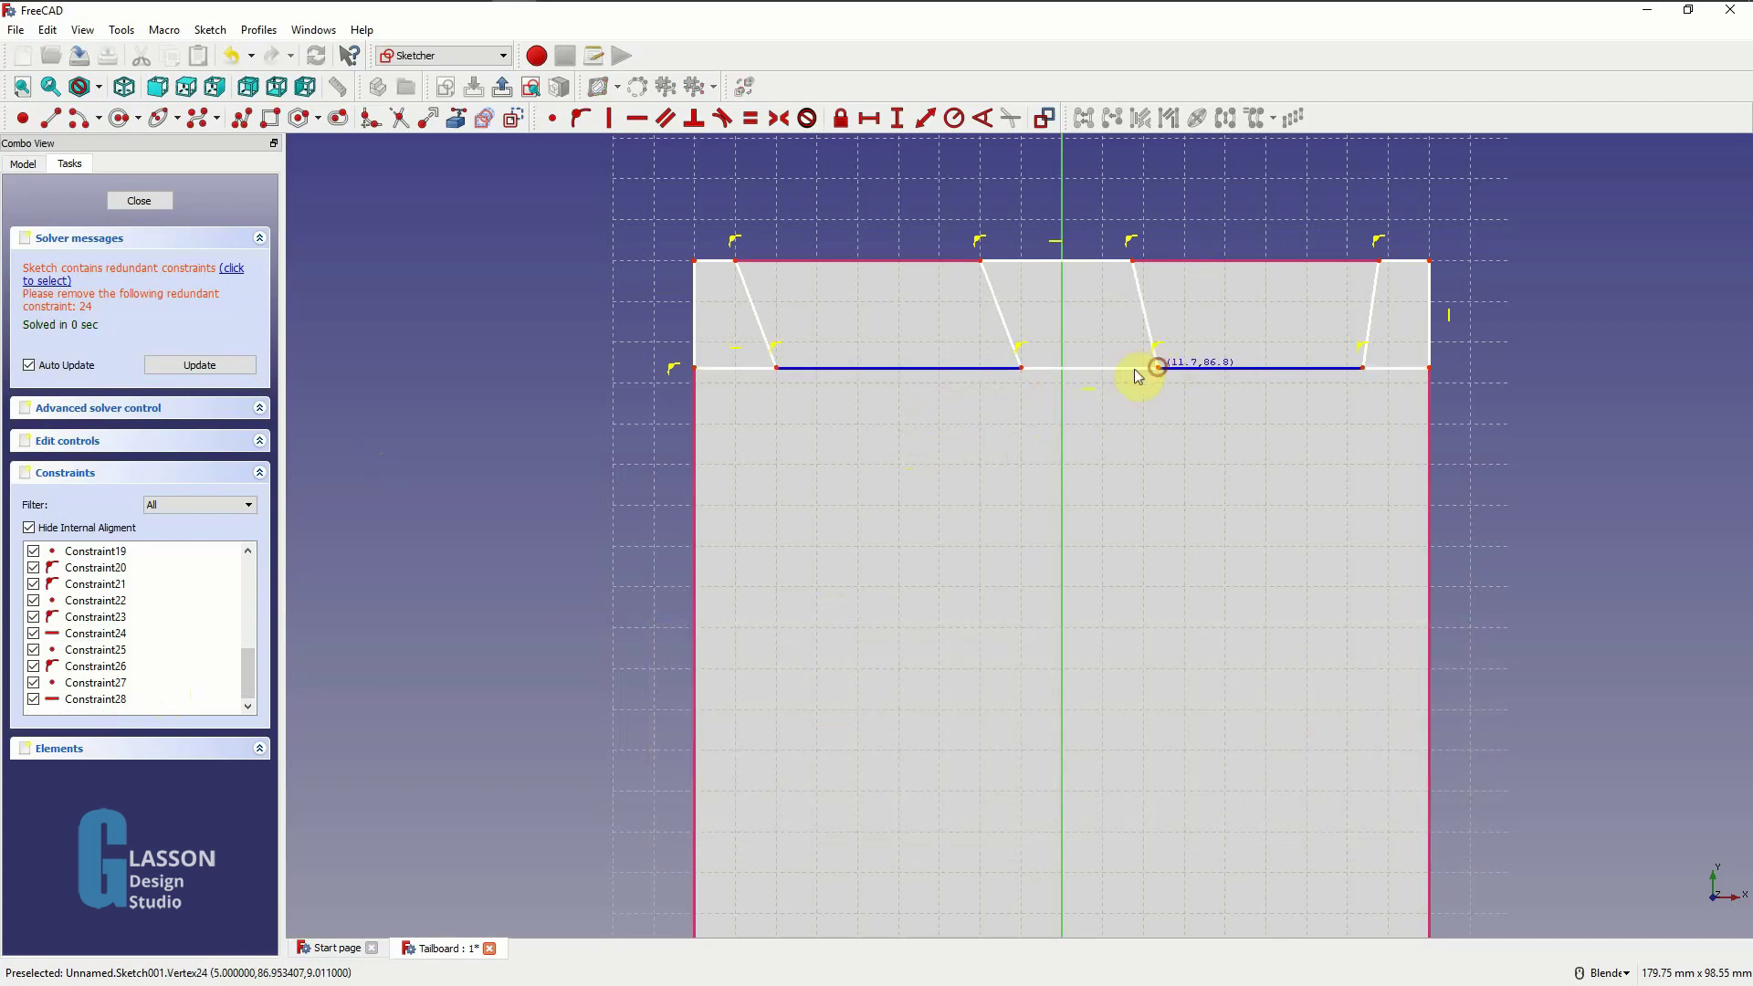
pyautogui.moveTo(1021, 369); pyautogui.dragTo(962, 371)
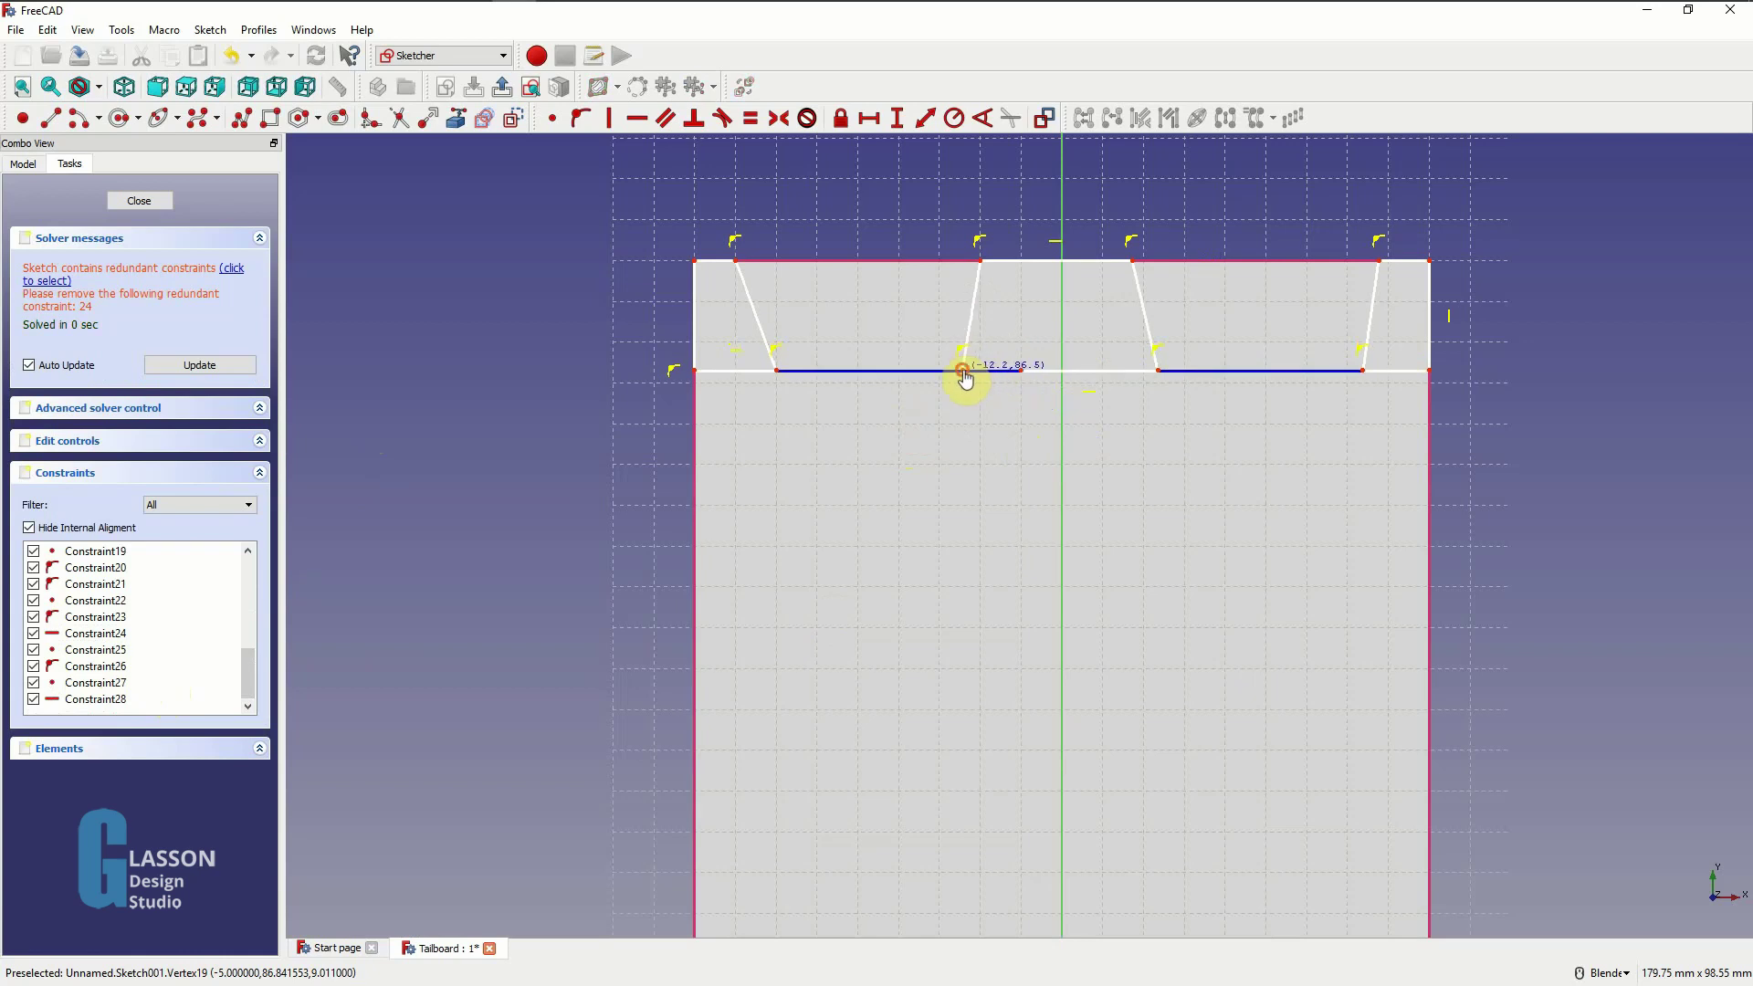
# - Make the blue construction line's loose endpoint coincident with the middle trapezoid's lower left corner and delete redundant Constraint24
pyautogui.click(1021, 370)
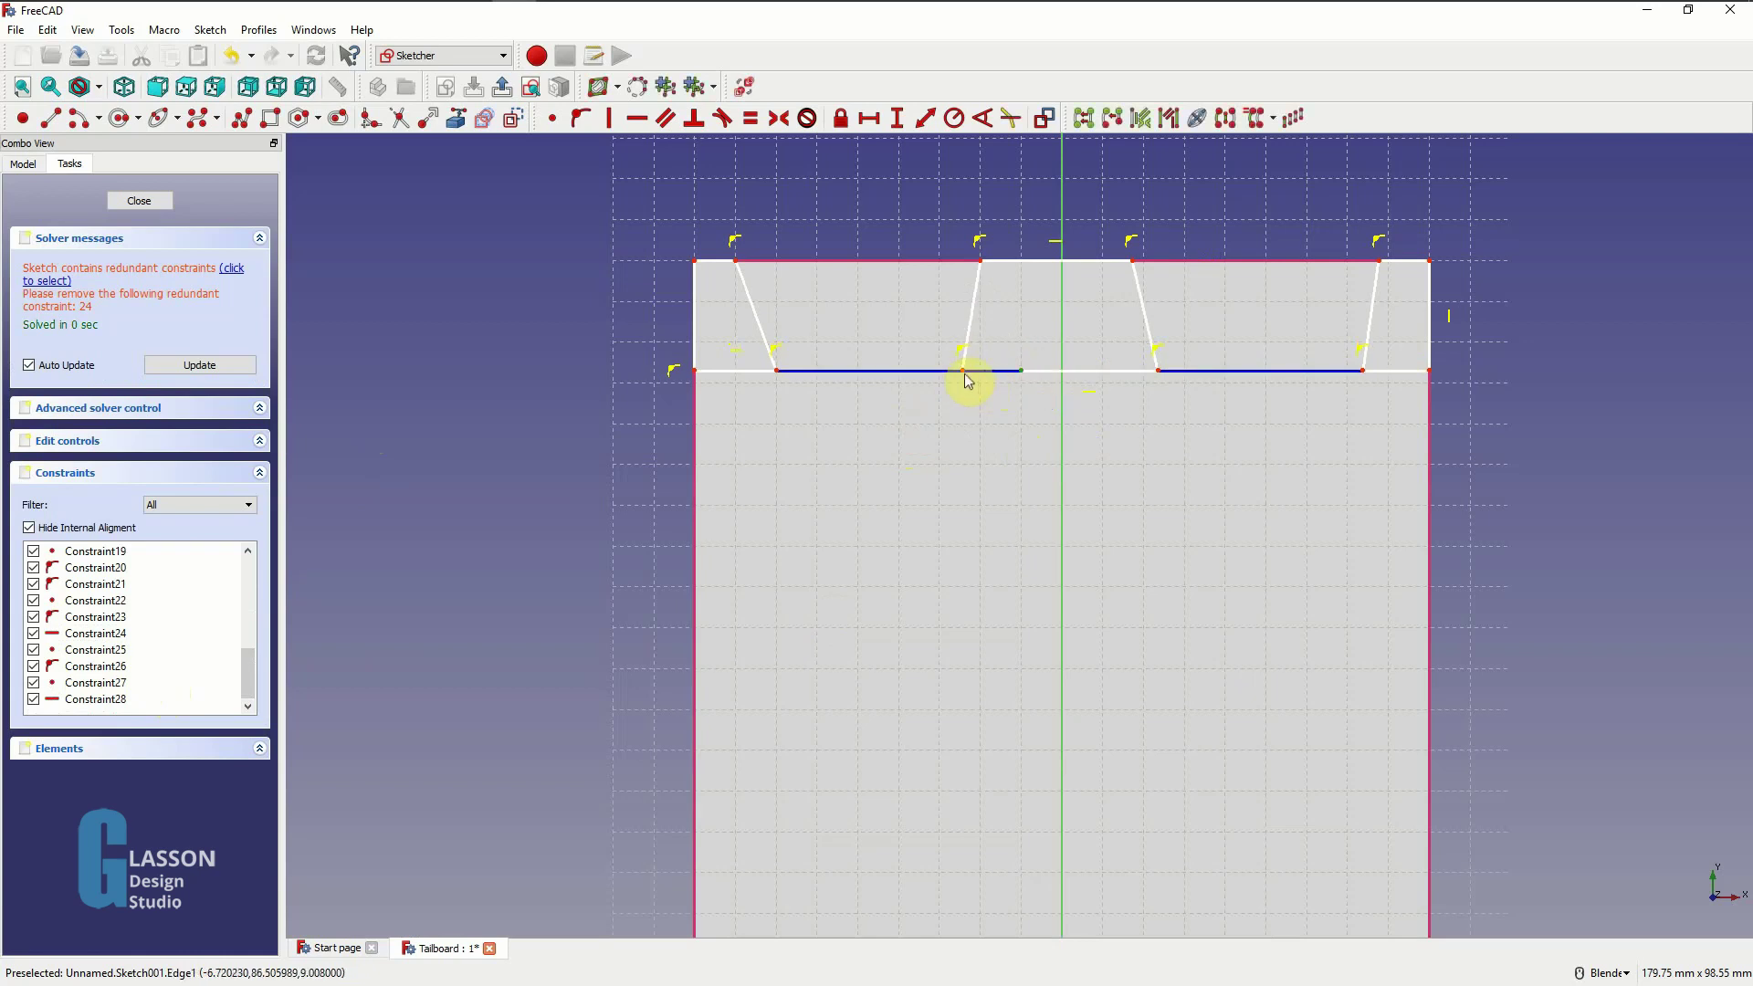
pyautogui.click(963, 371)
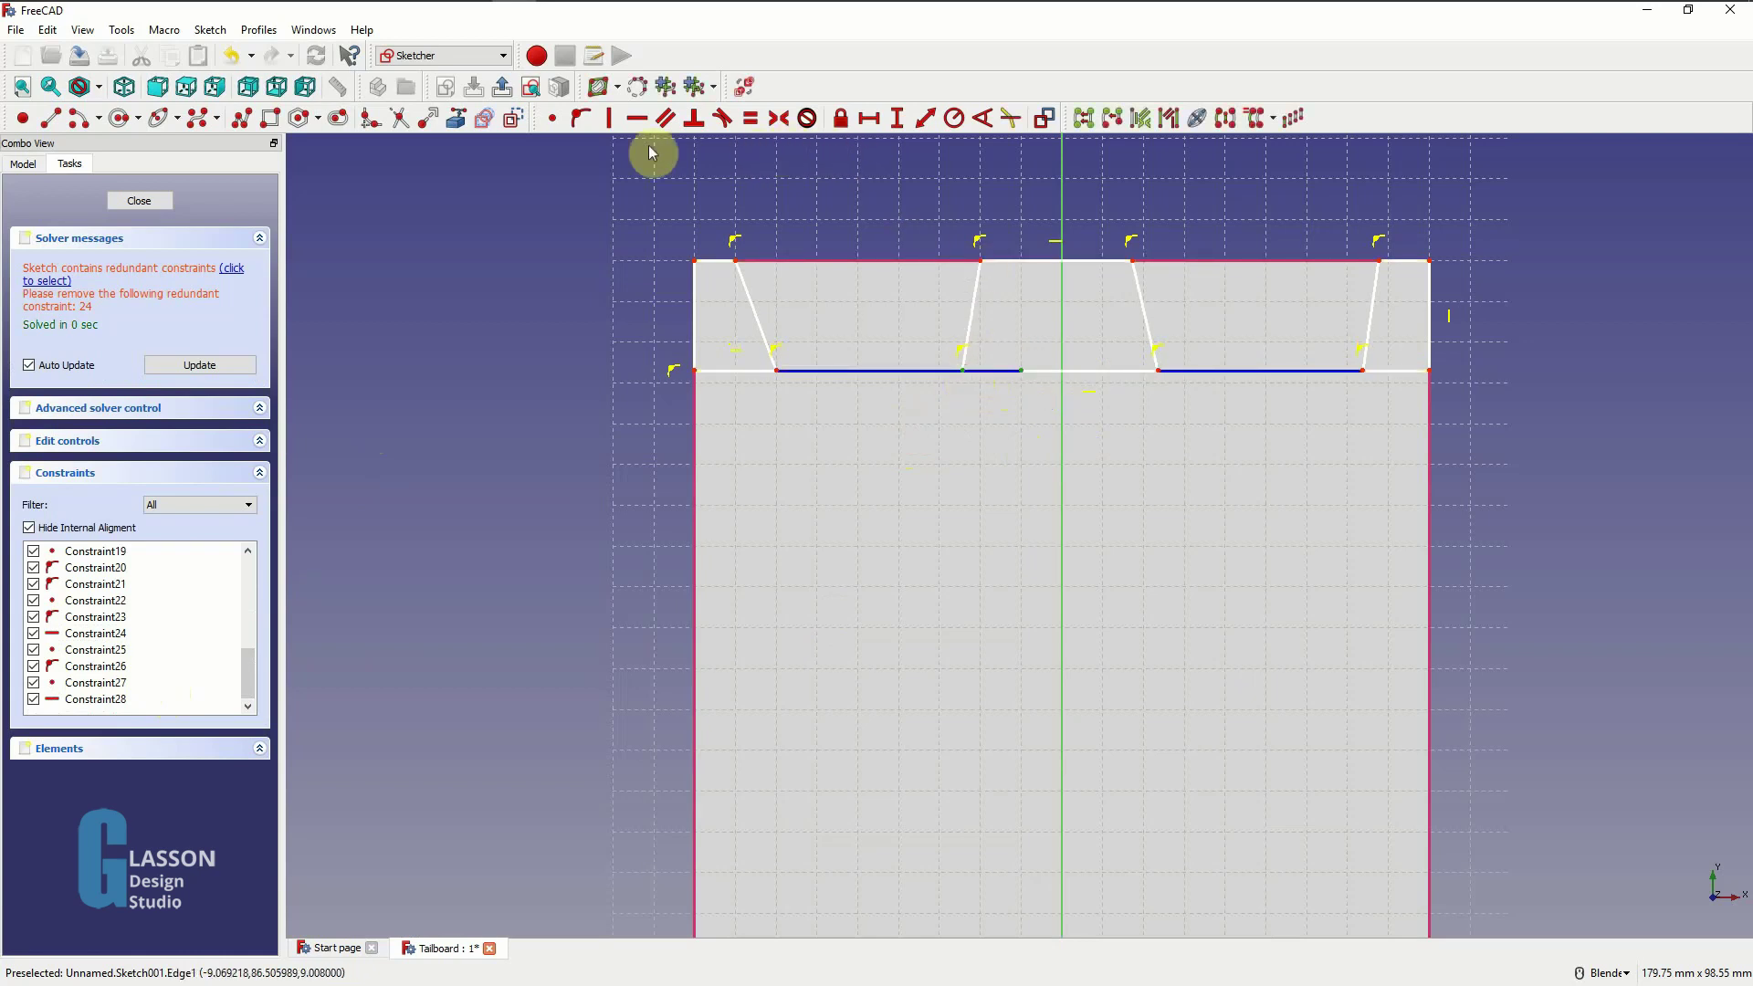
pyautogui.click(554, 119)
pyautogui.click(100, 618)
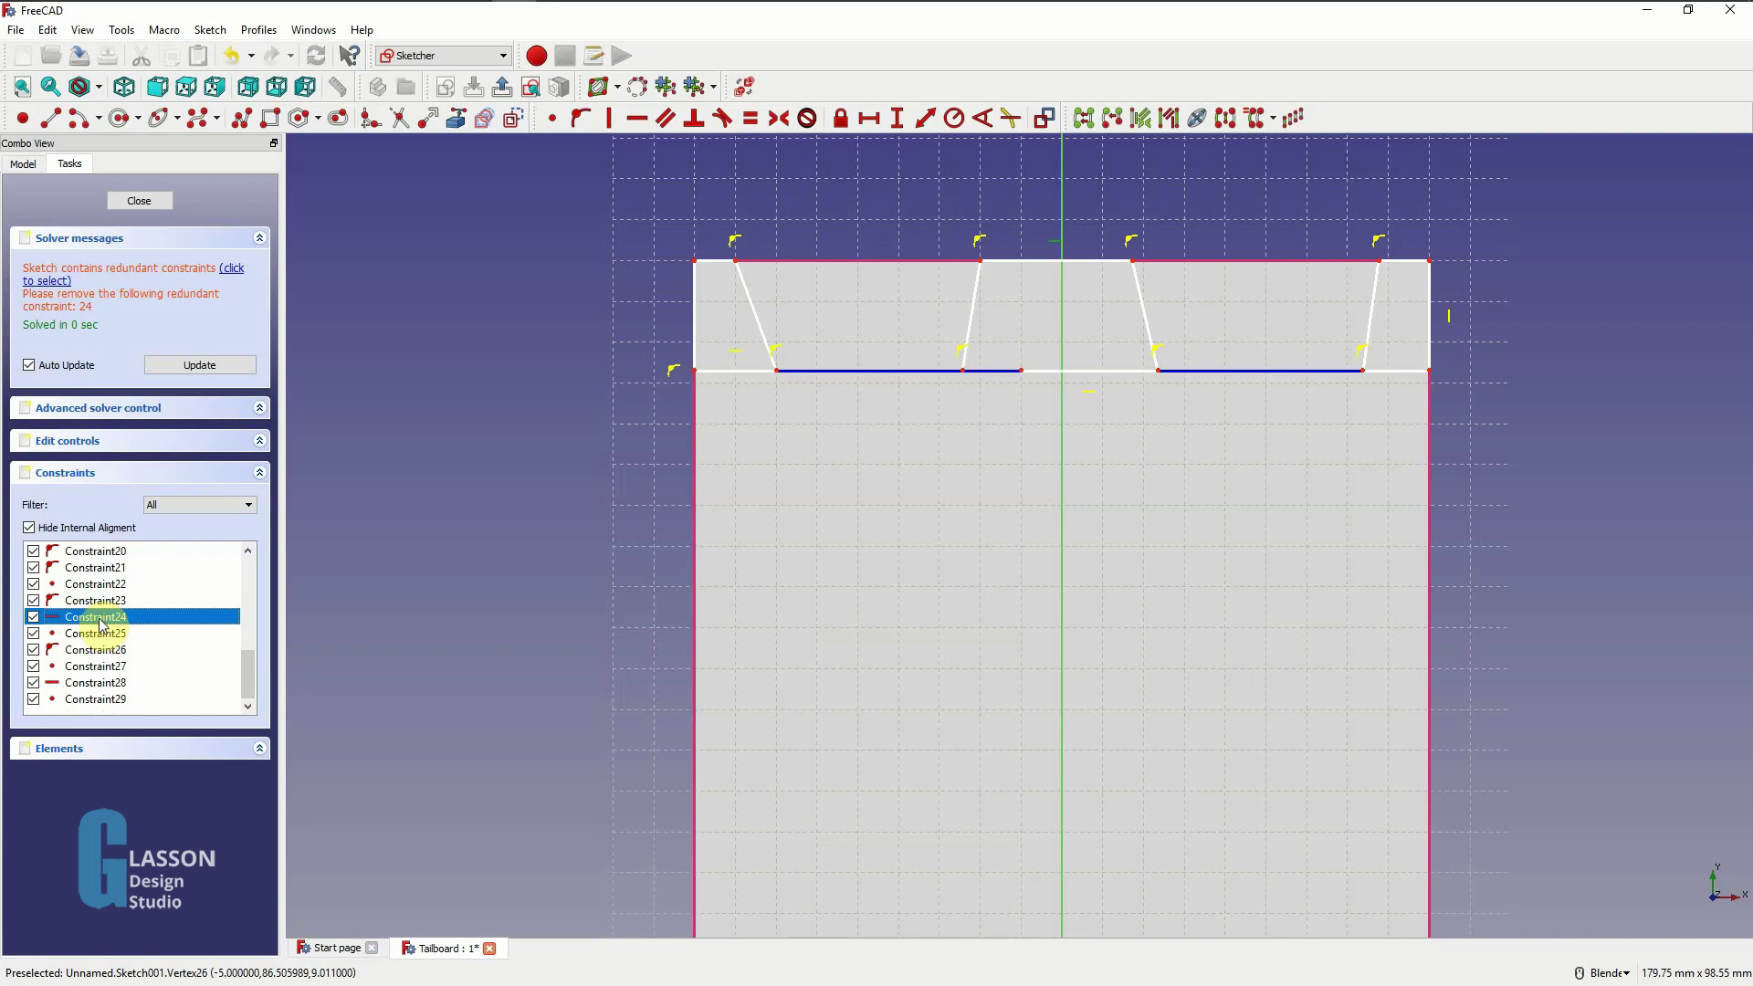
pyautogui.press('Delete')
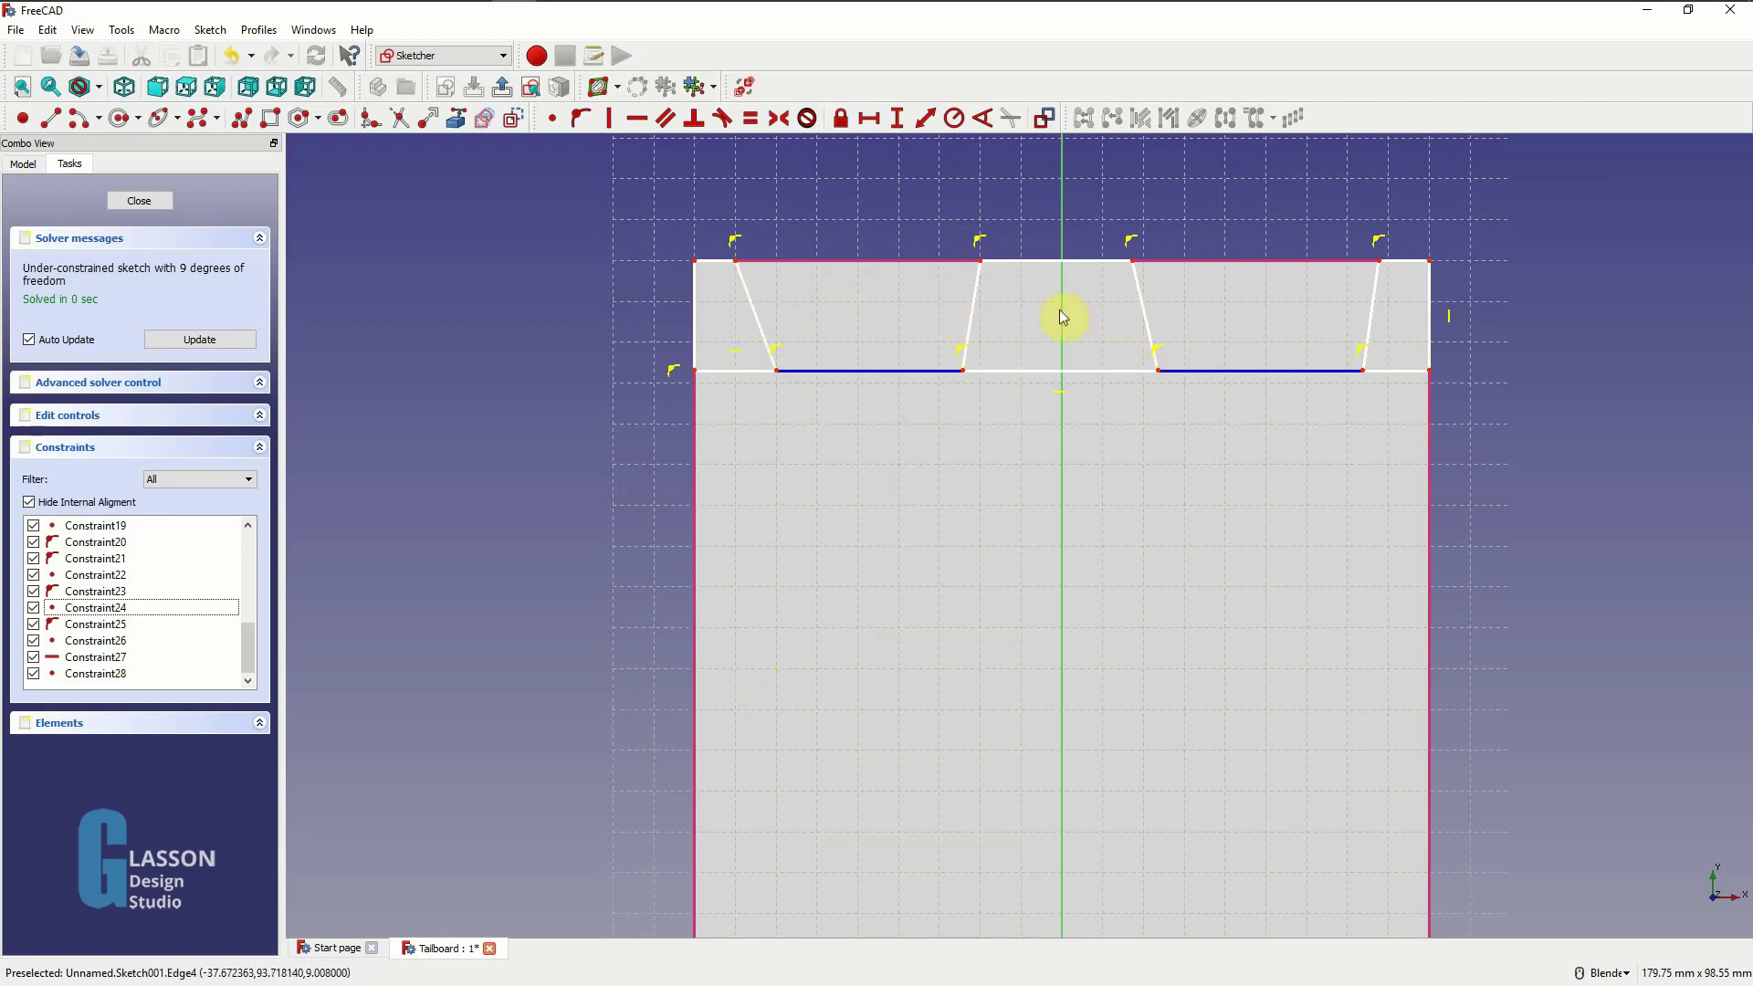
# - Make the left trapezoid's slanted side parallel to the middle one's right side, and the middle one's left side parallel to the right trapezoid's
pyautogui.click(759, 322)
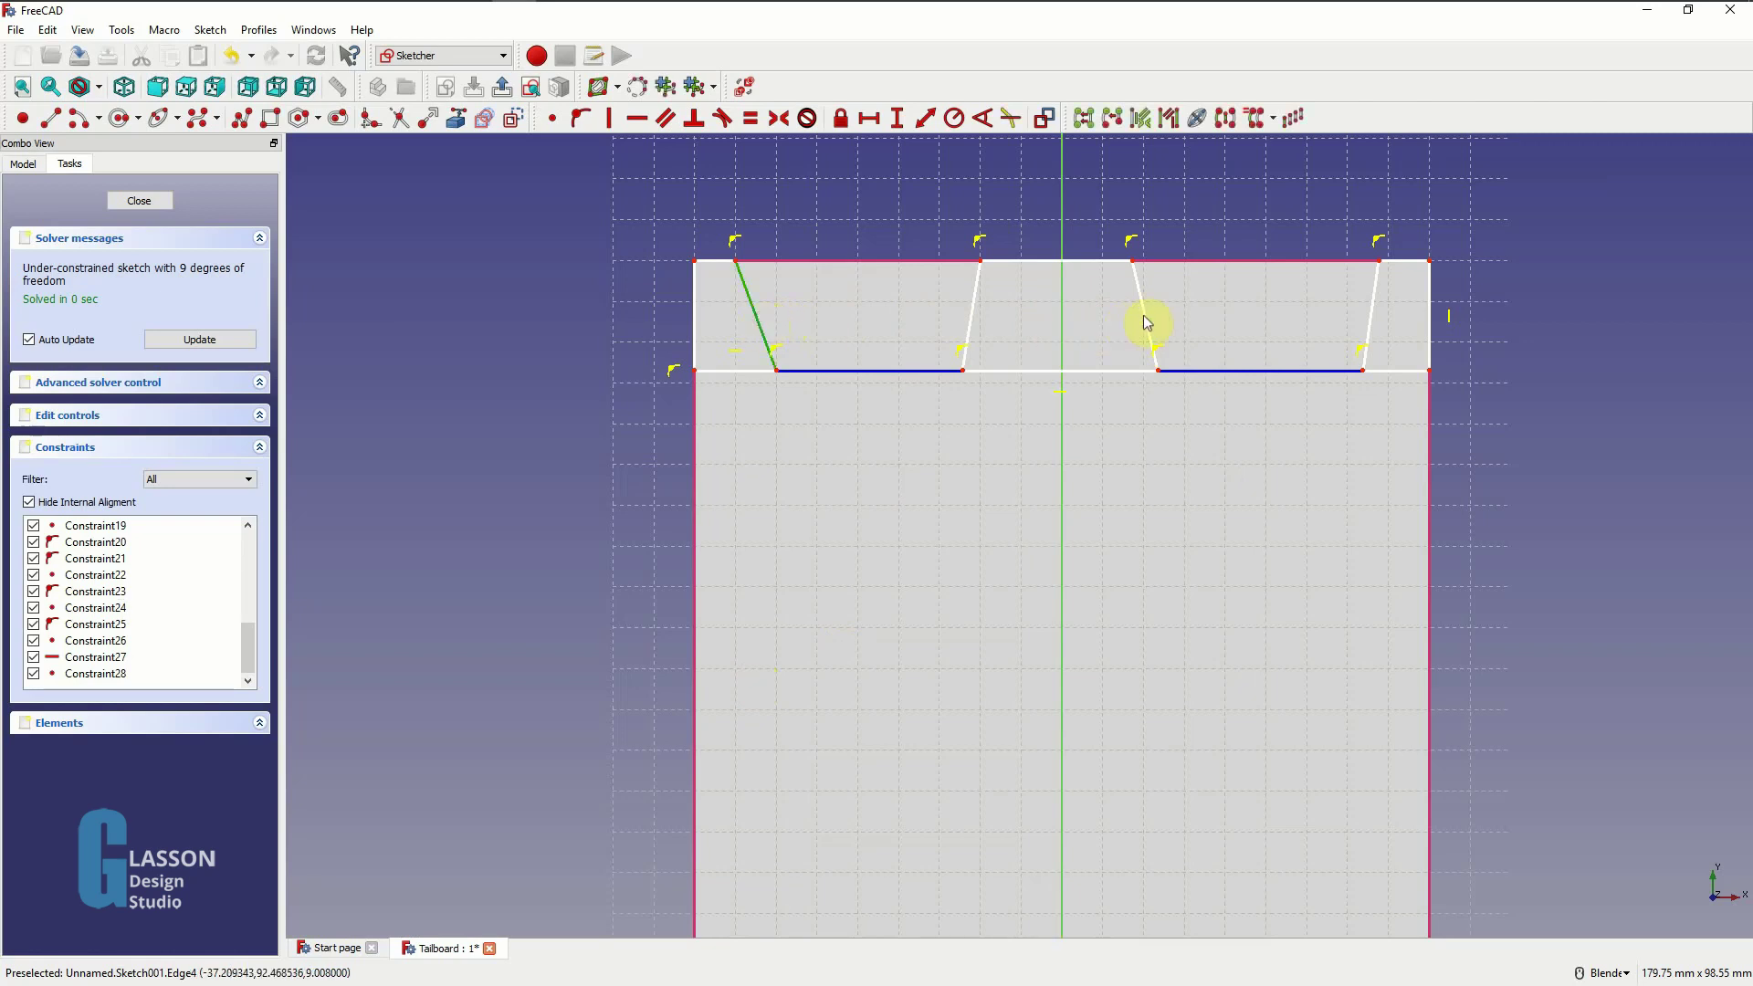
pyautogui.click(1143, 321)
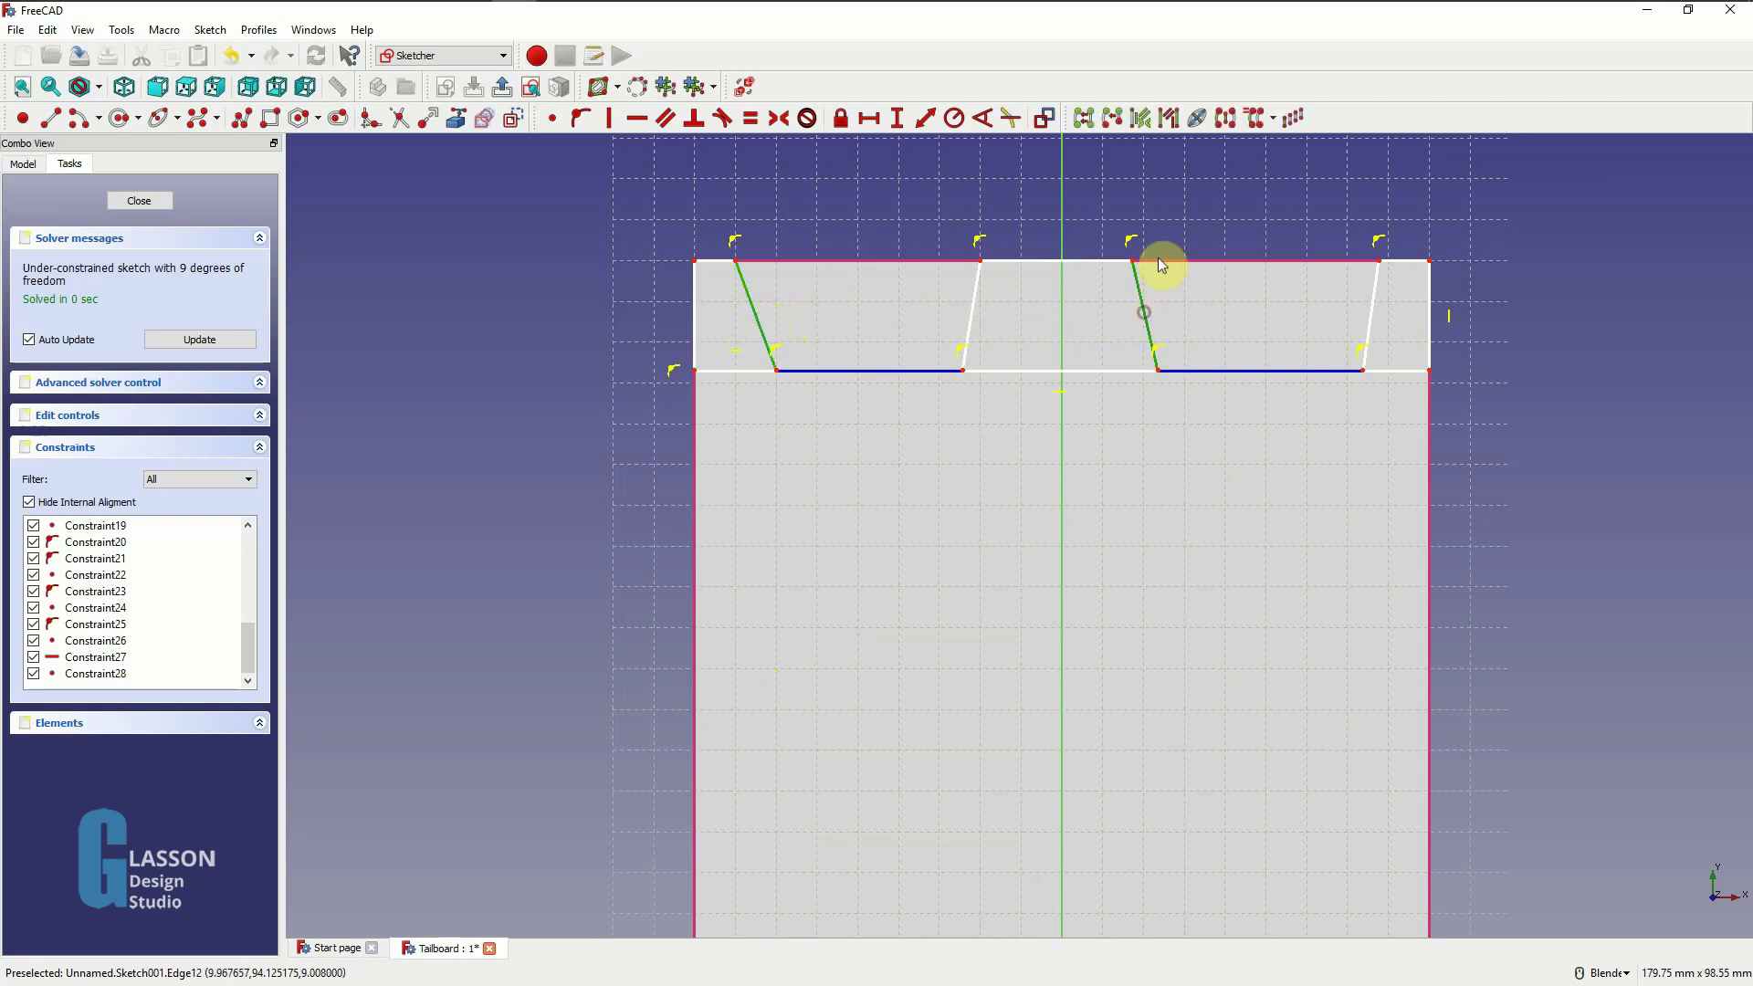
pyautogui.click(668, 122)
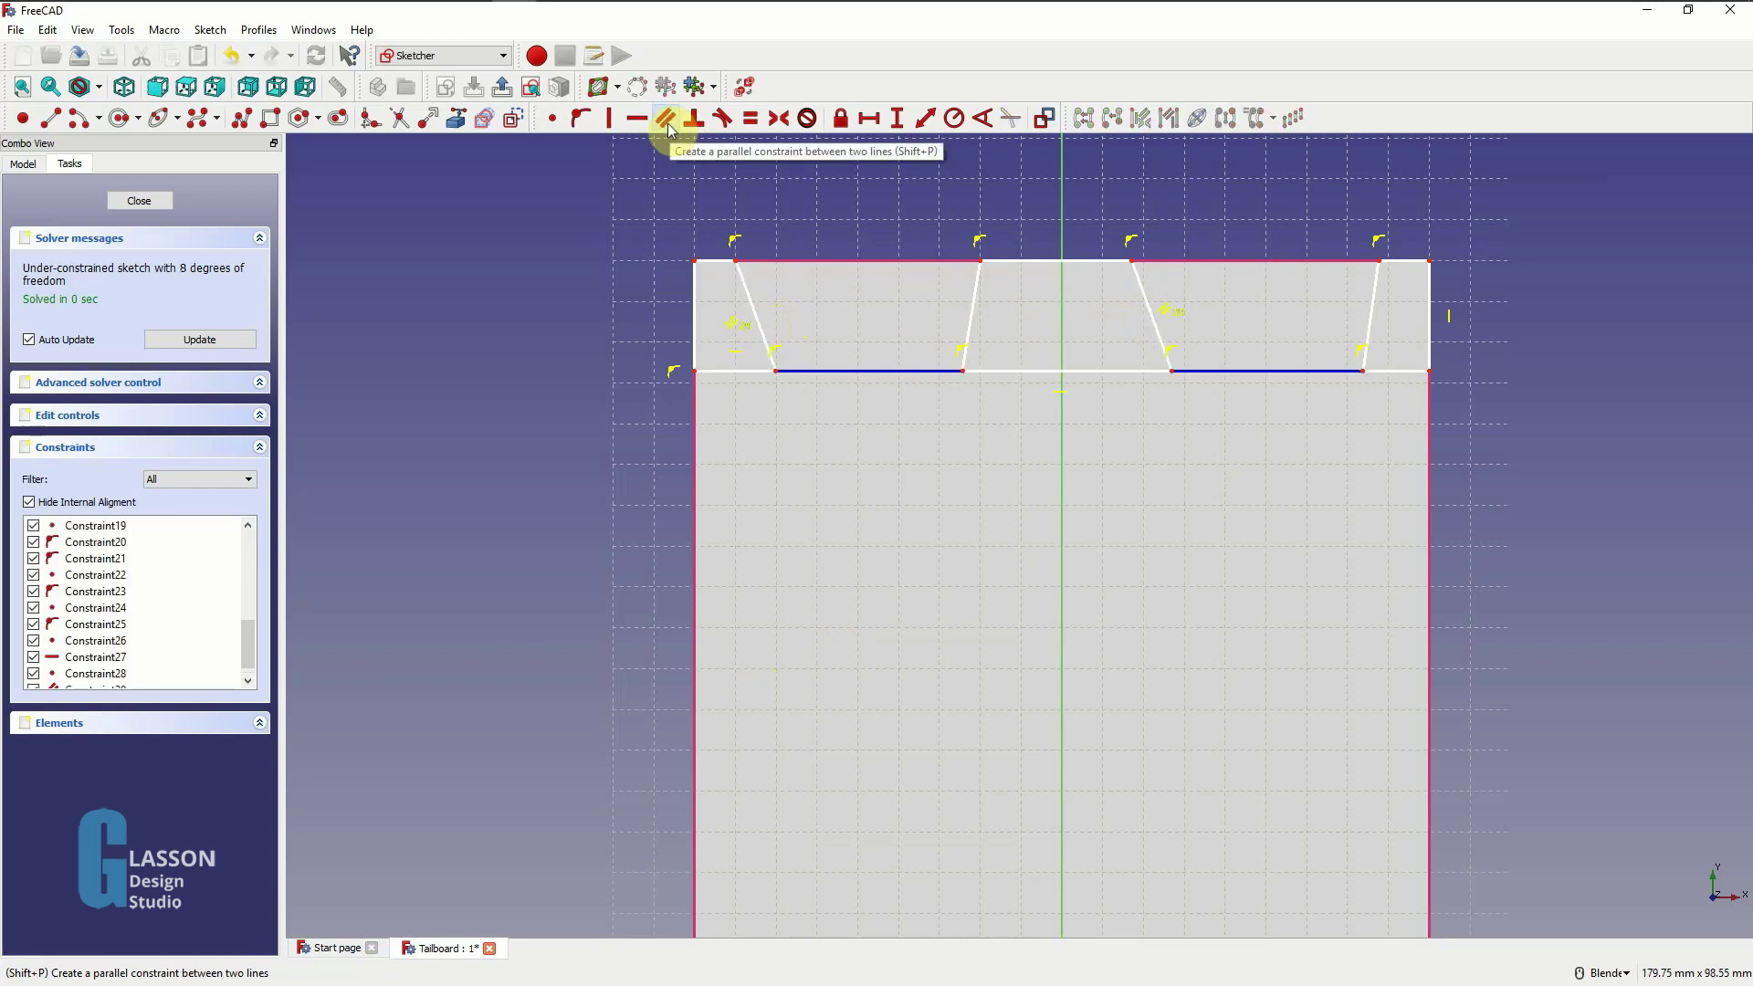
pyautogui.click(969, 332)
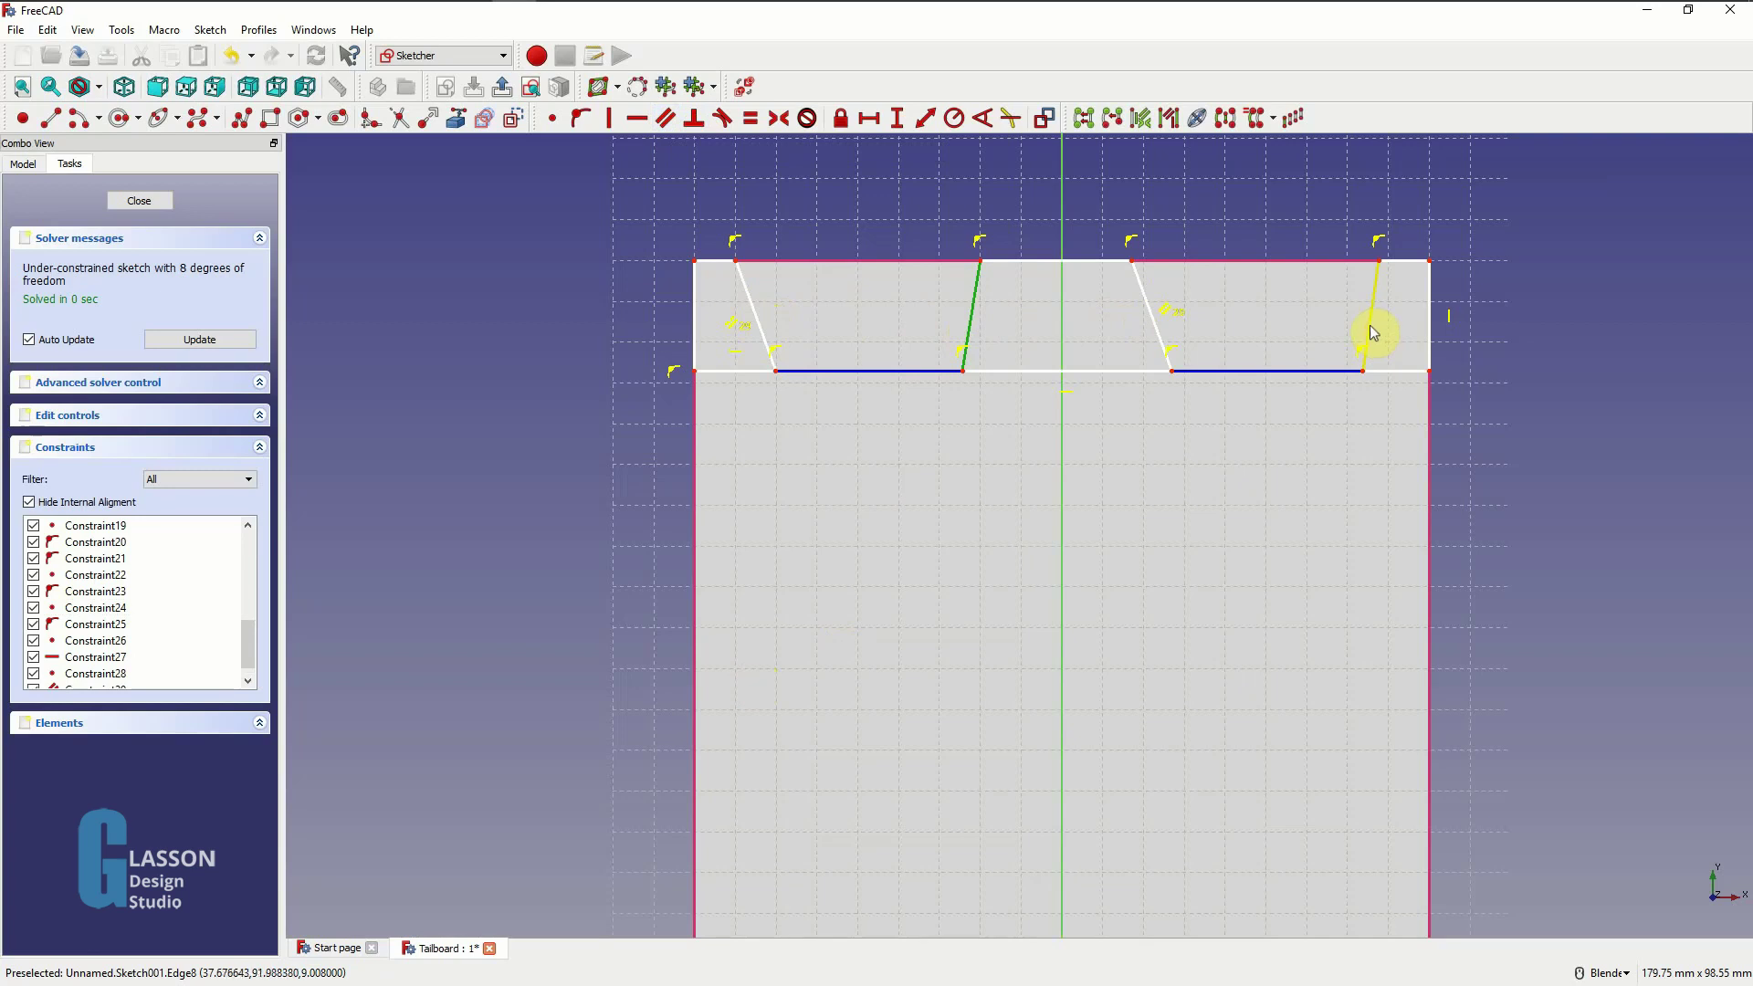
pyautogui.click(1371, 326)
pyautogui.click(669, 121)
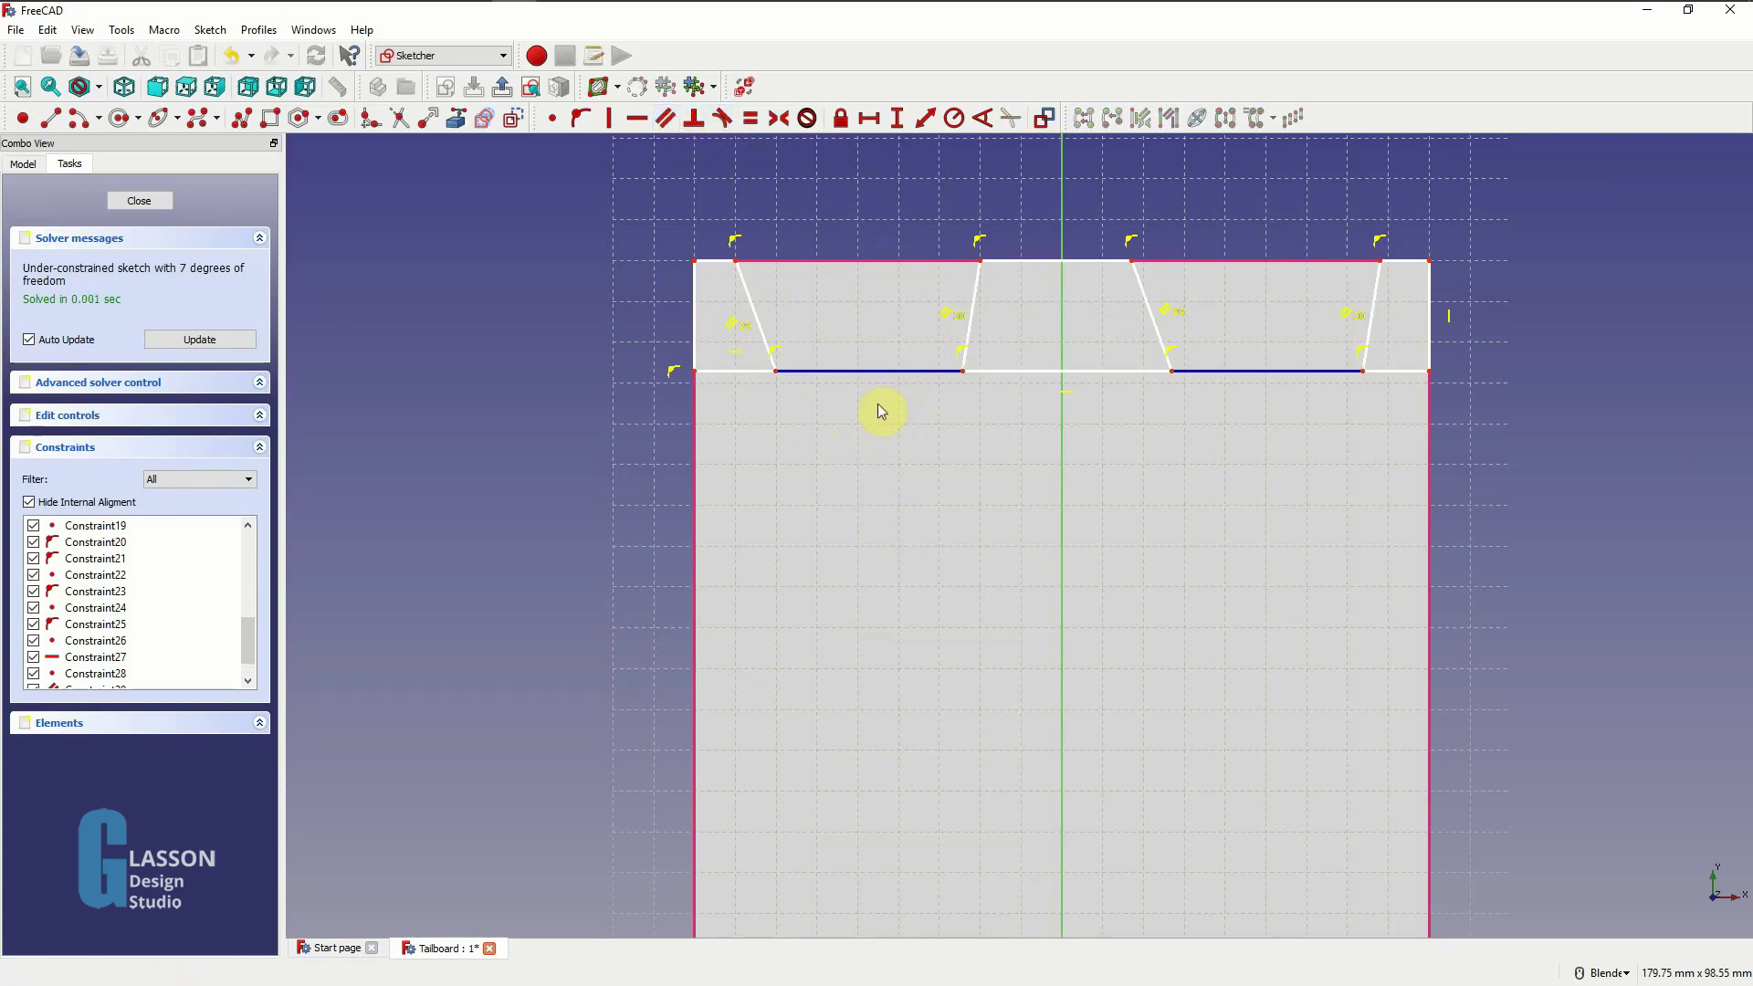
# - Set a 99° angle between the construction line and the left trapezoid's slanted side, placing the angle label near the corner
pyautogui.click(813, 373)
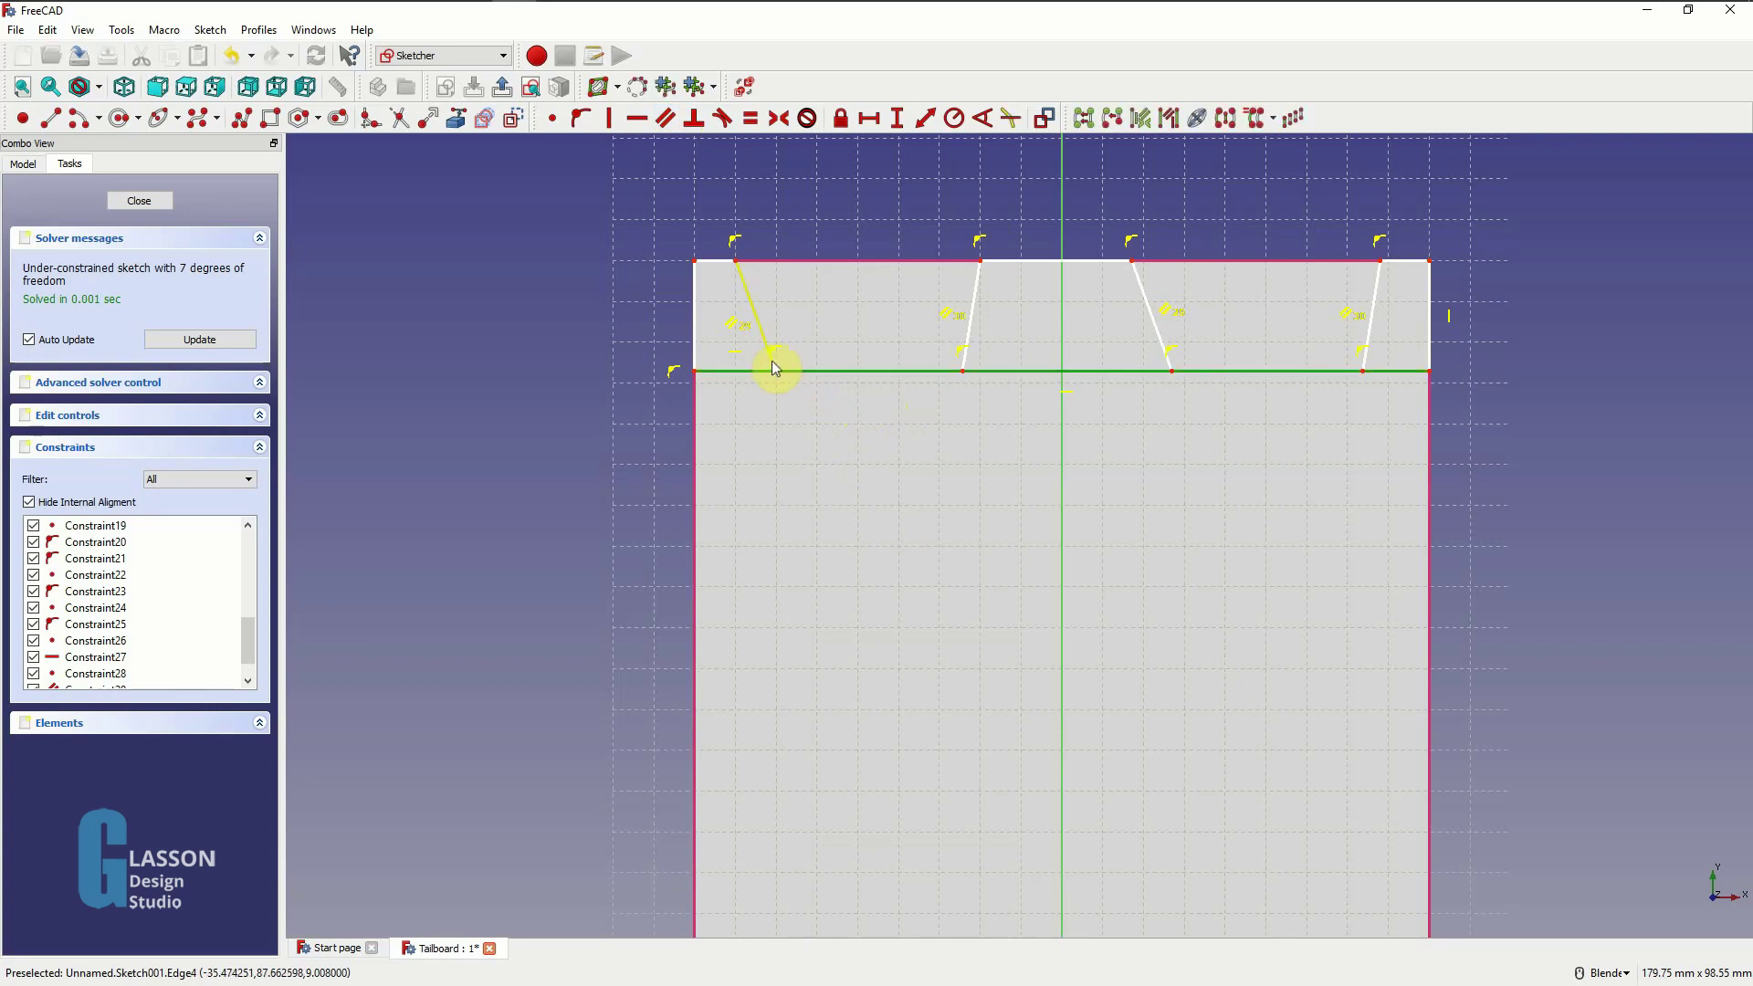
pyautogui.click(763, 338)
pyautogui.click(984, 128)
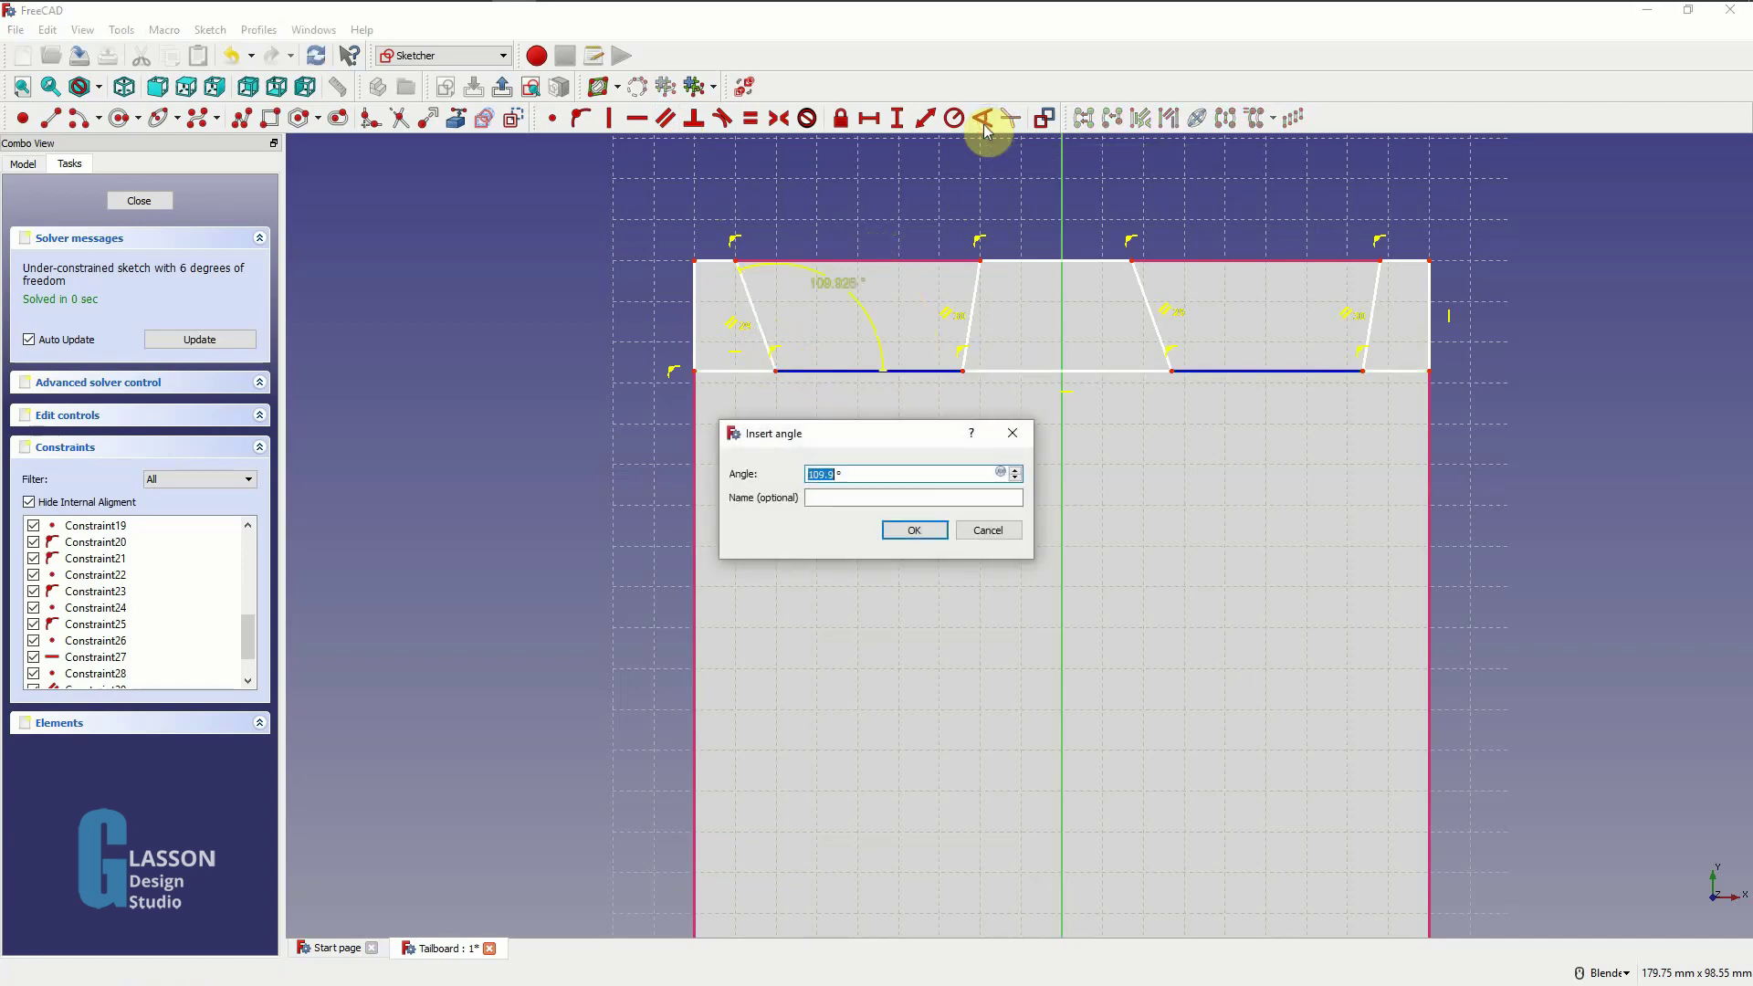
pyautogui.write('99')
pyautogui.press('Return')
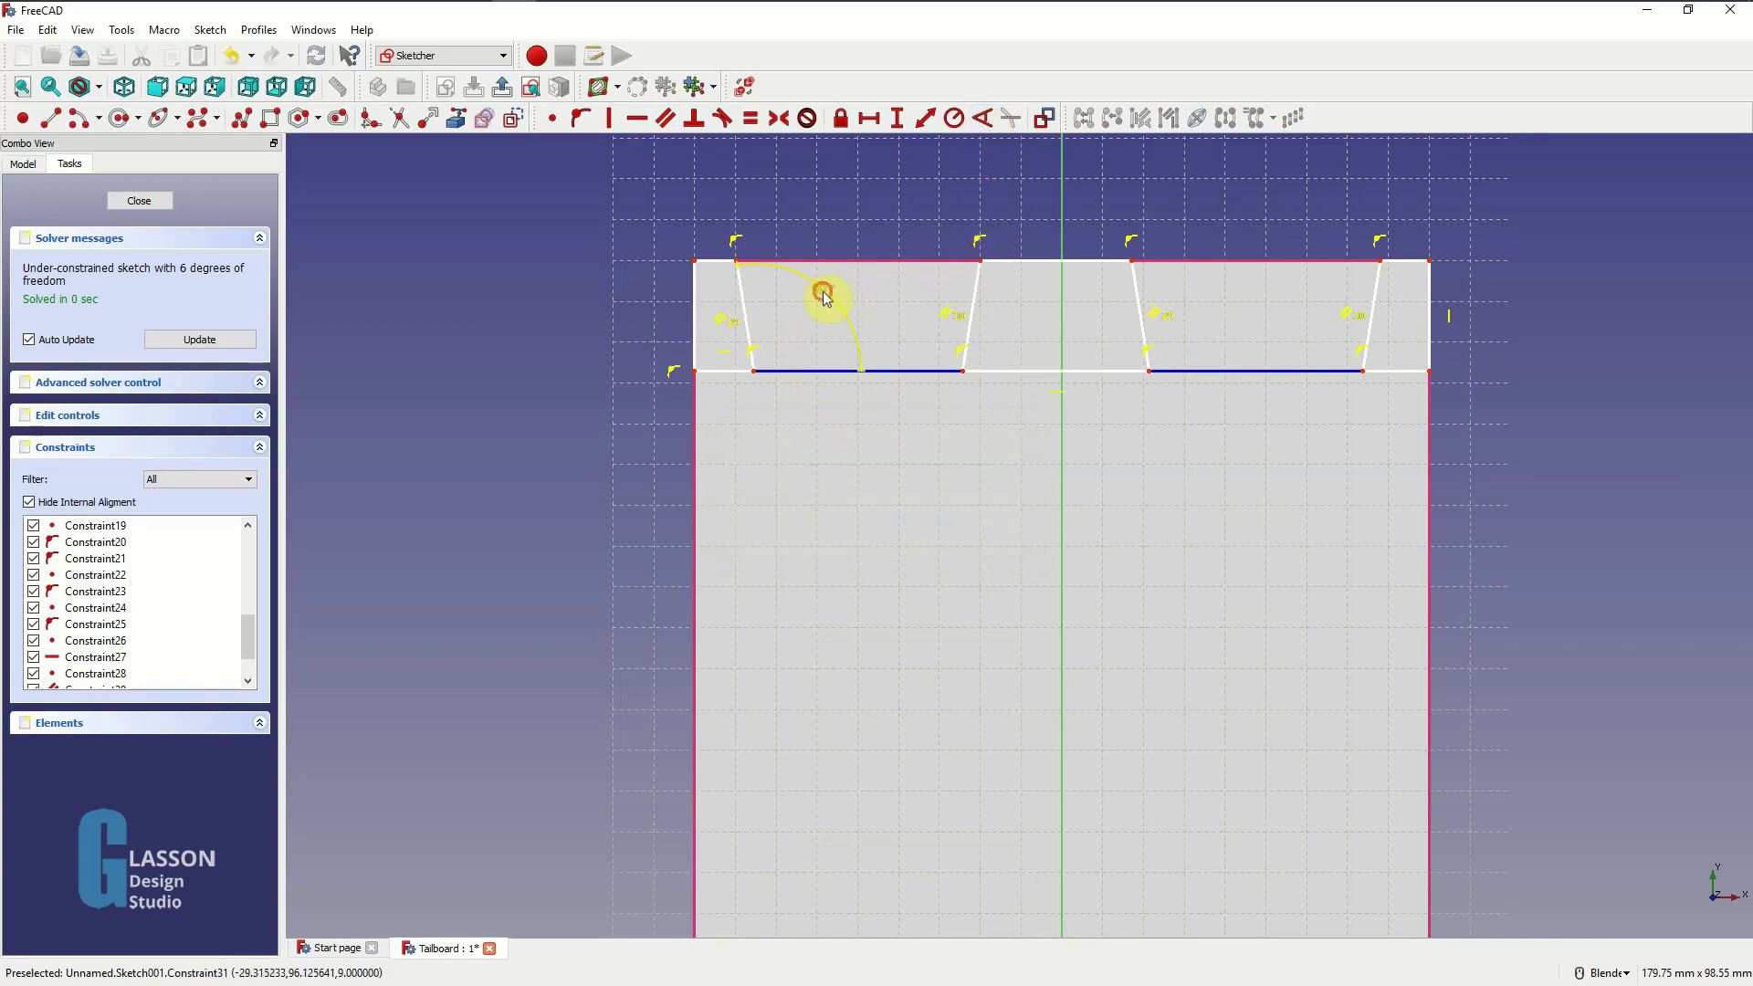
pyautogui.moveTo(823, 297); pyautogui.dragTo(788, 336)
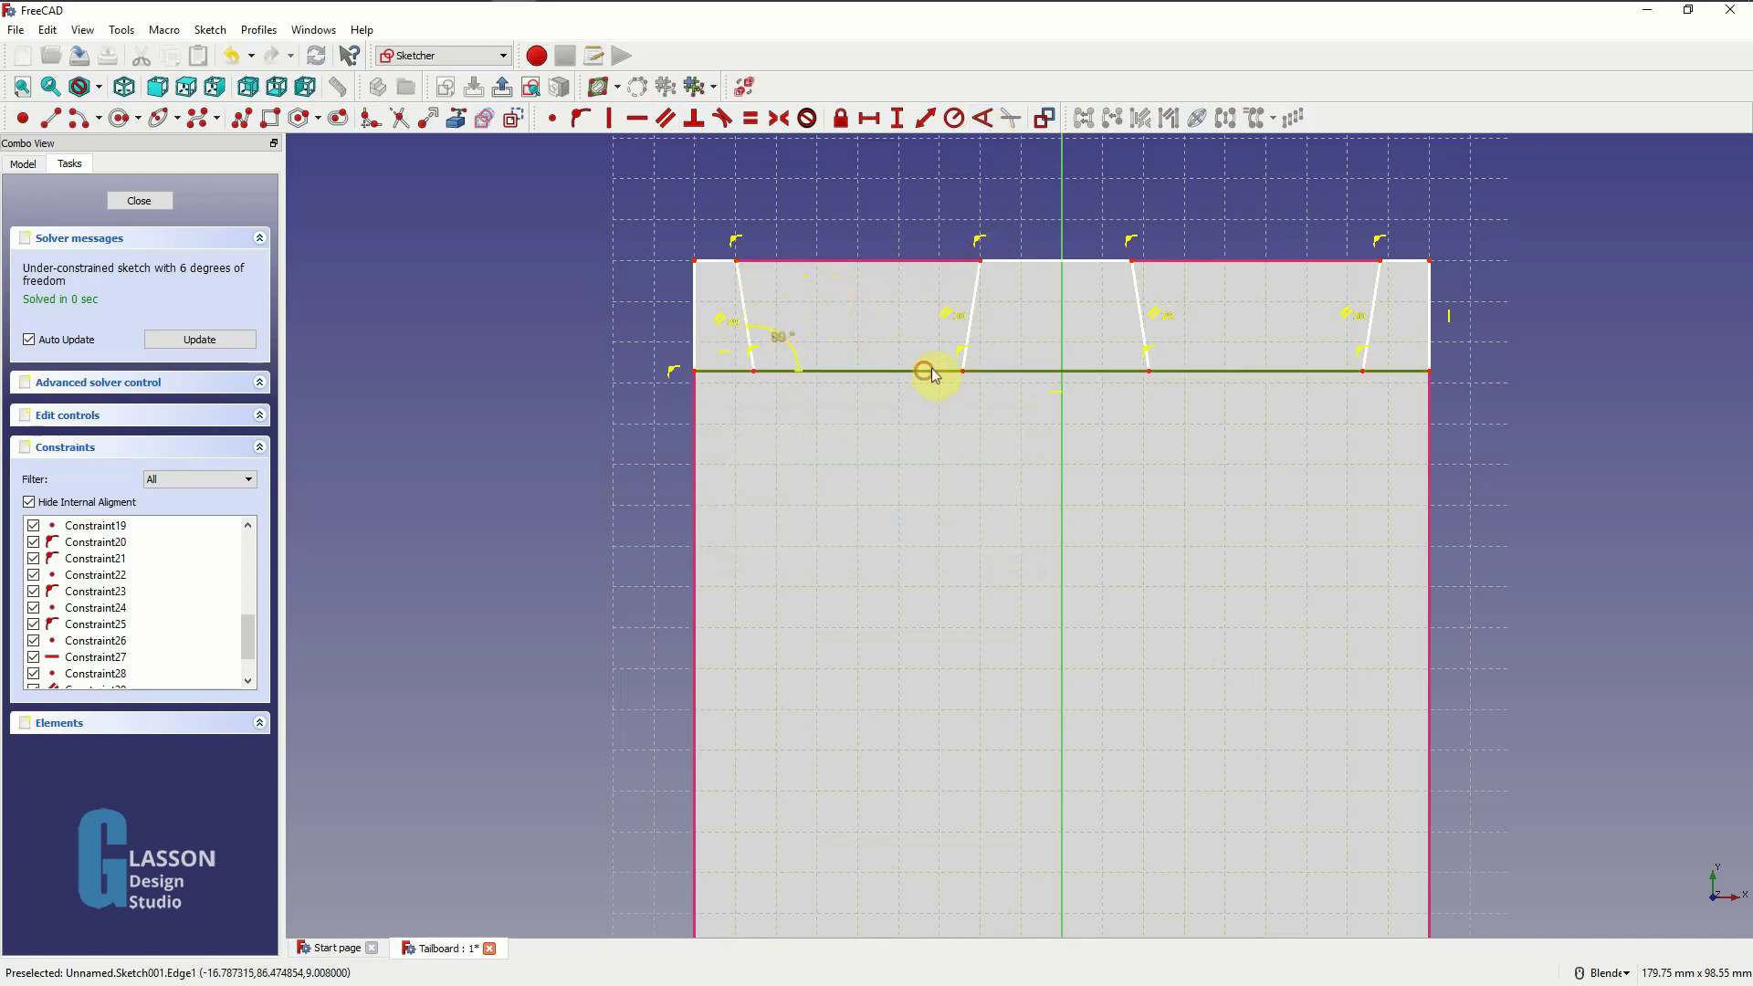
# - Set an 81° angle between the construction line and the middle trapezoid's left side, placing the angle label near the corner
pyautogui.click(966, 334)
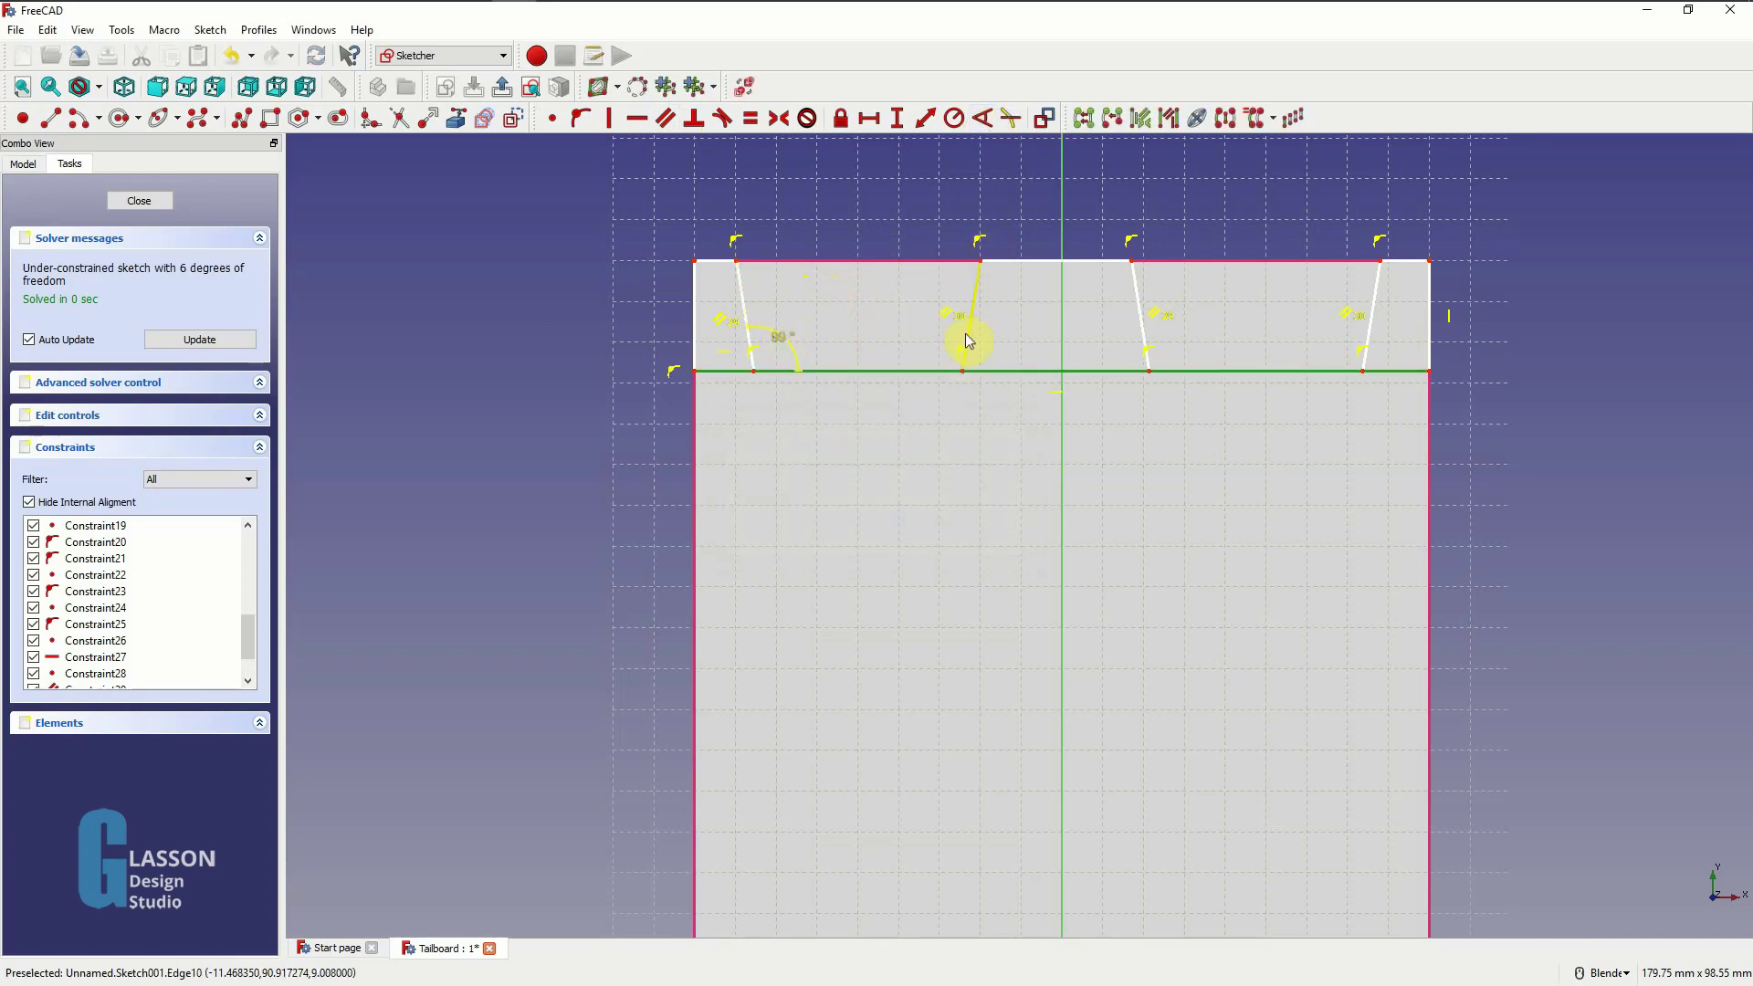
pyautogui.click(983, 120)
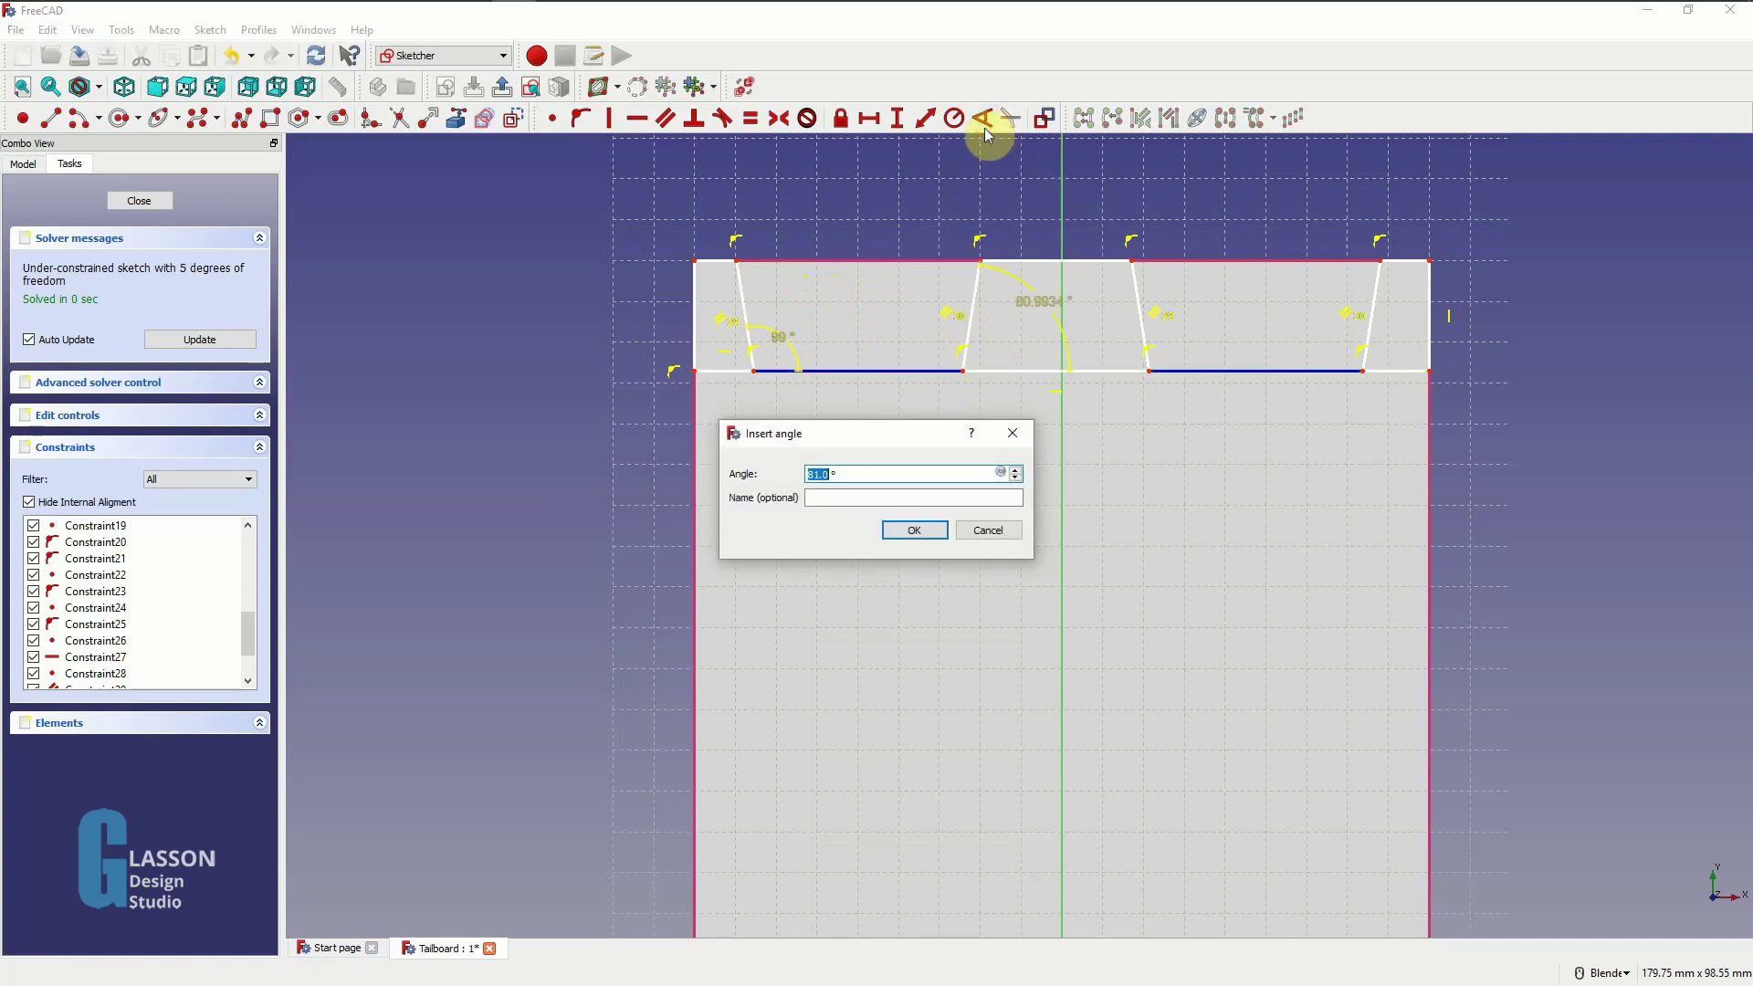
pyautogui.press('Return')
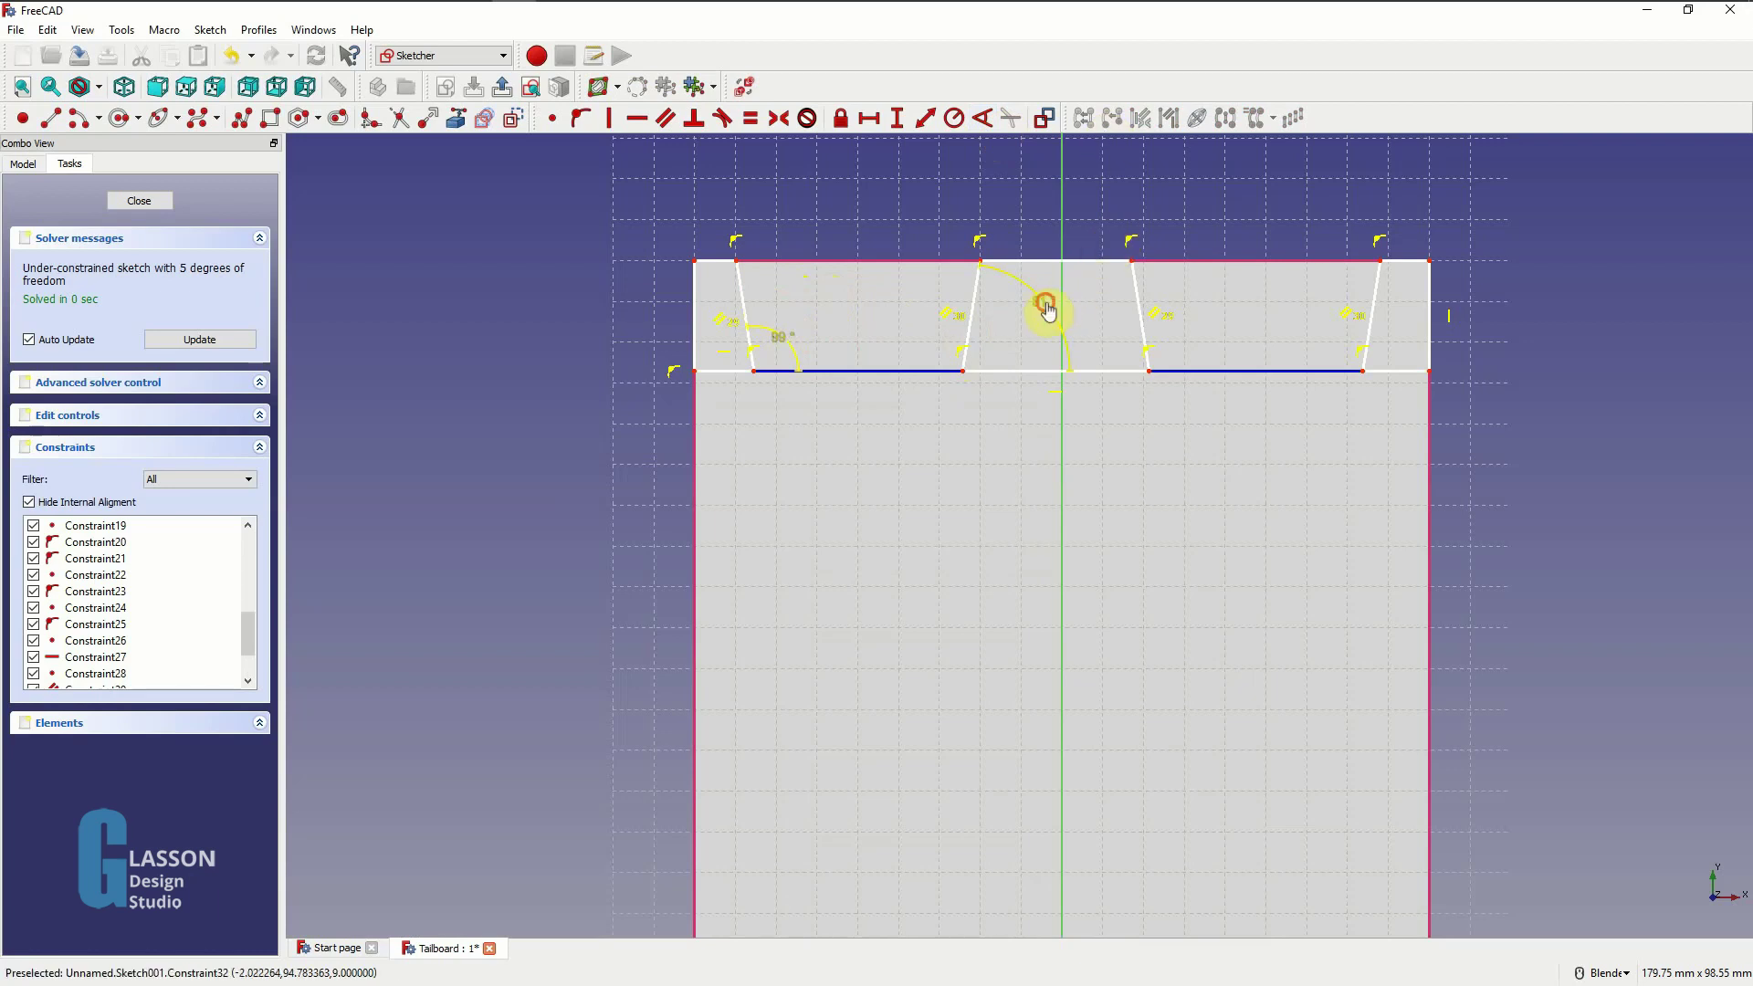
pyautogui.moveTo(1047, 310); pyautogui.dragTo(1005, 359)
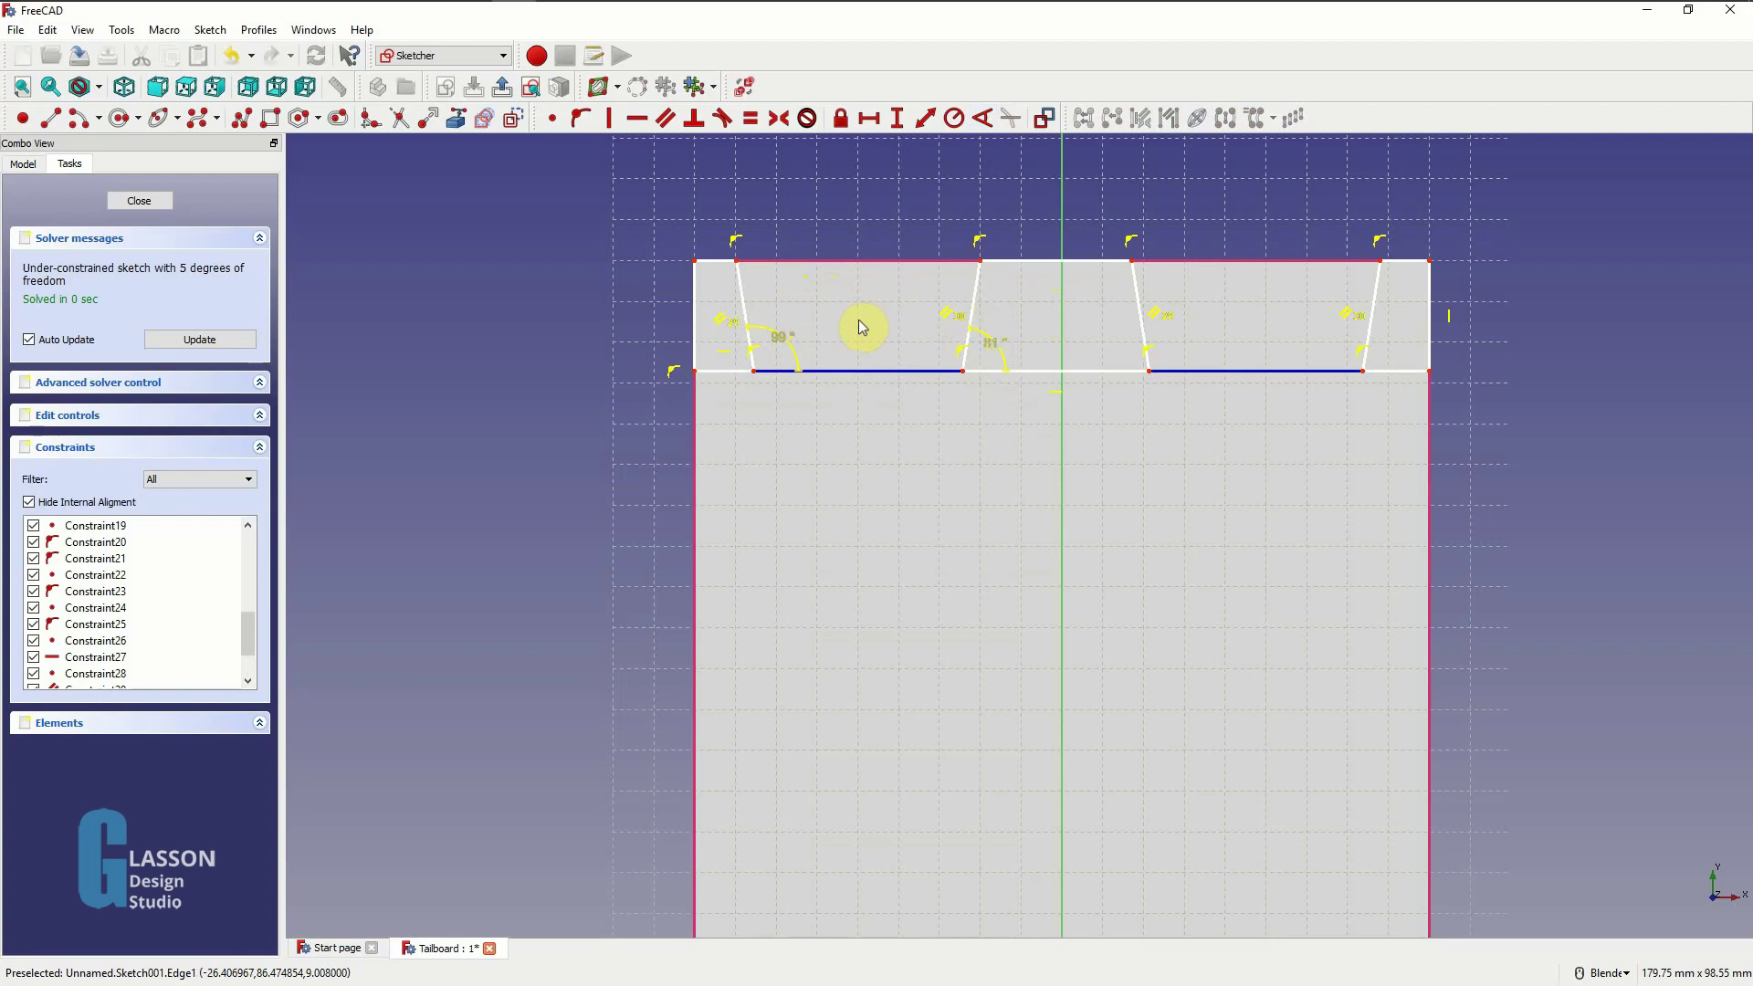
# - Make the middle trapezoid's two upper corners symmetric about the vertical axis
pyautogui.click(980, 262)
pyautogui.click(1132, 262)
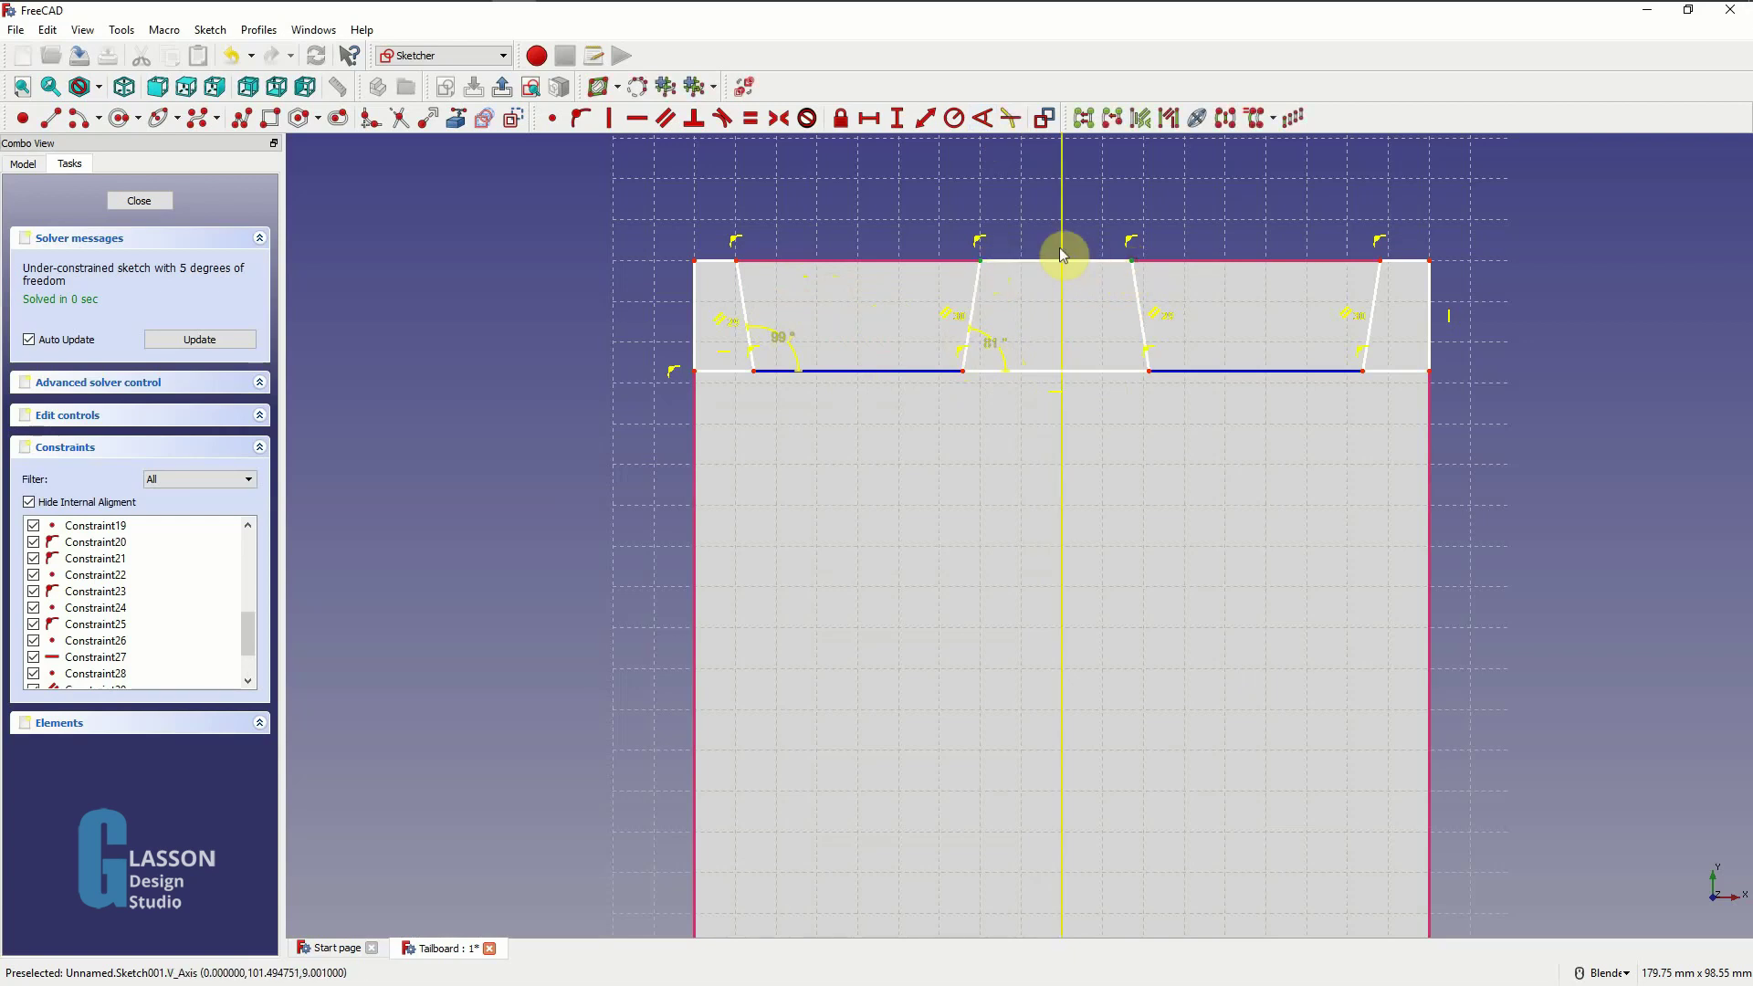
pyautogui.click(1060, 249)
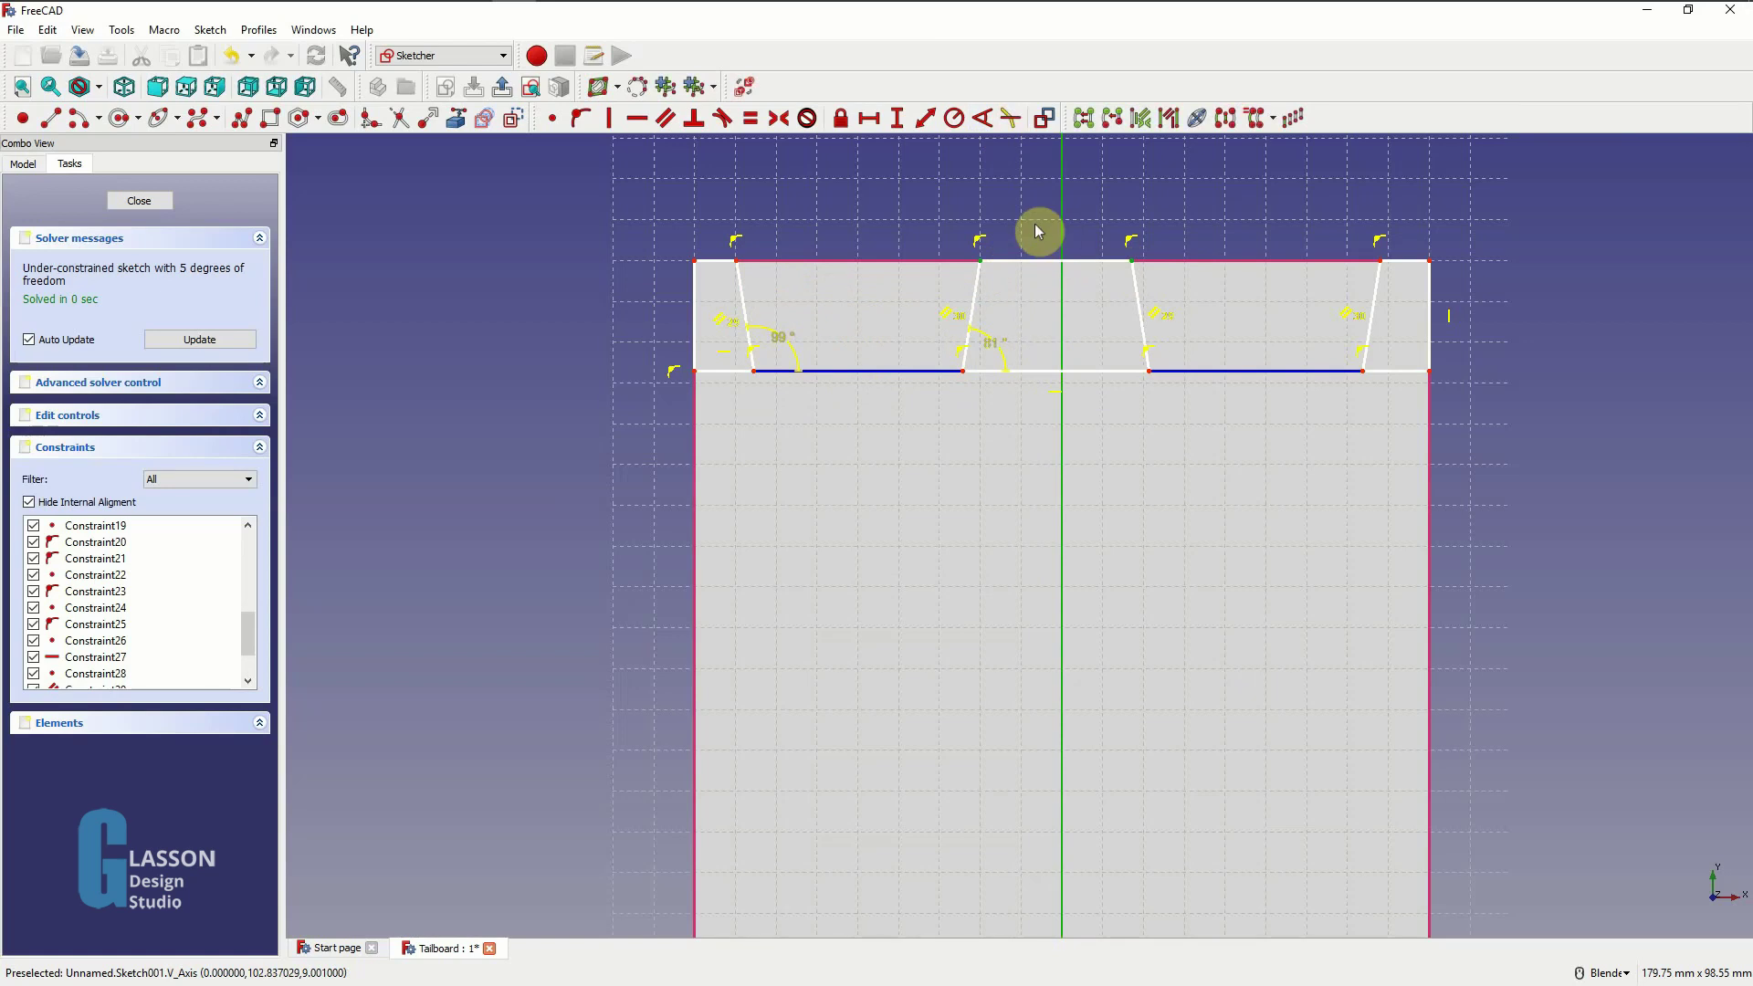
pyautogui.click(779, 119)
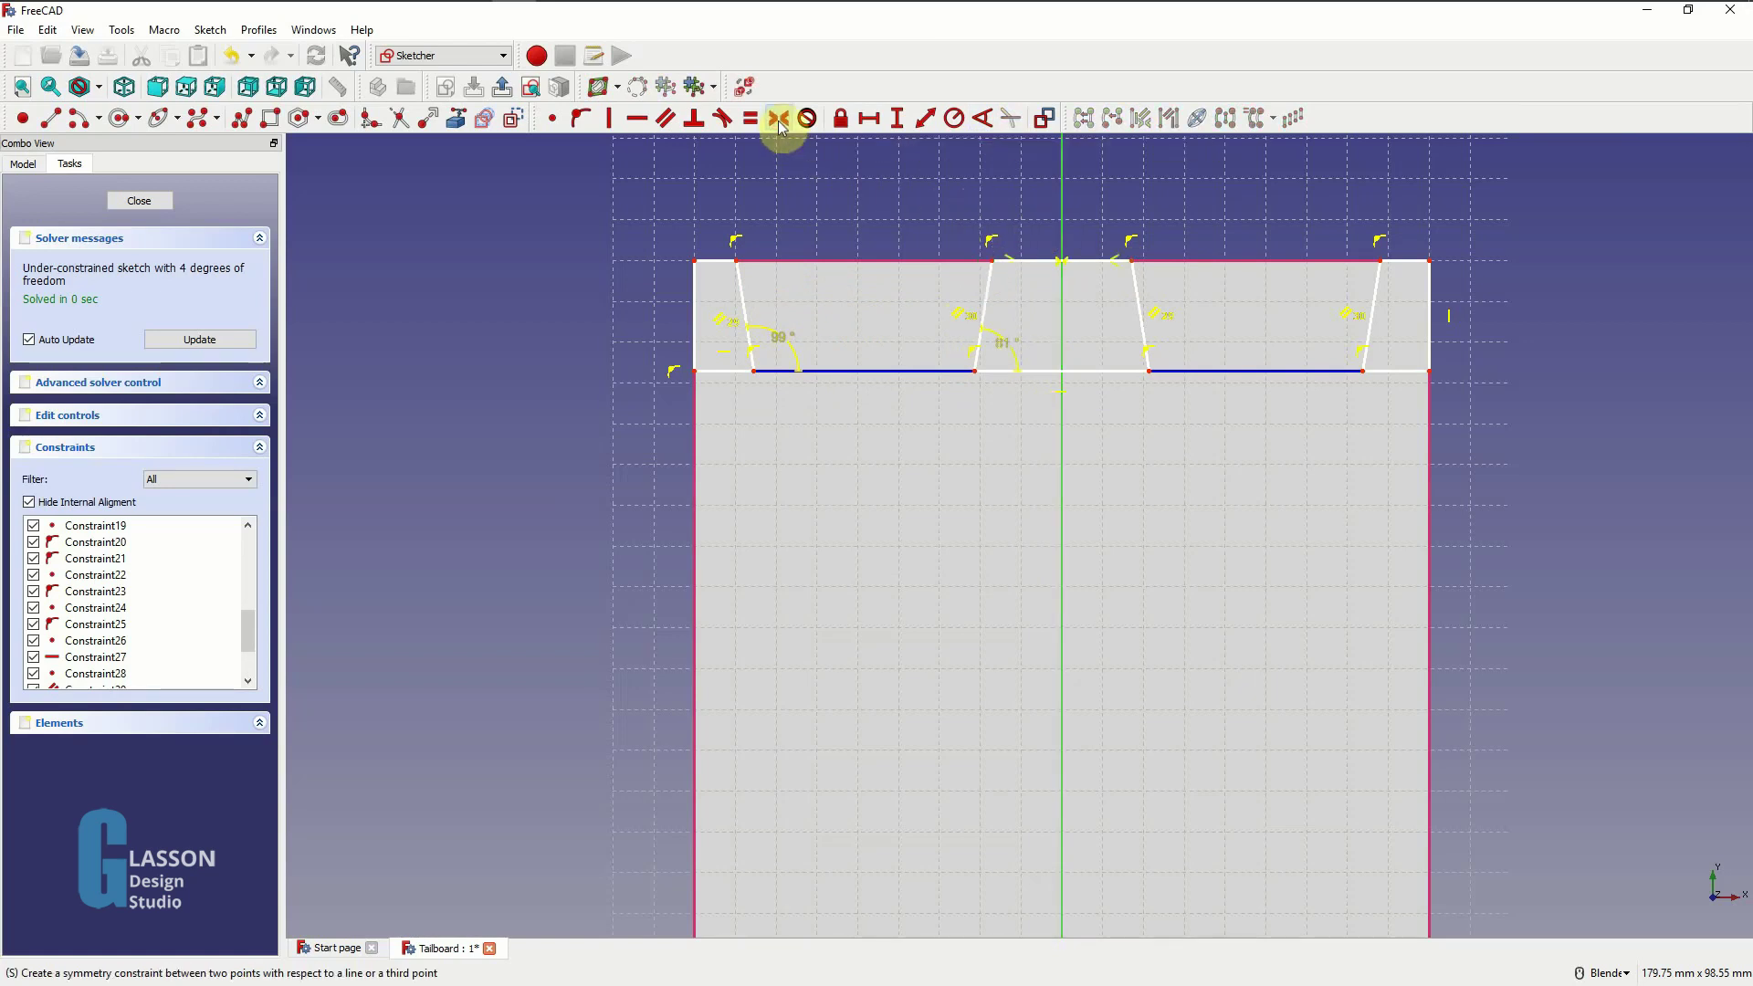
# - Set the middle trapezoid's bottom edge to a horizontal length of 7 mm and place the dimension below the construction line
pyautogui.click(1038, 371)
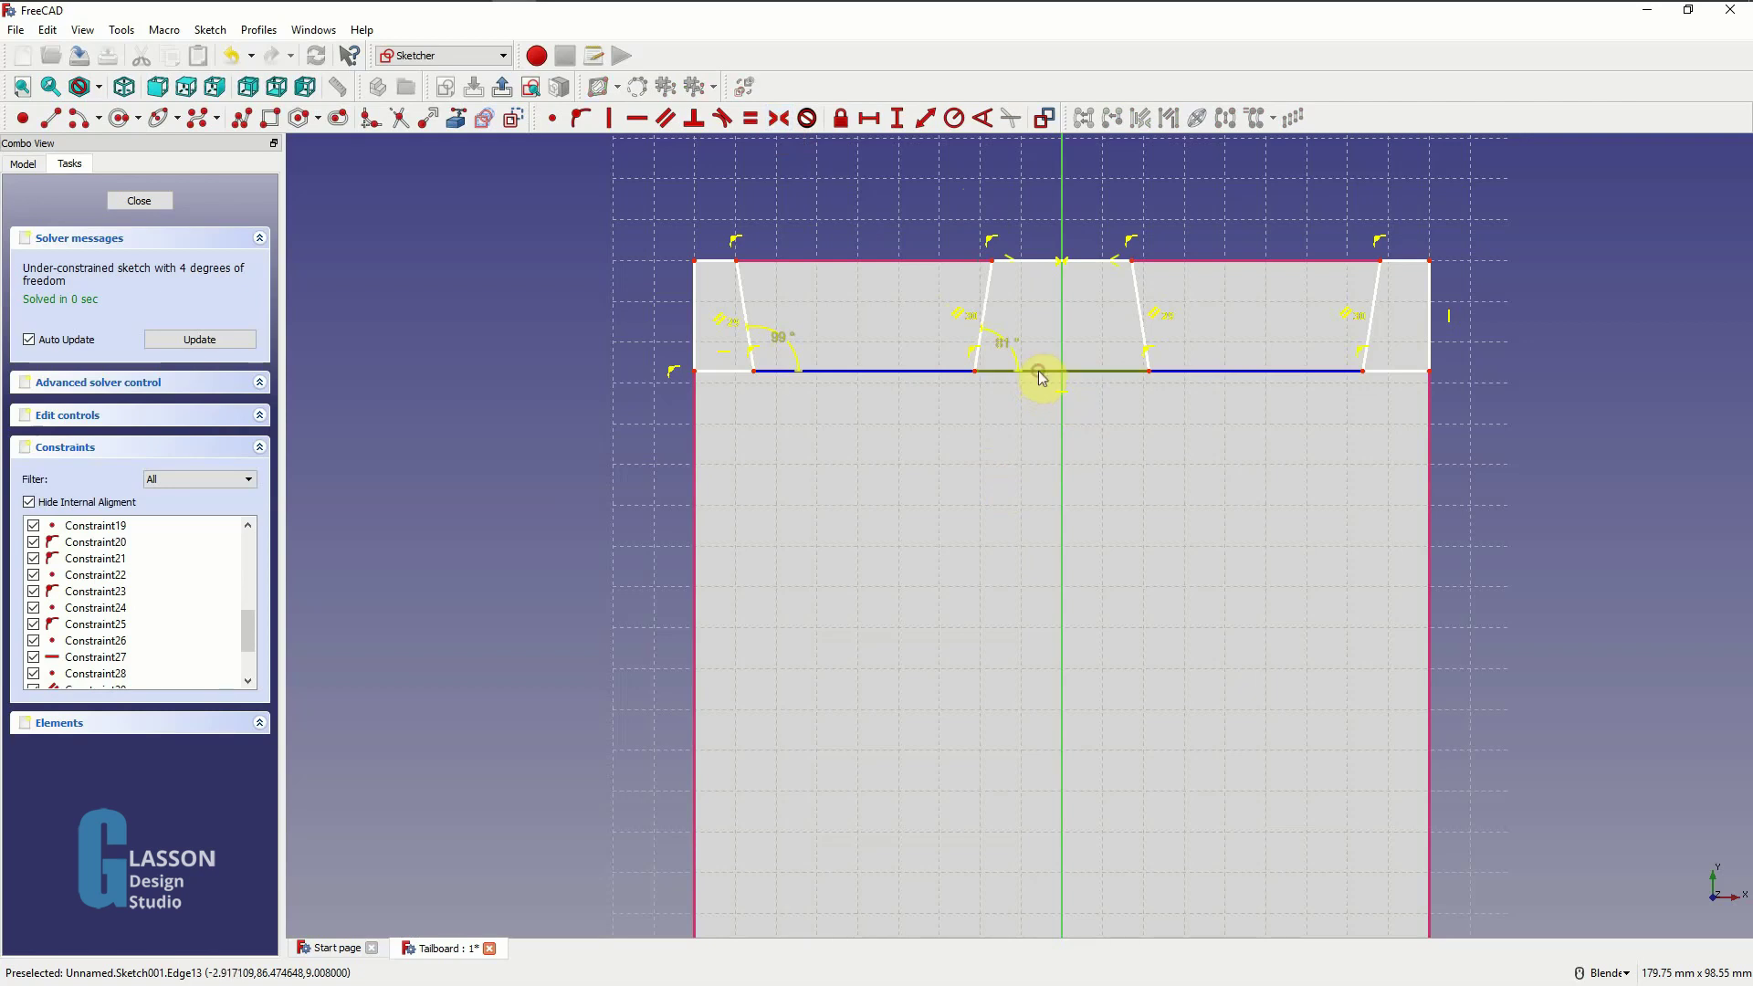
pyautogui.click(867, 120)
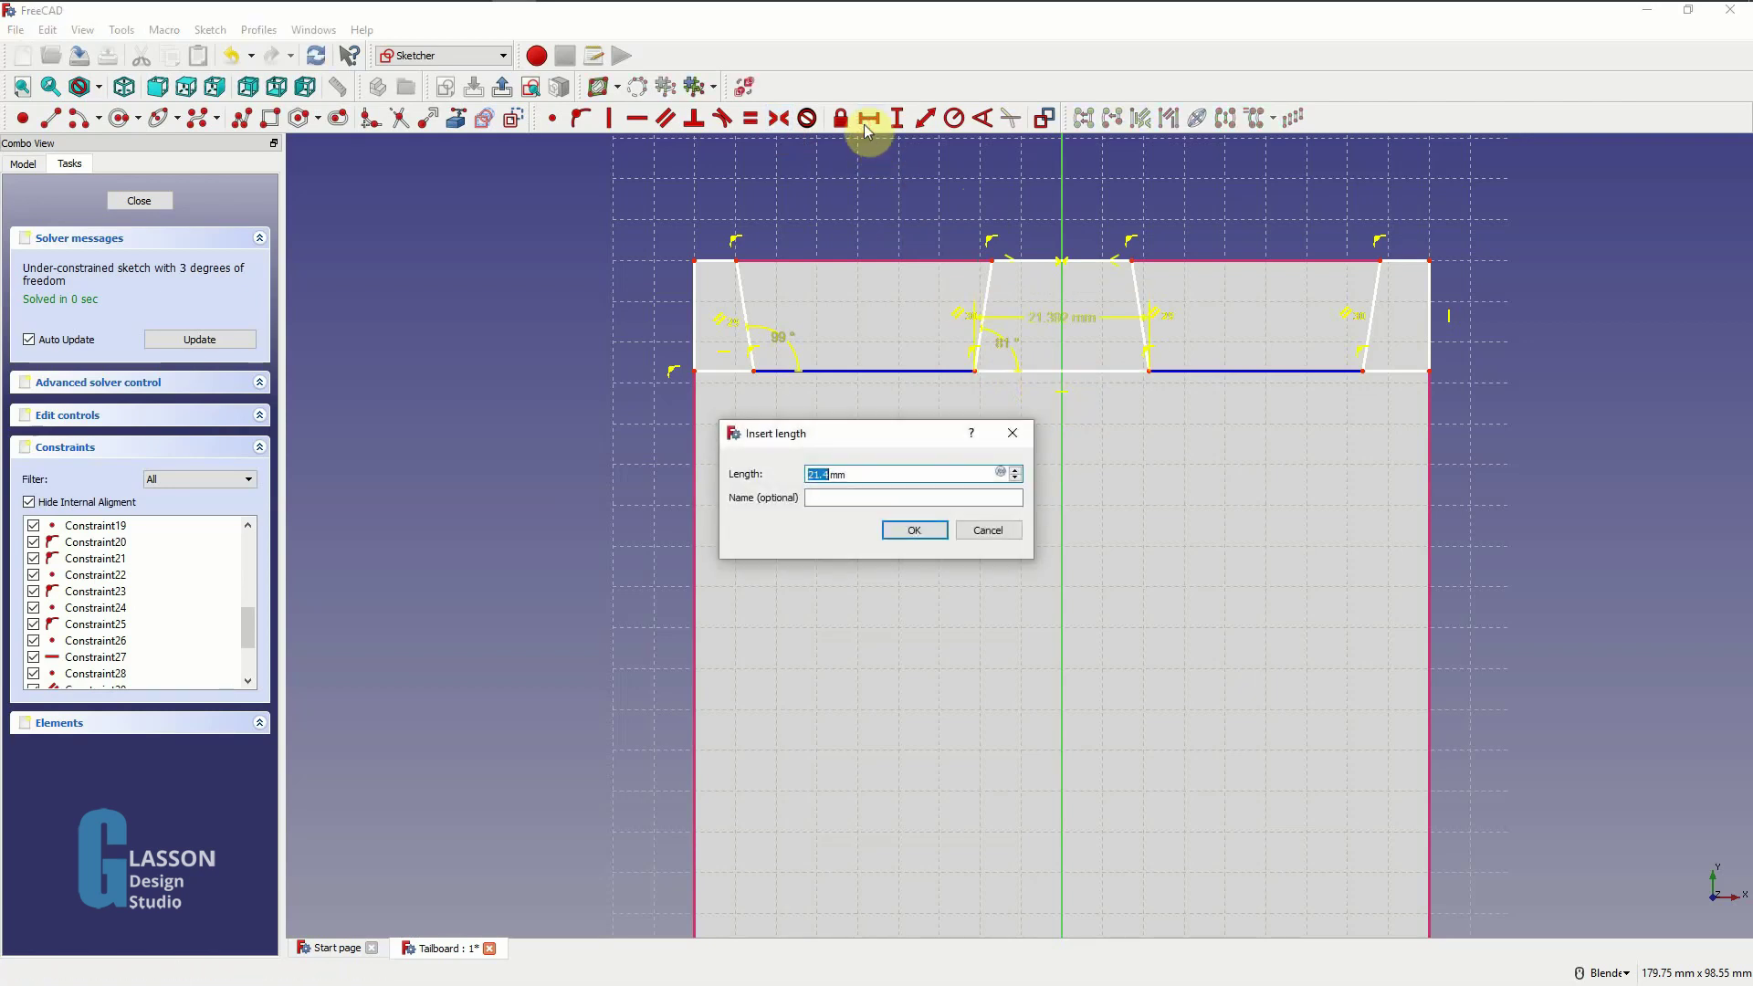
pyautogui.write('7')
pyautogui.press('Return')
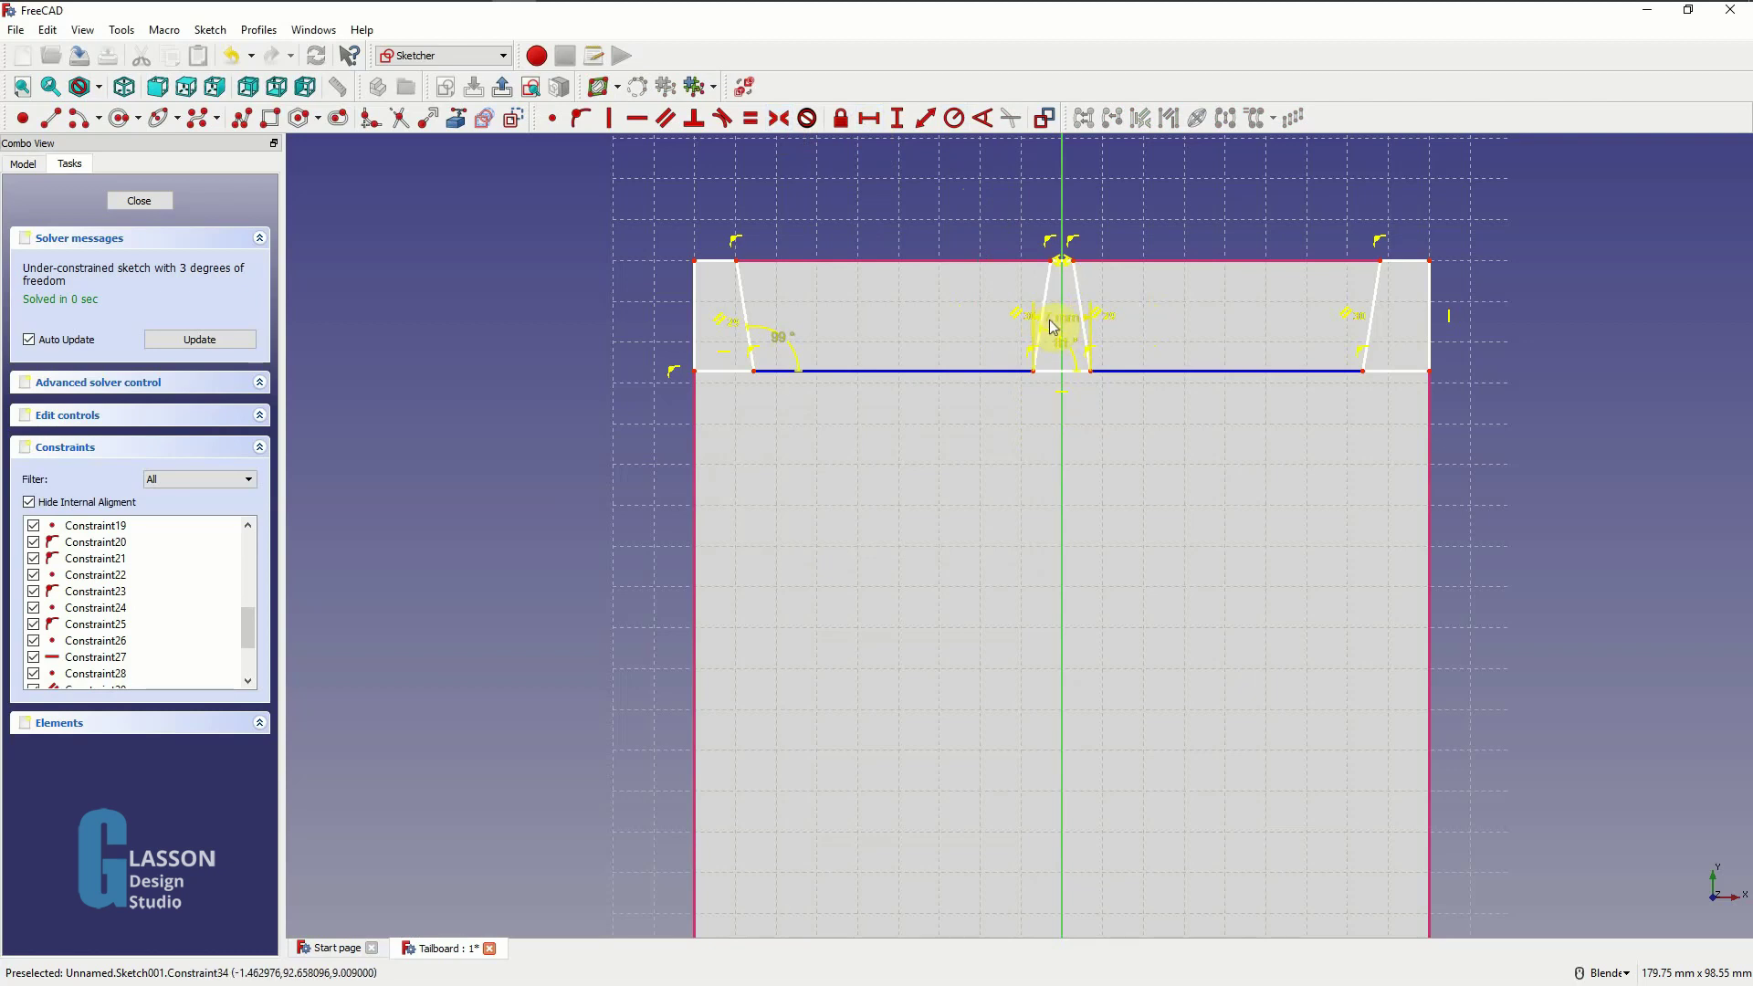
pyautogui.moveTo(1042, 326)
pyautogui.mouseDown()
pyautogui.moveTo(1045, 402)
pyautogui.moveTo(1050, 340)
pyautogui.mouseUp()
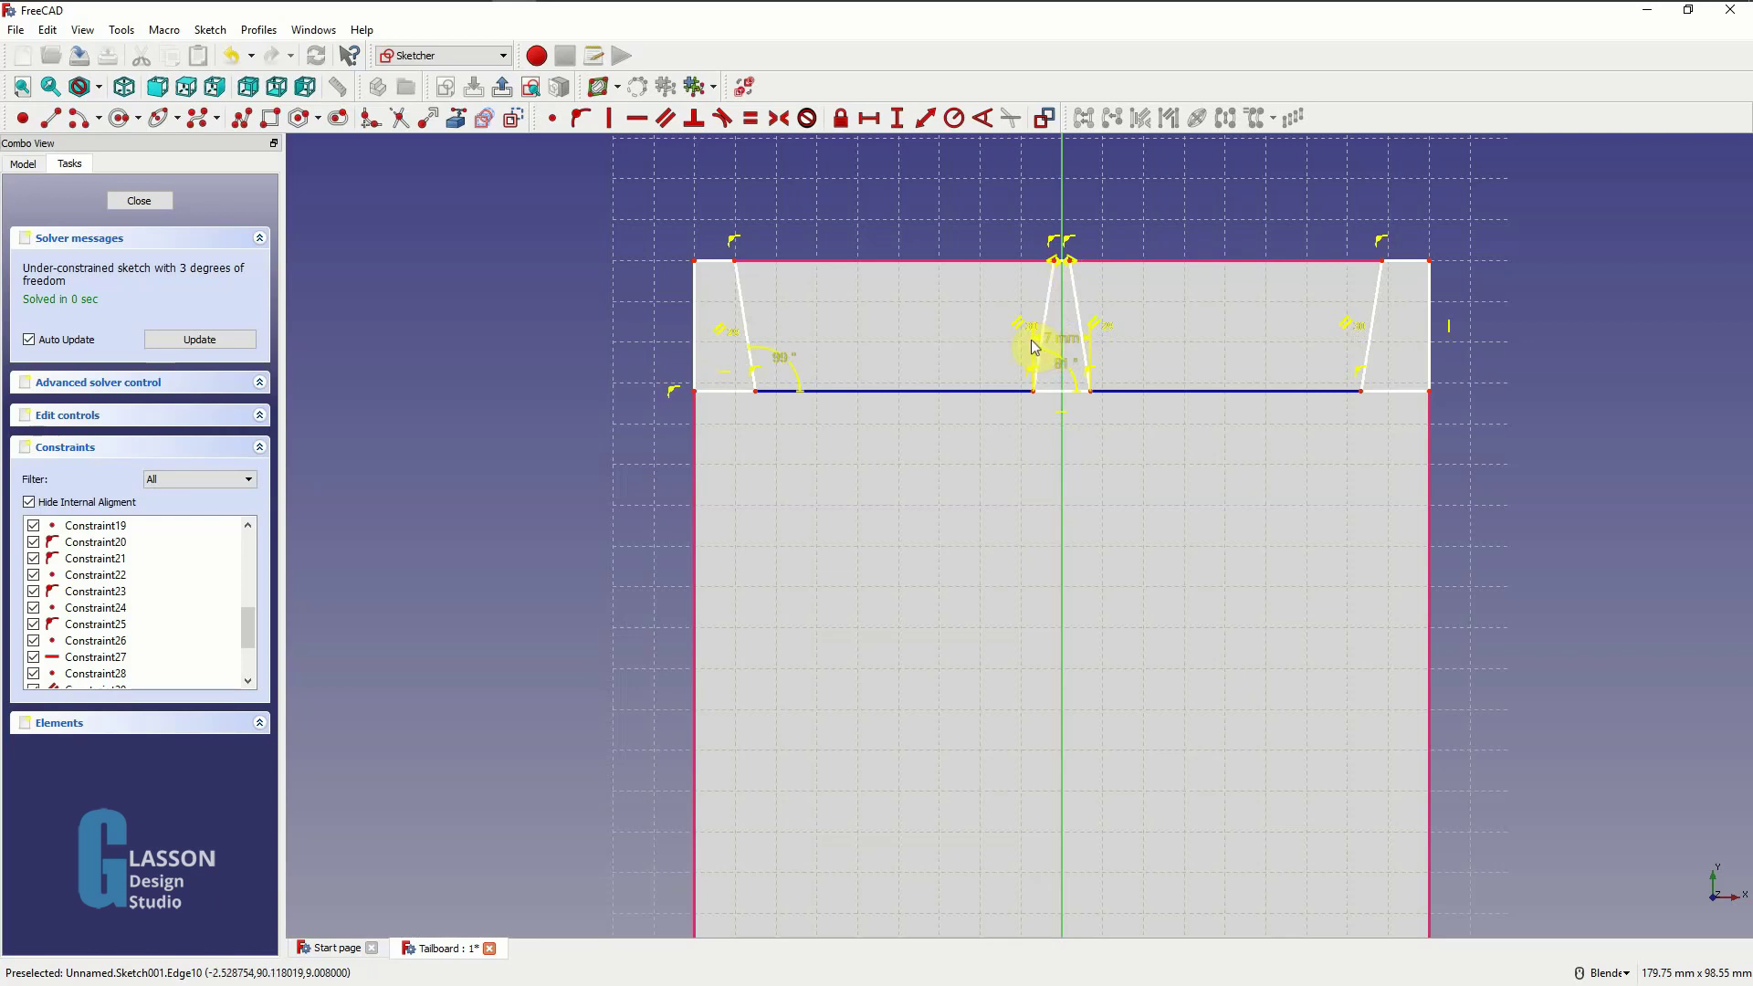
pyautogui.click(1036, 338)
pyautogui.click(1025, 391)
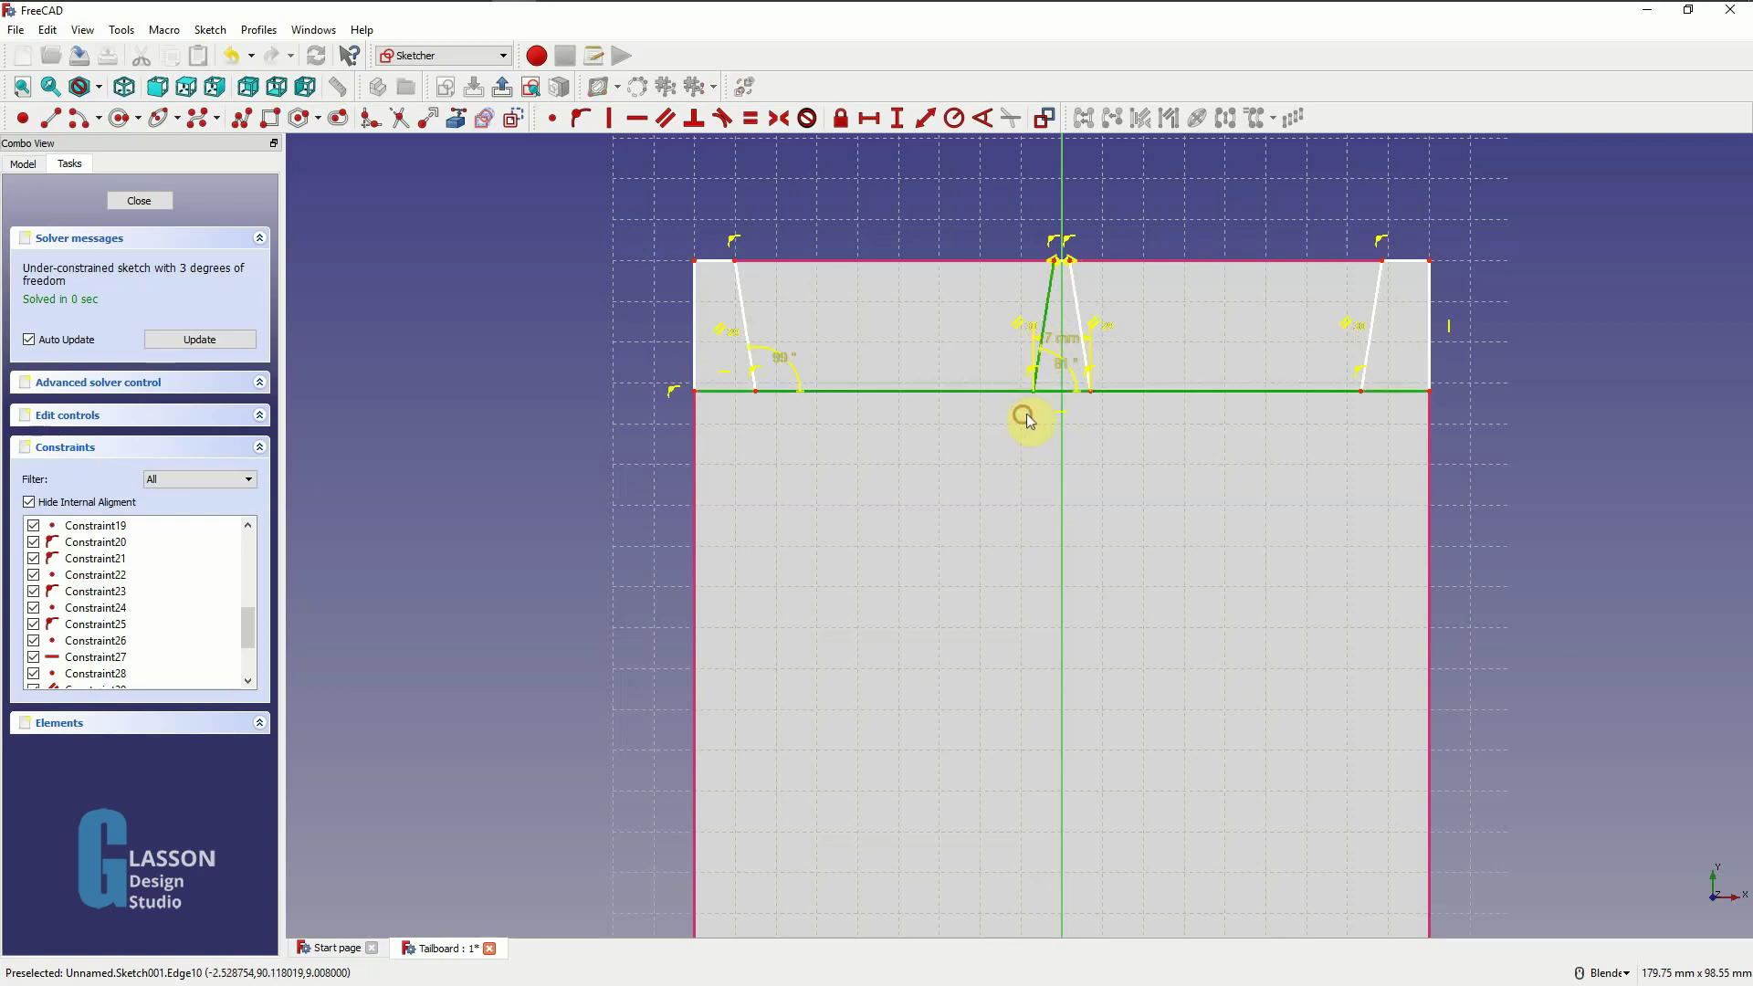
pyautogui.click(1066, 341)
pyautogui.moveTo(1066, 343); pyautogui.dragTo(1079, 472)
pyautogui.click(1231, 475)
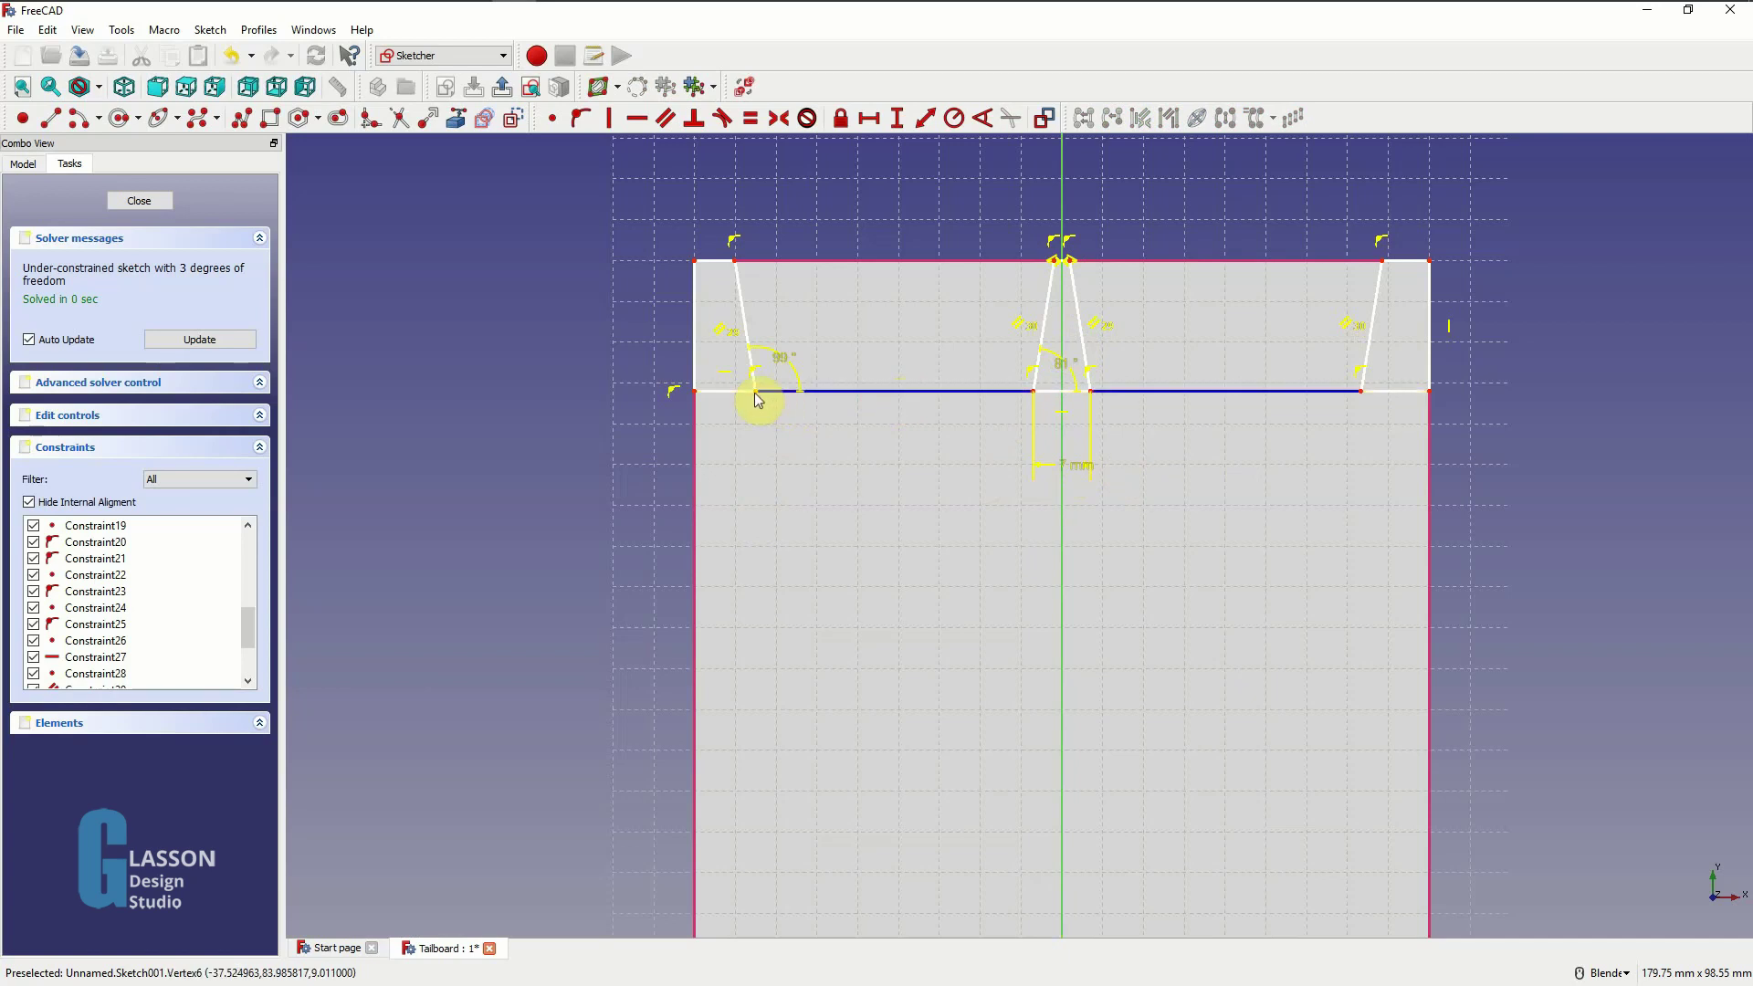
# - Move the outer trapezoids' lower inner corners so the construction line sits about 18 mm below the board's top edge
pyautogui.moveTo(765, 398); pyautogui.dragTo(928, 411)
pyautogui.moveTo(1363, 405)
pyautogui.mouseDown()
pyautogui.moveTo(1330, 407)
pyautogui.moveTo(1365, 403)
pyautogui.mouseUp()
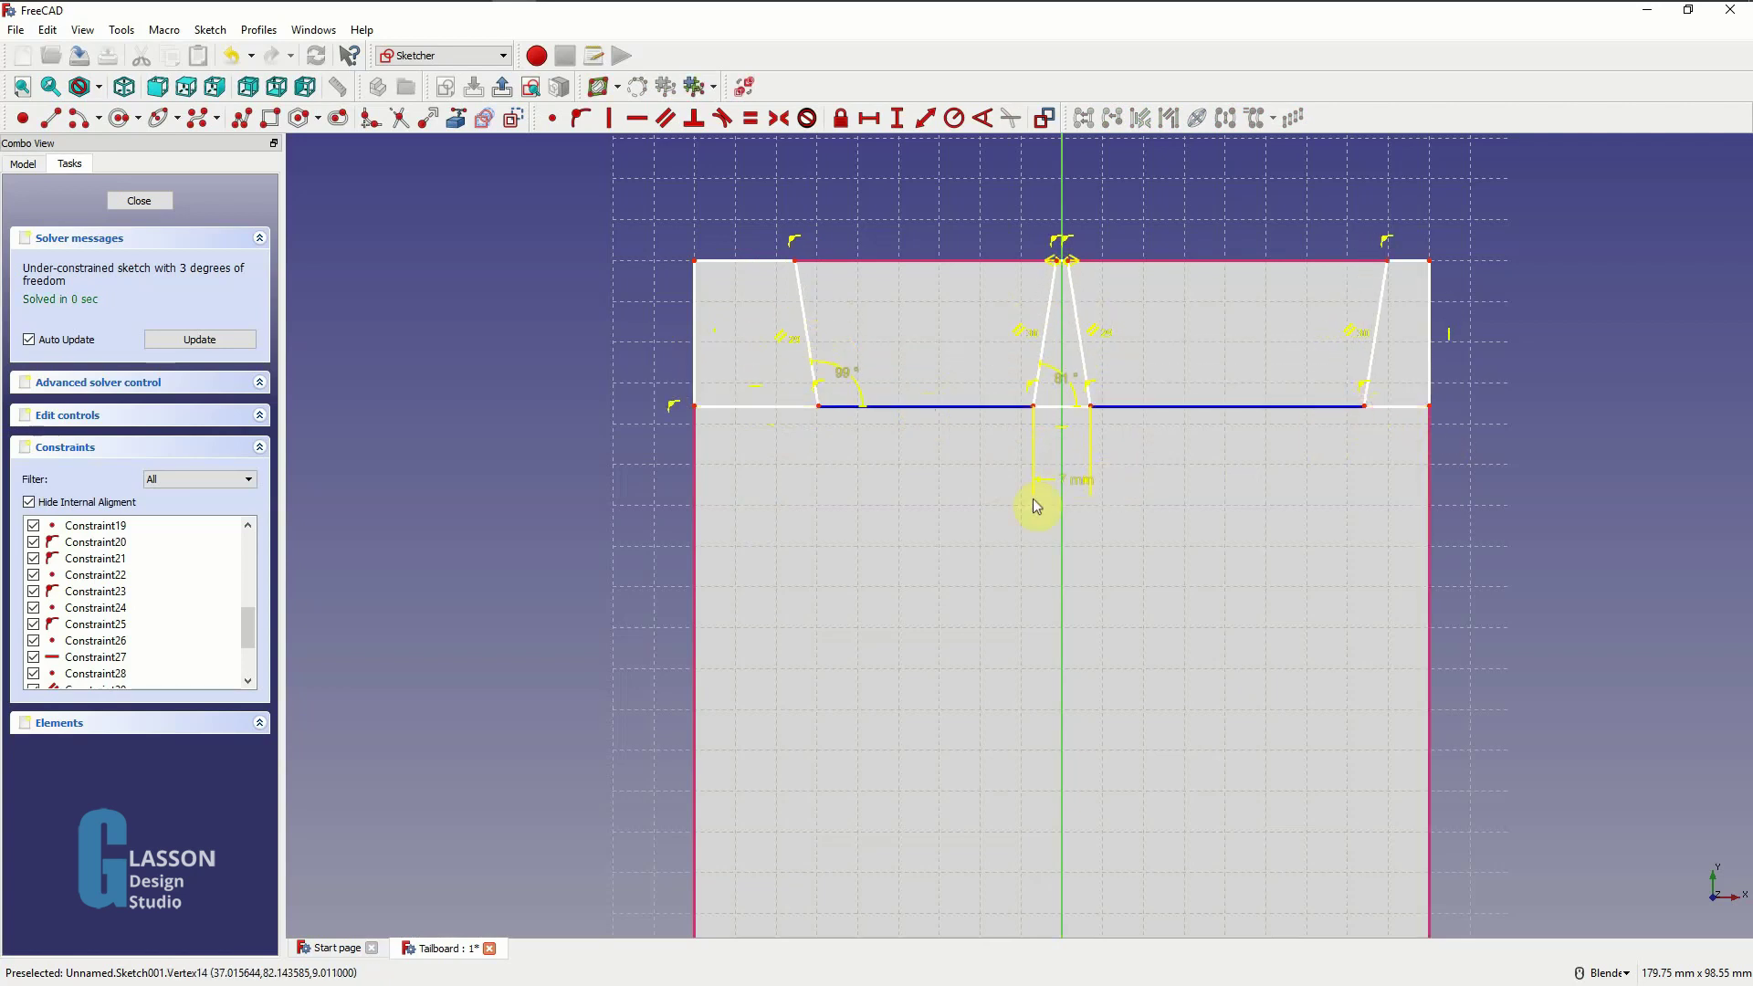
pyautogui.moveTo(746, 402)
pyautogui.mouseDown()
pyautogui.moveTo(700, 413)
pyautogui.moveTo(736, 419)
pyautogui.mouseUp()
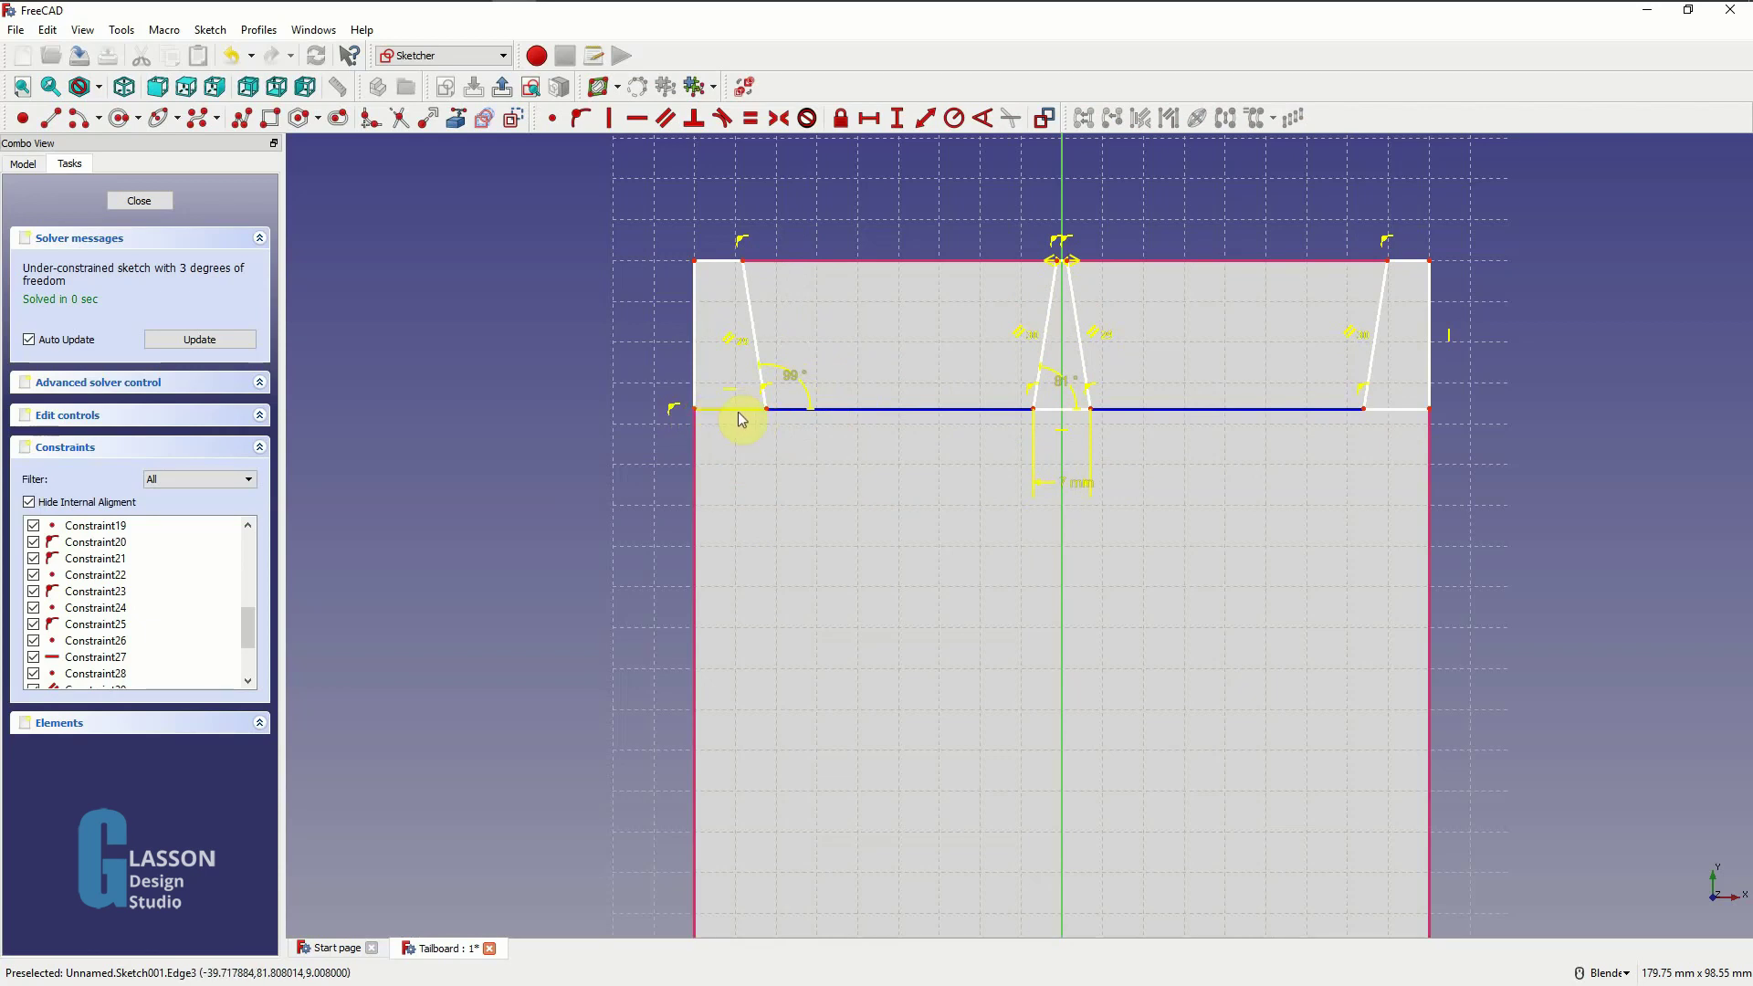
# - Make the bottom edges of the left and right trapezoids equal in length
pyautogui.click(741, 419)
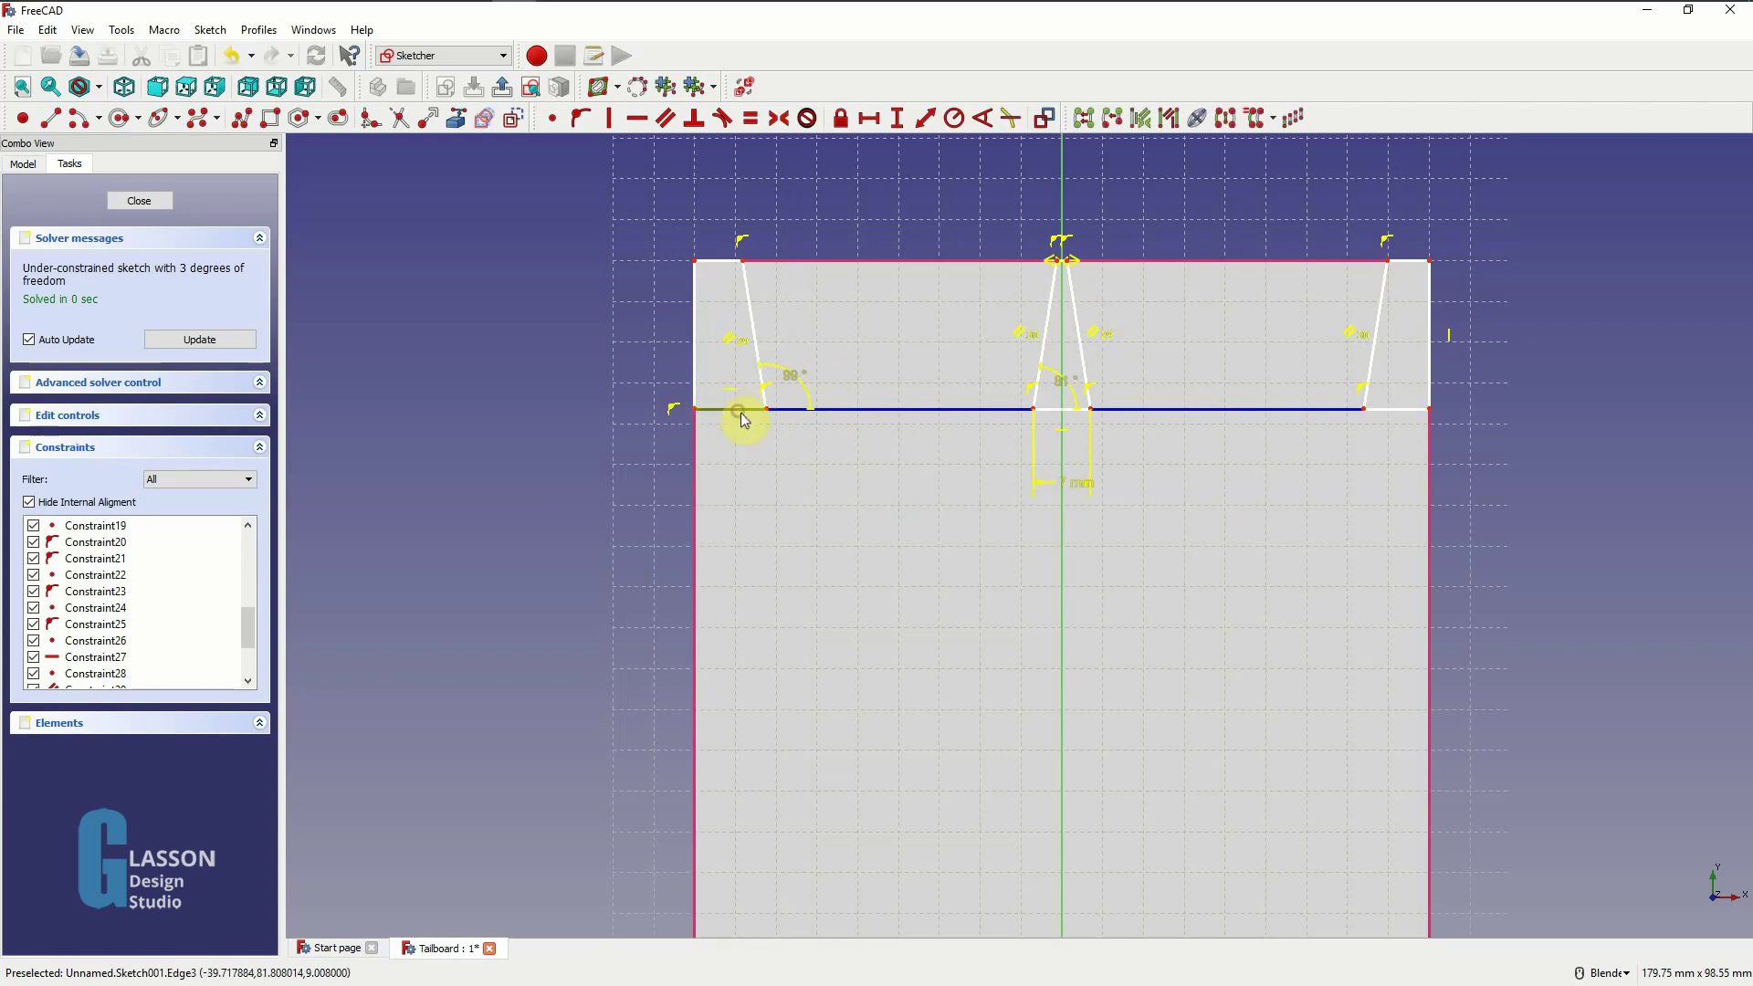
pyautogui.click(1402, 412)
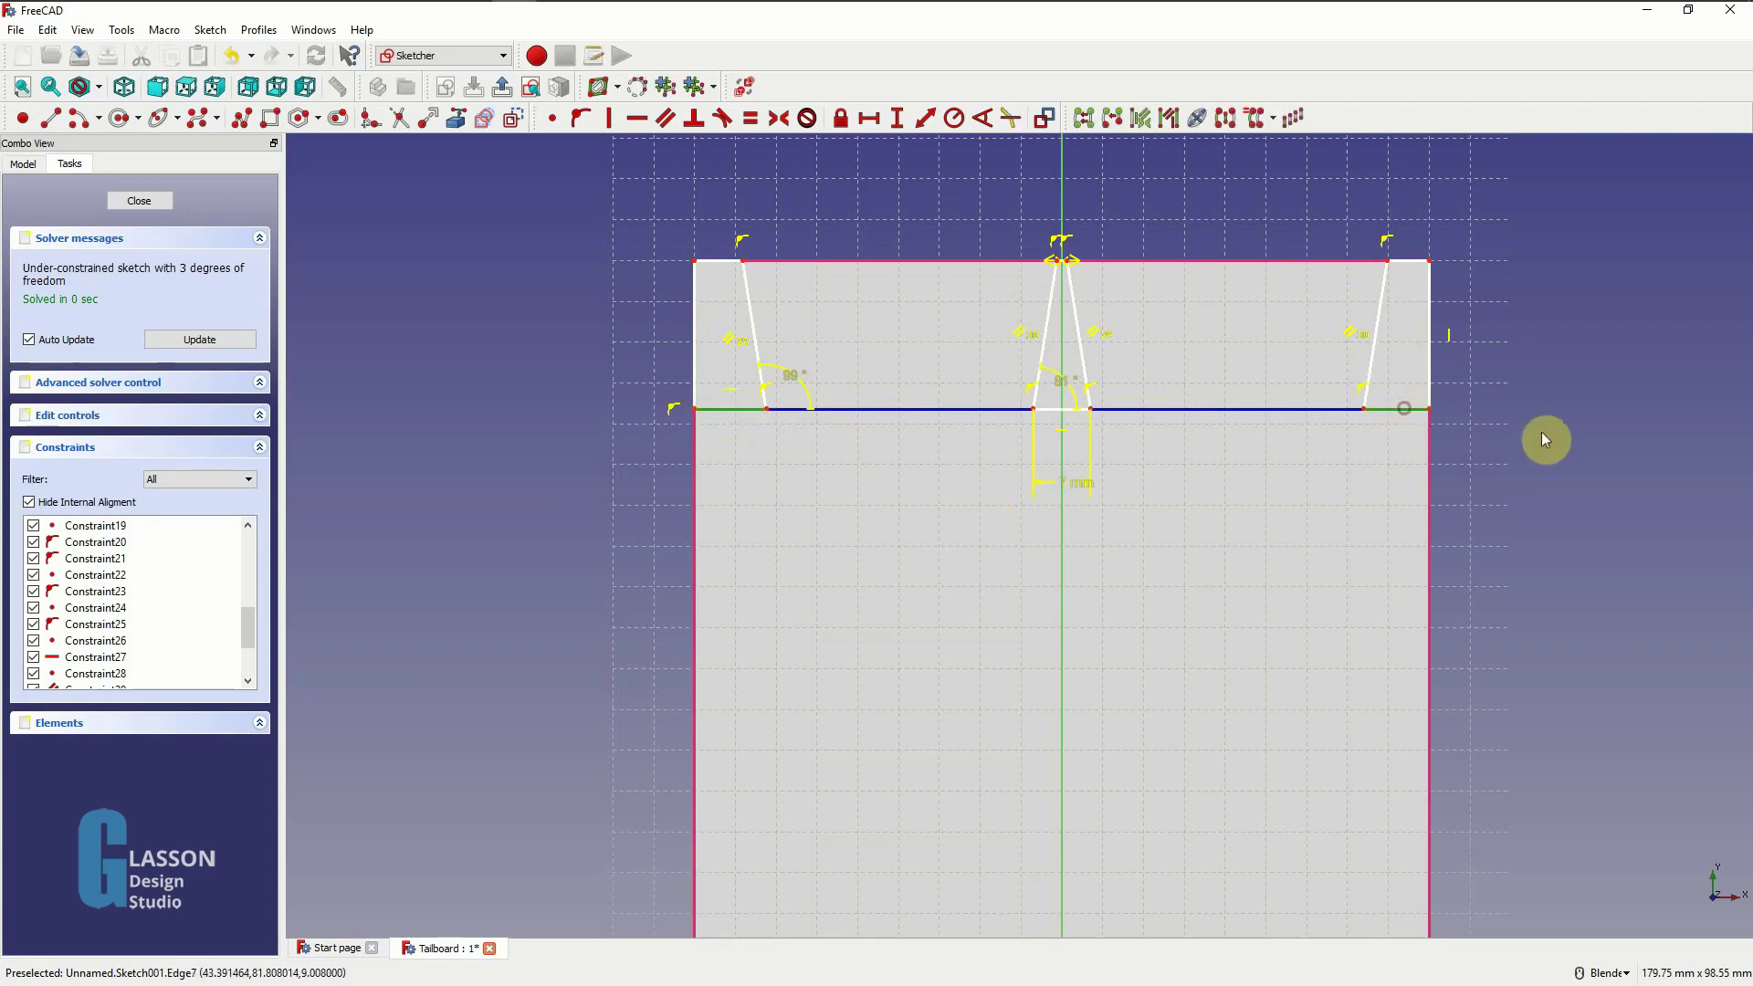
pyautogui.click(747, 119)
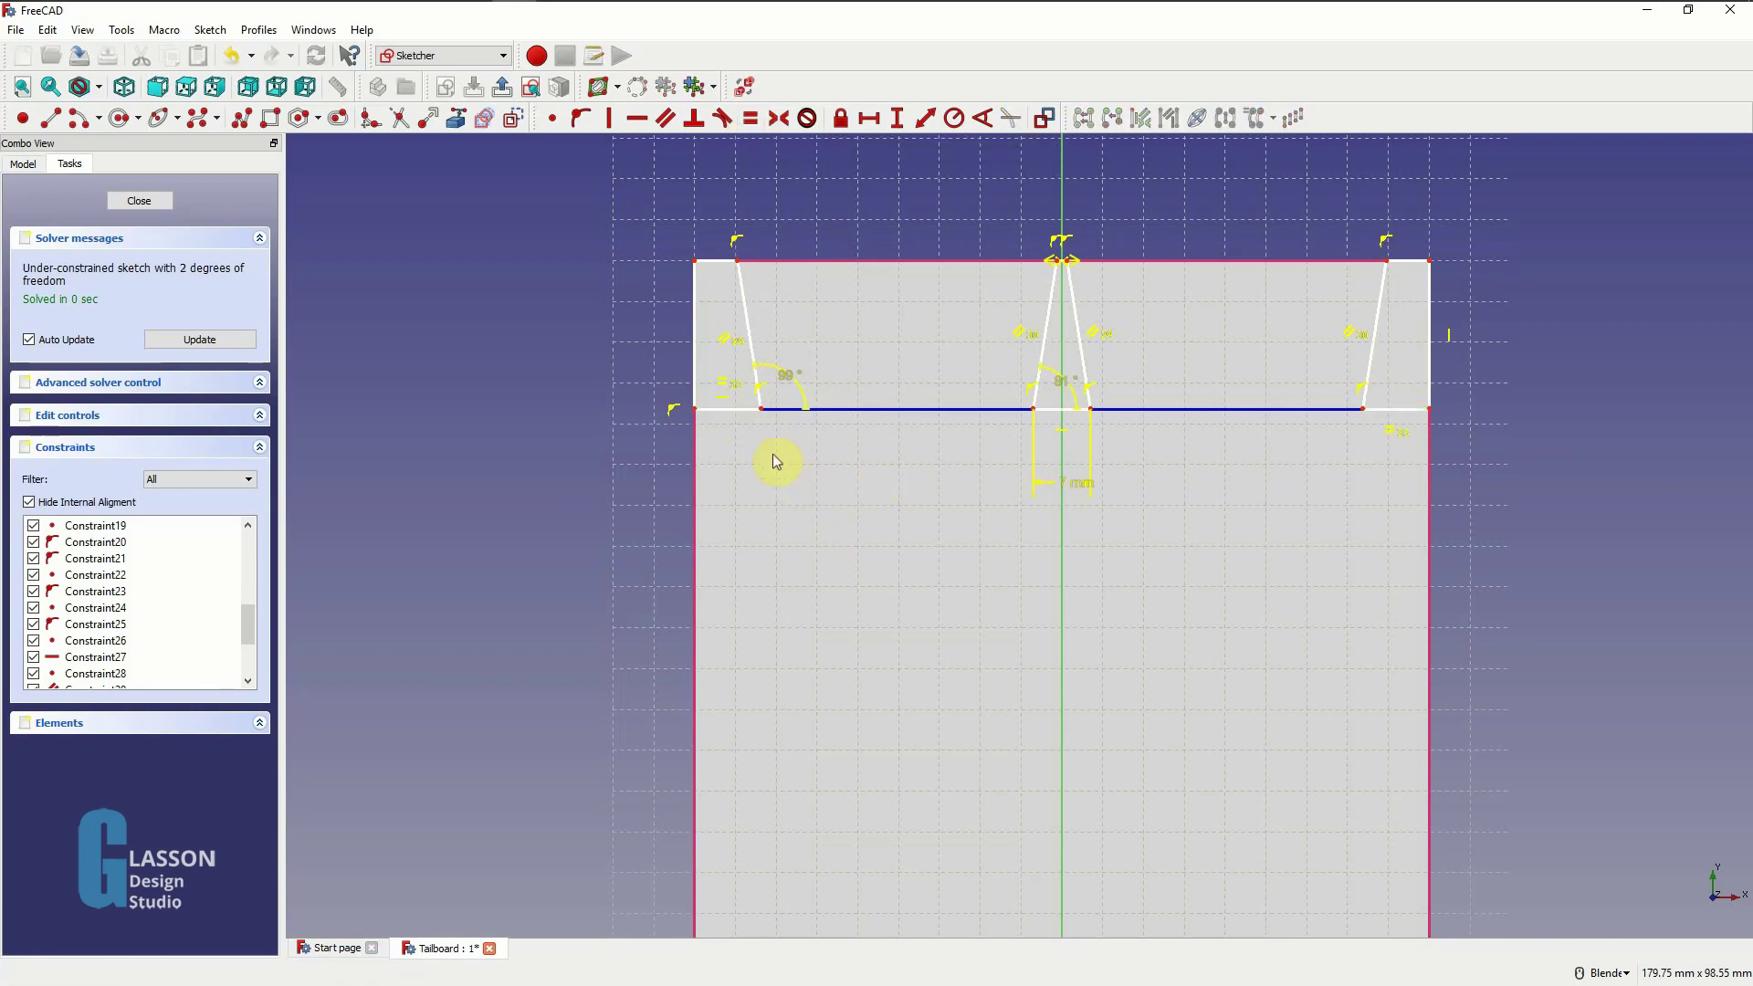
# - Set the left trapezoid's bottom edge to a horizontal length of 5 mm and place the dimension below and outside the board's left edge
pyautogui.click(737, 419)
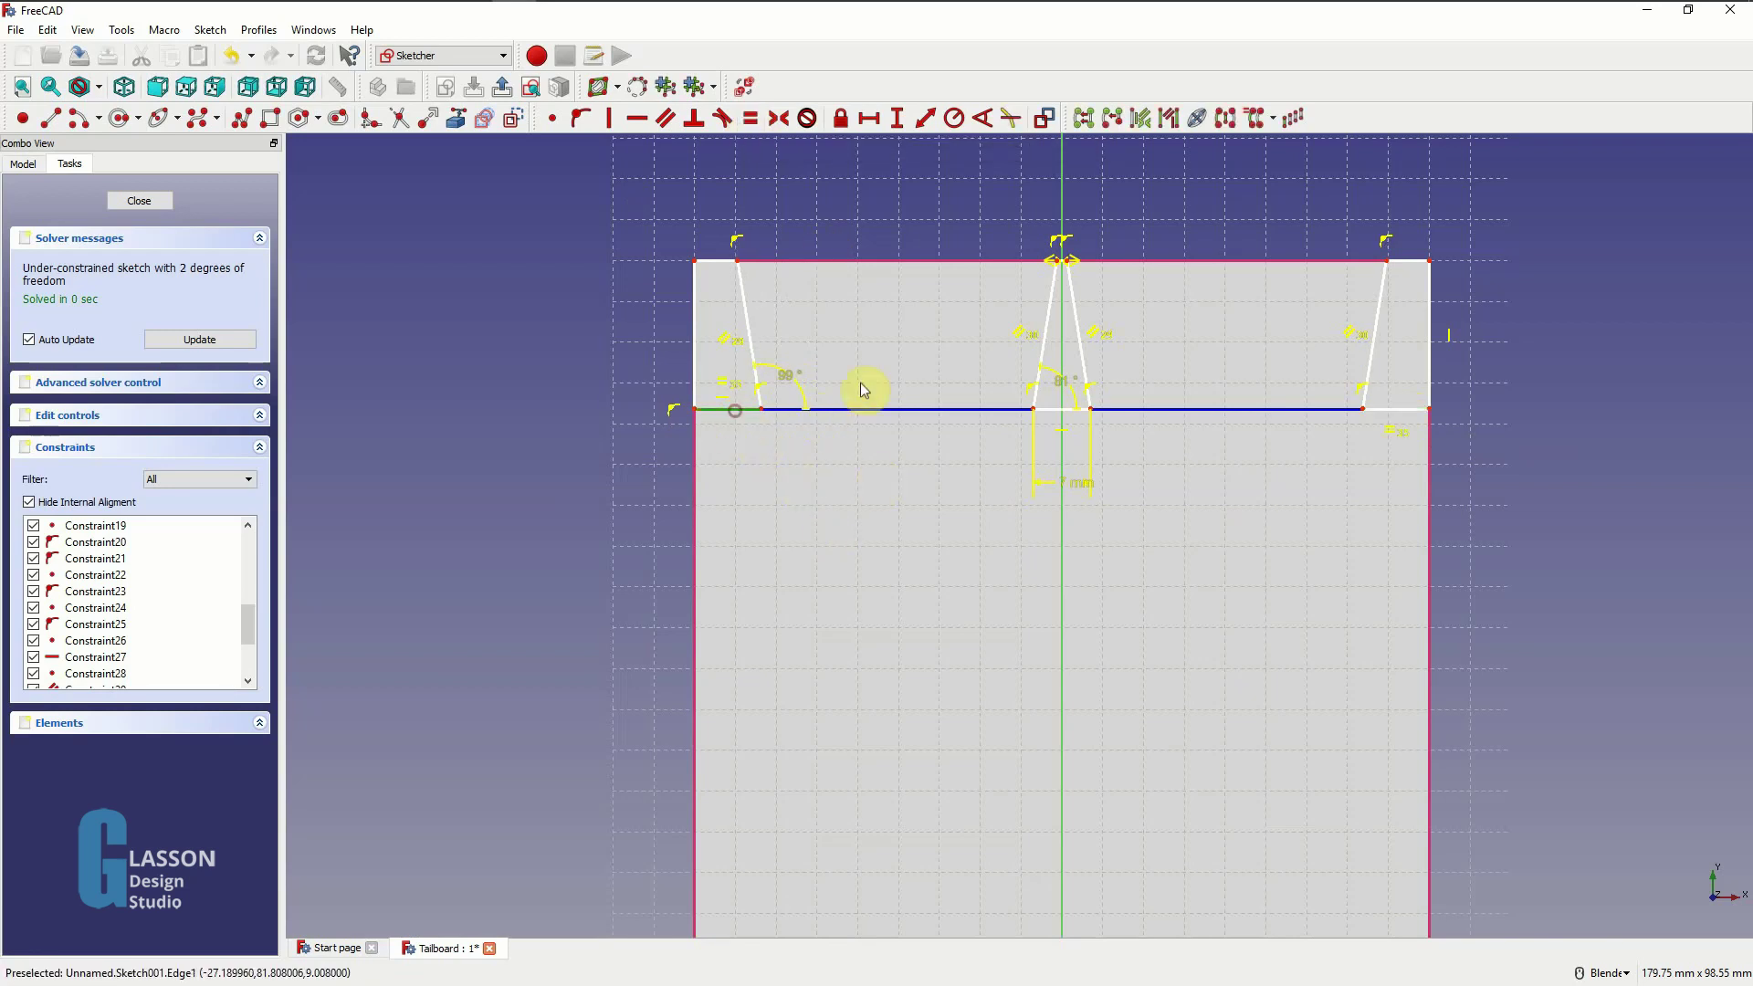
pyautogui.click(869, 121)
pyautogui.write('5')
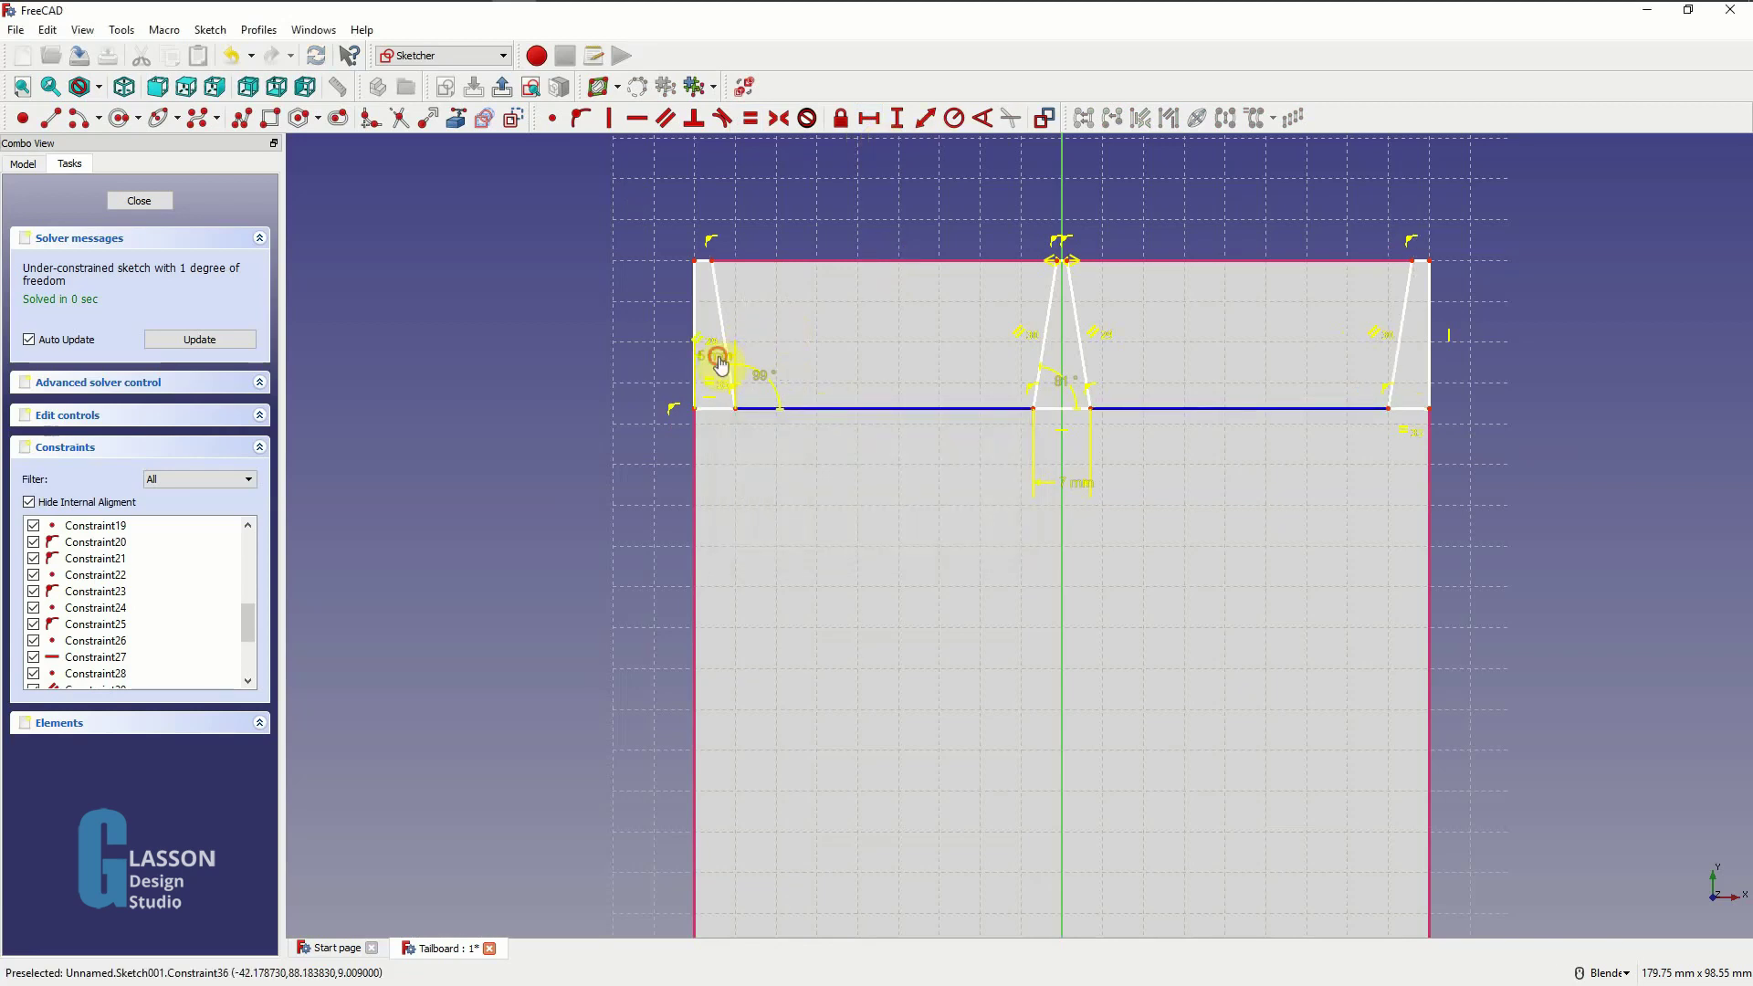
pyautogui.moveTo(717, 366); pyautogui.dragTo(614, 514)
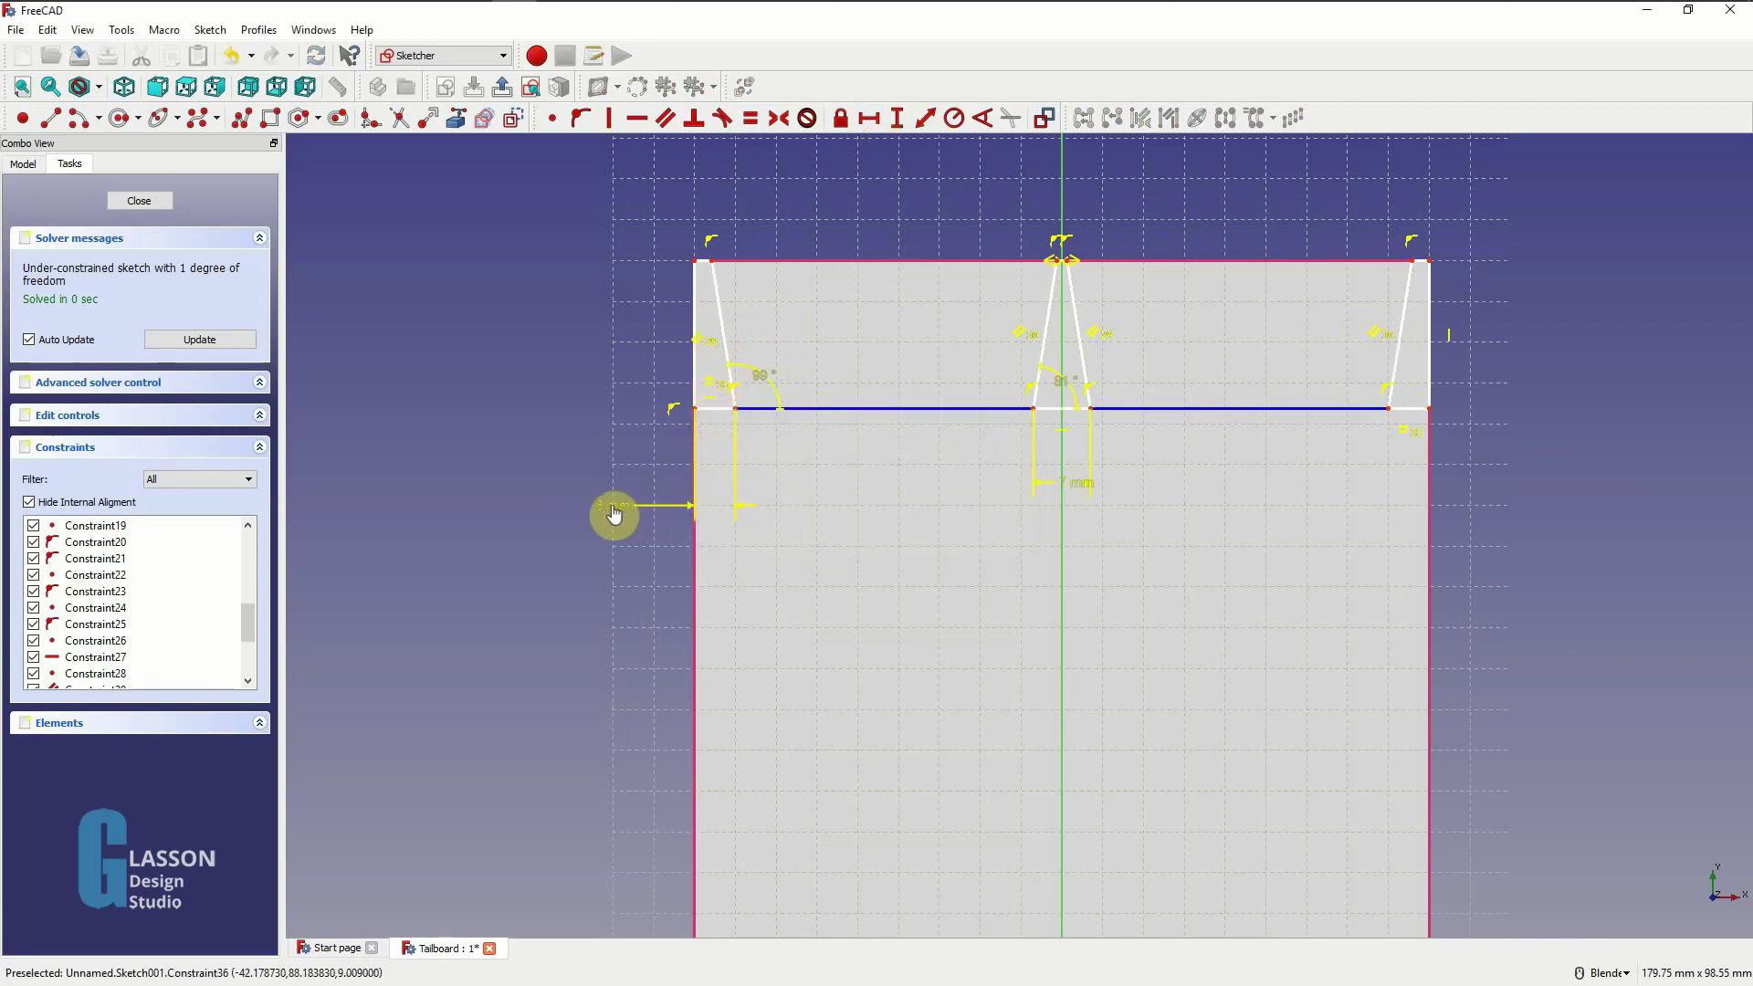
# - Set the left trapezoid's outer edge to a vertical length of 9 mm and close the fully constrained sketch
pyautogui.click(693, 315)
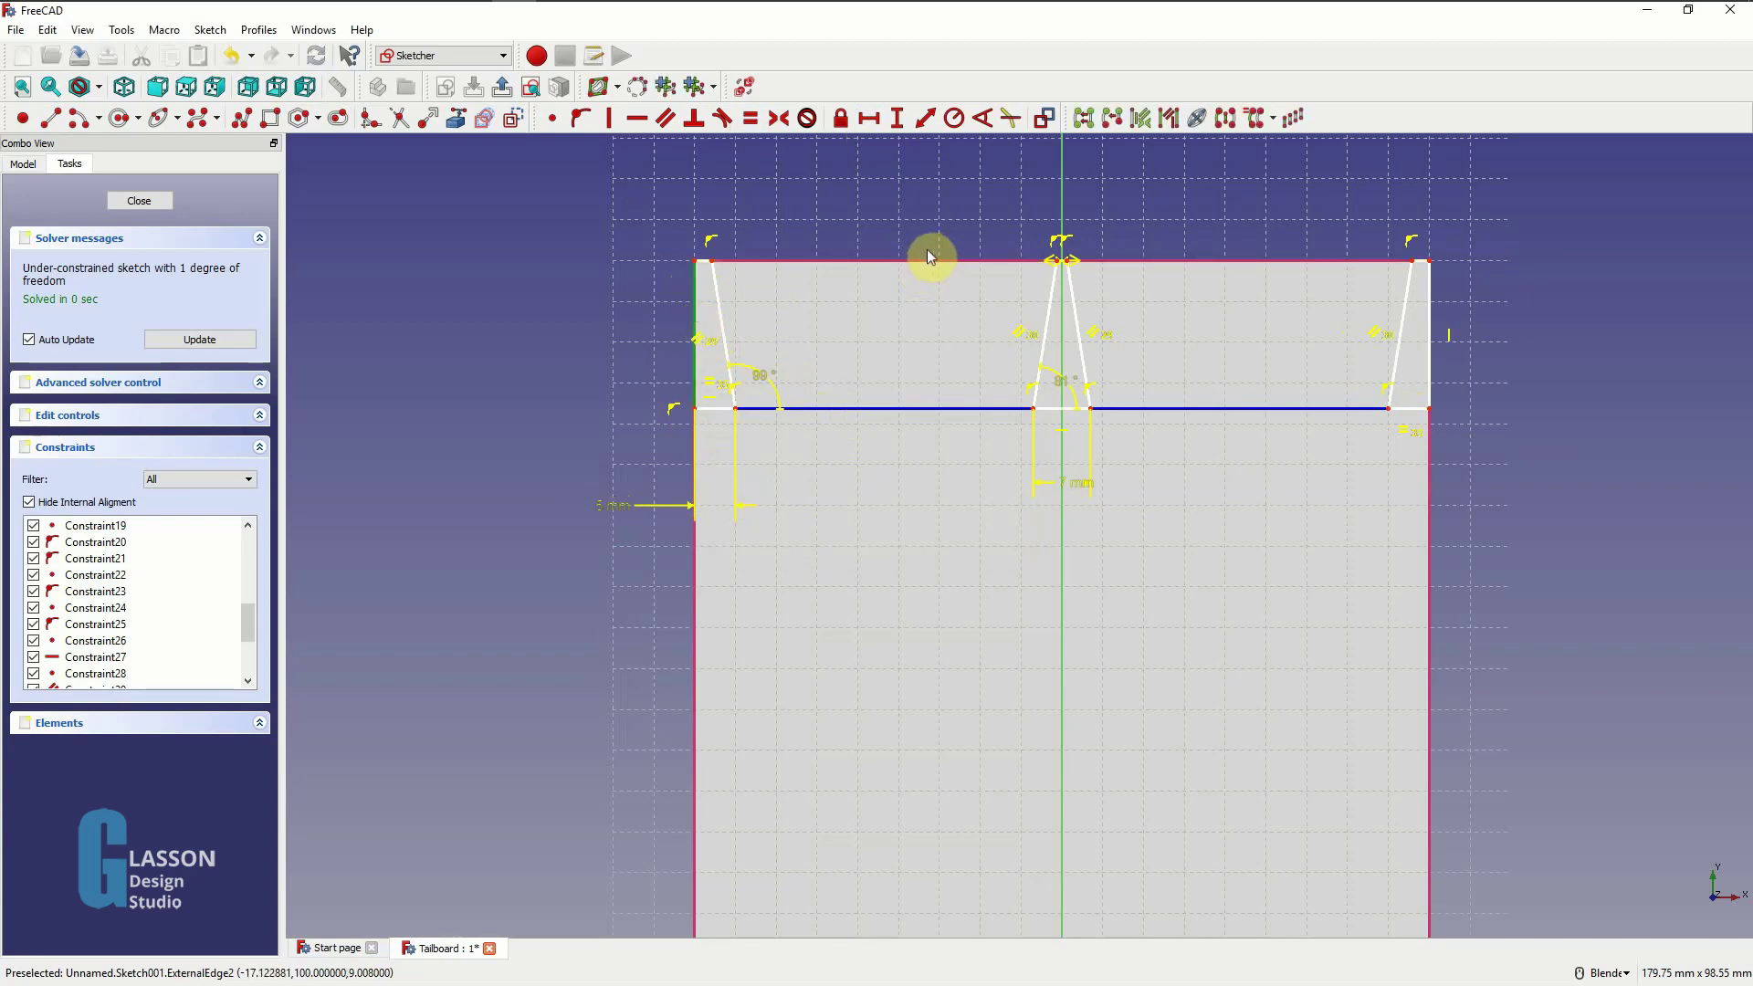
pyautogui.click(899, 124)
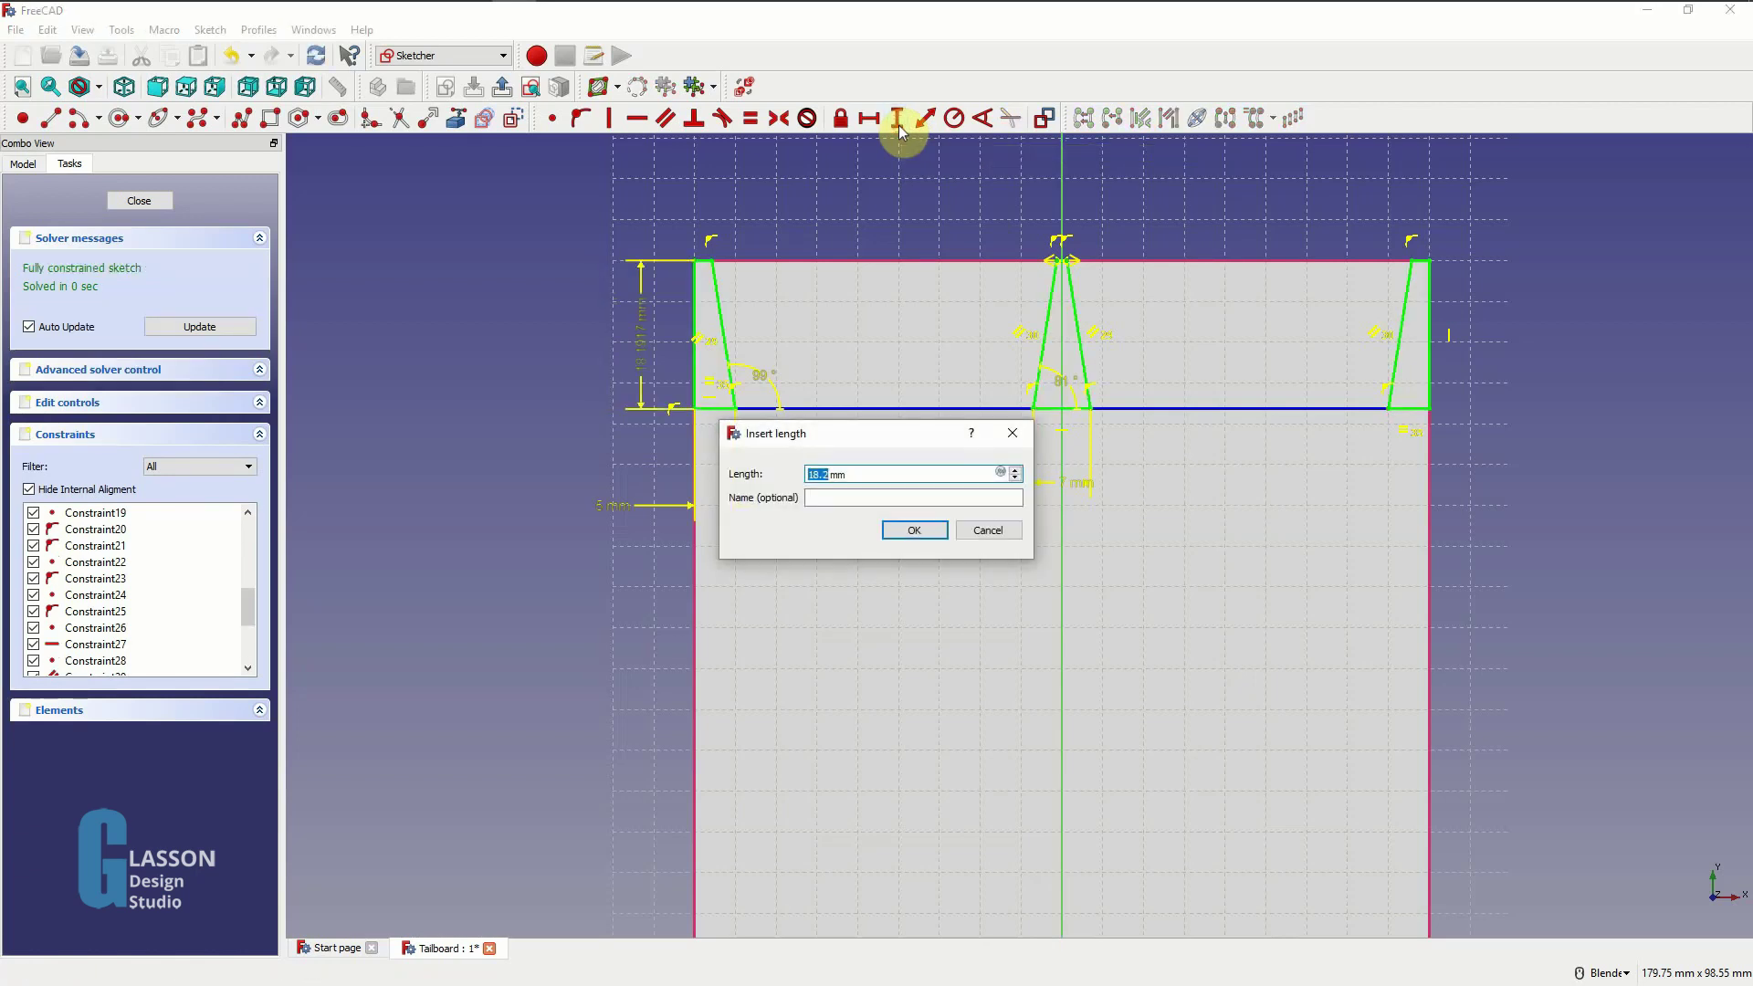
pyautogui.write('9')
pyautogui.press('Return')
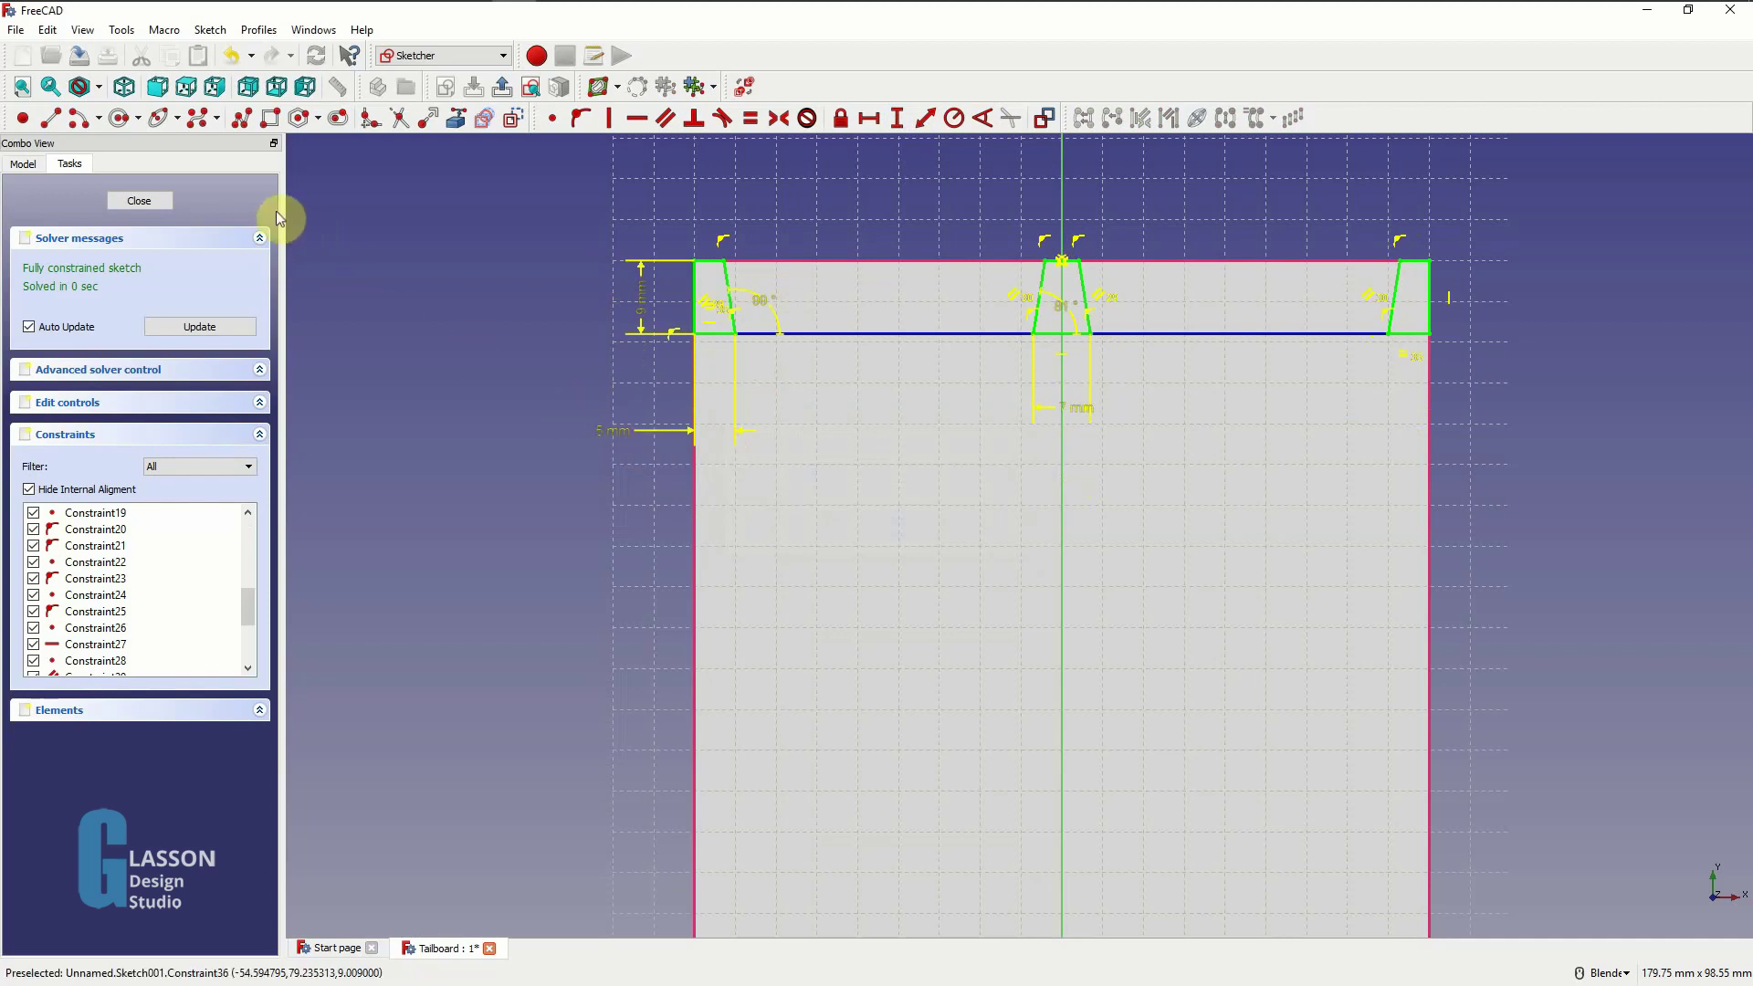
pyautogui.click(138, 201)
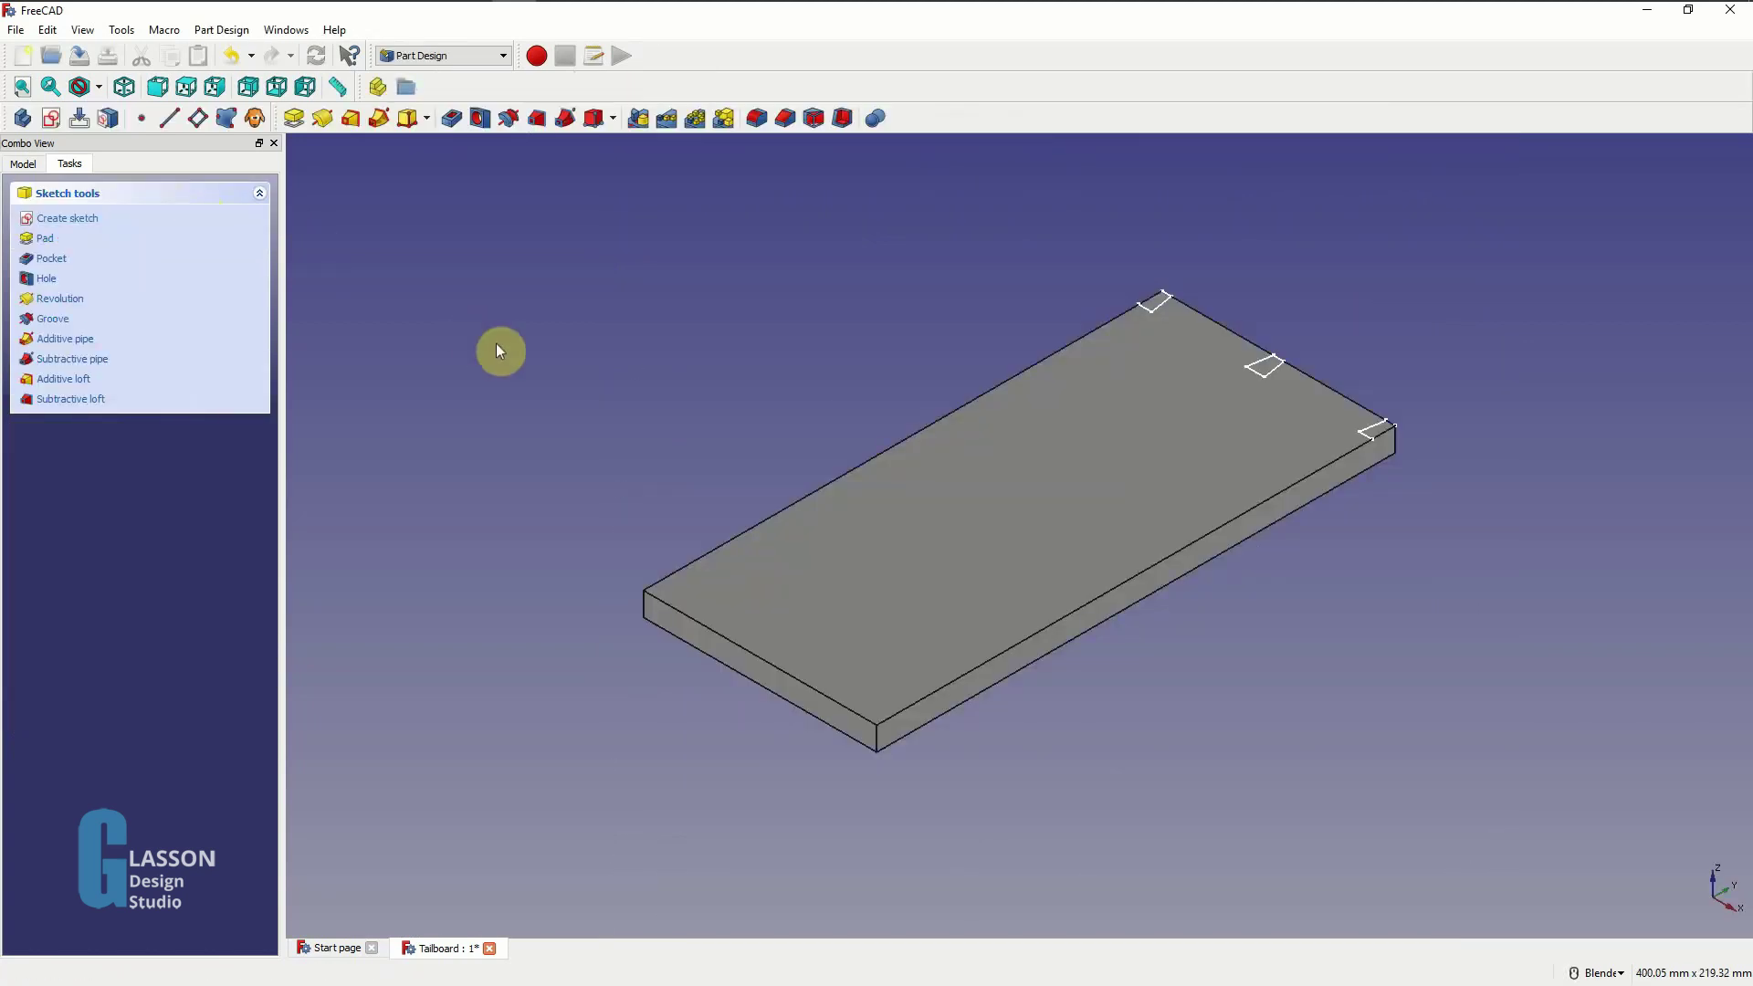
# - Pocket the trapezoid sketch through all of the board to cut the waste between the tails
pyautogui.click(453, 119)
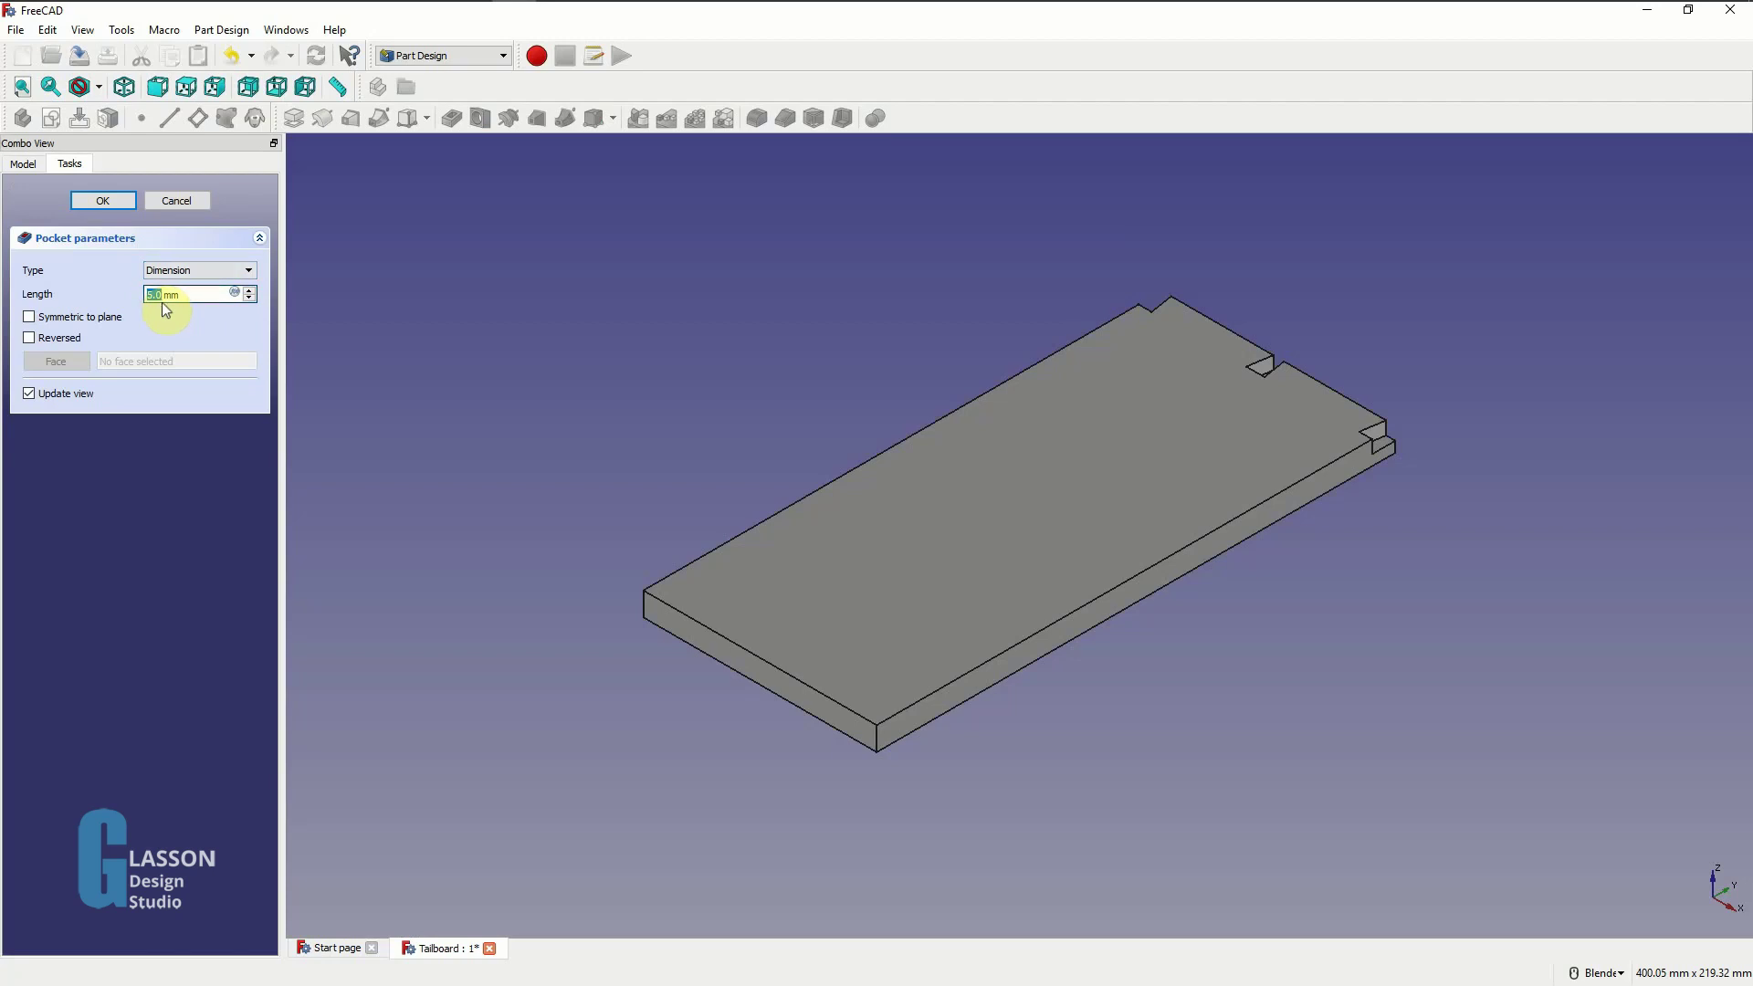
pyautogui.click(179, 271)
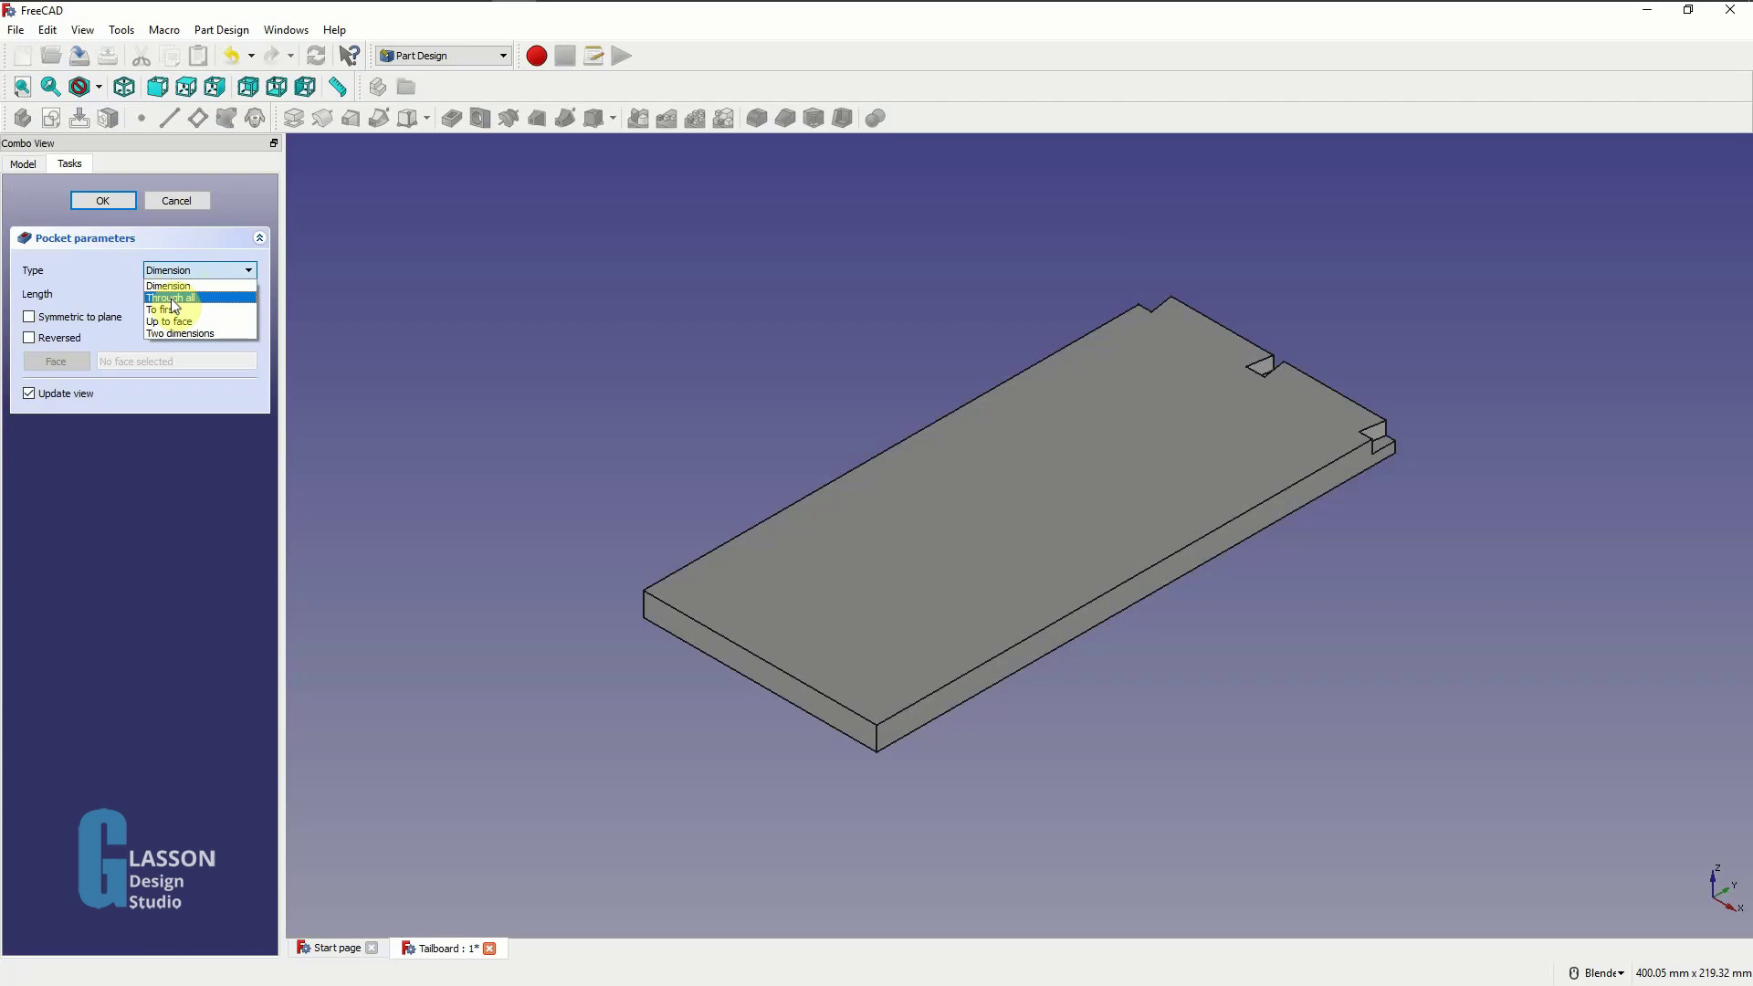
pyautogui.click(172, 298)
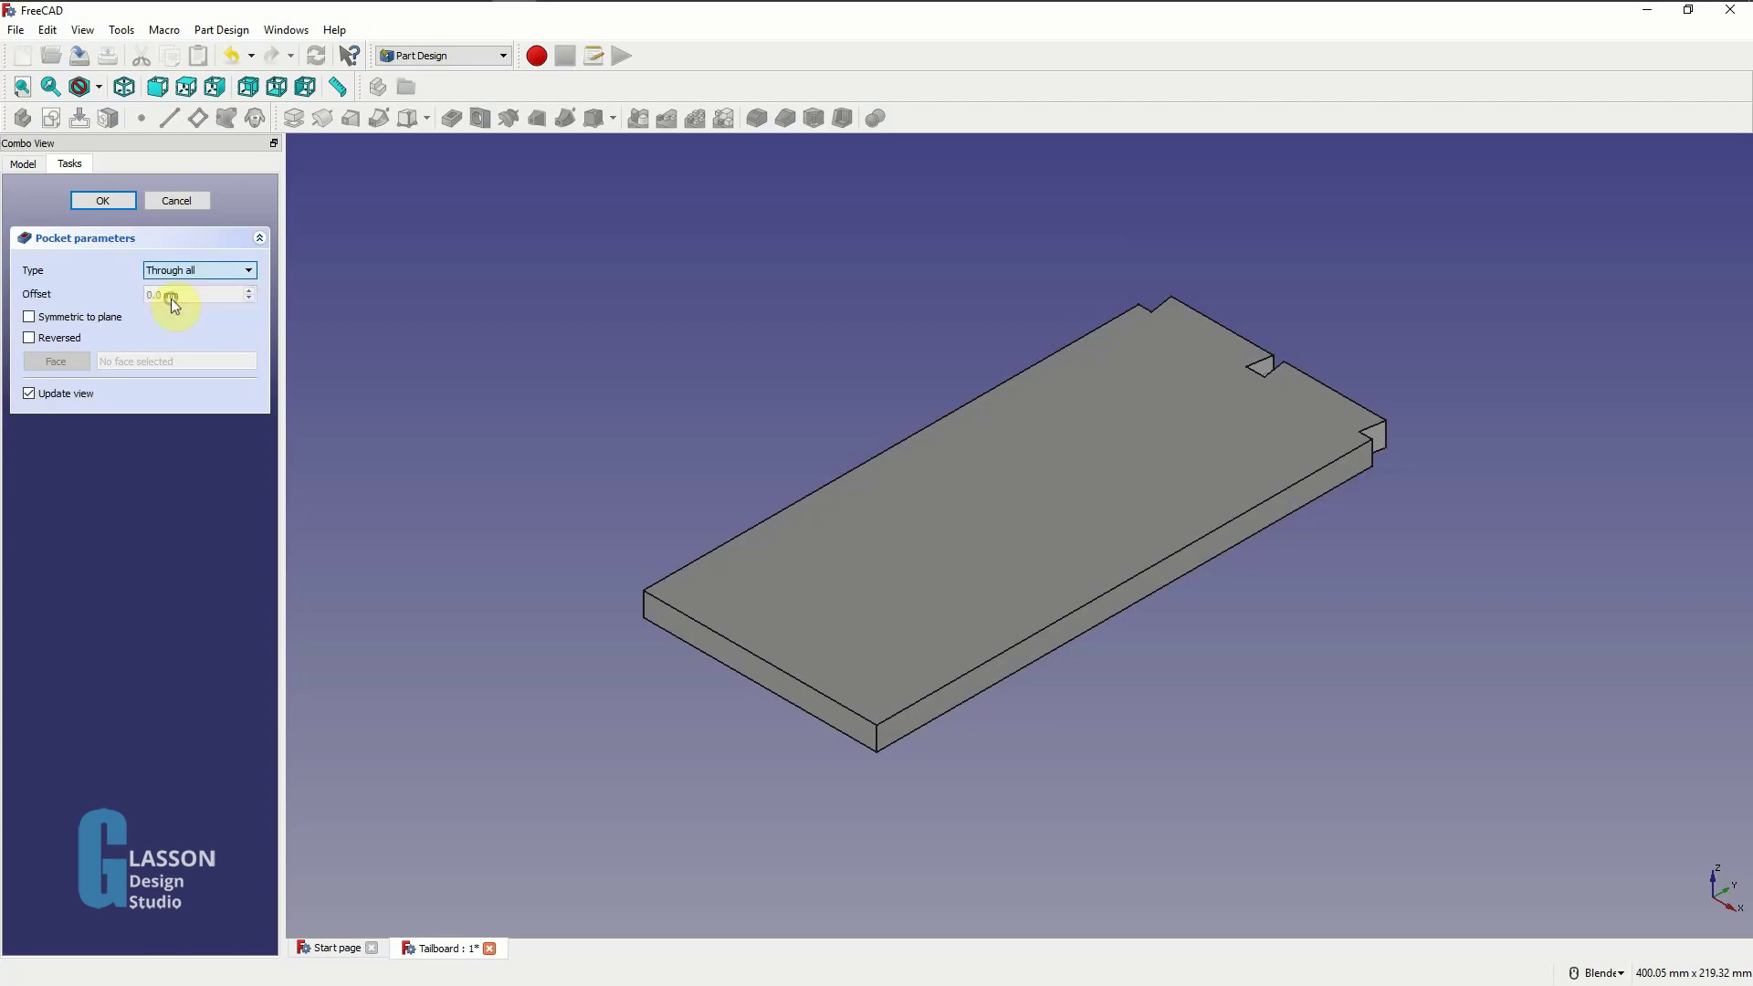
pyautogui.click(100, 201)
# - Set the tailboard body's shape color to the light purple basic color (170, 170, 255) and save the document
pyautogui.click(23, 163)
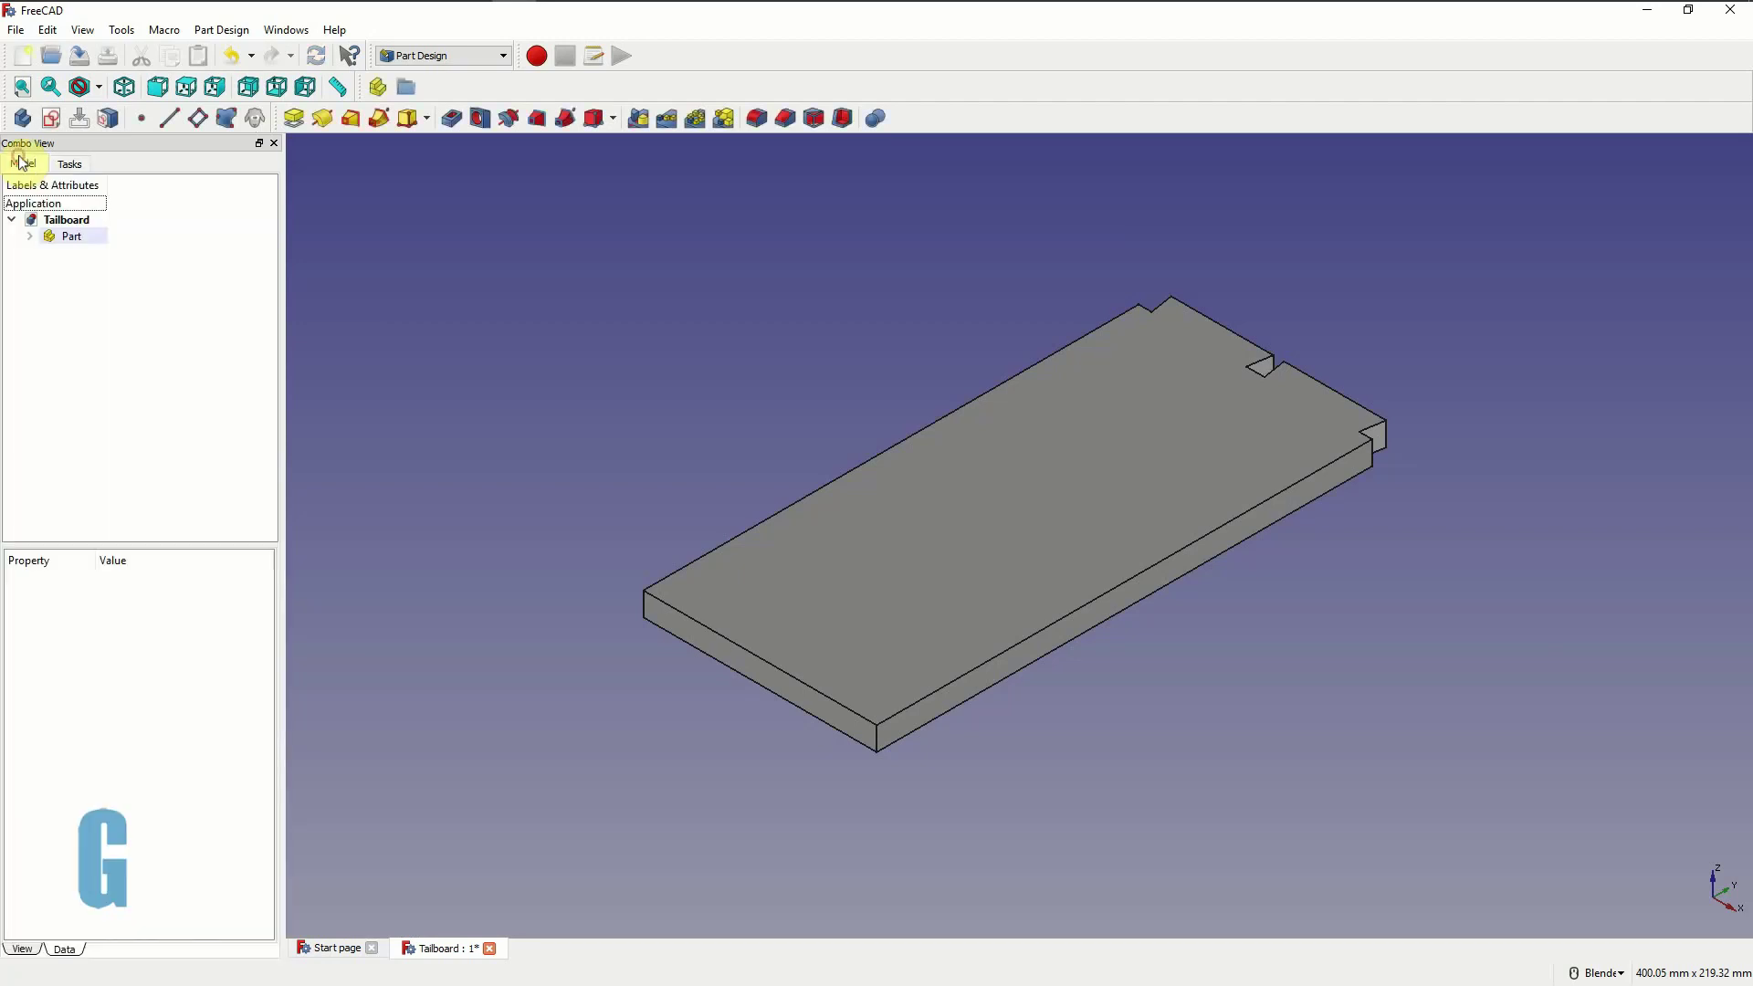
pyautogui.click(30, 237)
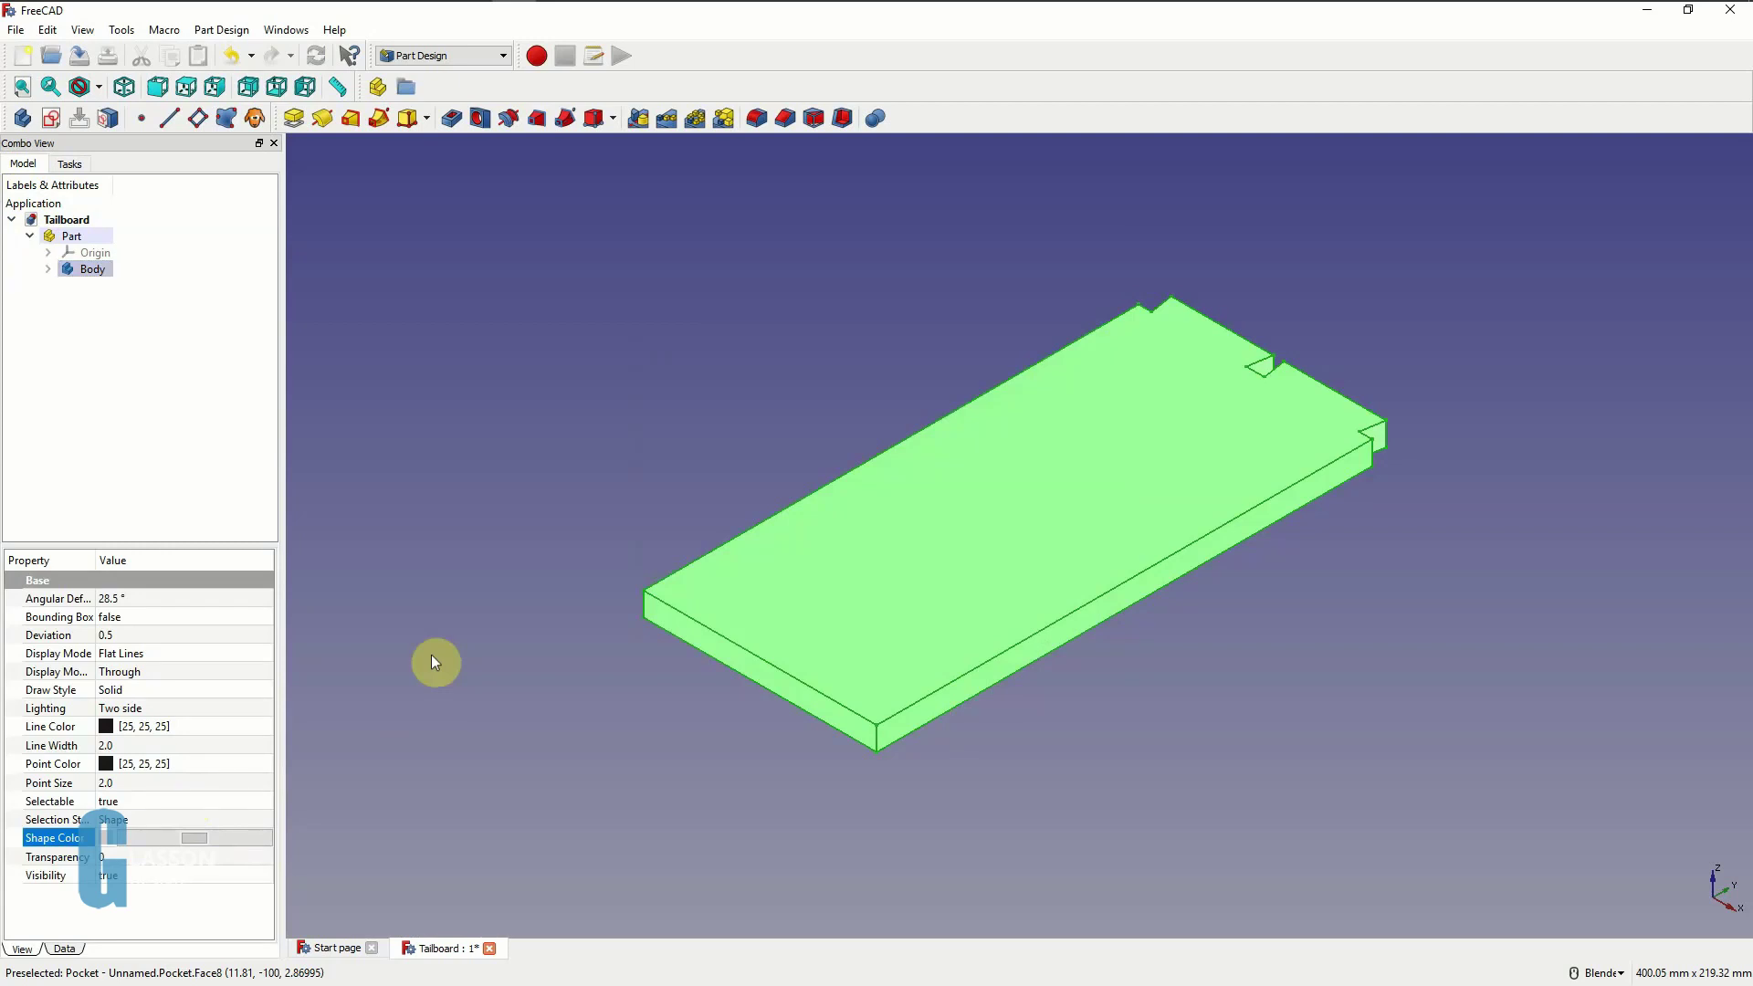
pyautogui.click(200, 836)
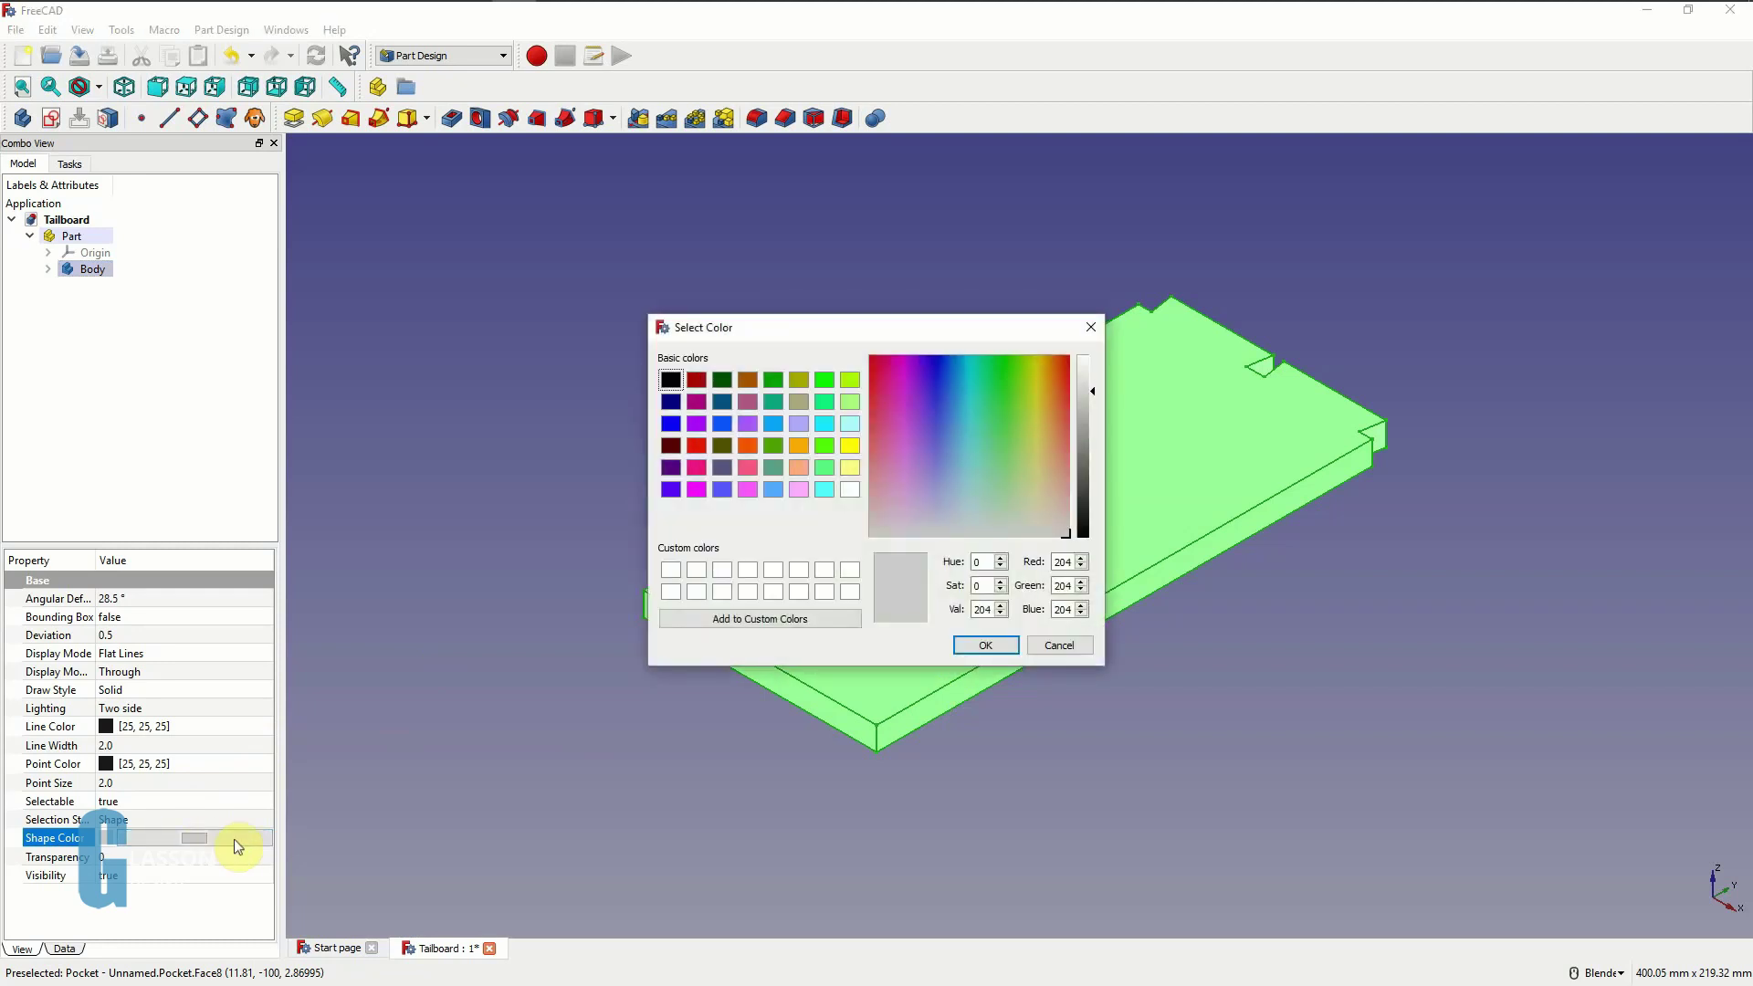
pyautogui.click(802, 425)
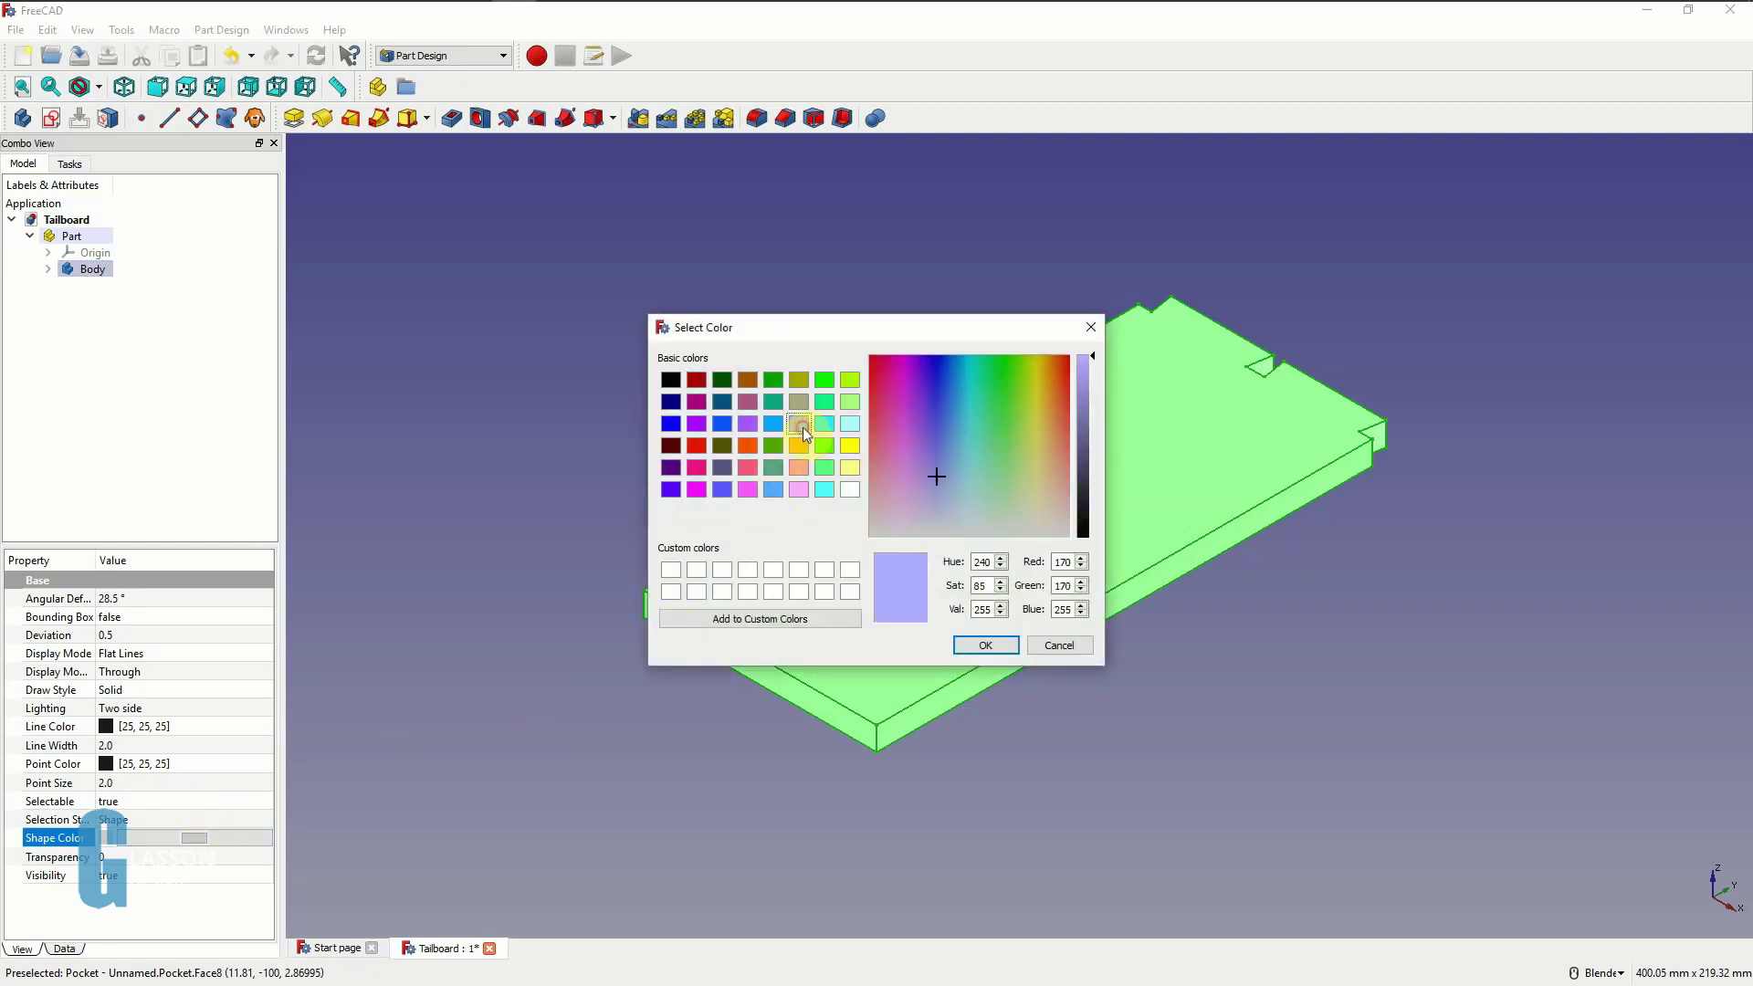
pyautogui.click(997, 651)
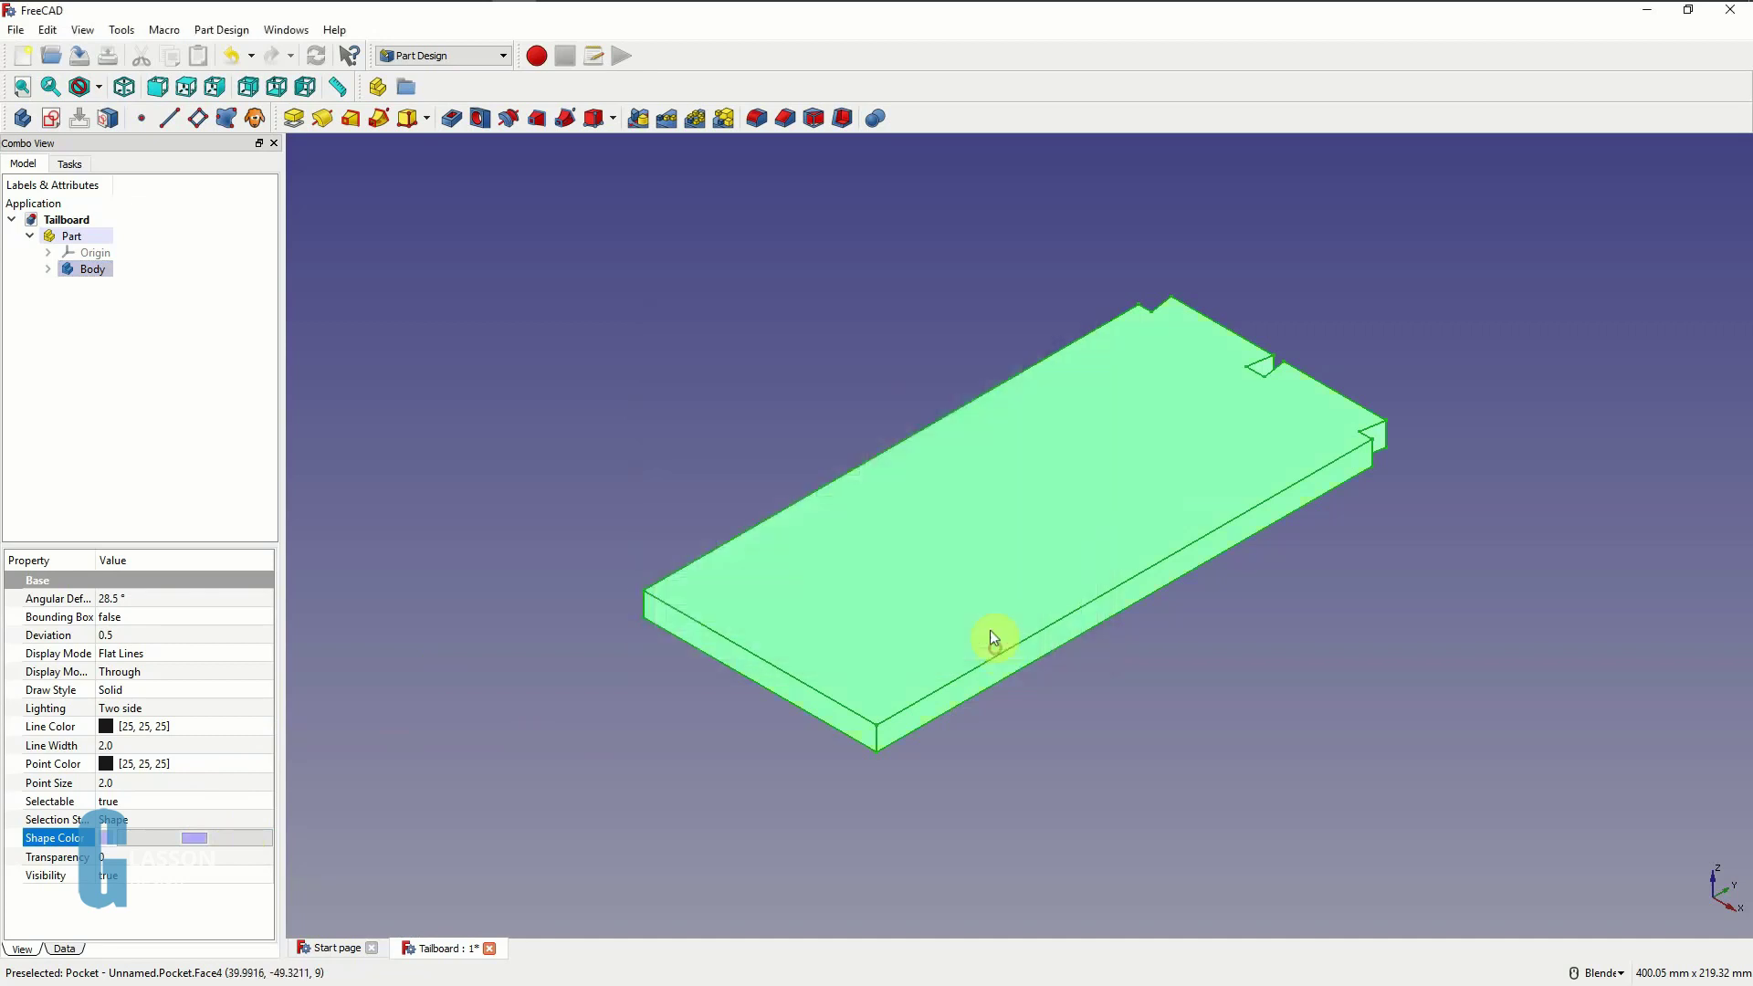
pyautogui.click(691, 705)
pyautogui.hotkey('ctrl', 's')
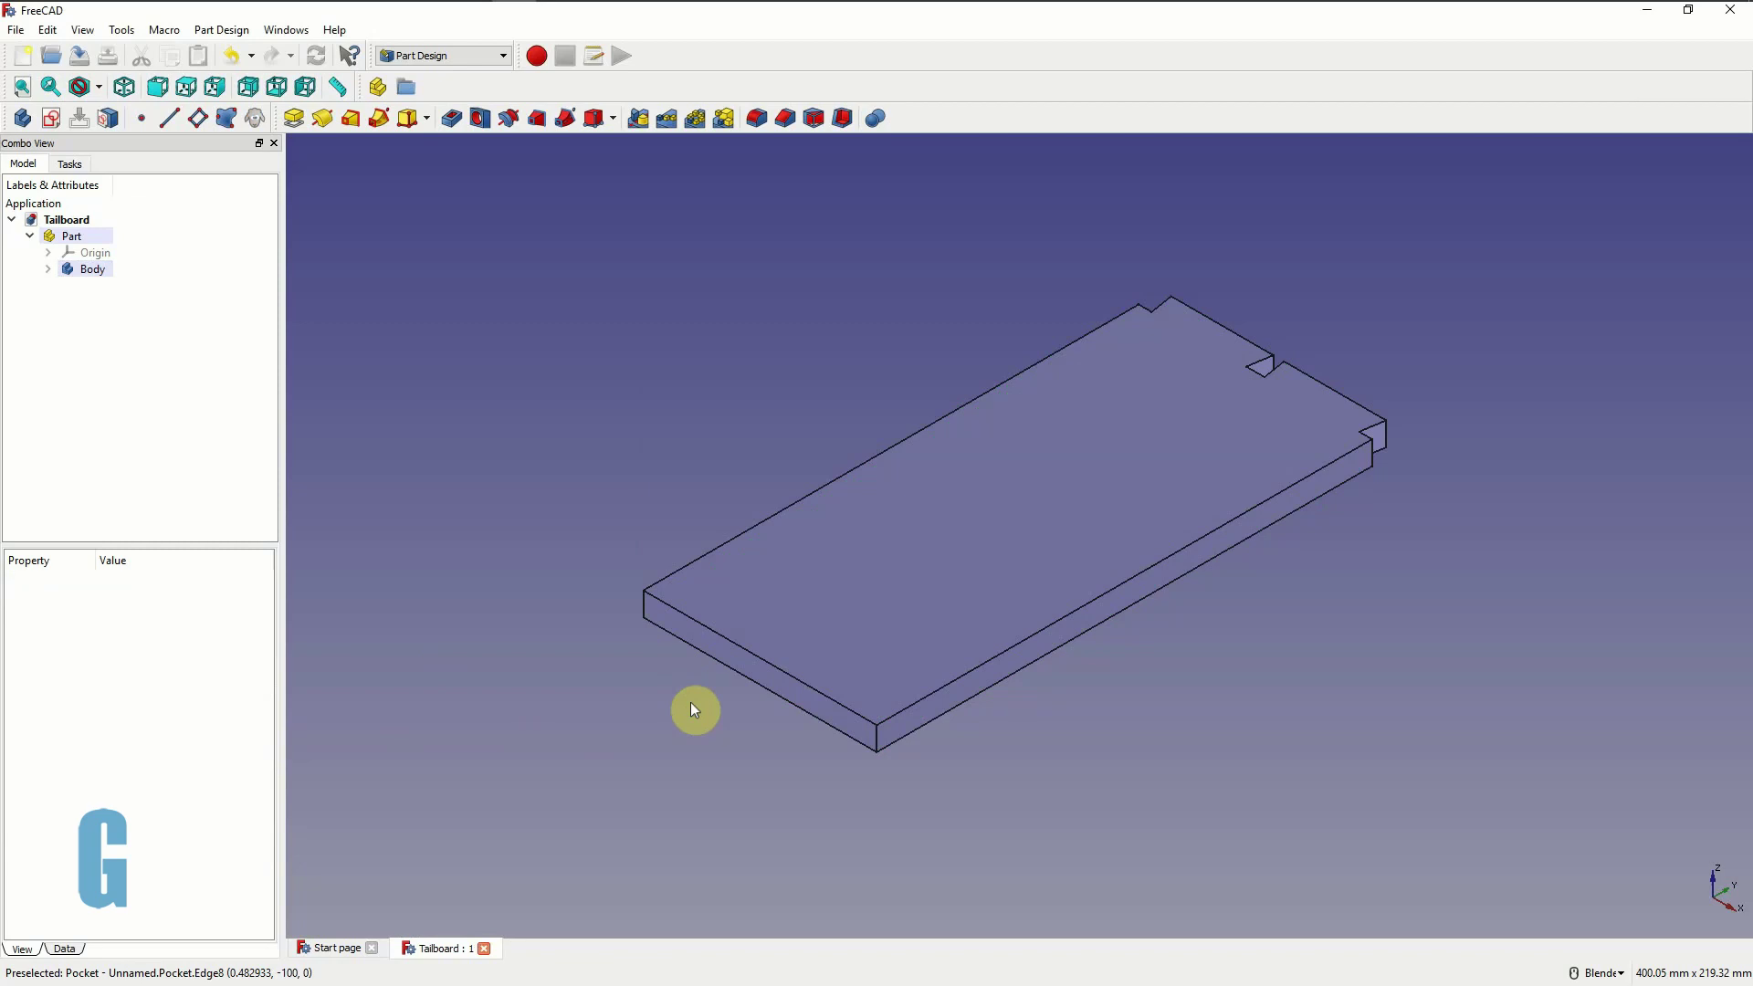
# - Create a new document with a new part in it and start a sketch on its XY base plane
pyautogui.click(11, 220)
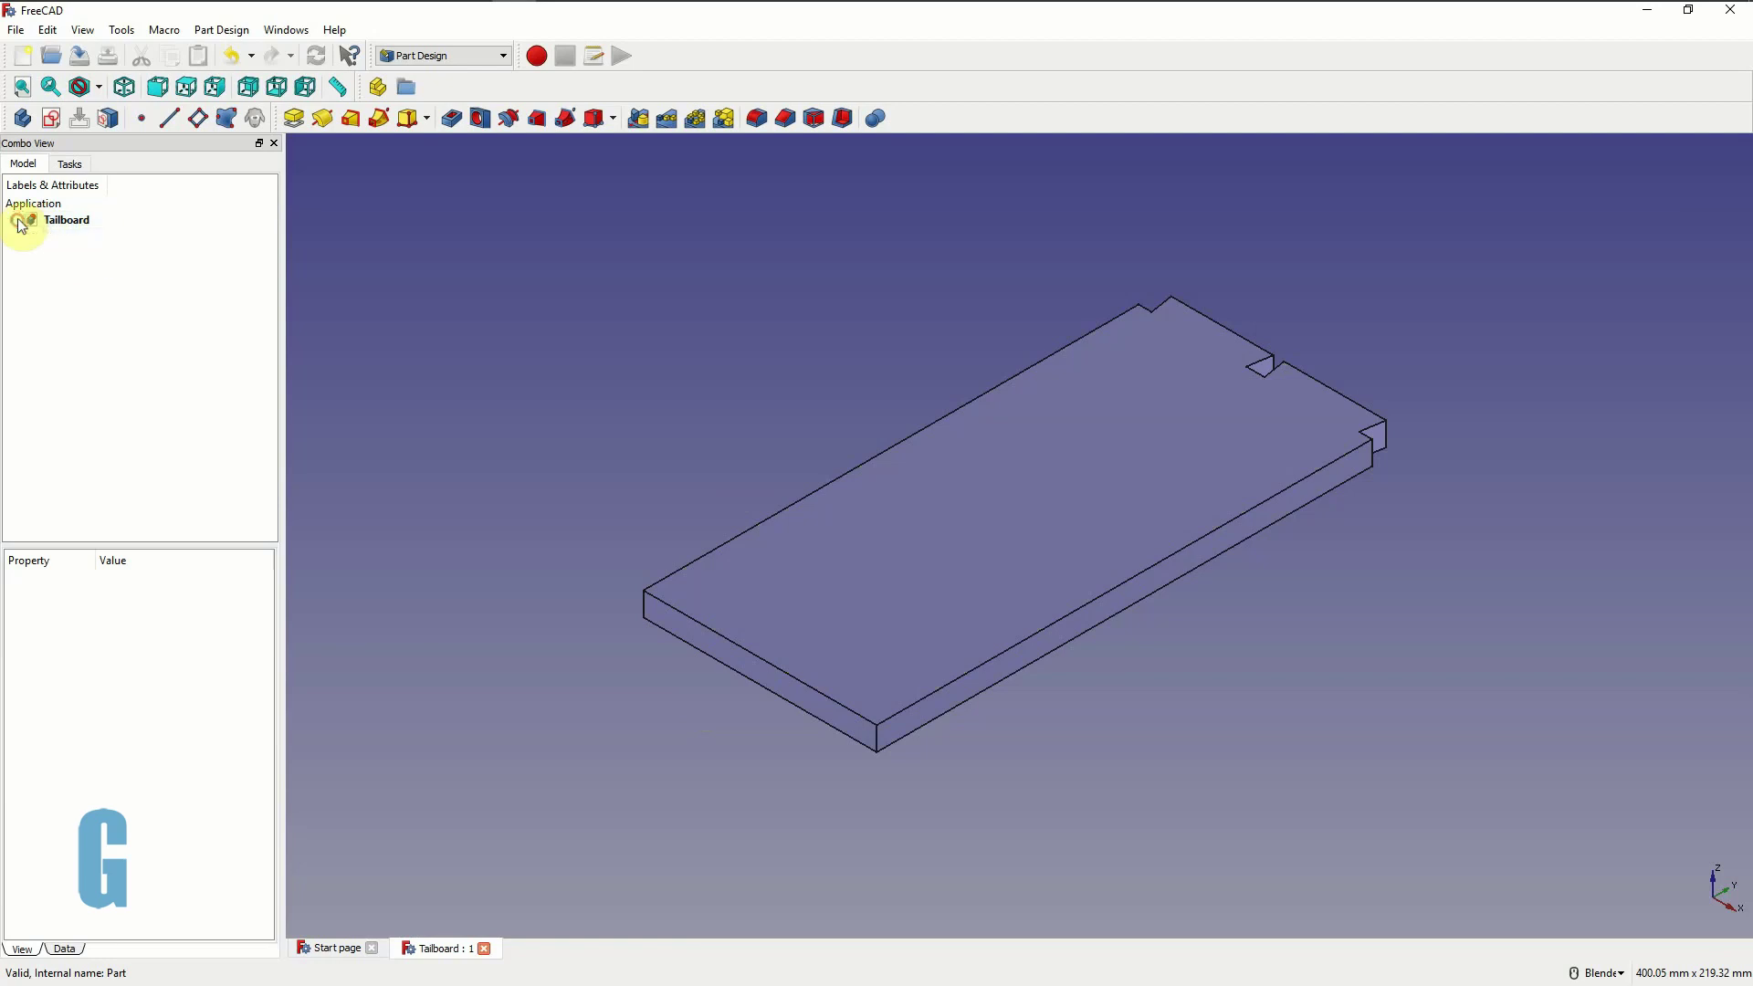
pyautogui.click(25, 59)
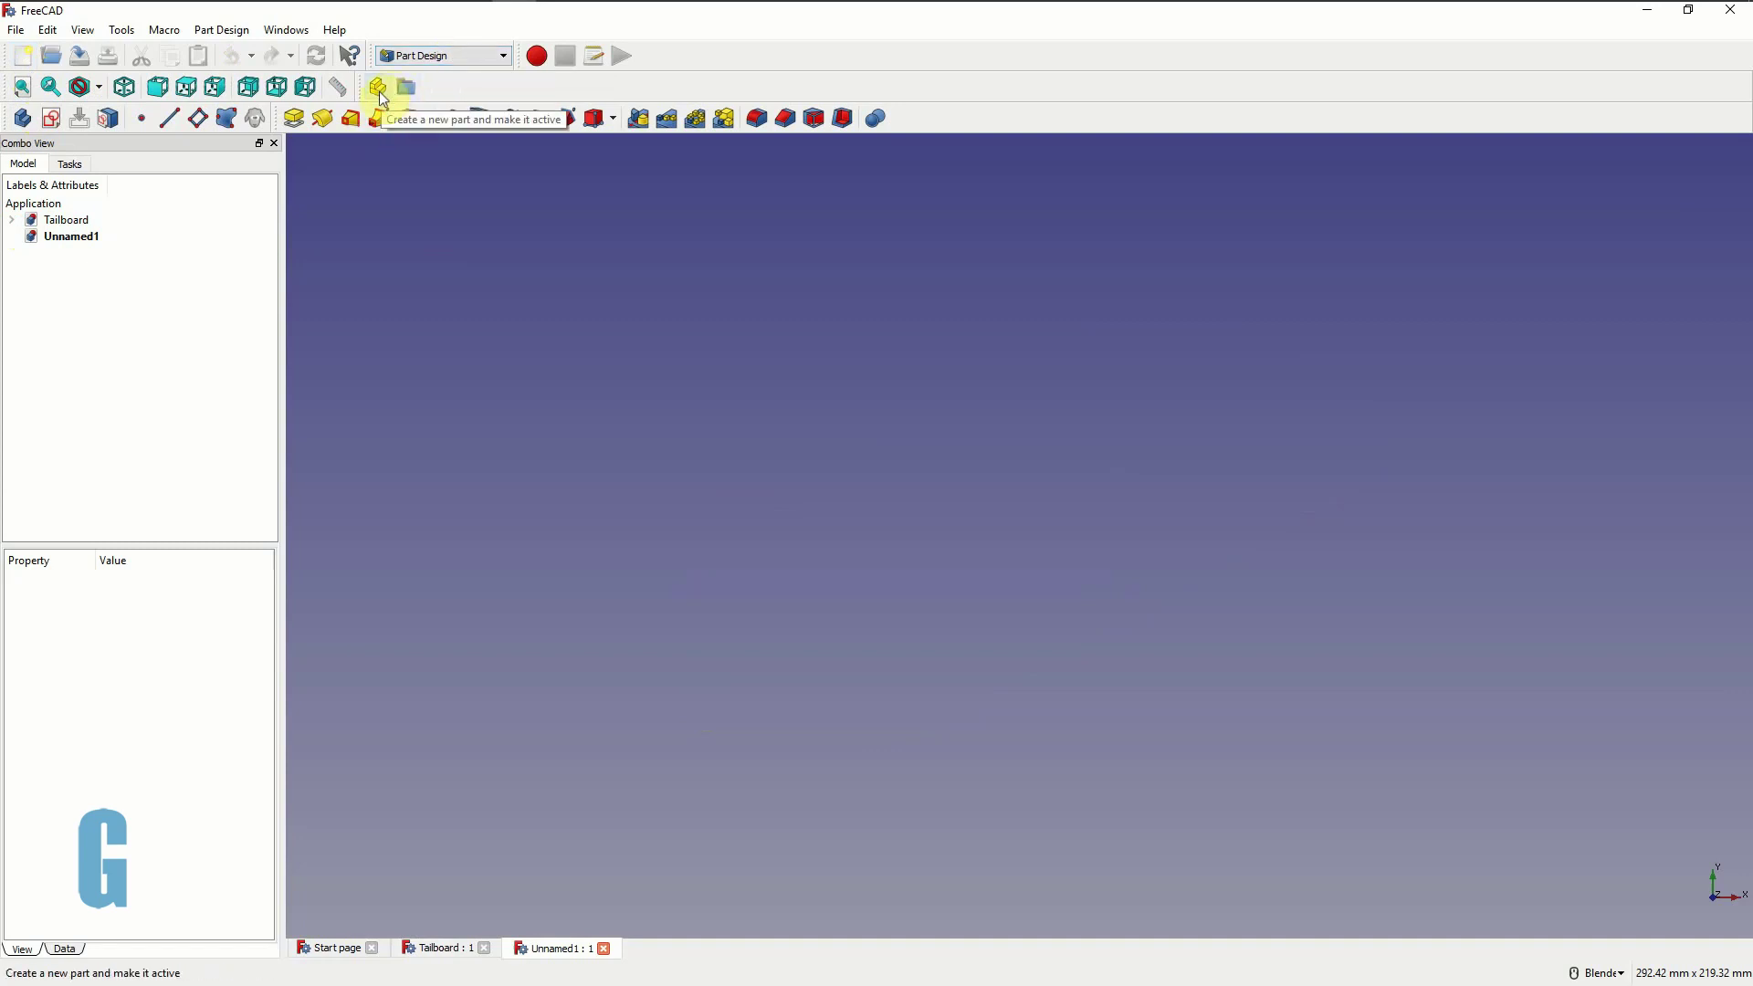
pyautogui.click(379, 89)
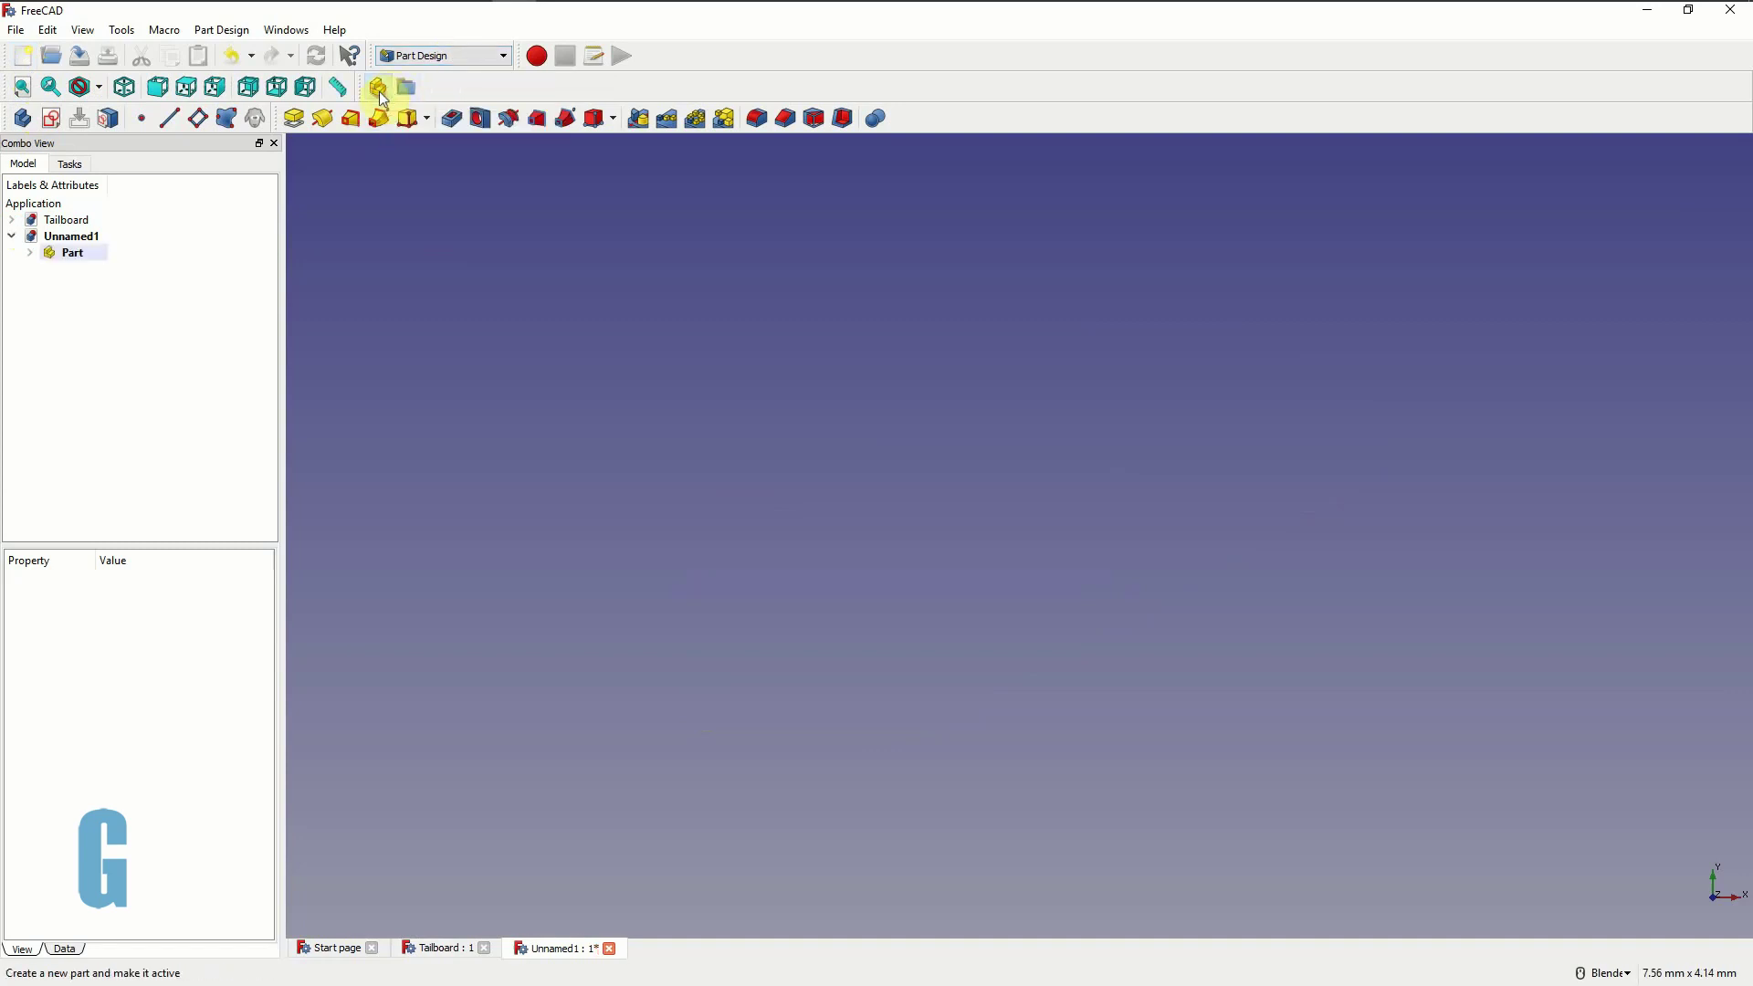
pyautogui.click(51, 119)
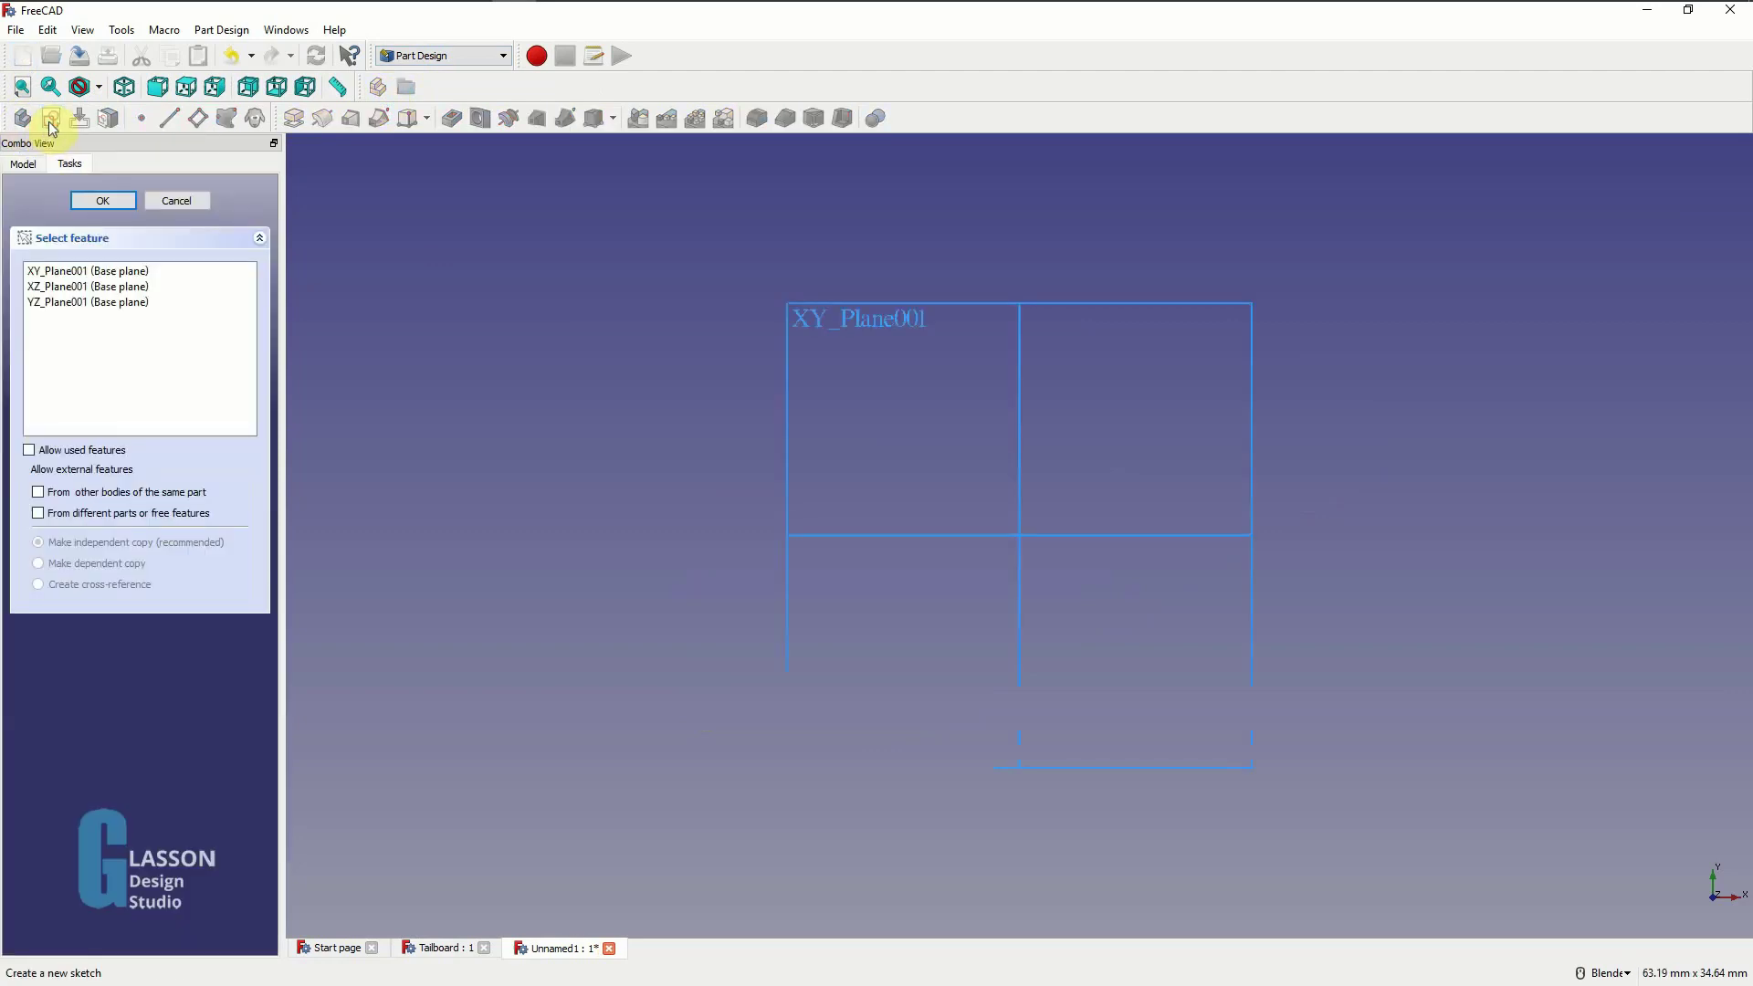
pyautogui.click(57, 272)
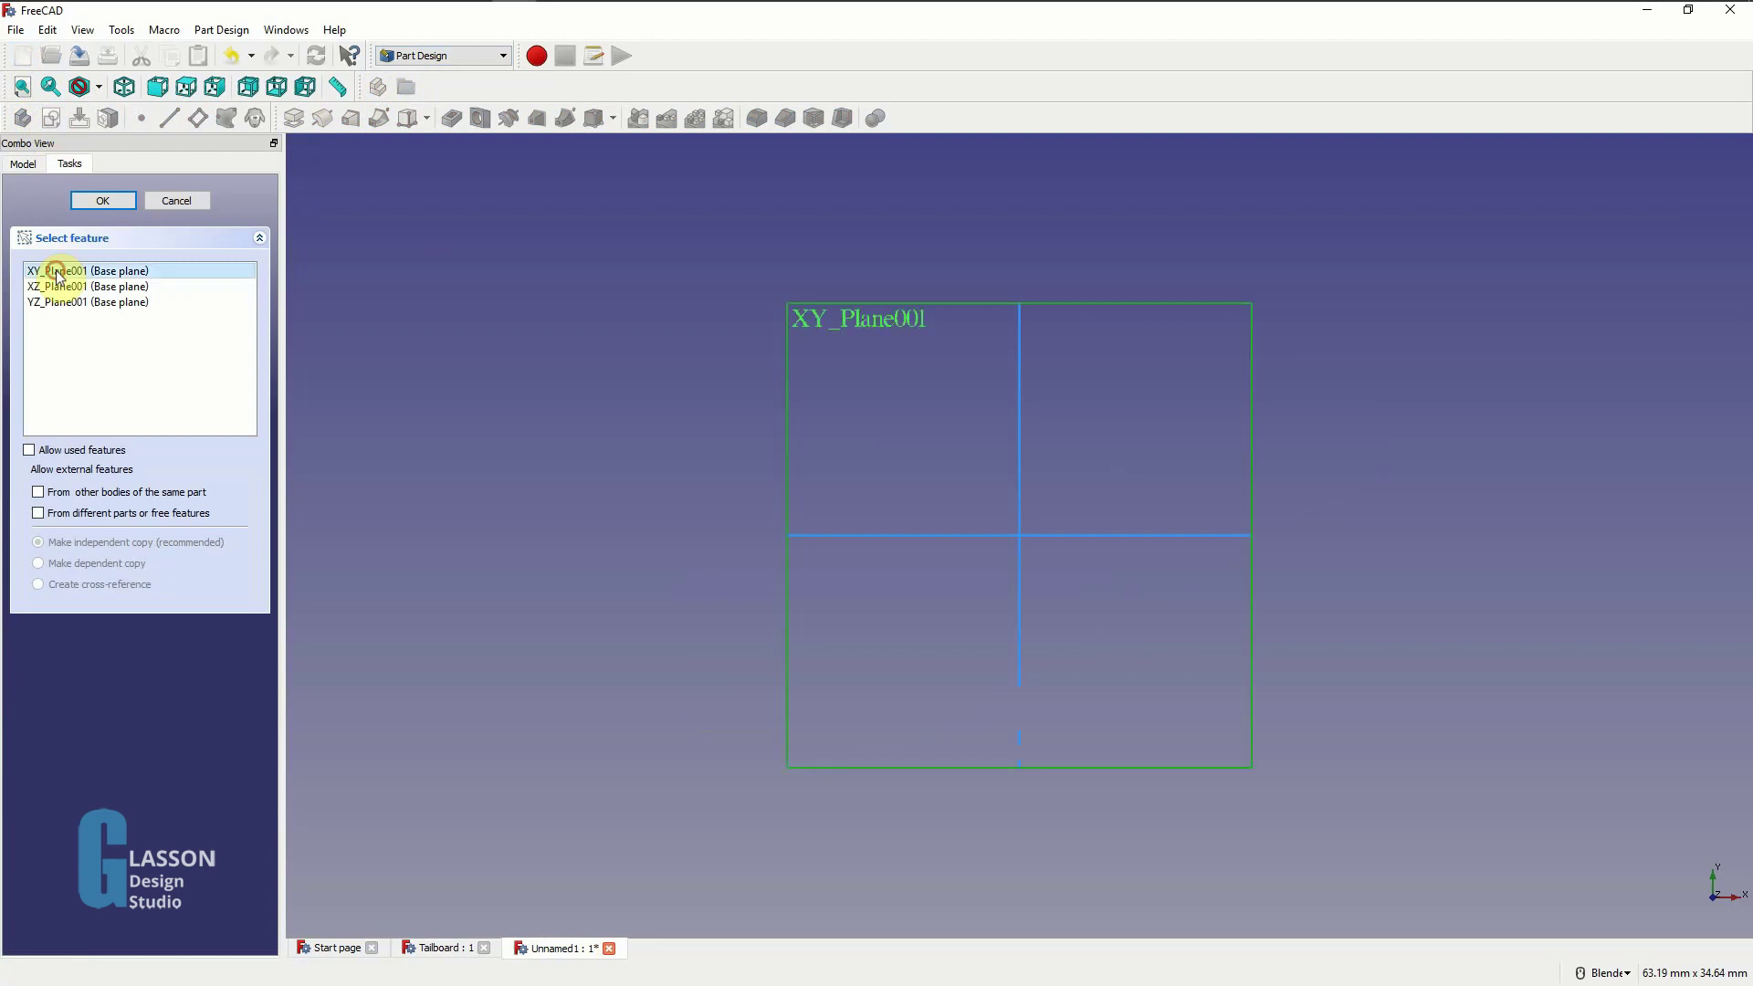
pyautogui.click(91, 202)
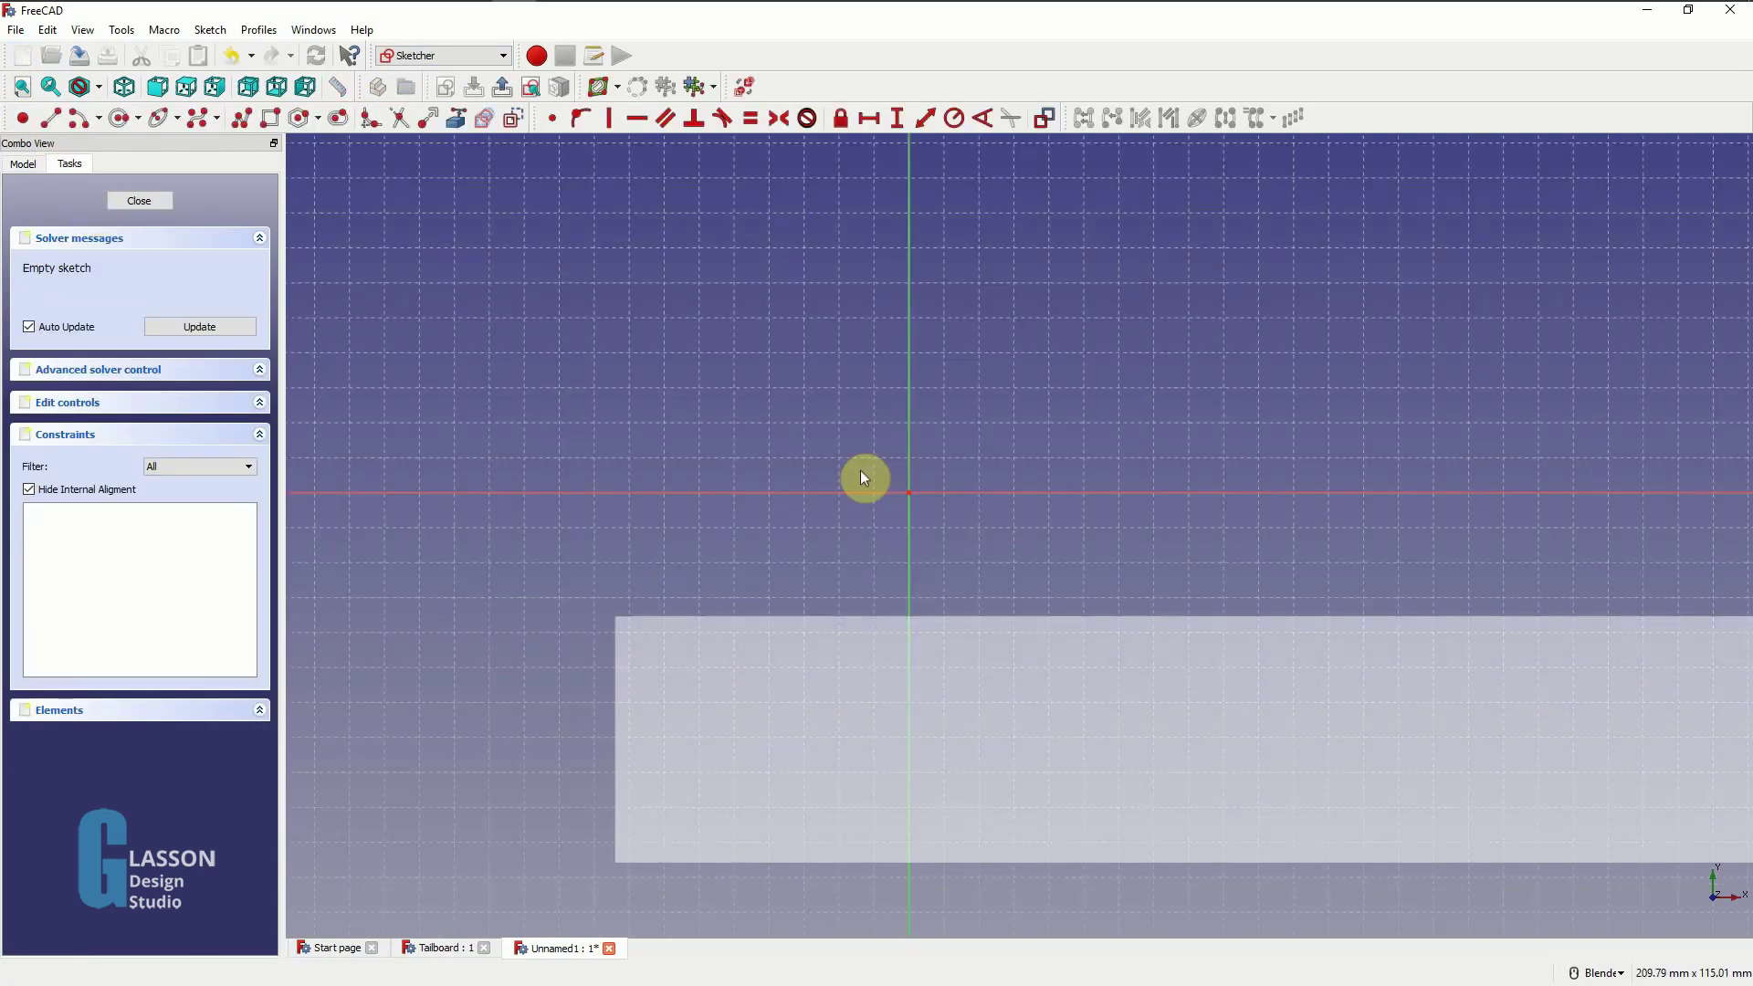
# - Sketch an upright rectangle about 27 by 57 mm around the origin
pyautogui.click(302, 124)
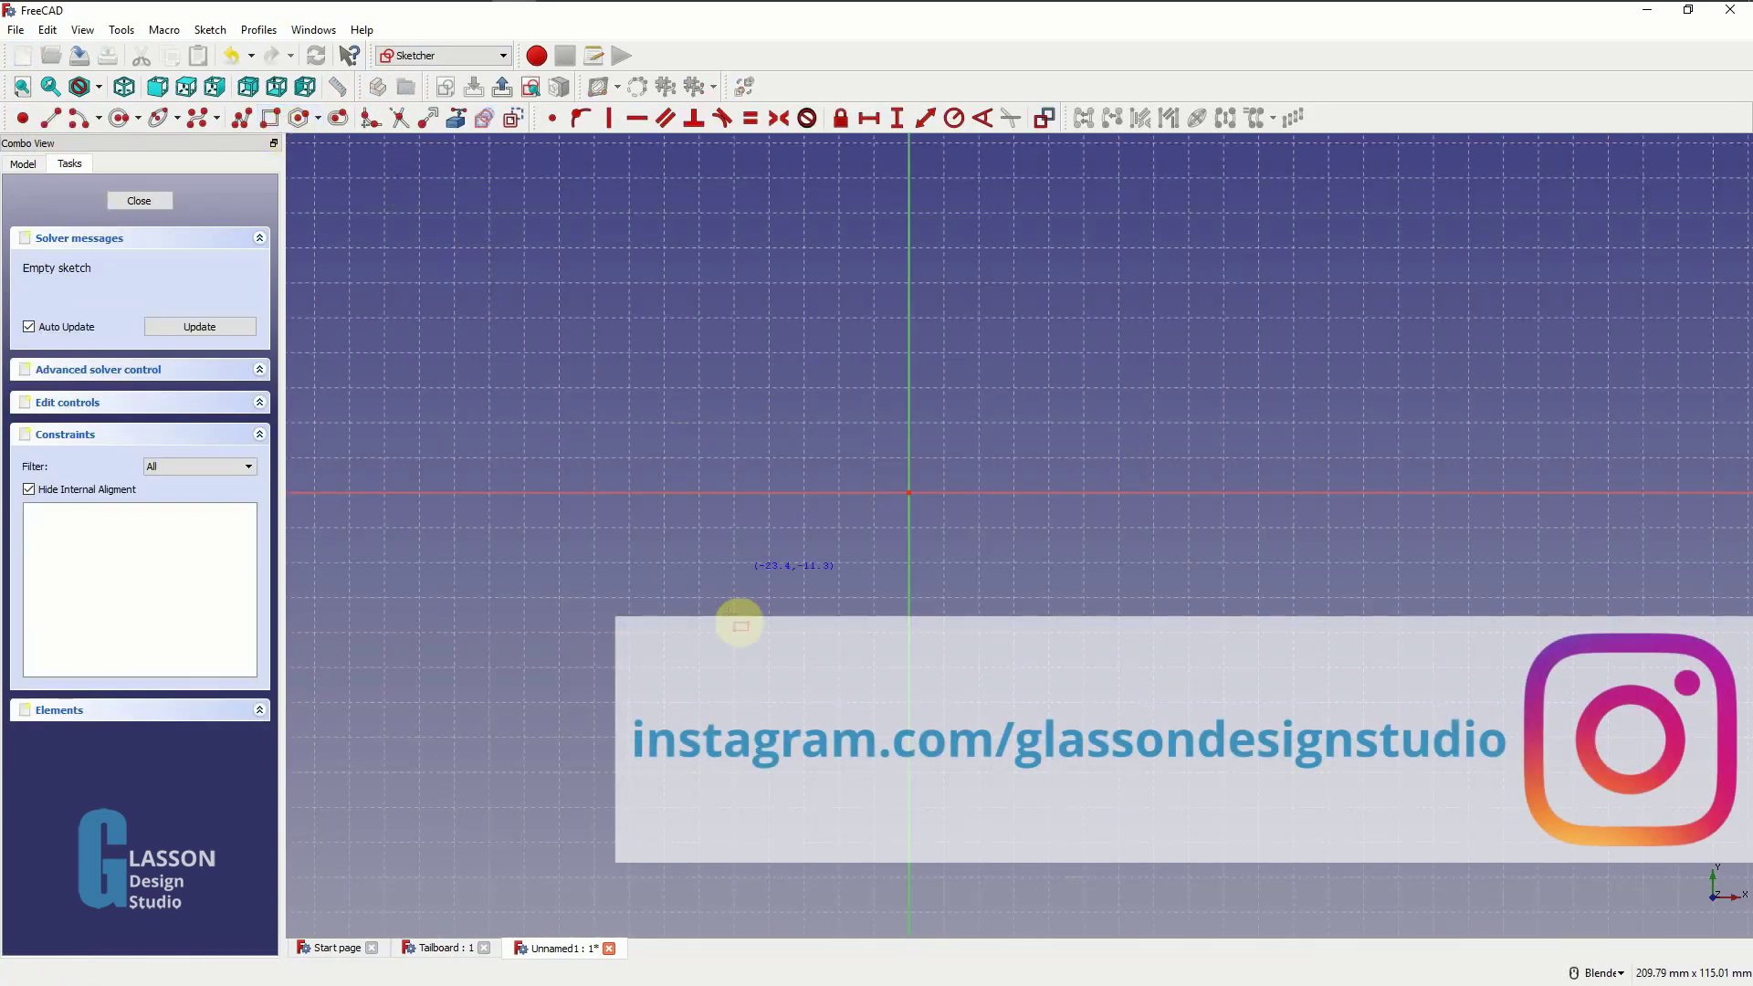
pyautogui.click(822, 701)
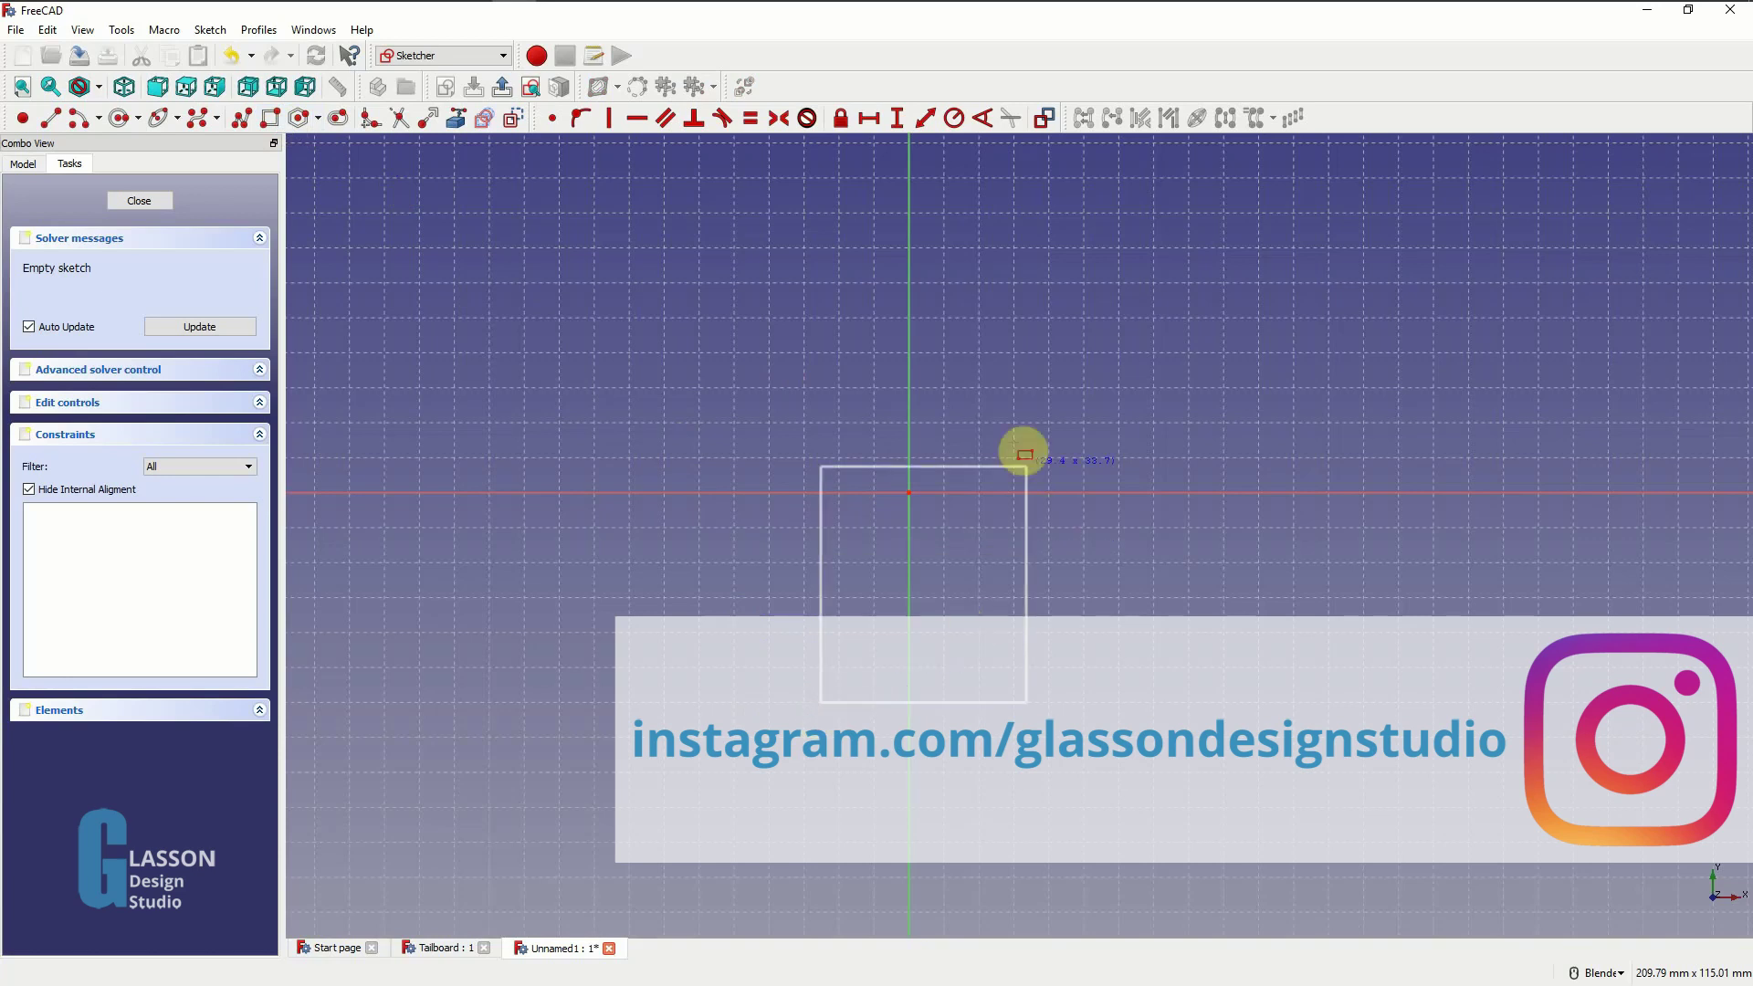
pyautogui.click(1006, 302)
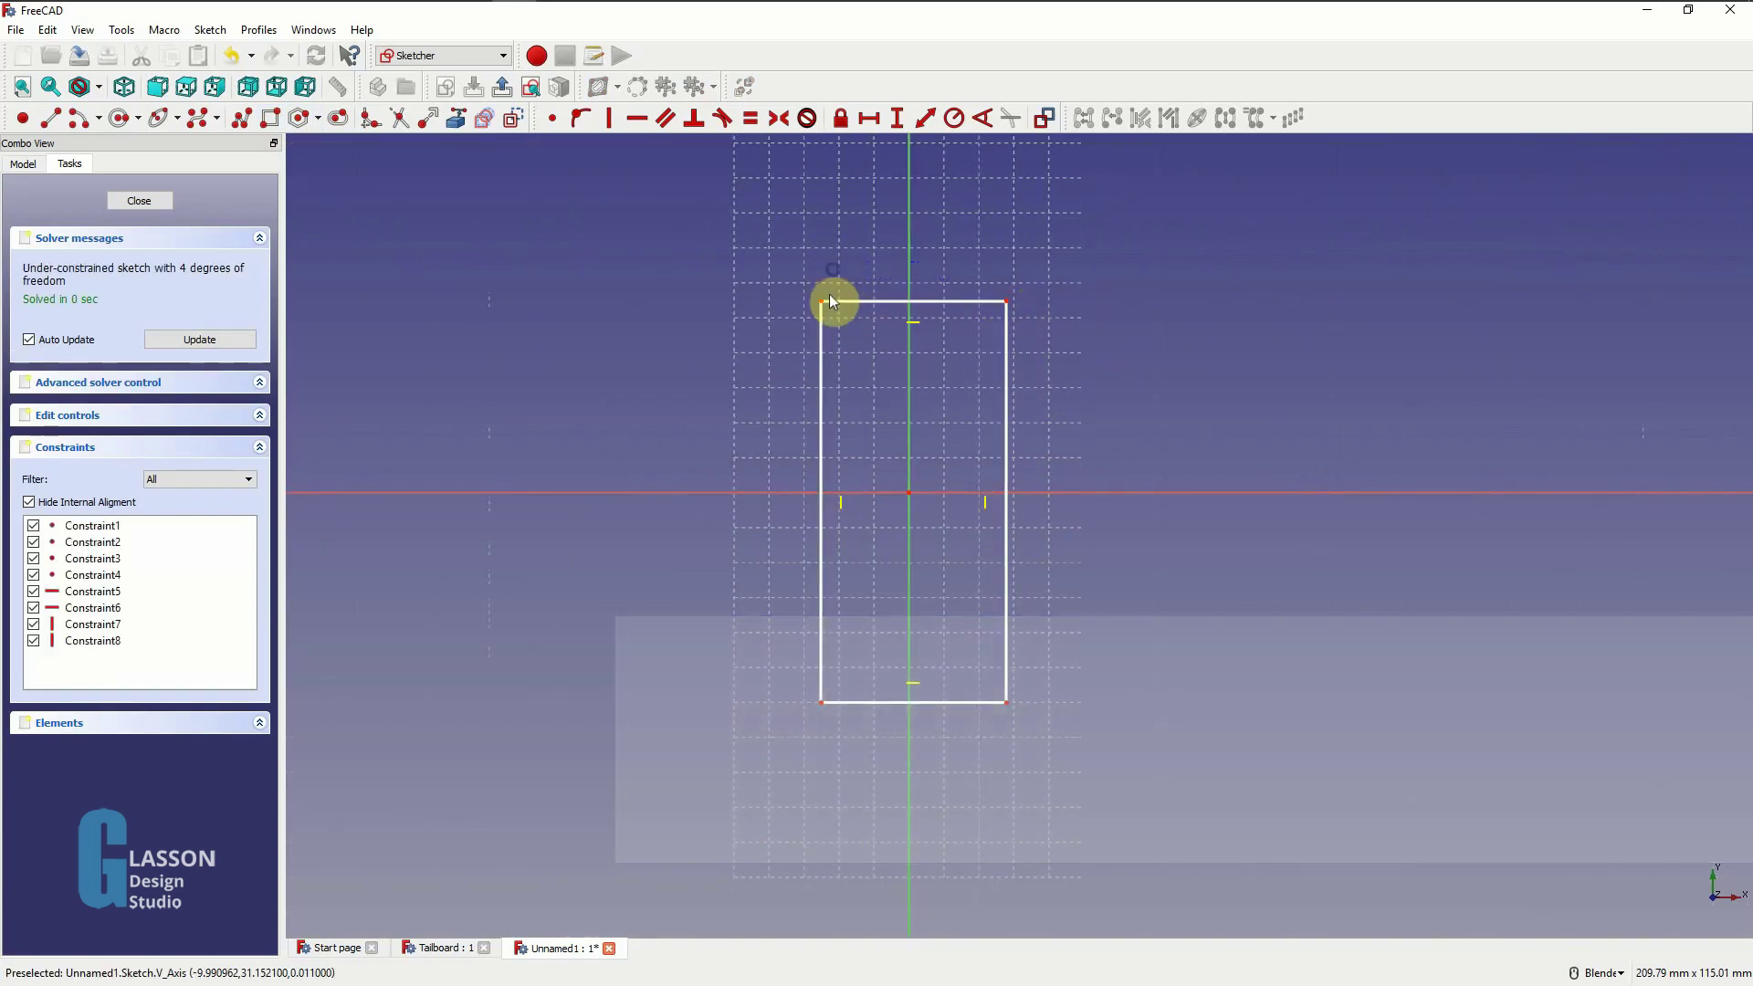
# - Make the rectangle's top corners symmetric about the vertical axis and its left corners symmetric about the horizontal axis
pyautogui.click(822, 303)
pyautogui.click(1006, 303)
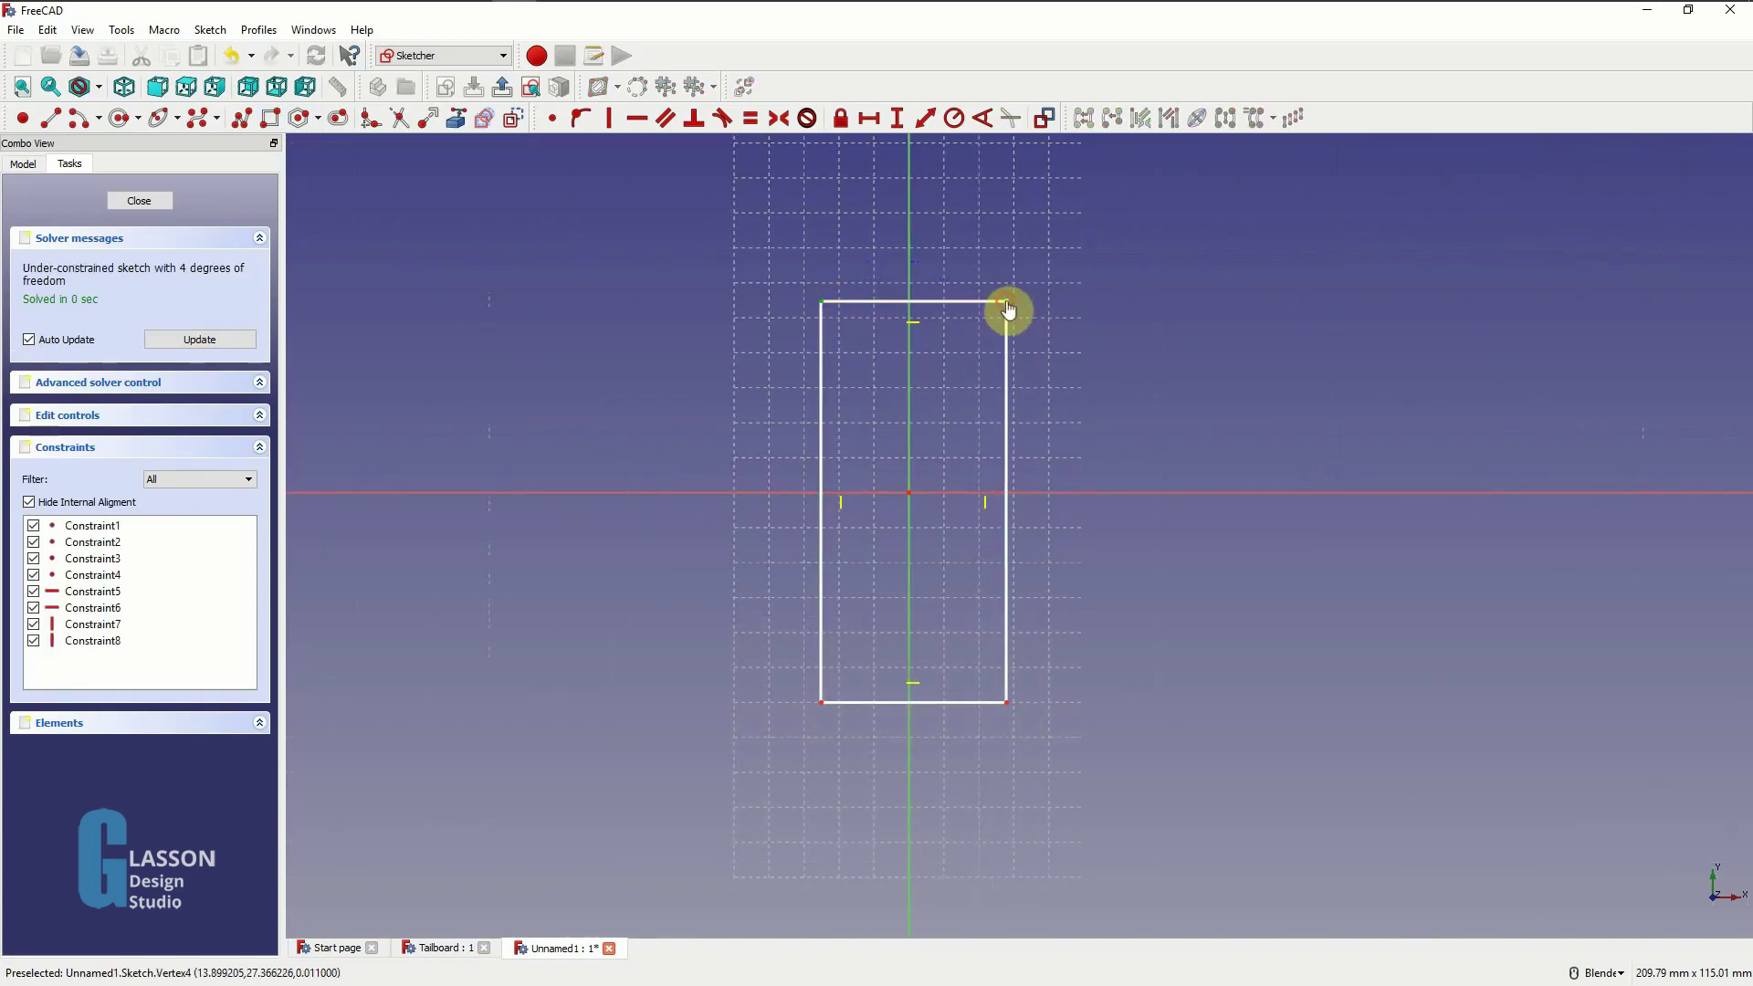
pyautogui.click(779, 118)
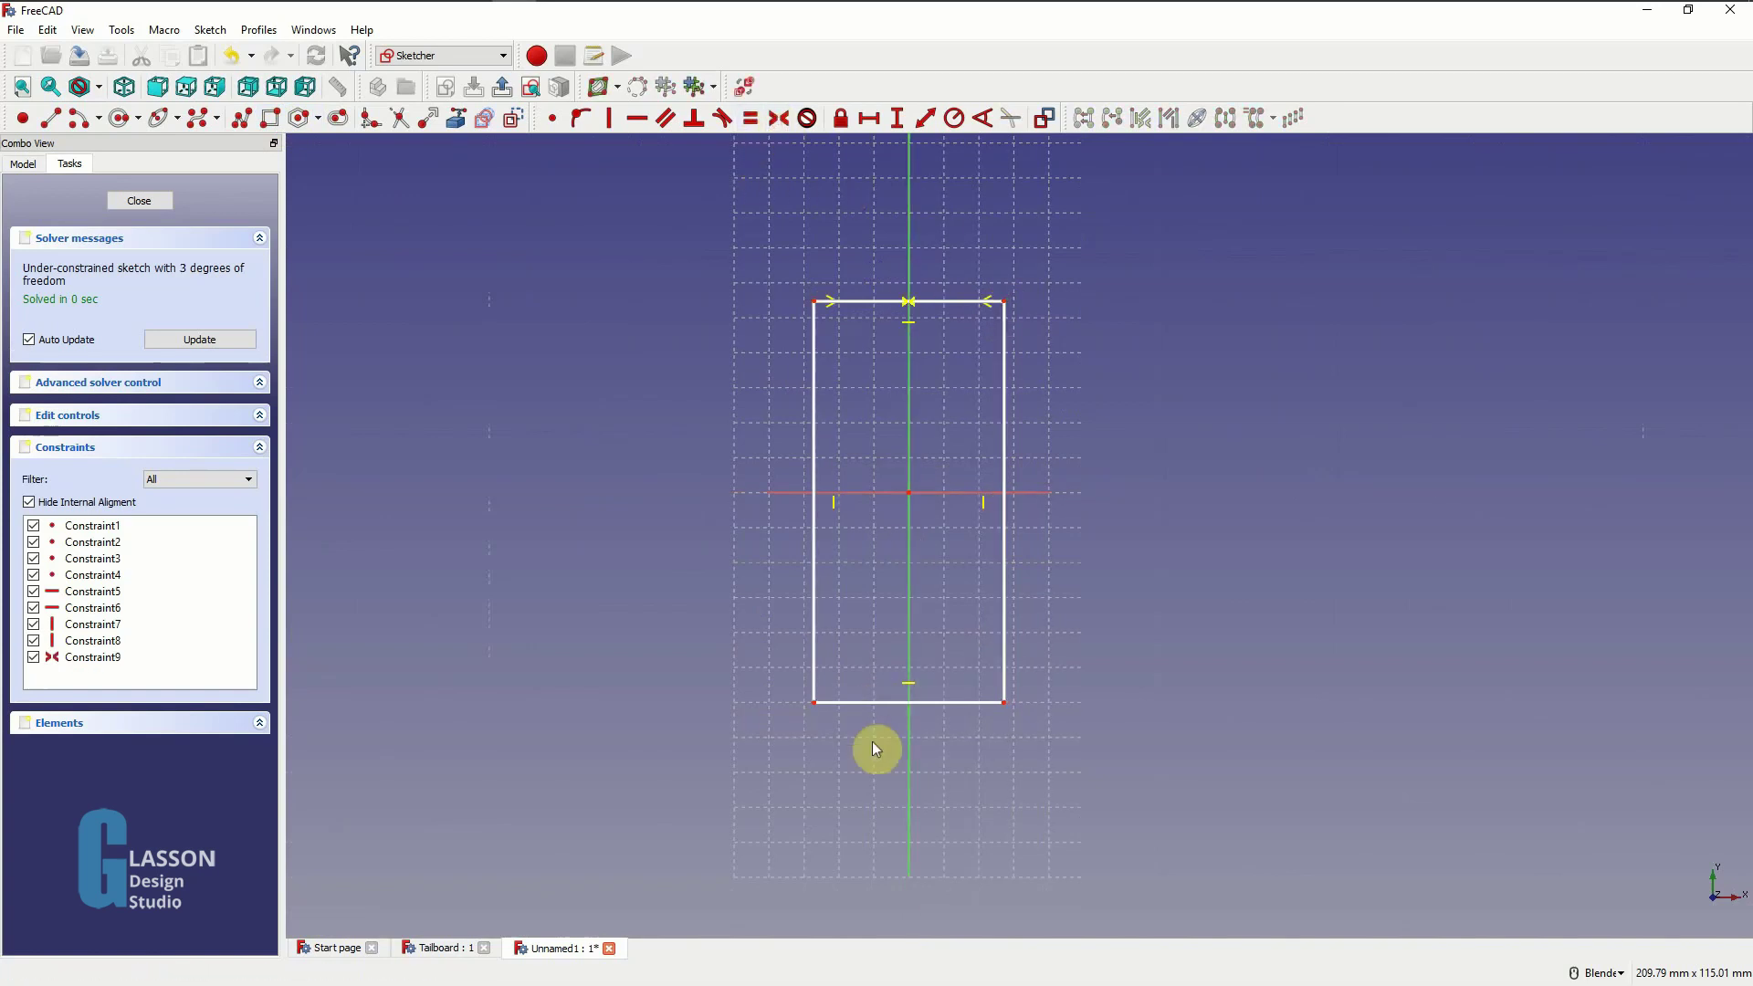
pyautogui.click(814, 303)
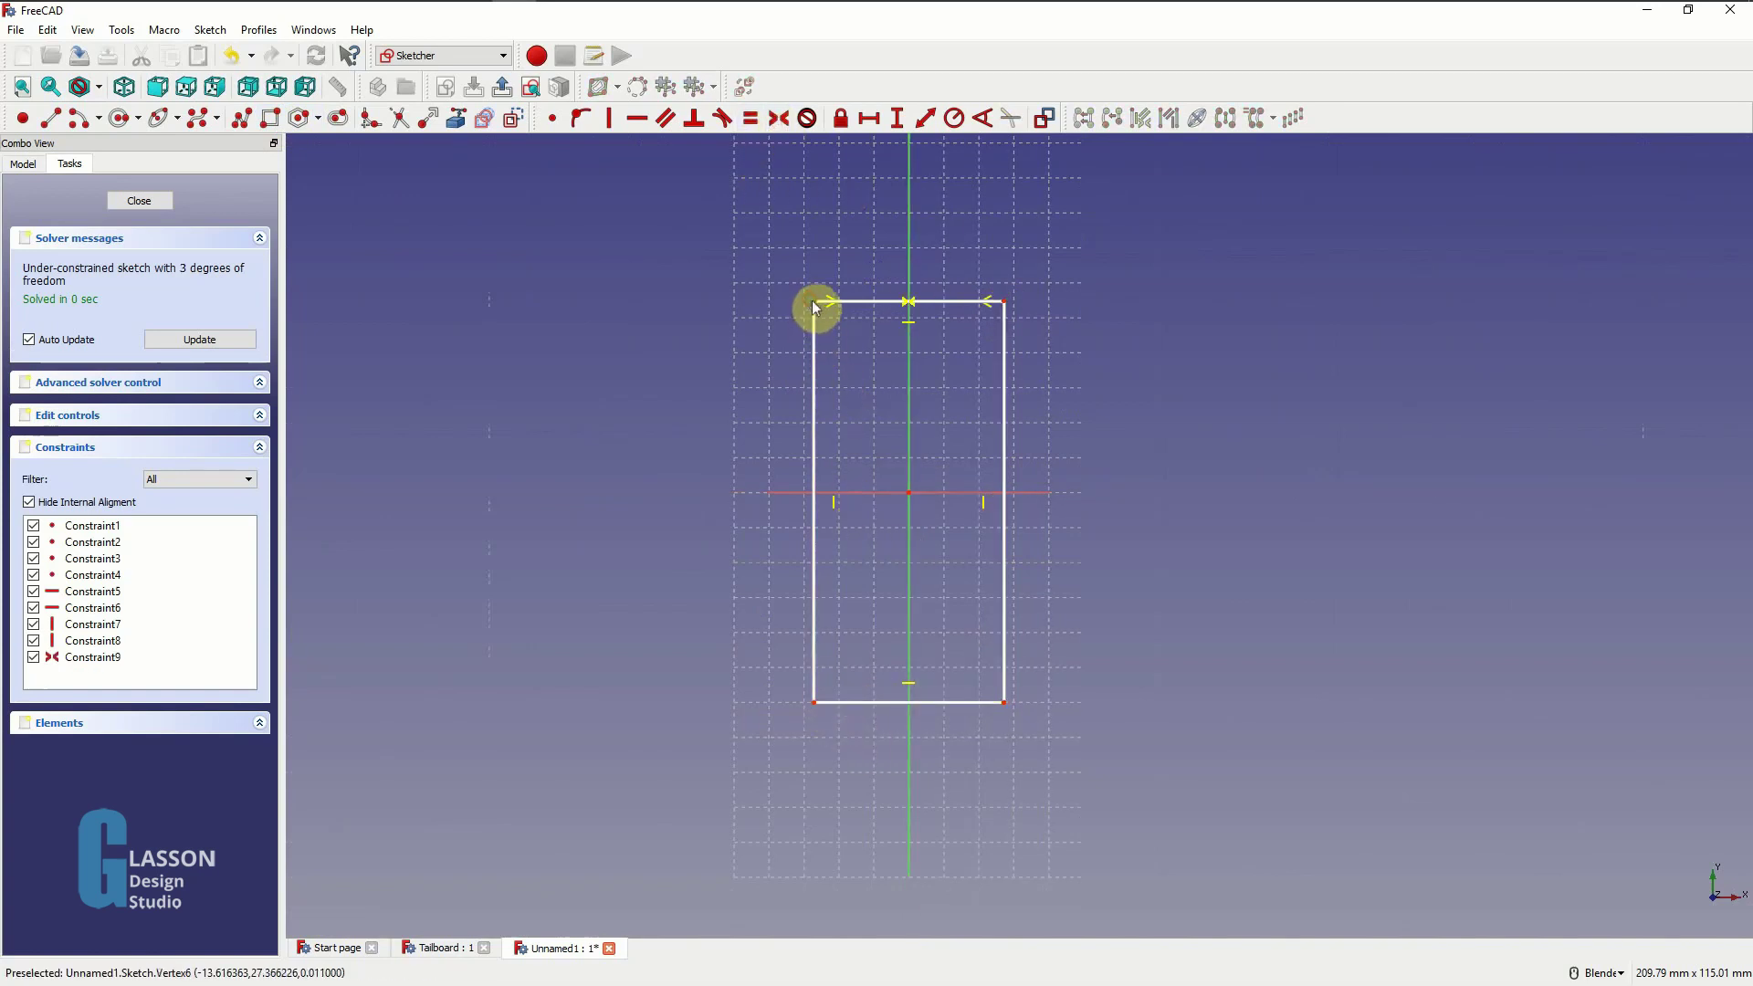
pyautogui.click(814, 703)
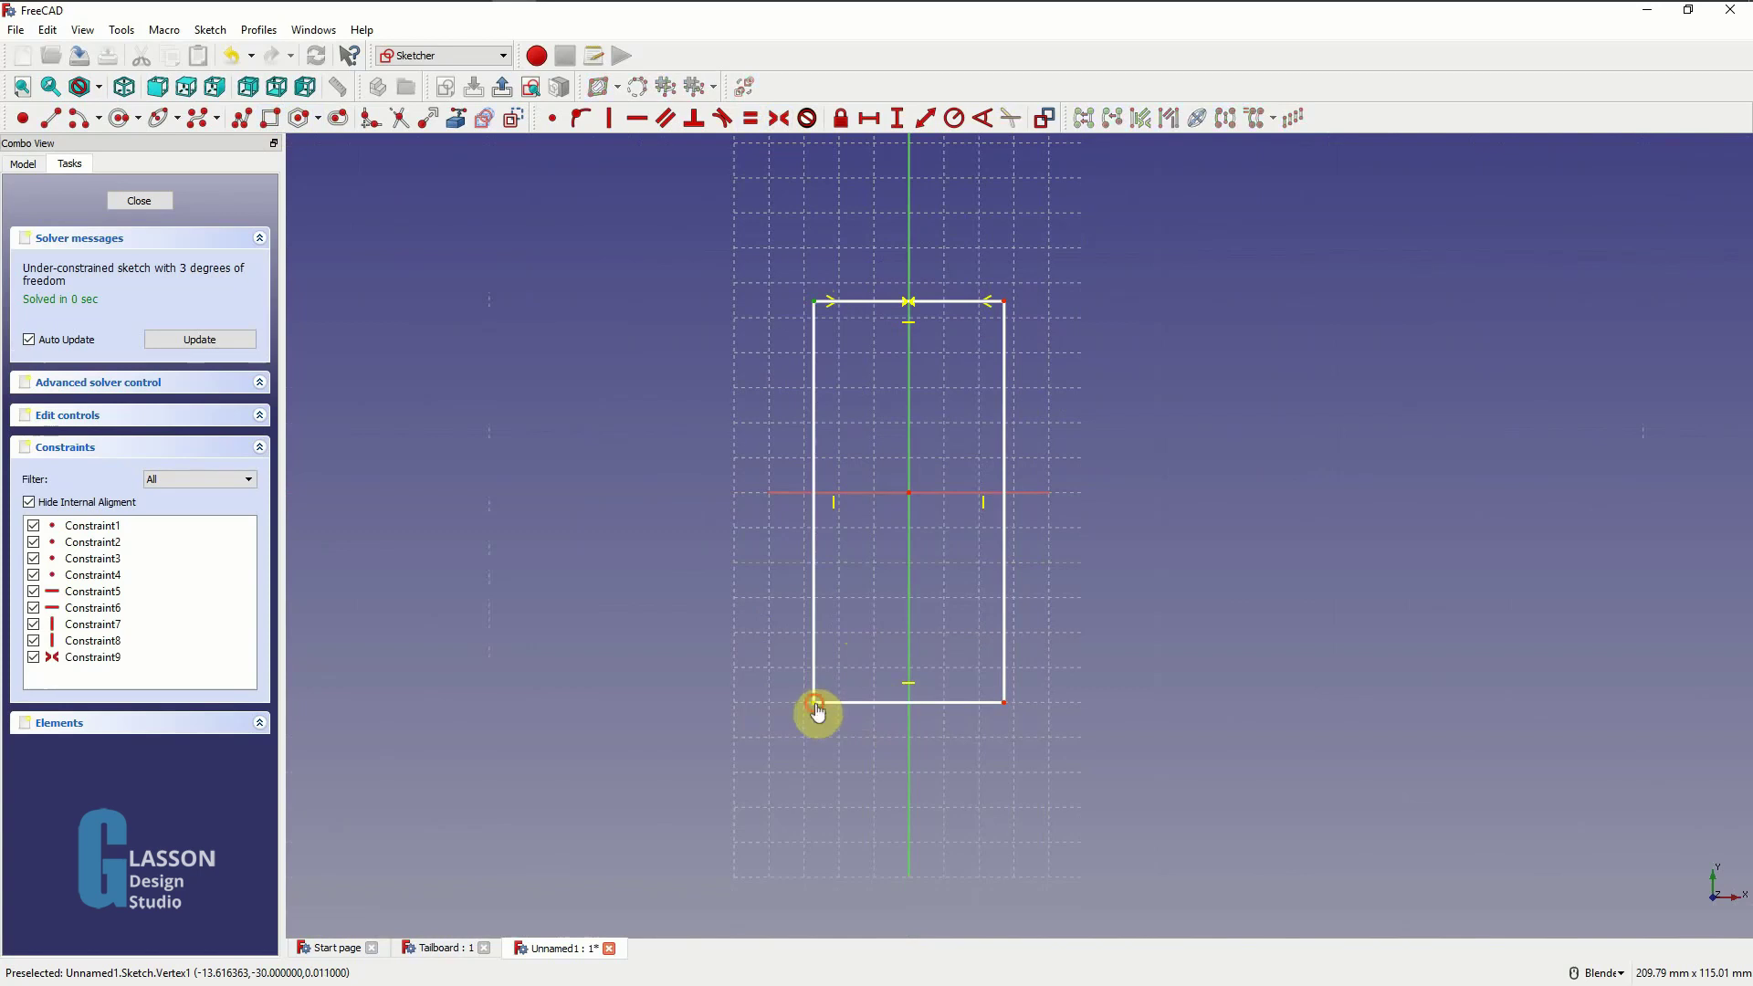
pyautogui.click(865, 492)
pyautogui.click(778, 118)
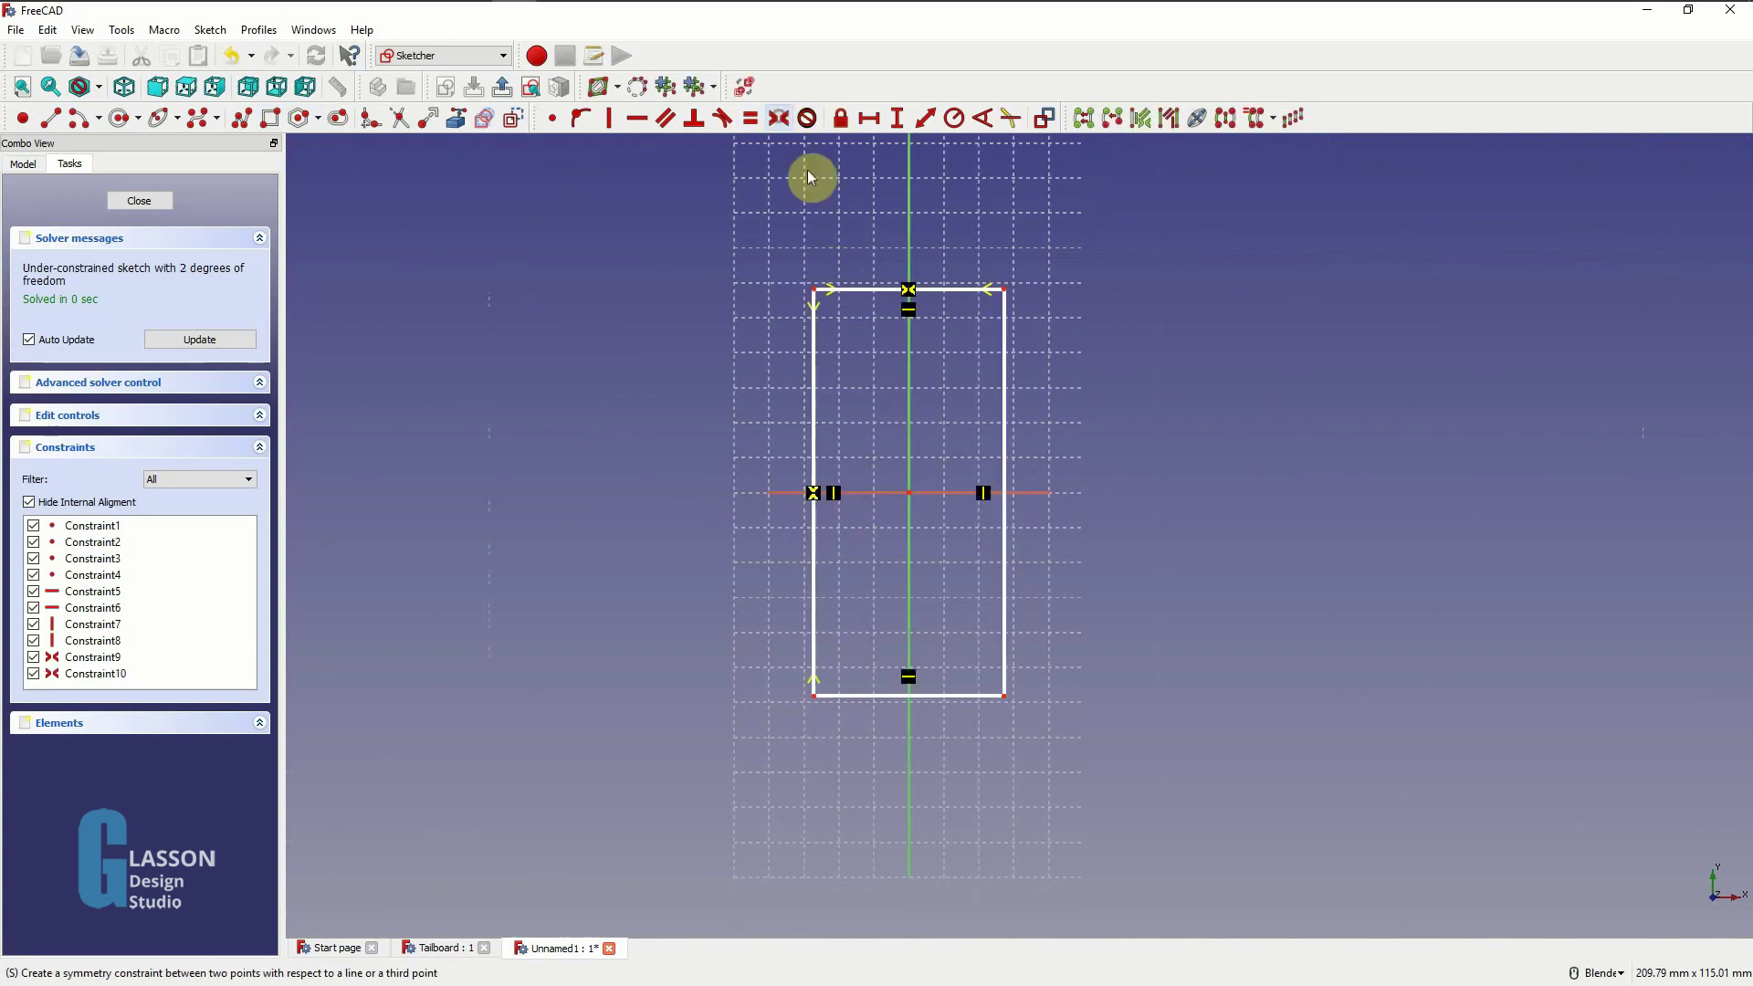
# - Set the rectangle's top edge to a horizontal length of 90 mm
pyautogui.click(861, 290)
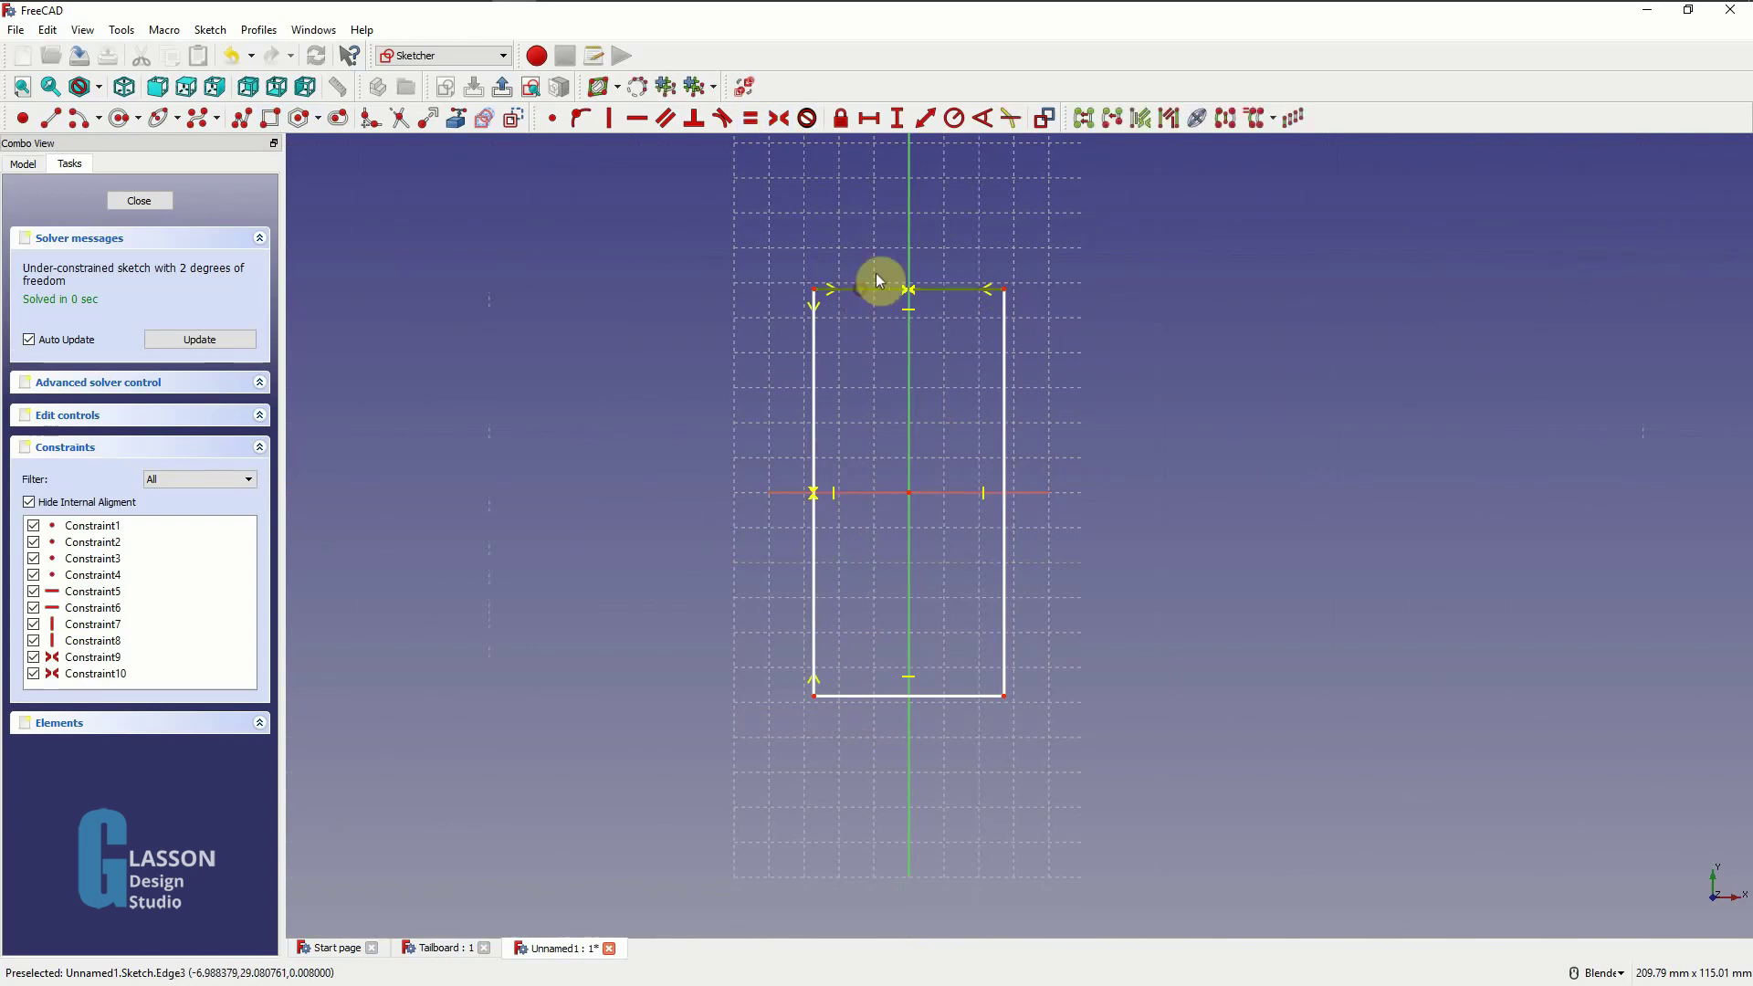
pyautogui.click(868, 119)
pyautogui.write('90')
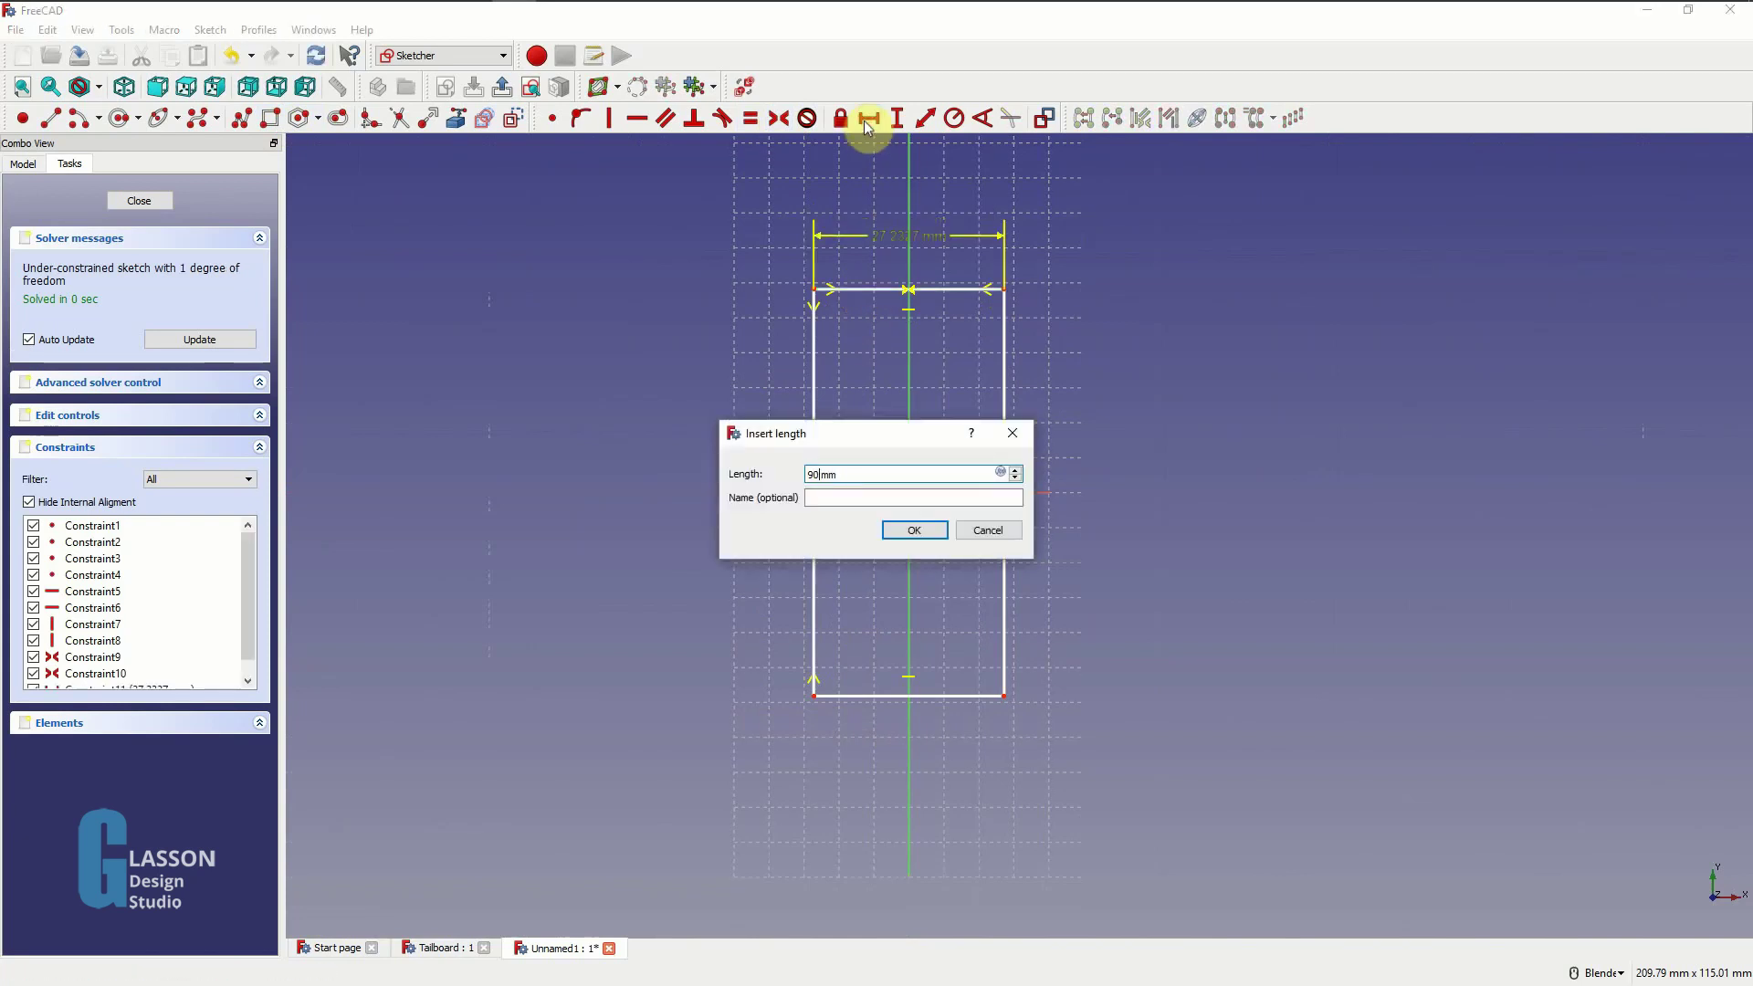
pyautogui.press('Return')
# - Set the rectangle's left edge to a vertical length of 200 mm and close the sketch
pyautogui.click(594, 377)
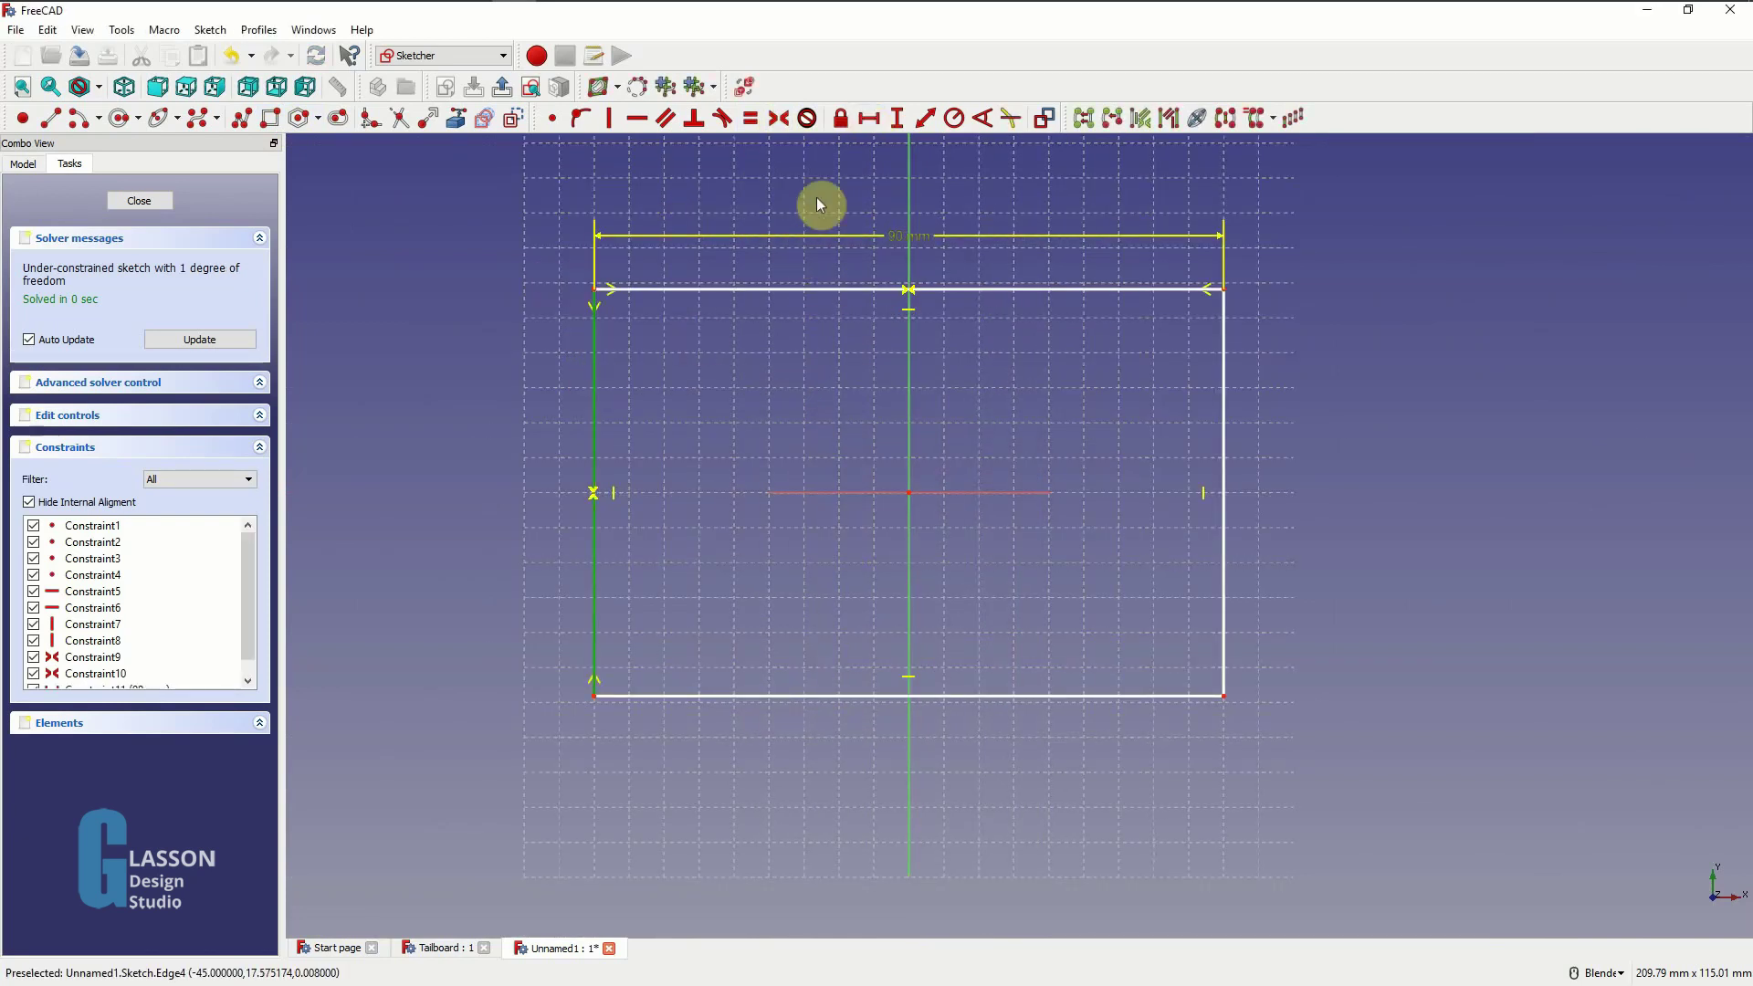
pyautogui.click(893, 131)
pyautogui.write('200mm')
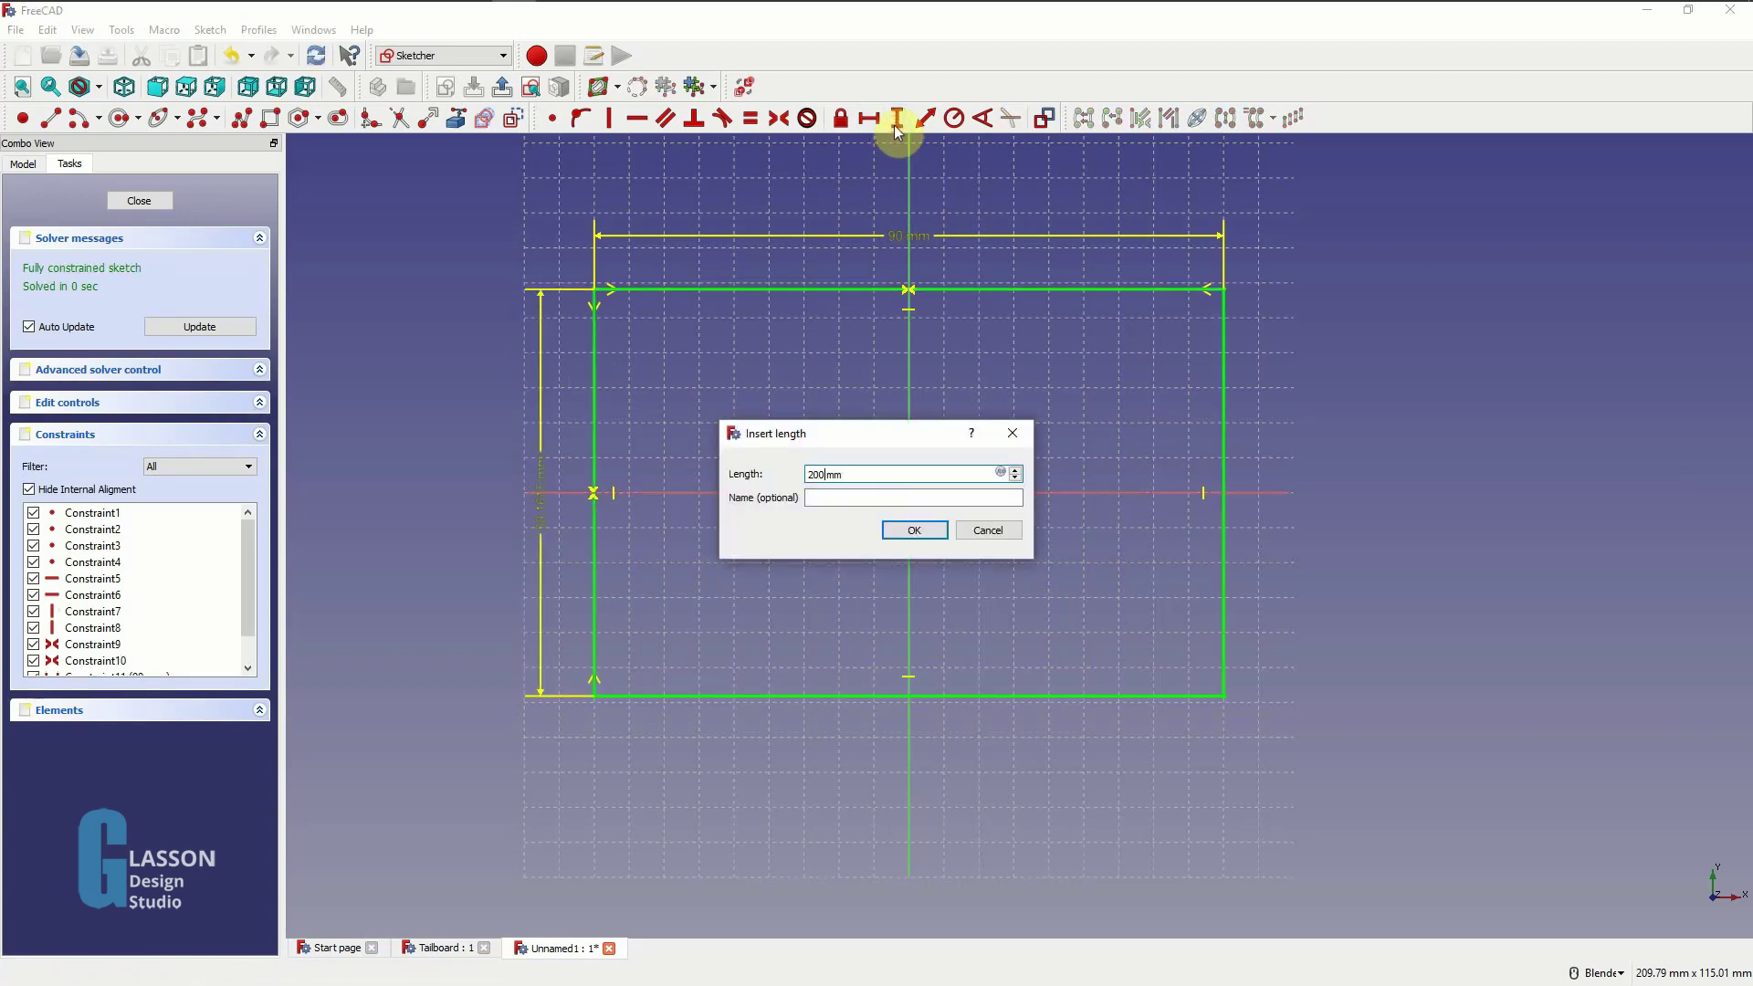
pyautogui.press('Return')
pyautogui.scroll(-5, 897, 440)
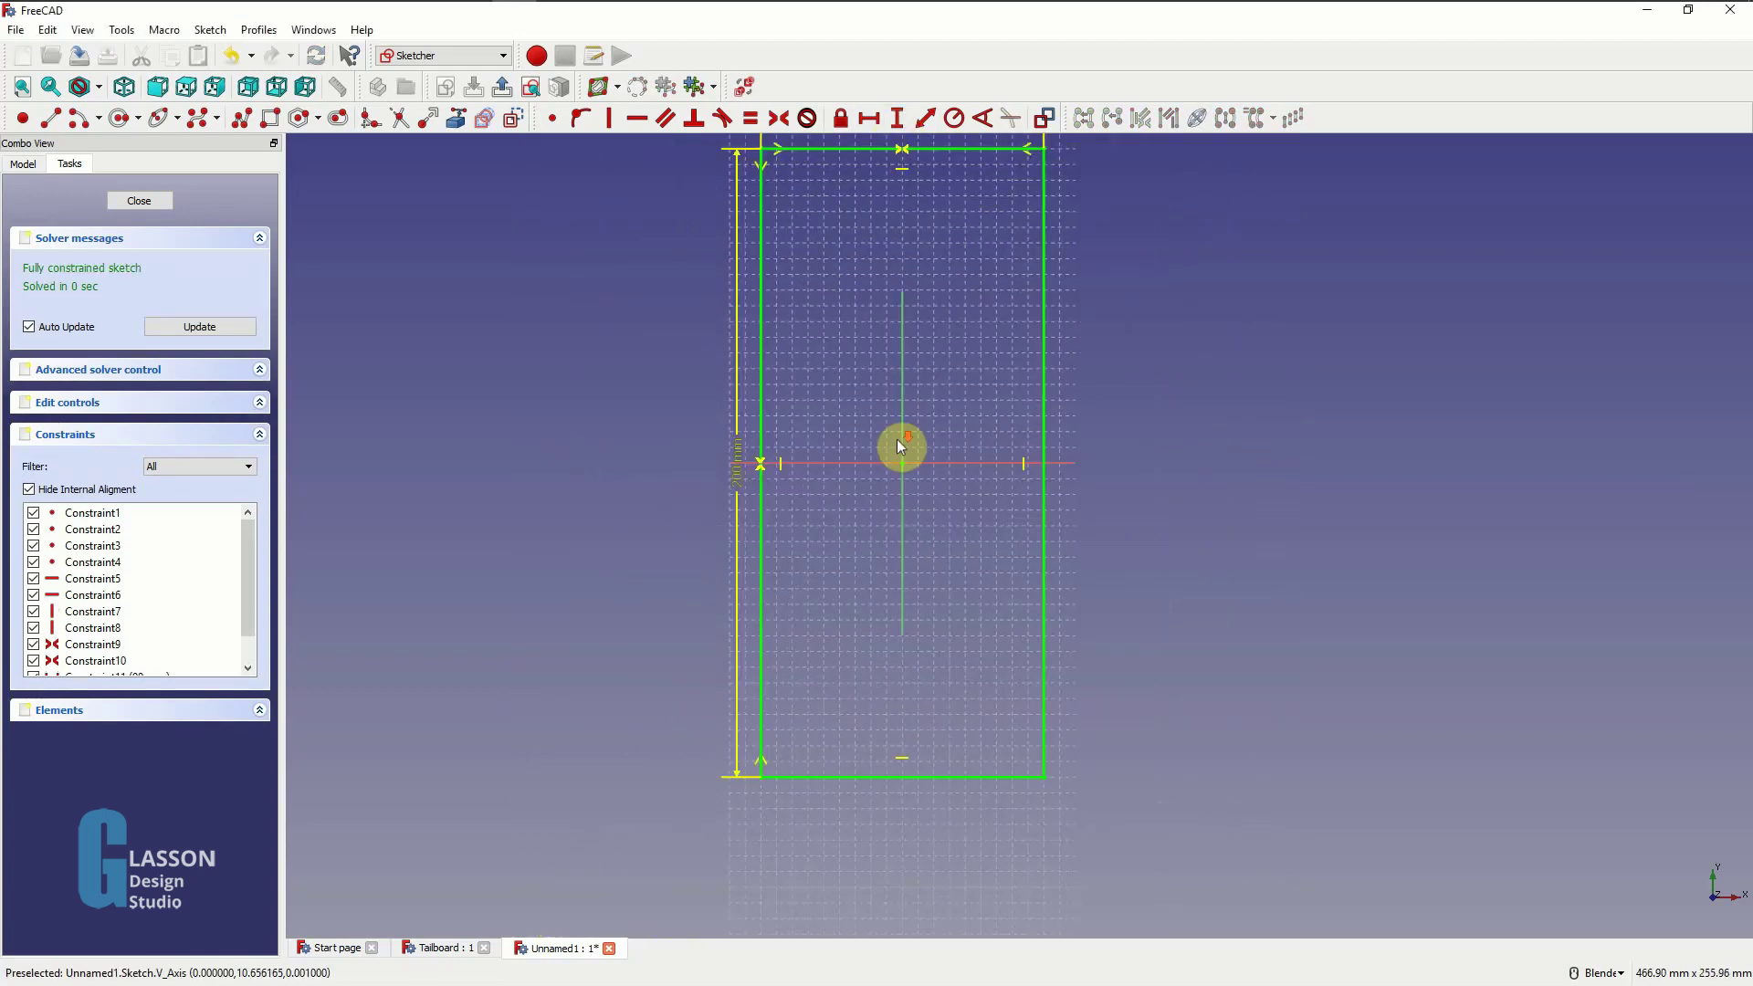
pyautogui.scroll(3, 898, 402)
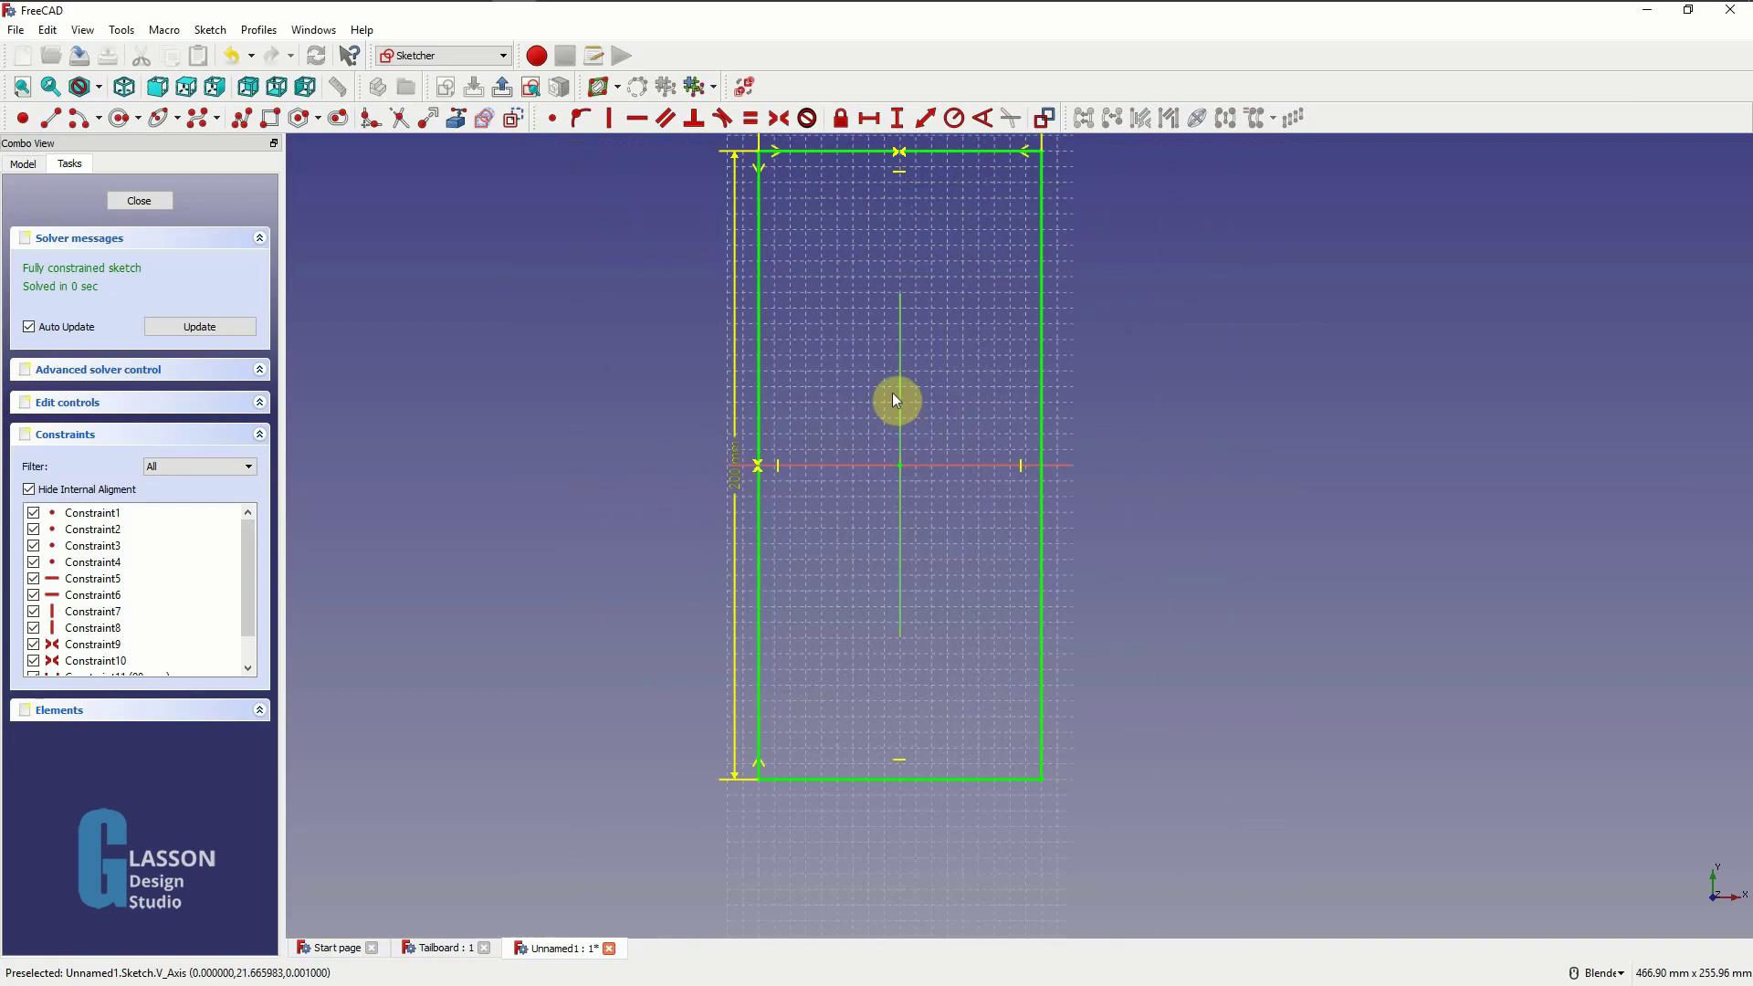
pyautogui.keyDown('shift'); pyautogui.moveTo(891, 393); pyautogui.dragTo(864, 464, button='middle'); pyautogui.keyUp('shift')
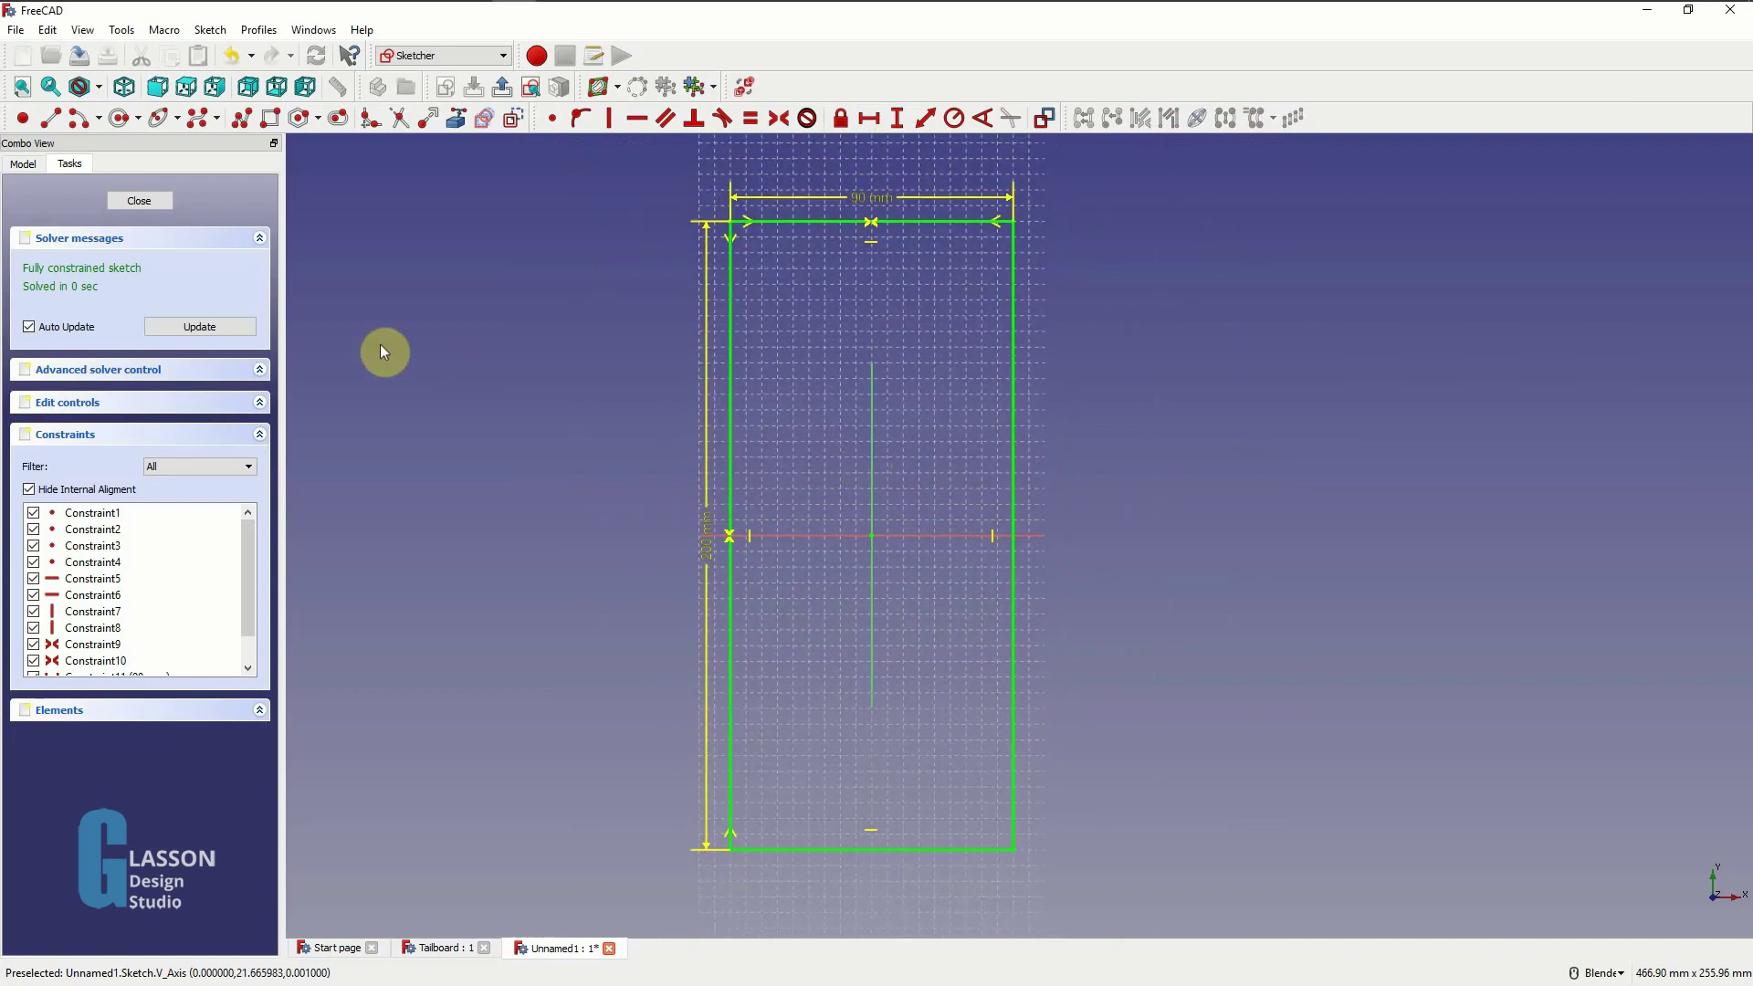
pyautogui.click(139, 201)
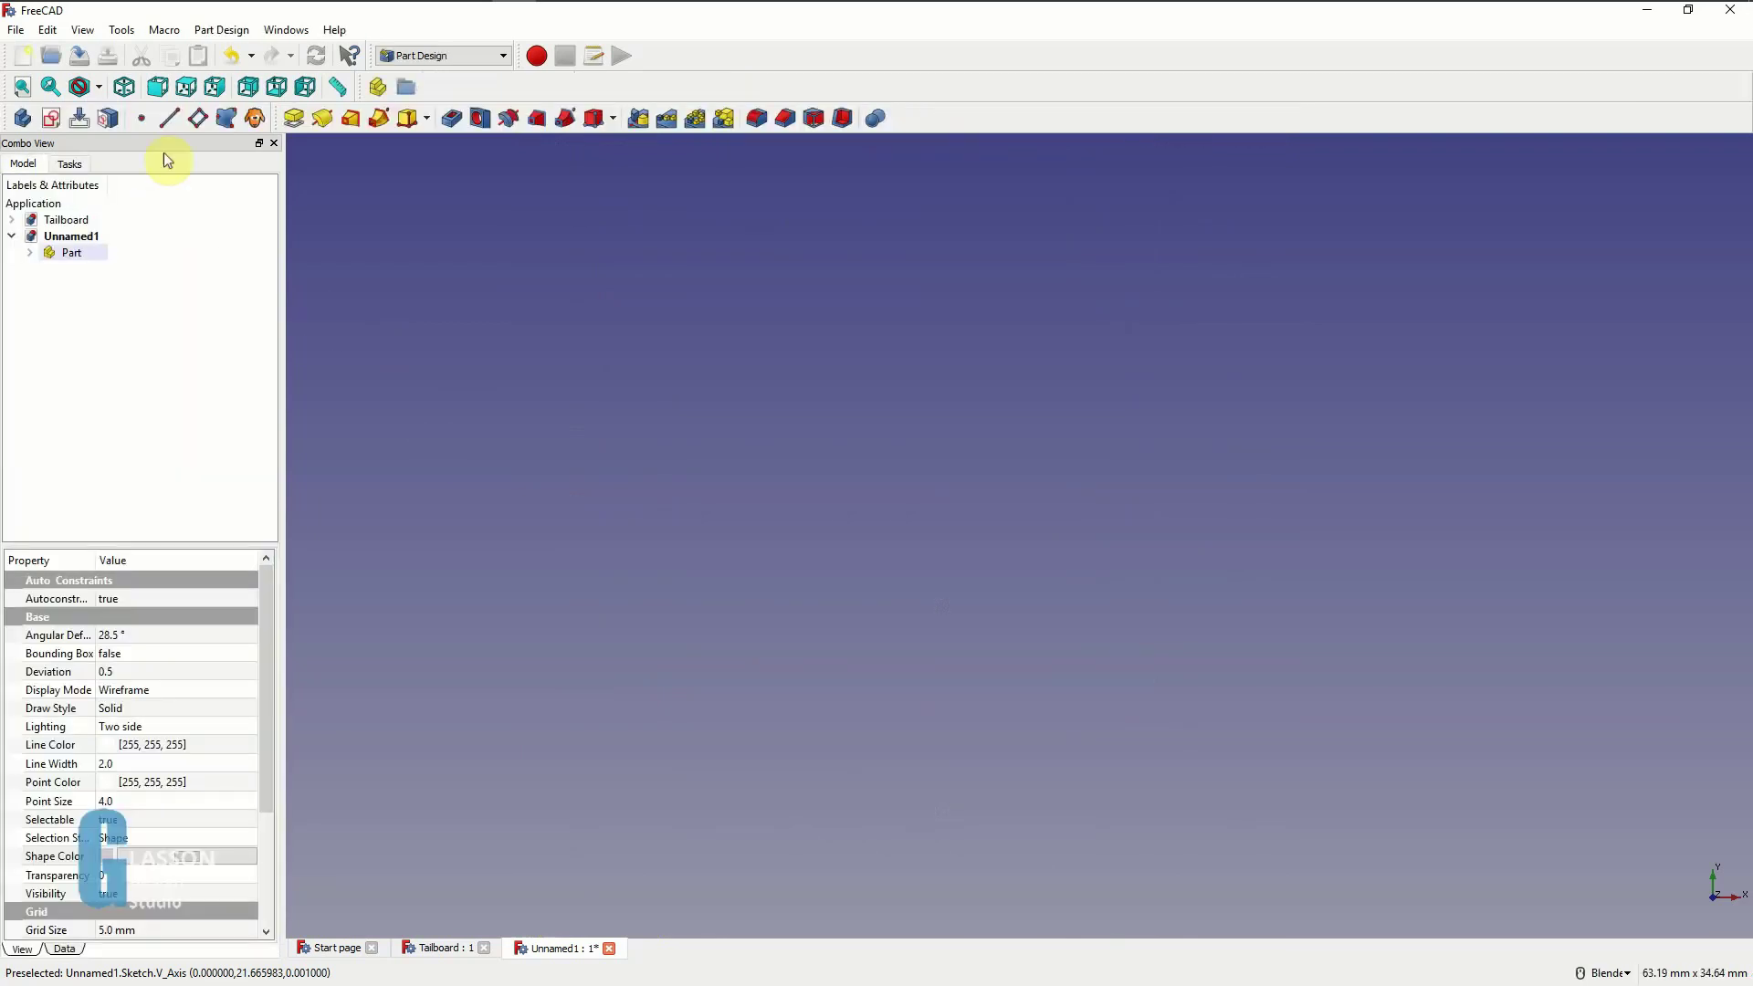
# - Pad the 90 by 200 mm rectangle to a thickness of 9 mm, viewed isometrically
pyautogui.click(124, 87)
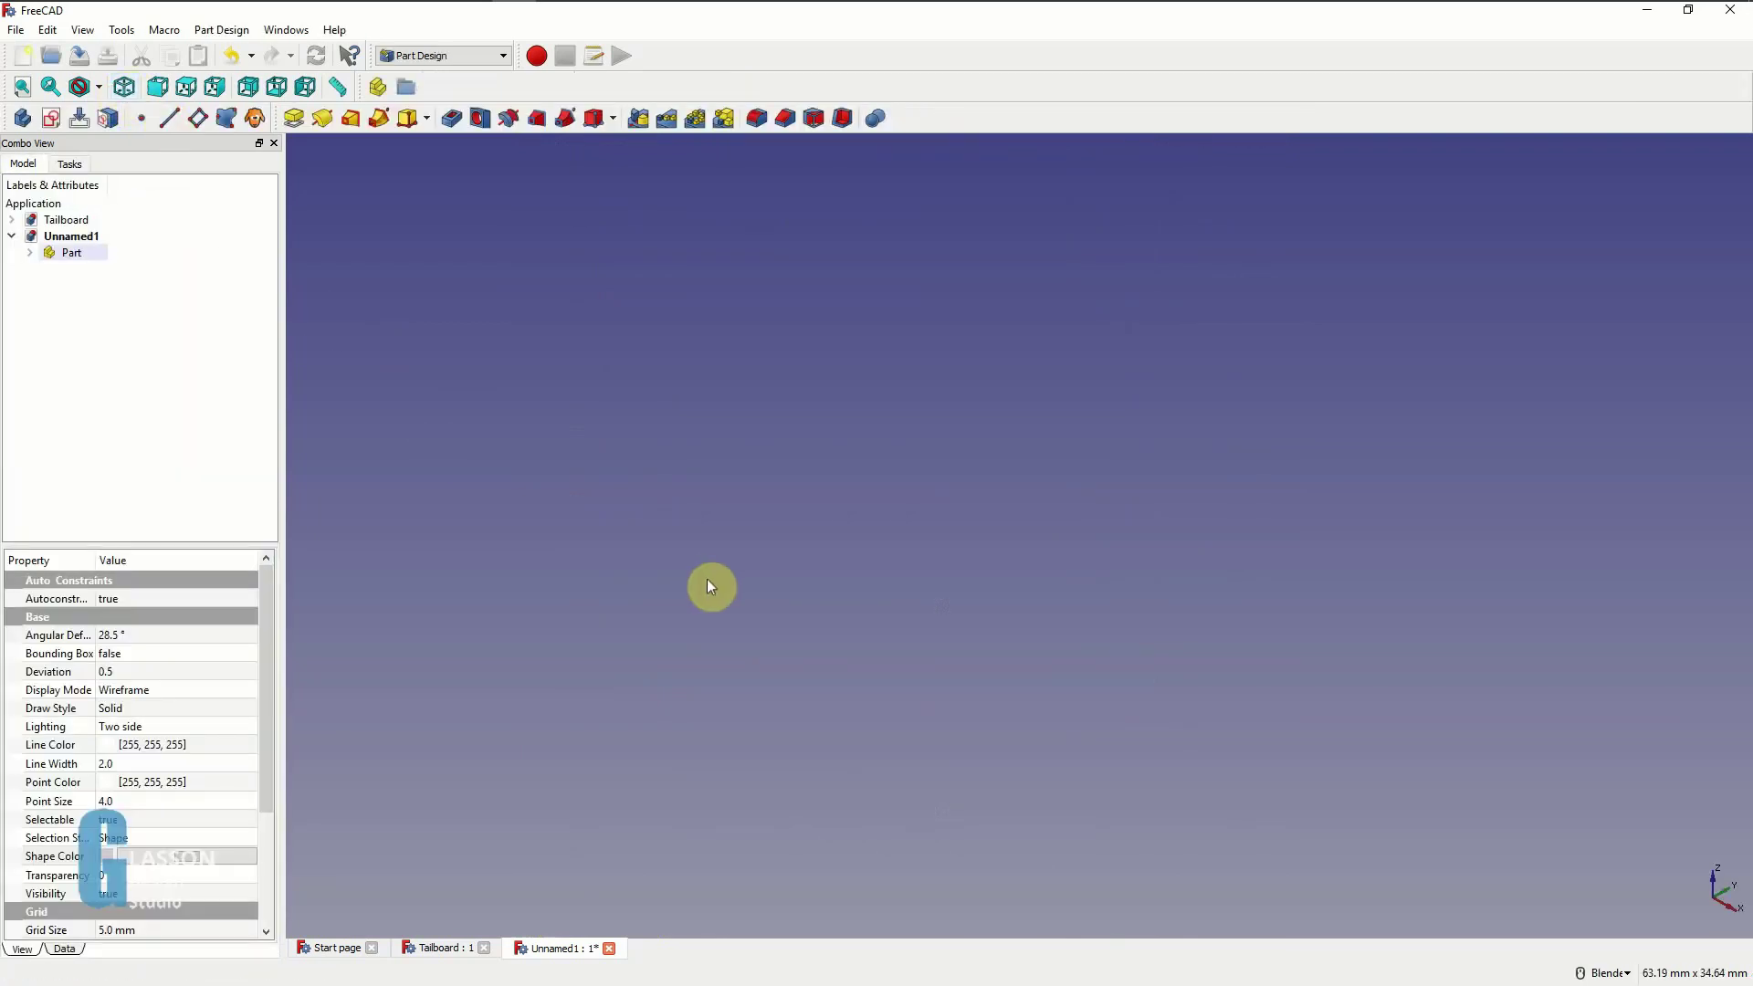
pyautogui.press('v')
pyautogui.press('f')
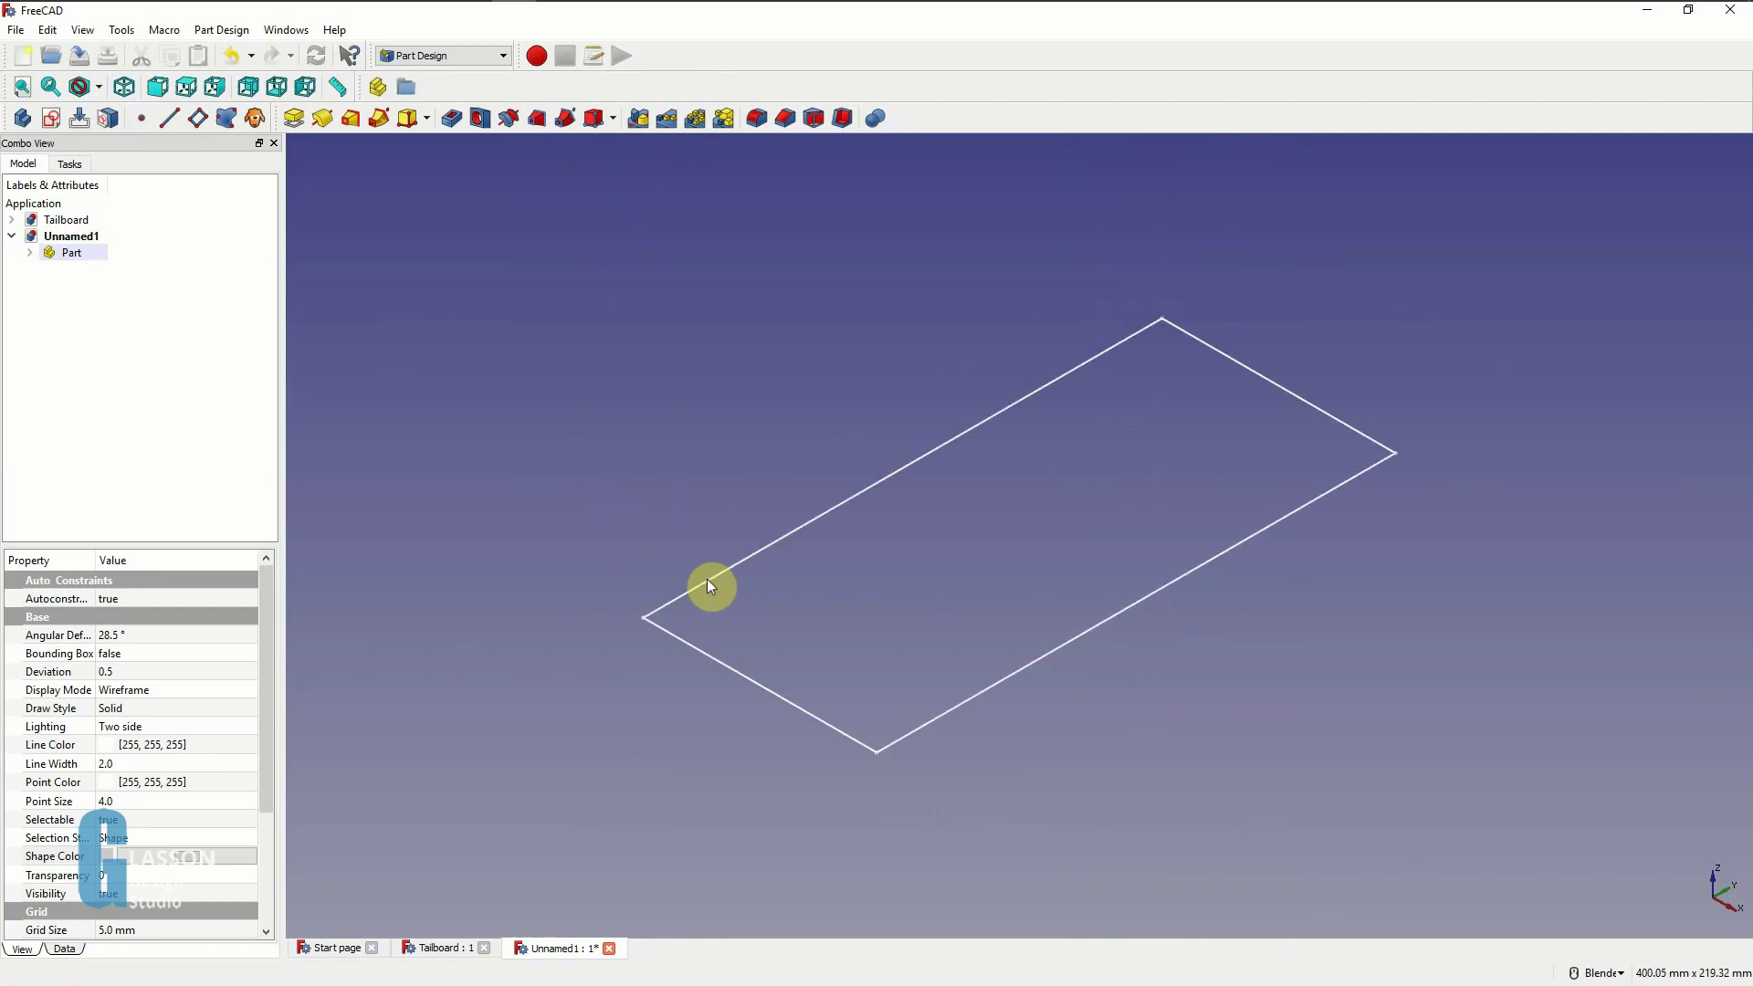
pyautogui.click(710, 585)
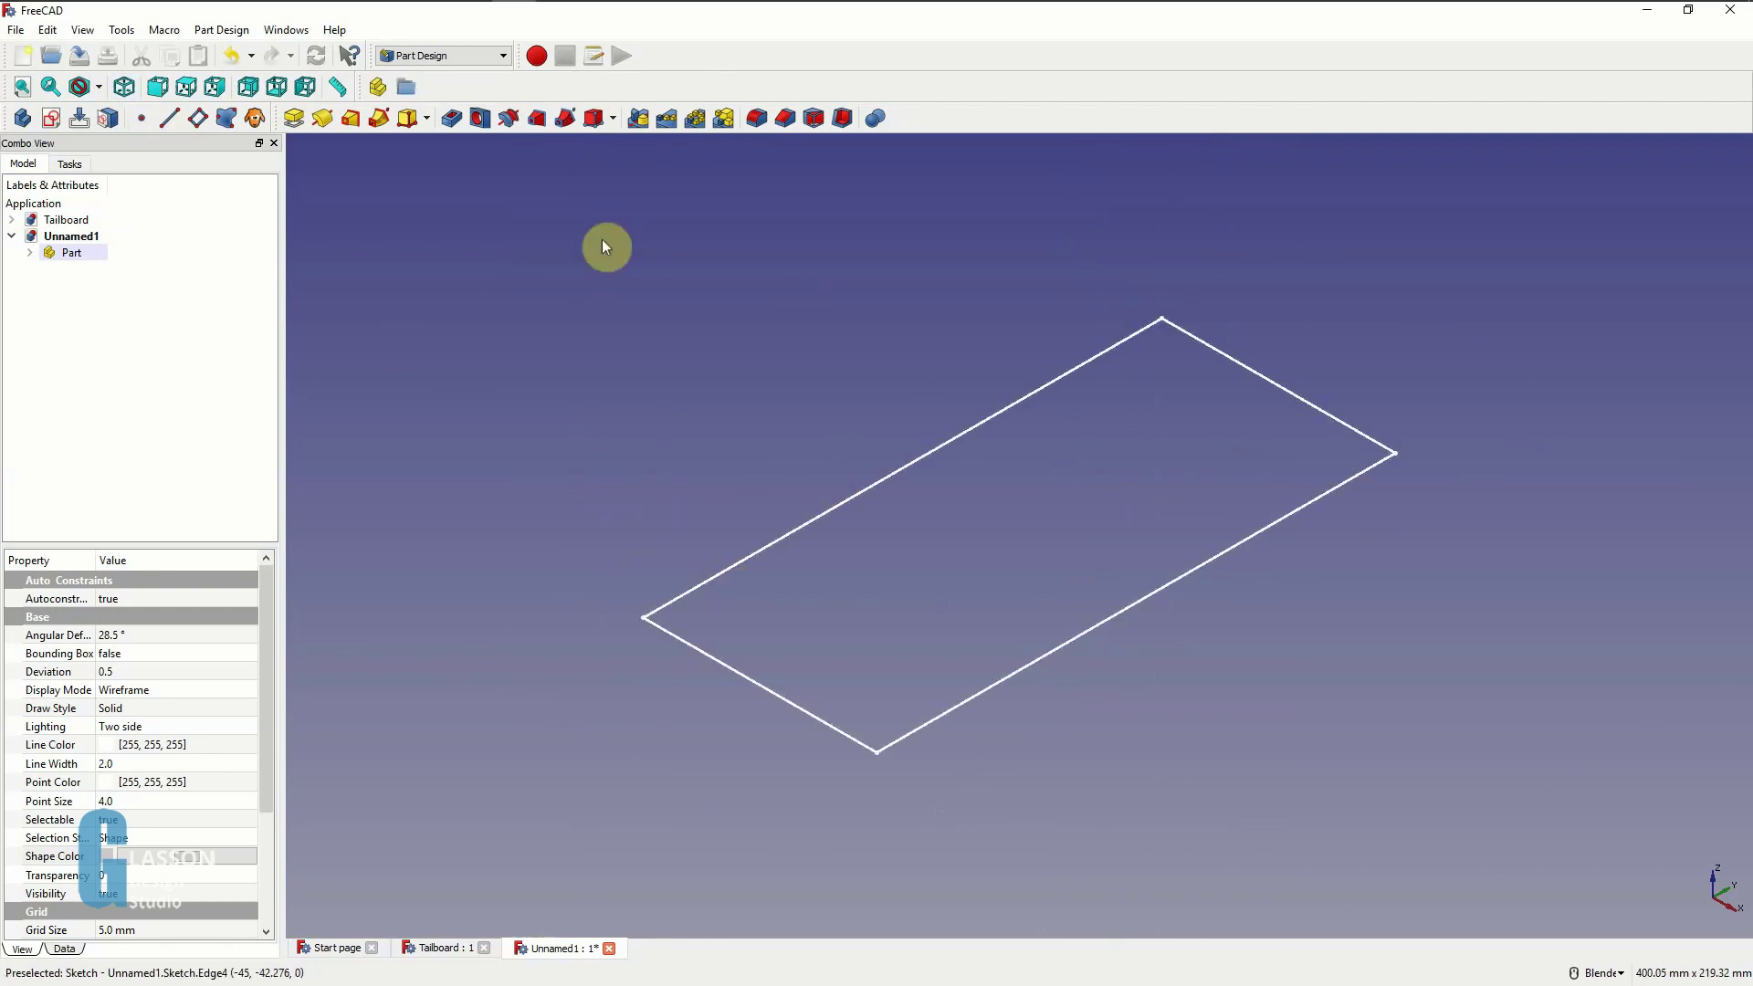
pyautogui.click(293, 118)
pyautogui.press('Return')
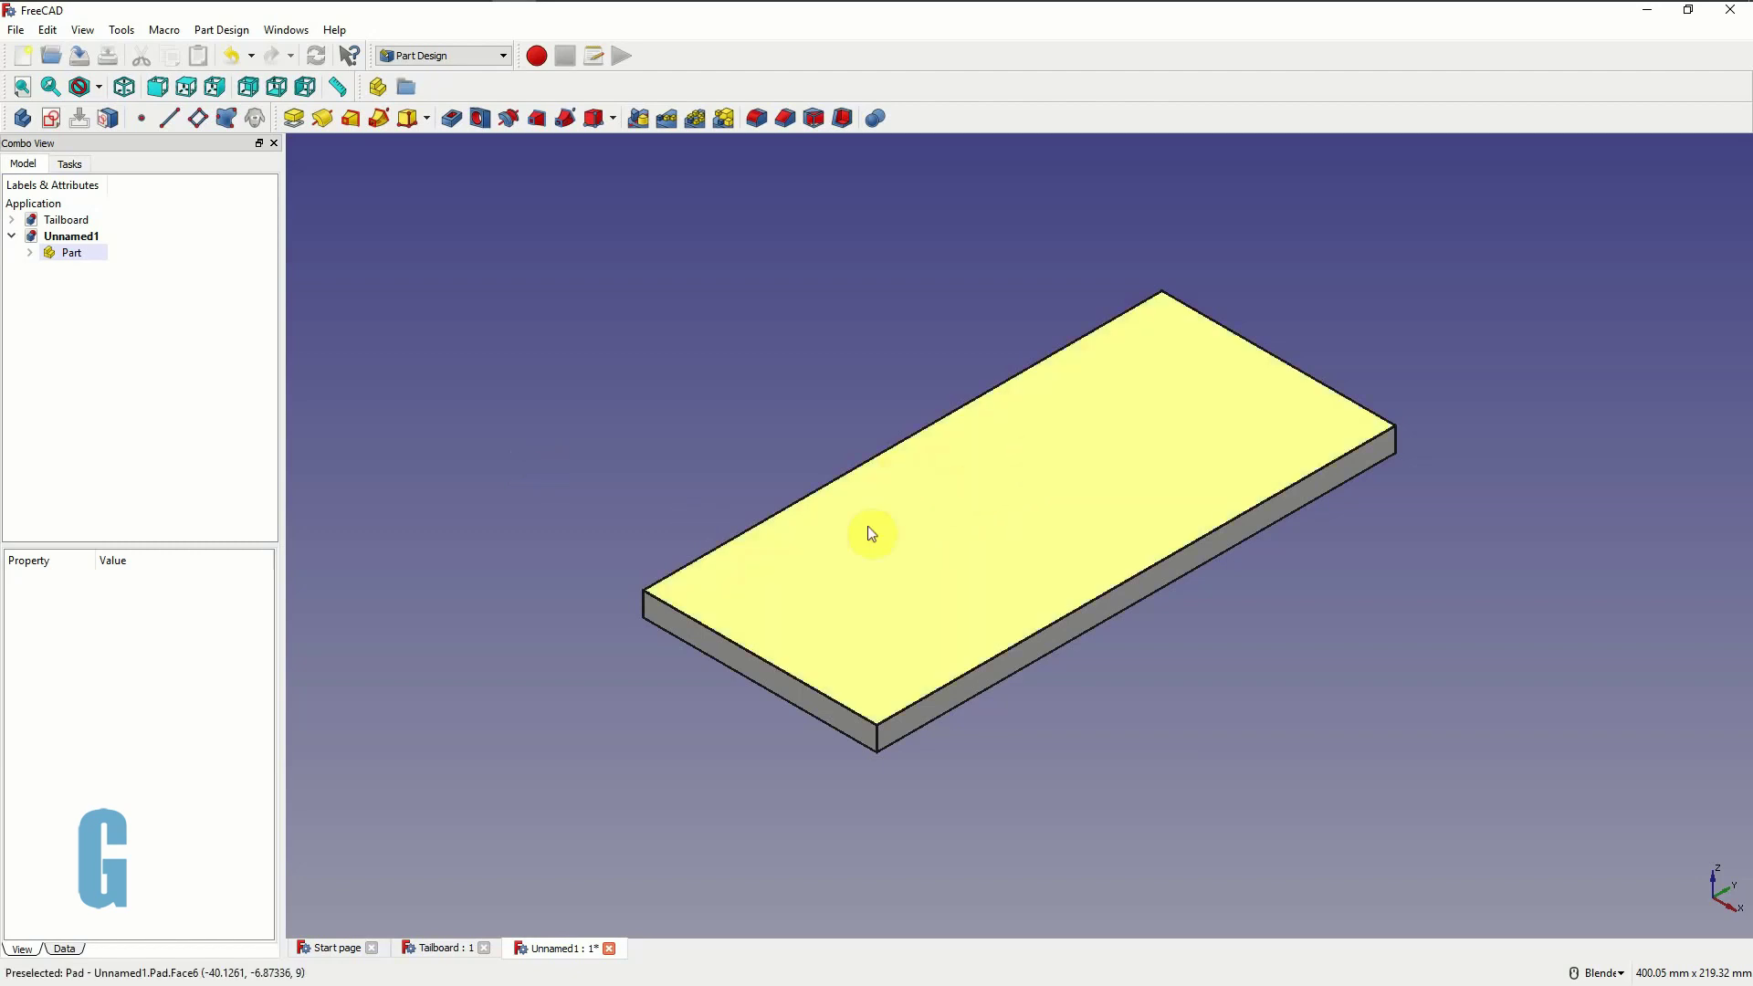
# - Start a sketch on the board's narrow front end face and link its four edges as external geometry
pyautogui.click(813, 710)
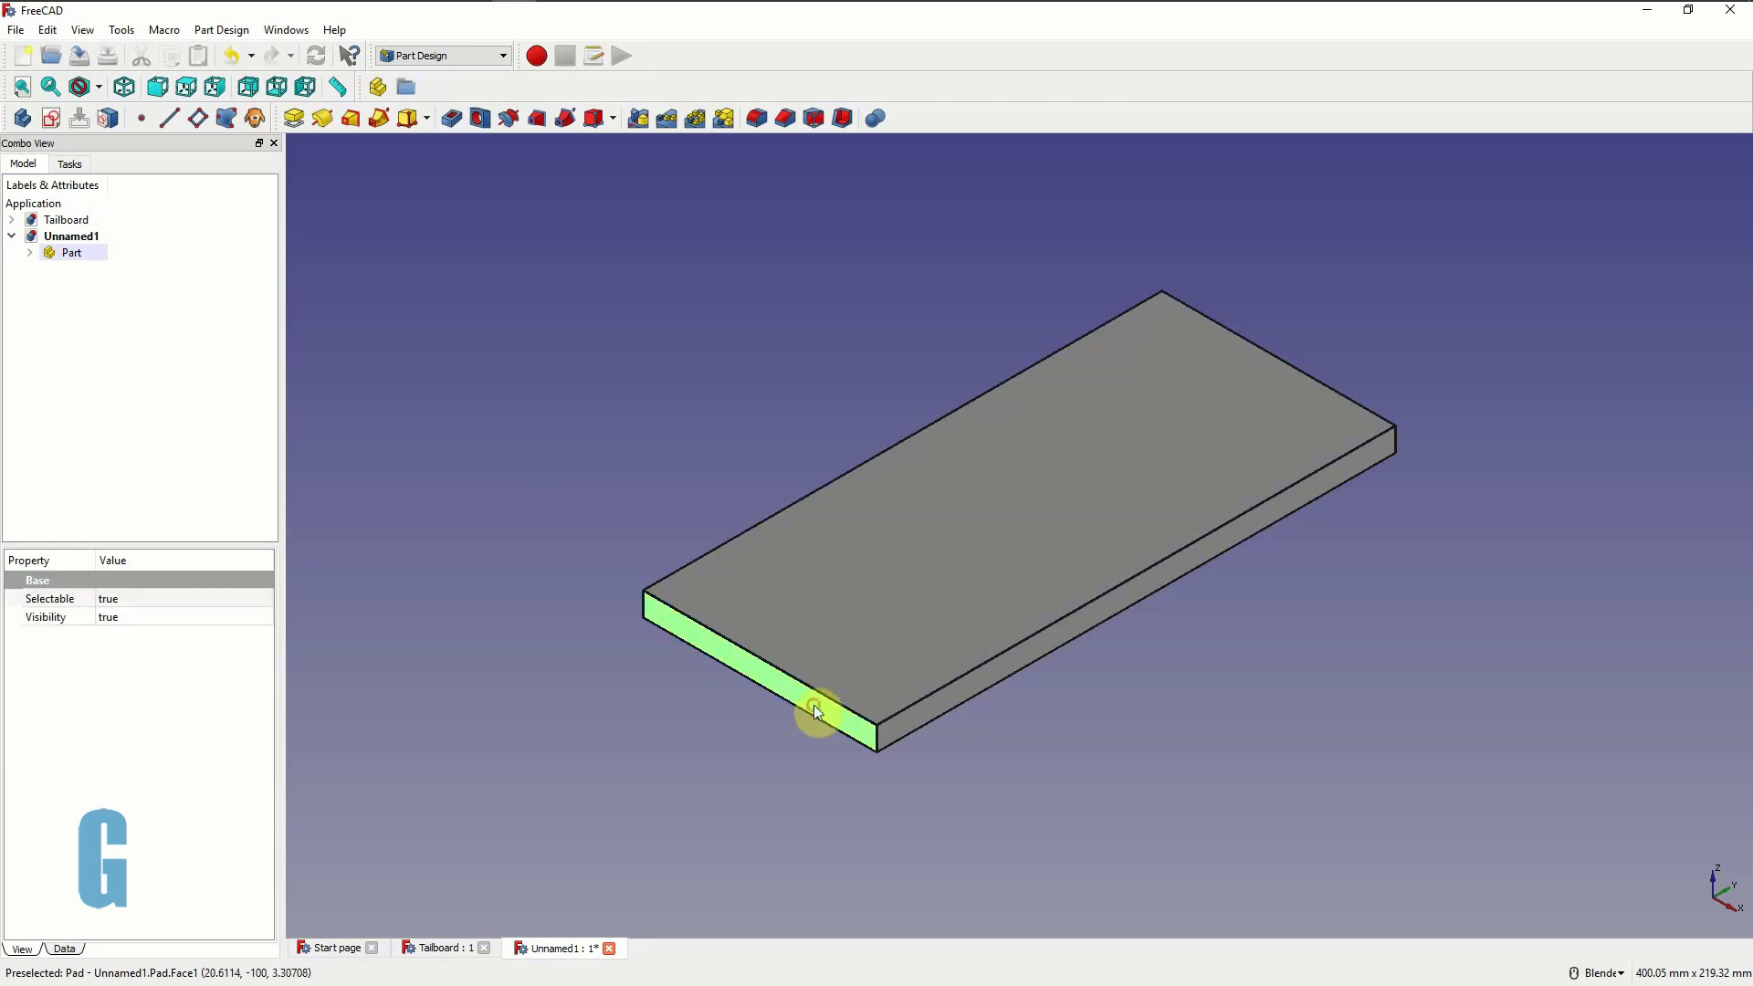
pyautogui.click(50, 118)
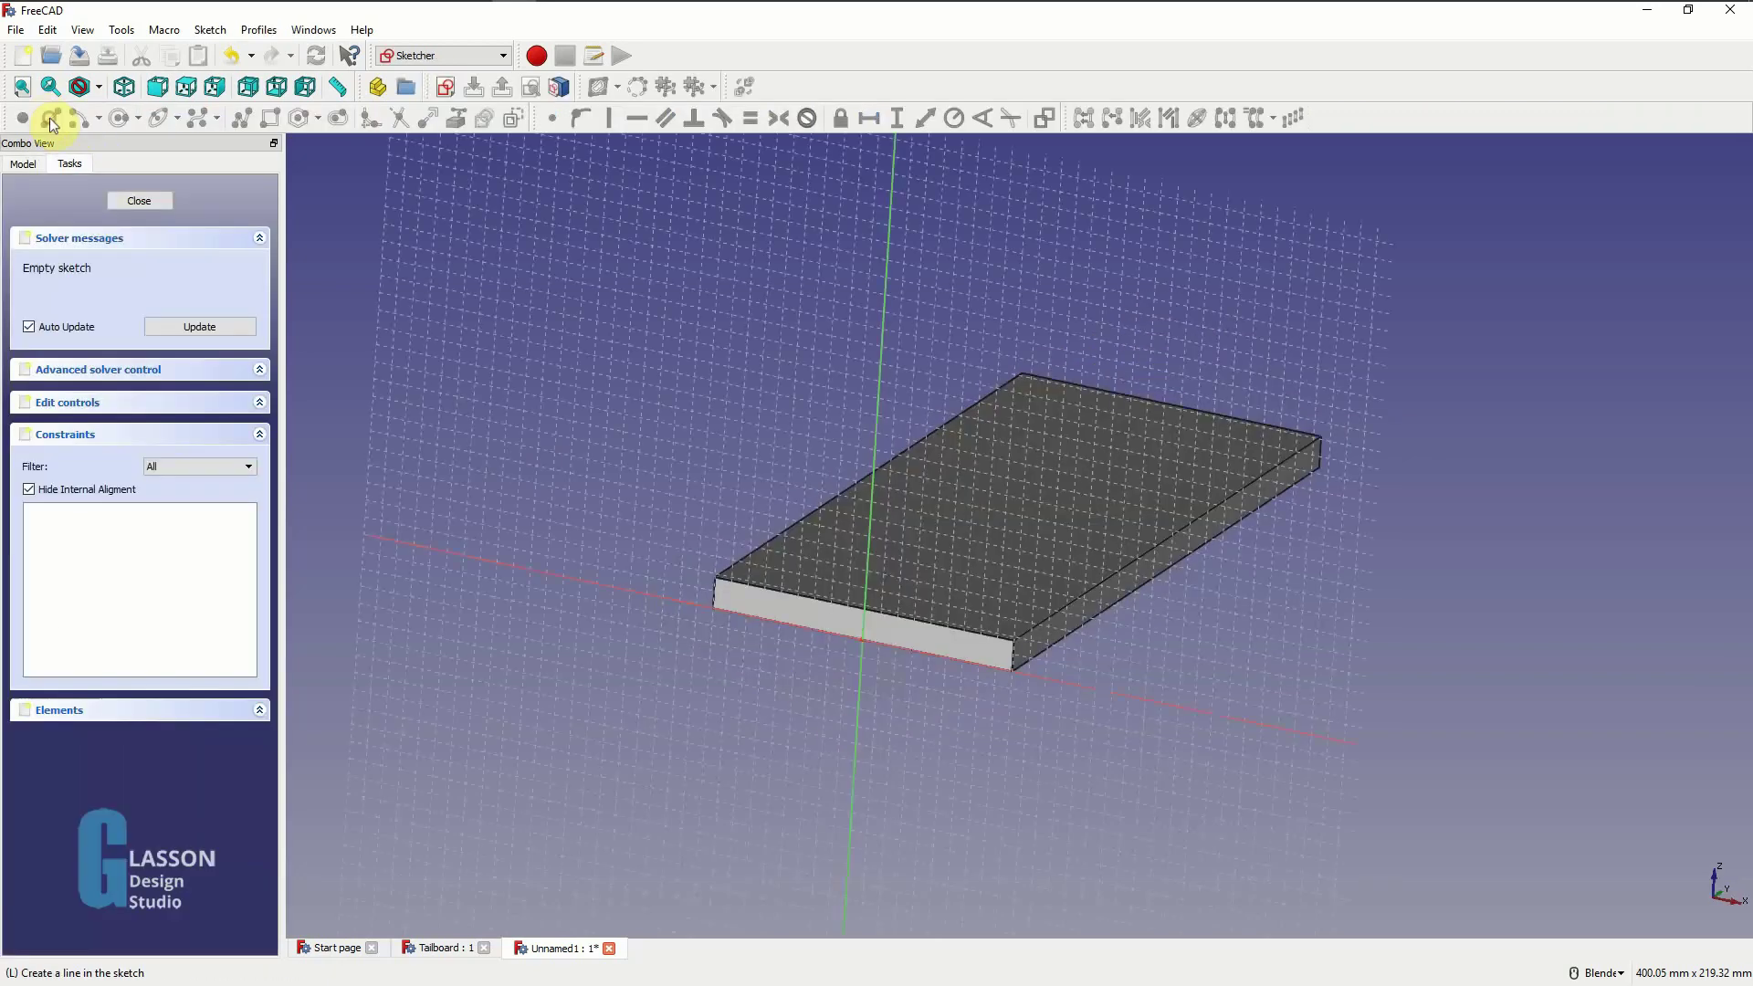
pyautogui.scroll(4, 934, 654)
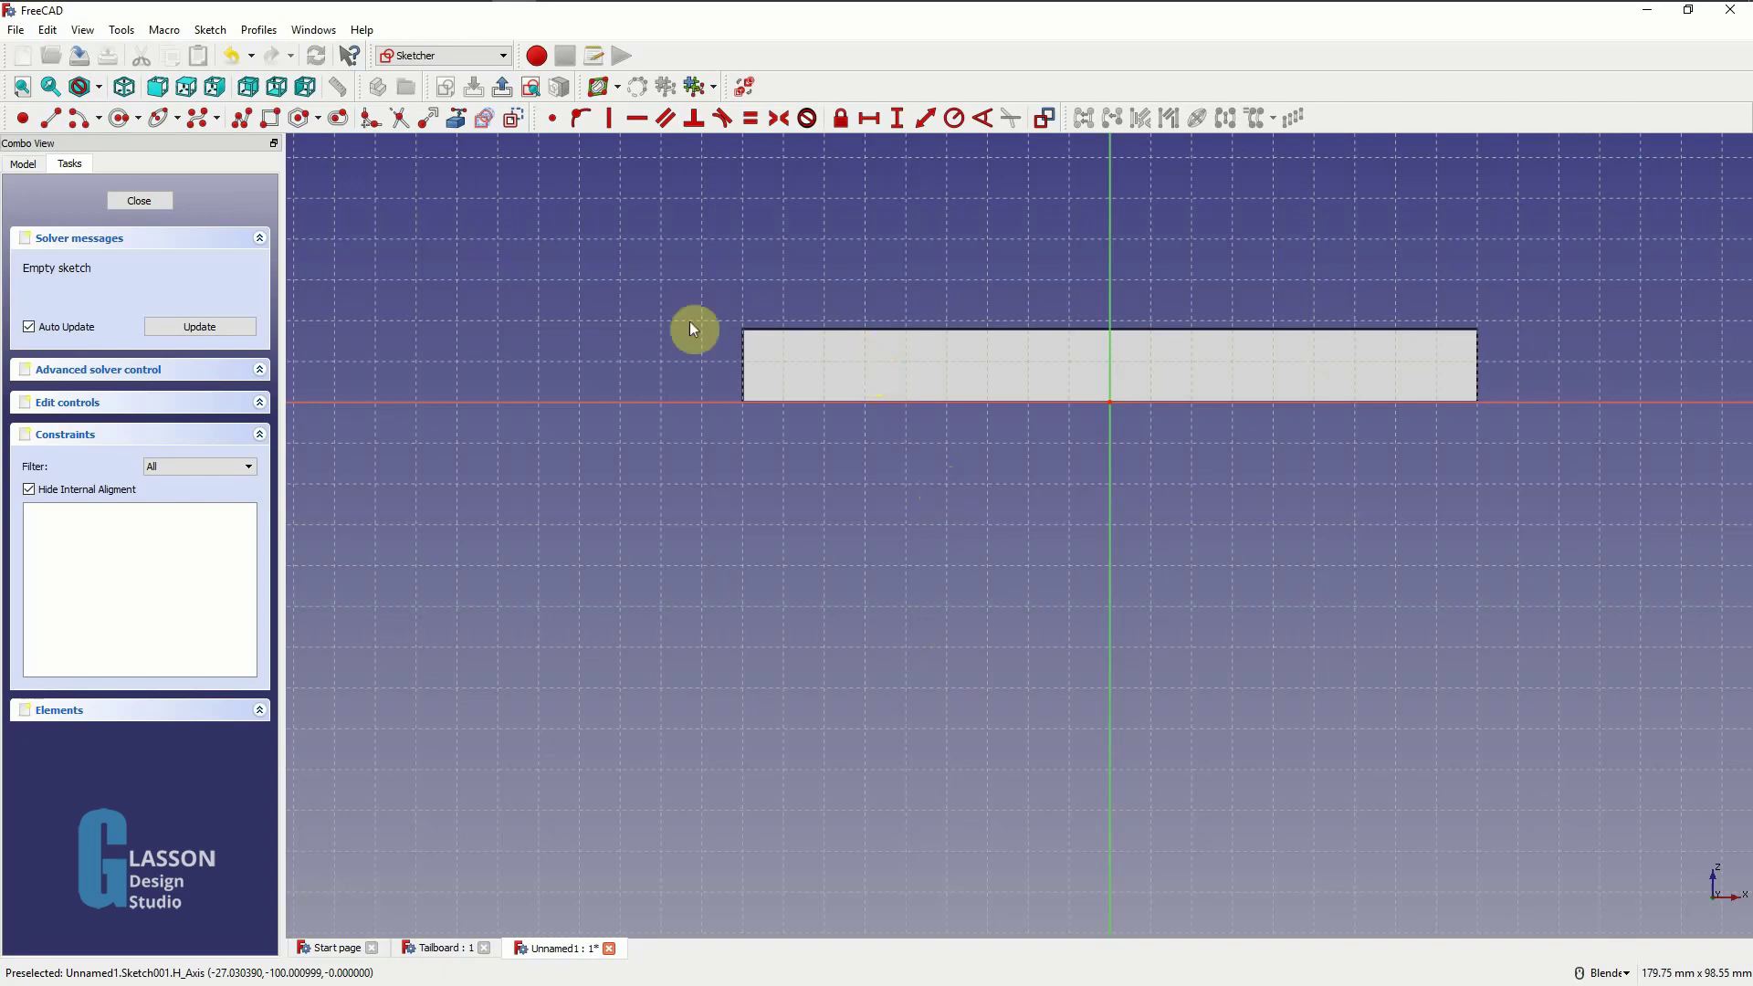
pyautogui.click(456, 120)
pyautogui.click(793, 413)
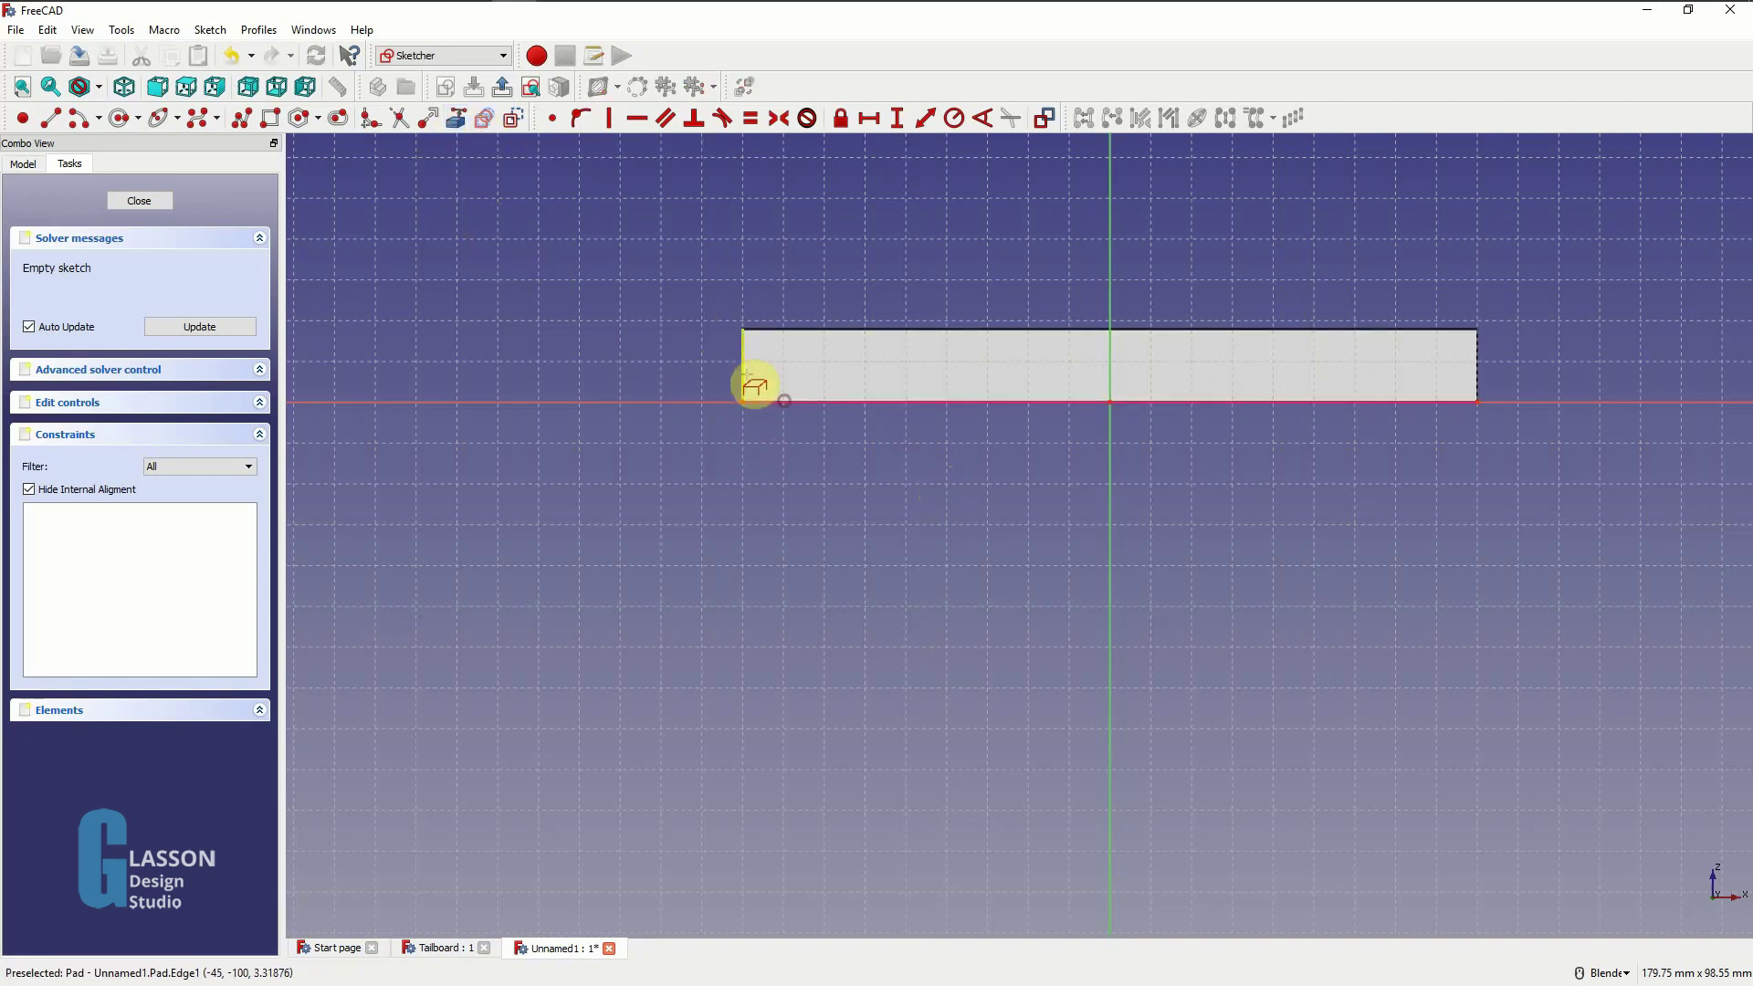
pyautogui.click(808, 330)
pyautogui.click(1479, 374)
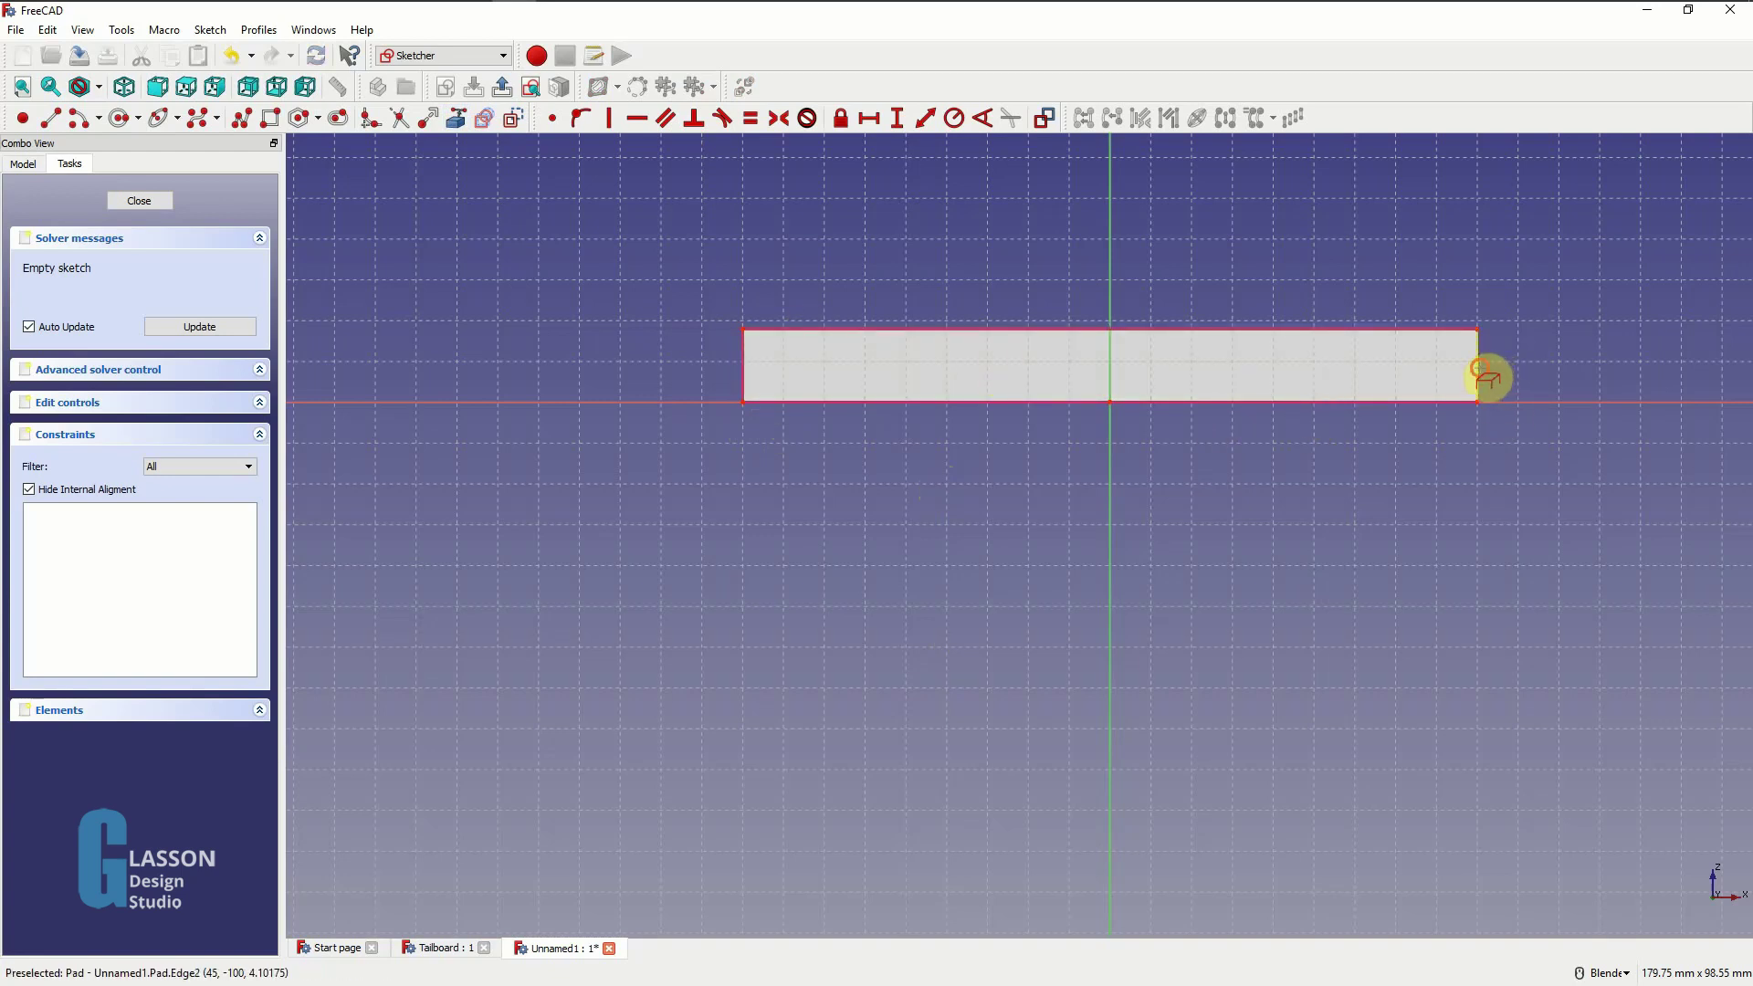
pyautogui.rightClick(1278, 276)
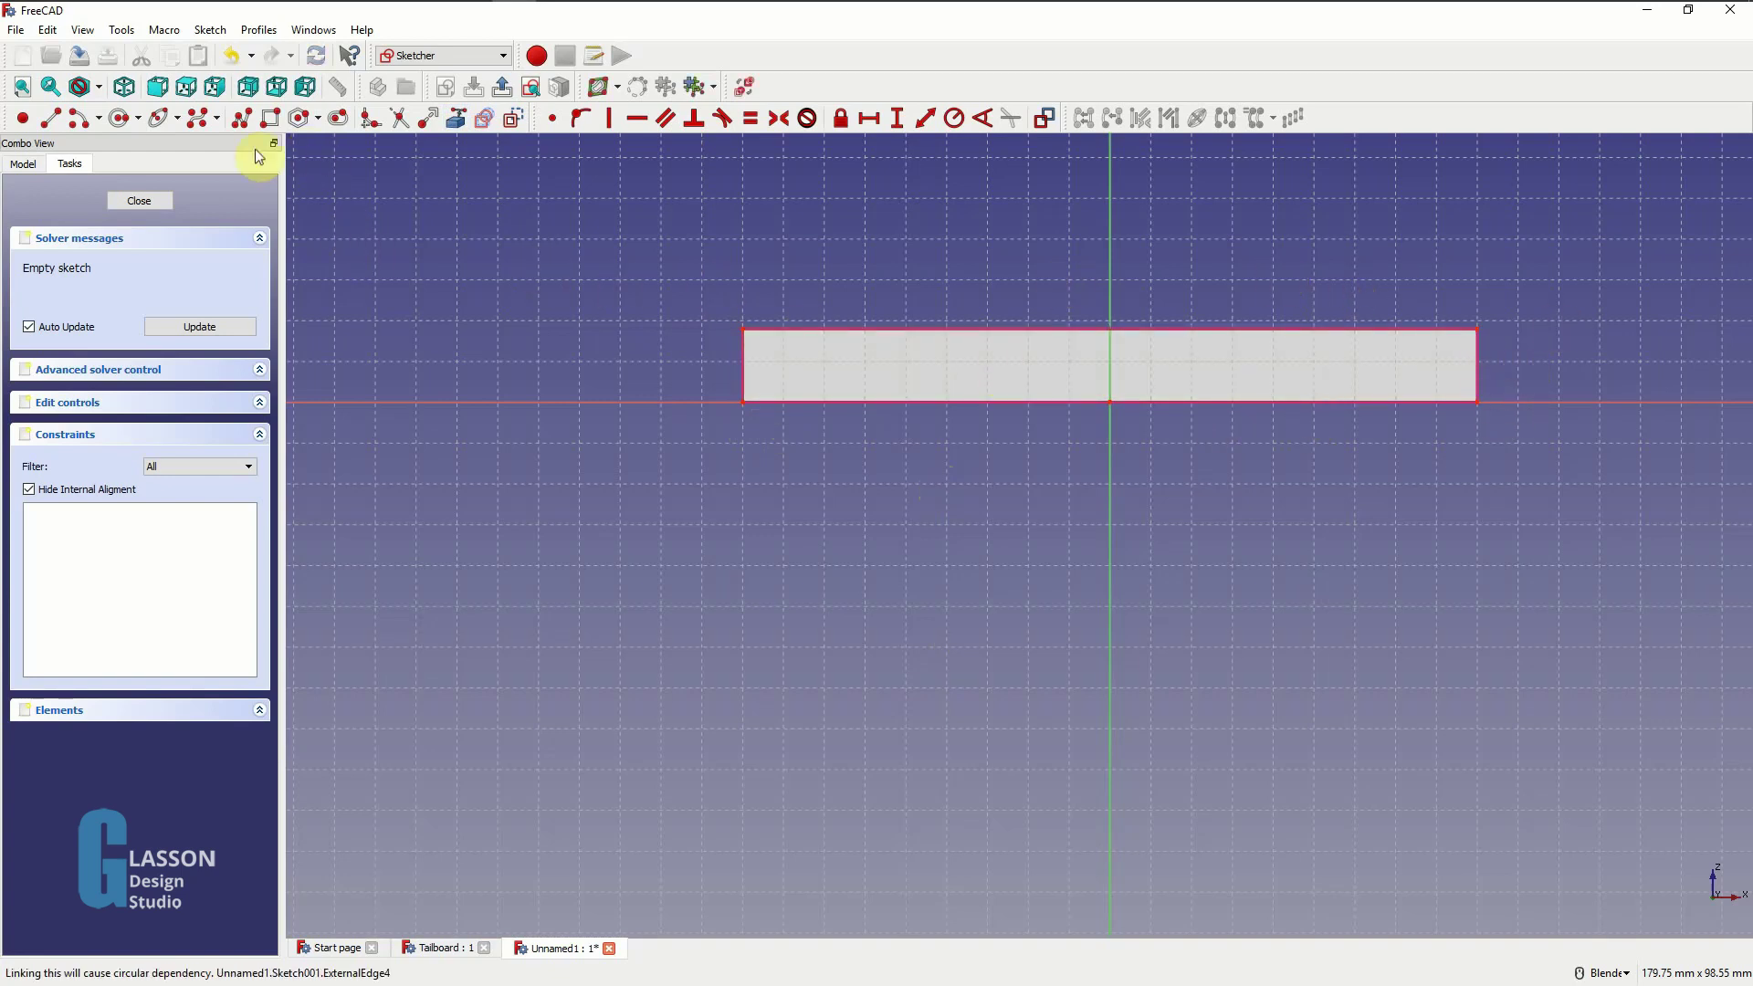
# - Draw a closed trapezoid in the end face's left half, about 27 mm wide on its top edge and 17 mm on its bottom edge
pyautogui.click(242, 118)
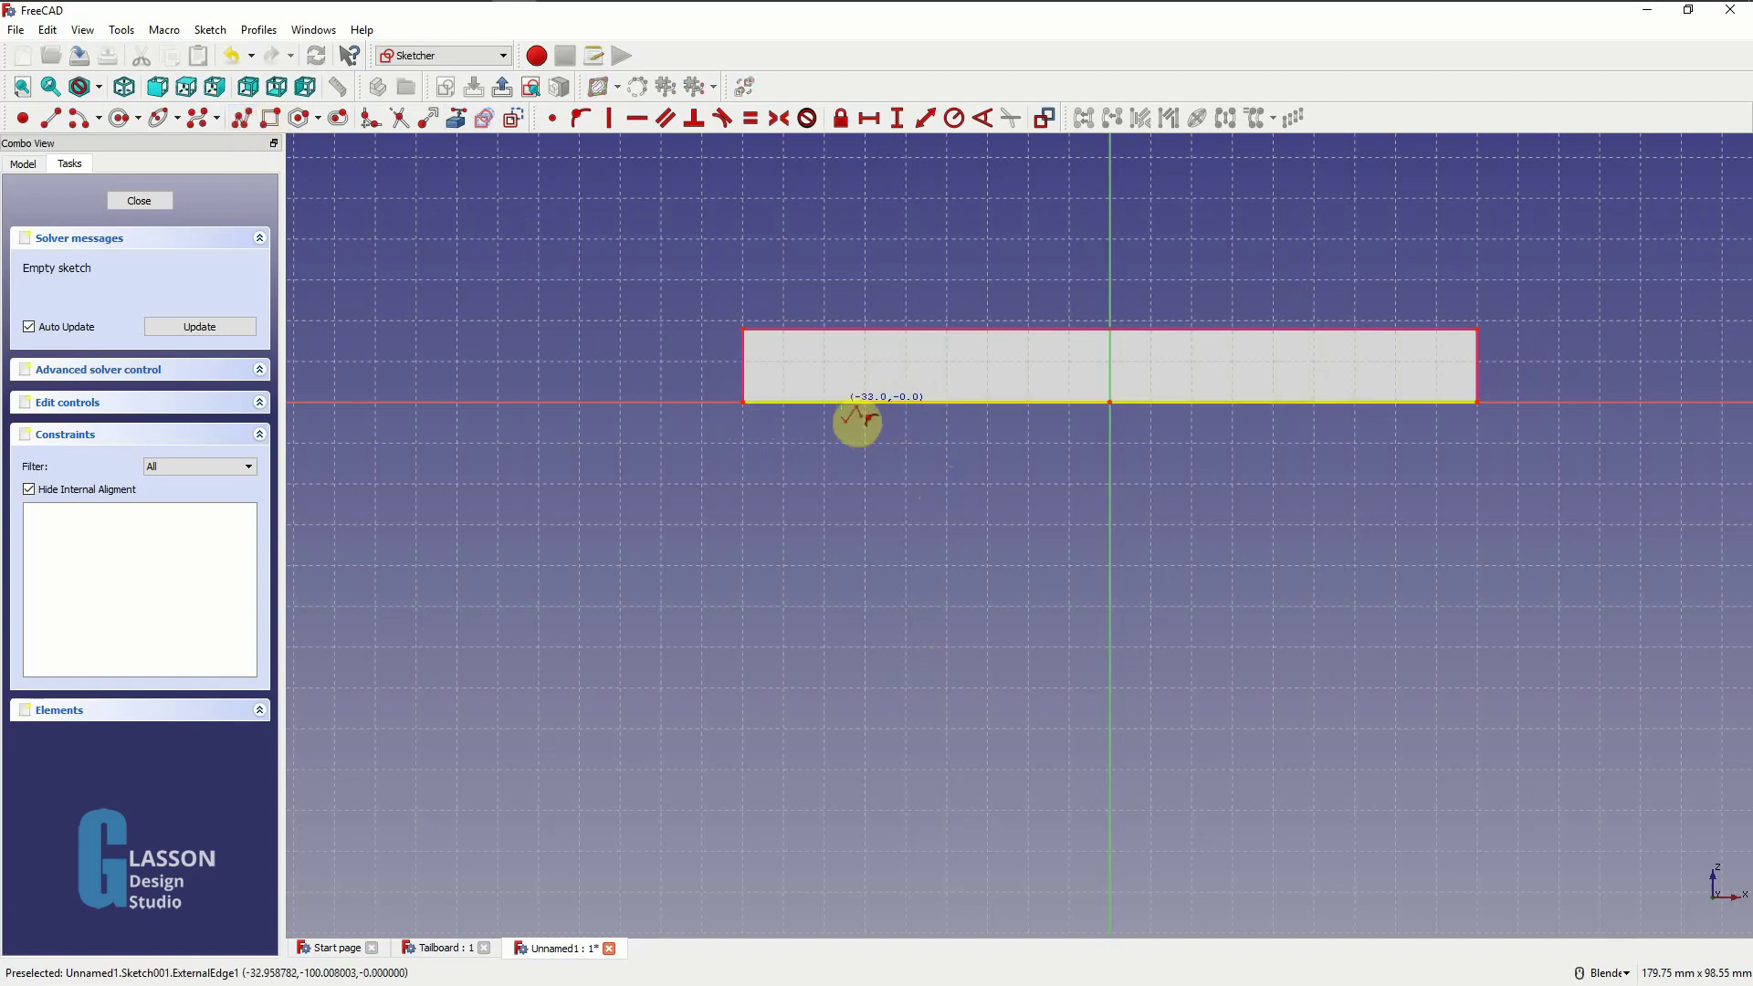
pyautogui.click(858, 419)
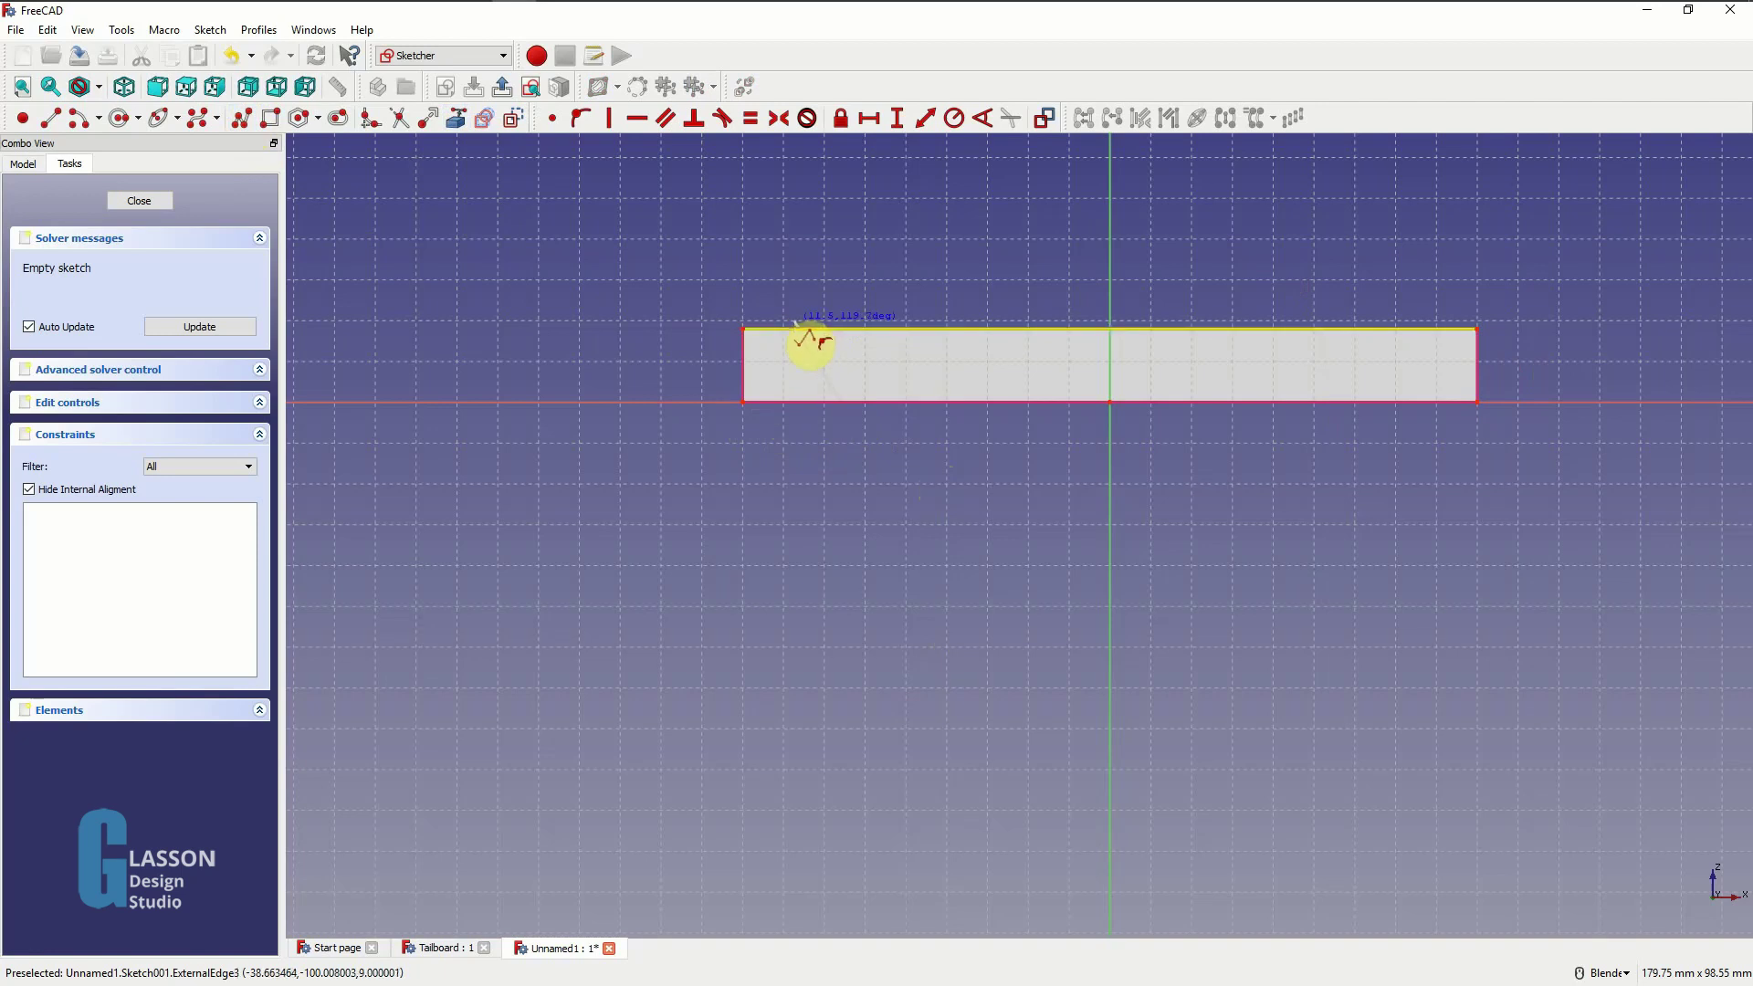
pyautogui.click(794, 329)
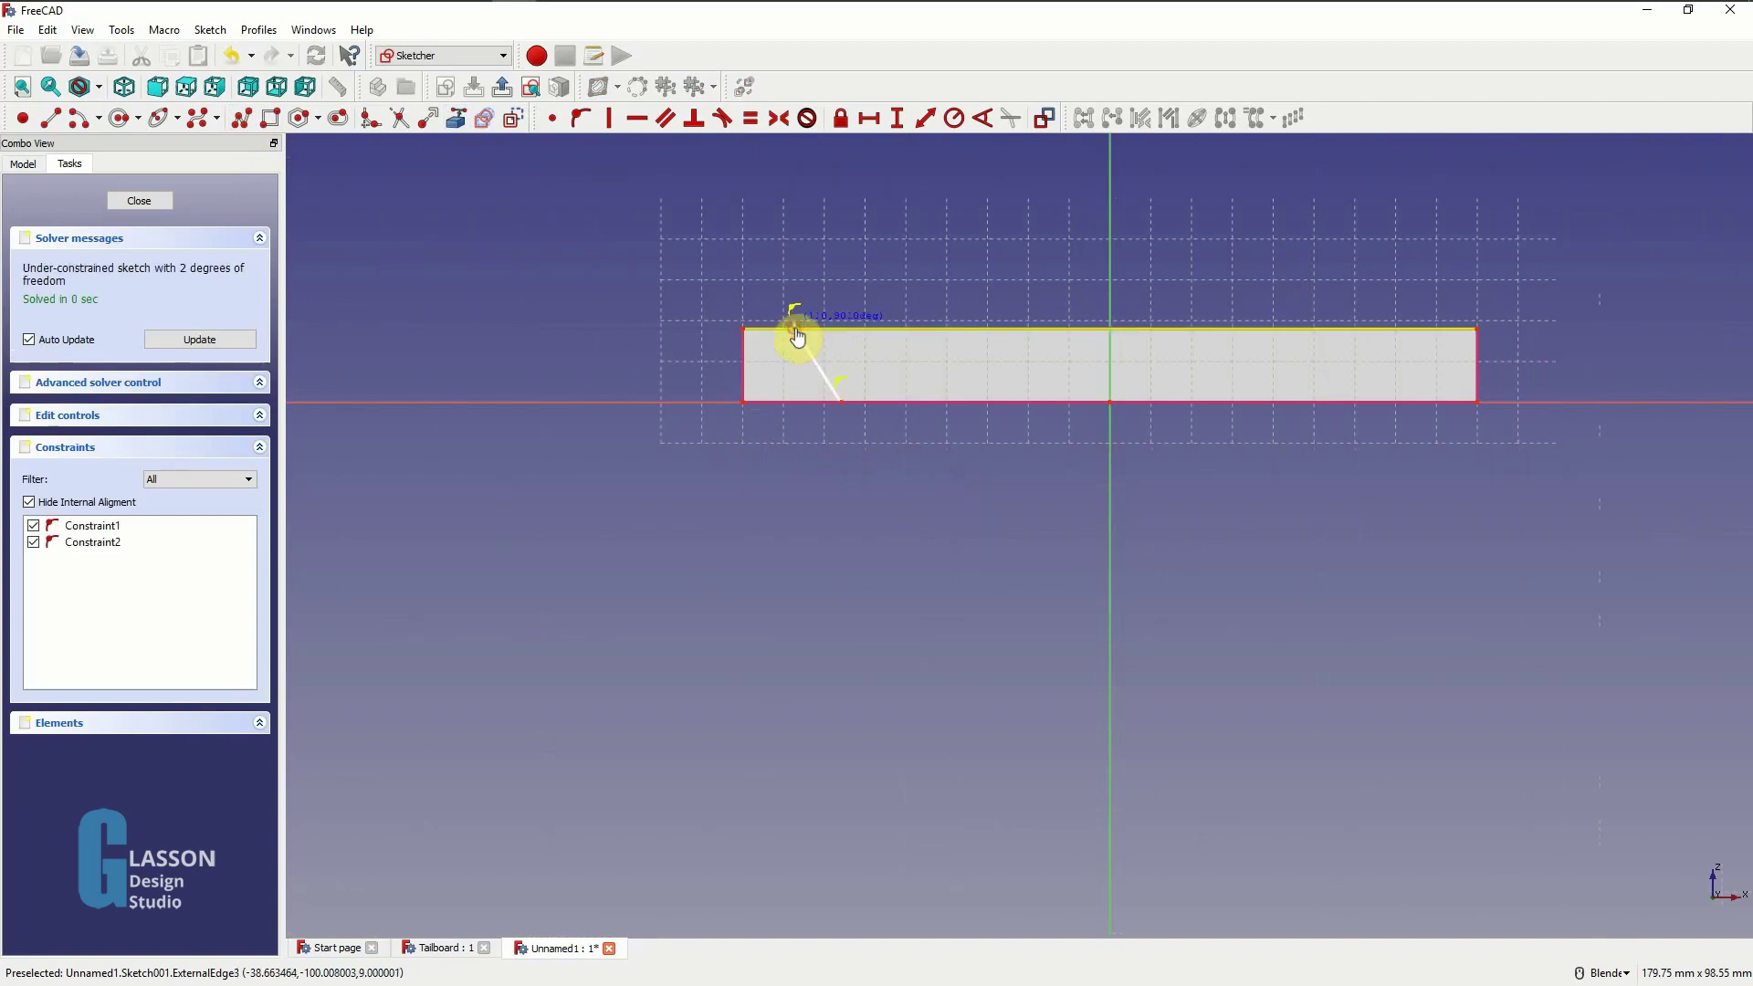
pyautogui.click(1013, 331)
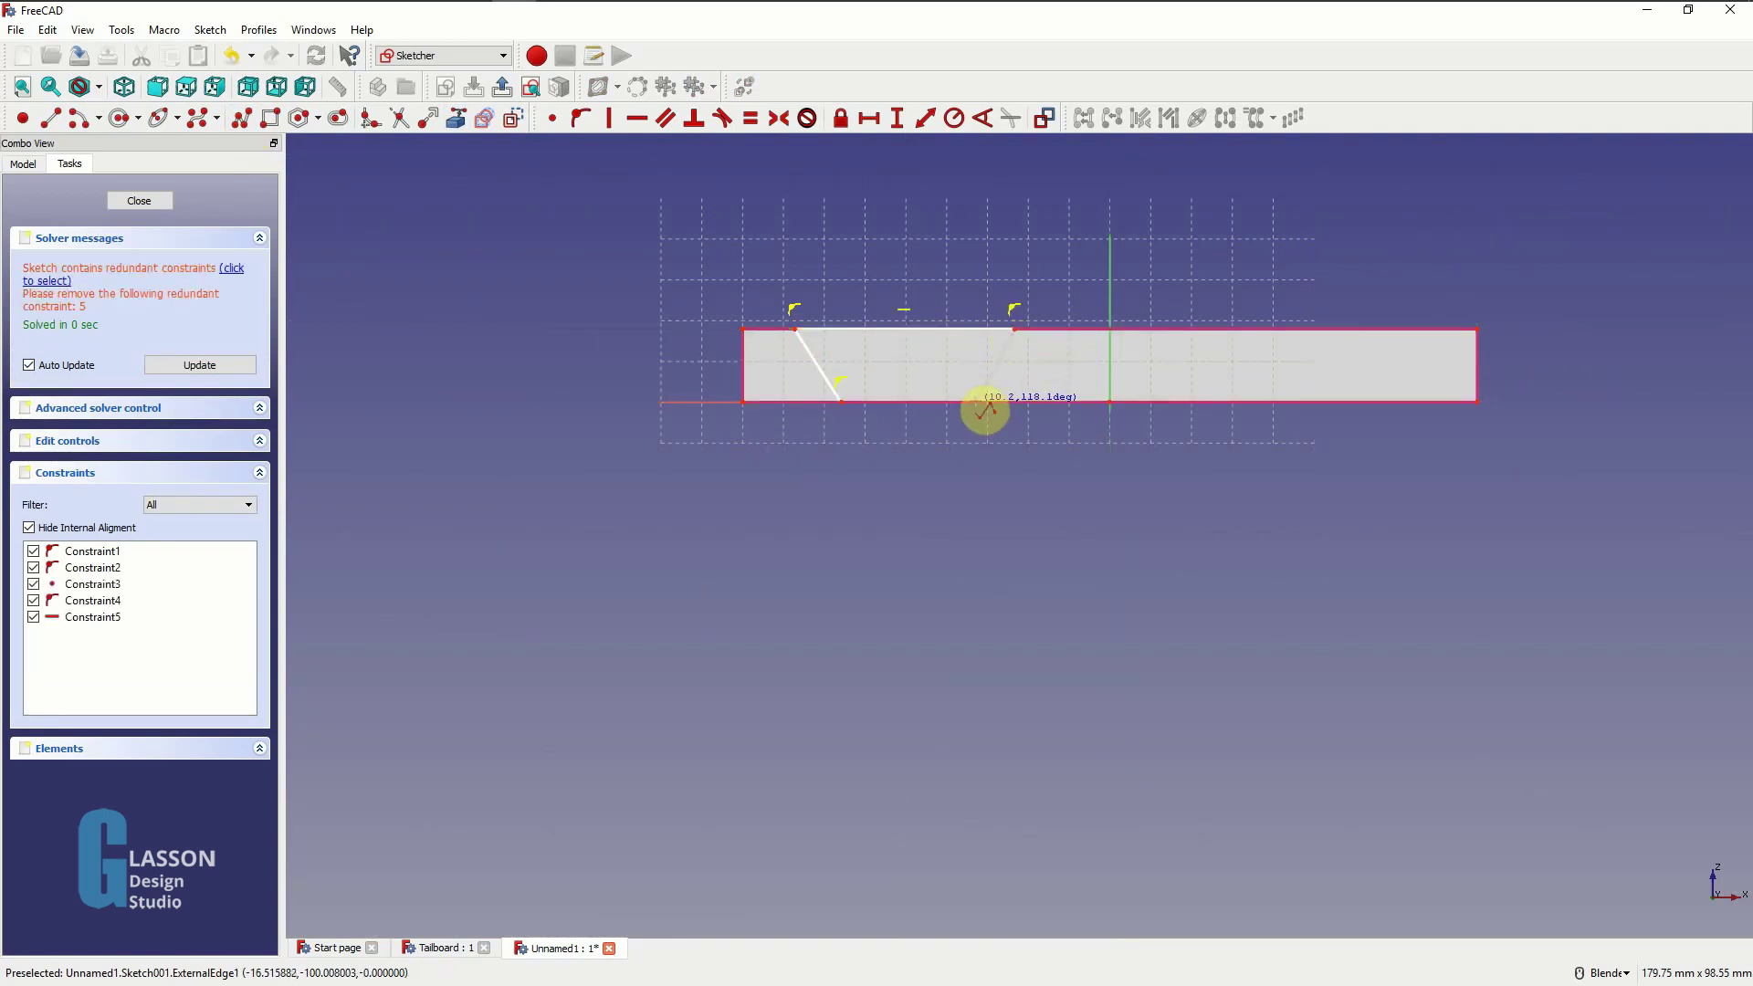
pyautogui.click(975, 403)
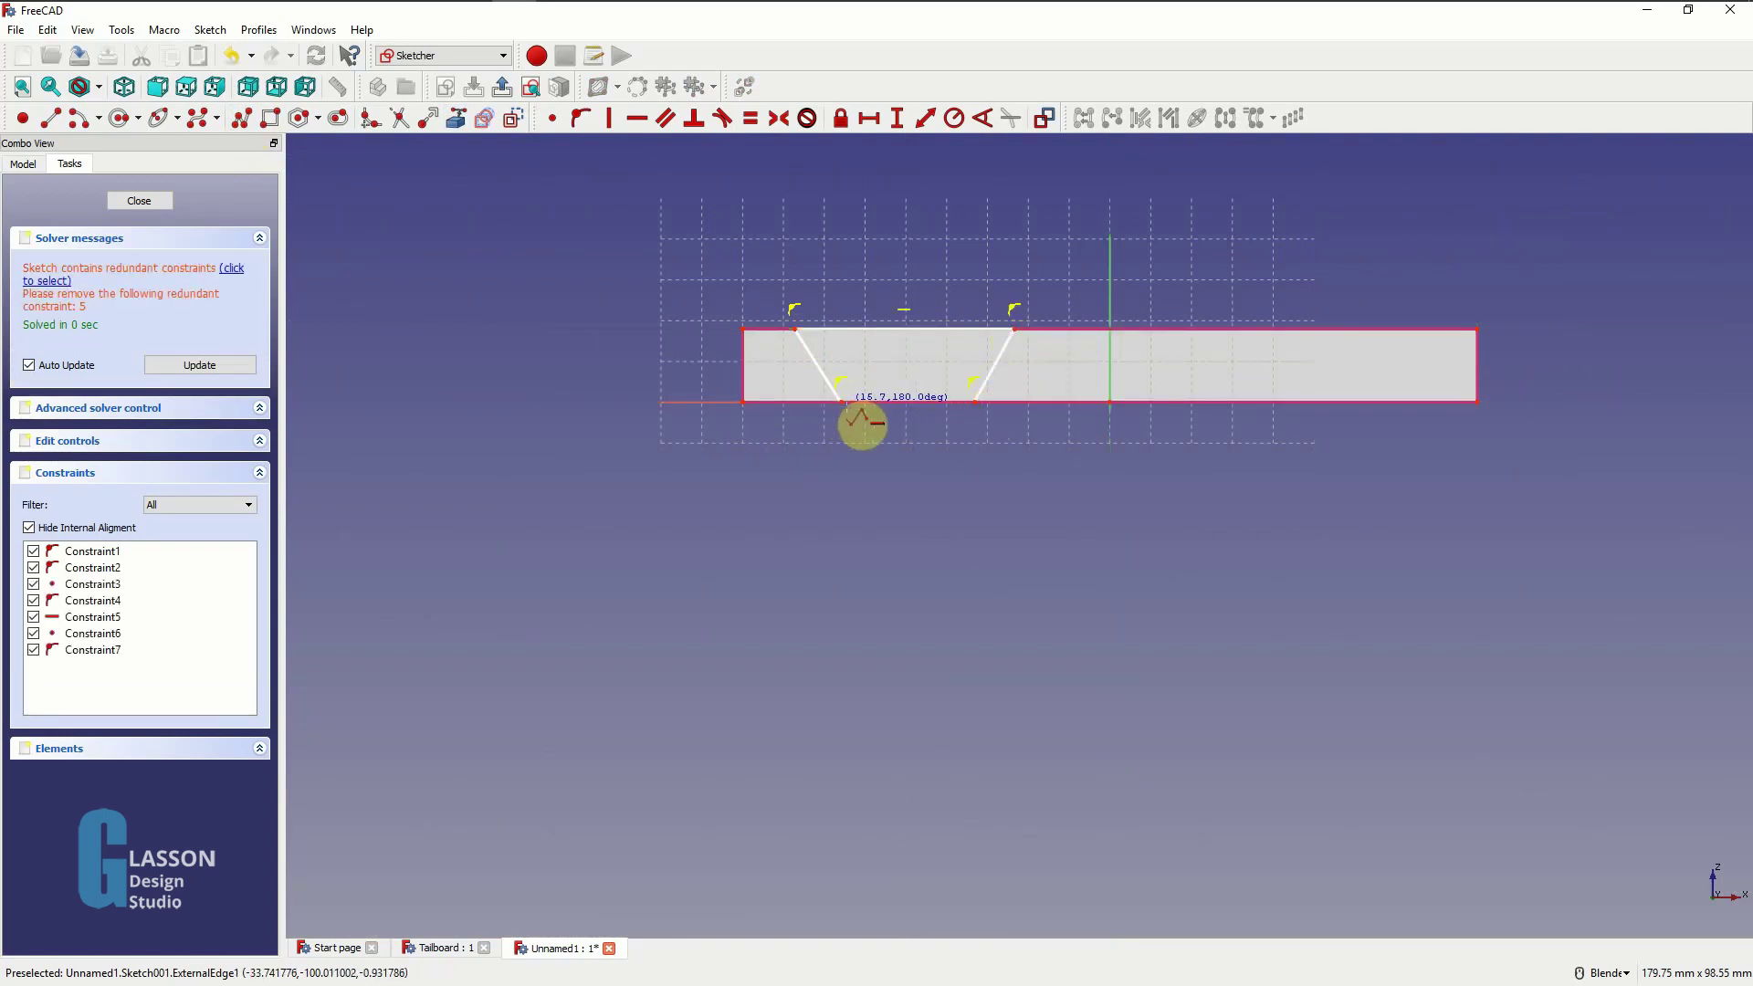
pyautogui.click(840, 402)
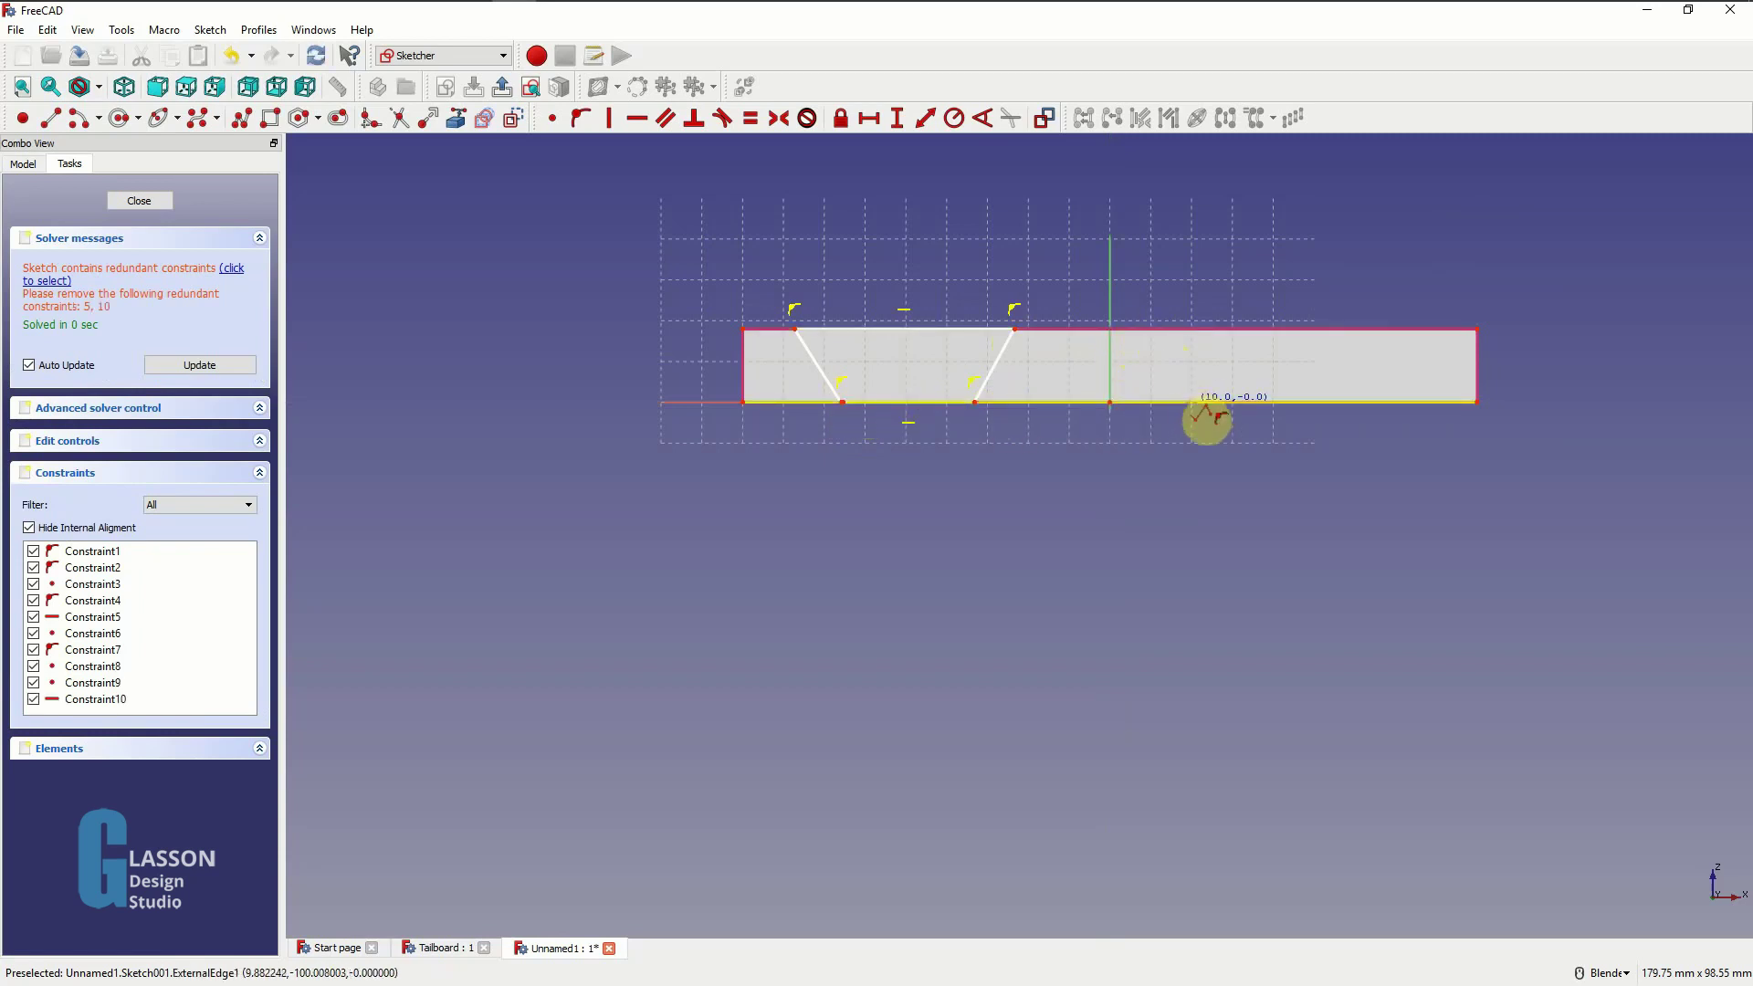
# - Draw a second closed trapezoid in the end face's right half, about 22 mm wide on the top edge and 15 mm on the bottom
pyautogui.click(1192, 403)
pyautogui.click(1150, 328)
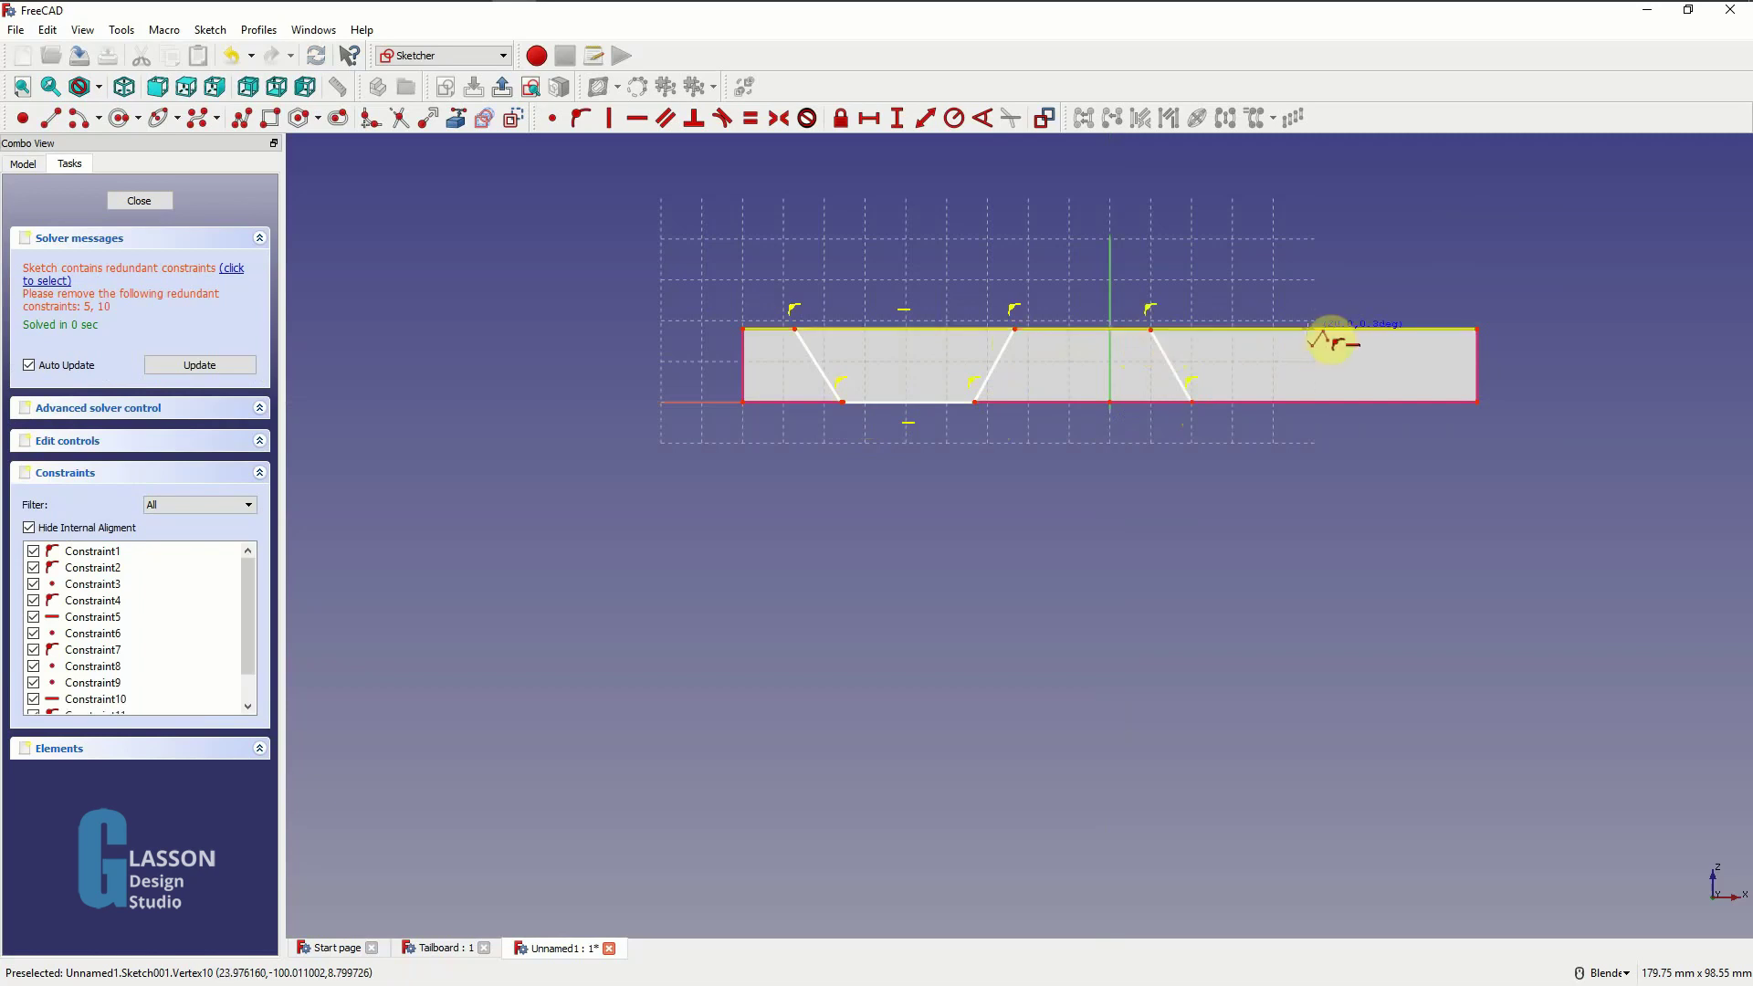
pyautogui.click(1330, 330)
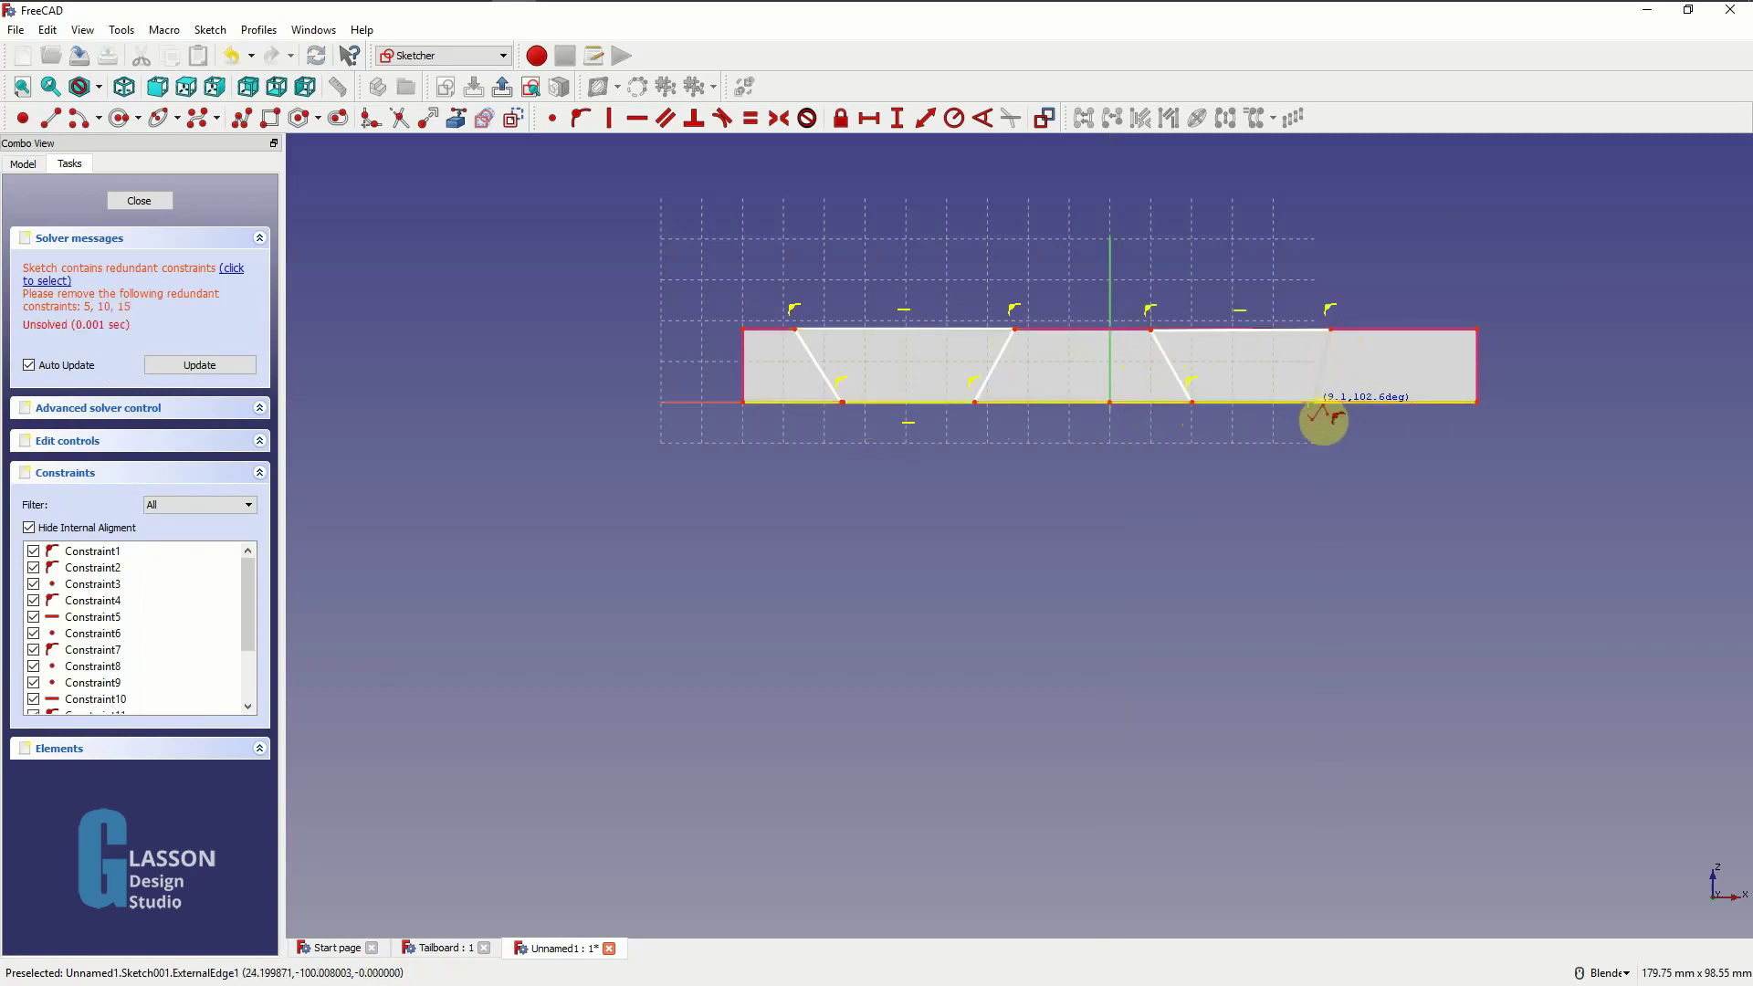
pyautogui.click(1312, 403)
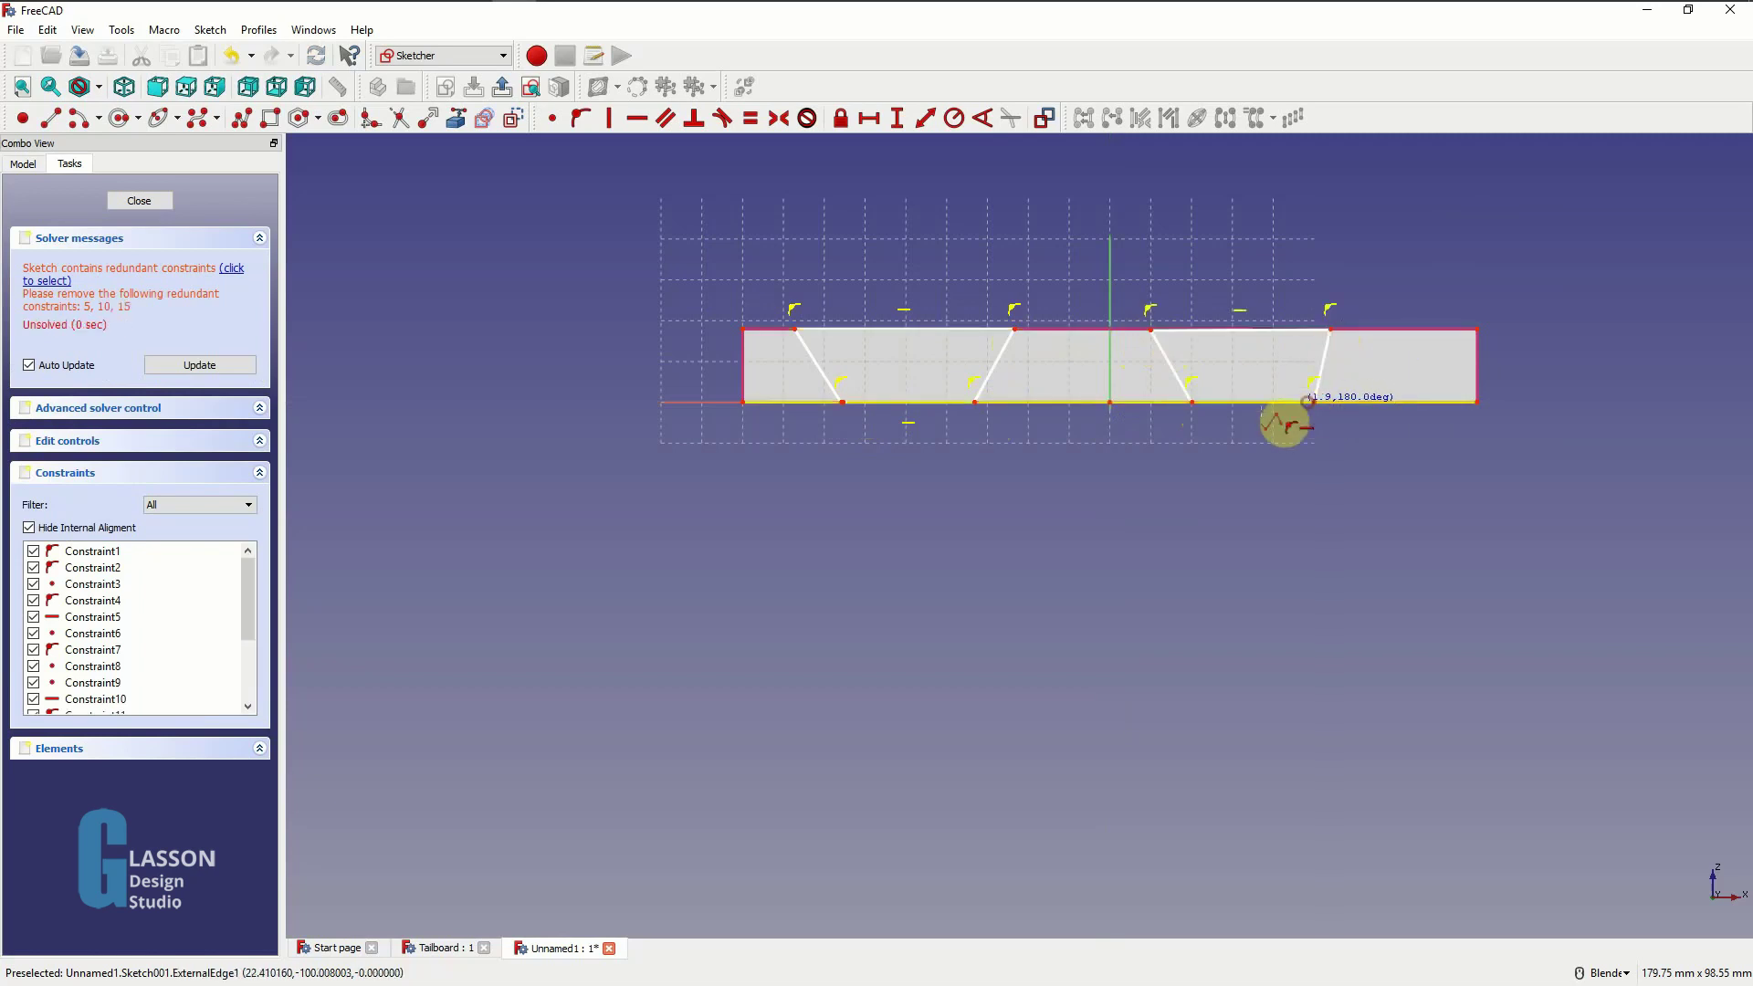
pyautogui.click(1192, 404)
pyautogui.rightClick(1112, 480)
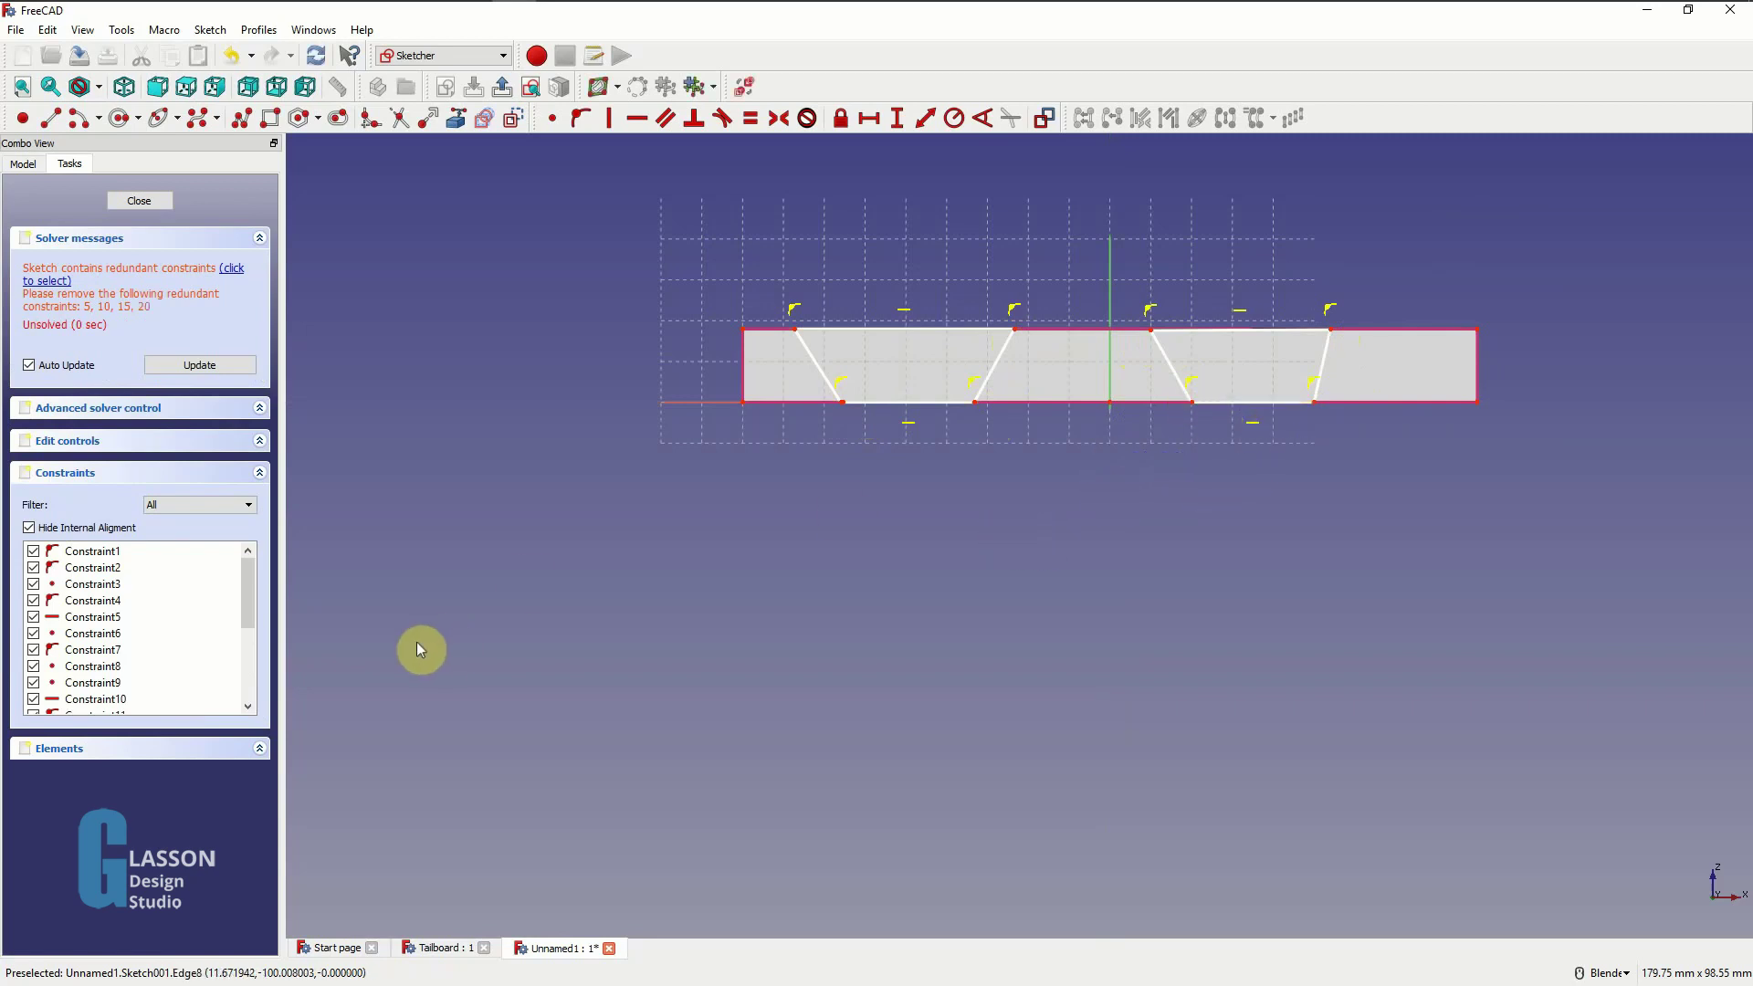
# - Delete the four redundant horizontal constraints from the top and bottom lines of both trapezoids
pyautogui.moveTo(251, 656); pyautogui.dragTo(245, 698)
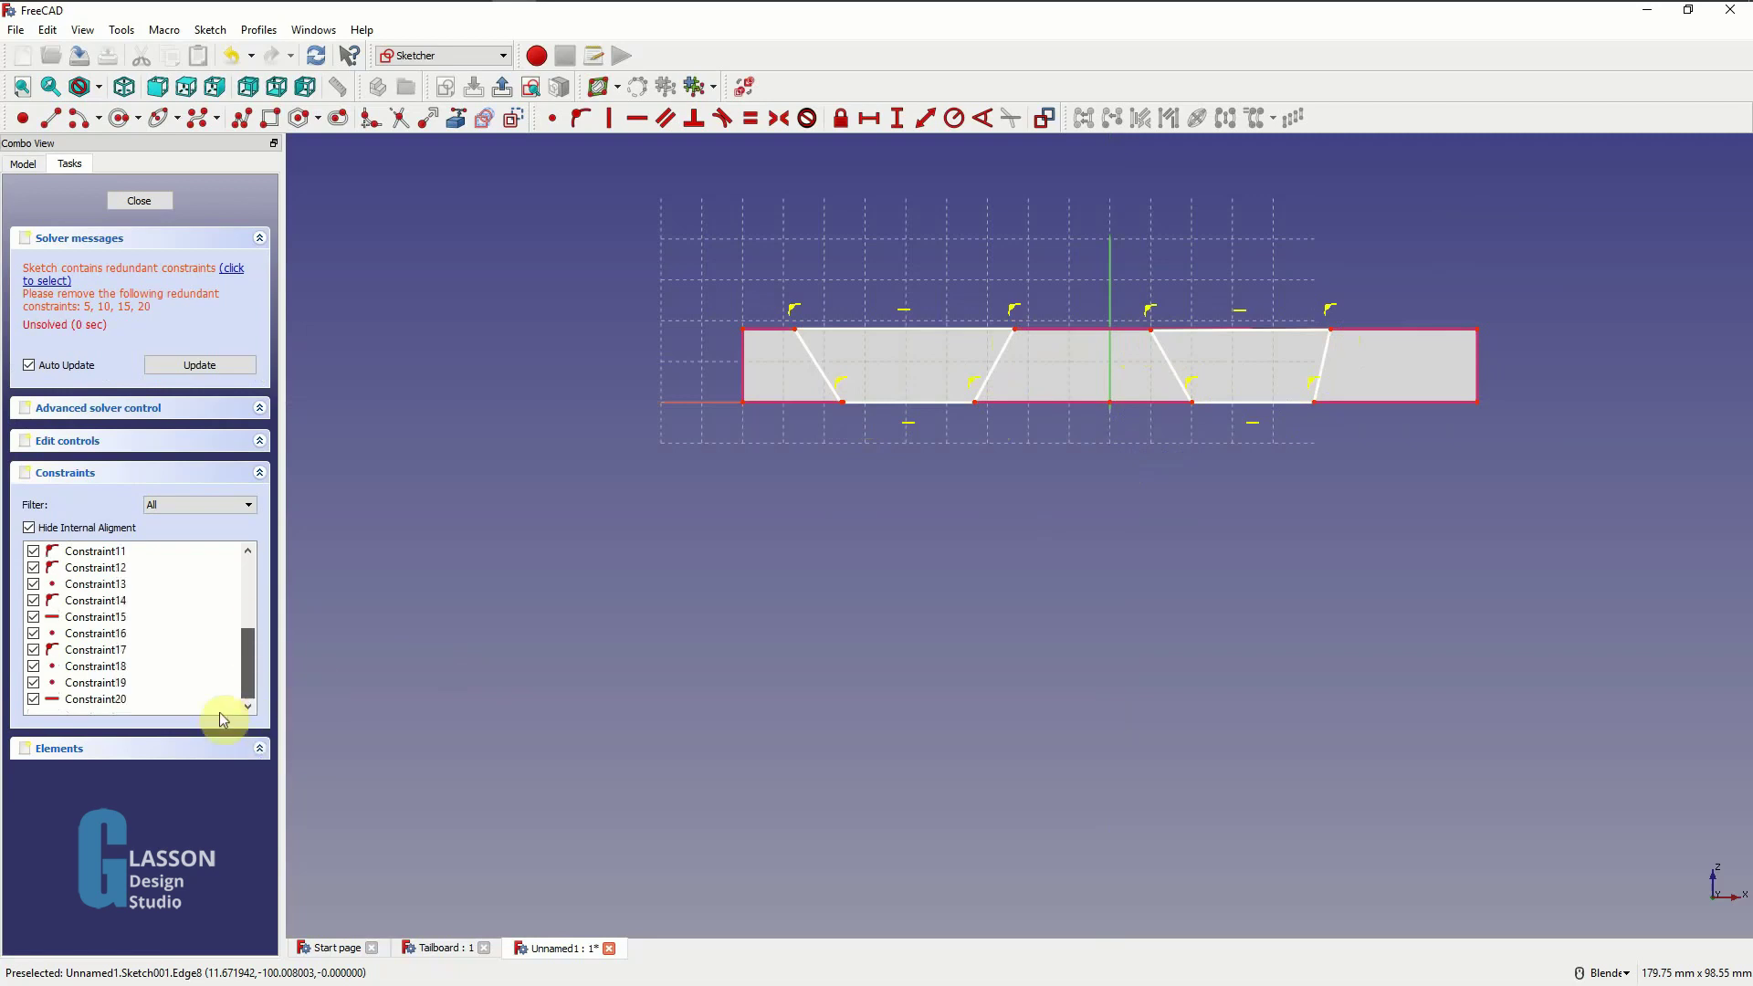
pyautogui.click(112, 699)
pyautogui.press('Delete')
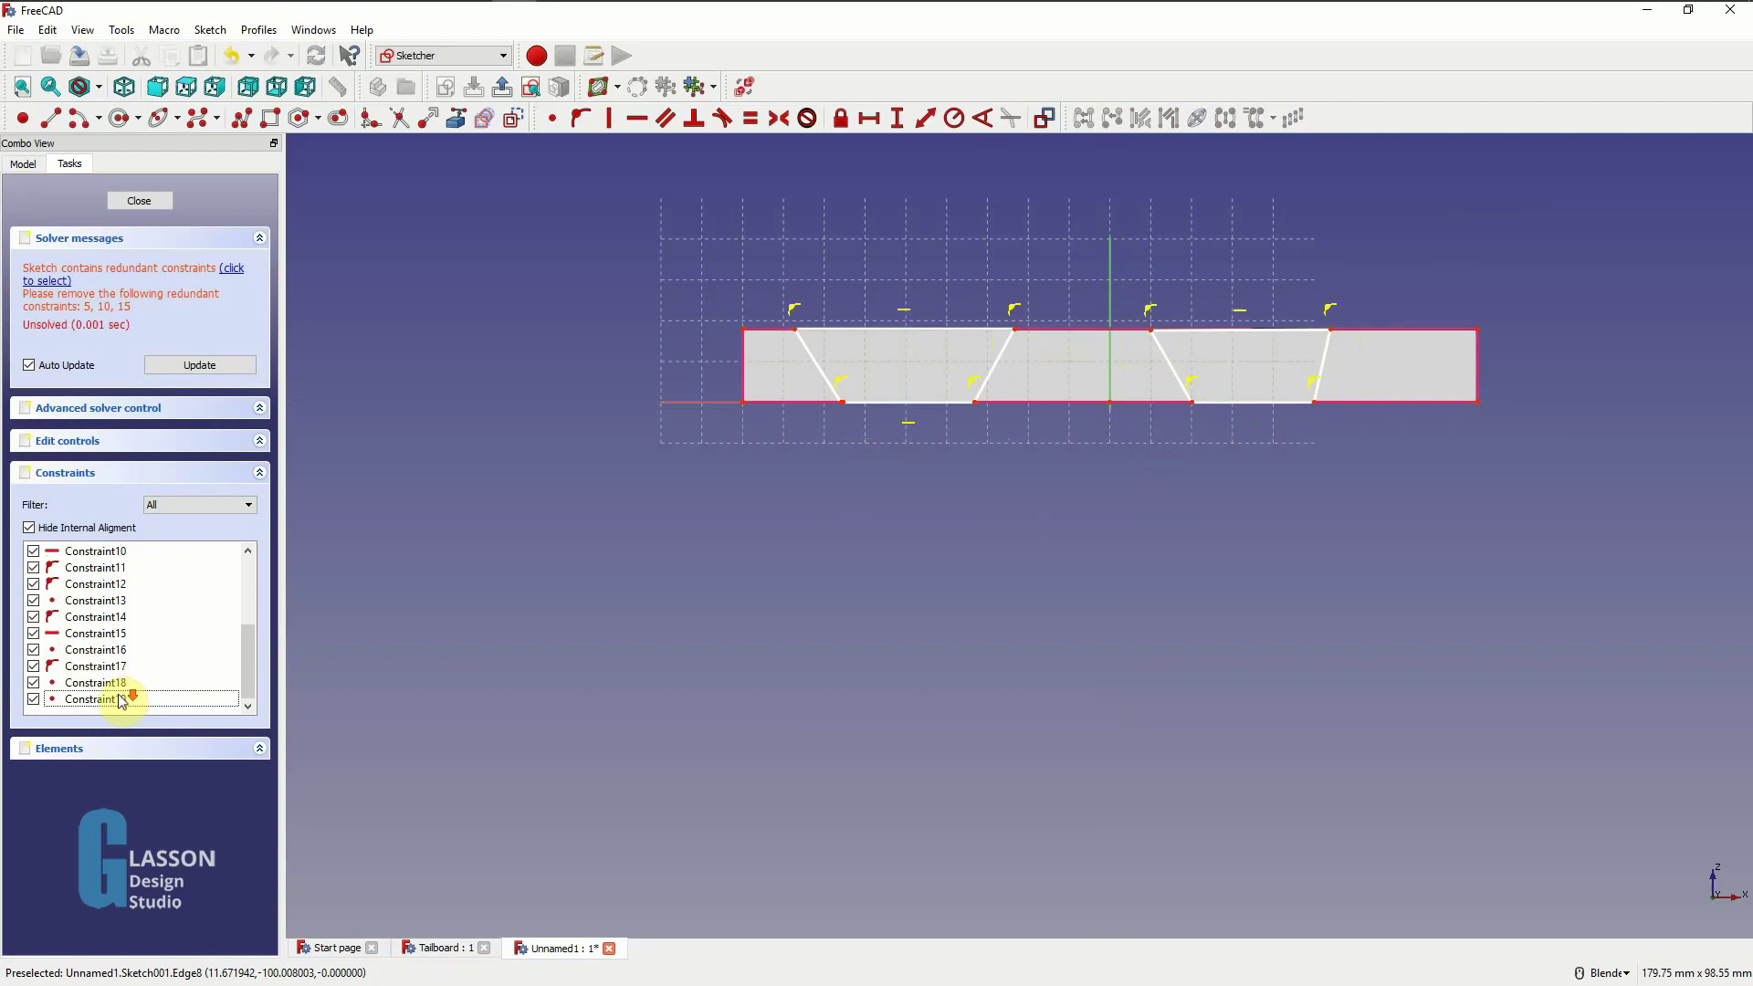
pyautogui.click(120, 633)
pyautogui.press('Delete')
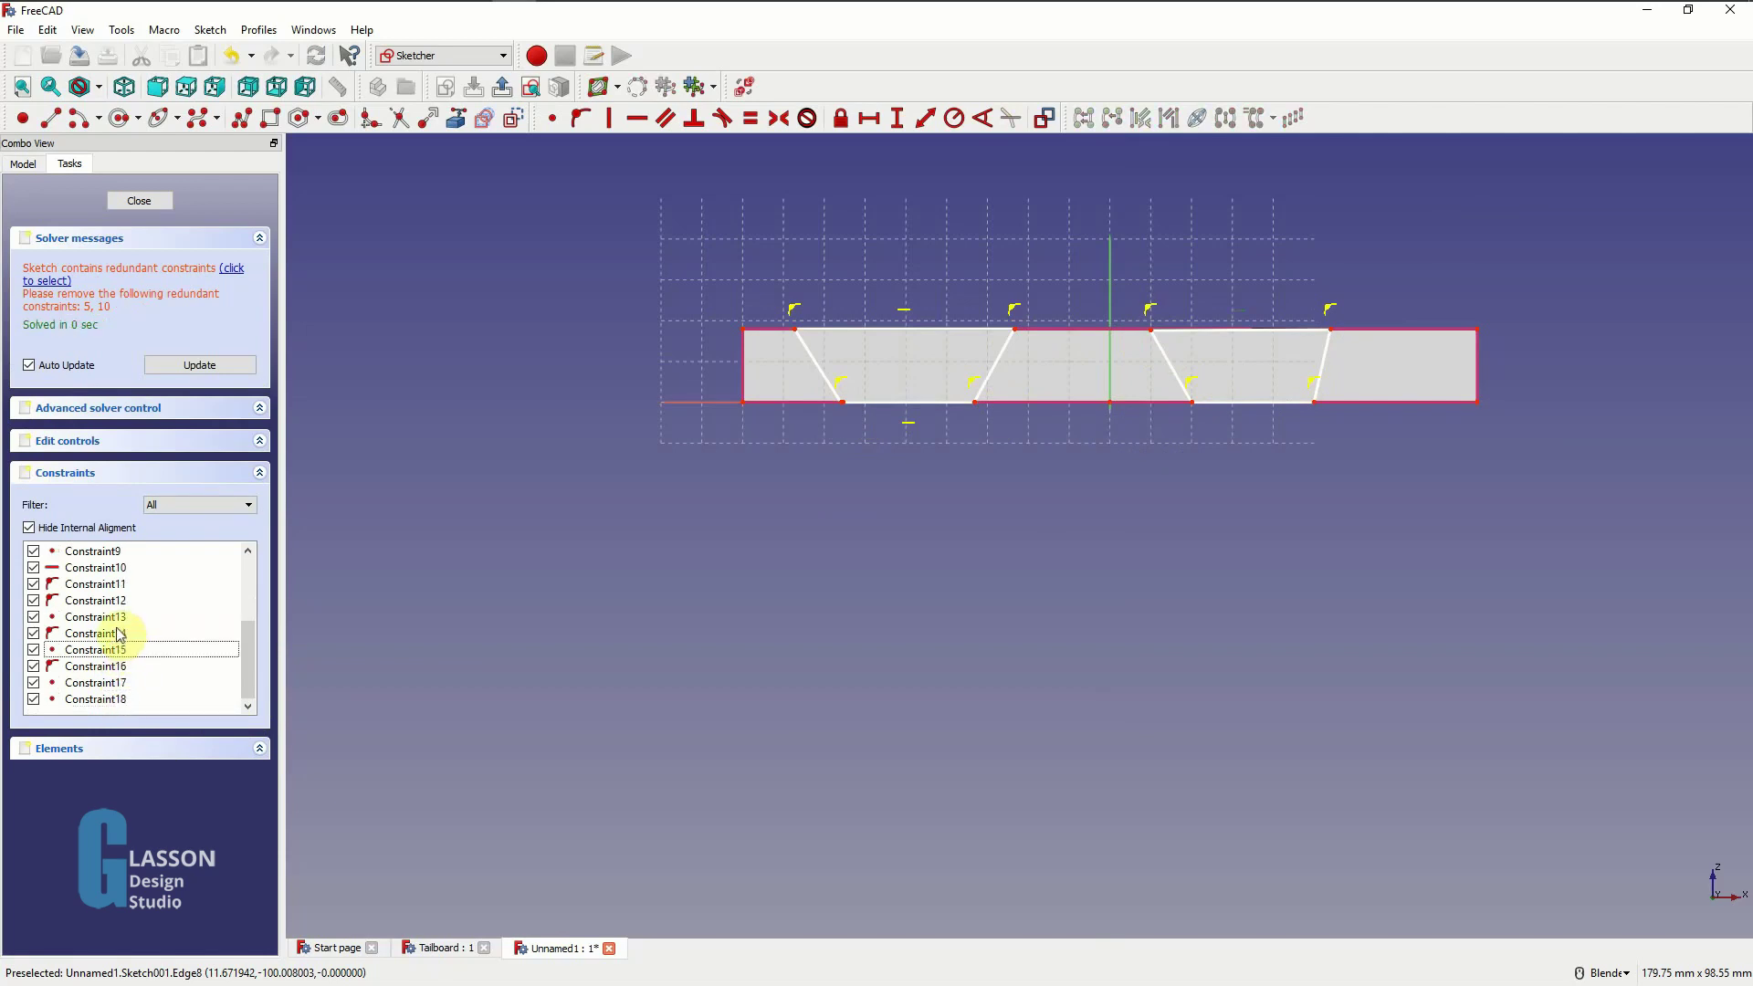
pyautogui.click(96, 568)
pyautogui.press('Delete')
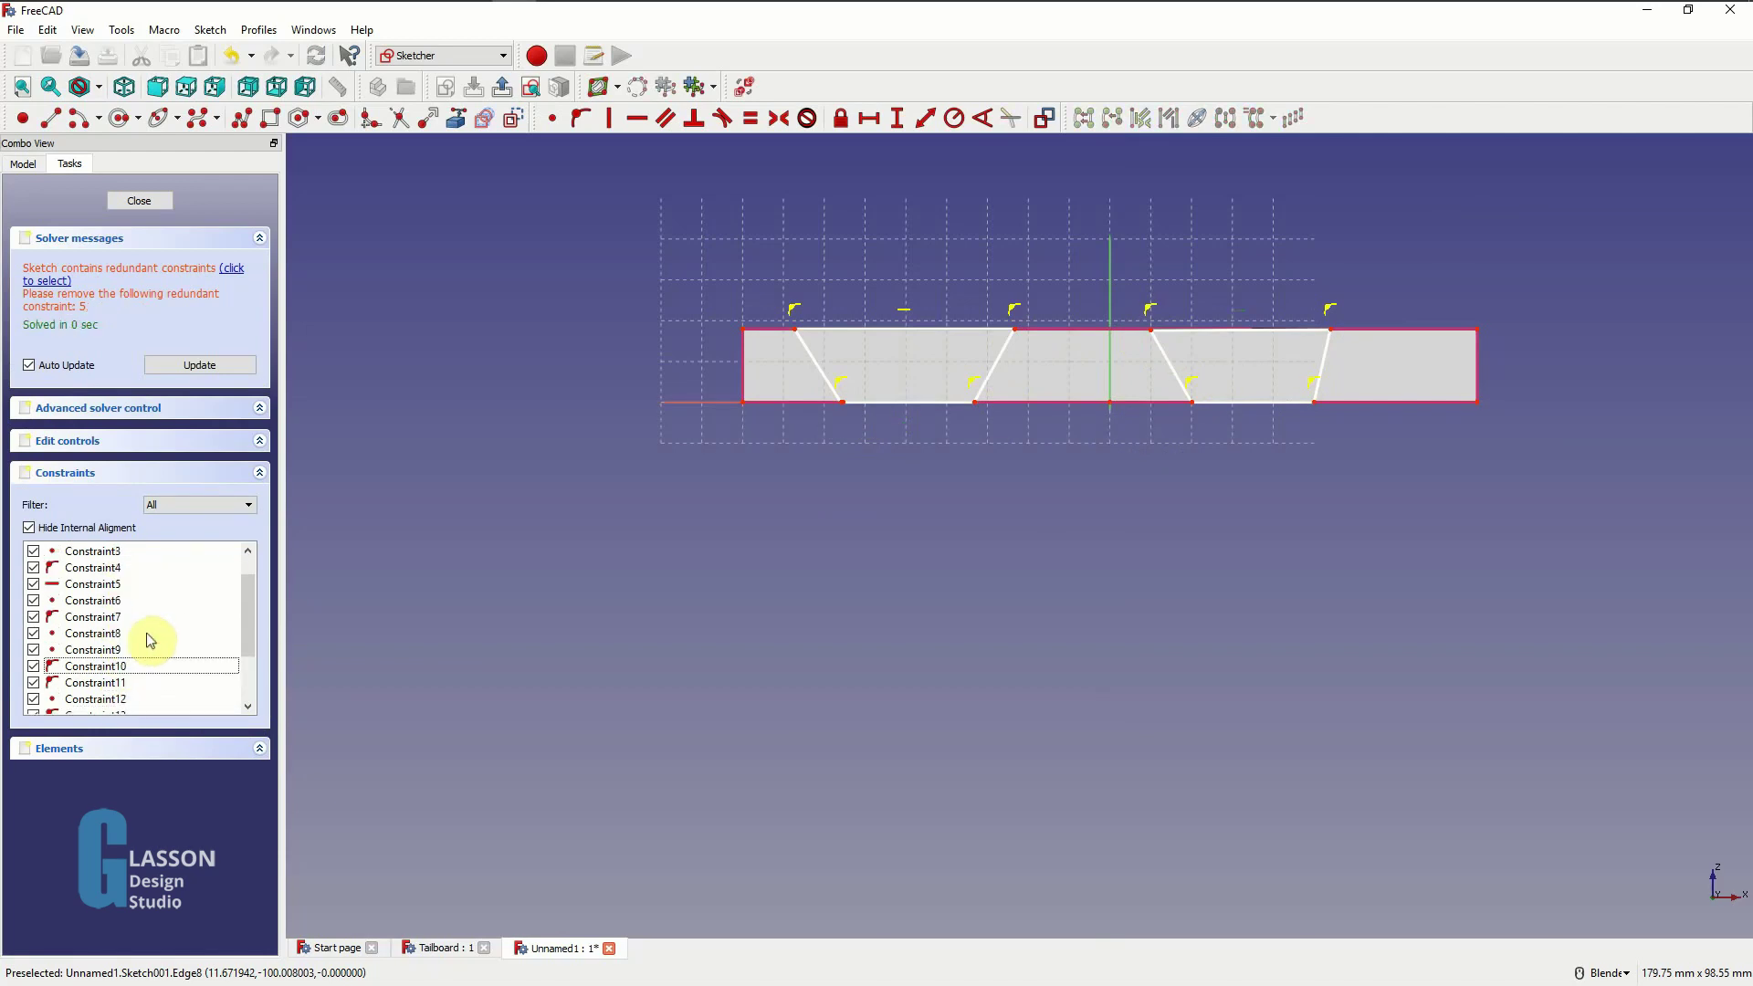
pyautogui.click(92, 584)
pyautogui.press('Delete')
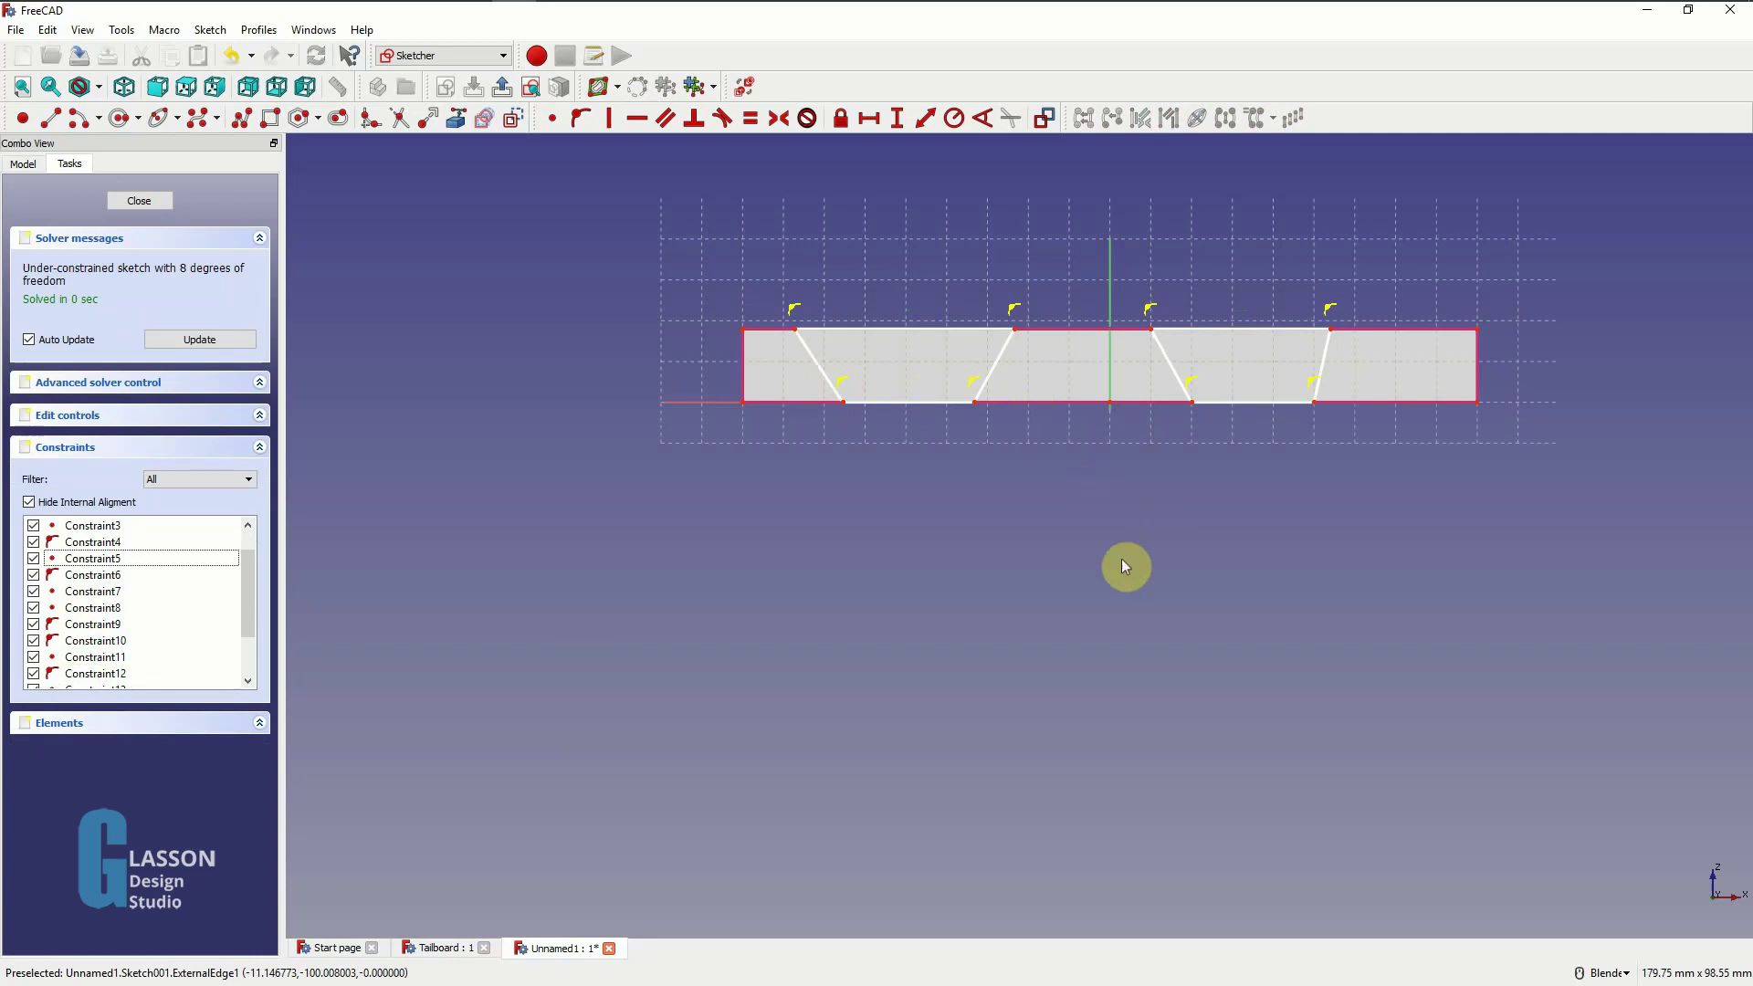
# - Make the two trapezoids' left slanted sides parallel to each other, and likewise their right slanted sides
pyautogui.click(815, 365)
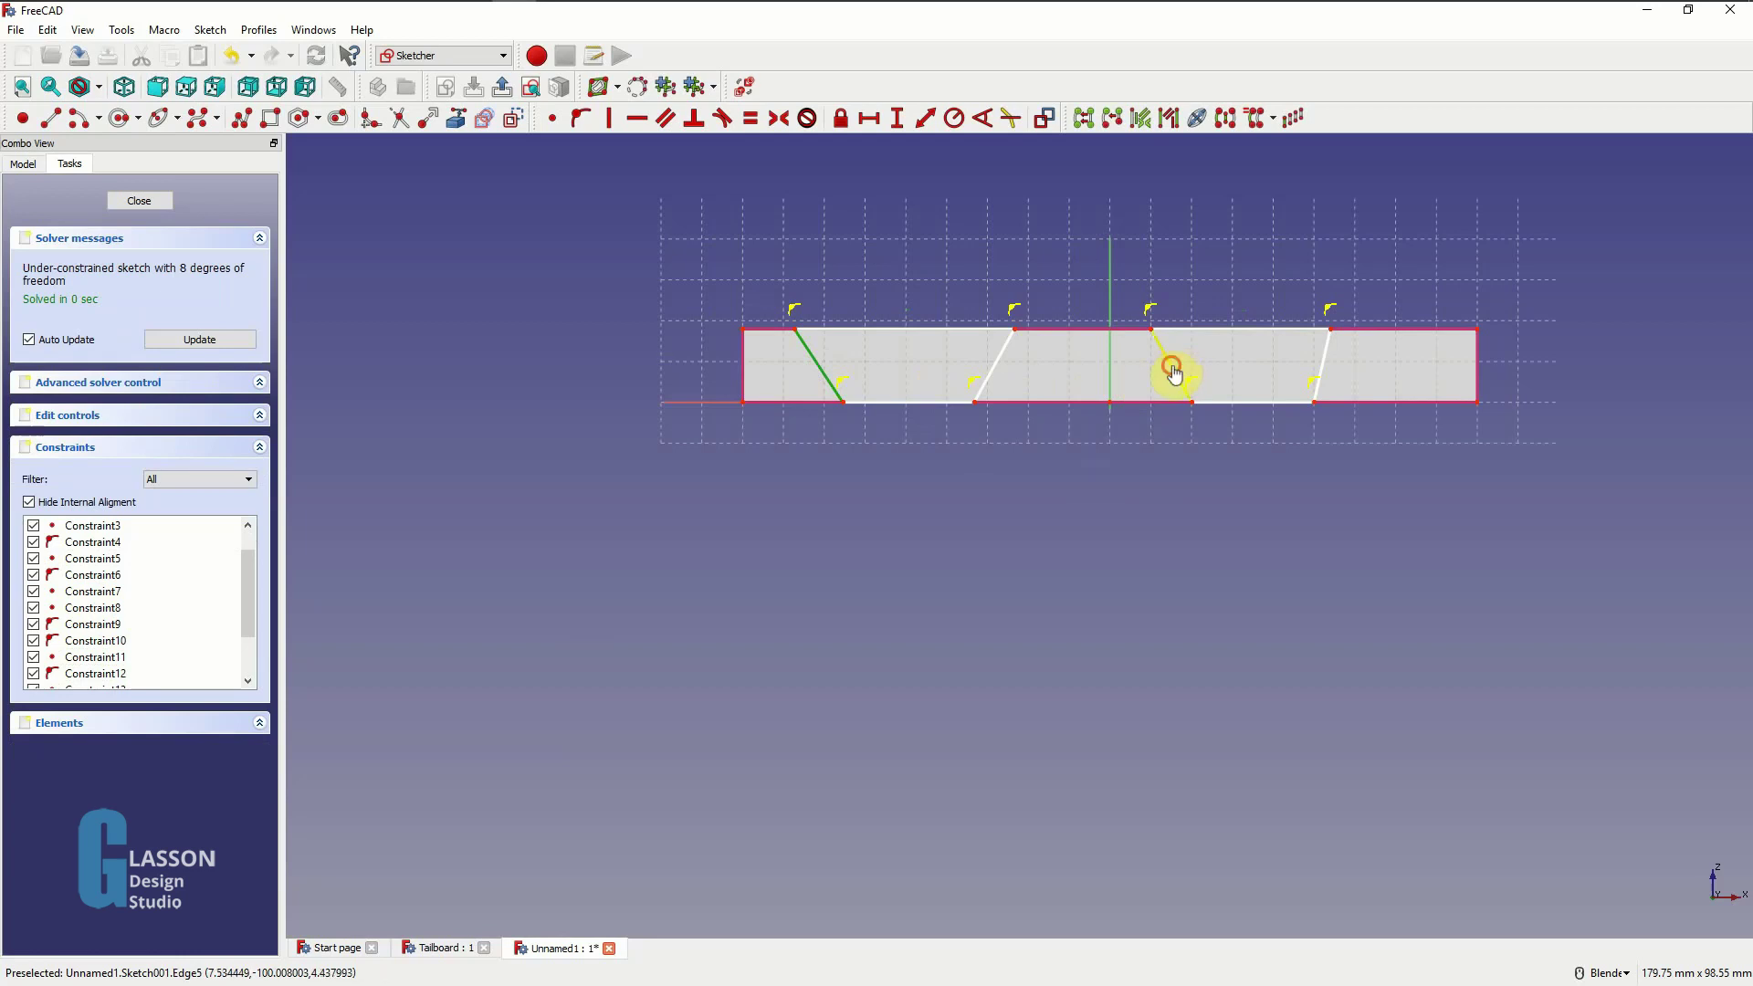
pyautogui.click(1172, 369)
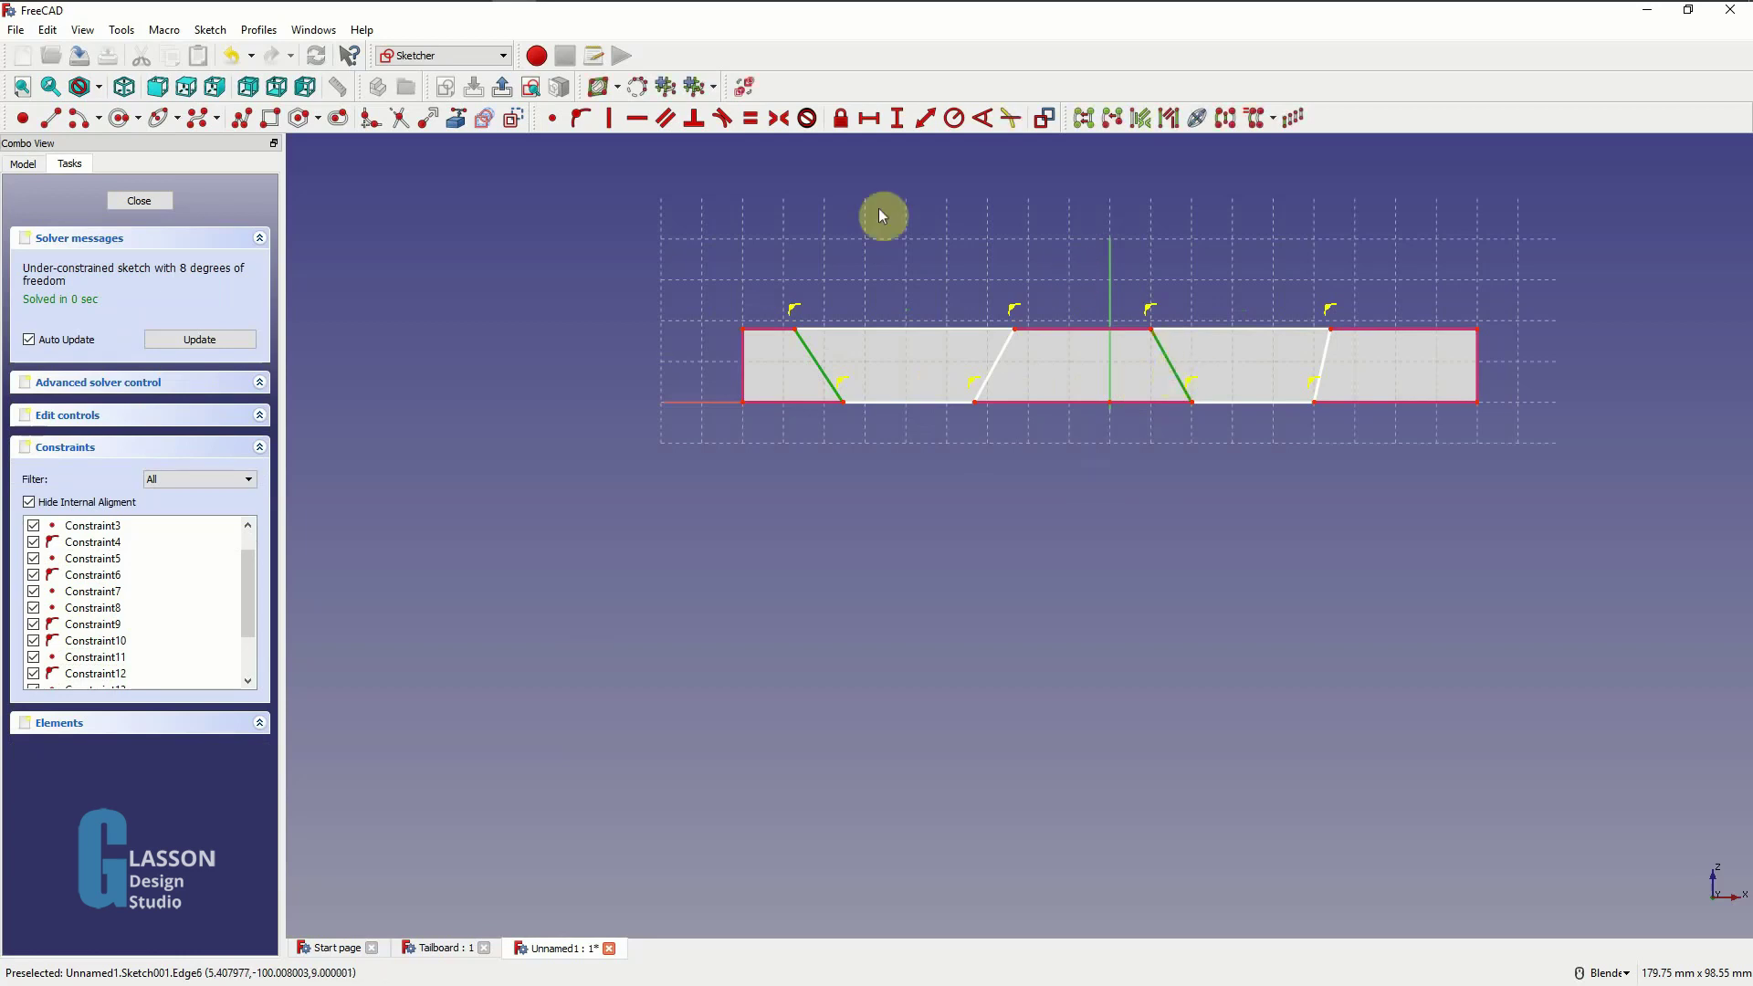
pyautogui.click(667, 119)
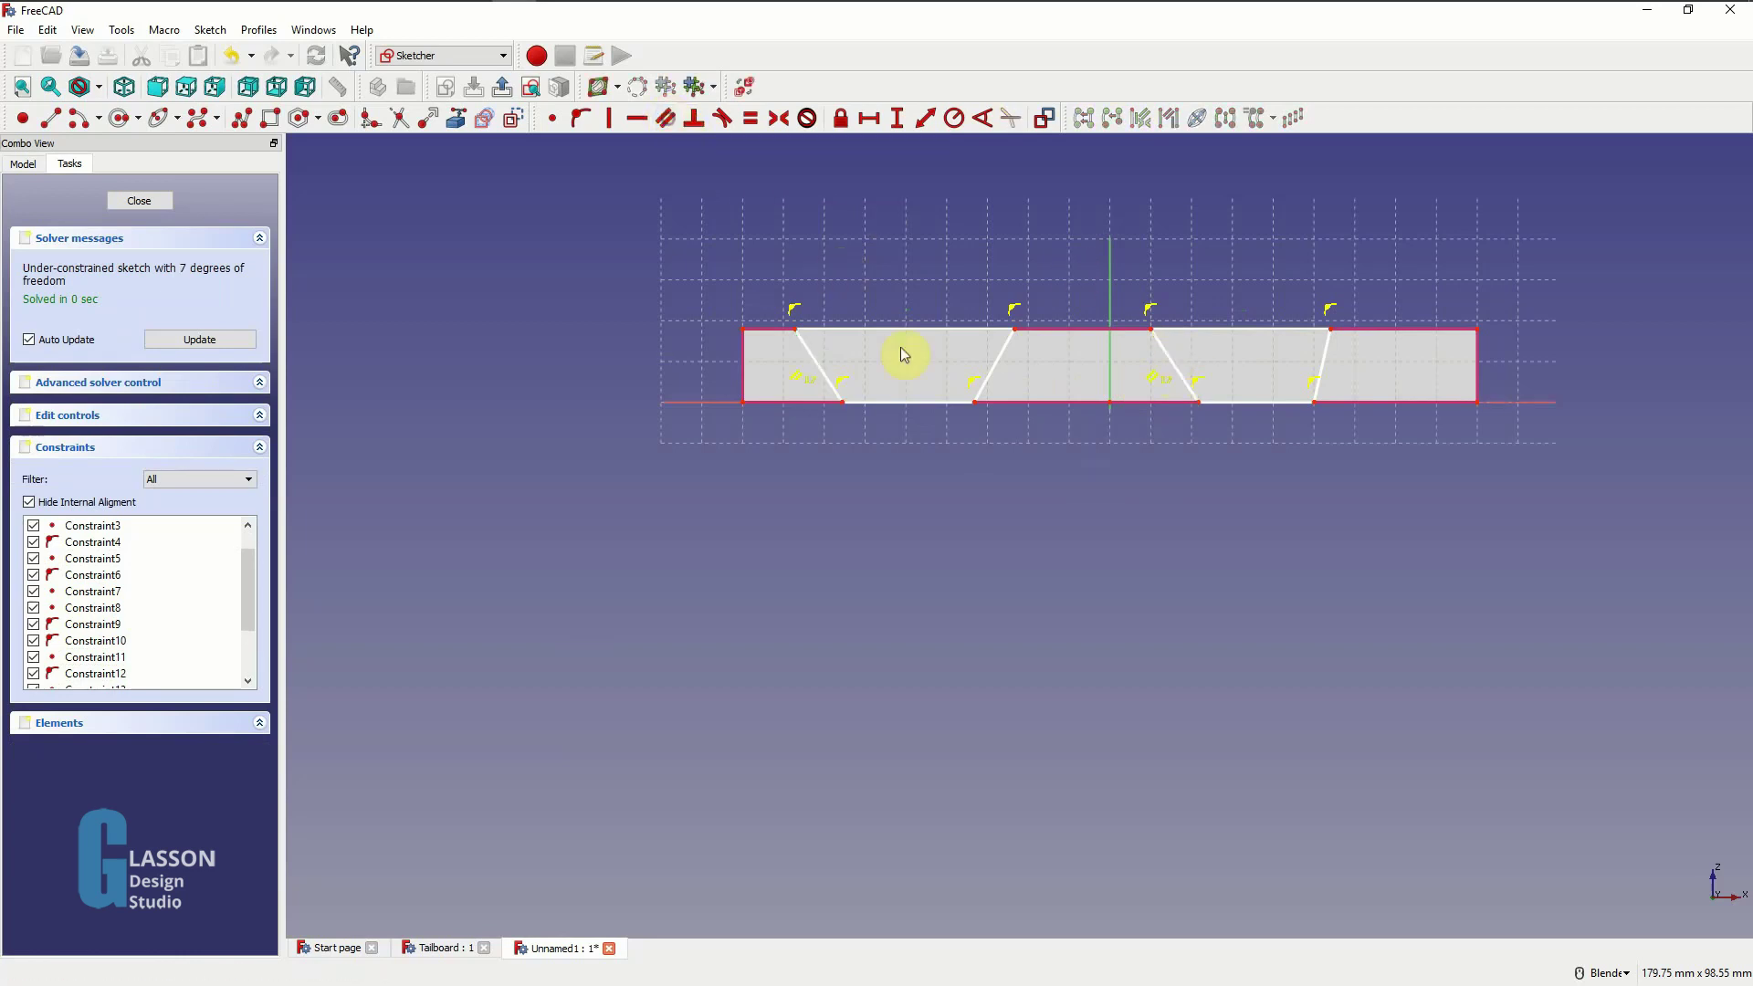
pyautogui.click(995, 364)
pyautogui.click(1331, 361)
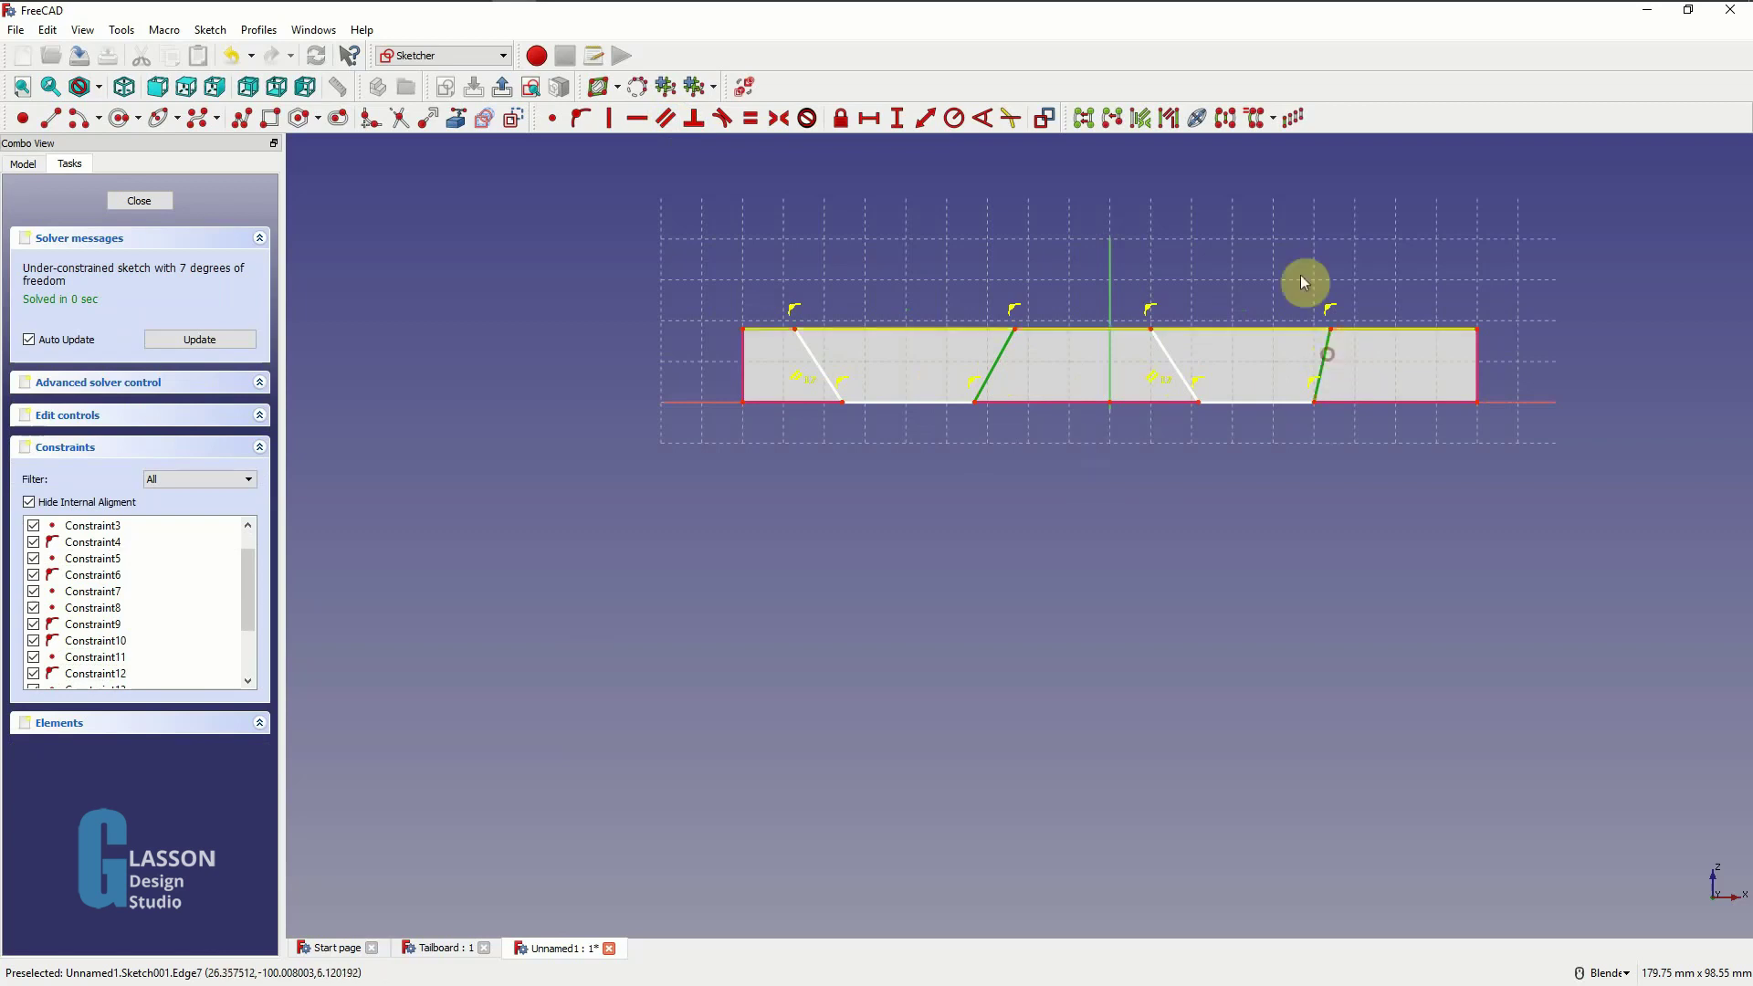
pyautogui.click(670, 123)
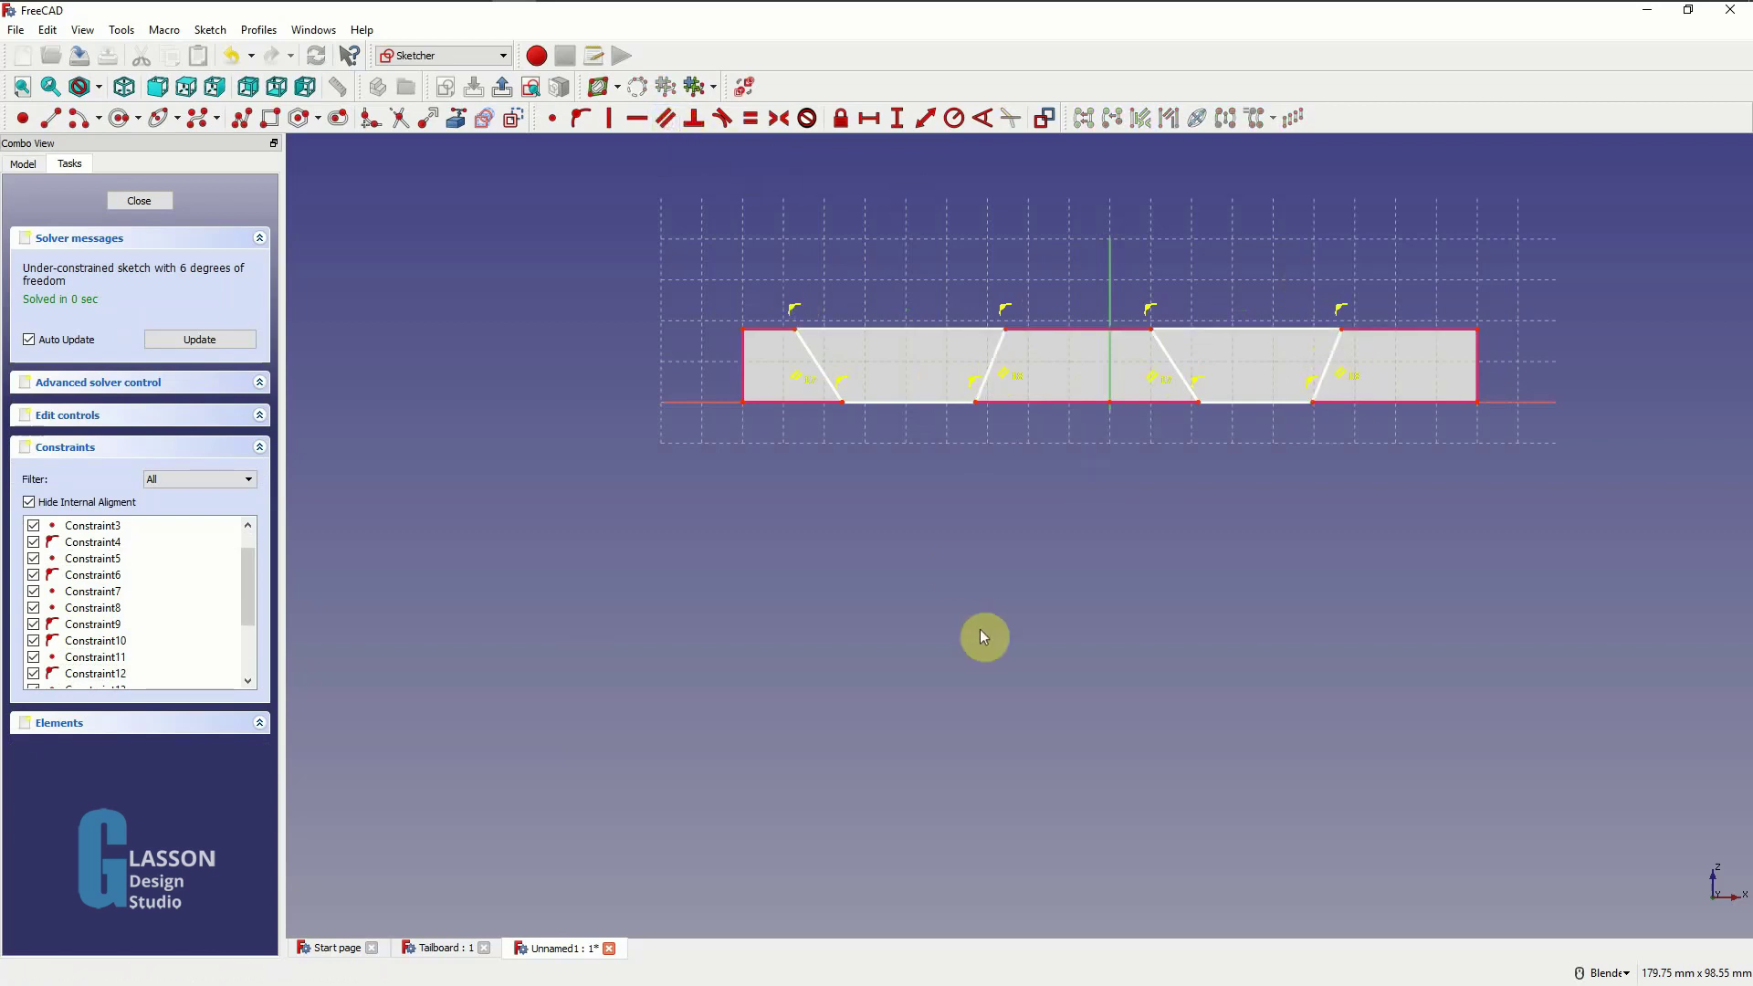
# - Set the angle between the left trapezoid's bottom line and left side to 98° and move the dimension label inside the trapezoid
pyautogui.click(874, 403)
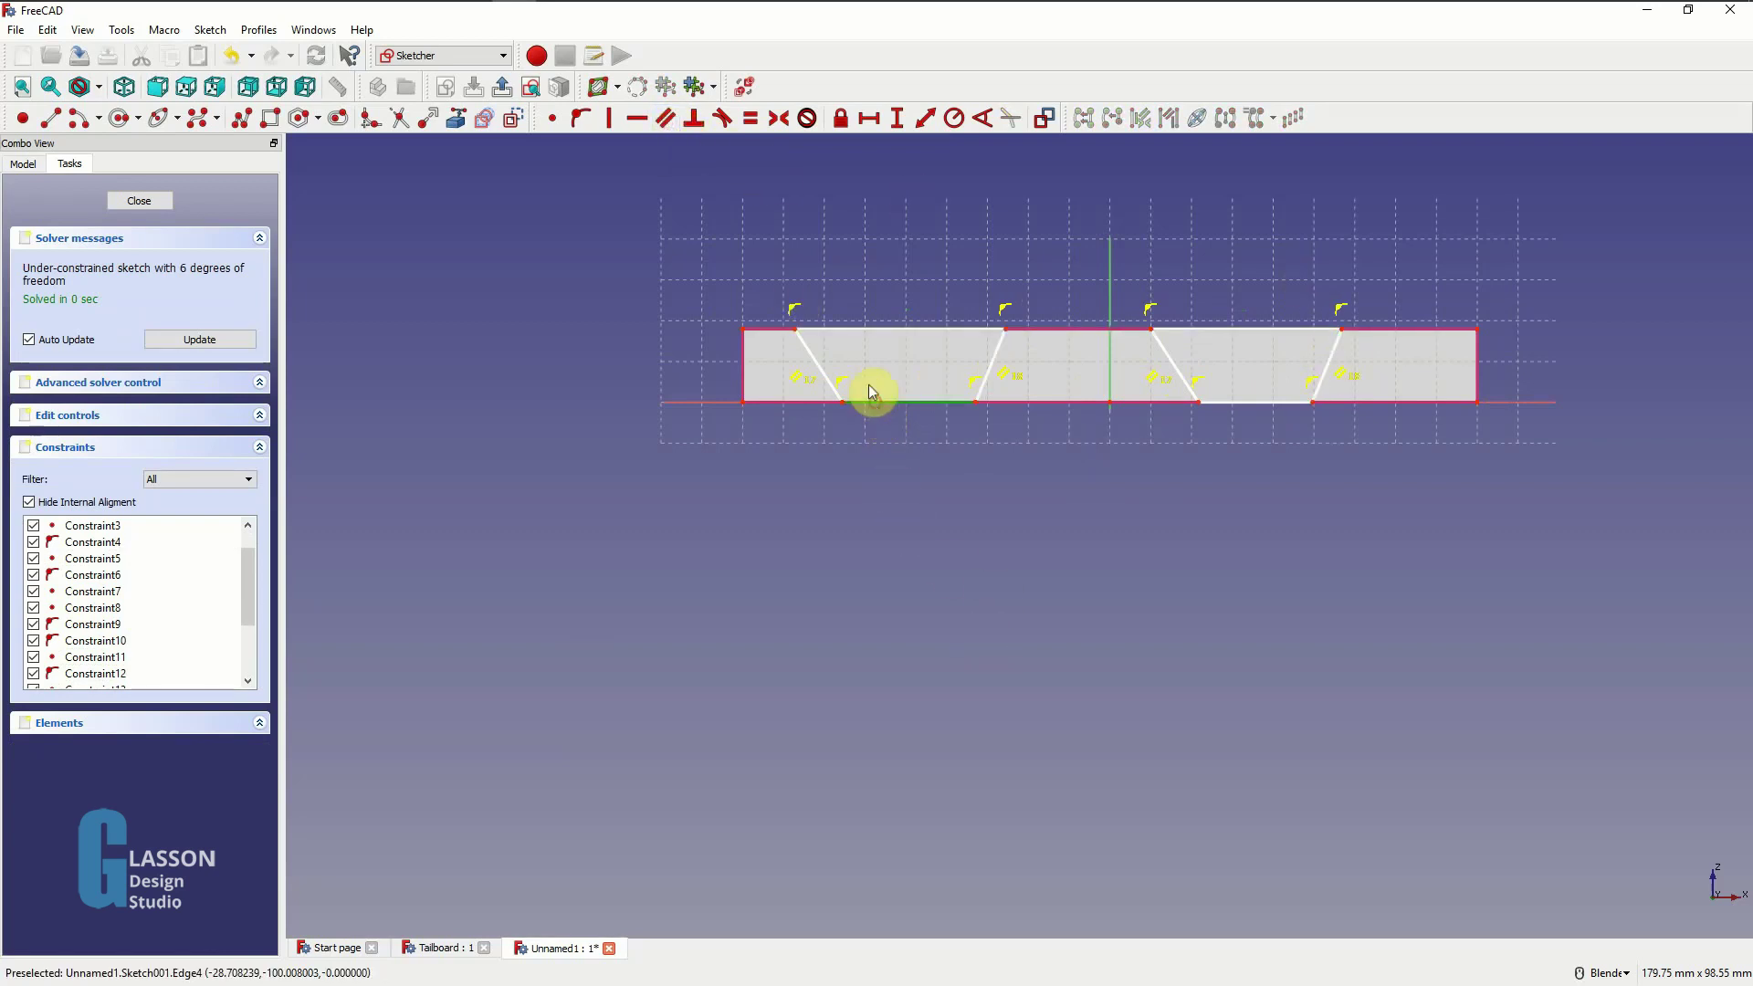
pyautogui.click(819, 363)
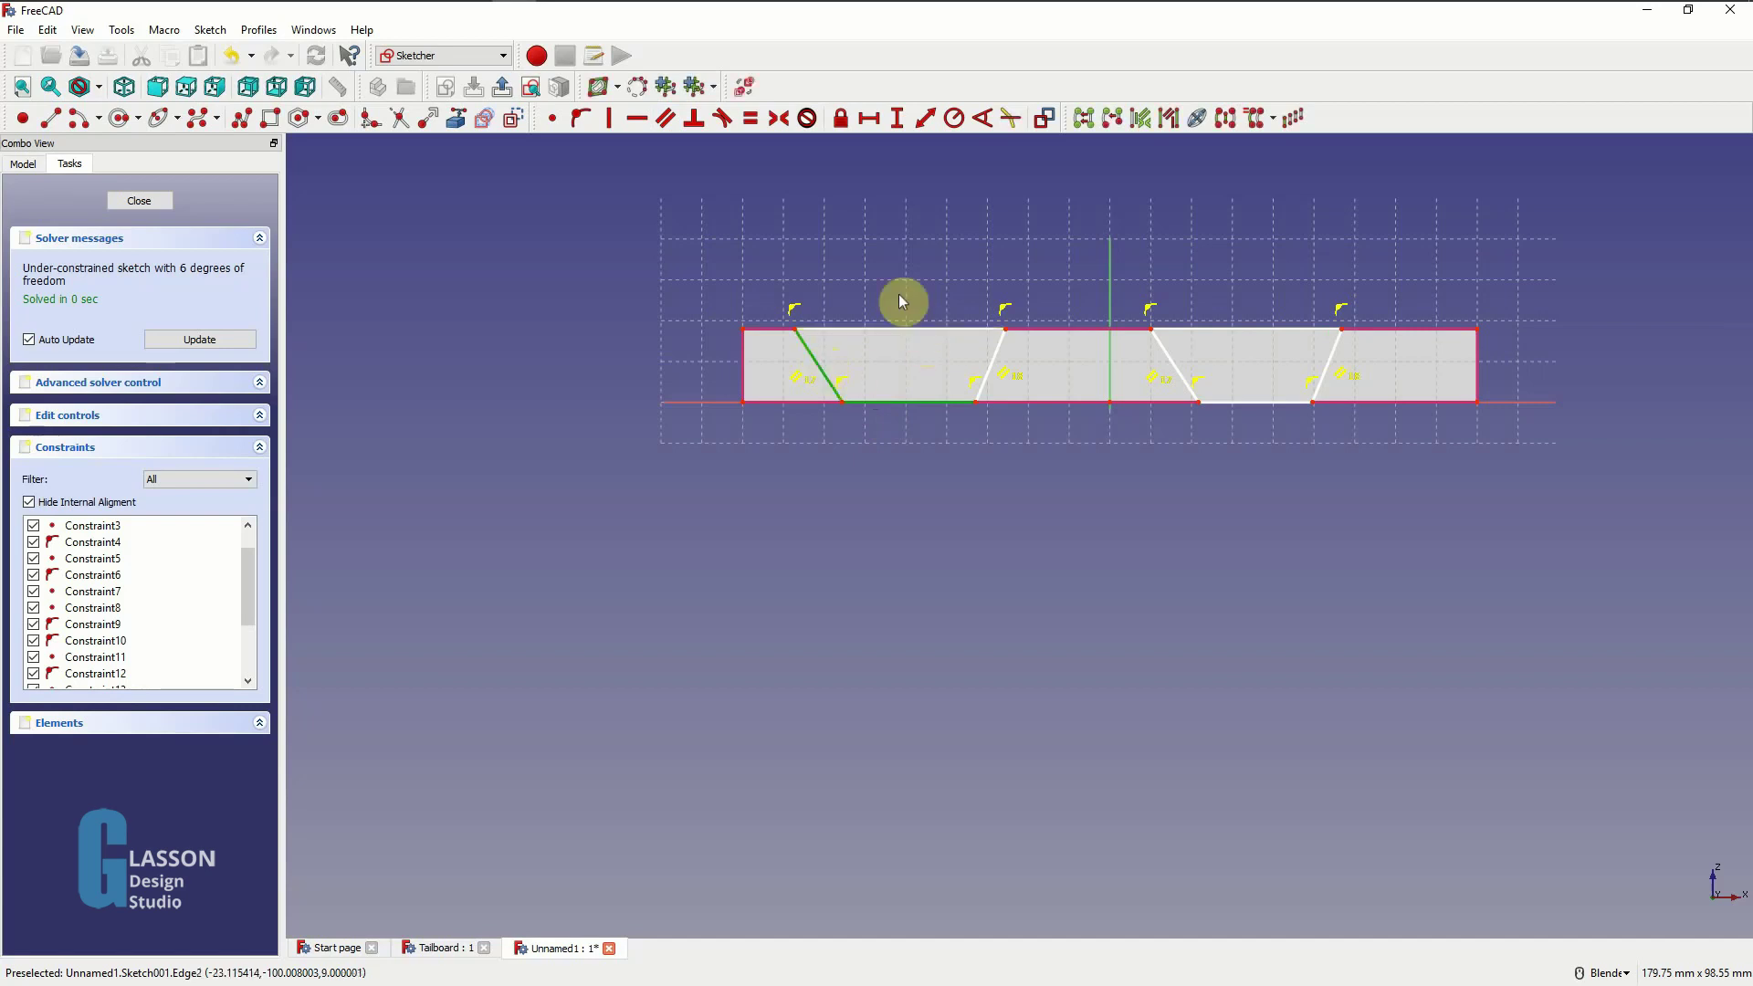
pyautogui.click(982, 119)
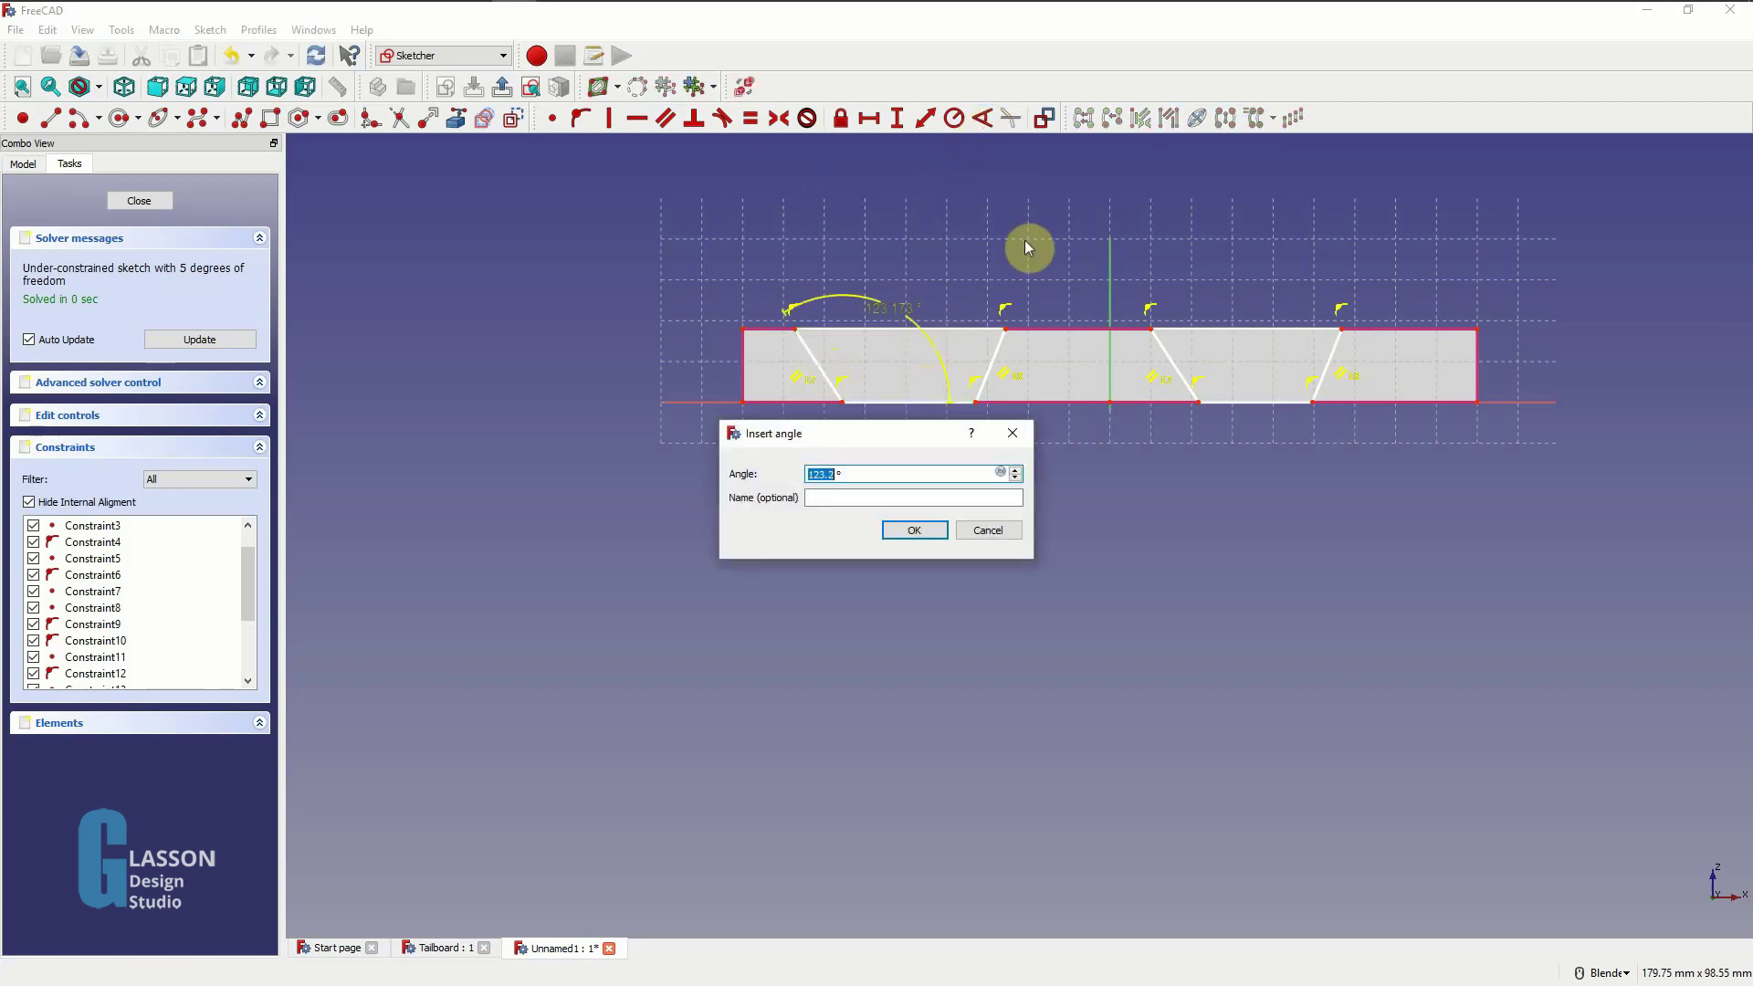
pyautogui.write('100')
pyautogui.press('Return')
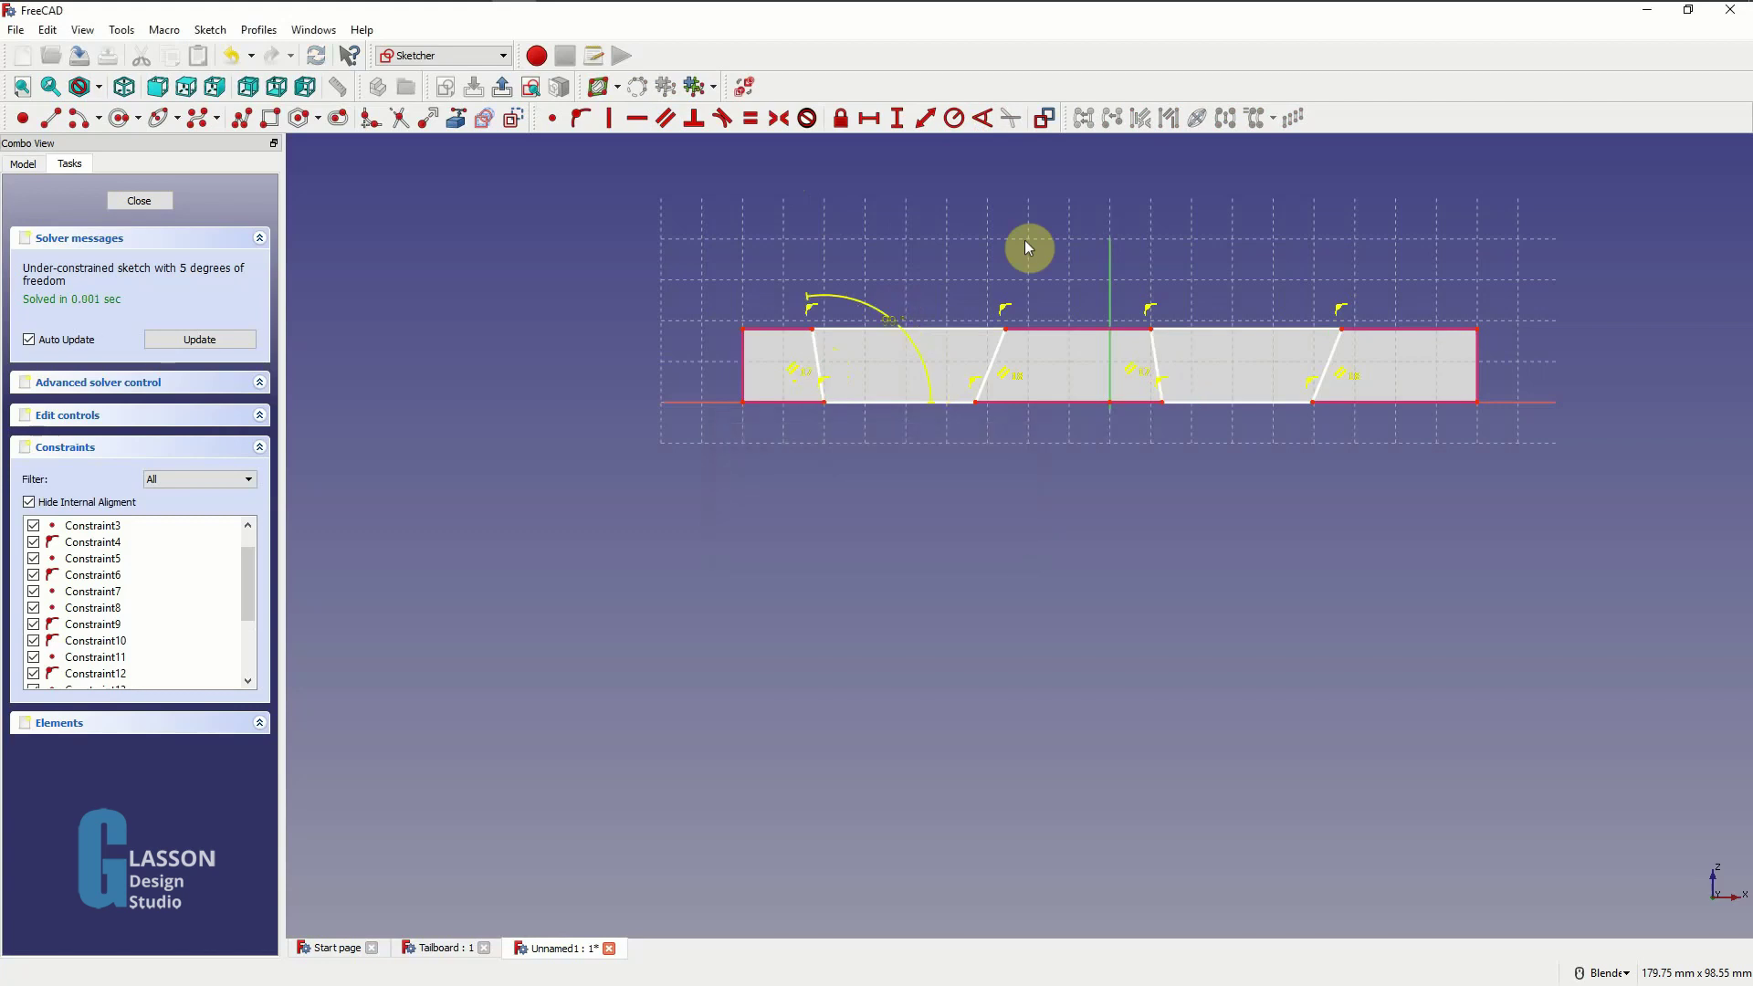
pyautogui.moveTo(896, 327); pyautogui.dragTo(874, 395)
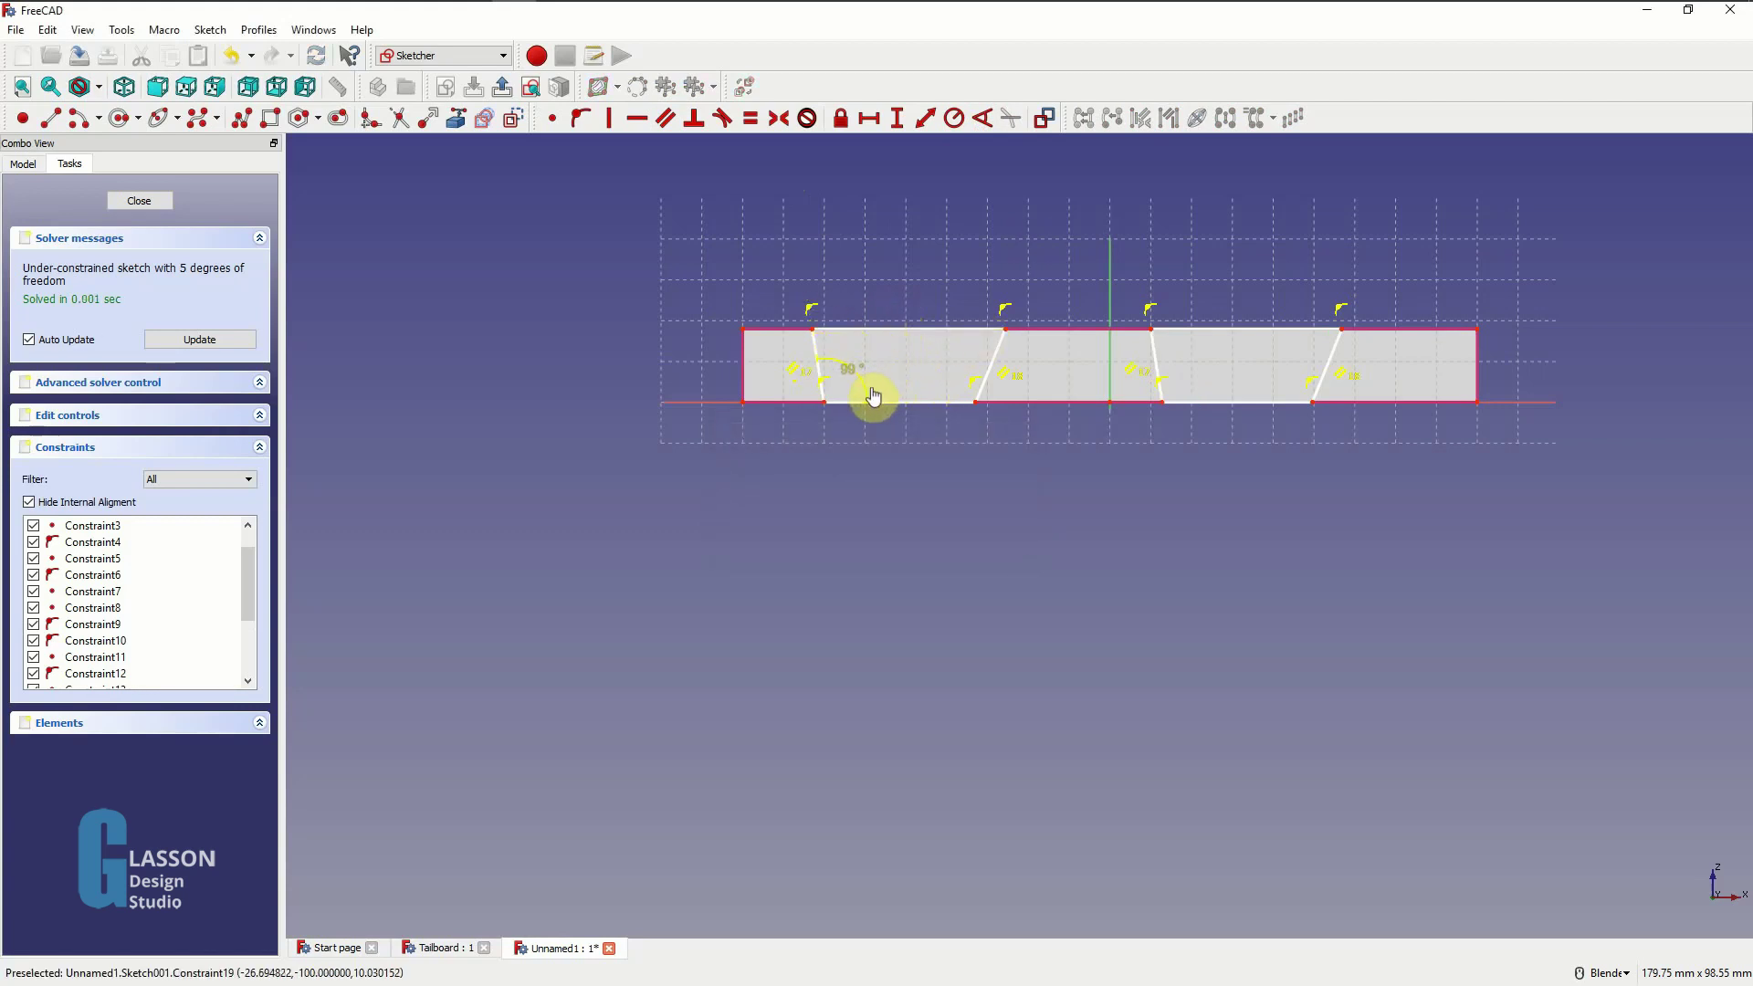
# - Set the angle between the left trapezoid's bottom line and right side to 99° and move the dimension label inside the trapezoid
pyautogui.click(951, 401)
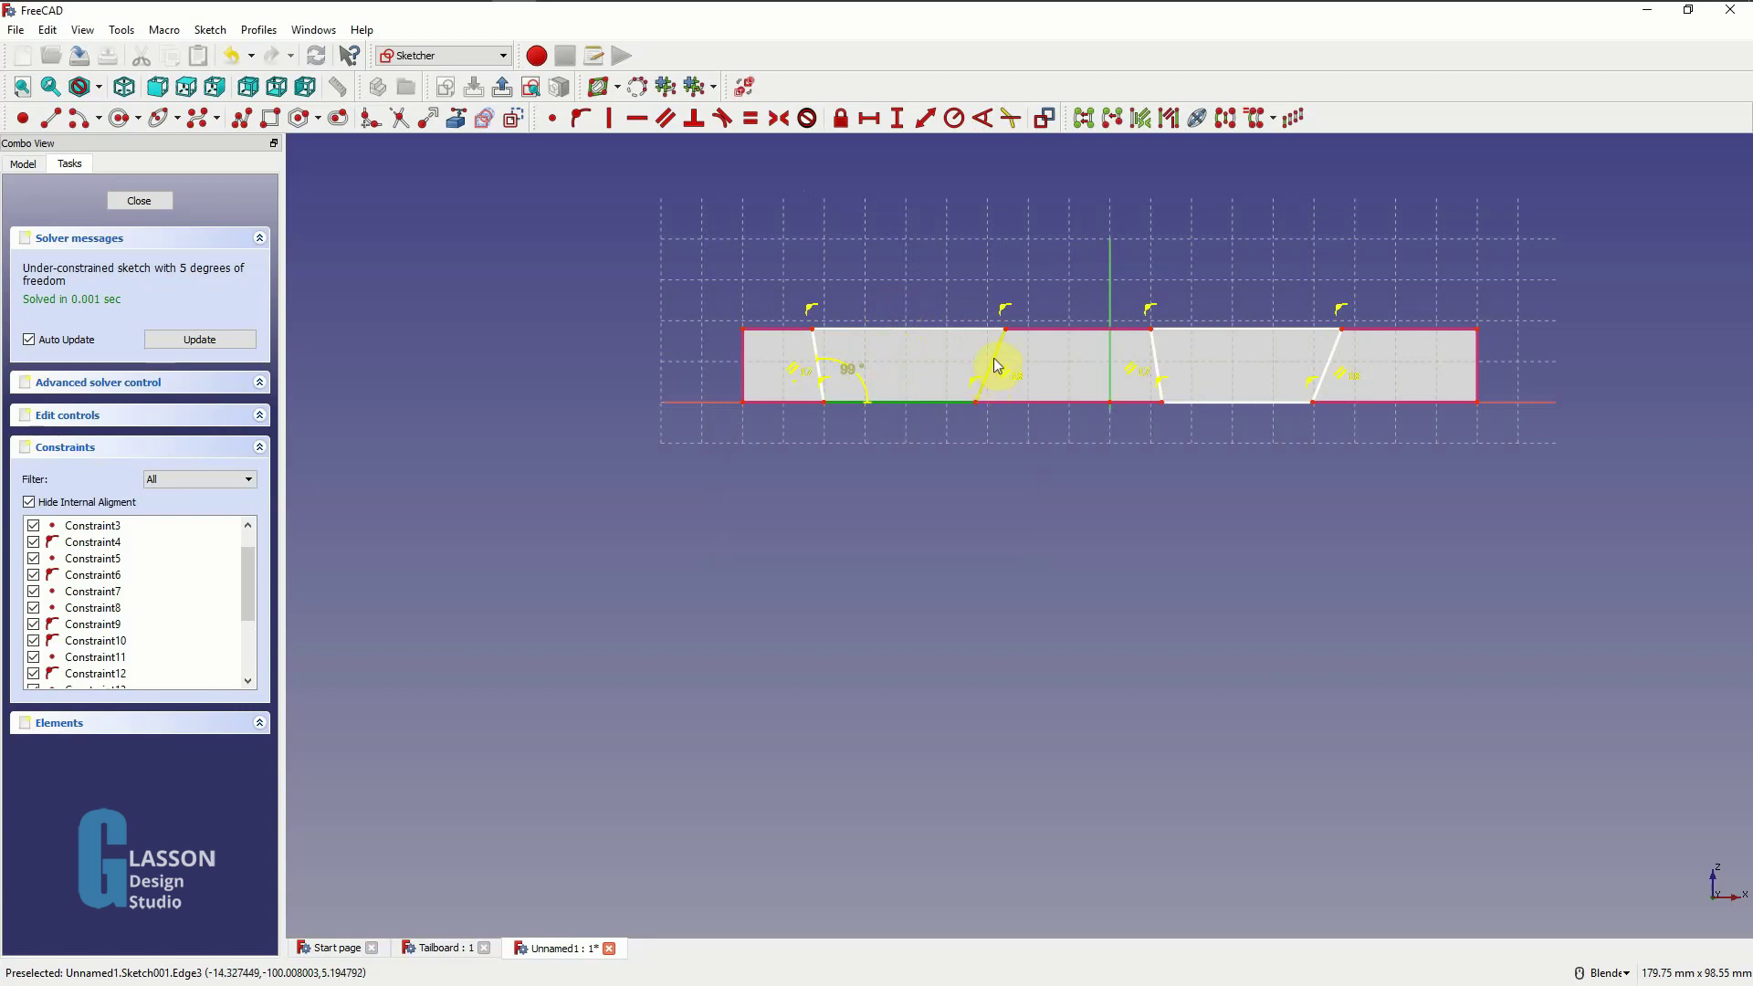
pyautogui.click(993, 356)
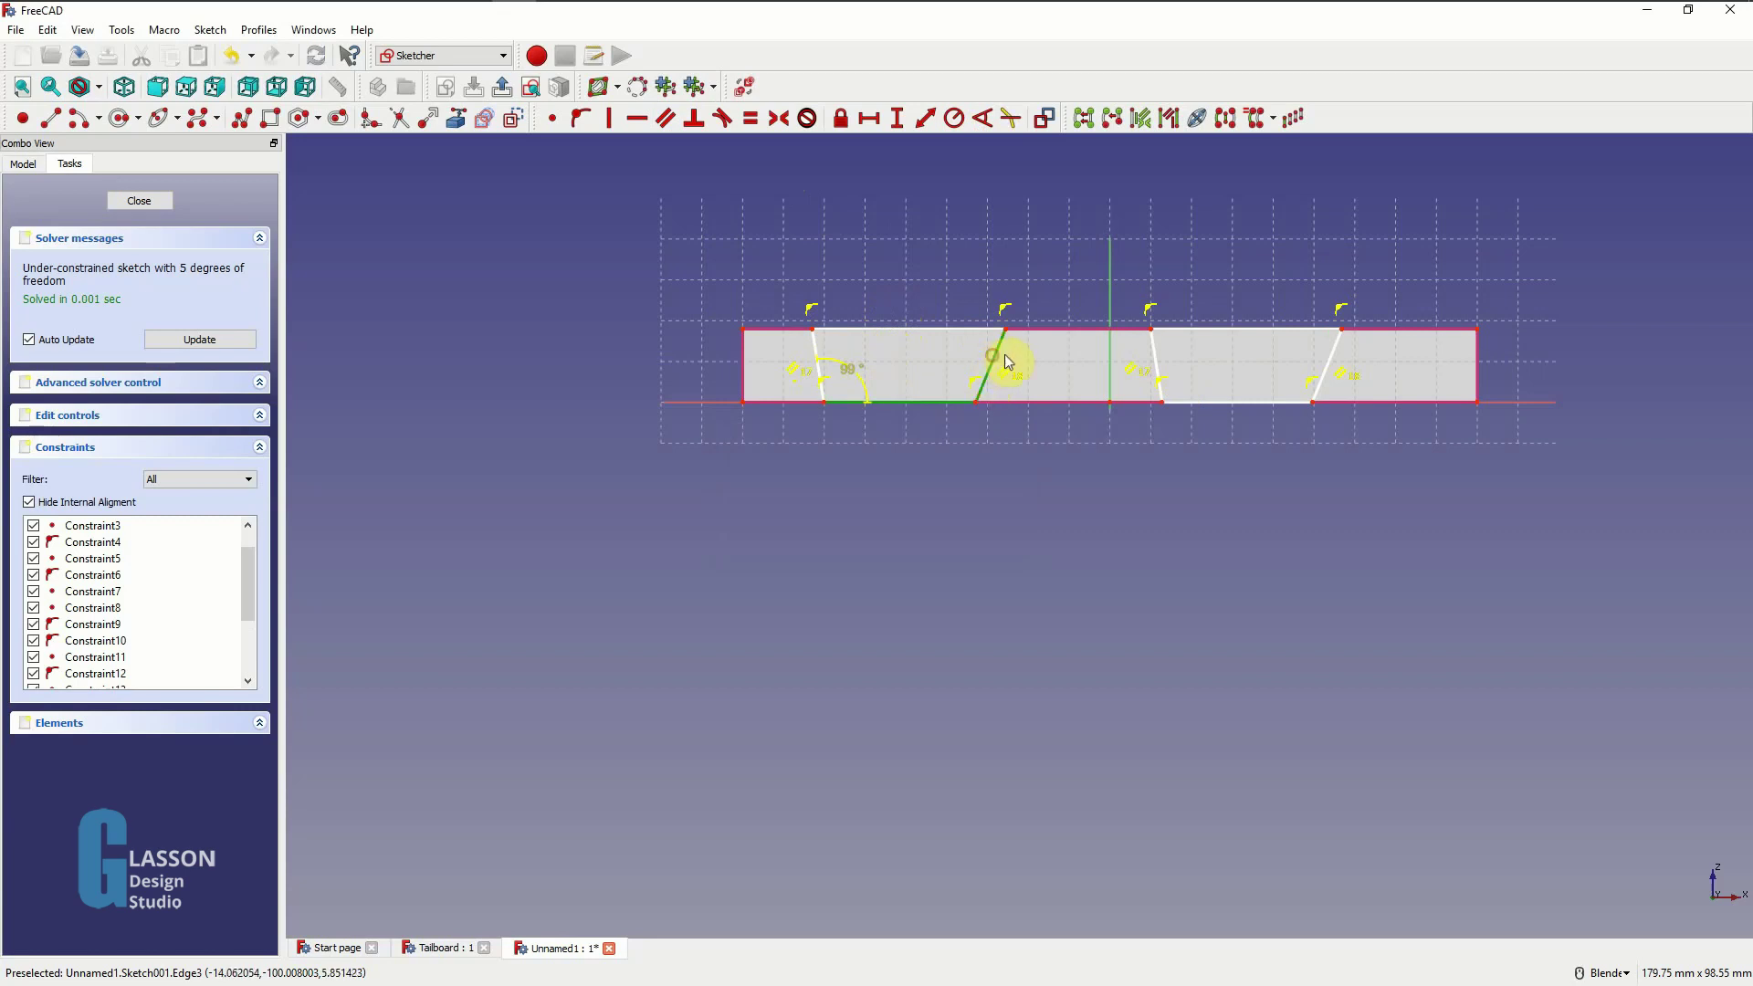
pyautogui.click(990, 120)
pyautogui.write('99')
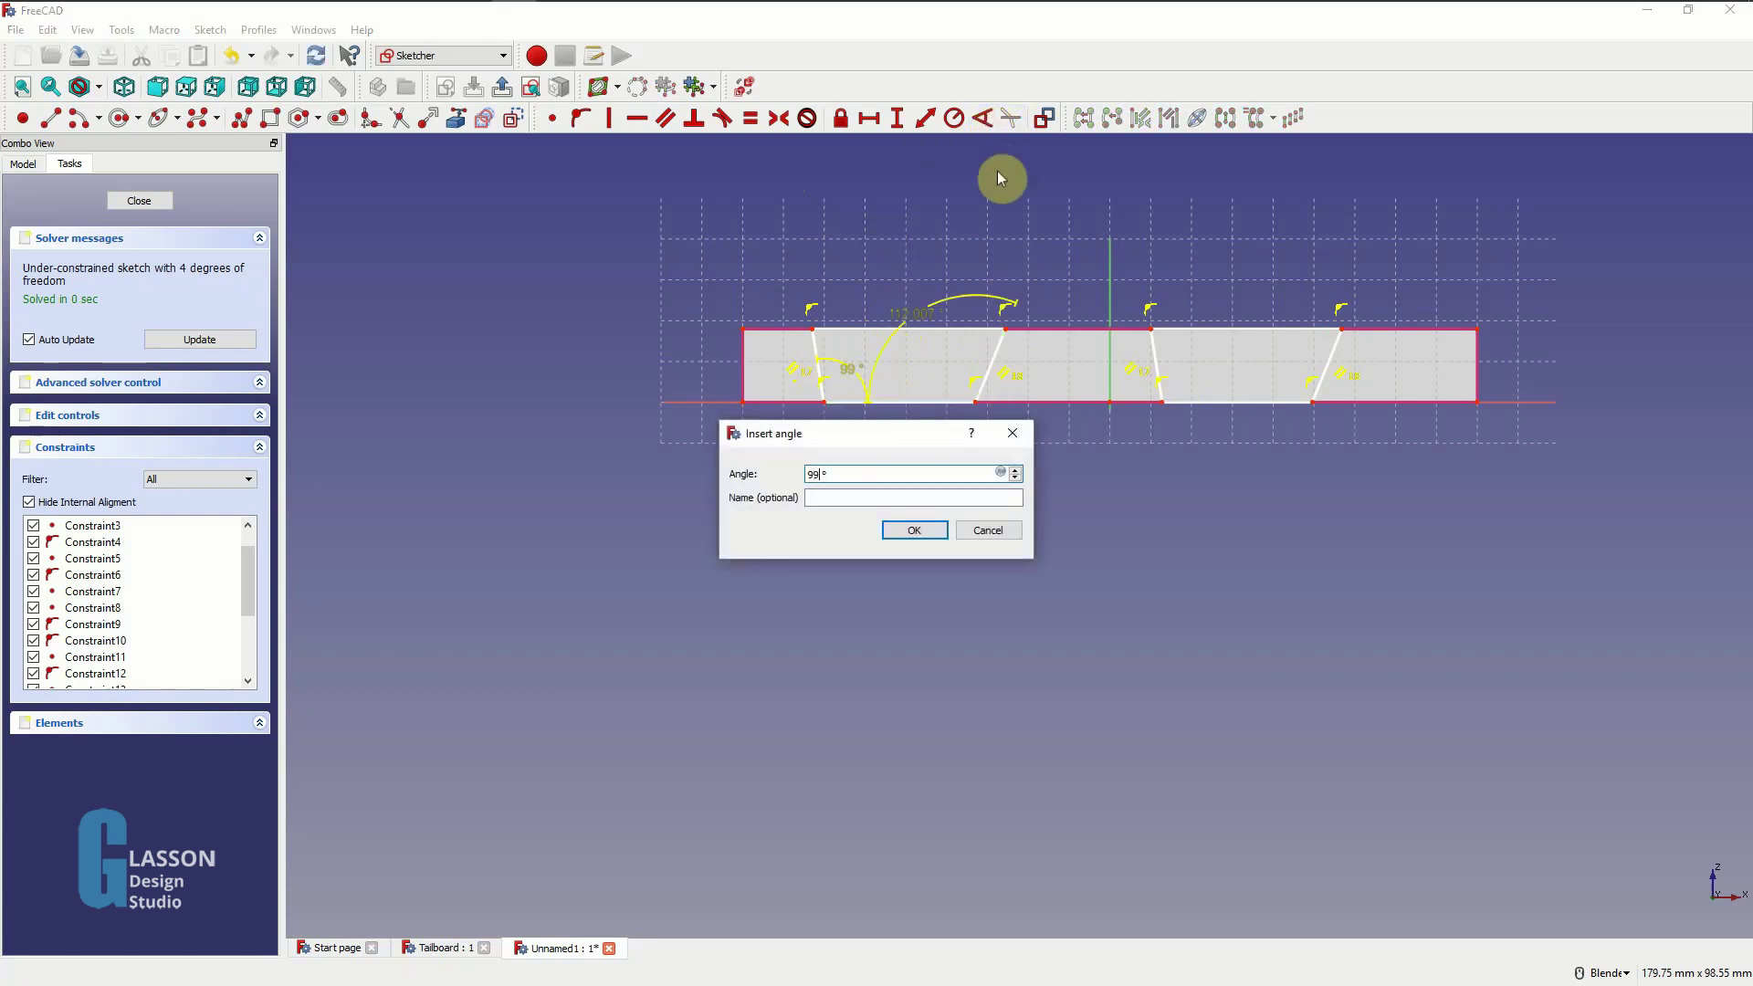
pyautogui.press('Return')
pyautogui.moveTo(911, 324); pyautogui.dragTo(940, 391)
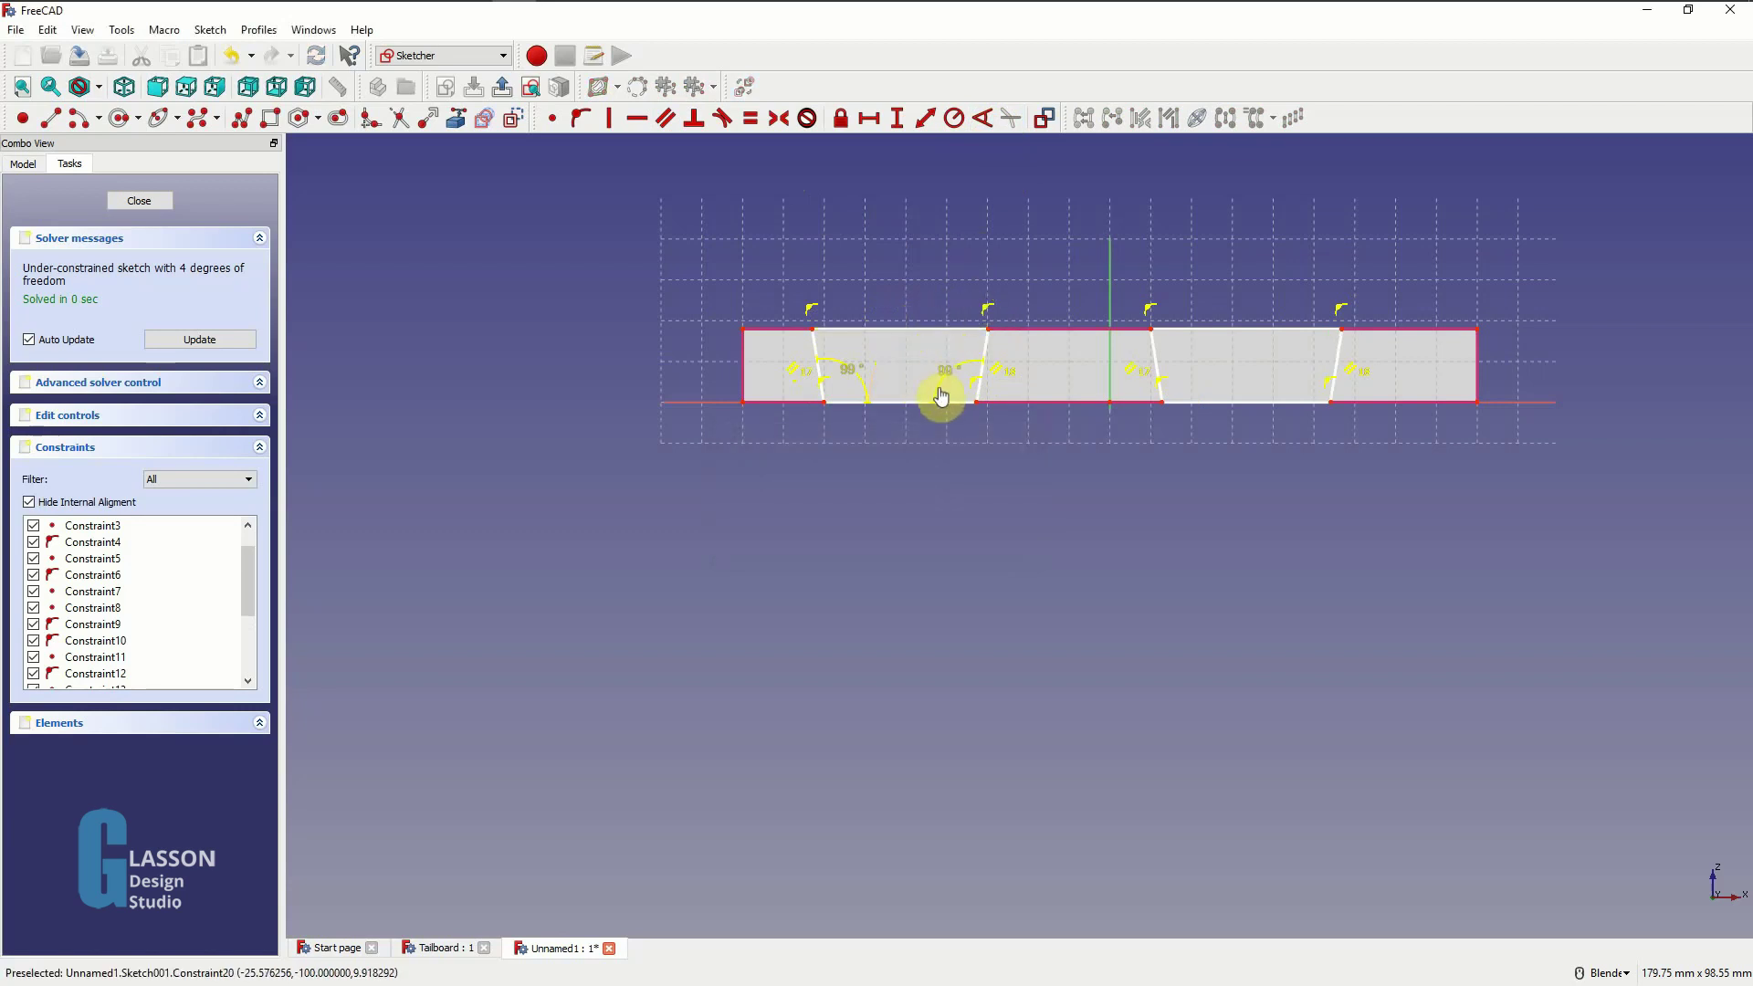
# - Make the two trapezoids' inner top corners symmetric about the vertical axis
pyautogui.click(989, 329)
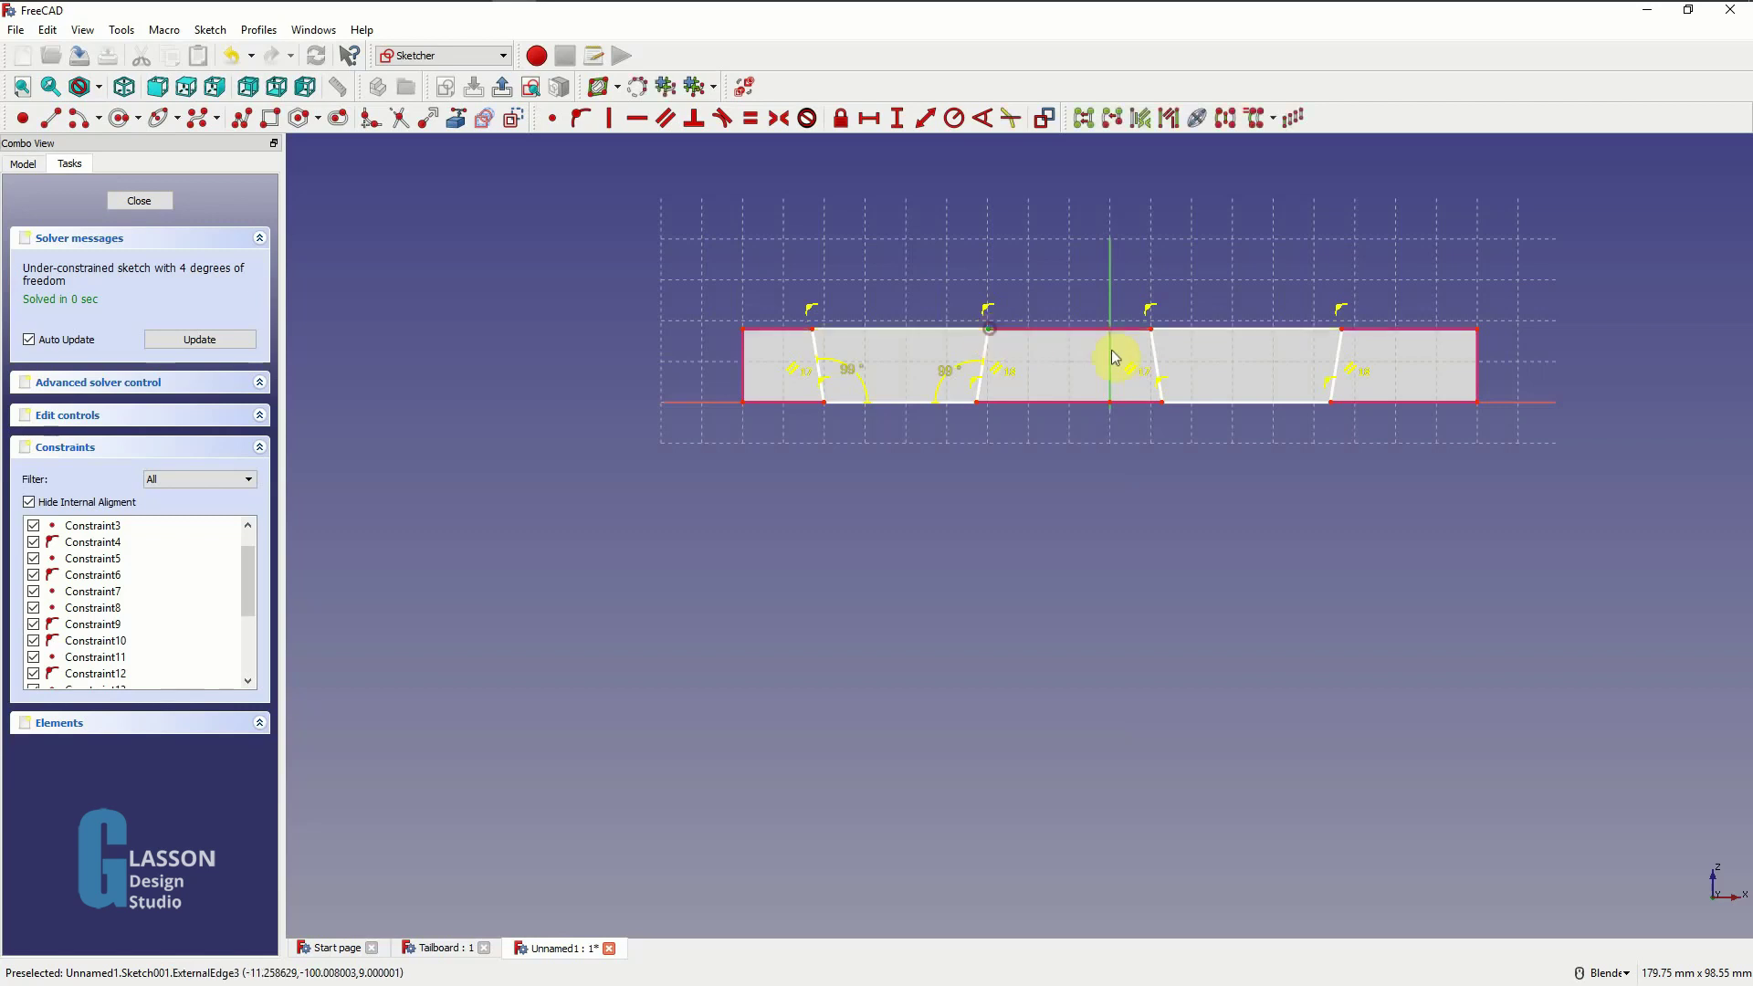
pyautogui.click(1150, 329)
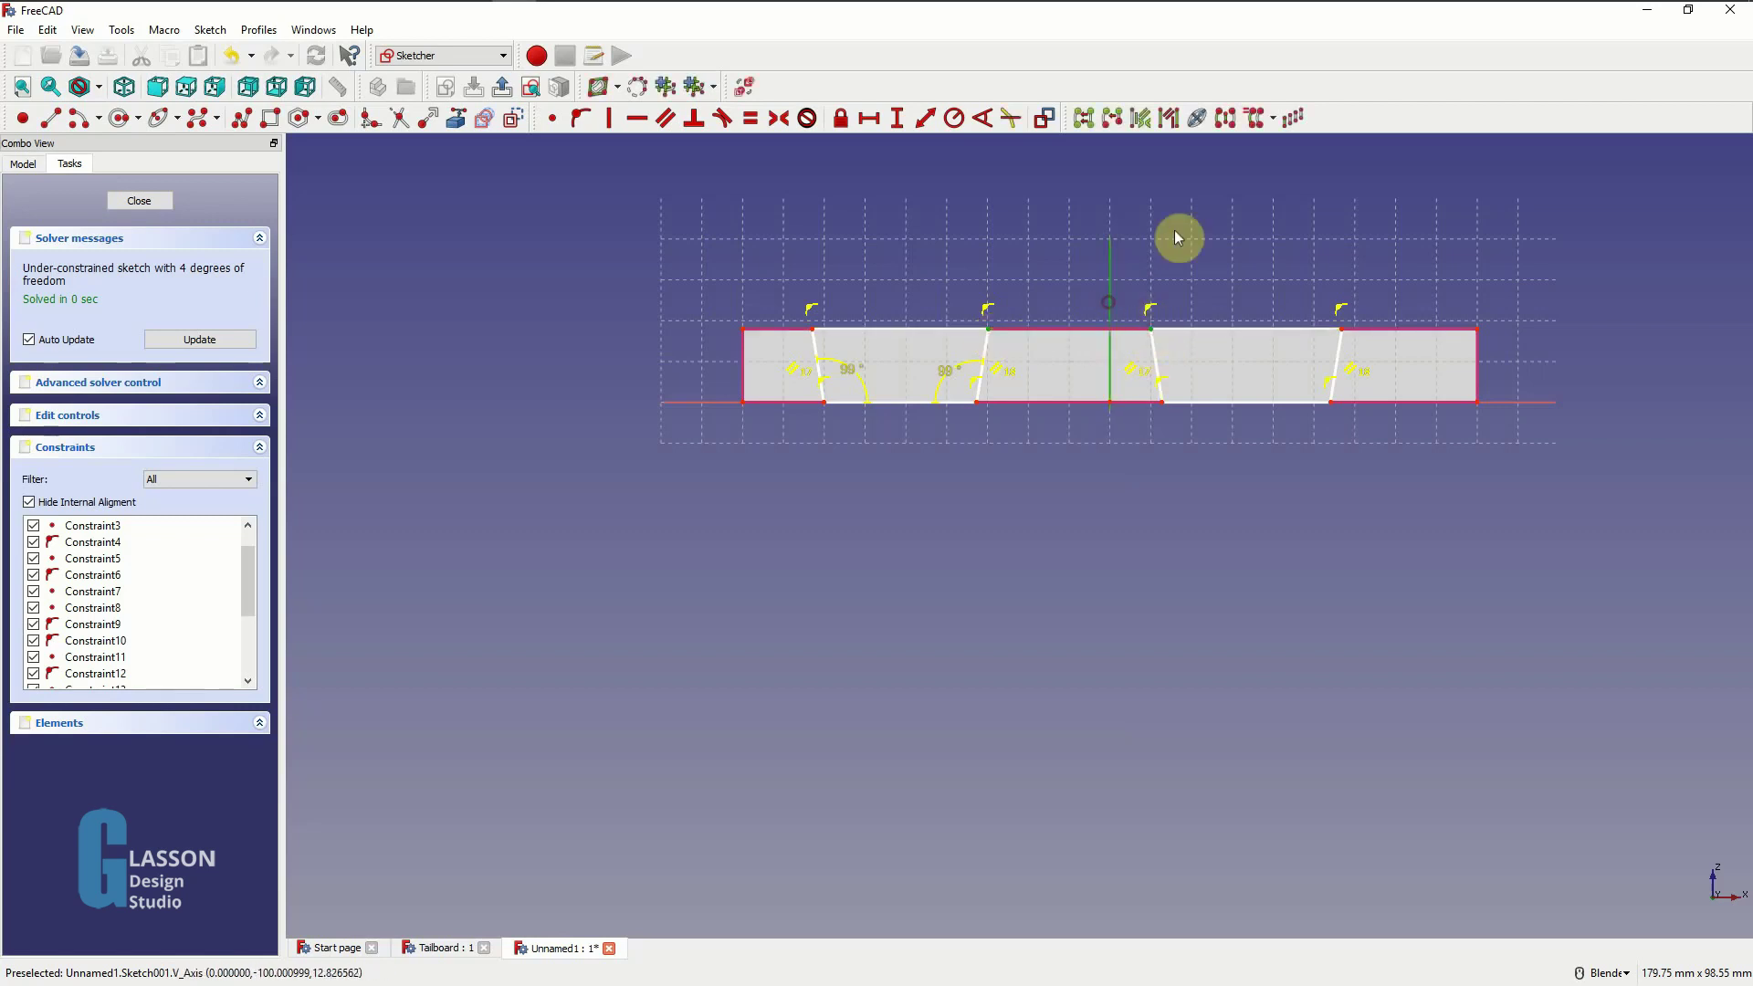
pyautogui.click(778, 118)
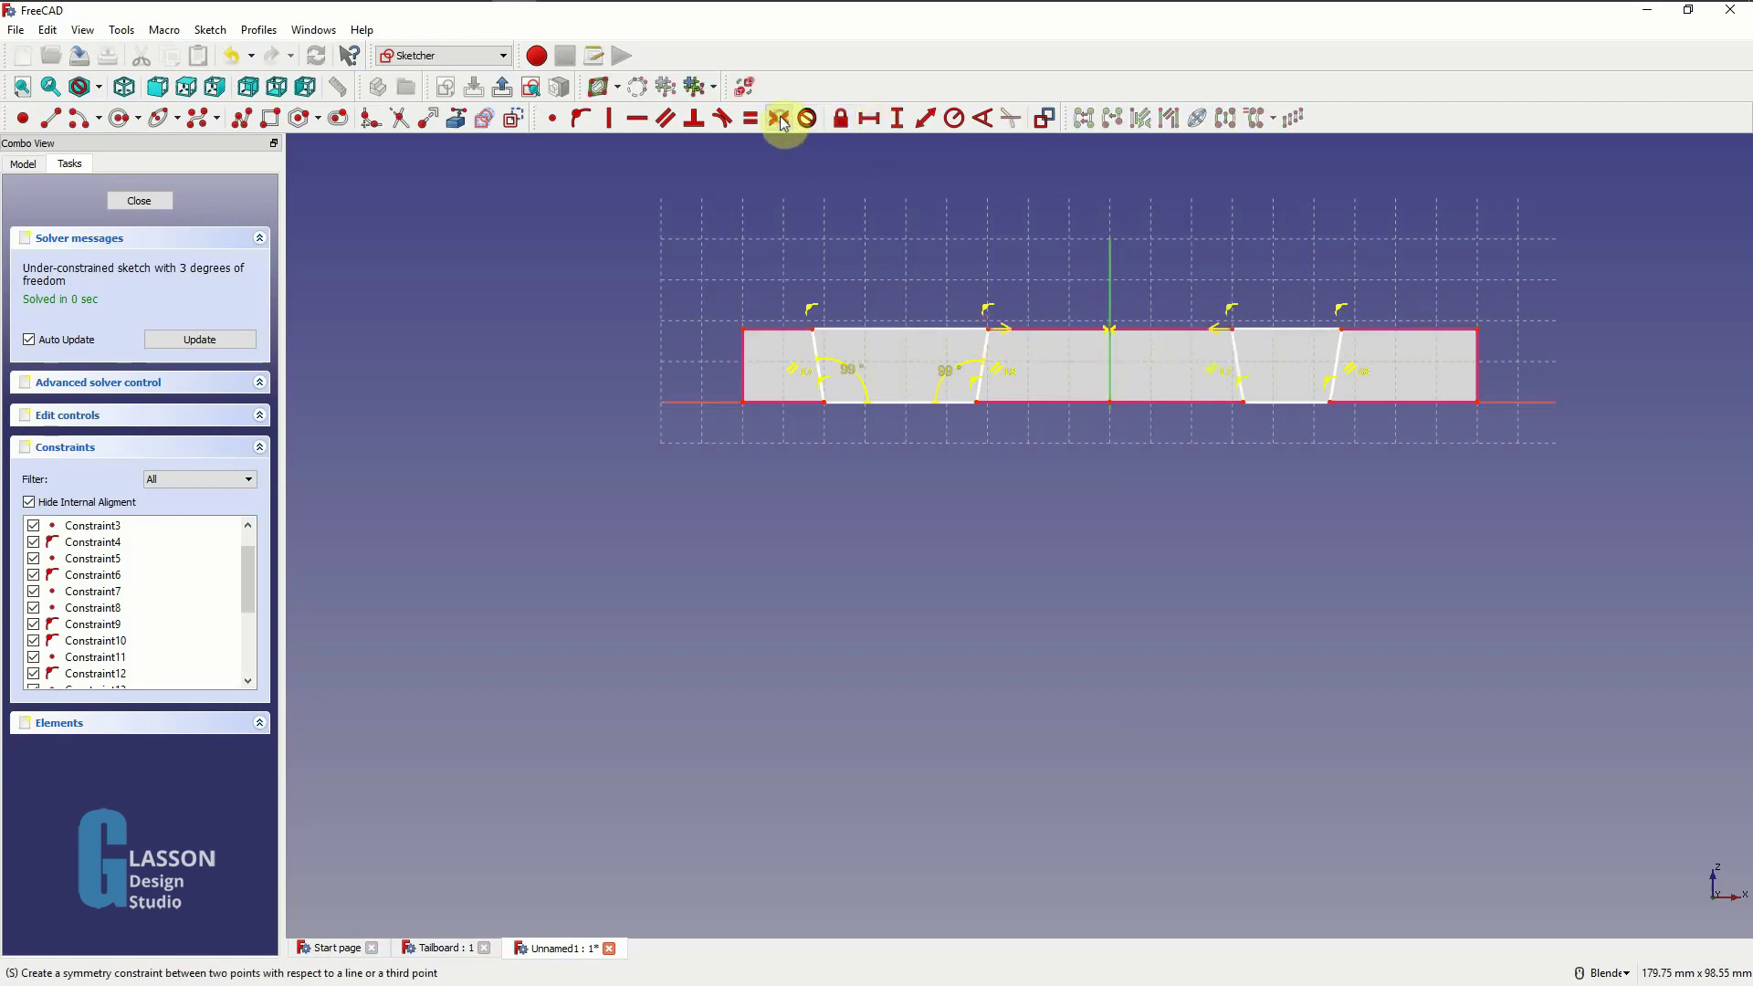
# - Set the horizontal distance between the two trapezoids' inner top corners to 7 mm
pyautogui.click(988, 329)
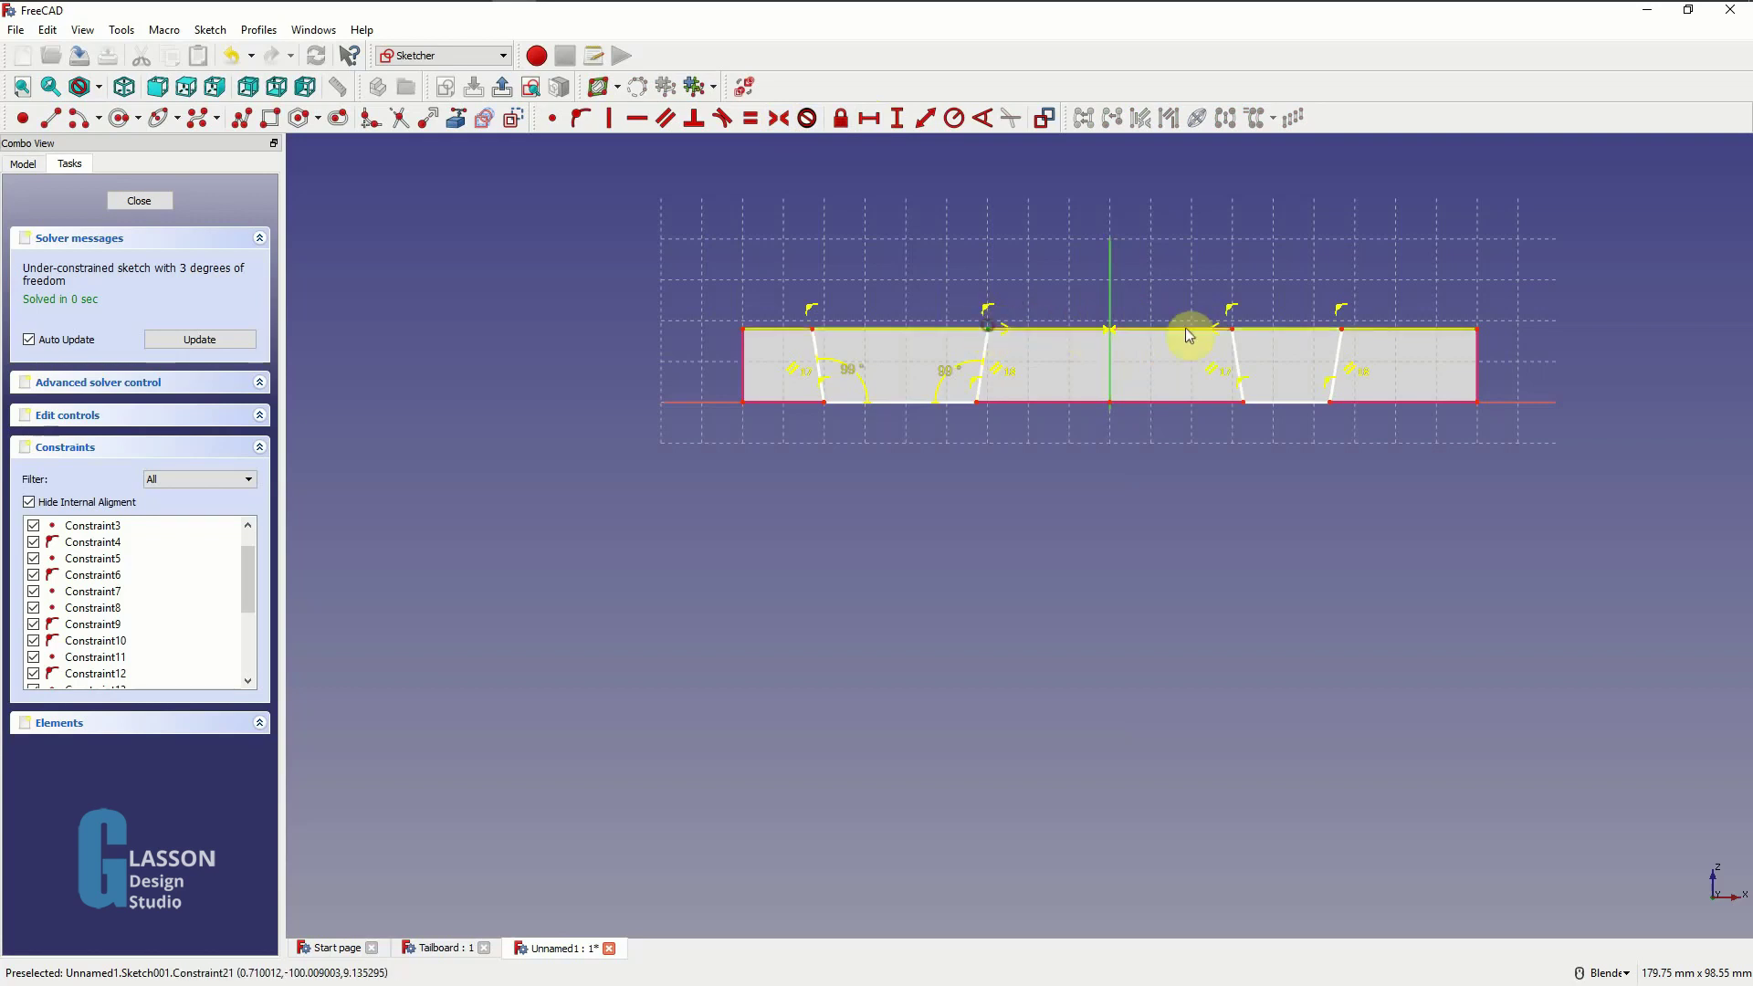
pyautogui.click(1231, 330)
pyautogui.click(870, 119)
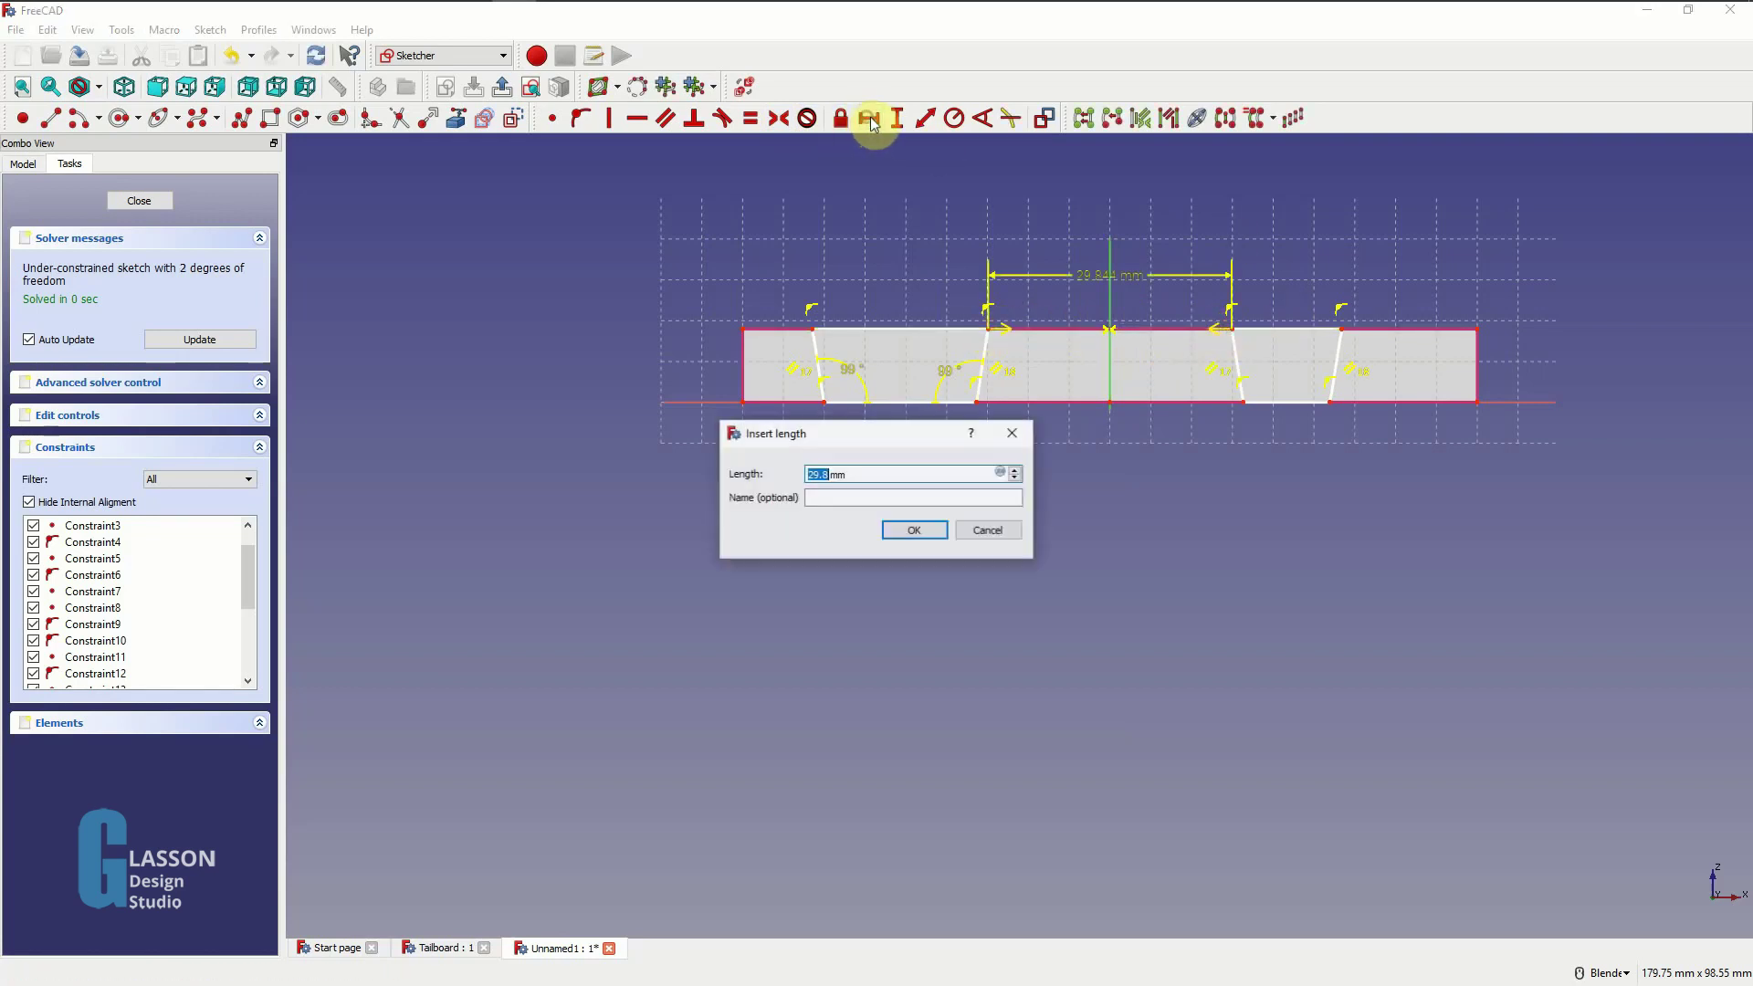
pyautogui.write('7')
pyautogui.press('Return')
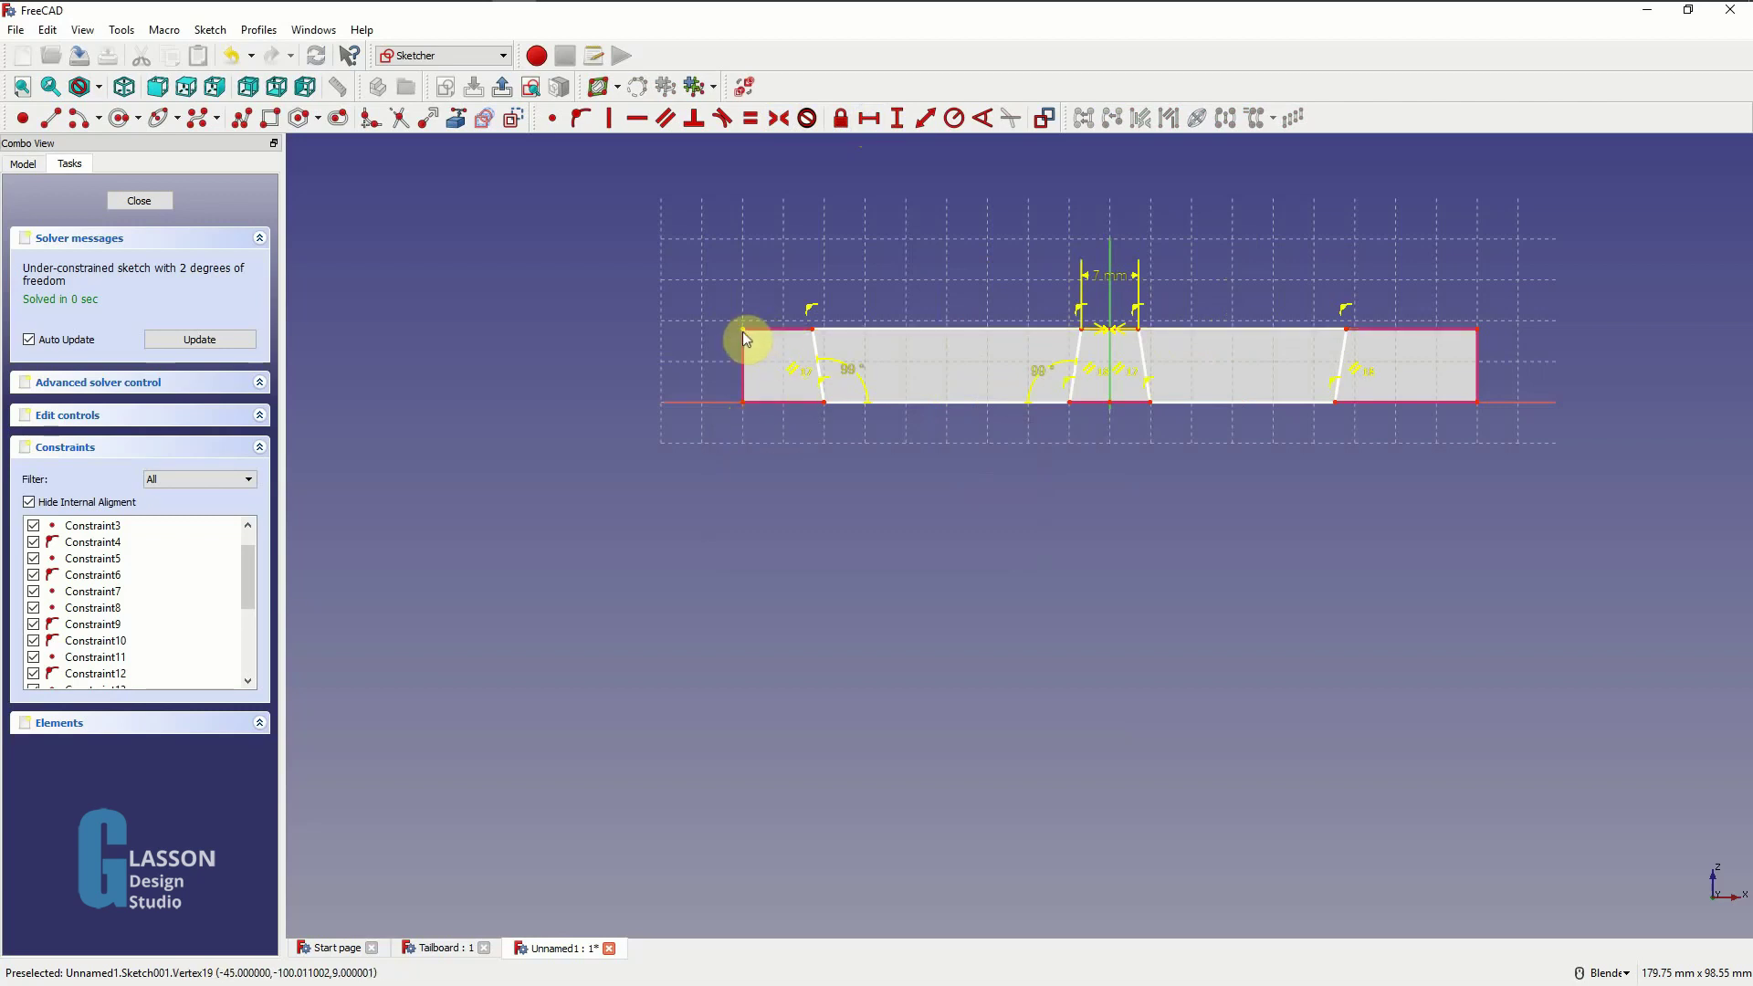
# - Set the horizontal distance from the end face's lower left corner to the left trapezoid's to 5 mm, and place the dimension below the face
pyautogui.click(742, 403)
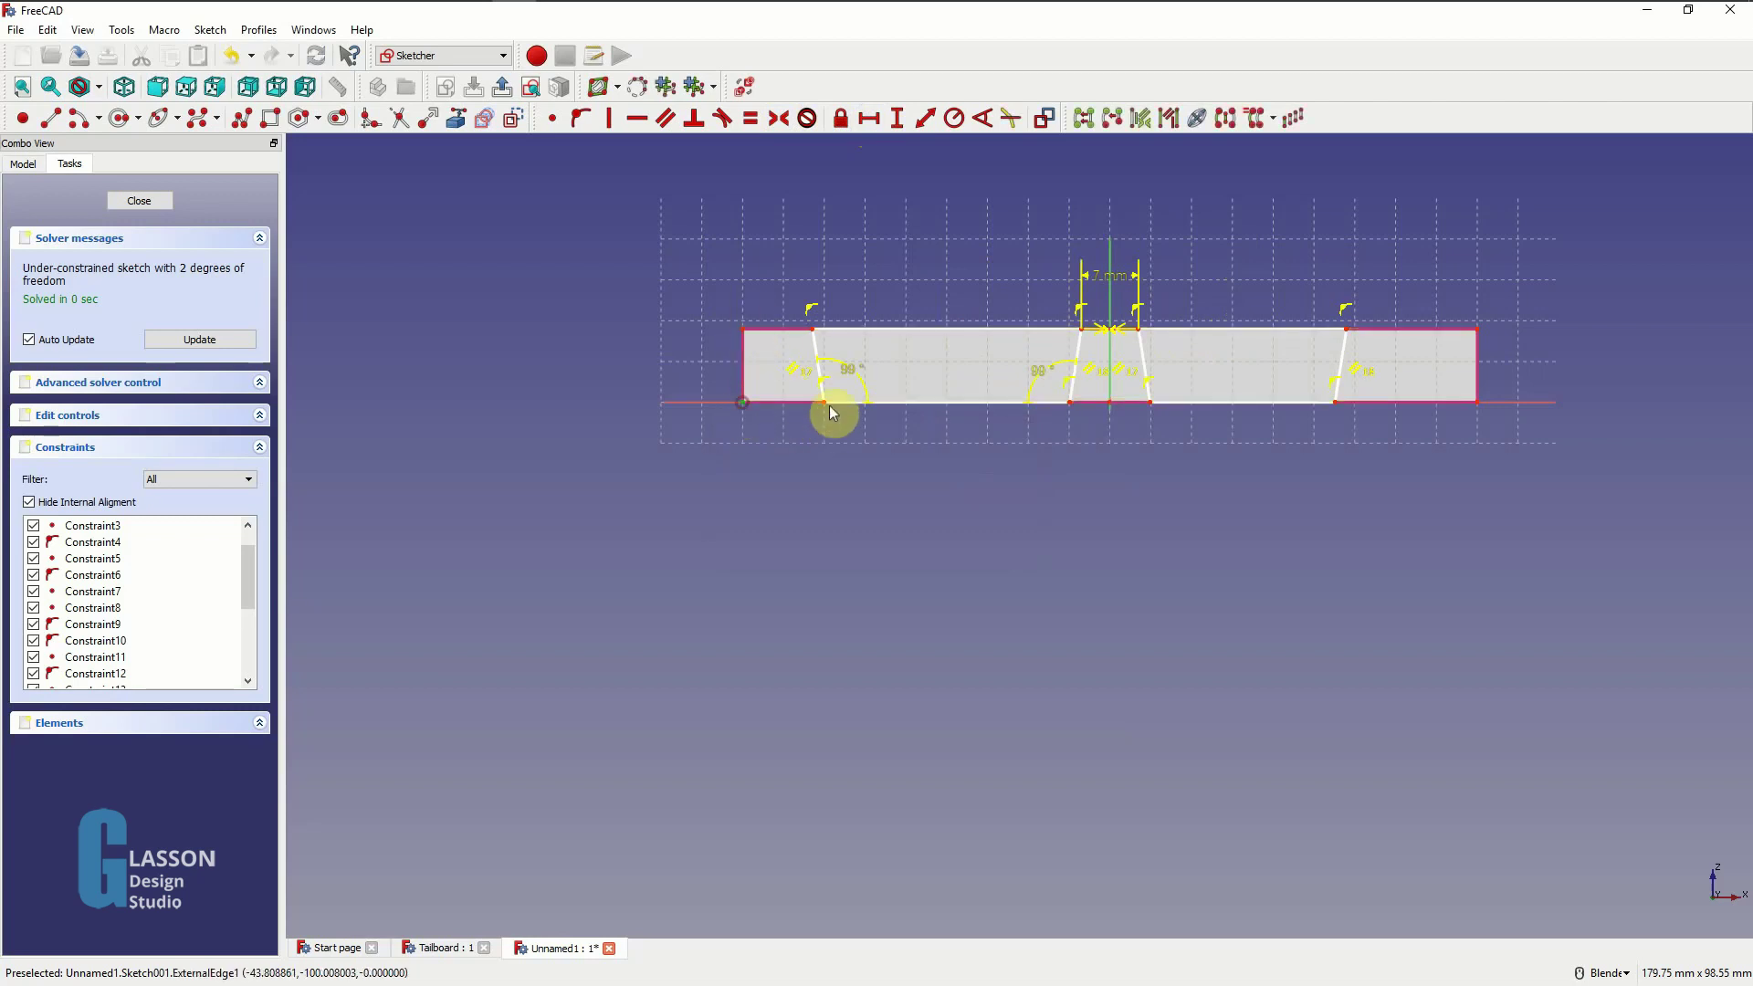
pyautogui.click(826, 404)
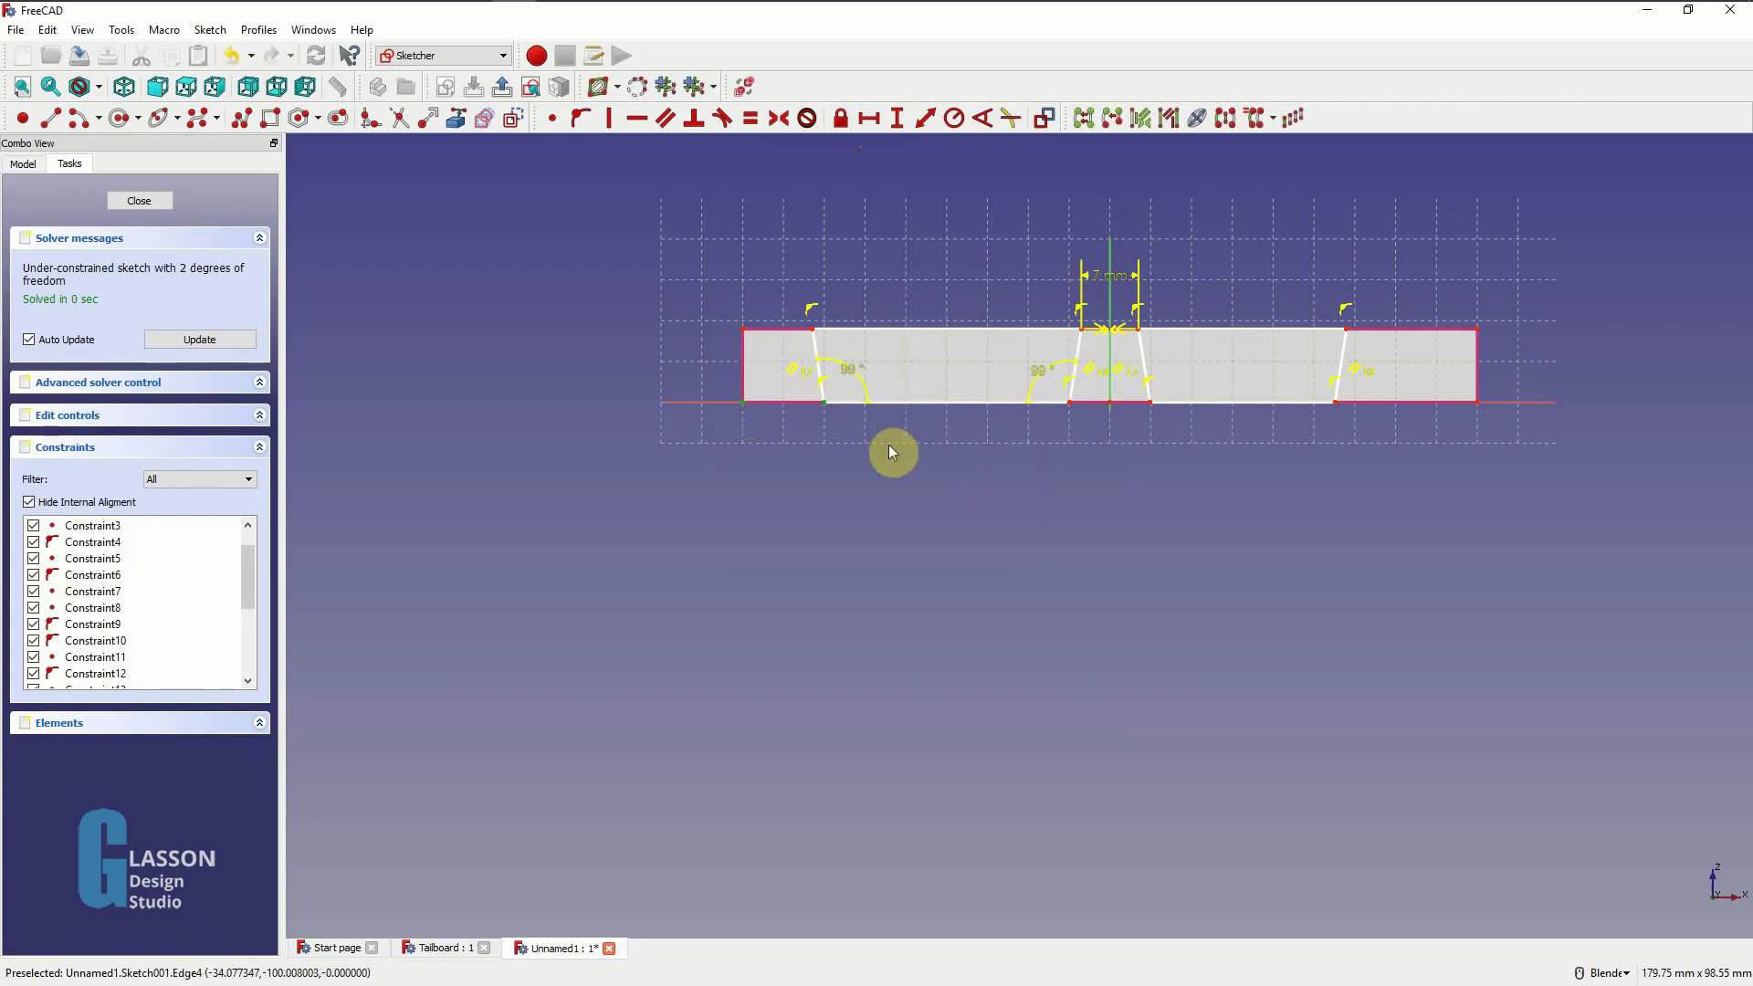
pyautogui.click(869, 125)
pyautogui.write('5')
pyautogui.press('Return')
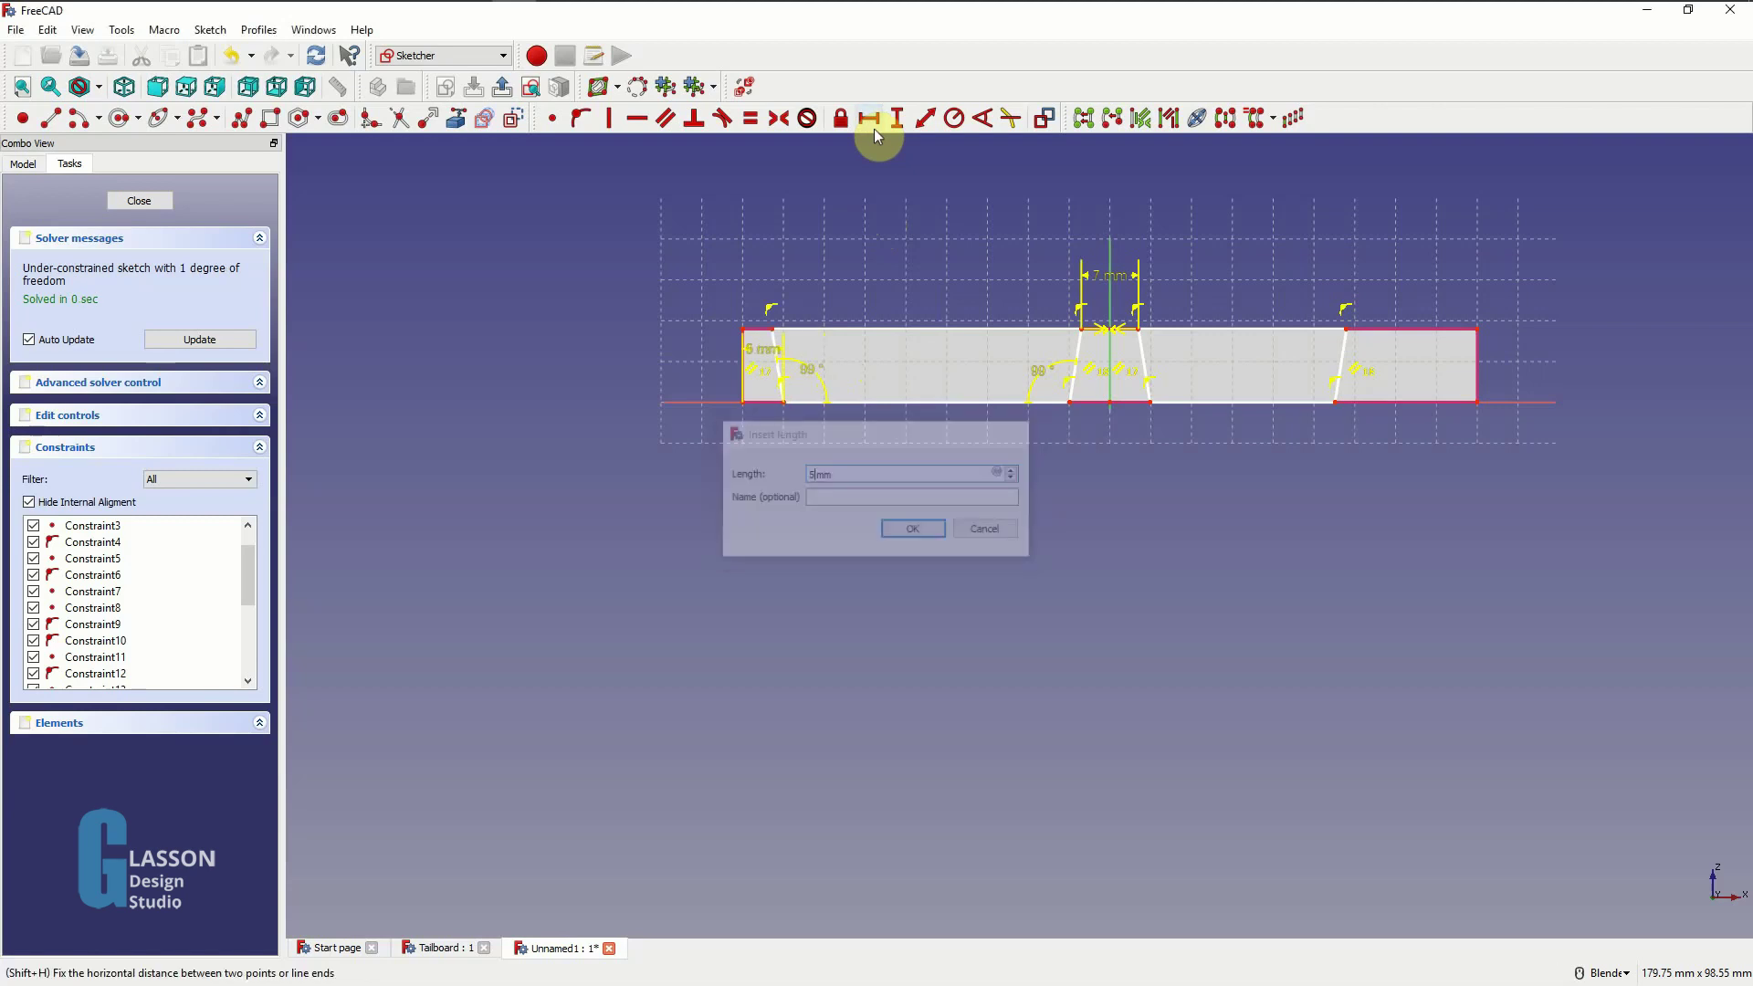
pyautogui.moveTo(754, 349)
pyautogui.mouseDown()
pyautogui.moveTo(763, 484)
pyautogui.moveTo(699, 478)
pyautogui.mouseUp()
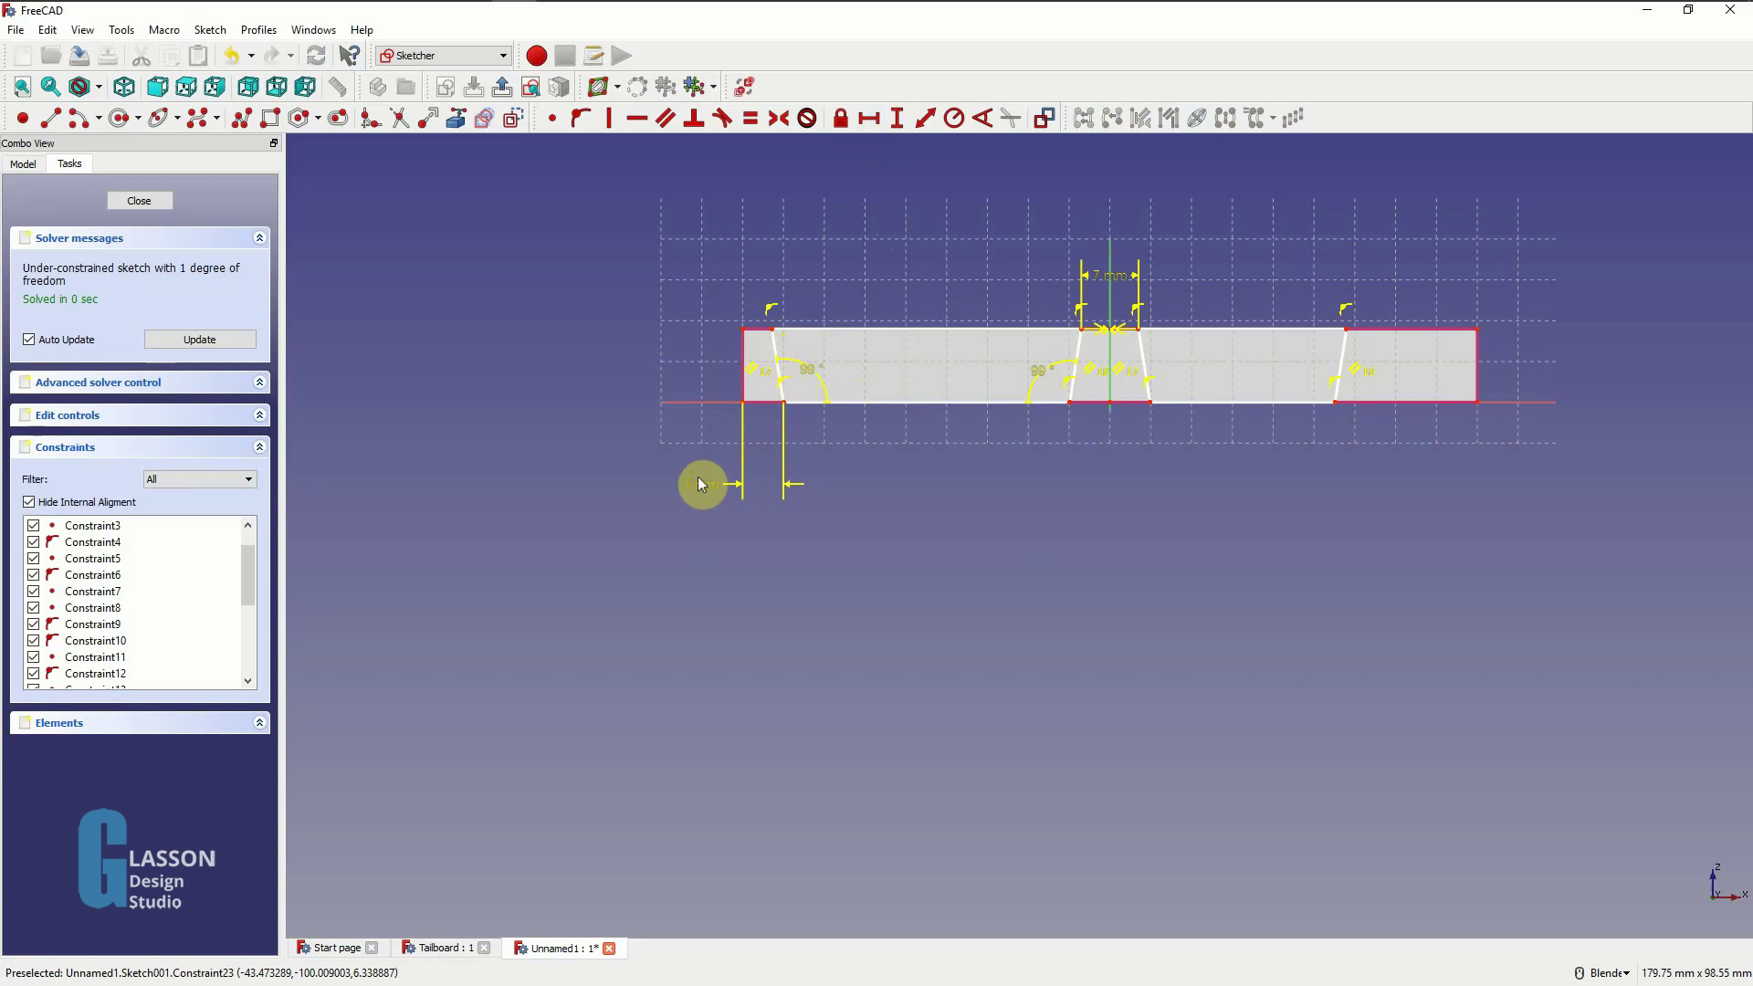
# - Make the bottom lines of the two trapezoids equal in length and close the sketch
pyautogui.click(908, 401)
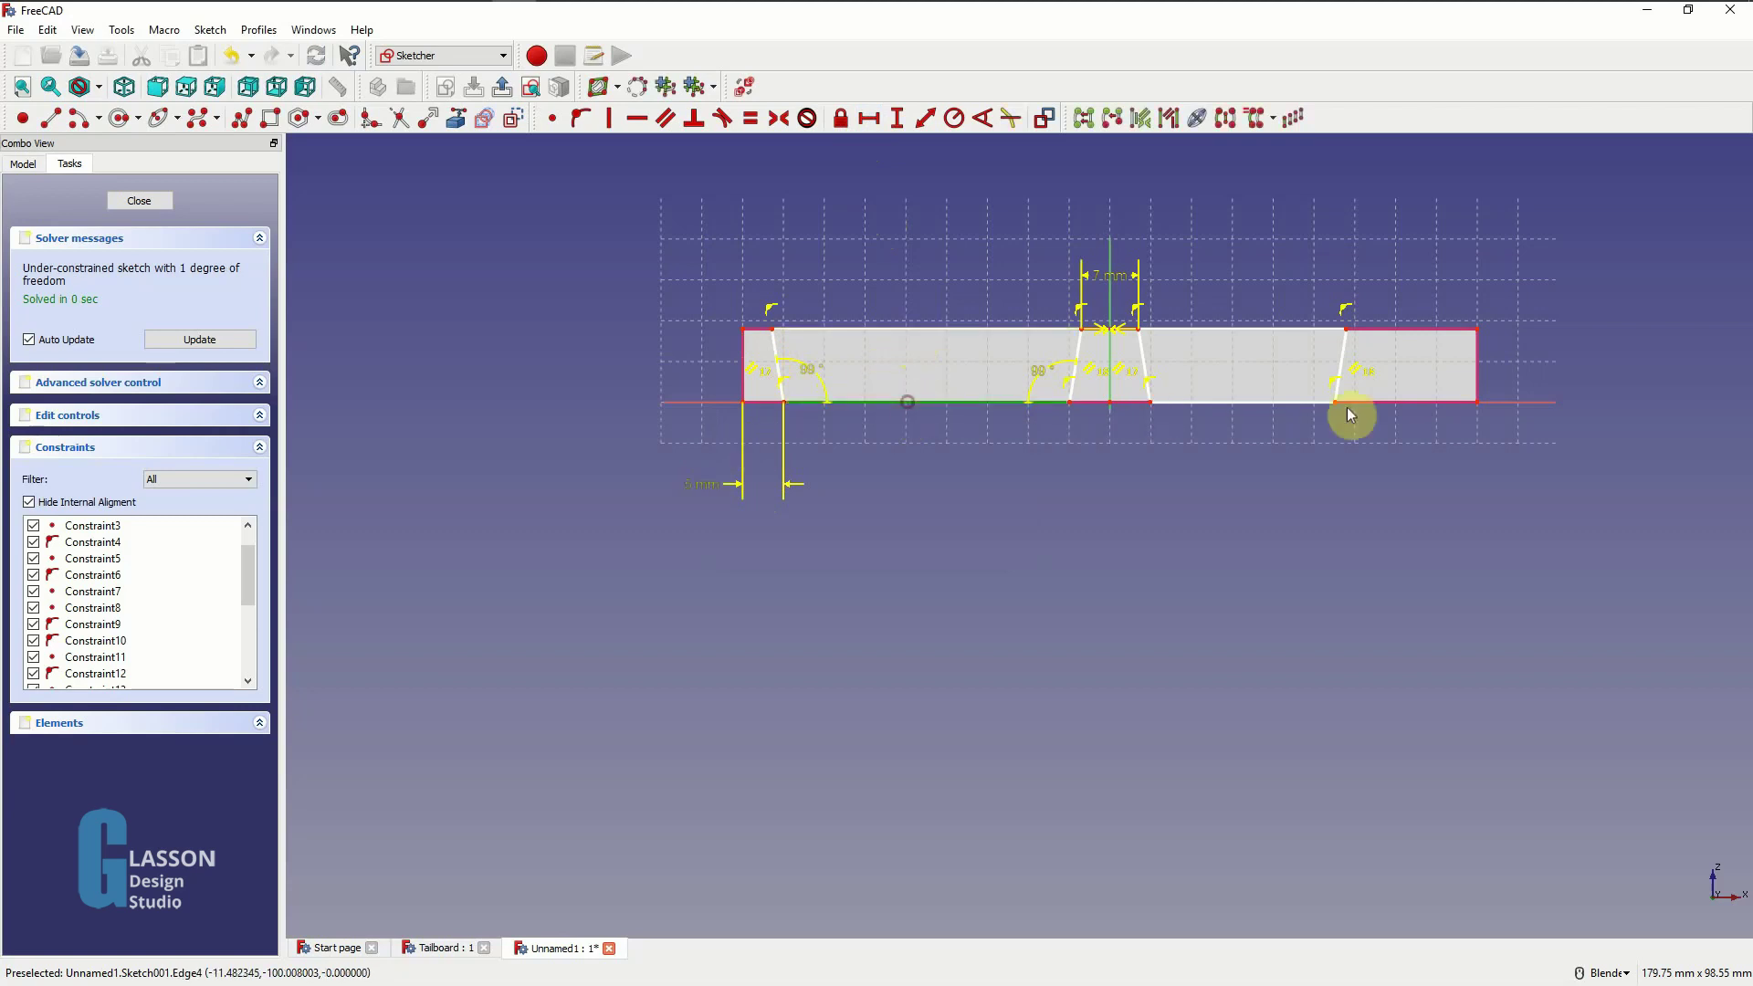
pyautogui.click(1296, 402)
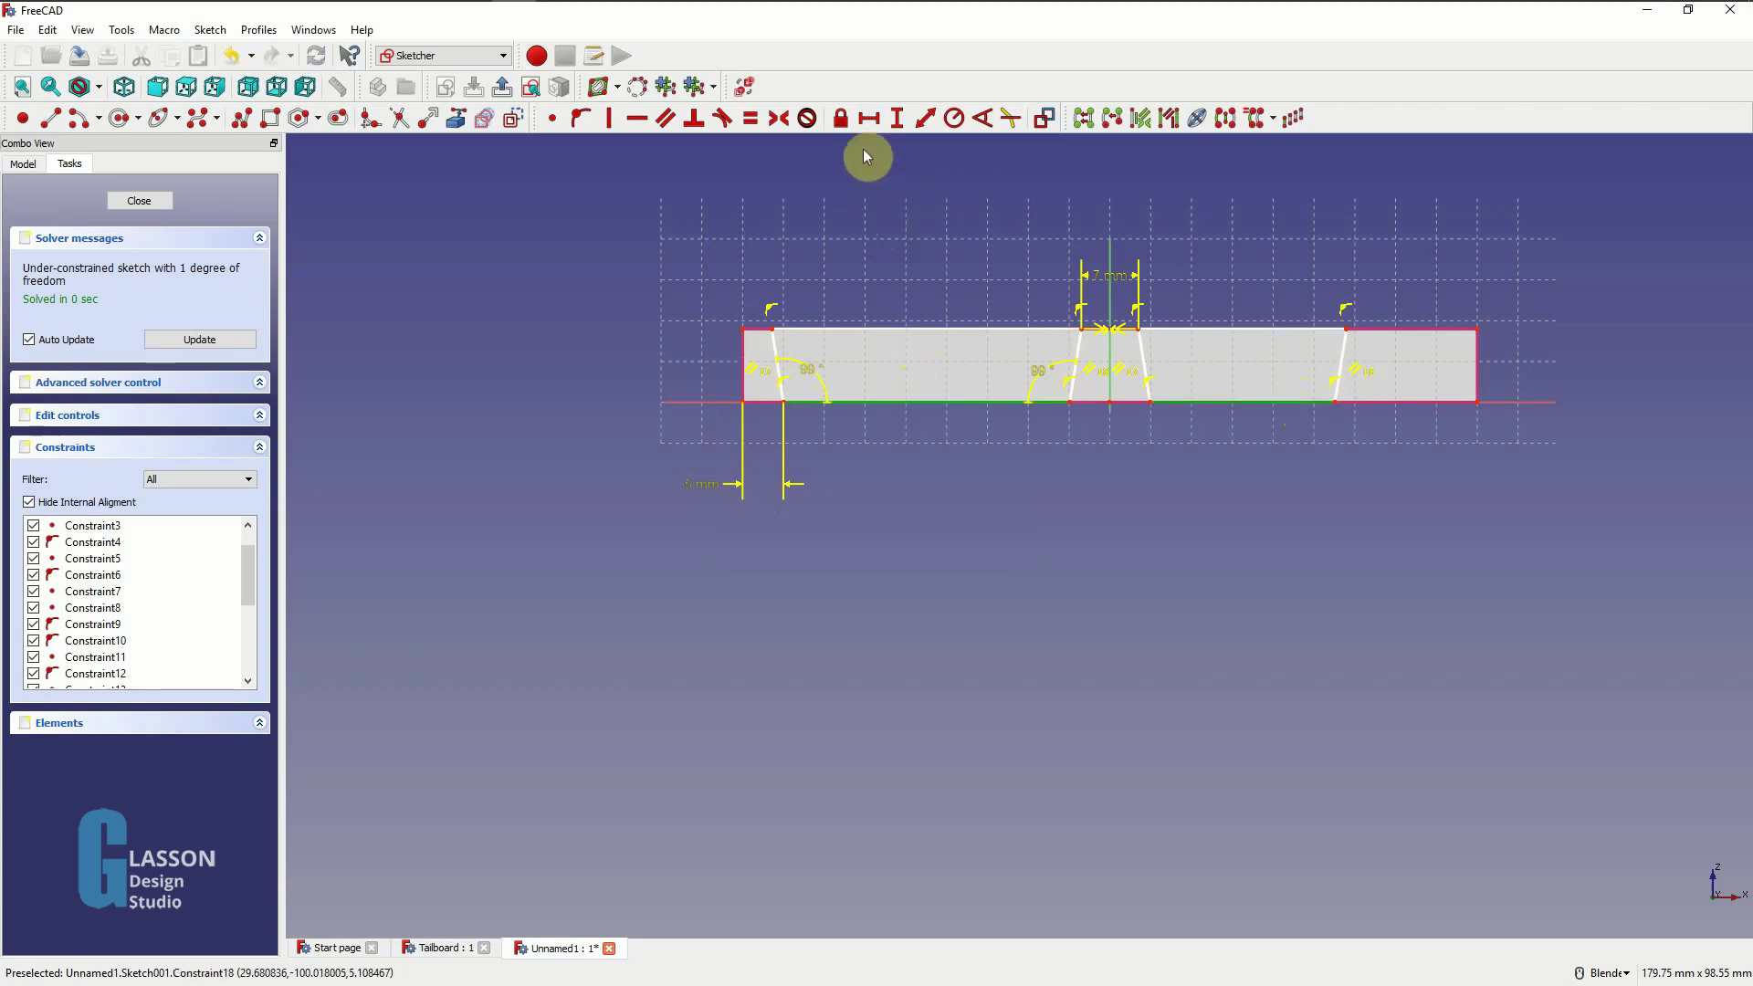
pyautogui.click(751, 119)
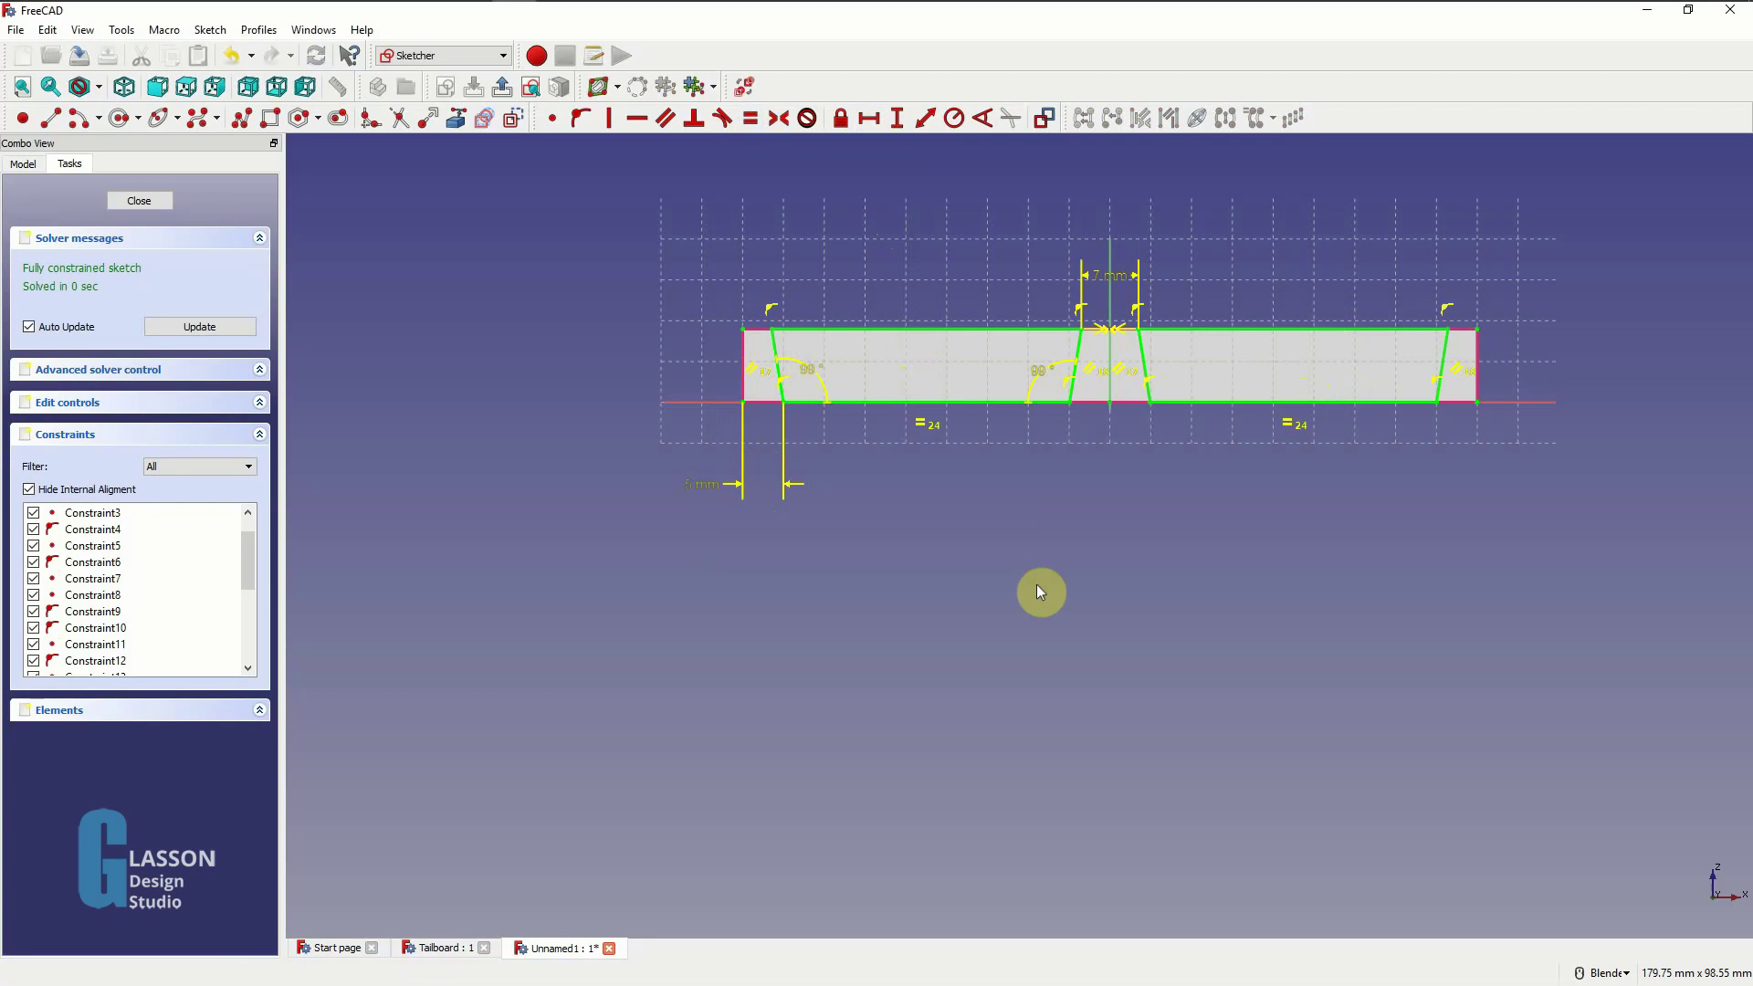
pyautogui.click(141, 201)
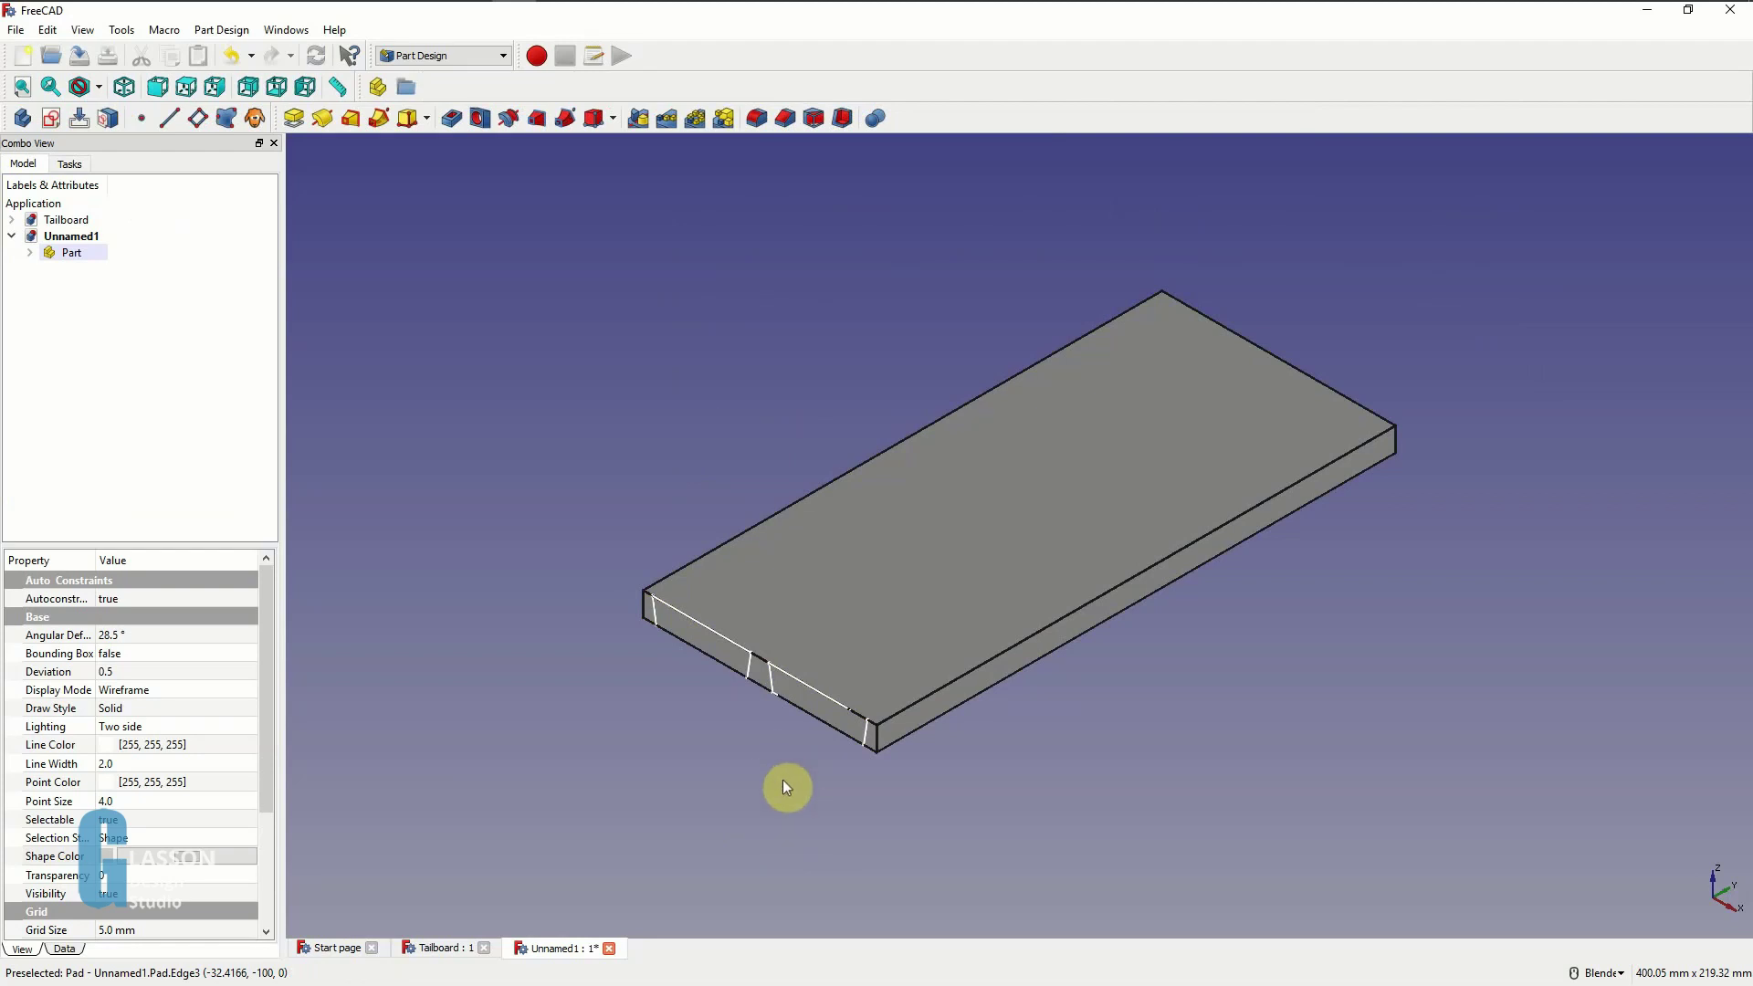
# - Pocket the trapezoid sketch 9 mm deep into the board's end
pyautogui.click(451, 118)
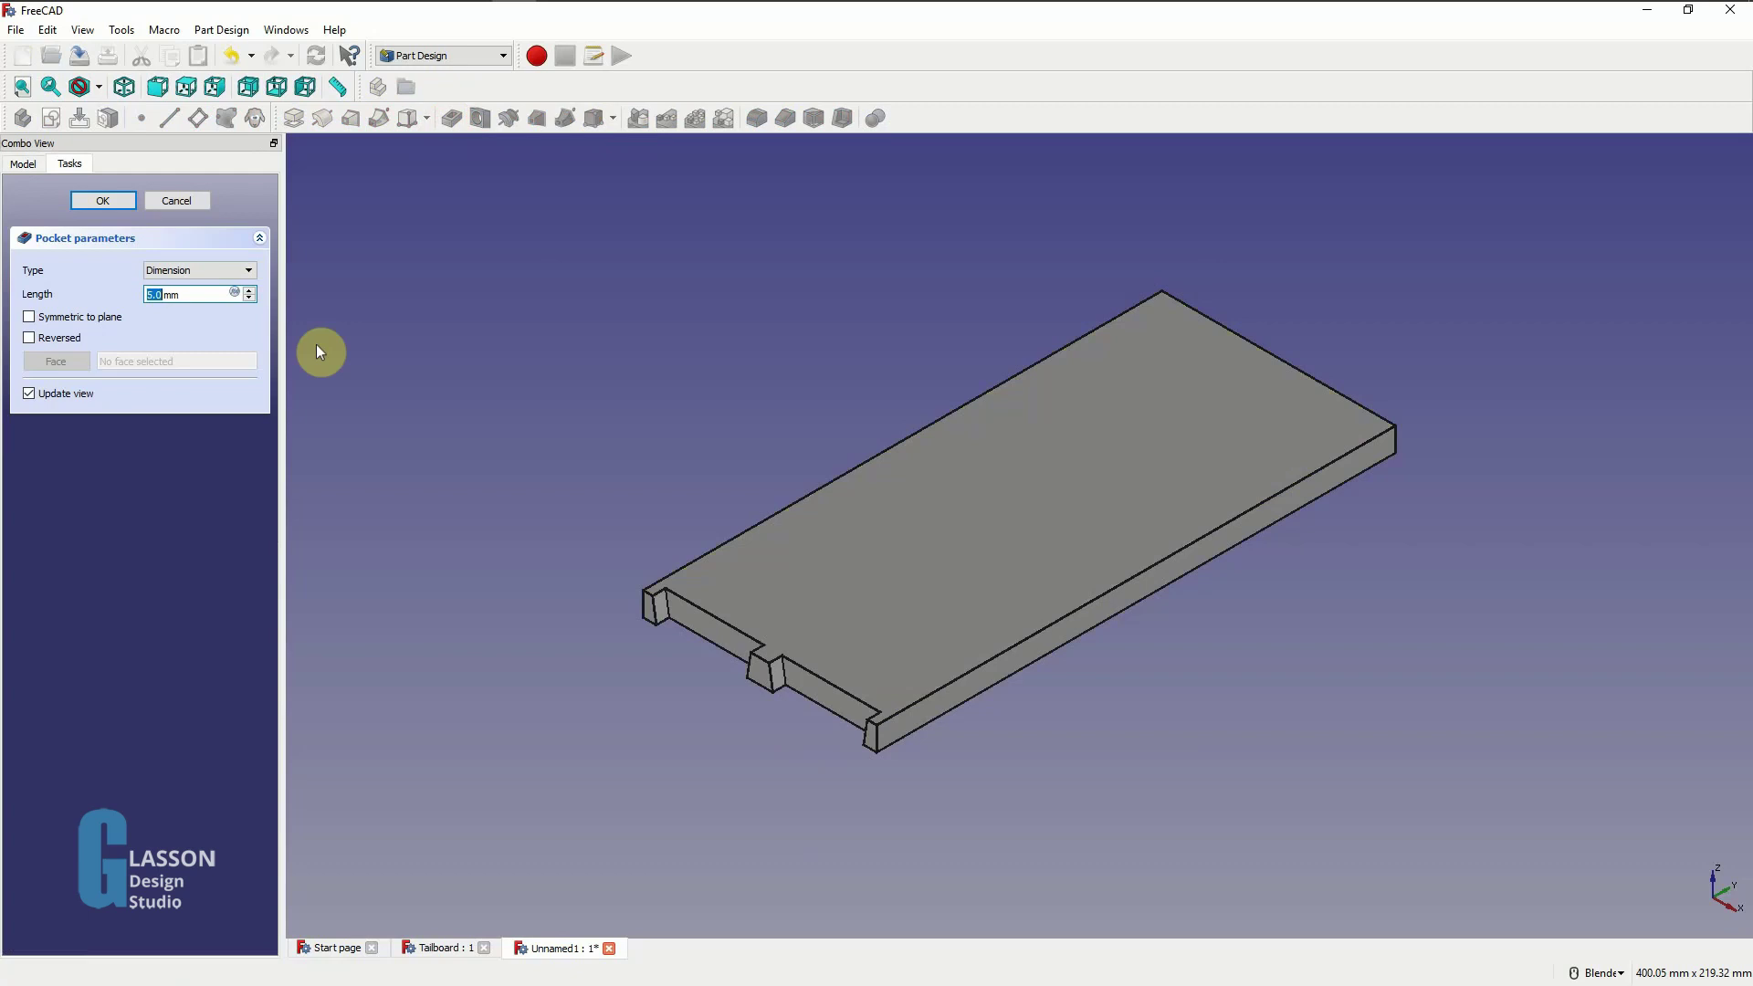
pyautogui.write('9')
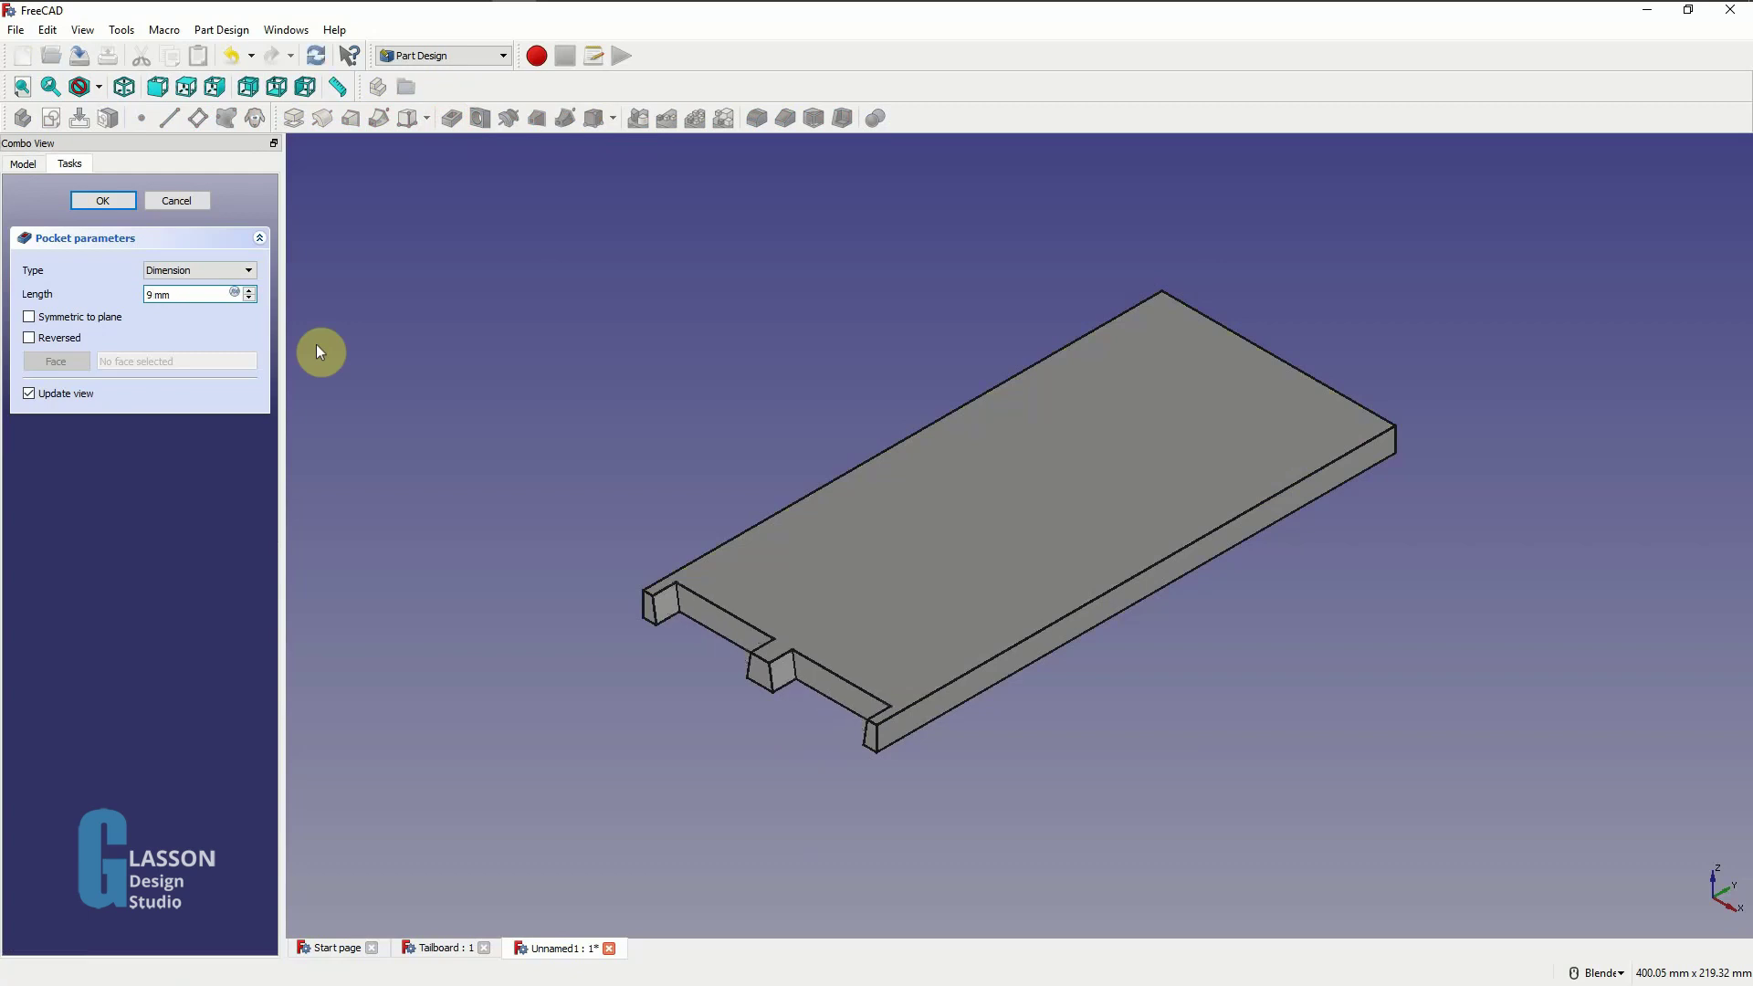
pyautogui.press('Return')
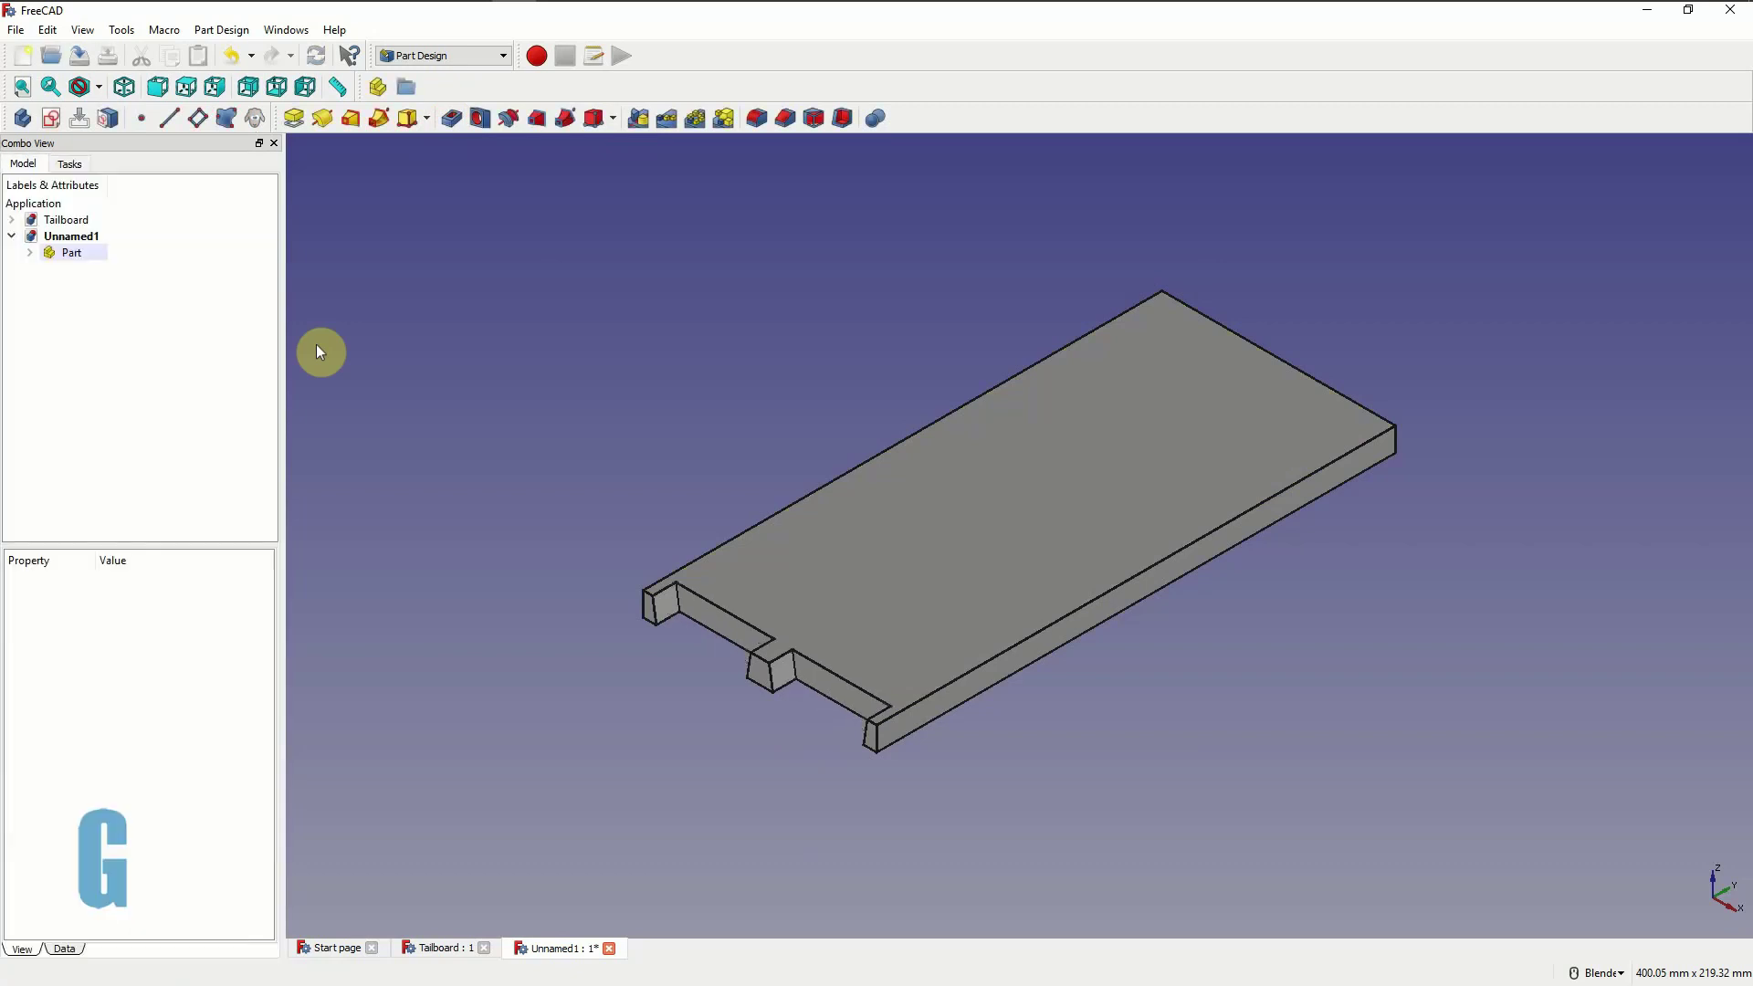
# - Set the body's shape color to the basic orange (255, 170, 0)
pyautogui.click(81, 255)
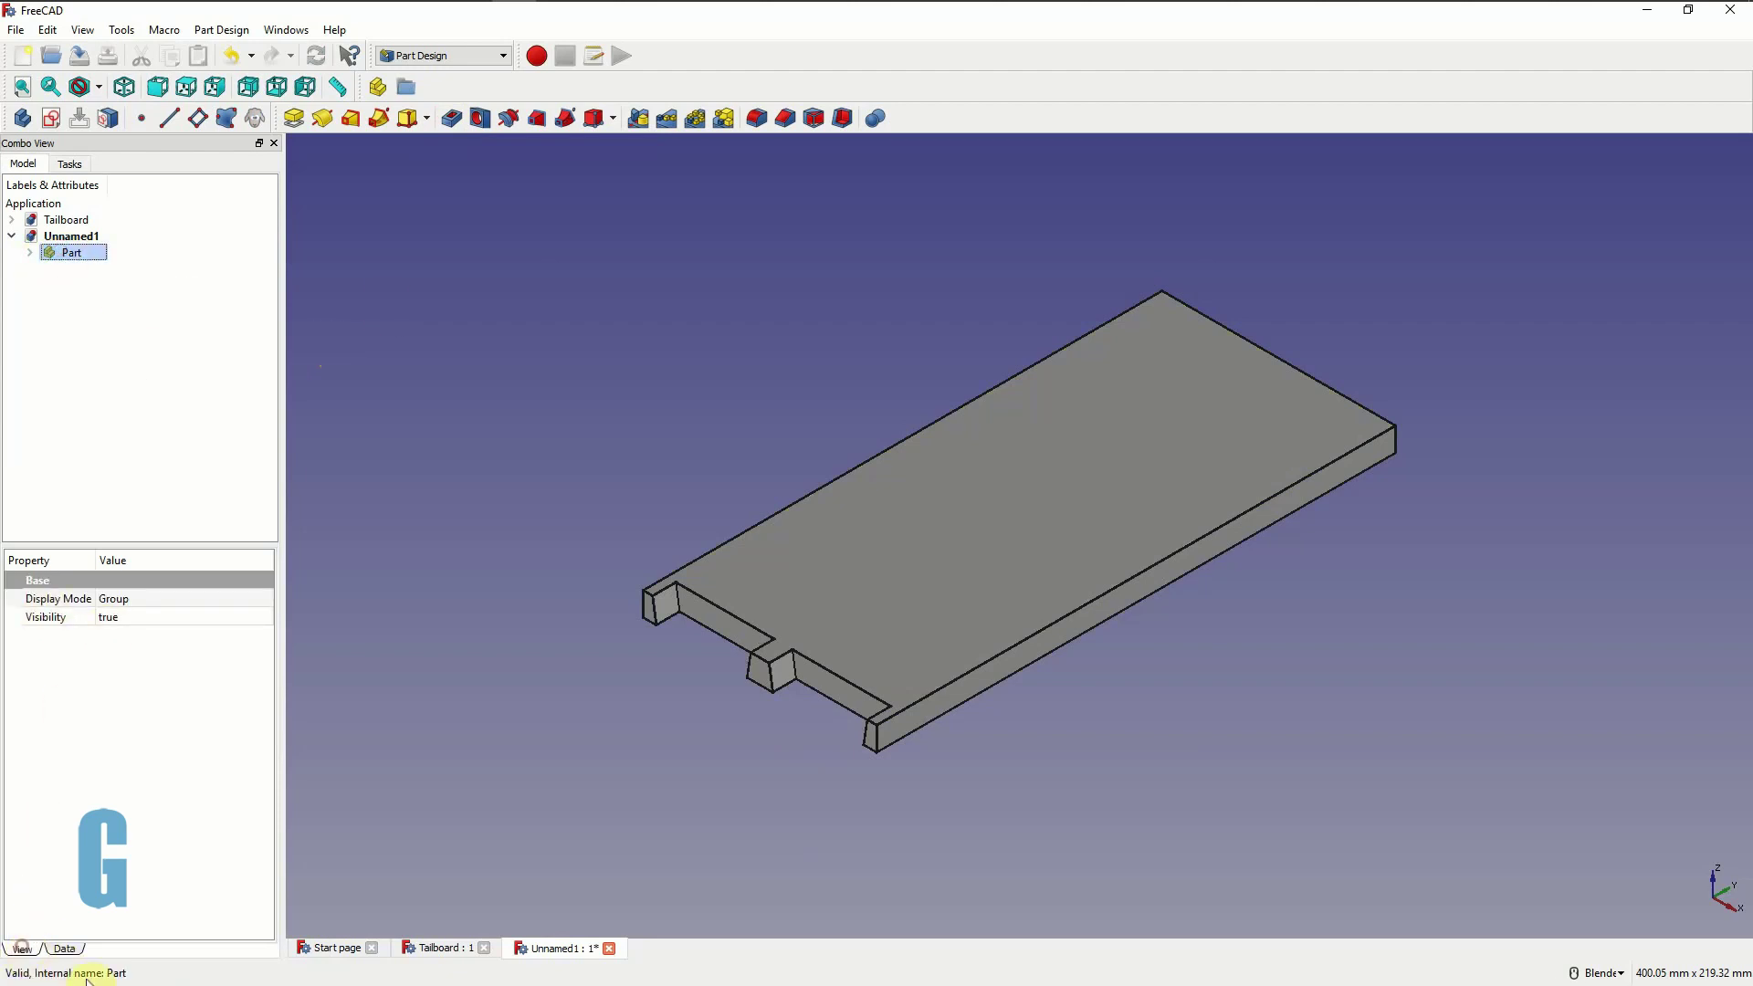
pyautogui.click(64, 948)
pyautogui.click(33, 949)
pyautogui.click(30, 252)
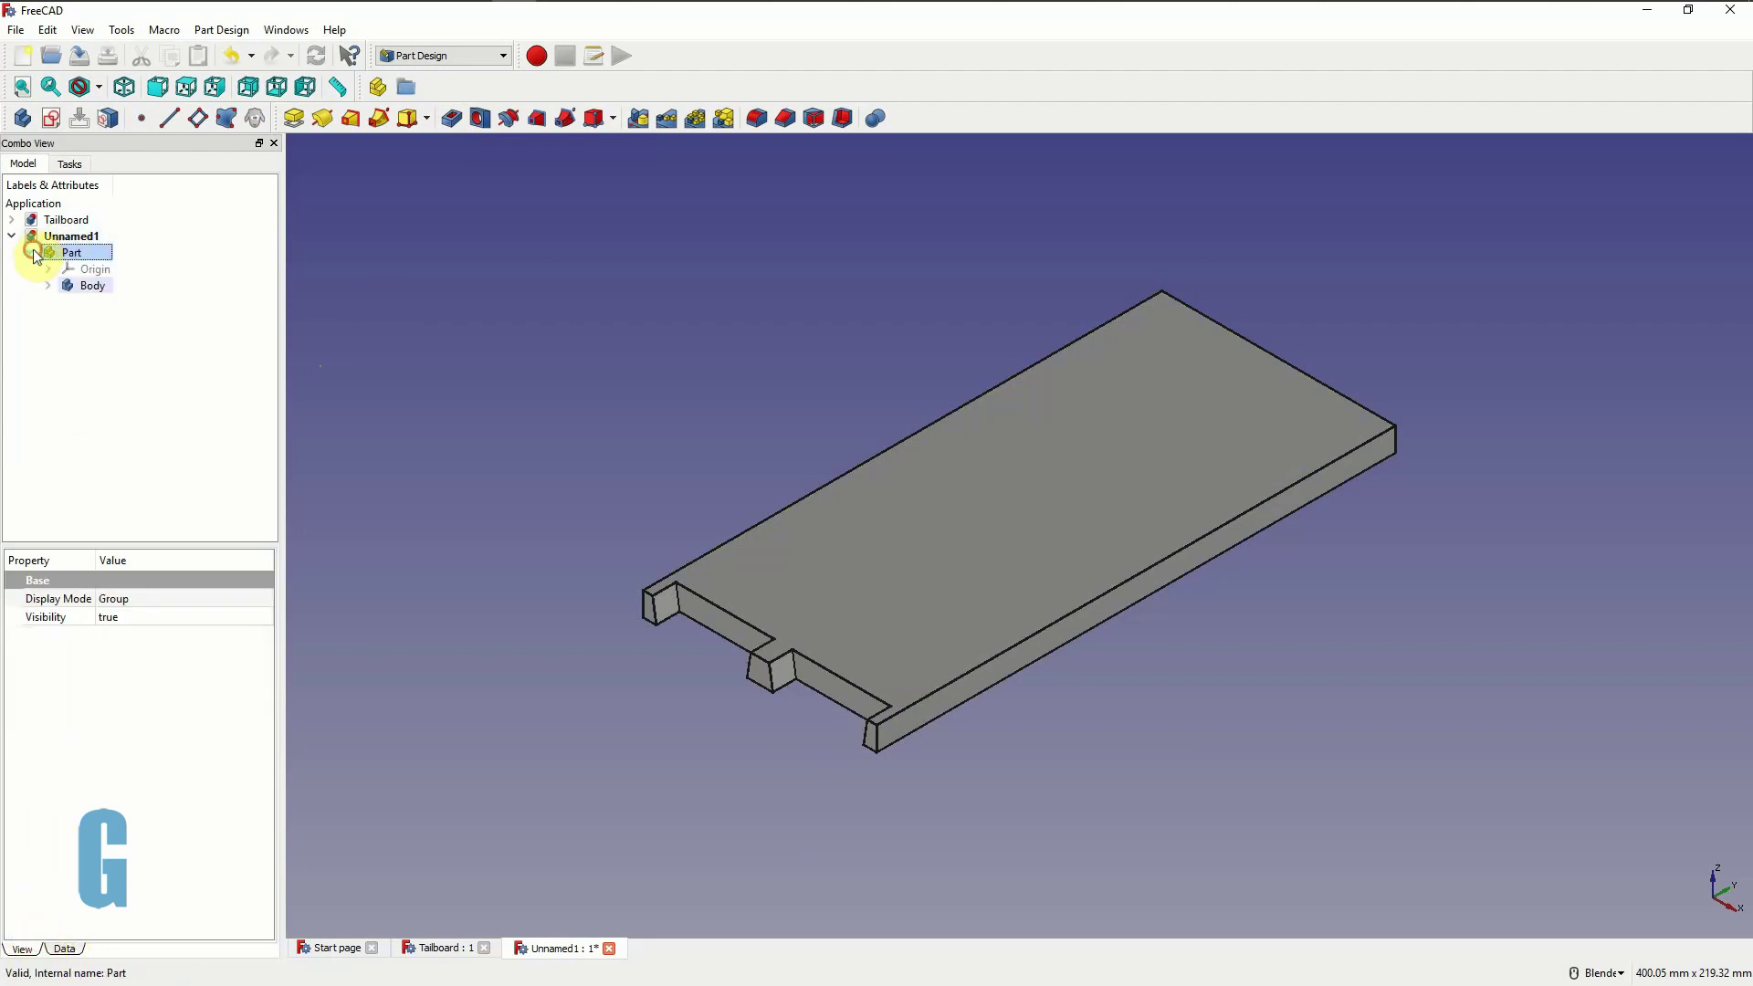
pyautogui.click(83, 286)
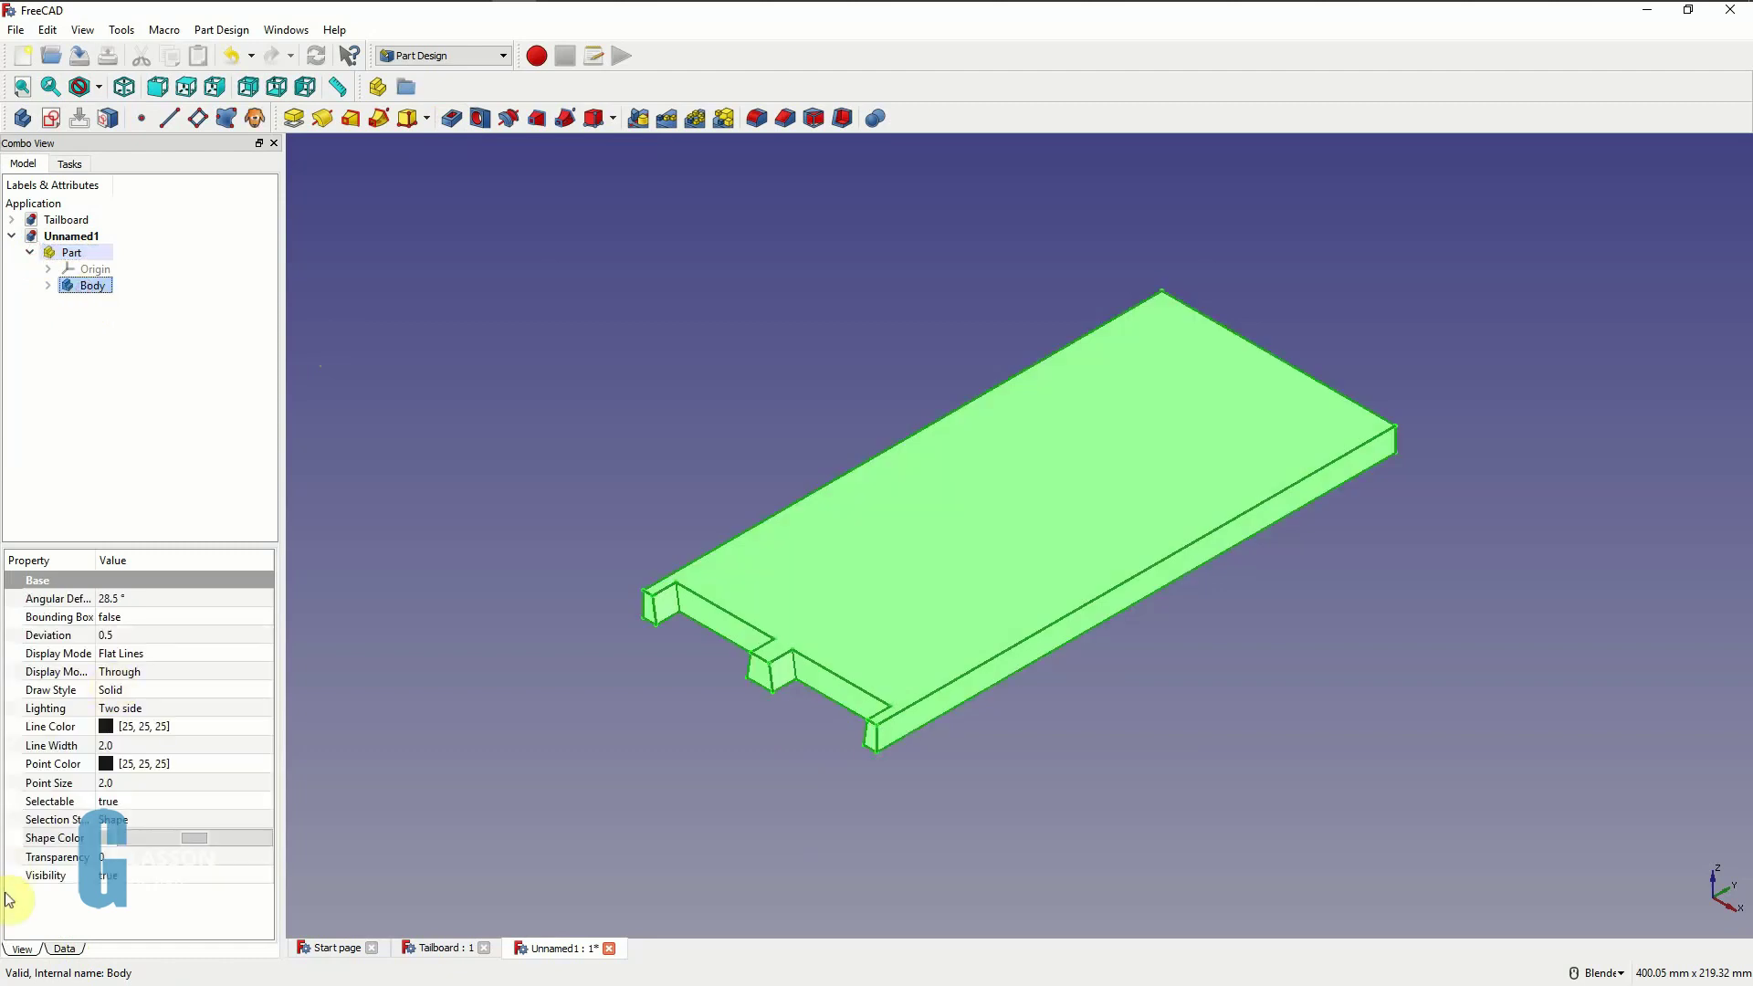
pyautogui.click(194, 838)
pyautogui.click(805, 447)
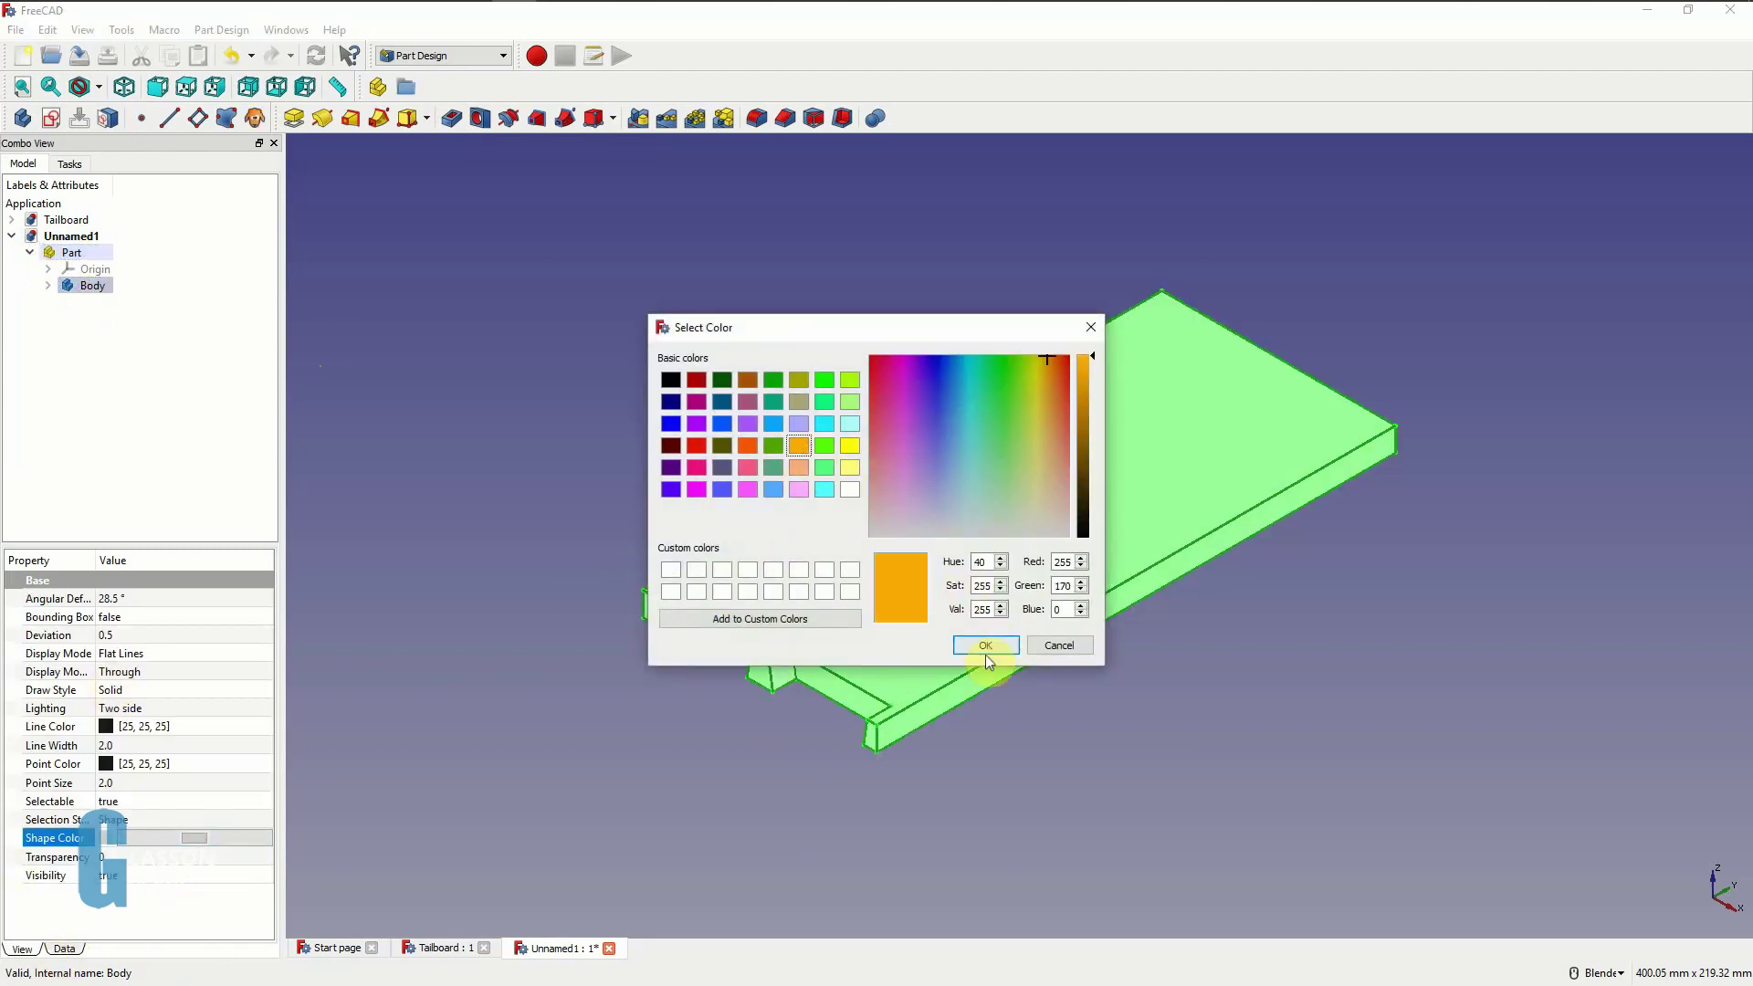
pyautogui.click(982, 645)
pyautogui.click(791, 721)
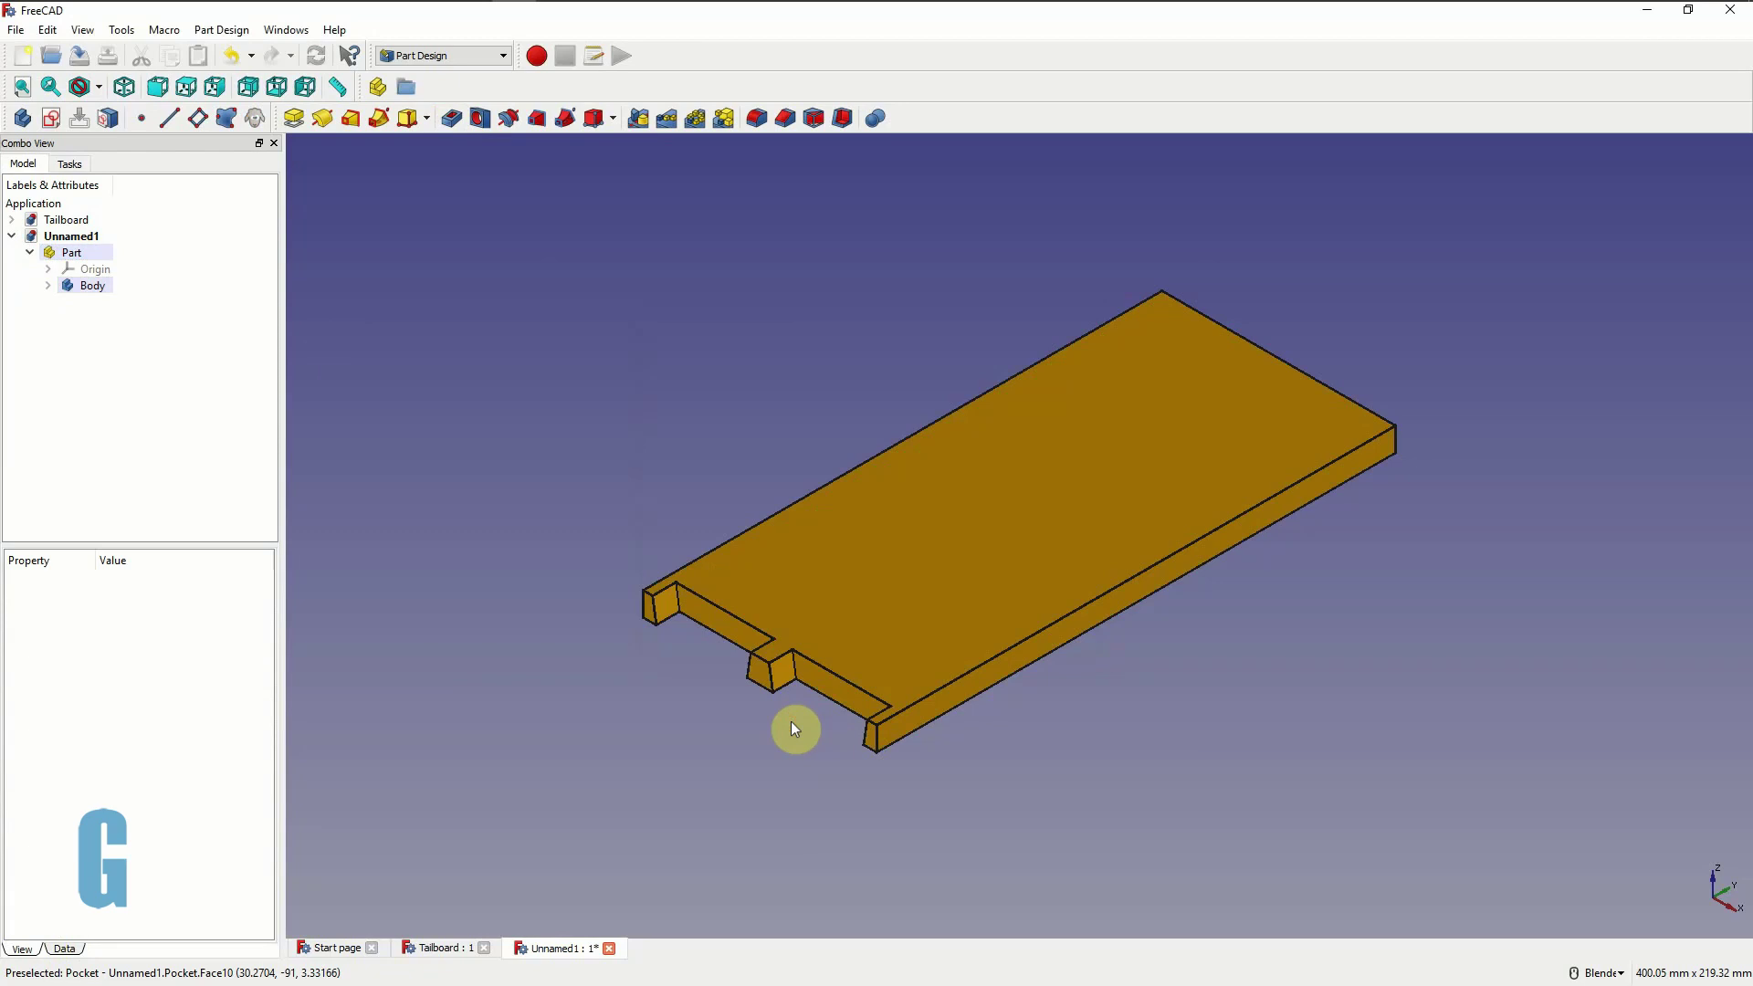
# - Save the document as Pinboard in the Through folder and collapse its entry in the model tree
pyautogui.hotkey('ctrl', 'shift', 's')
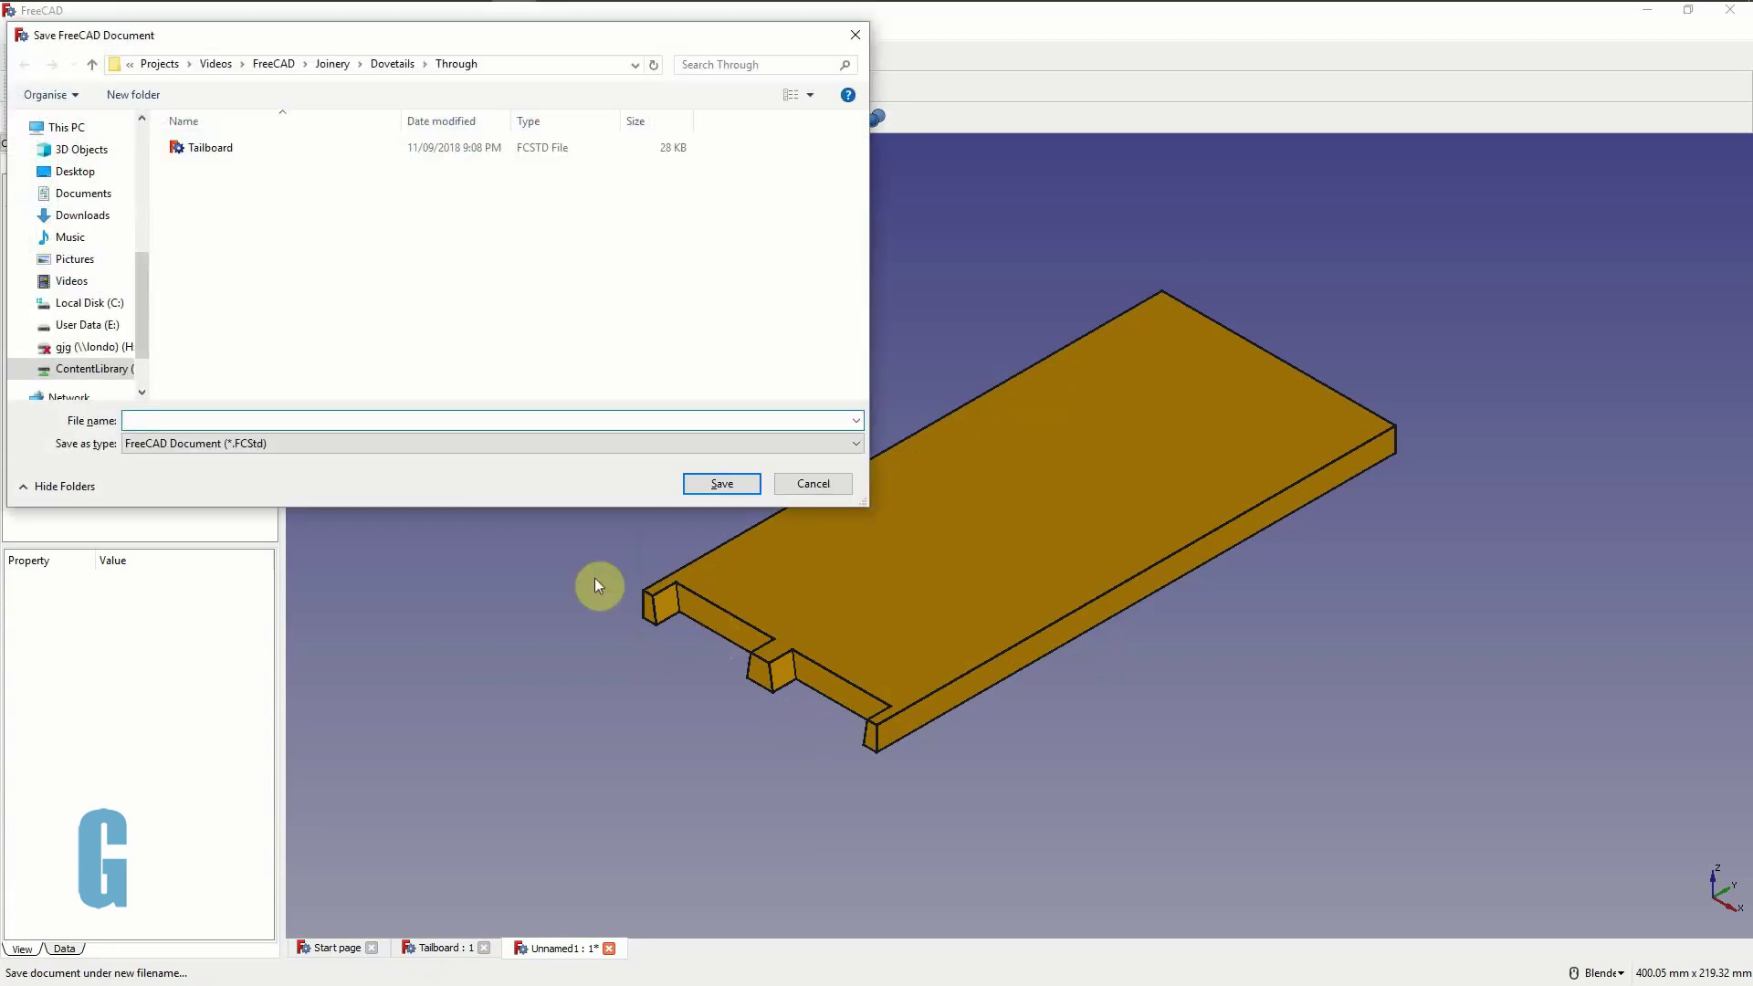
pyautogui.click(424, 420)
pyautogui.write('Pinboard')
pyautogui.press('Return')
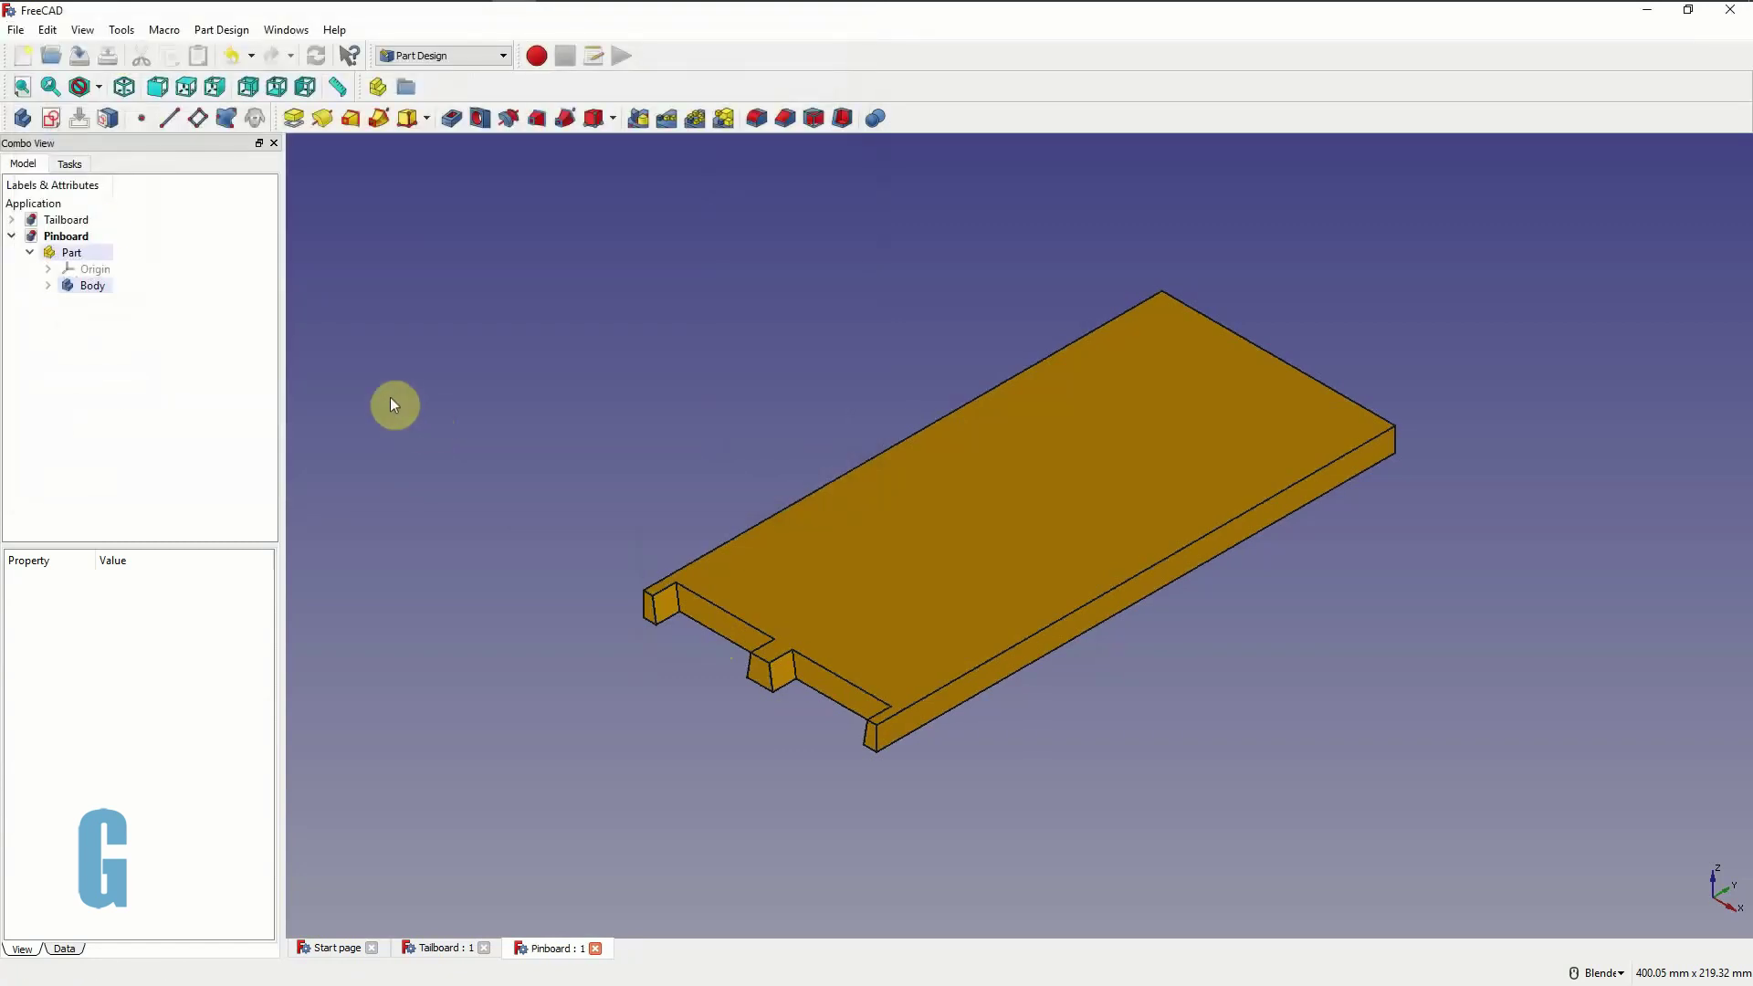
pyautogui.click(11, 236)
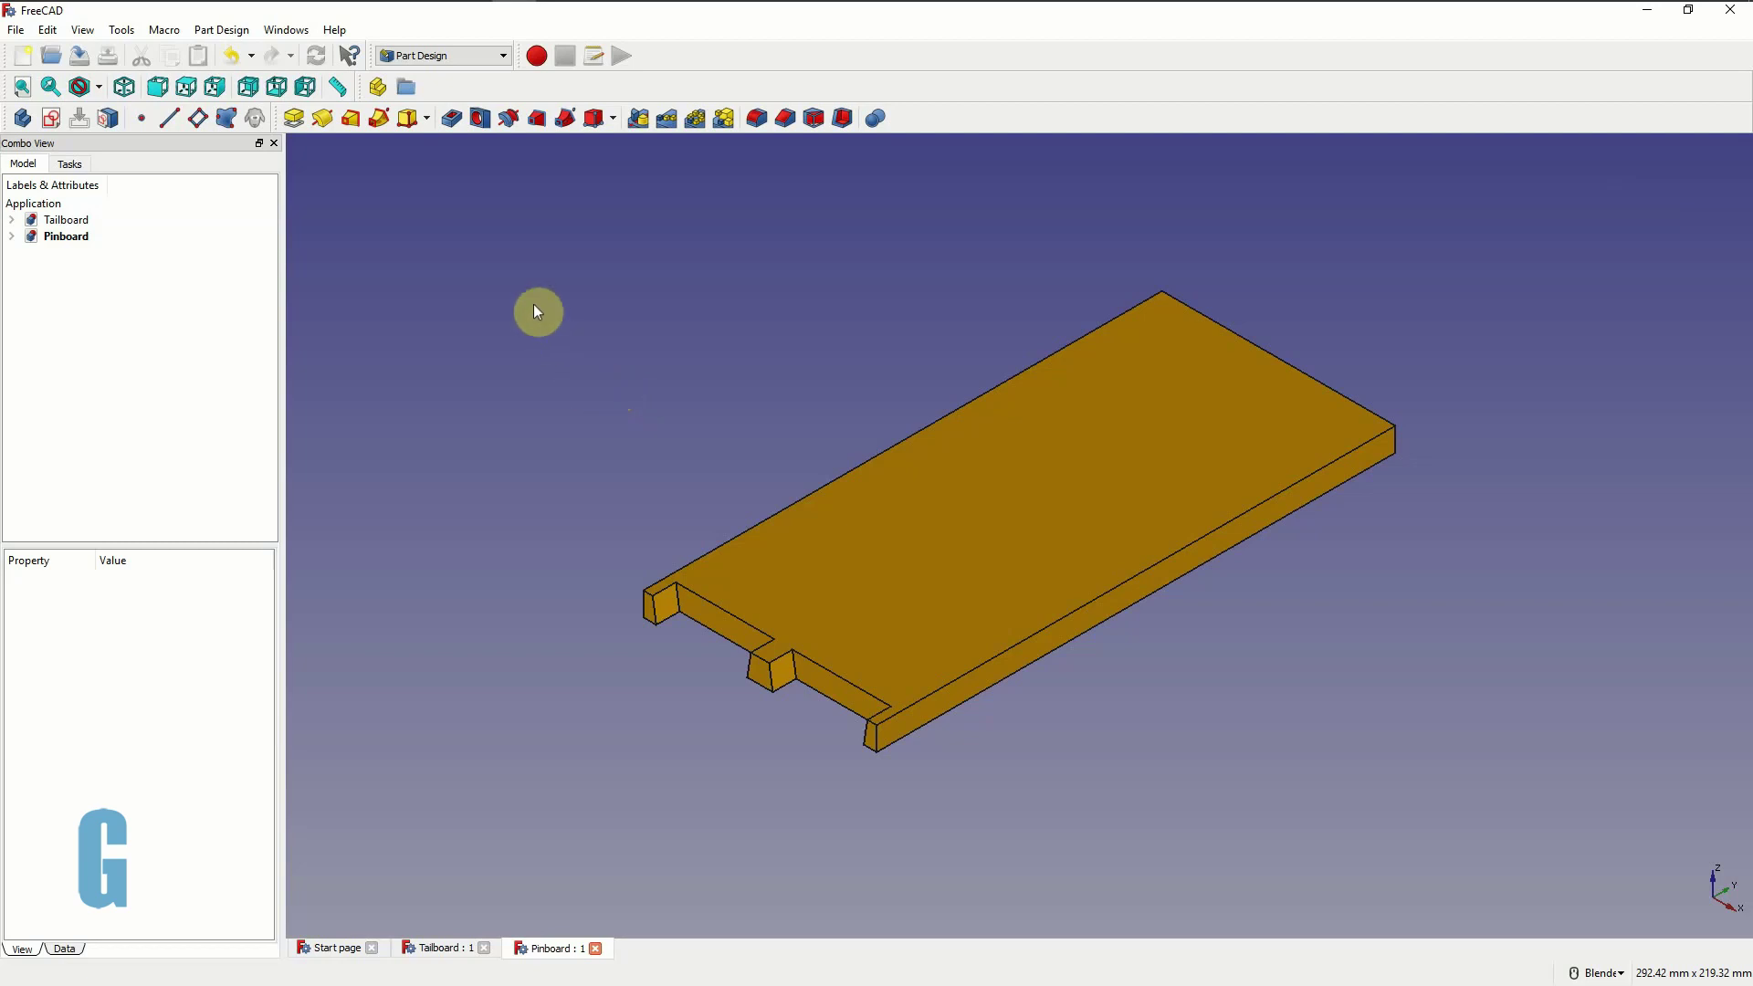
# - Create a new empty document and switch to the Assembly 2 workbench
pyautogui.click(26, 62)
pyautogui.click(460, 63)
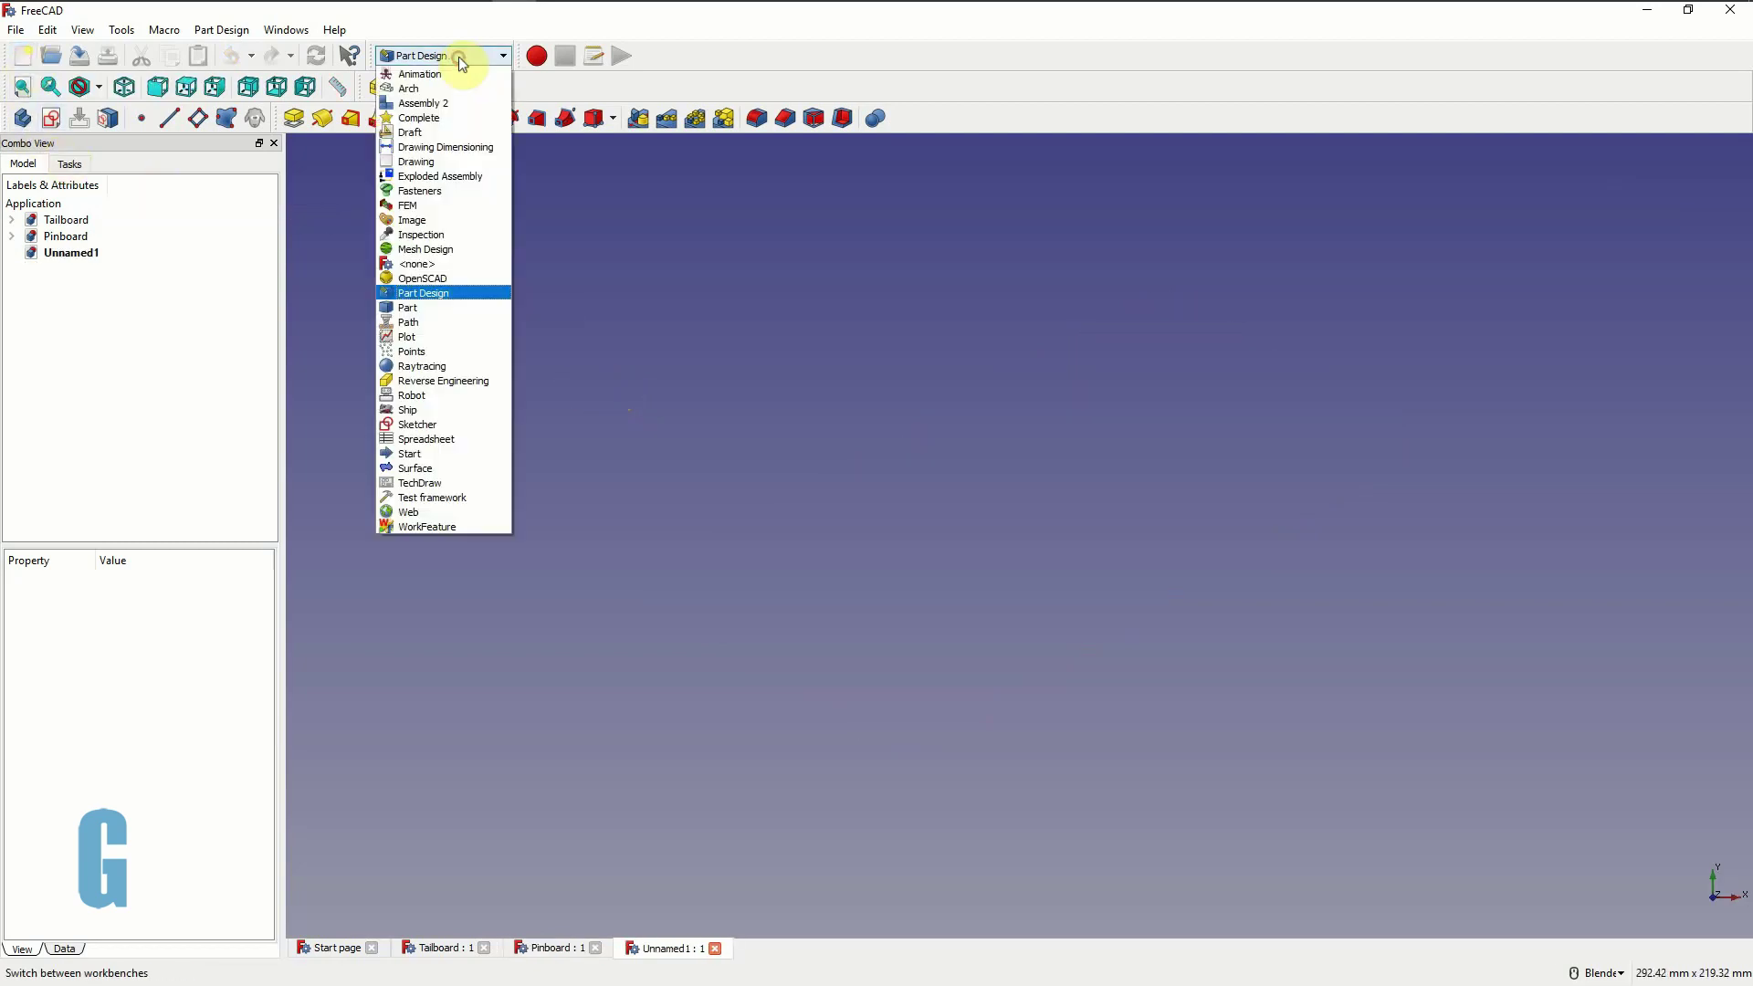
pyautogui.click(453, 105)
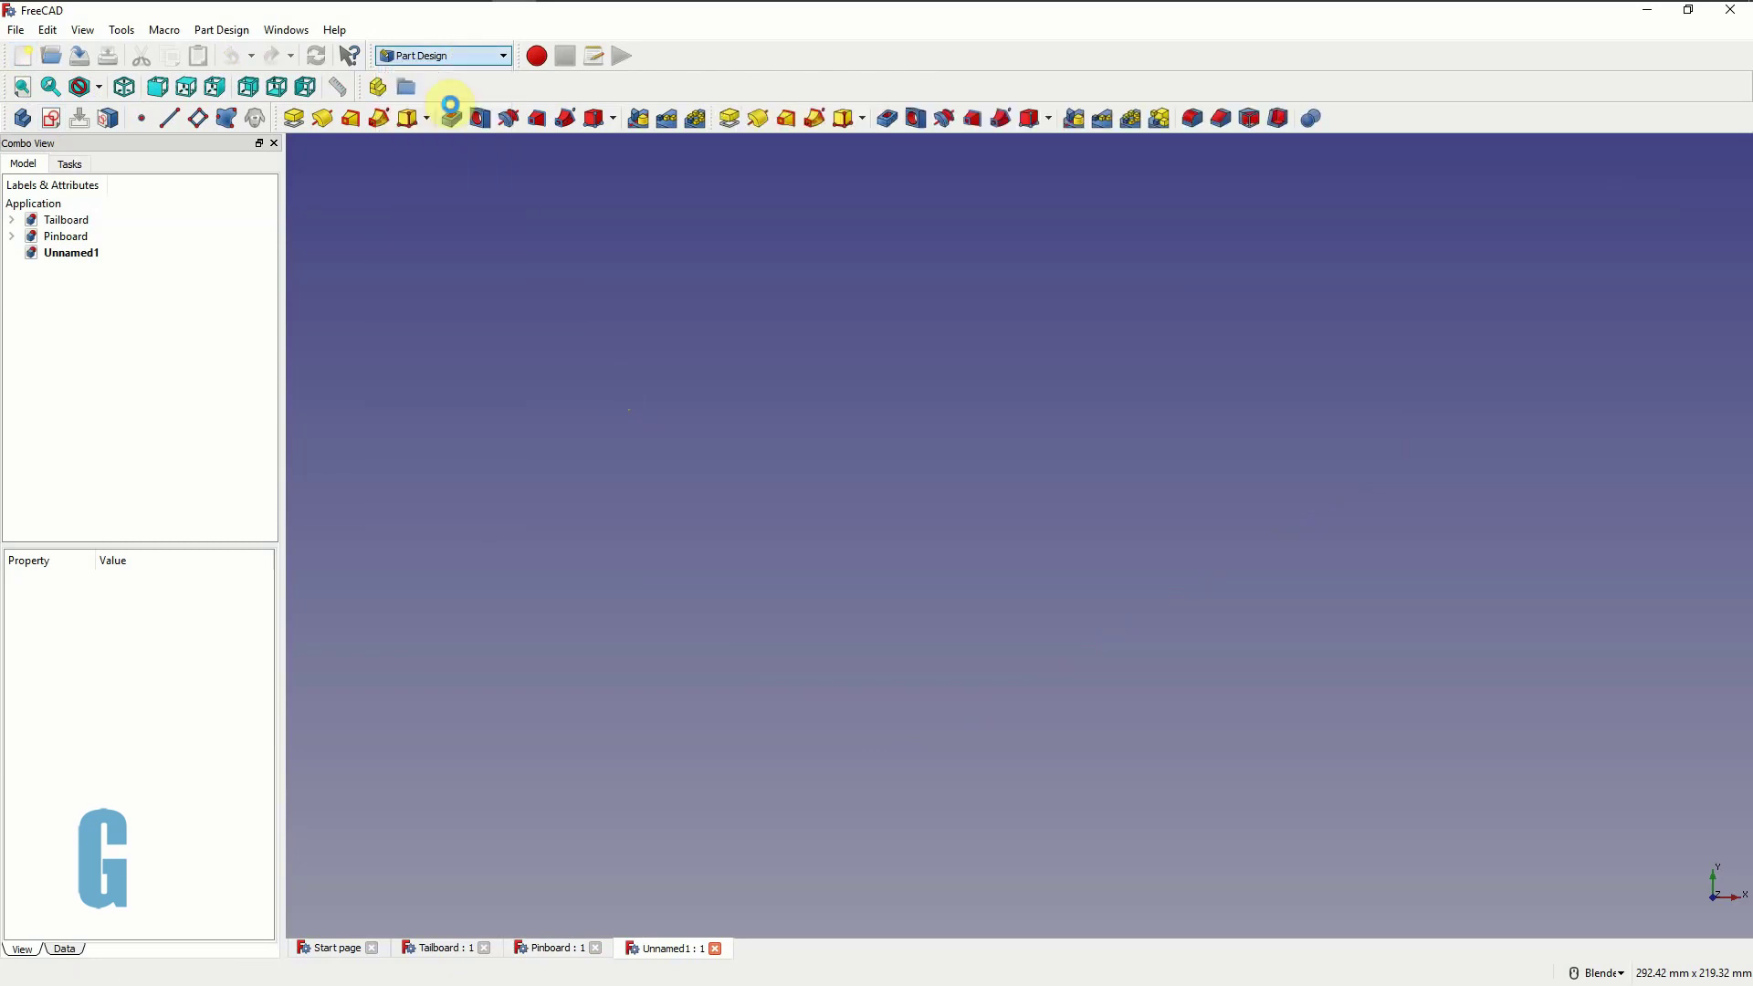
# - Import the part from Pinboard.FCStd into the new assembly and show it in isometric view
pyautogui.click(445, 89)
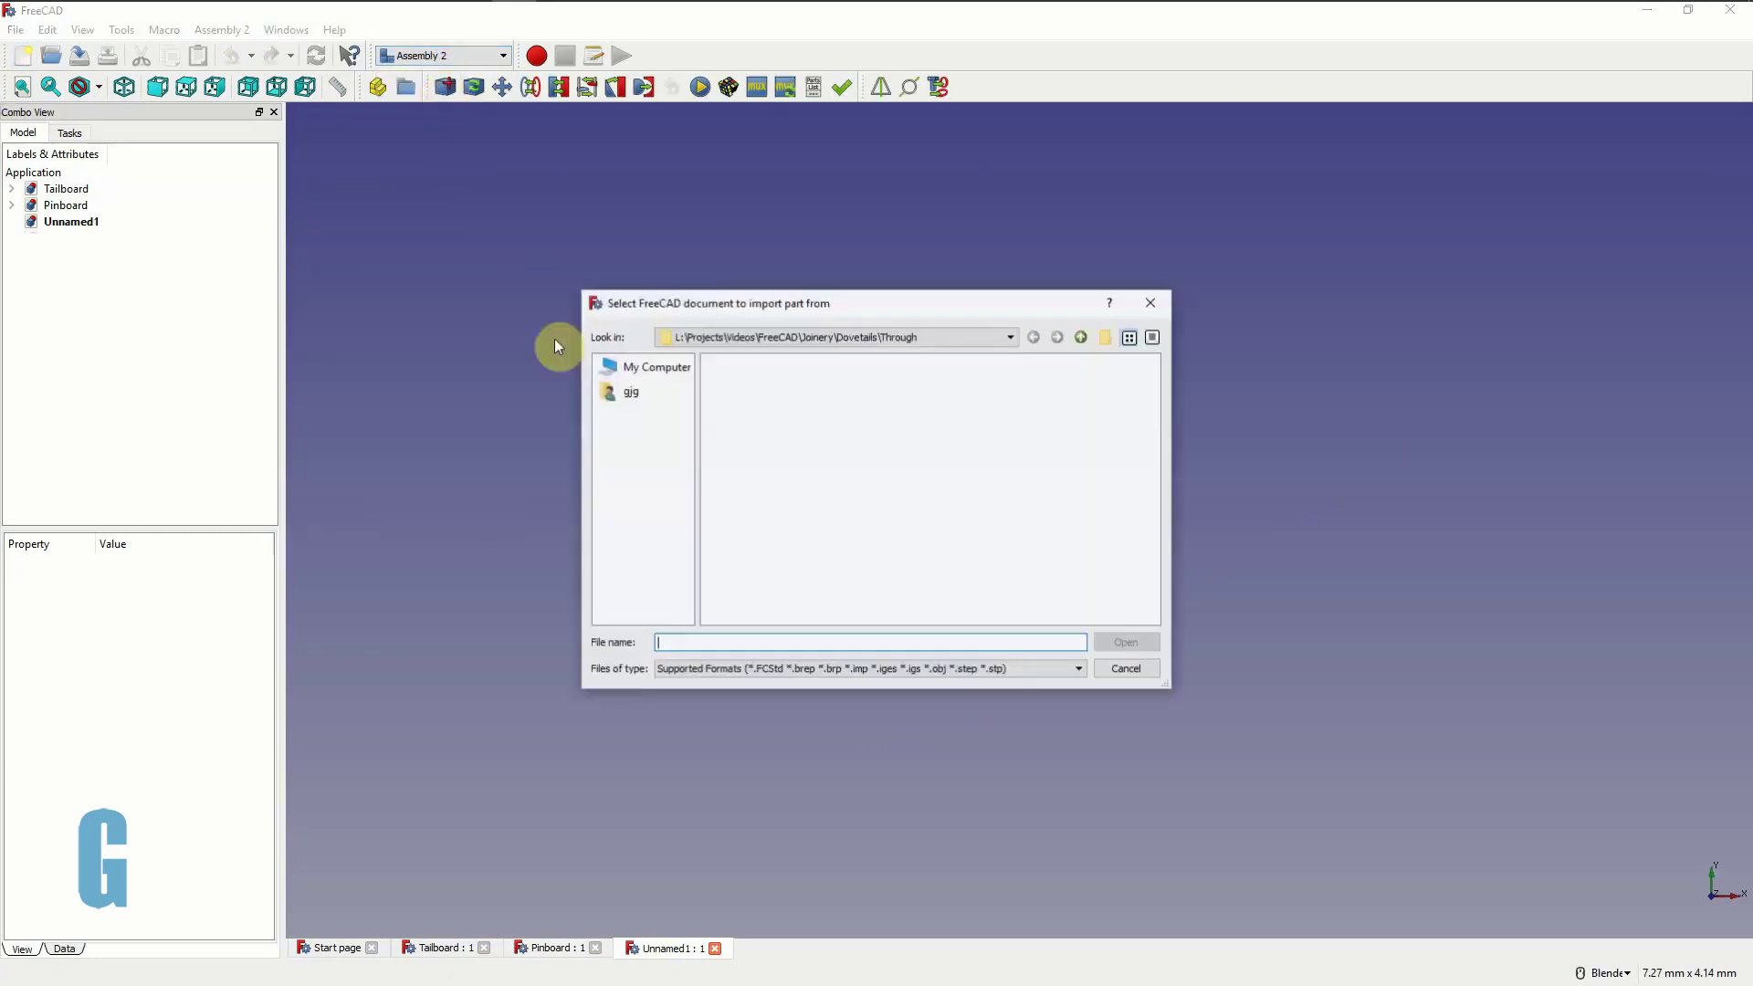
pyautogui.click(760, 364)
pyautogui.click(1126, 639)
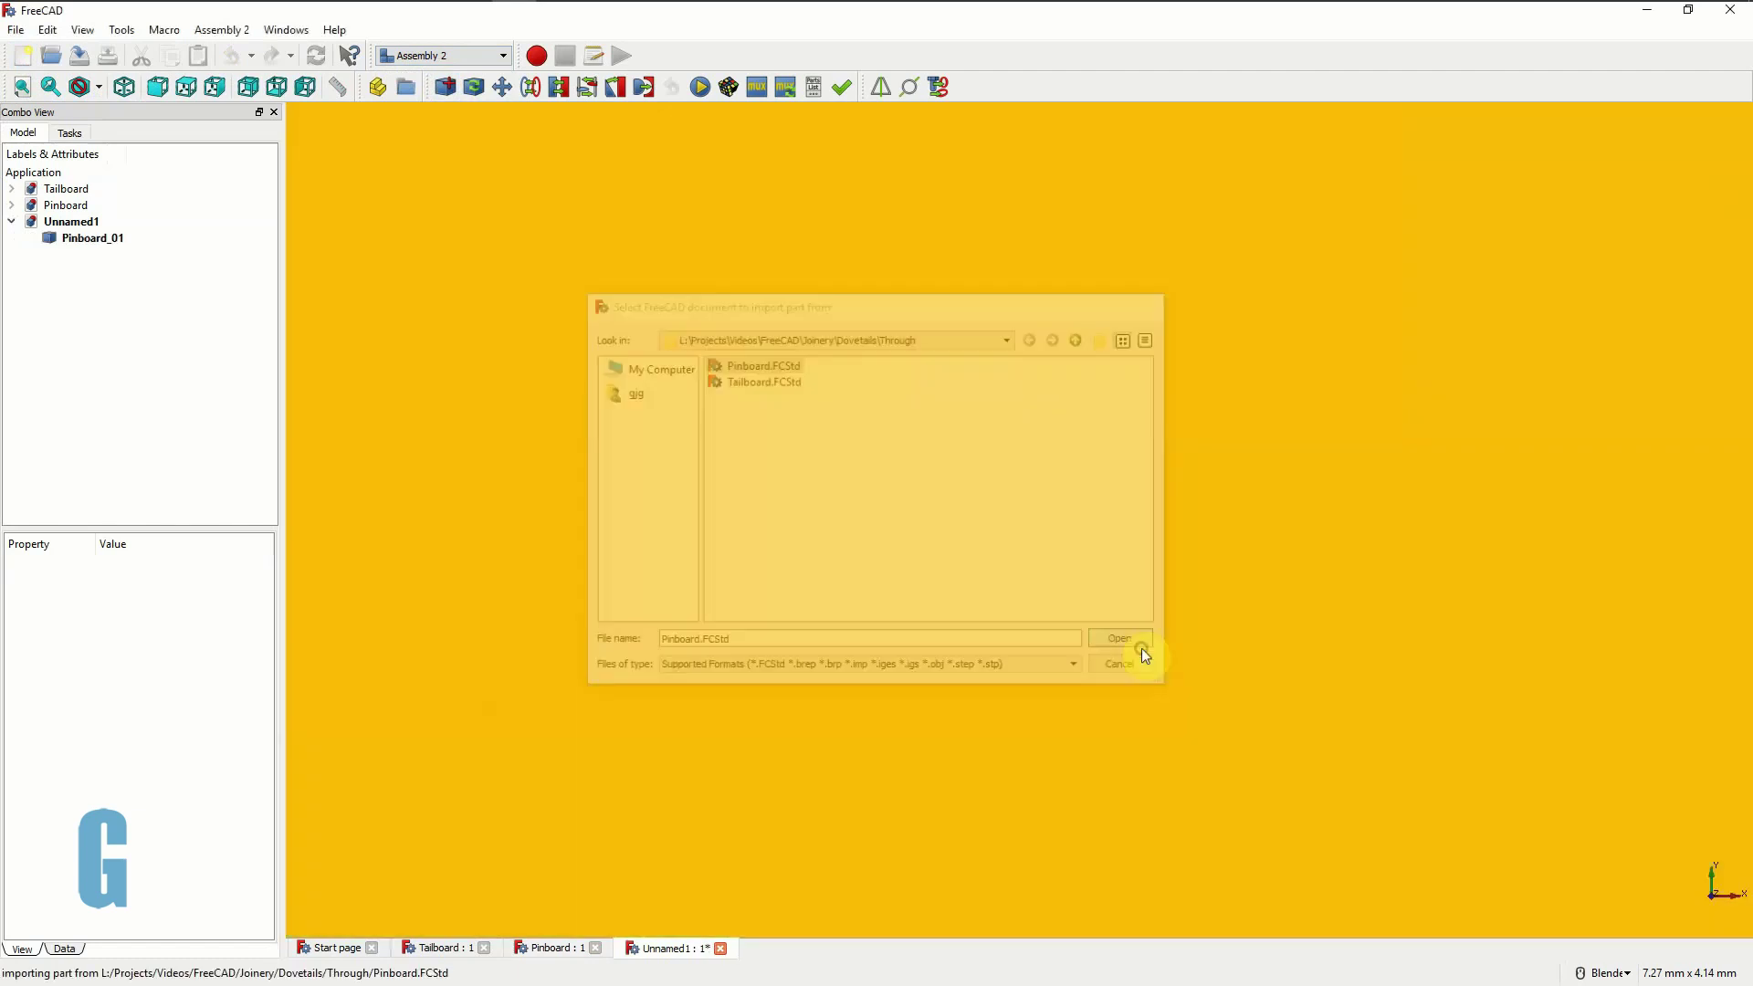
pyautogui.click(124, 86)
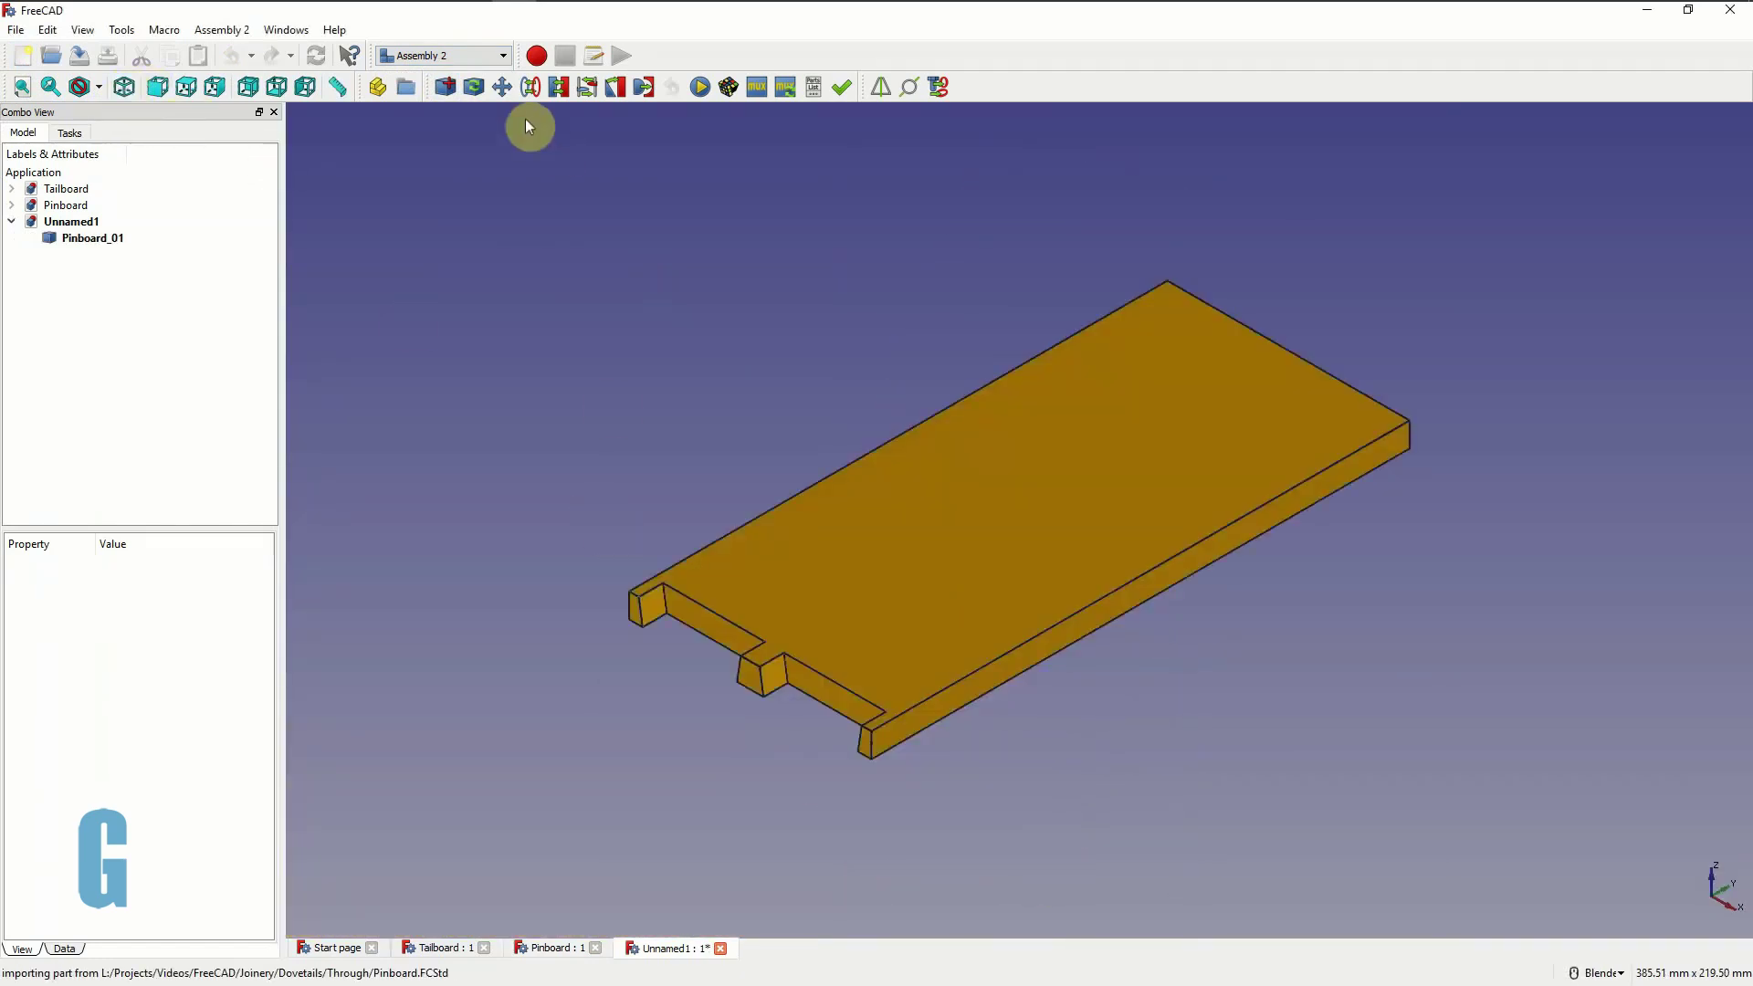
# - Import the part from Tailboard.FCStd into the assembly and place it below the pinboard
pyautogui.click(445, 87)
pyautogui.click(753, 380)
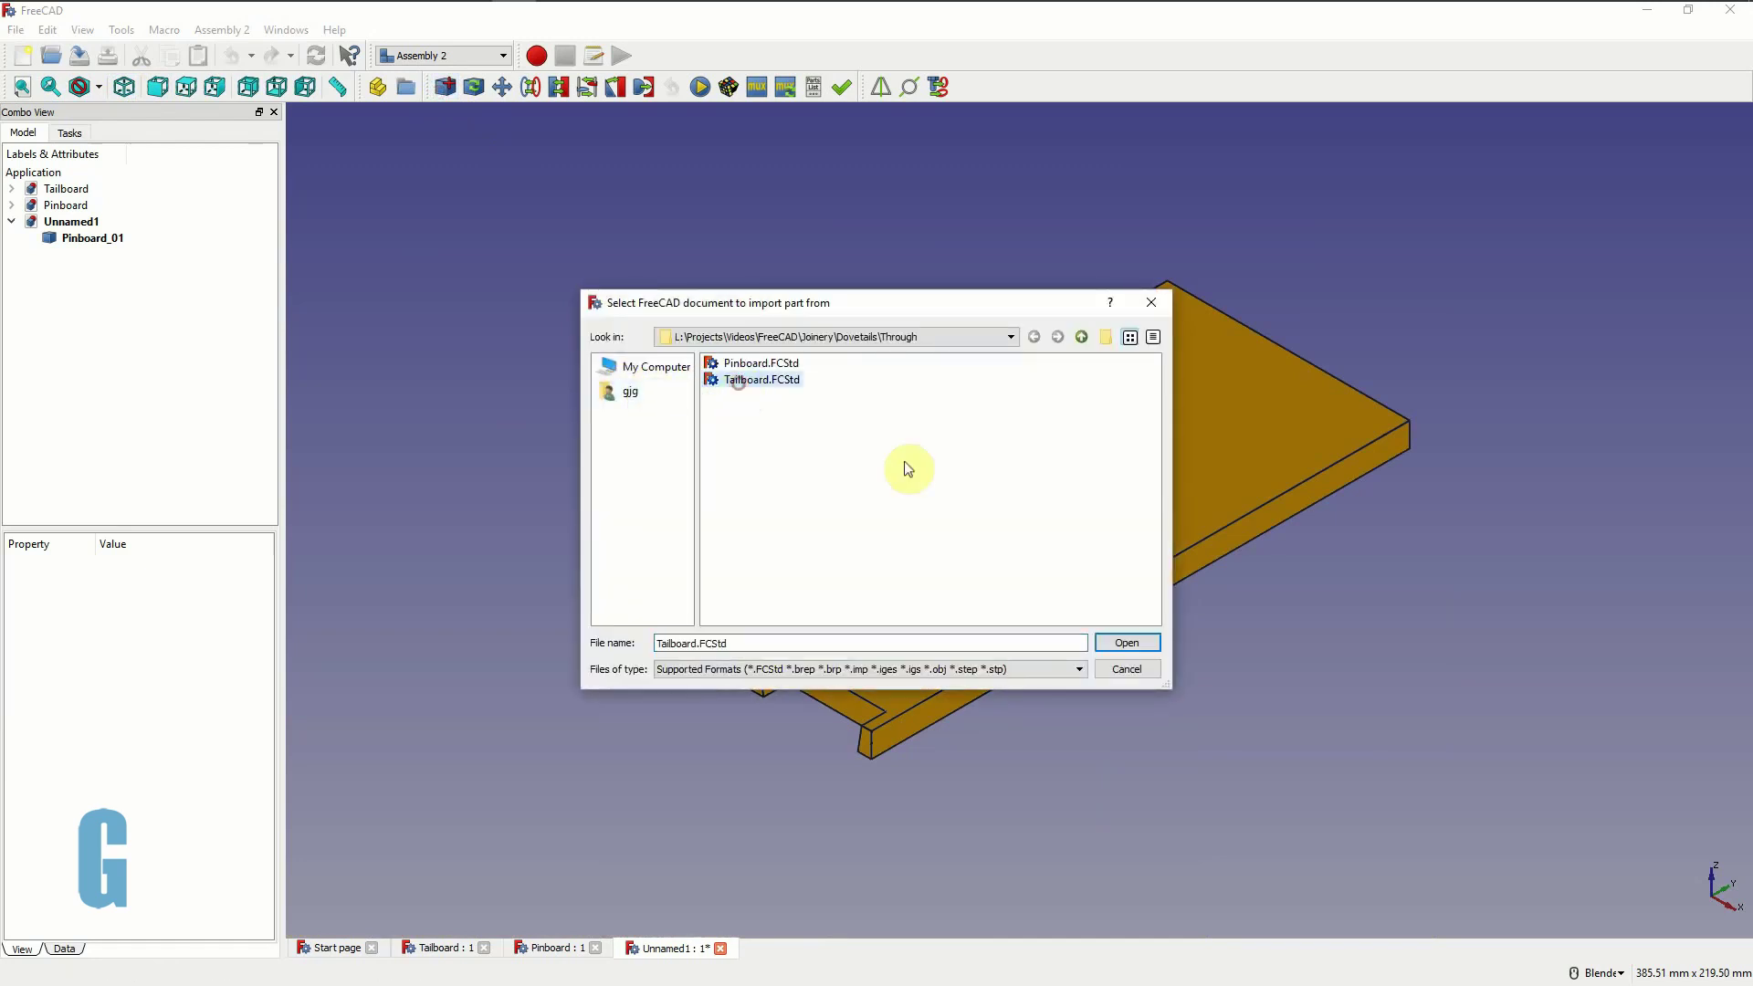
pyautogui.click(1115, 642)
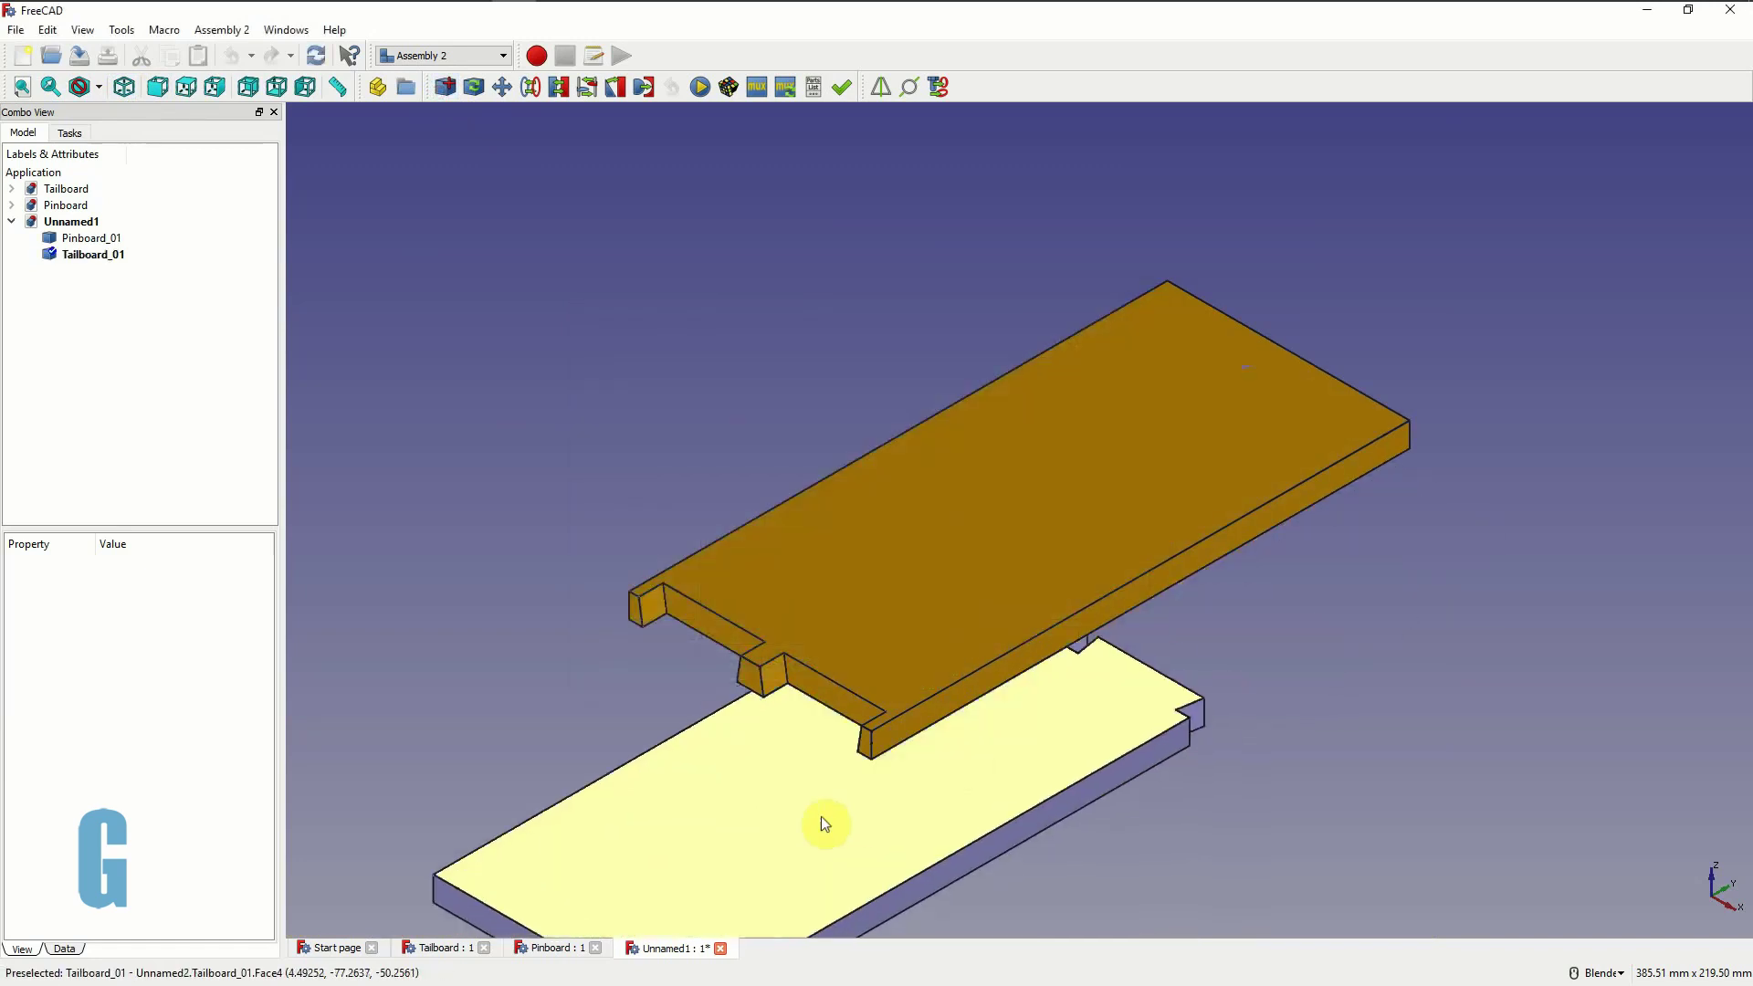
pyautogui.click(796, 698)
pyautogui.scroll(-3, 791, 661)
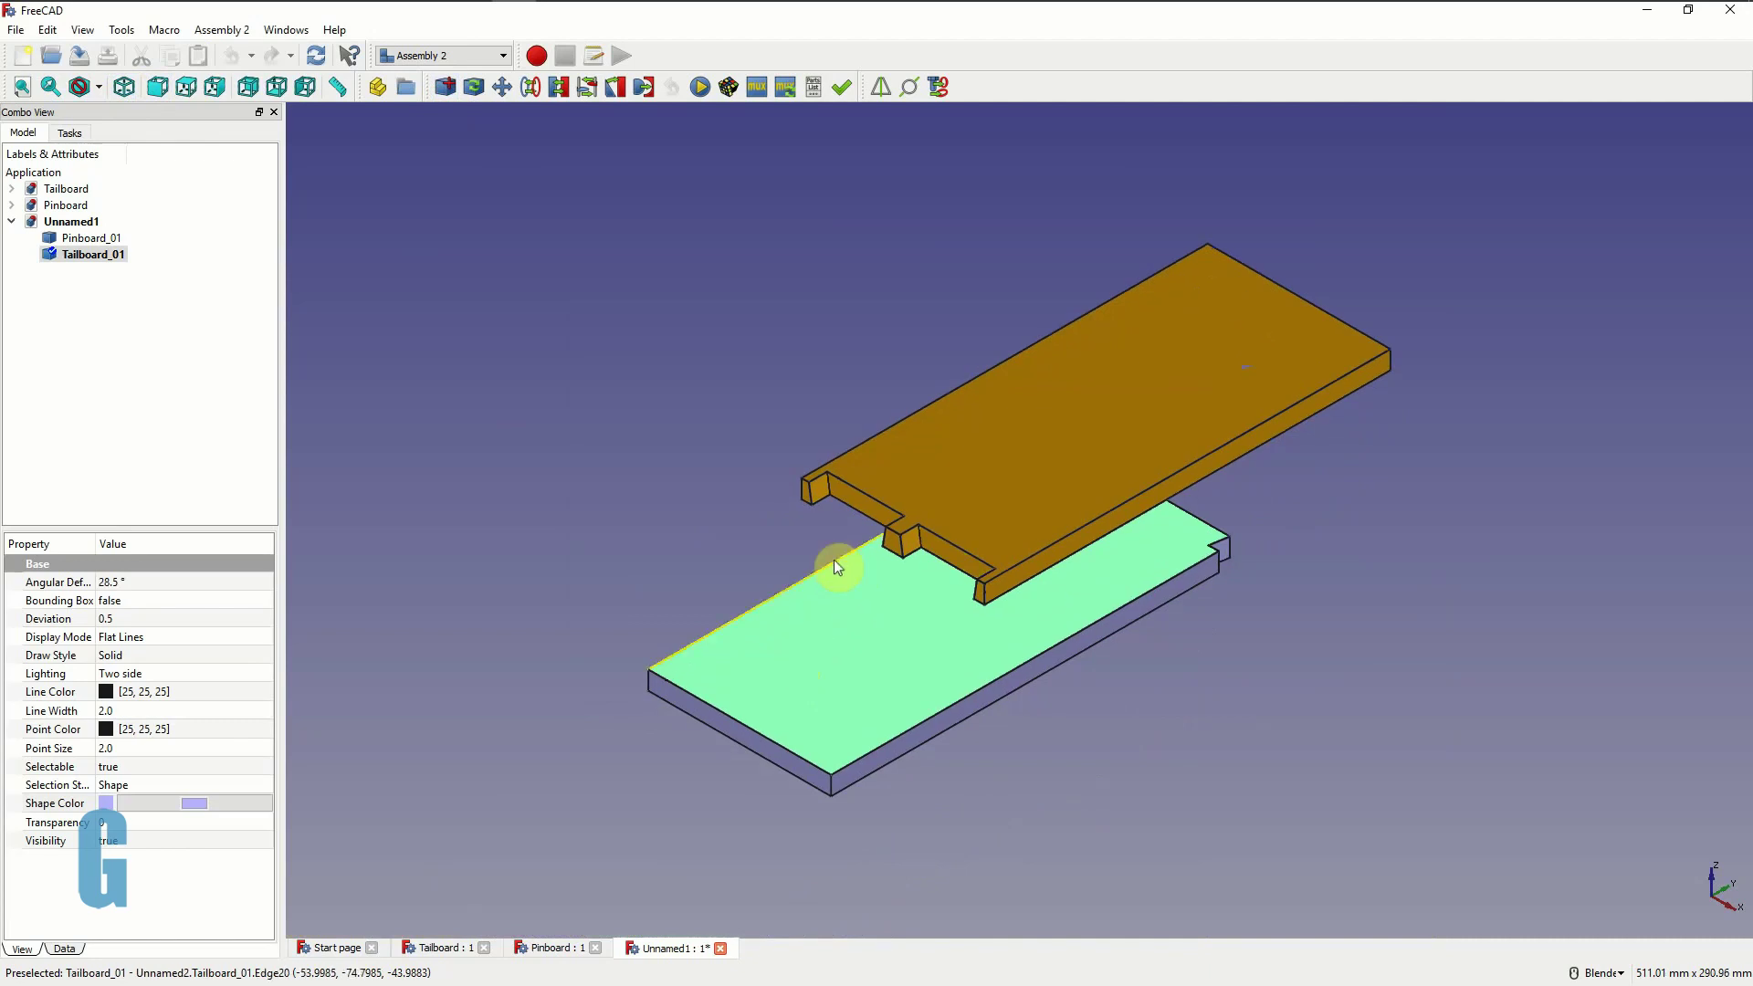
# - Transform the tailboard: rotate it 90° about its X axis to stand upright and move it 95 mm away from the pinboard's pin end
pyautogui.click(92, 257)
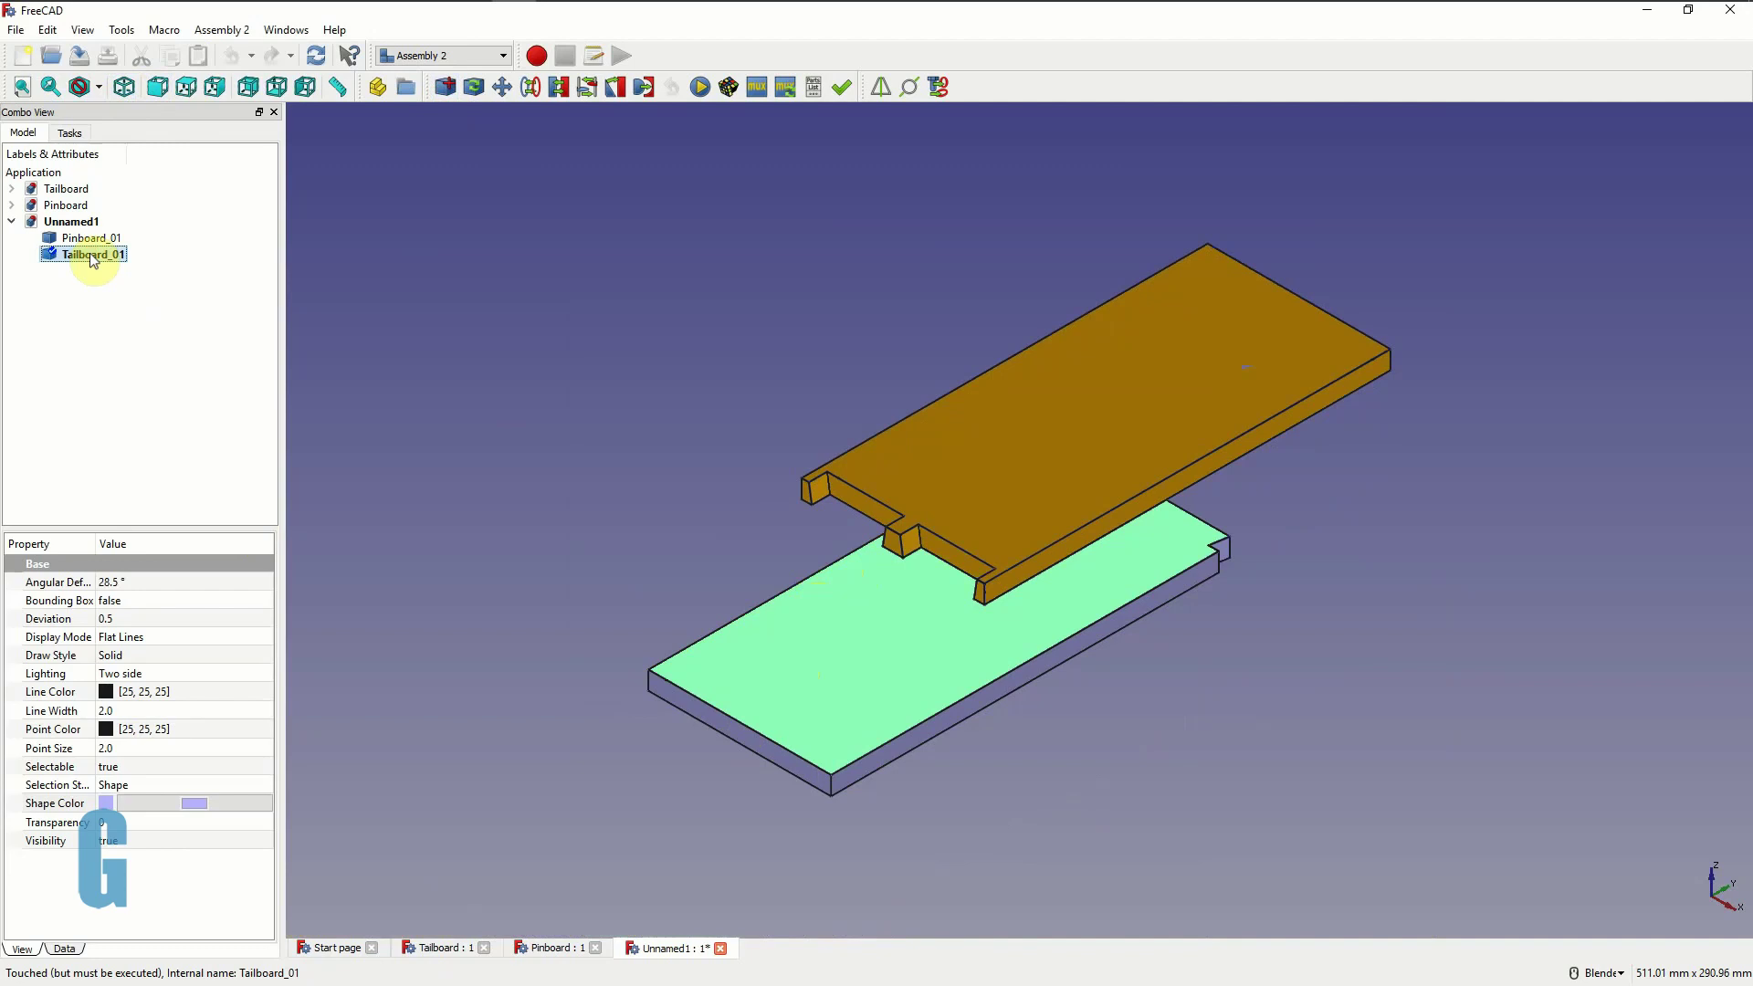
pyautogui.rightClick(92, 261)
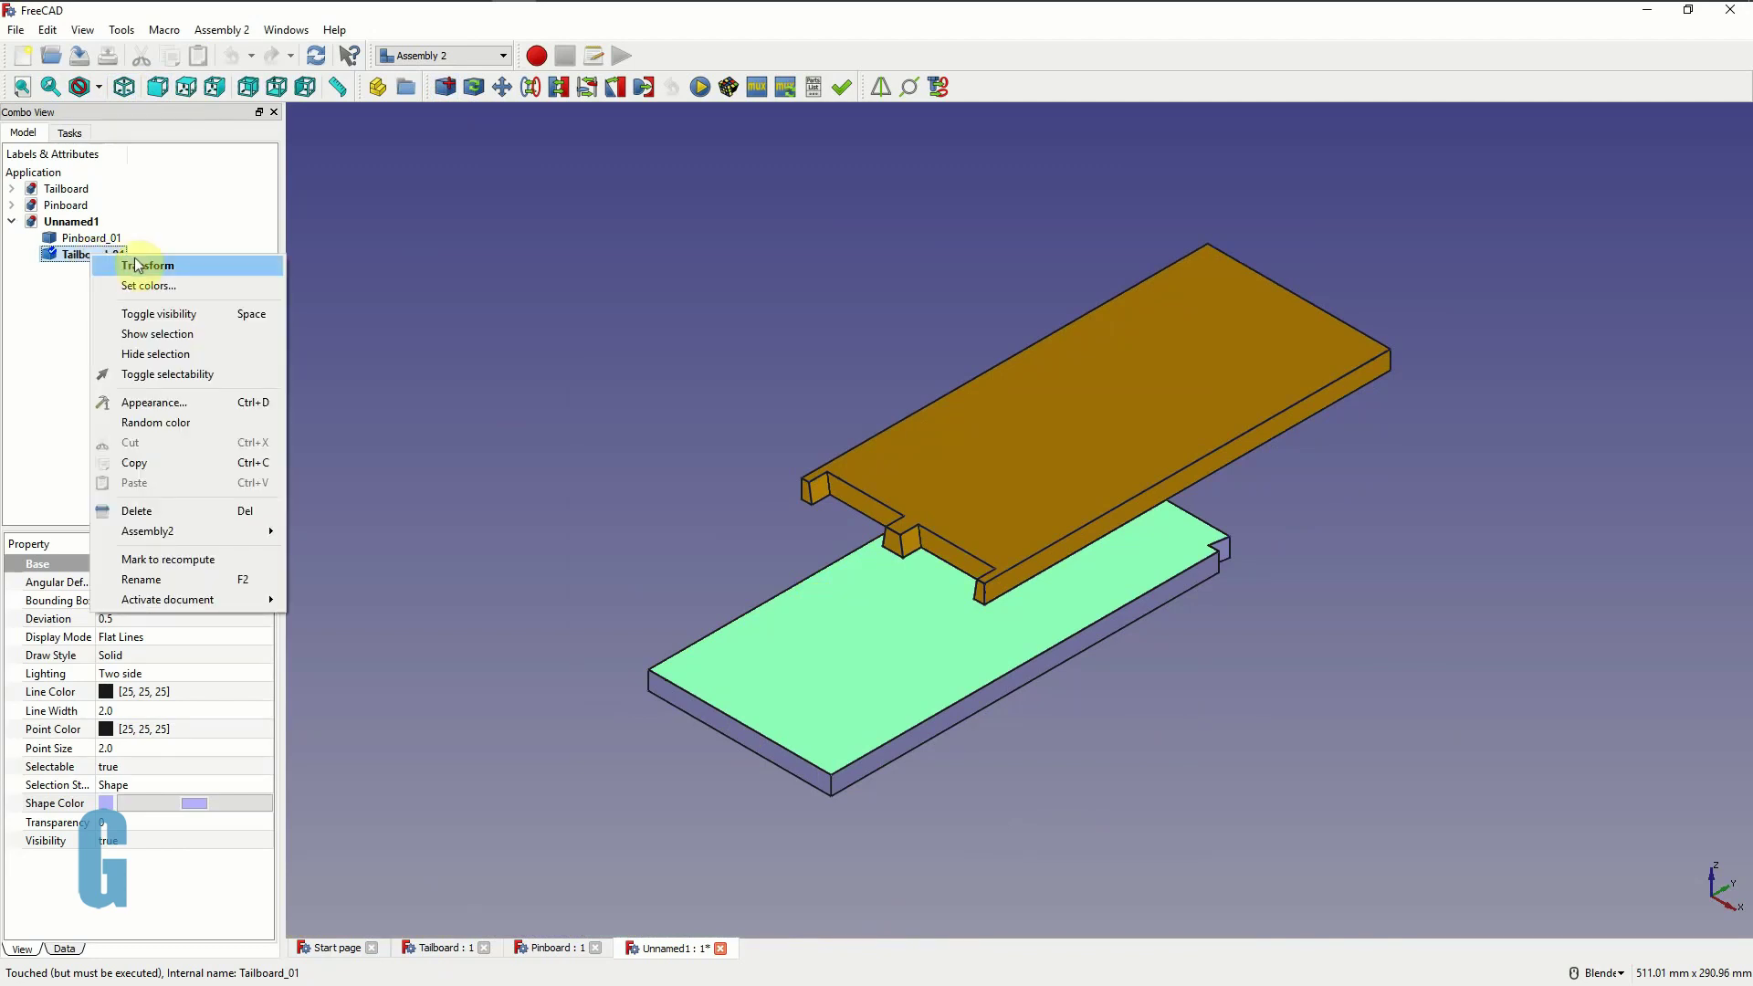
pyautogui.click(130, 267)
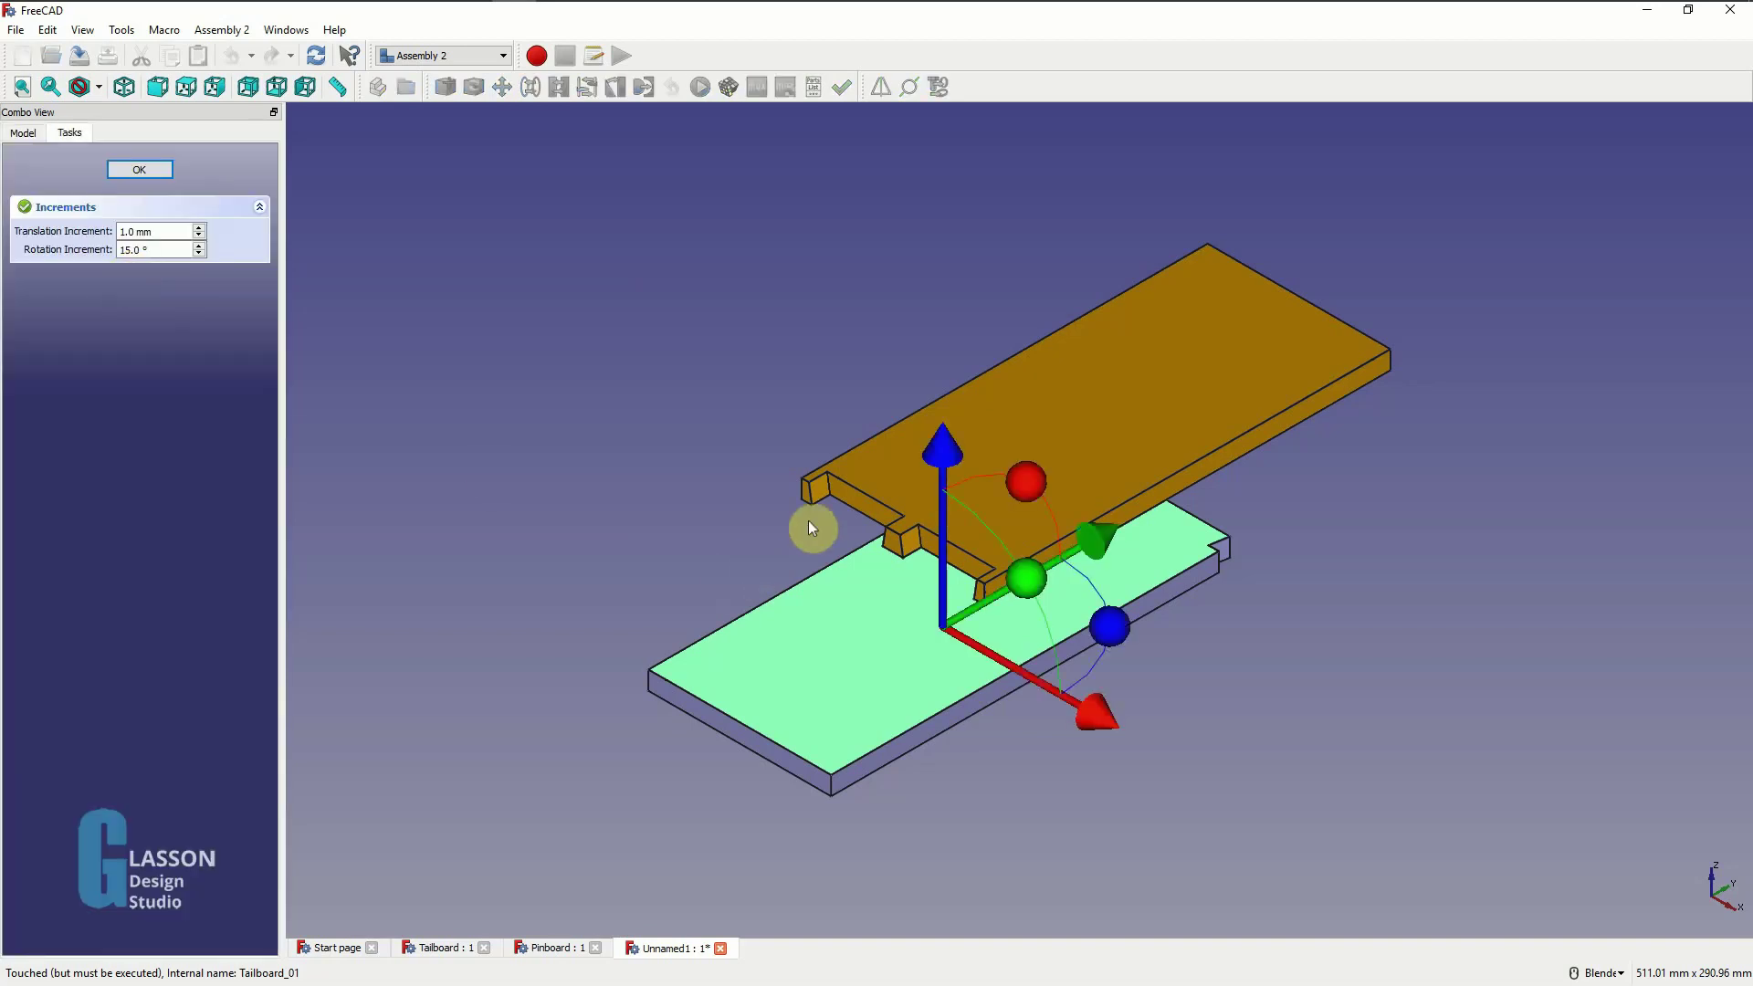
pyautogui.moveTo(1035, 485); pyautogui.dragTo(904, 603)
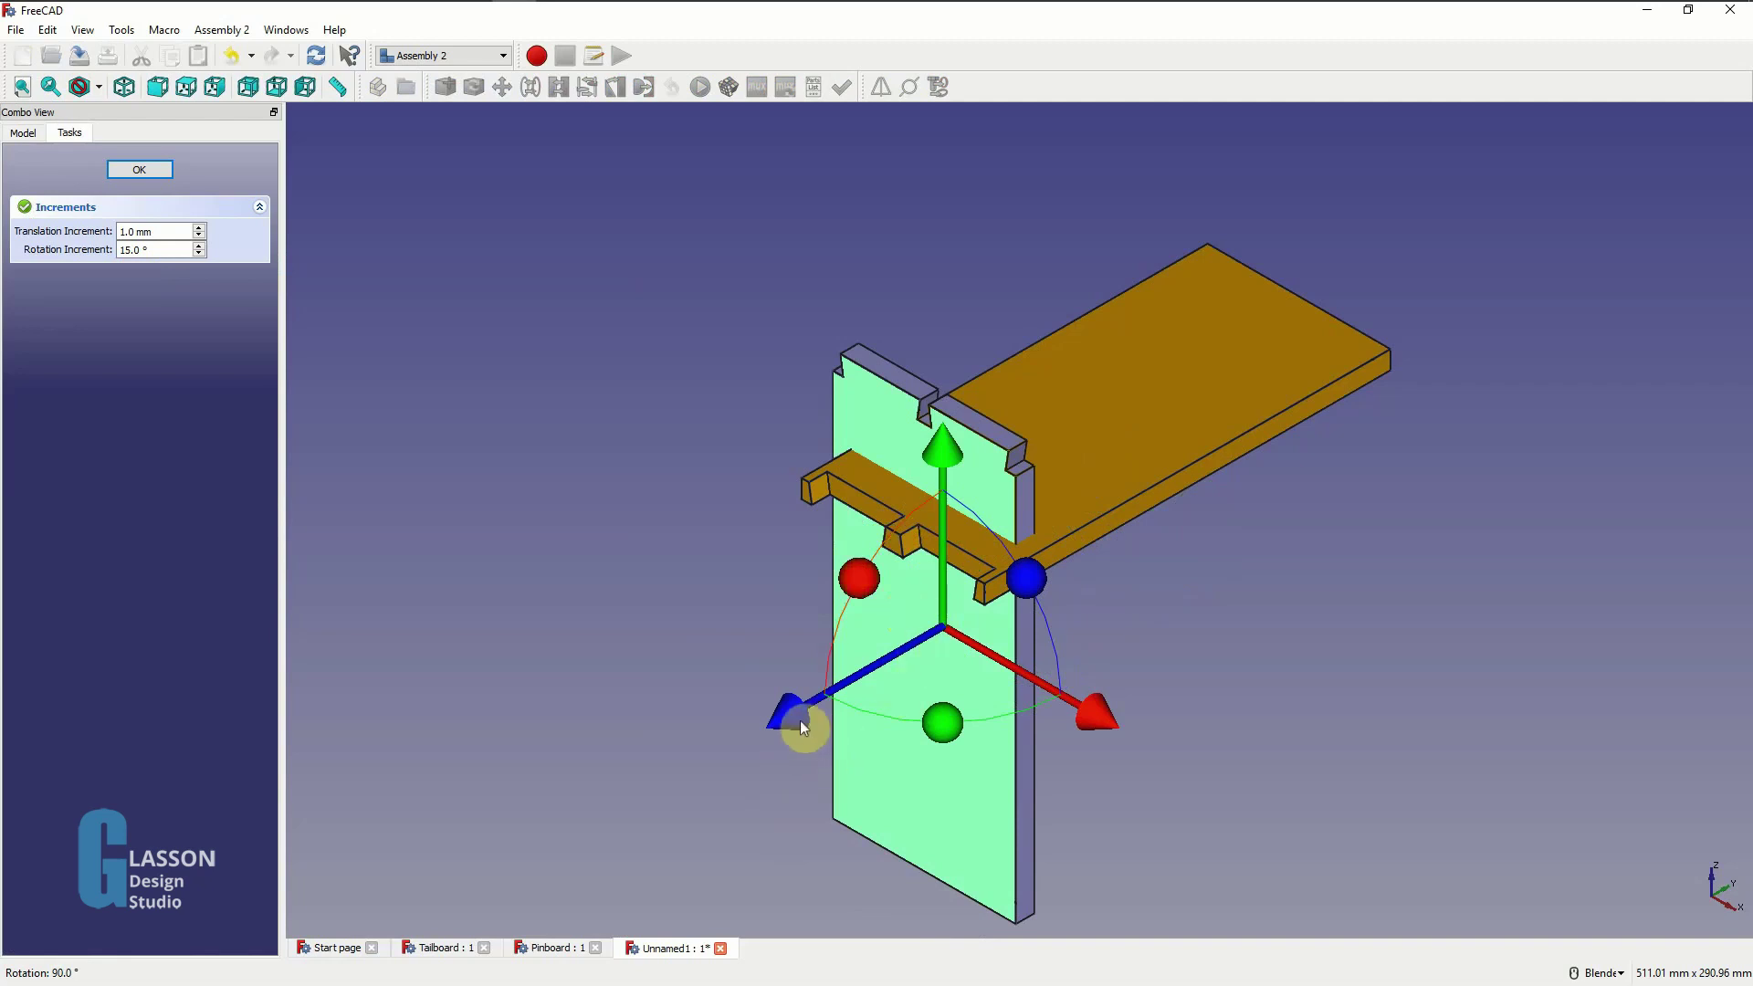
pyautogui.moveTo(799, 725); pyautogui.dragTo(608, 833)
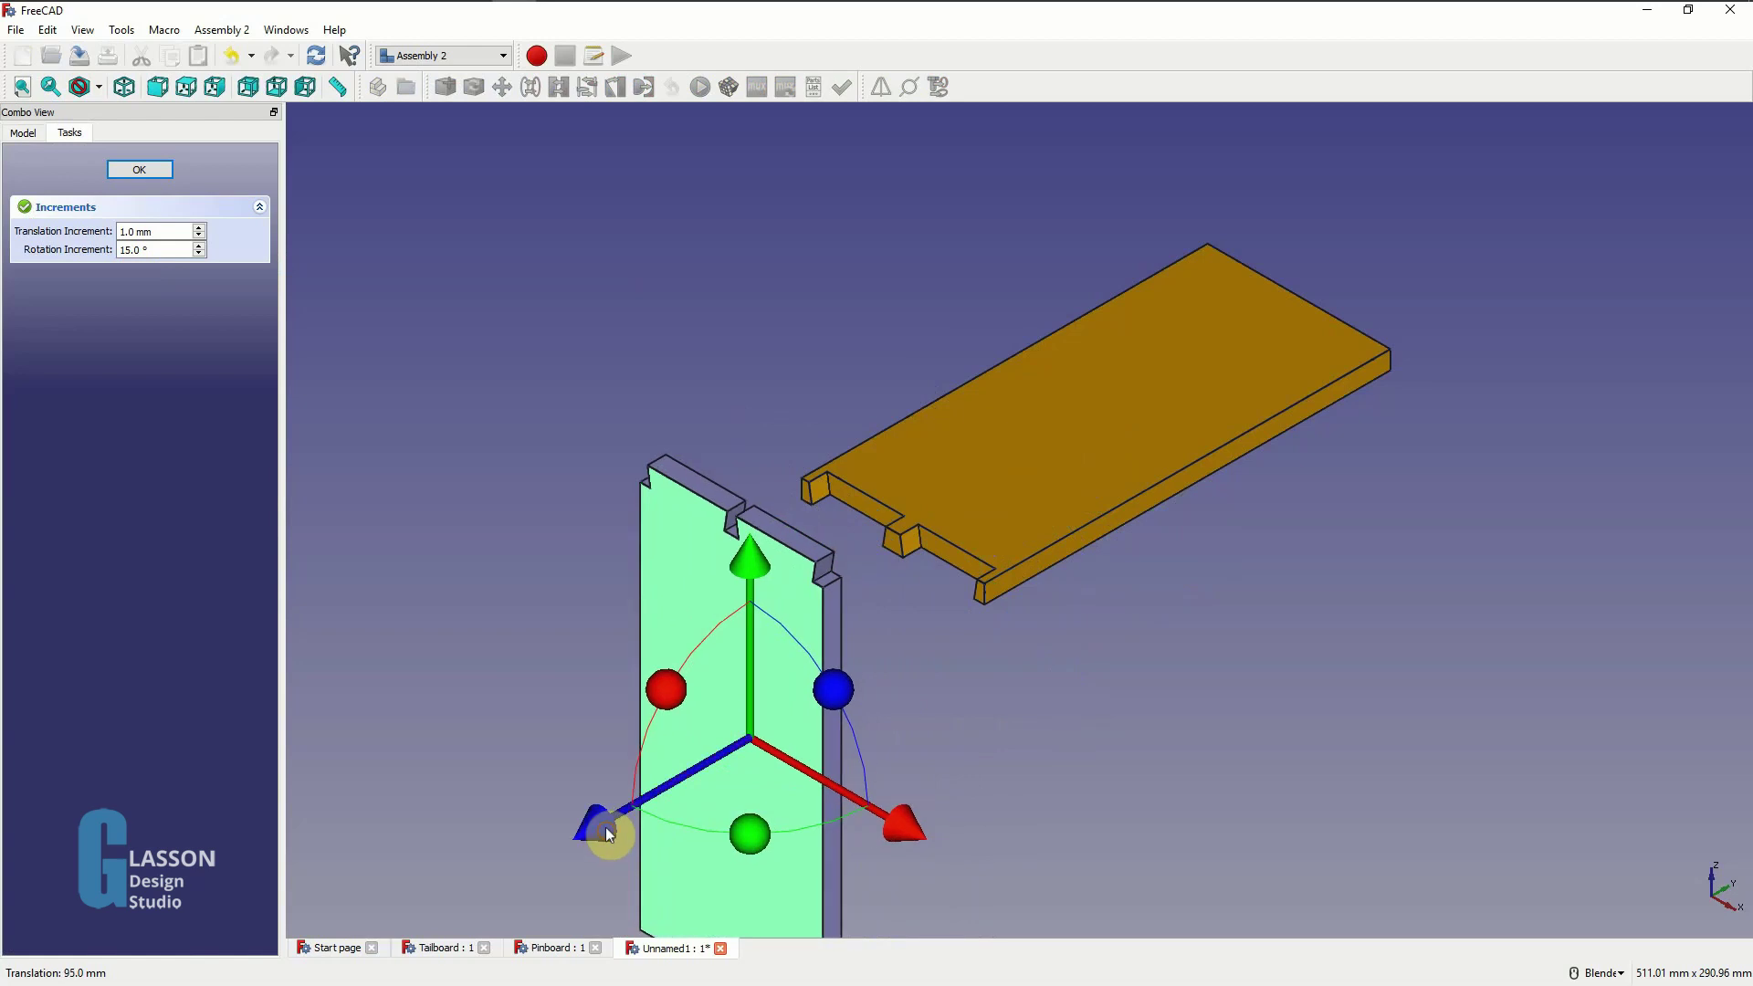
pyautogui.click(138, 169)
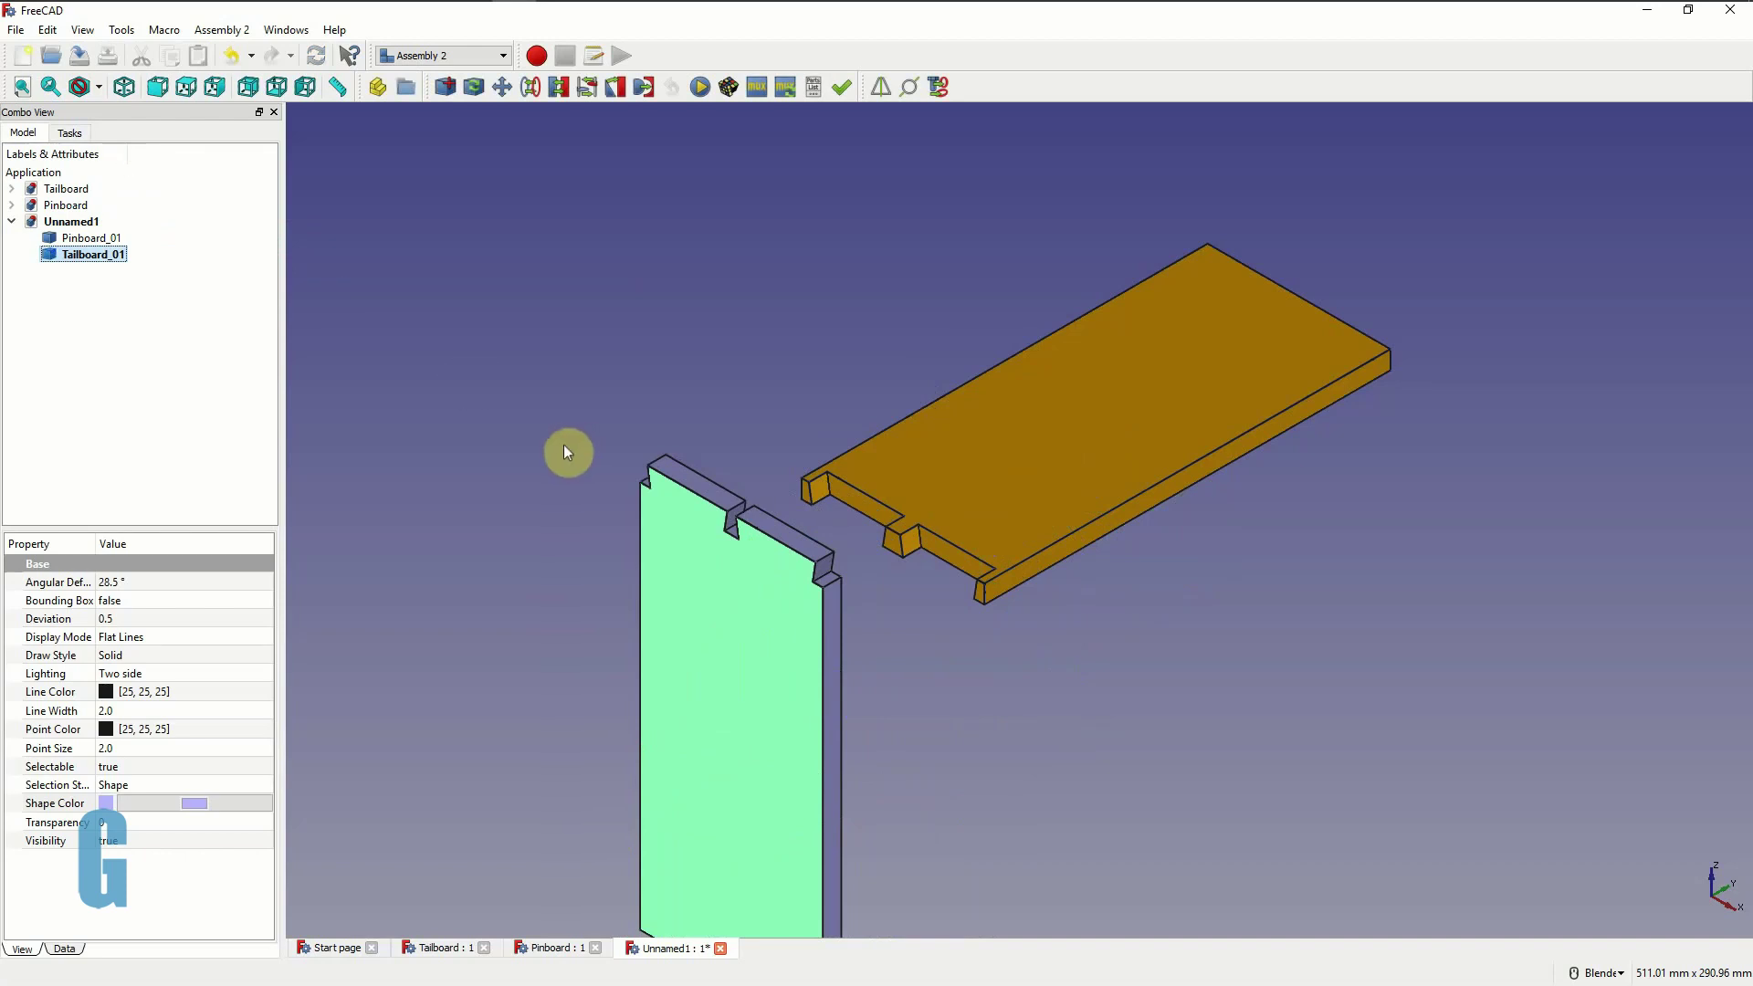
# - Add a plane constraint between the tailboard's outer socket floor and the underside of the pinboard
pyautogui.press('v')
pyautogui.press('f')
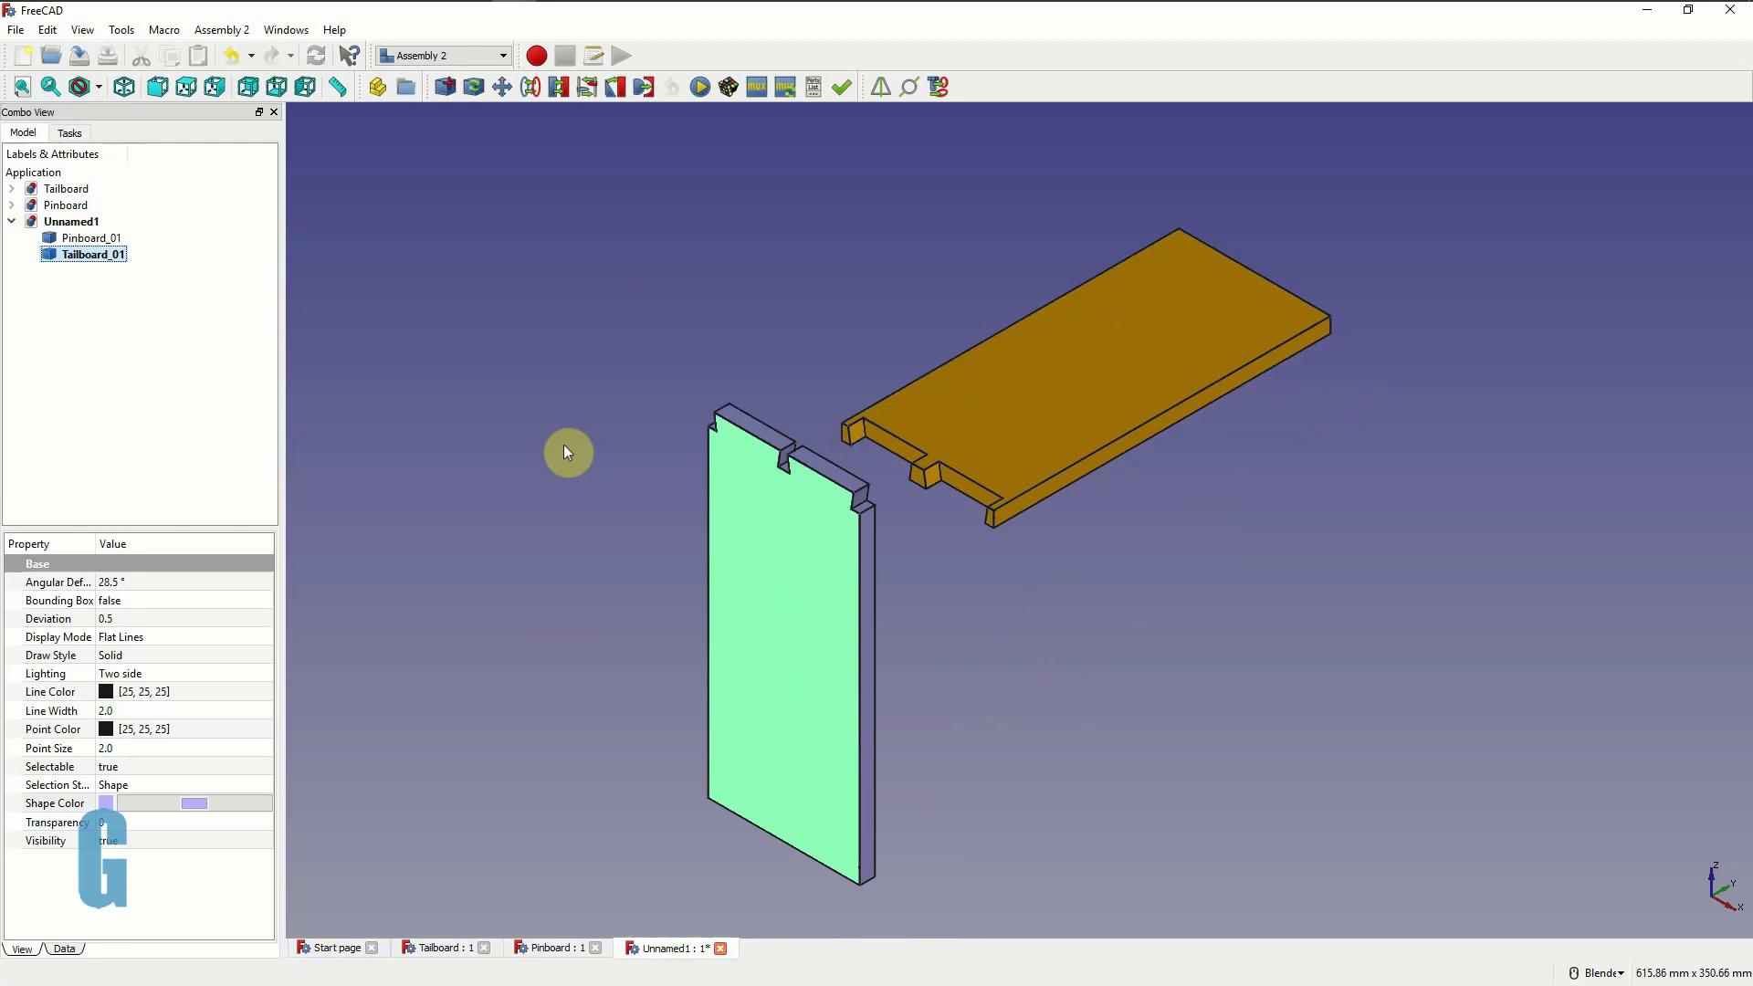
pyautogui.click(561, 88)
pyautogui.scroll(5, 834, 485)
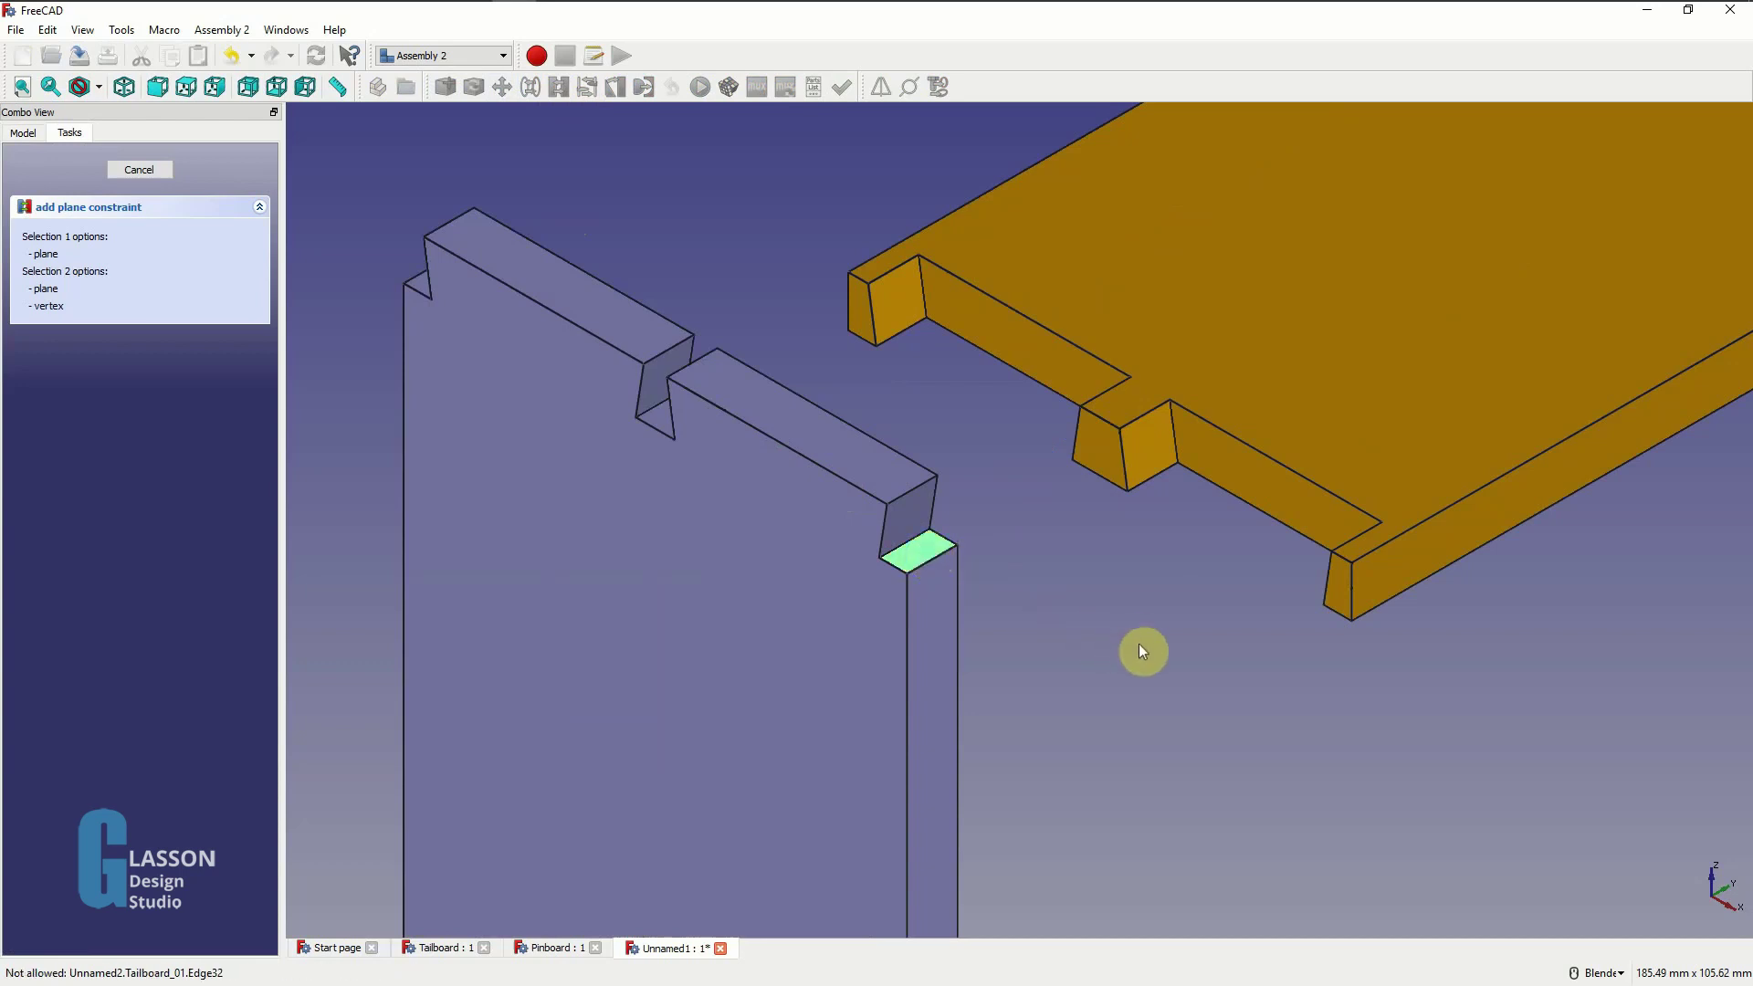
pyautogui.scroll(5, 1137, 643)
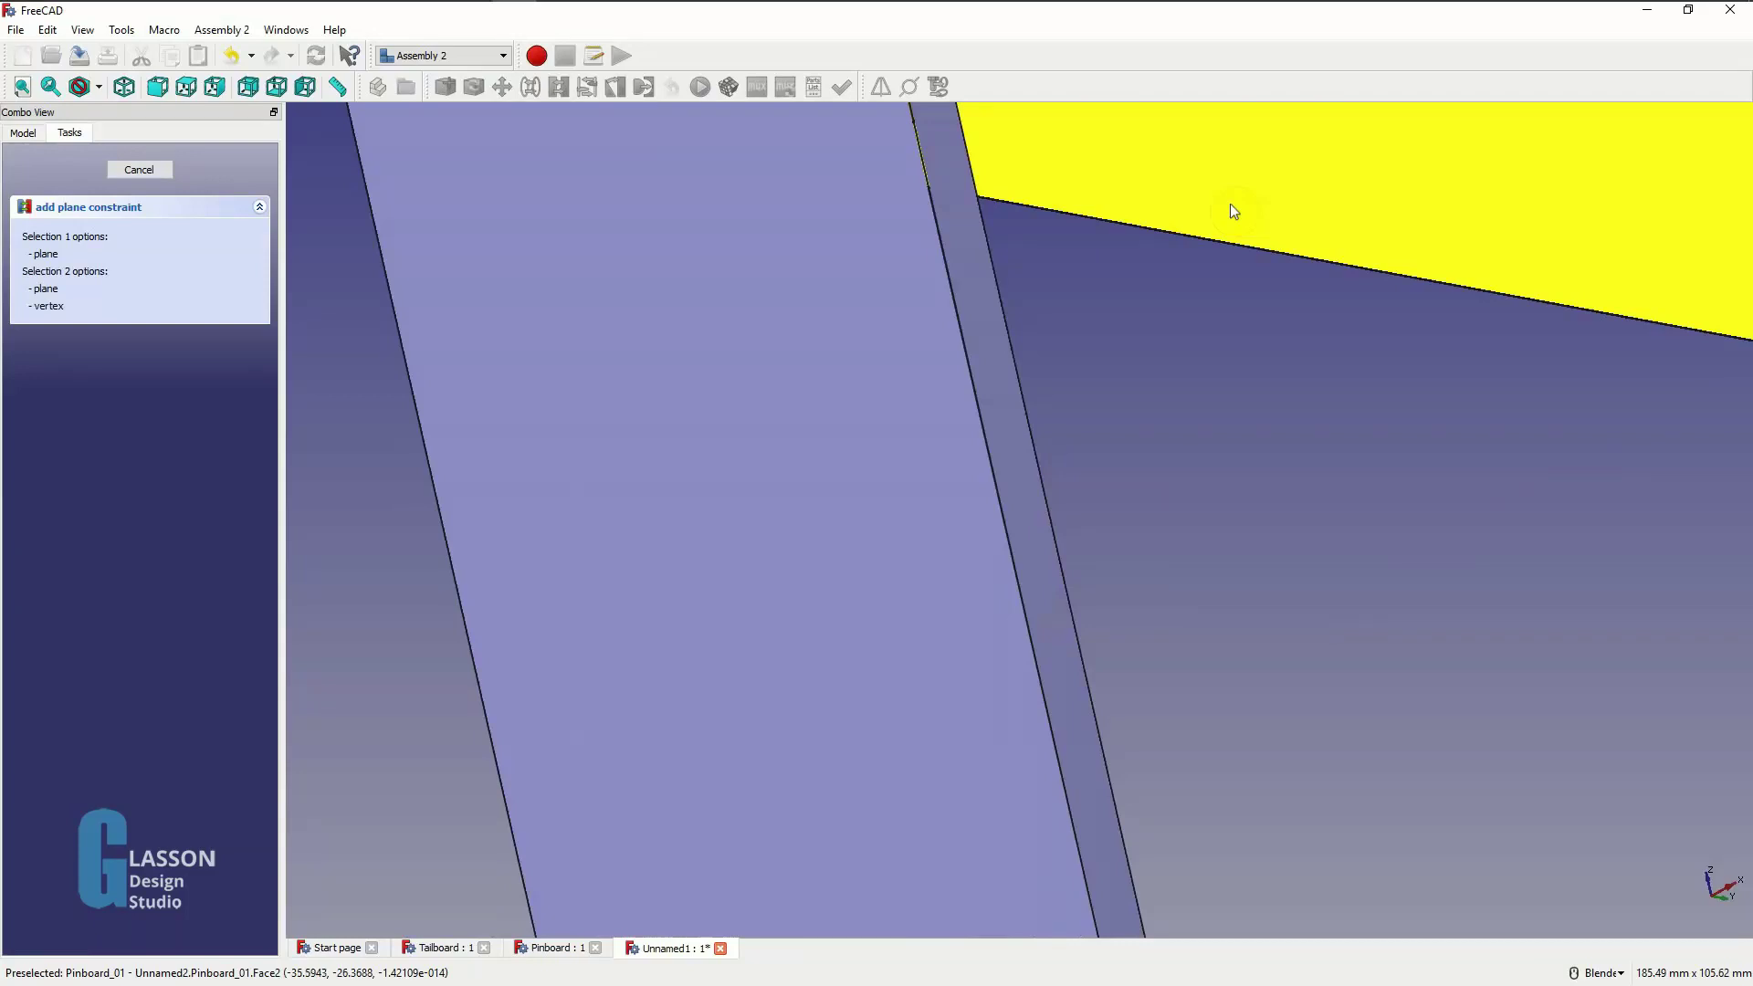
pyautogui.click(1230, 211)
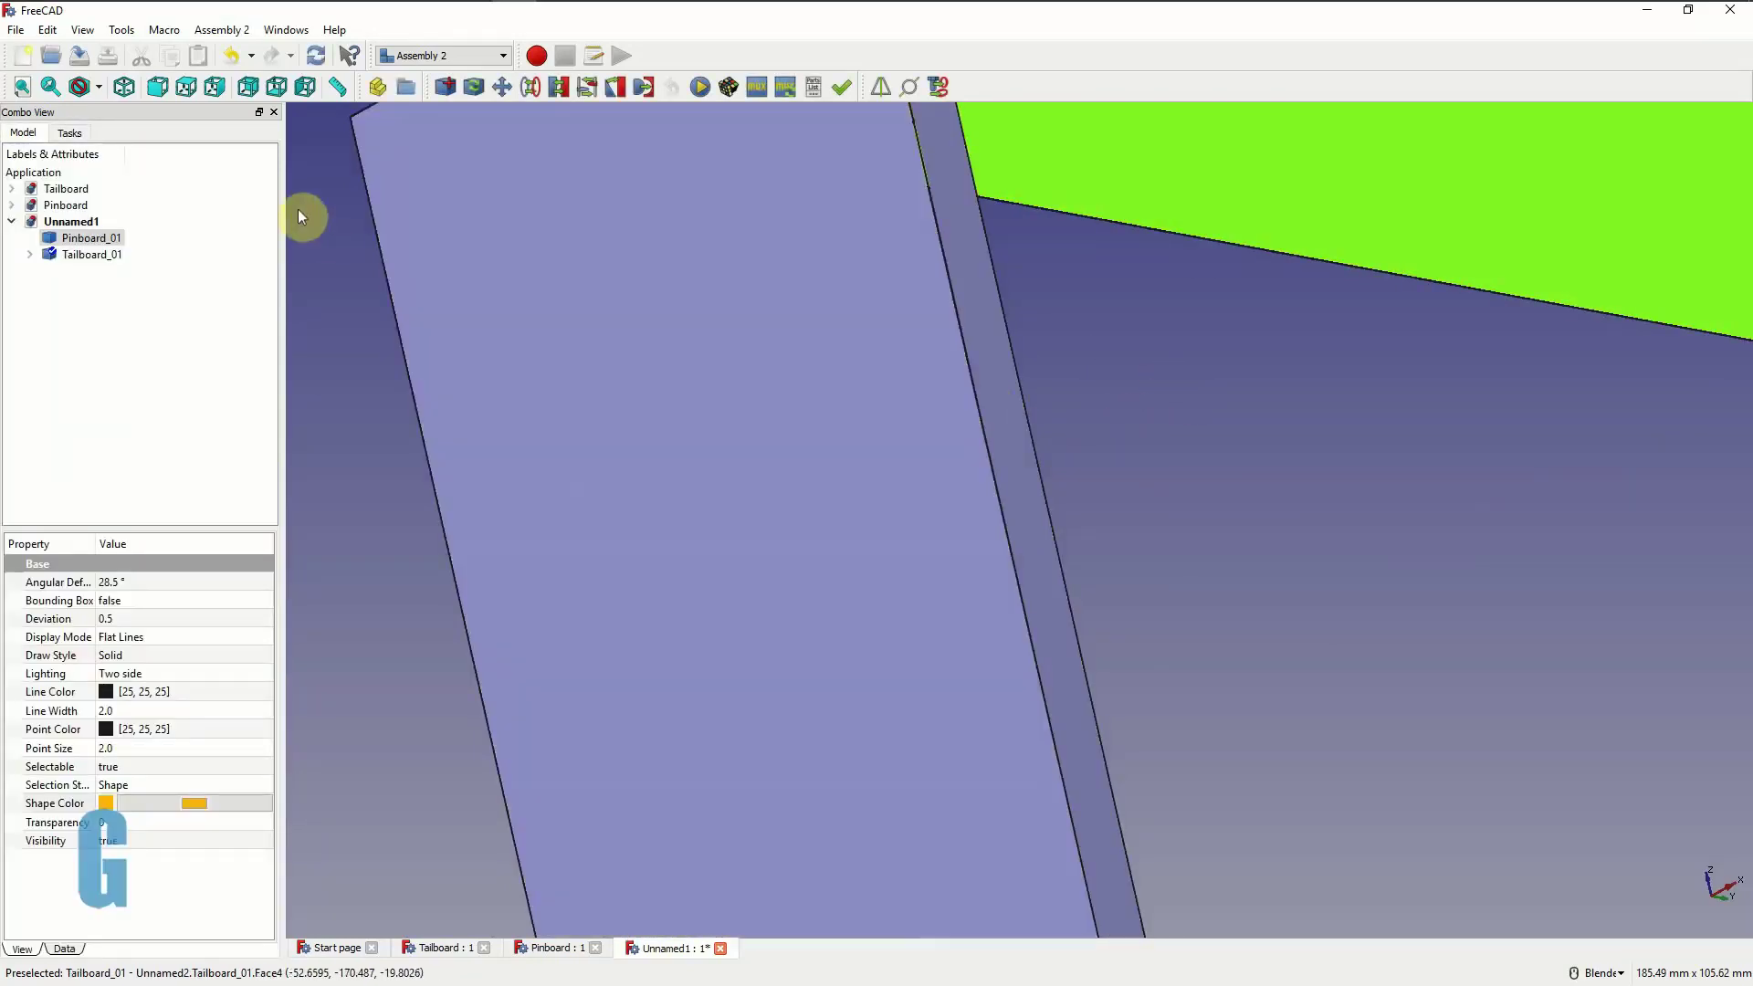
# - Add a plane constraint between the sloped side of the tailboard's outer tail and the matching sloped side of the pinboard's outer pin
pyautogui.scroll(-5, 718, 350)
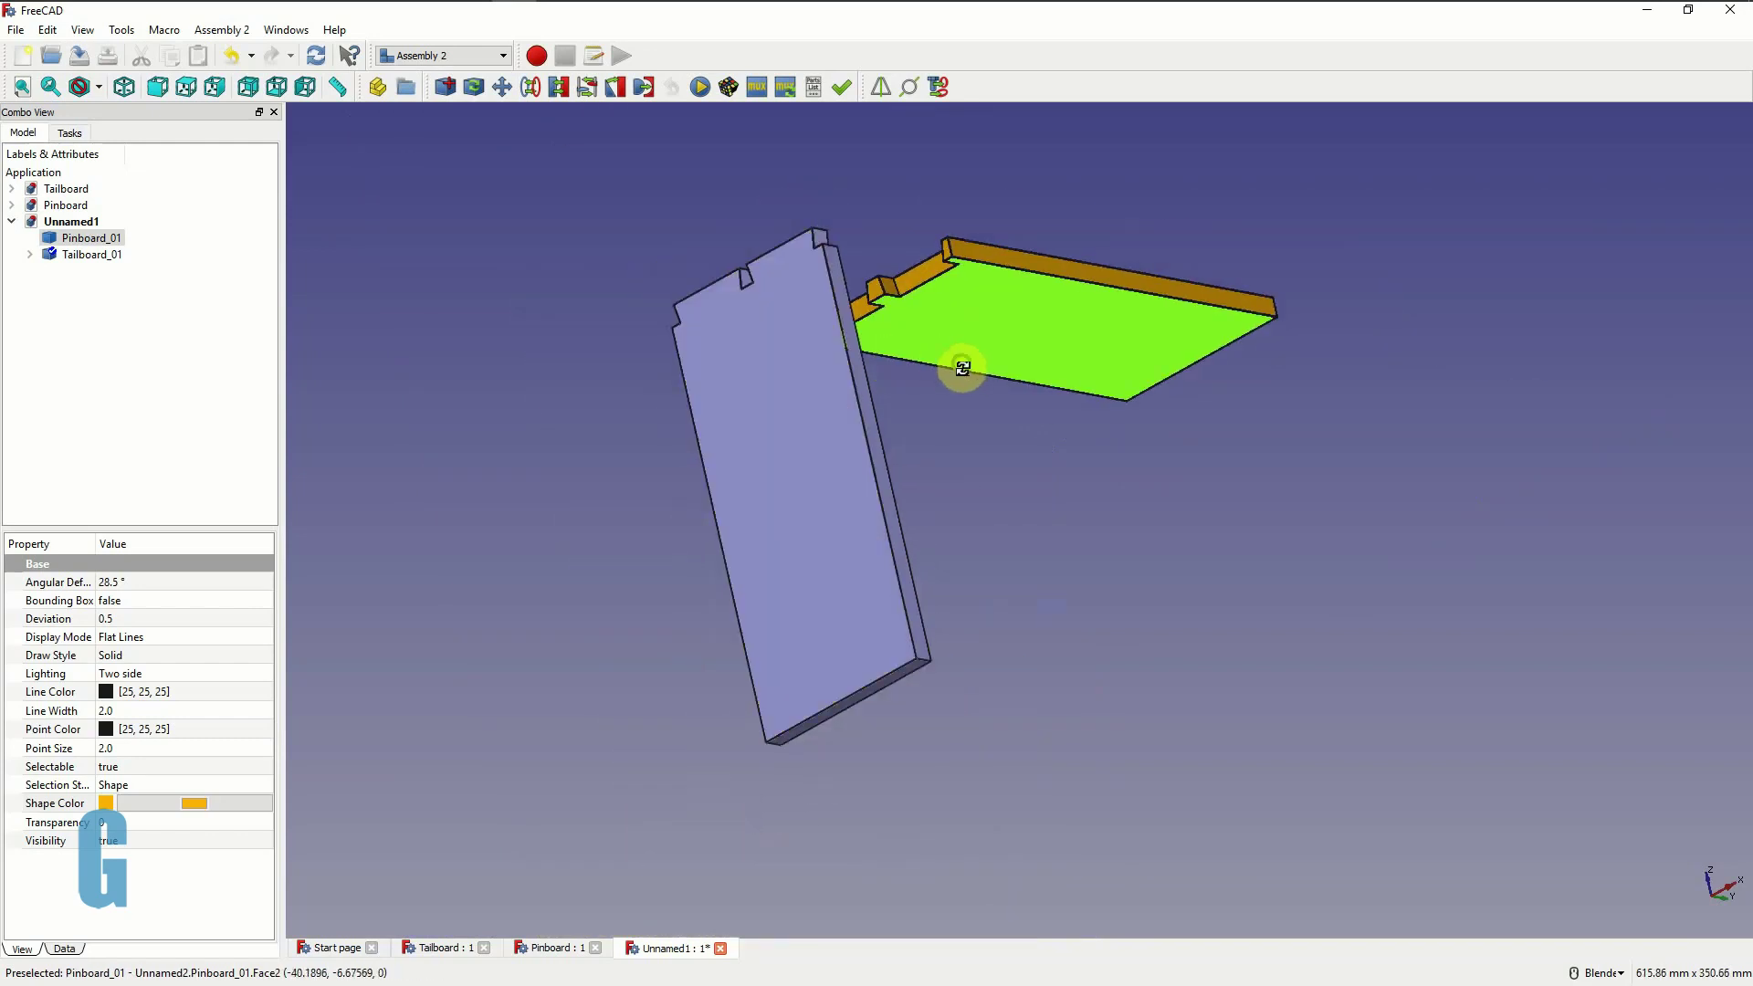
pyautogui.moveTo(959, 368); pyautogui.dragTo(953, 539, button='middle')
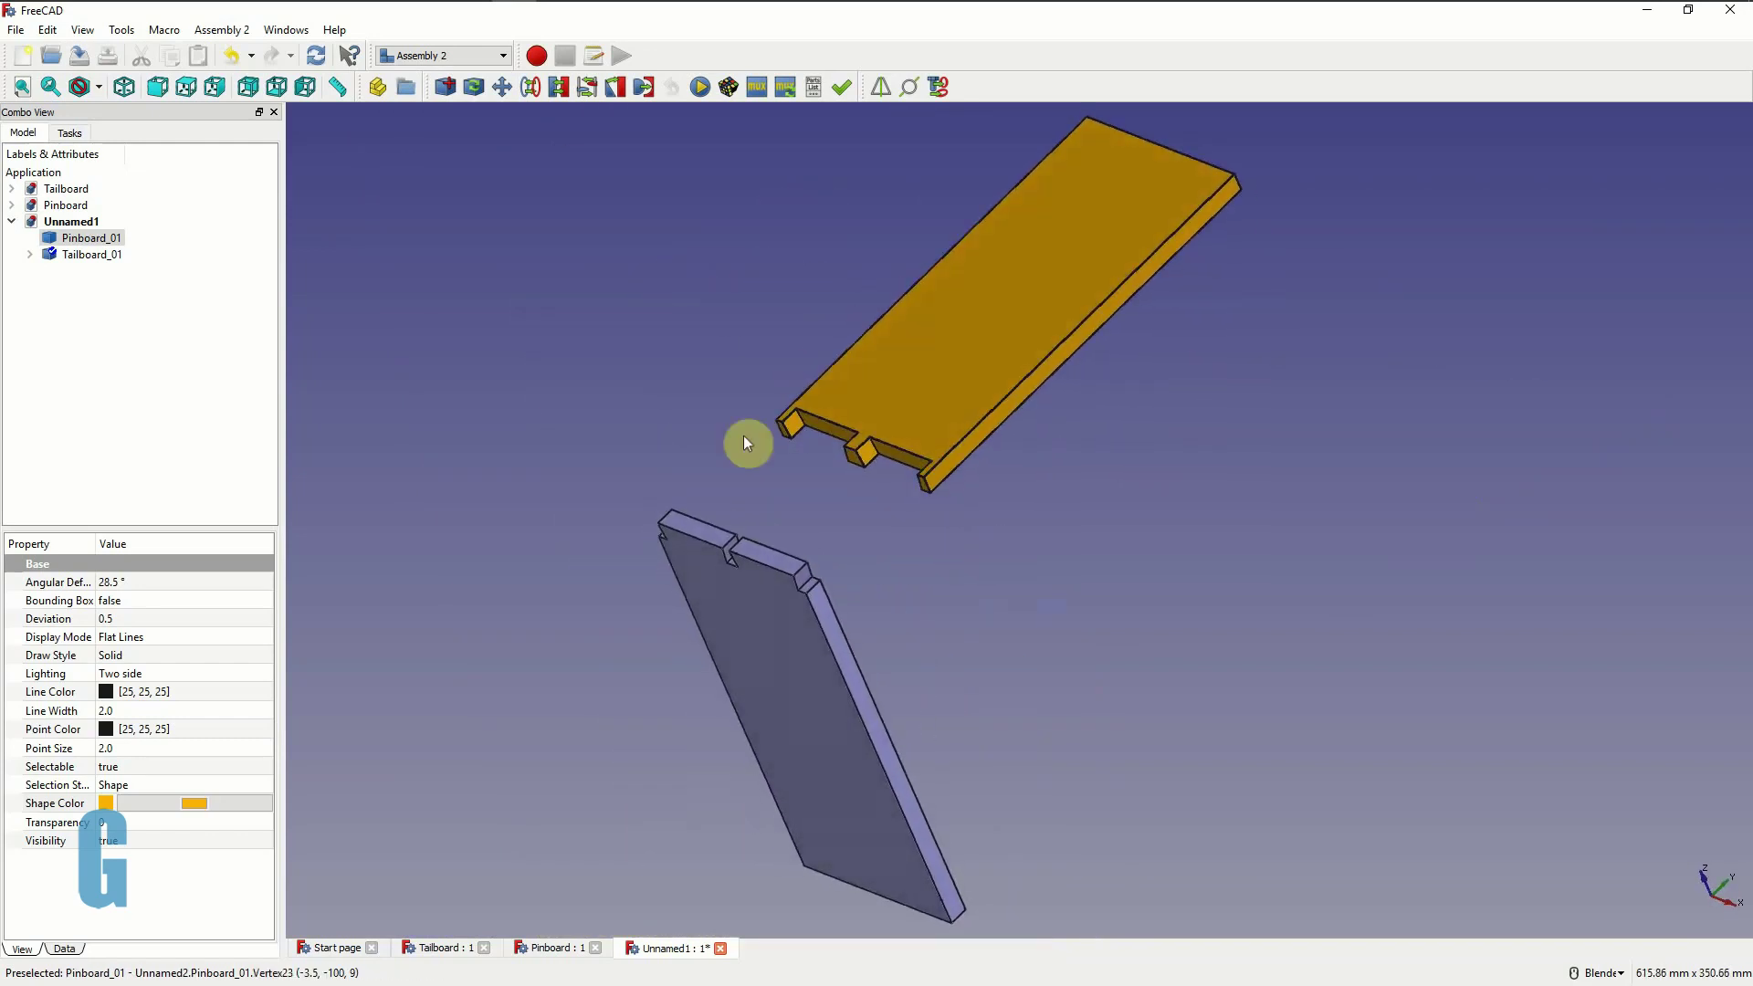
pyautogui.click(559, 87)
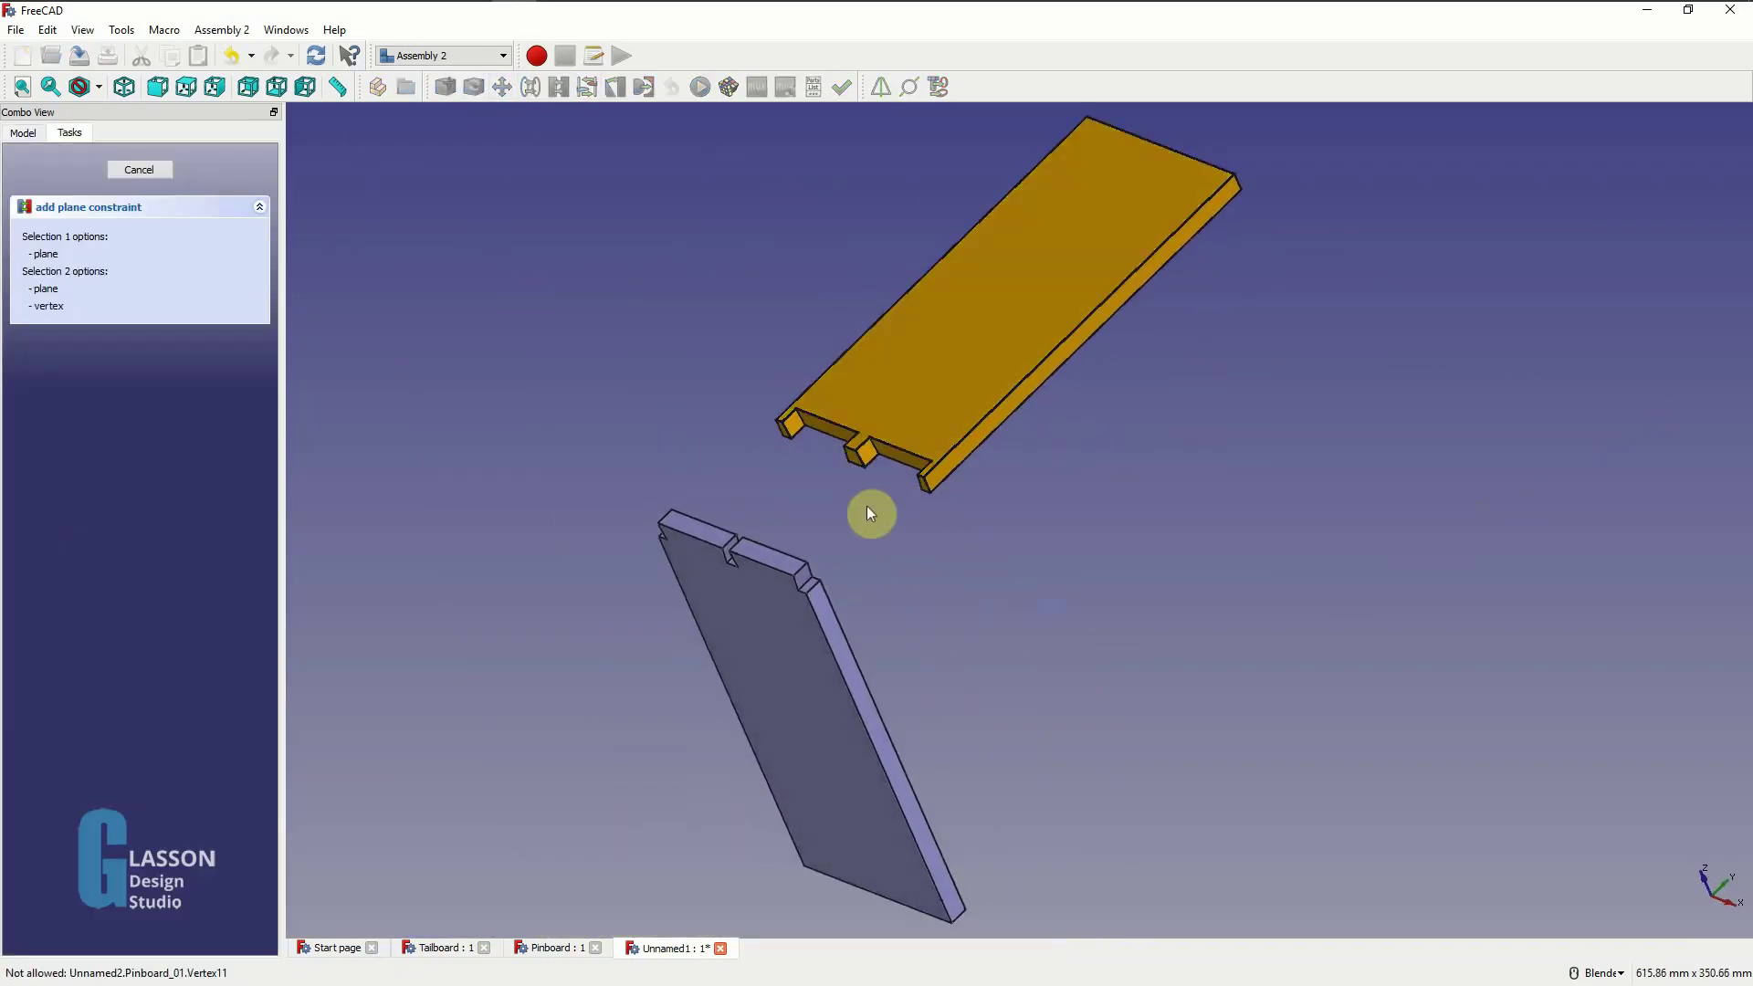
pyautogui.scroll(2, 869, 511)
pyautogui.scroll(2, 869, 513)
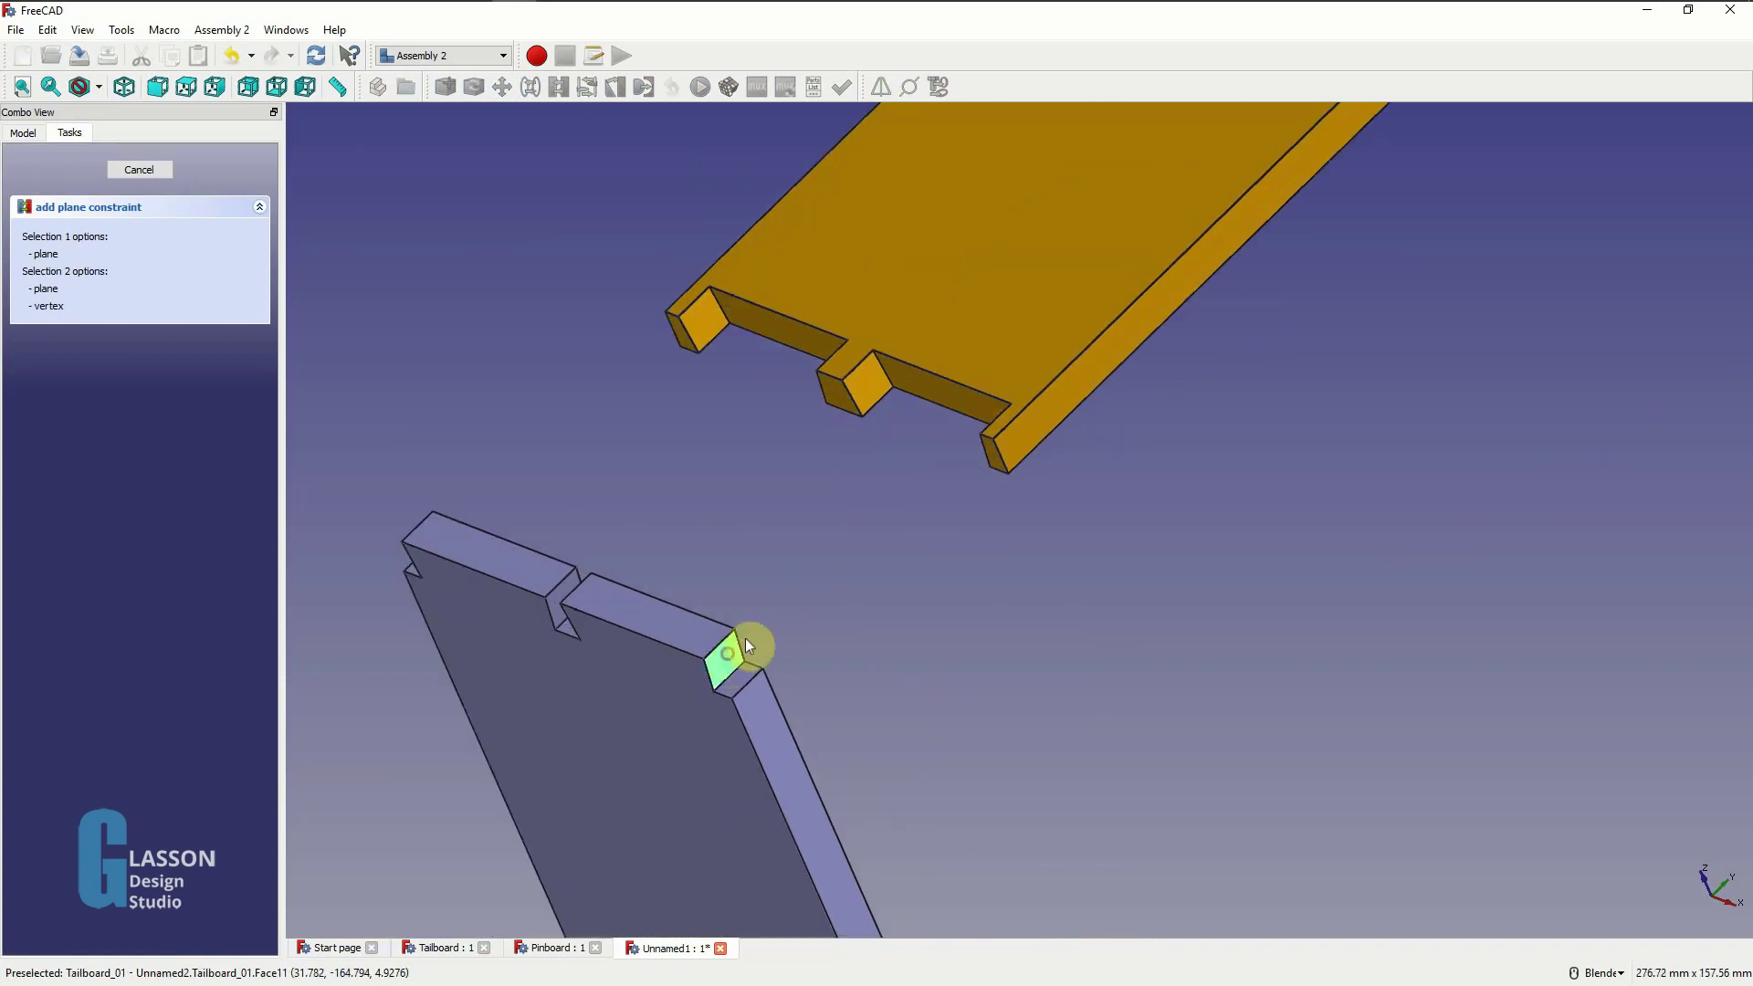
pyautogui.moveTo(782, 579); pyautogui.dragTo(1326, 380, button='middle')
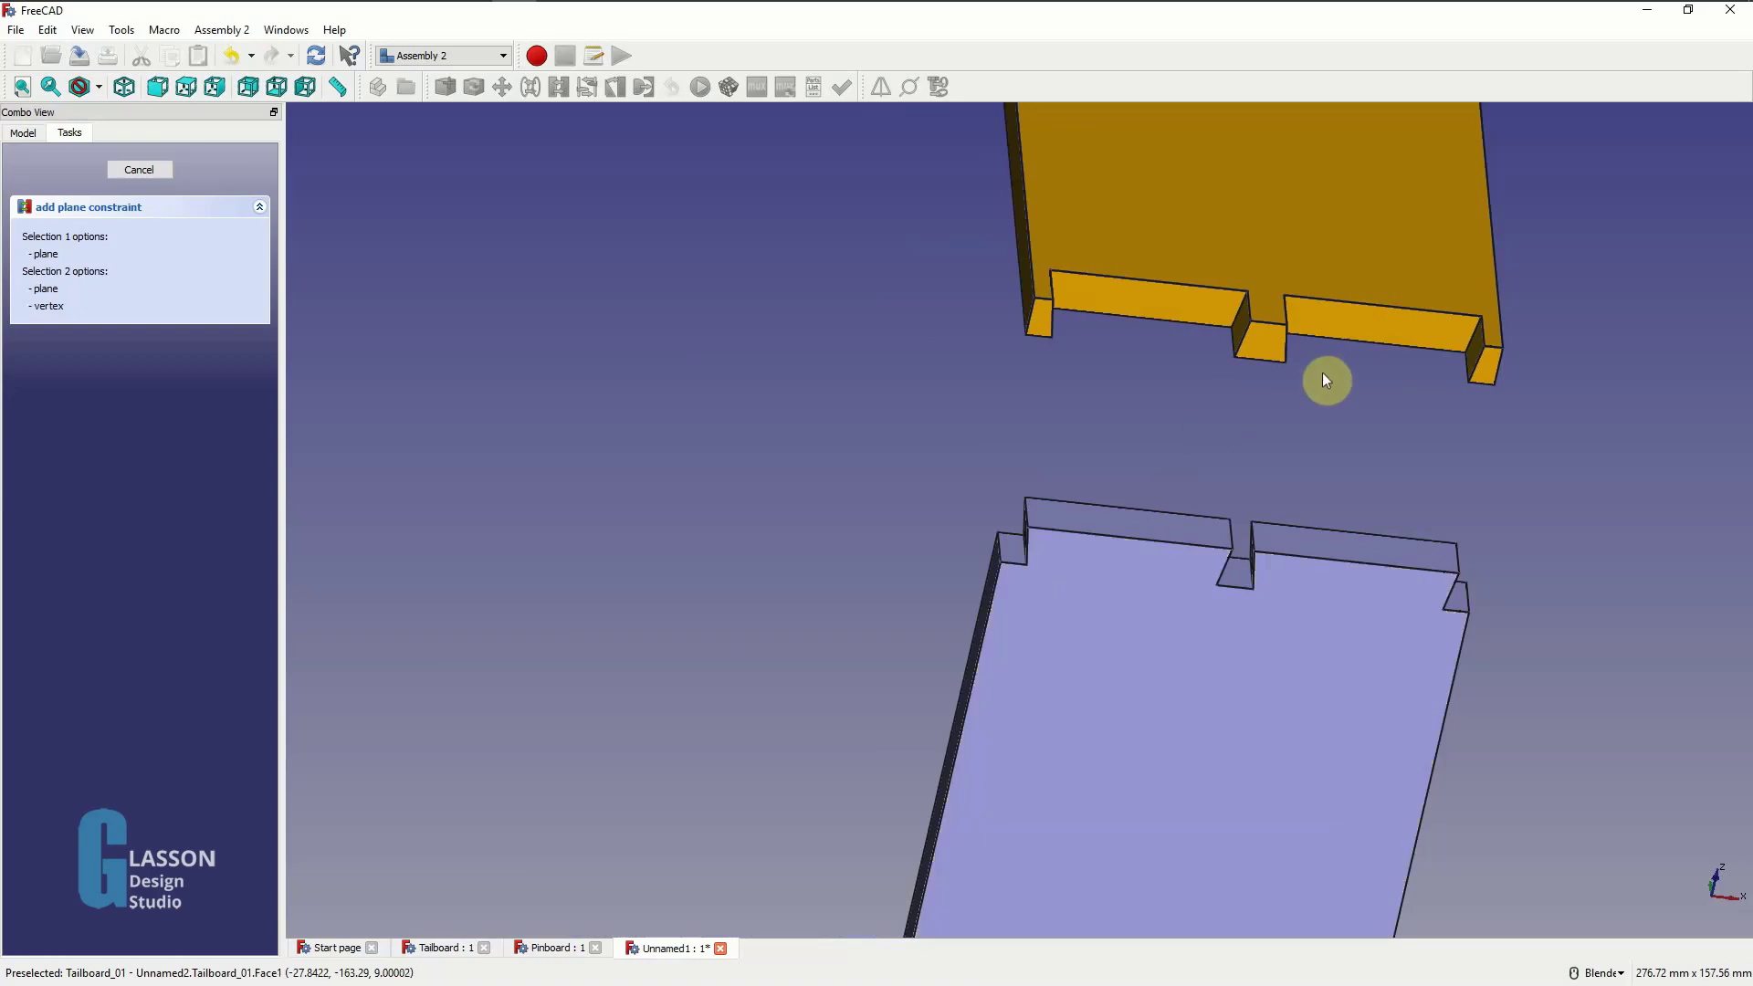
pyautogui.click(1472, 352)
# - Add a plane constraint between the tailboard's broad inner face and the recessed end face between the pinboard's pins, leaving nothing selected
pyautogui.moveTo(1558, 465); pyautogui.dragTo(1193, 587, button='middle')
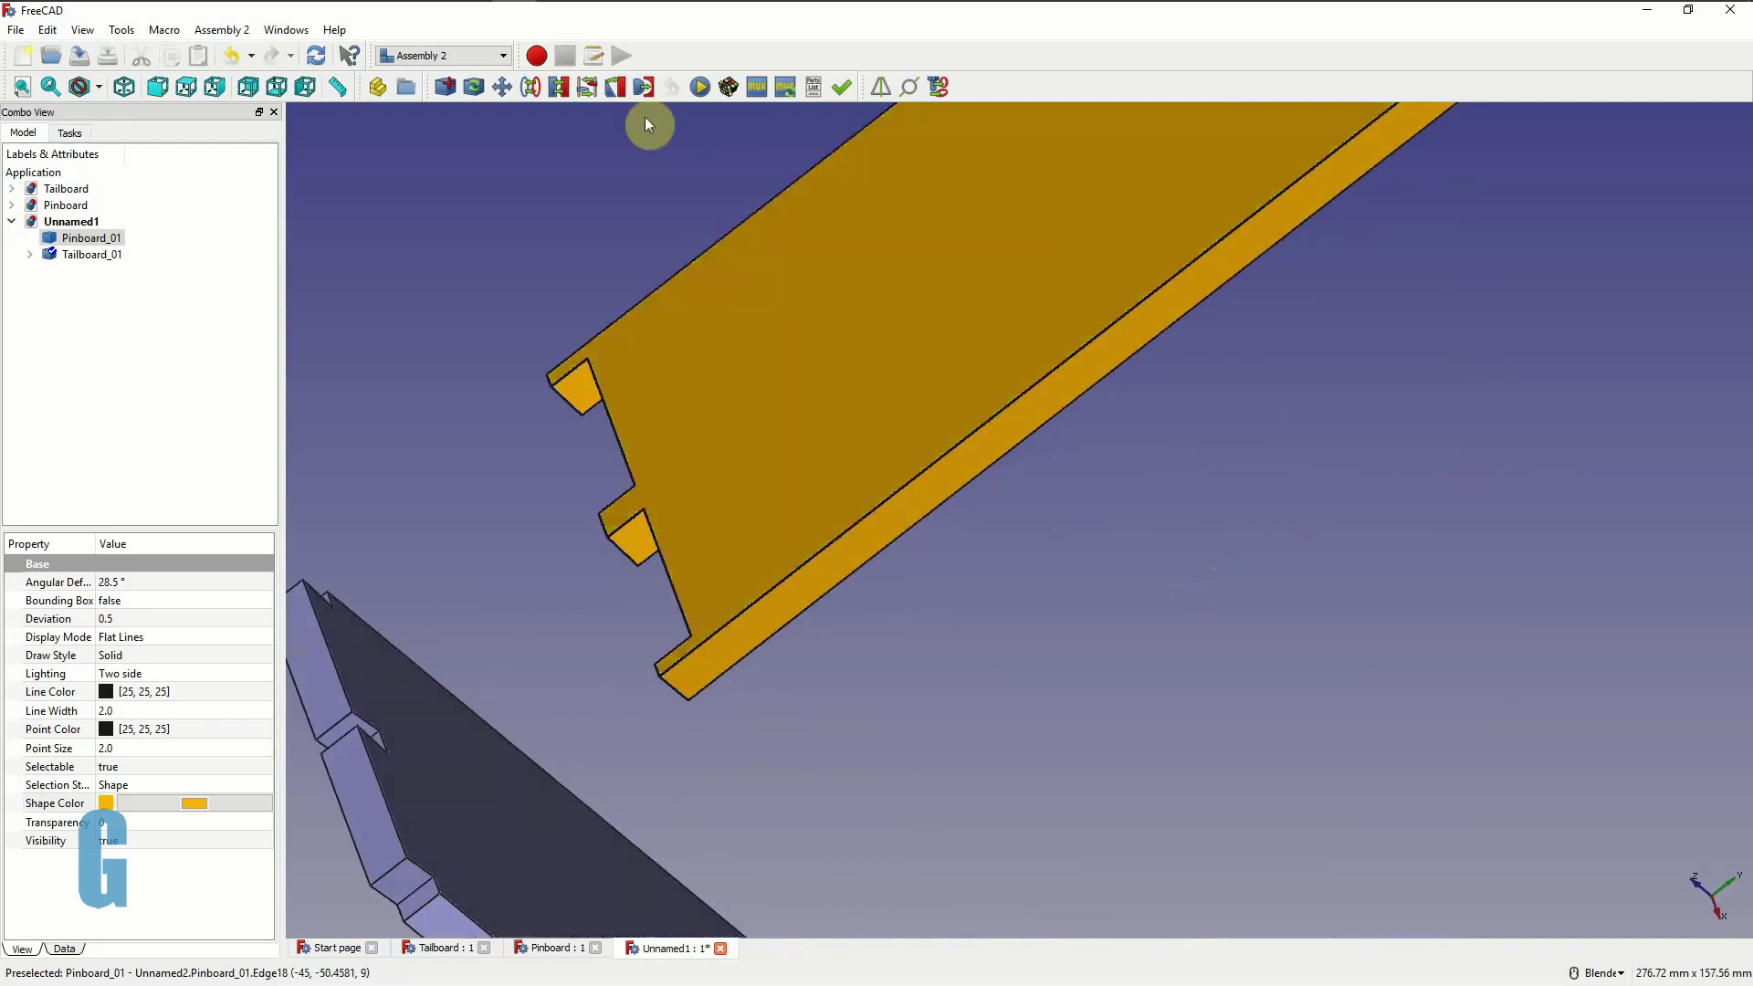
pyautogui.click(562, 91)
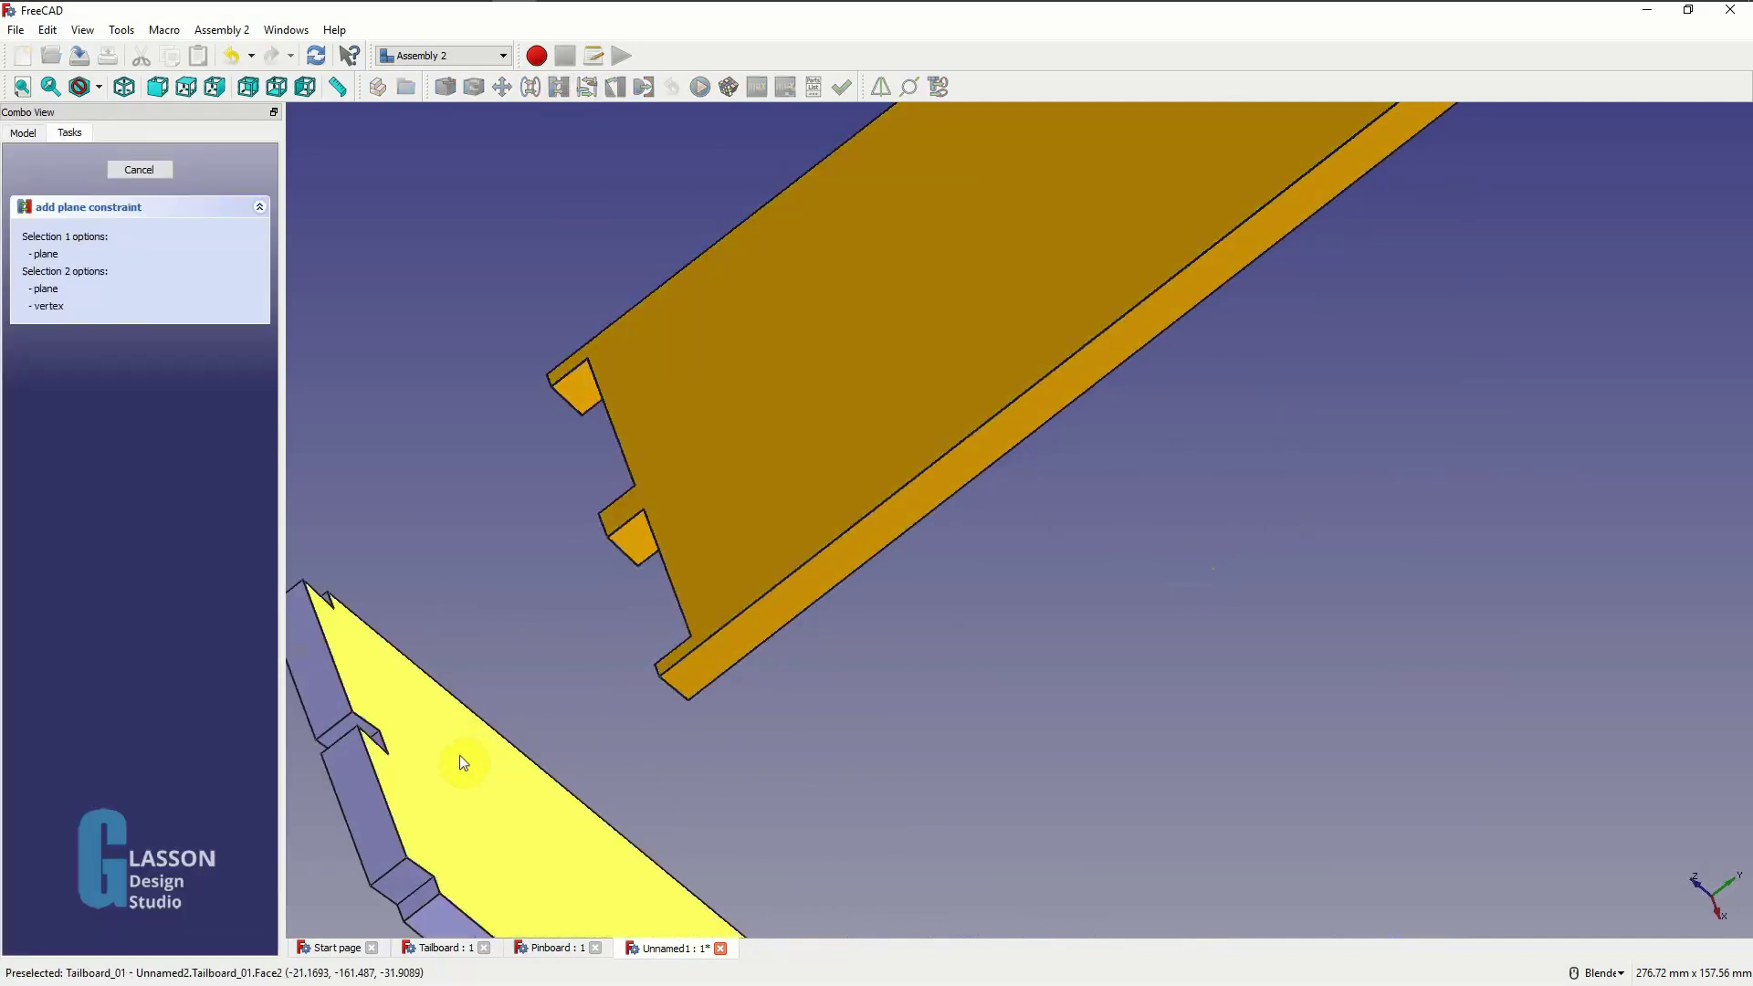
pyautogui.click(354, 677)
pyautogui.moveTo(469, 653); pyautogui.dragTo(804, 581, button='middle')
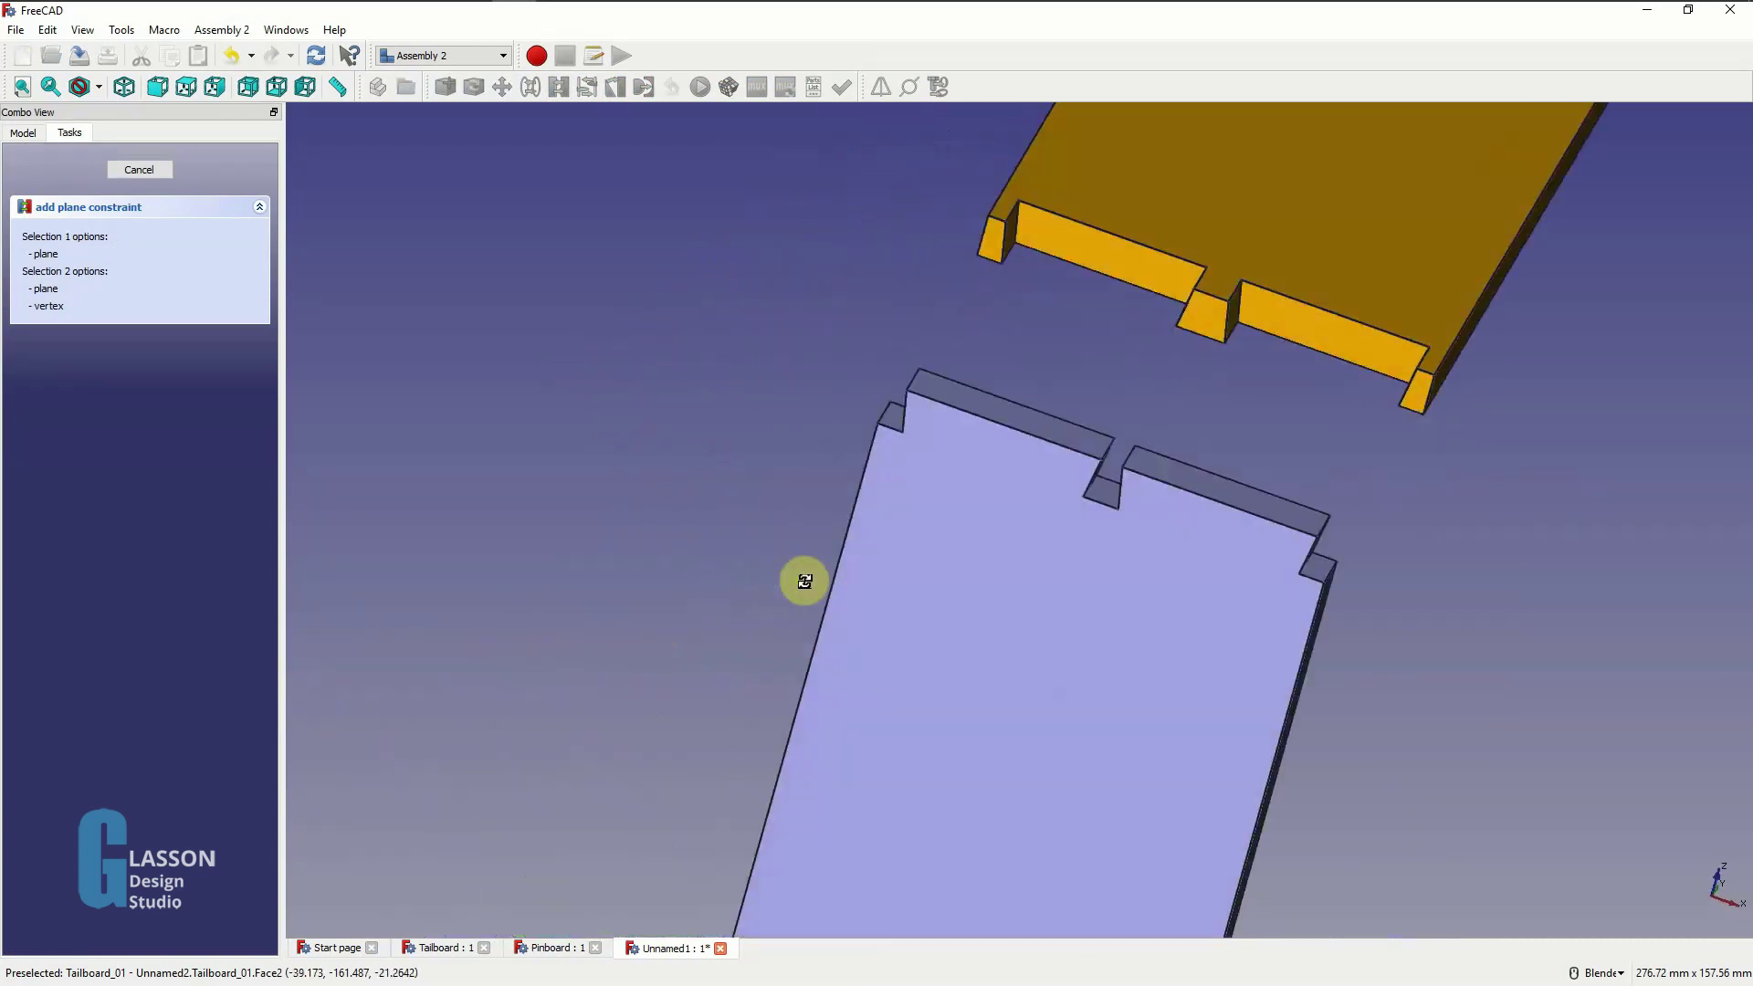
pyautogui.click(1335, 338)
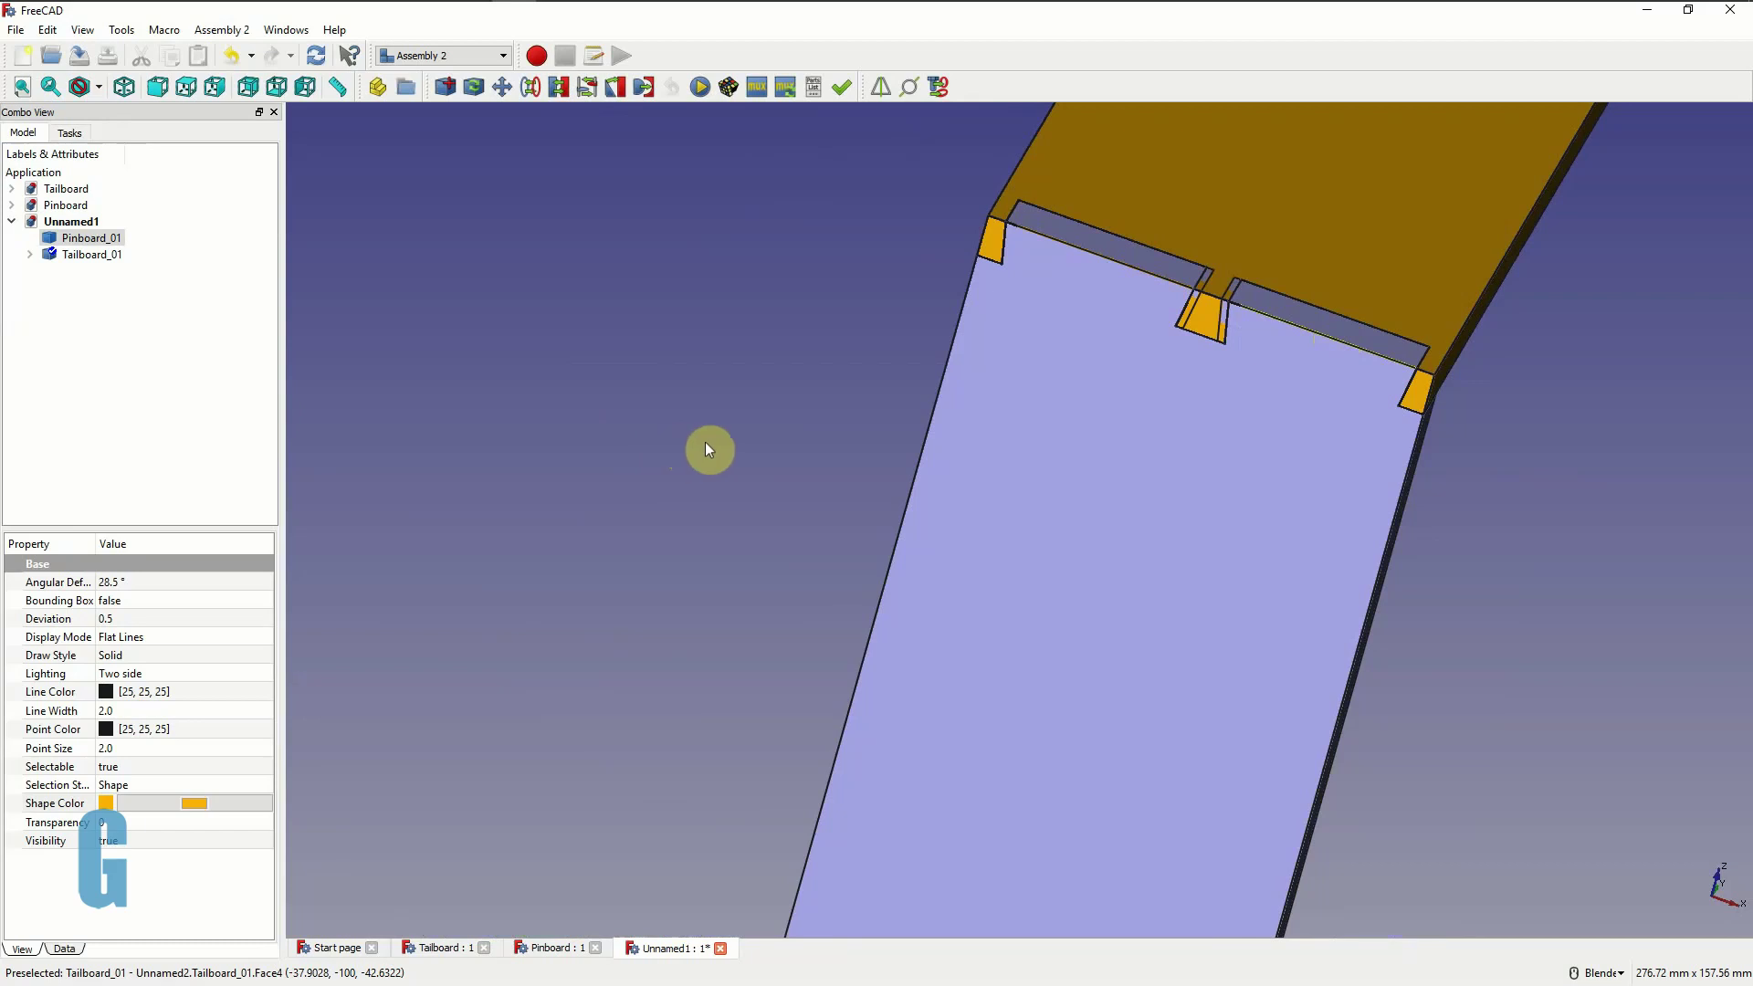
pyautogui.click(693, 445)
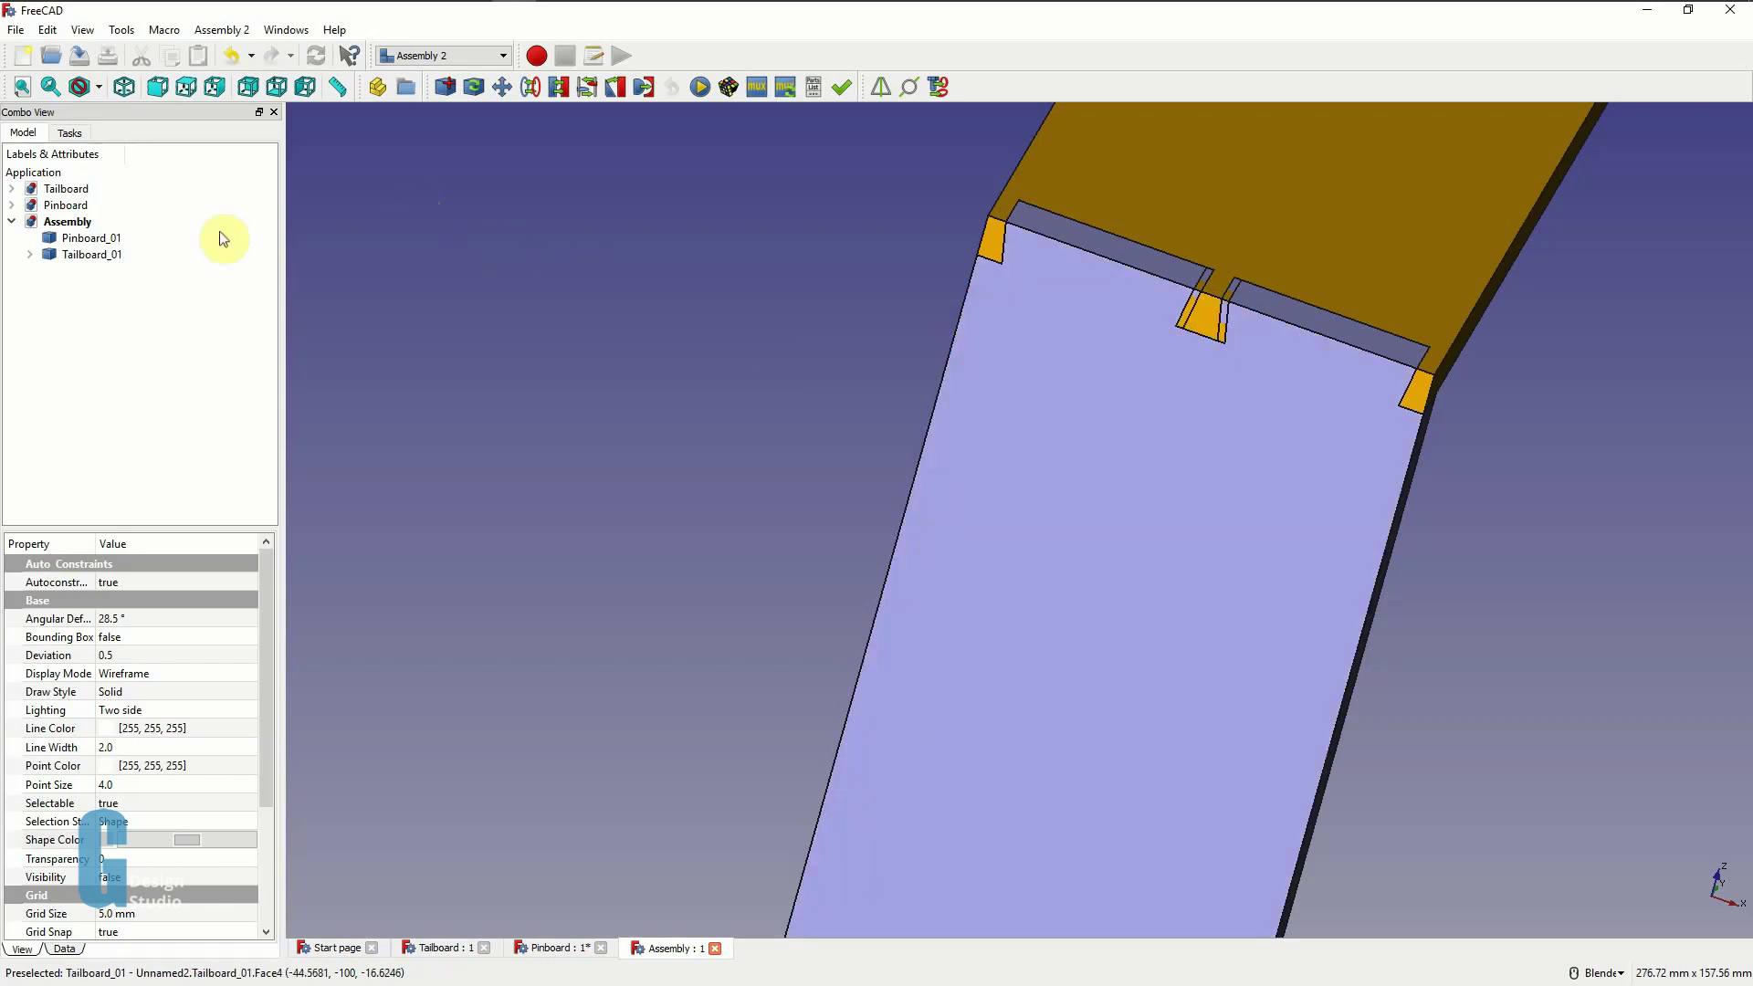
# - Open the Tailboard's pocket sketch, examine the width dimension of the middle pin socket, and close the sketch
pyautogui.click(11, 188)
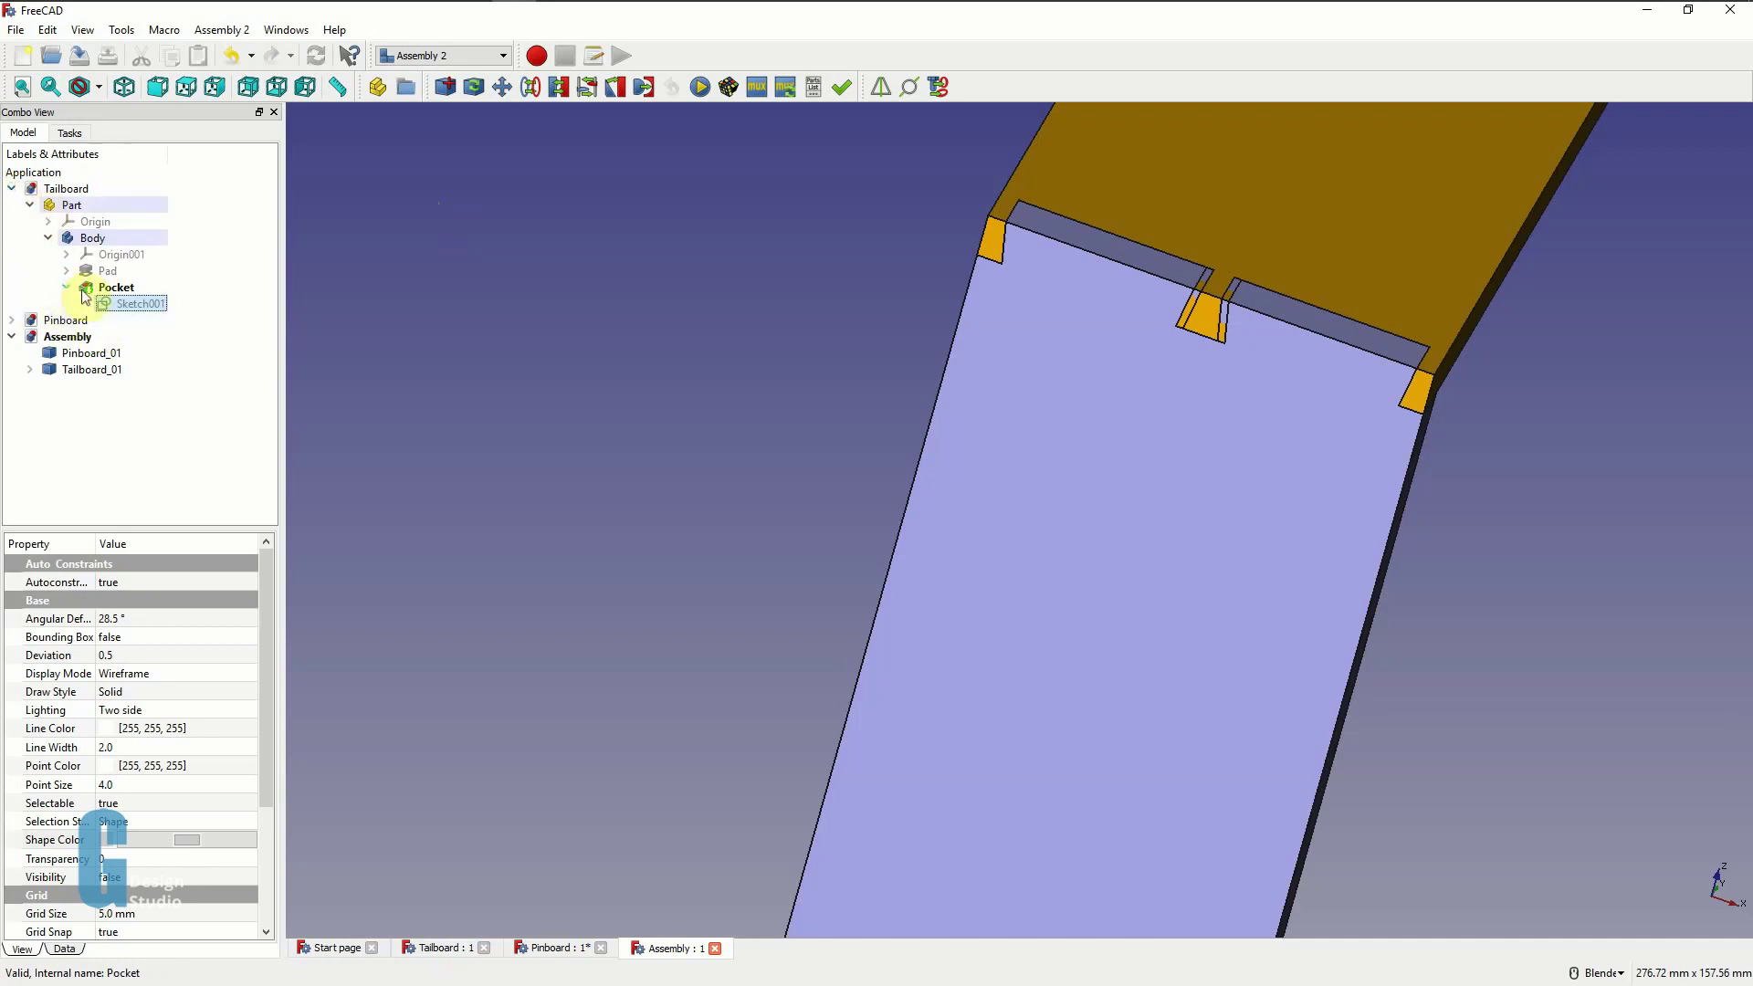
pyautogui.doubleClick(143, 306)
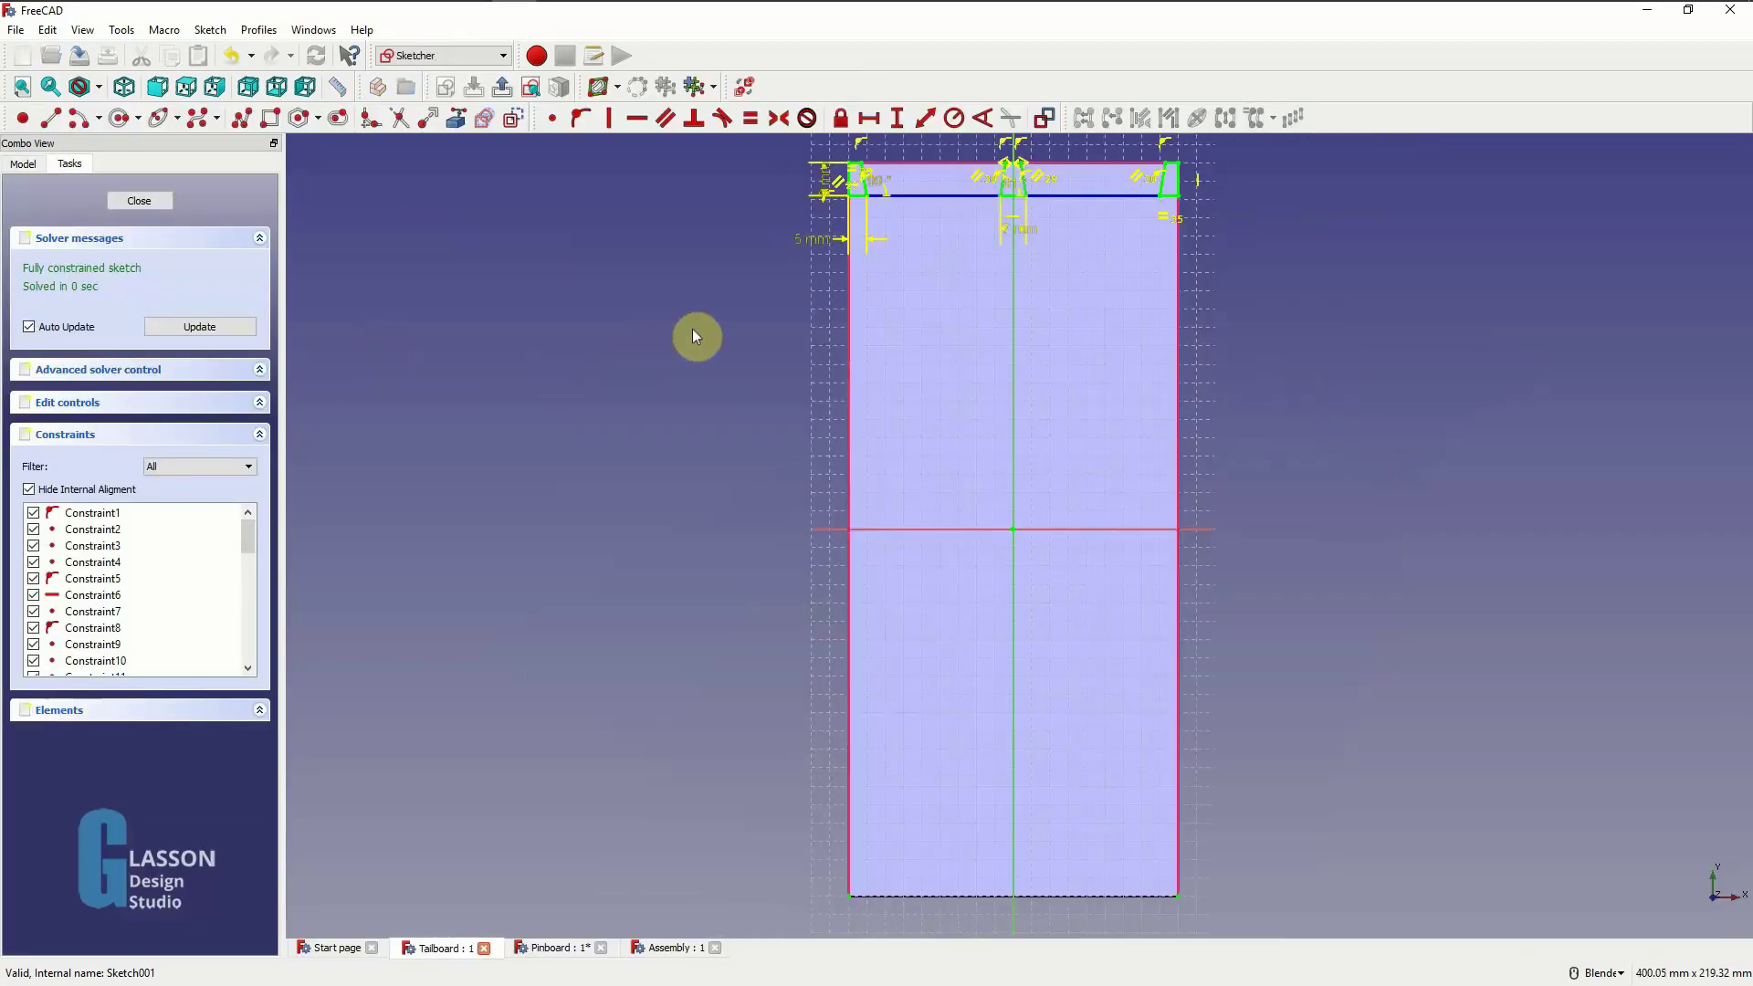
pyautogui.scroll(-8, 930, 429)
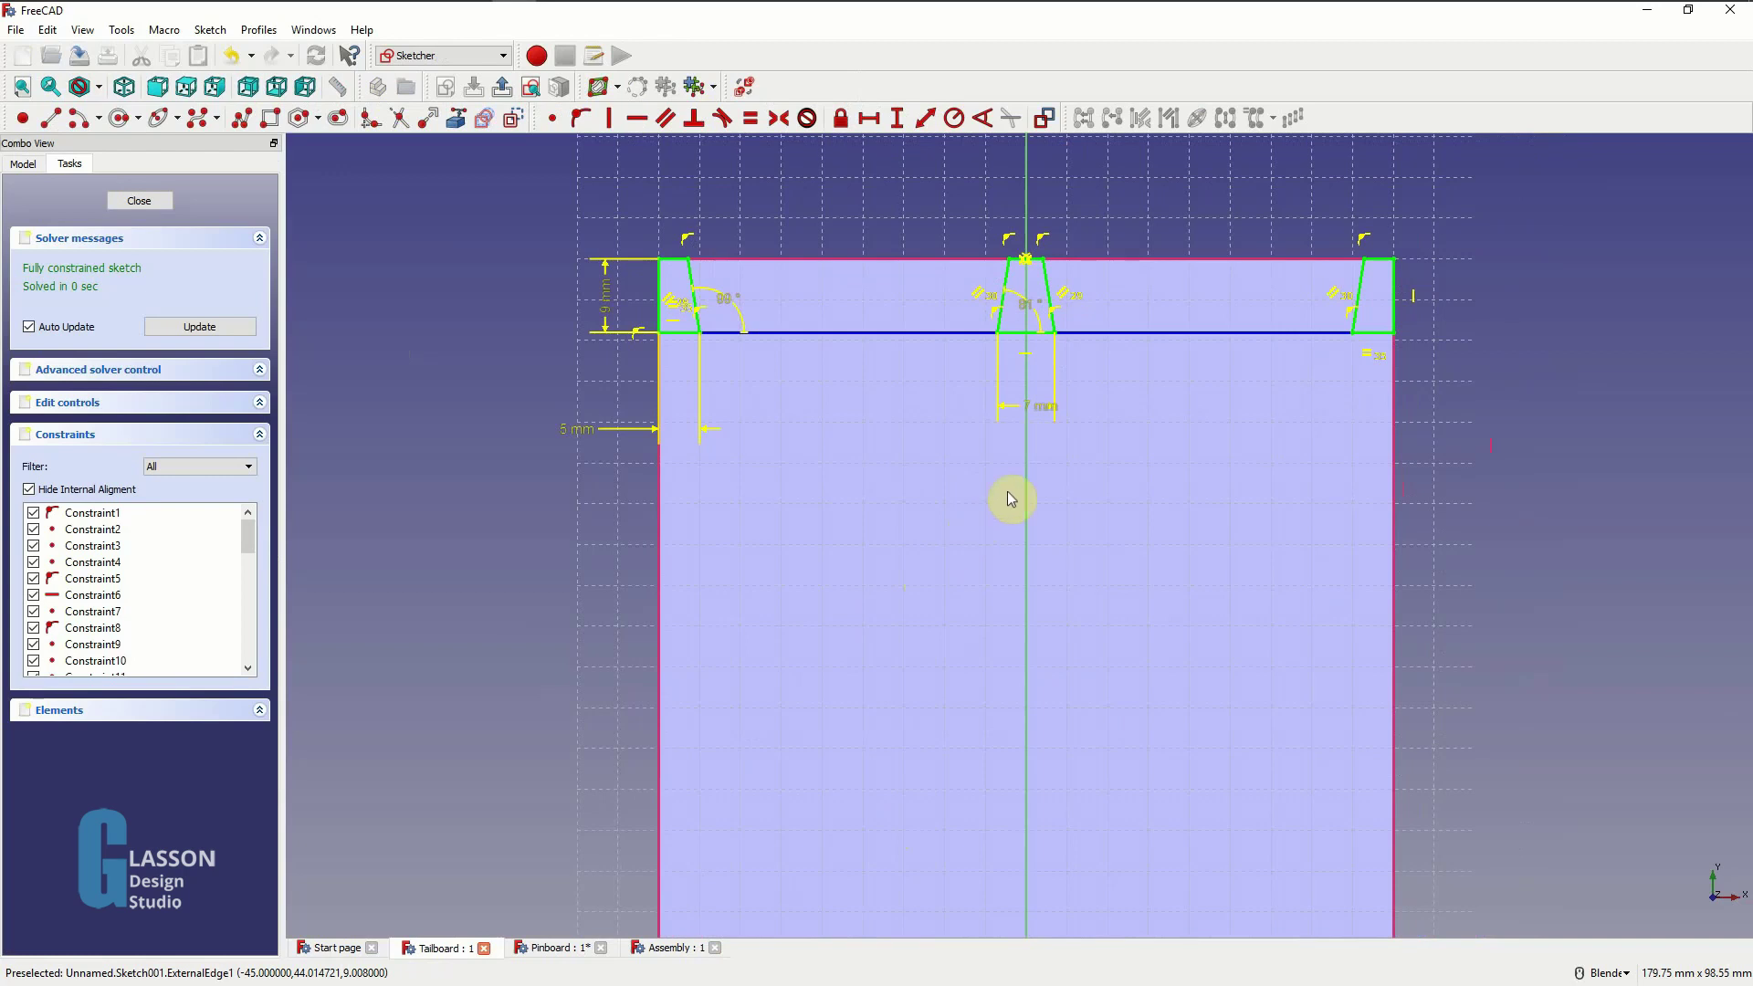
pyautogui.scroll(2, 1010, 498)
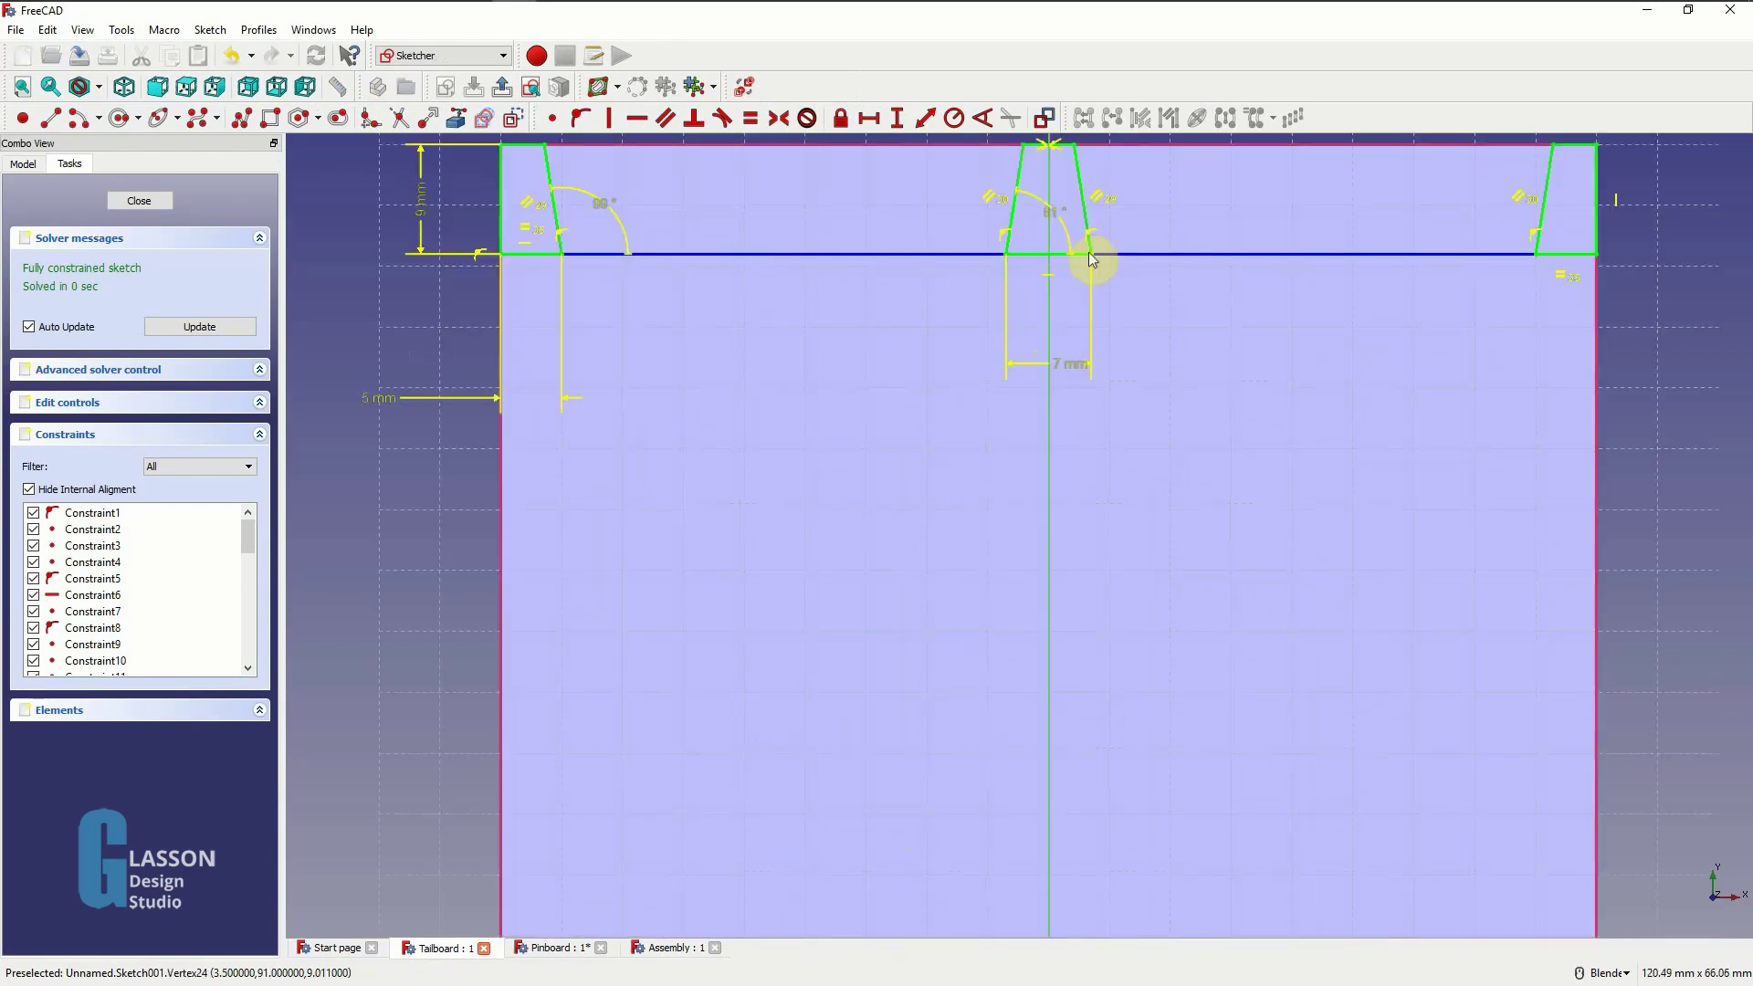
pyautogui.click(139, 200)
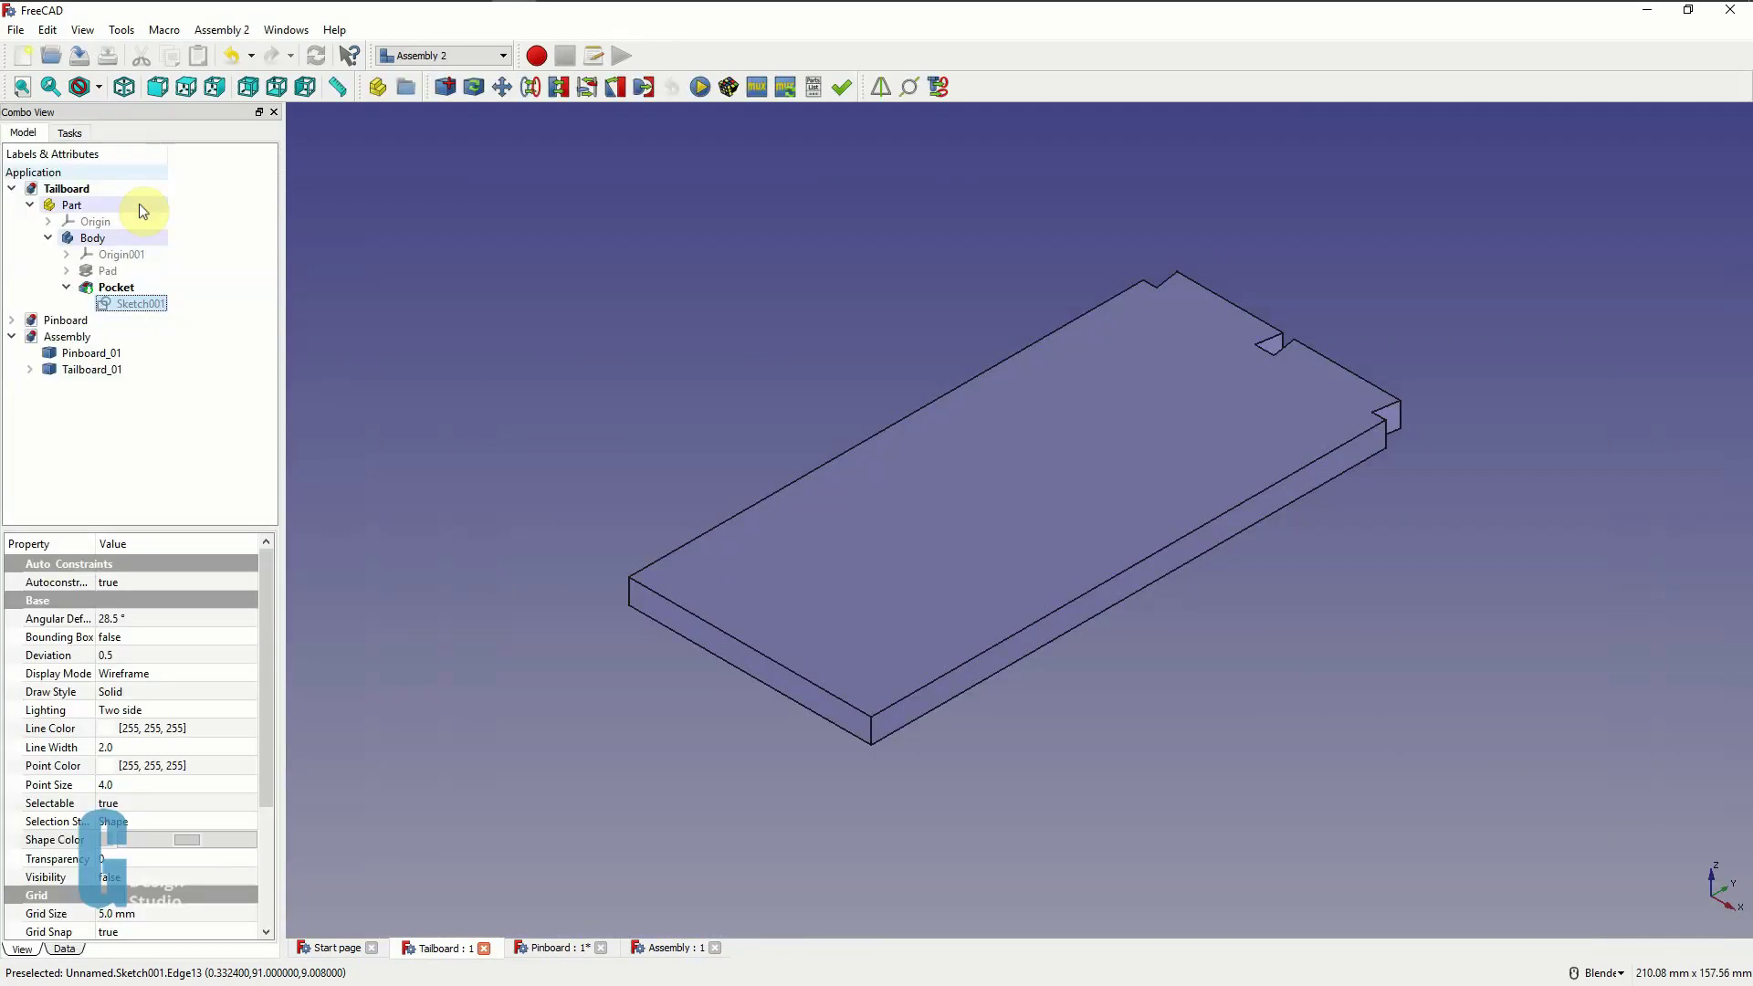
# - Open the Pinboard's pocket sketch and delete the 7 mm width constraint at the narrow edge of the middle pin
pyautogui.click(11, 320)
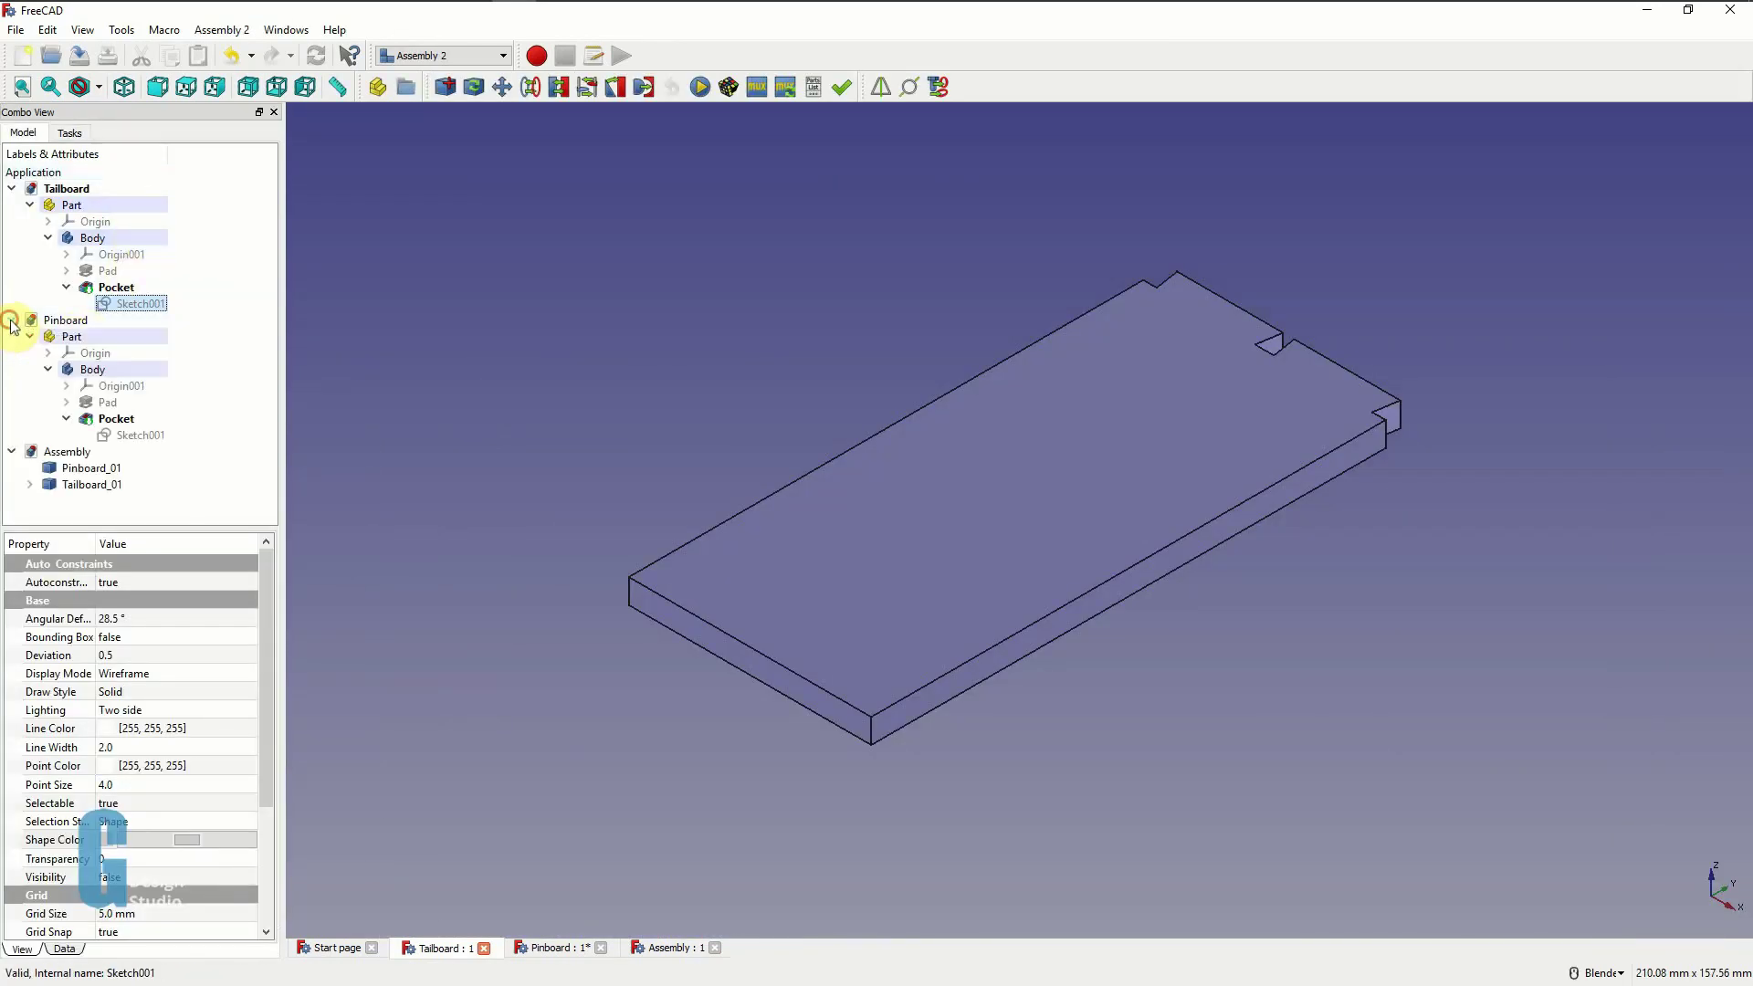
pyautogui.click(116, 436)
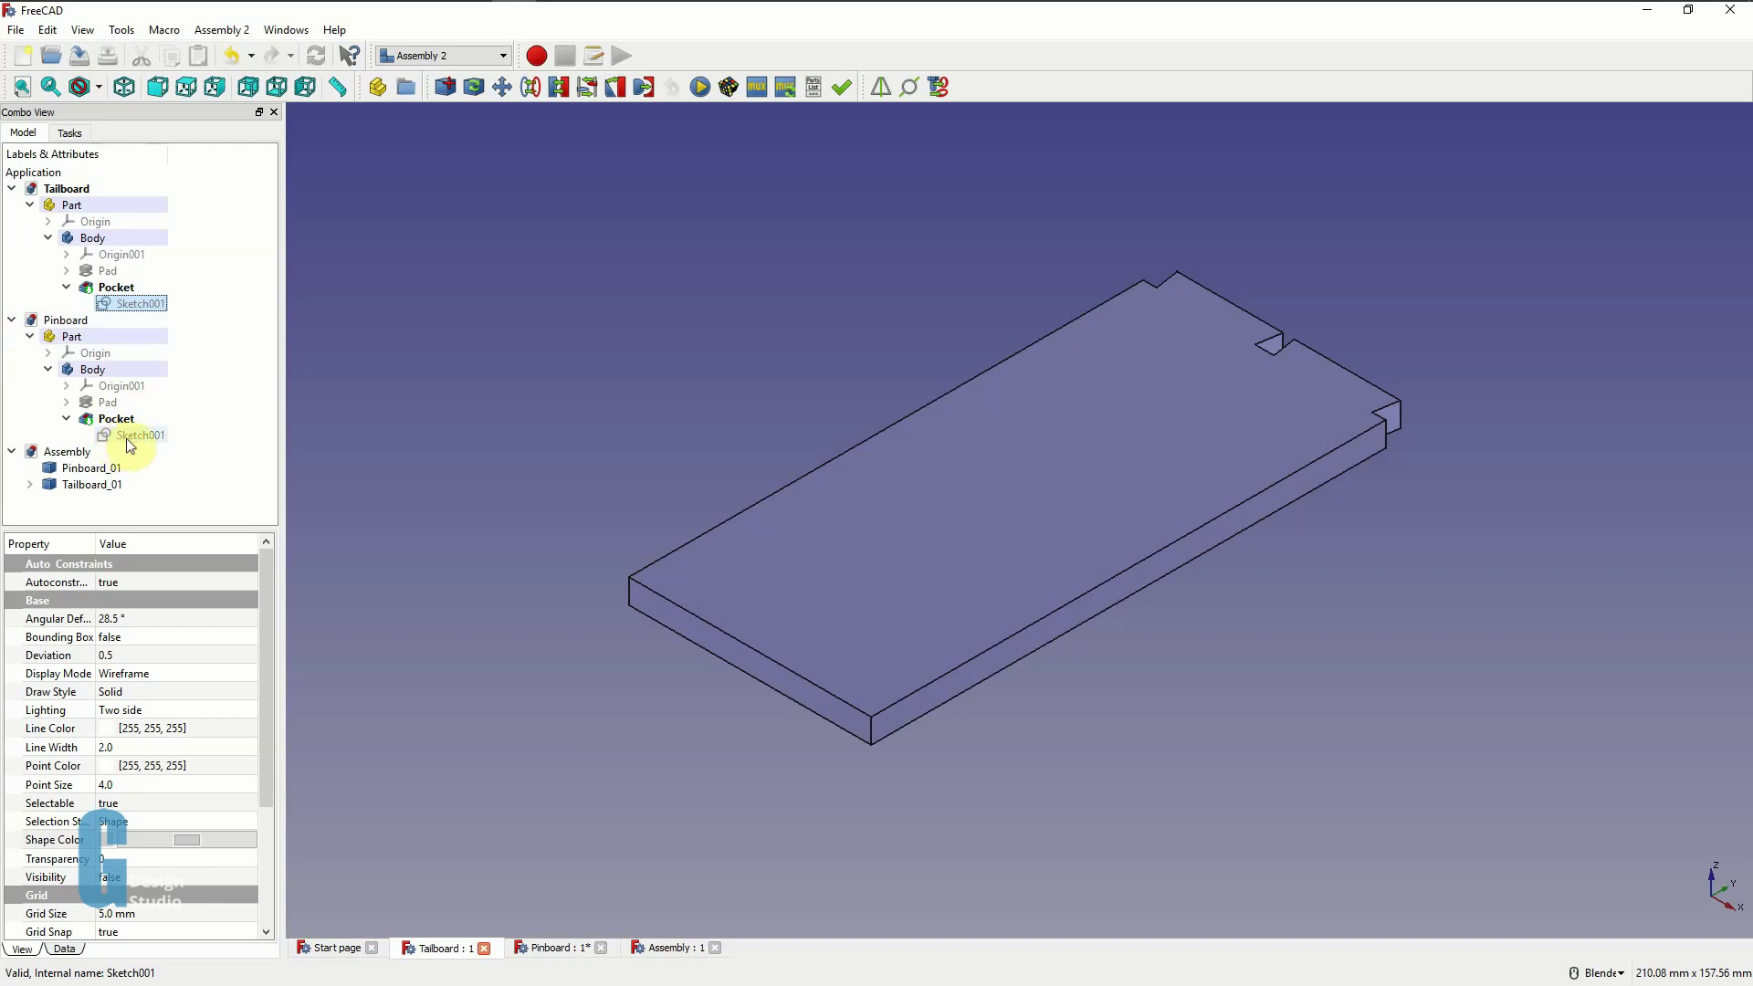
pyautogui.doubleClick(128, 436)
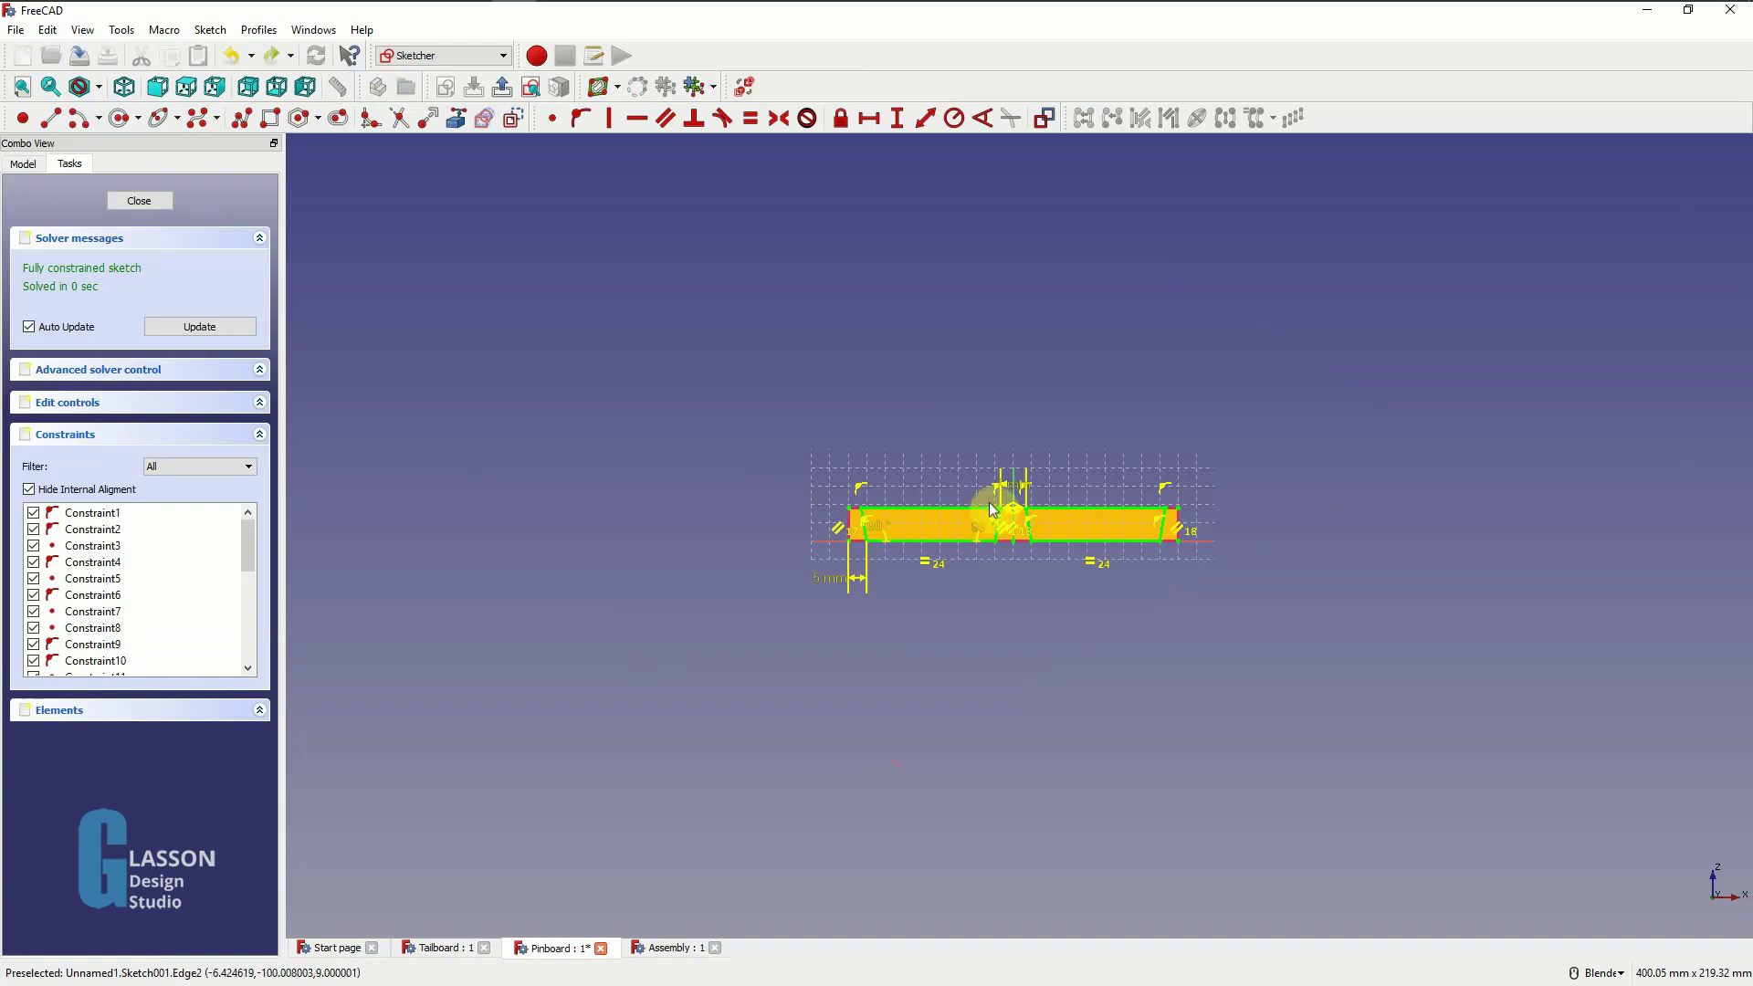
pyautogui.scroll(8, 994, 510)
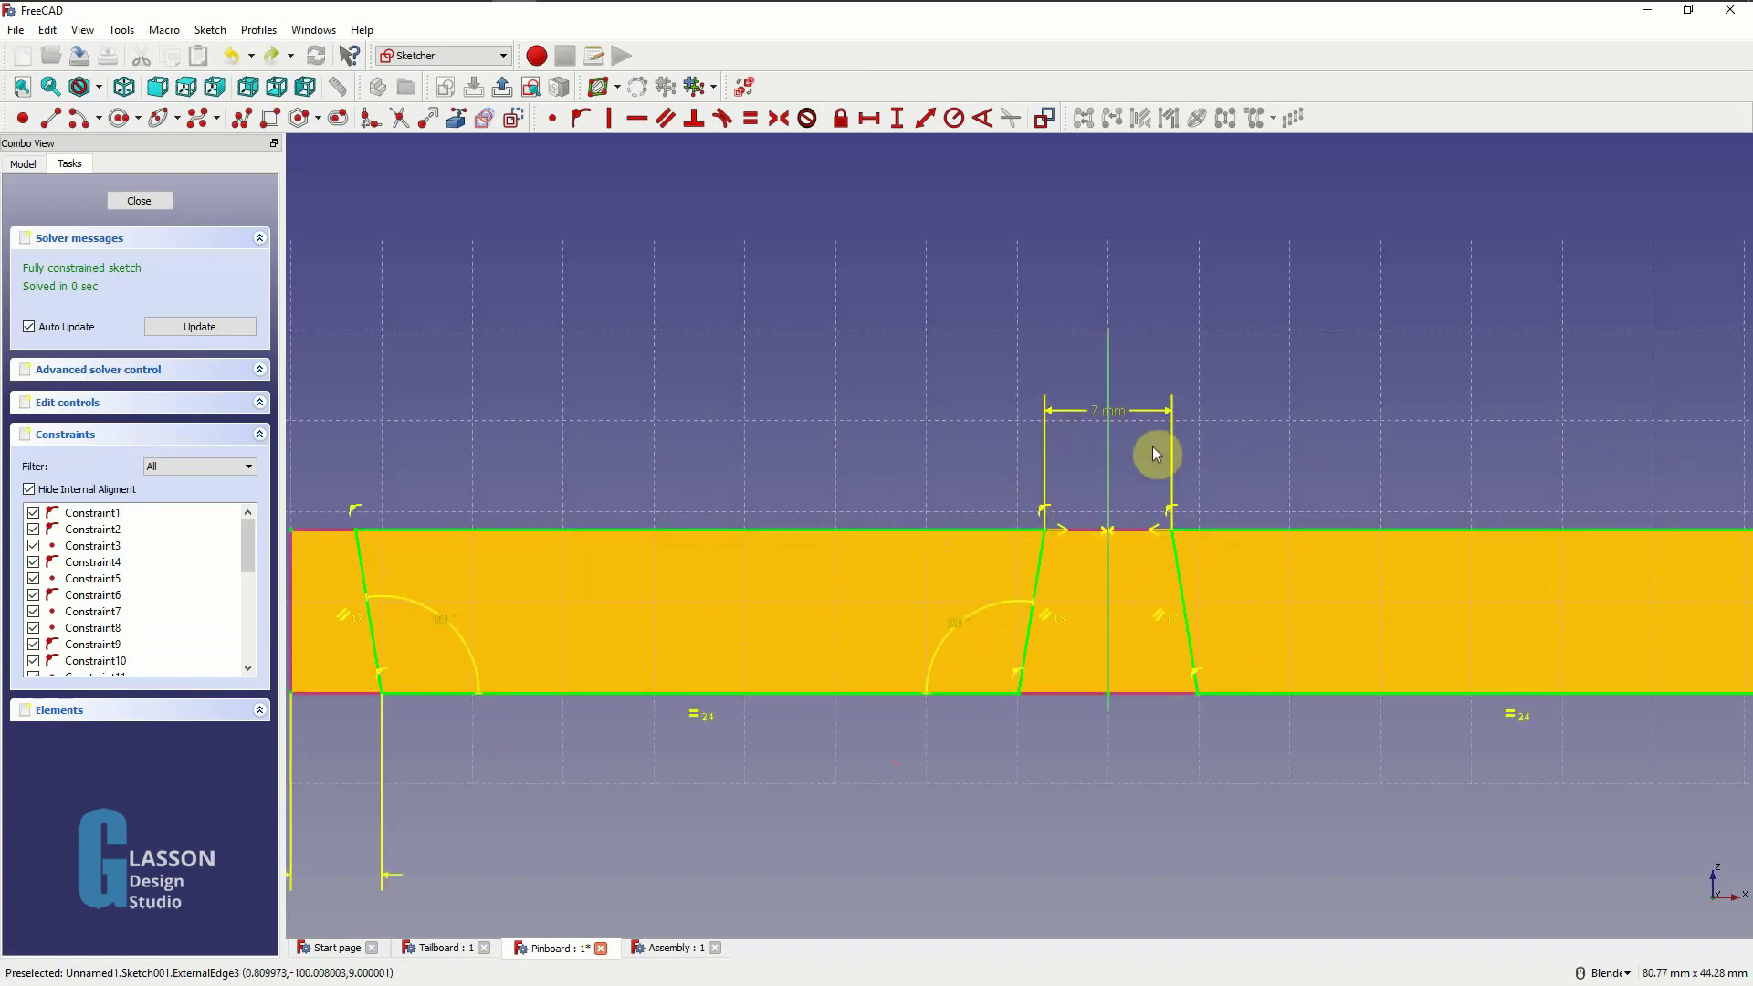
pyautogui.scroll(3, 1152, 447)
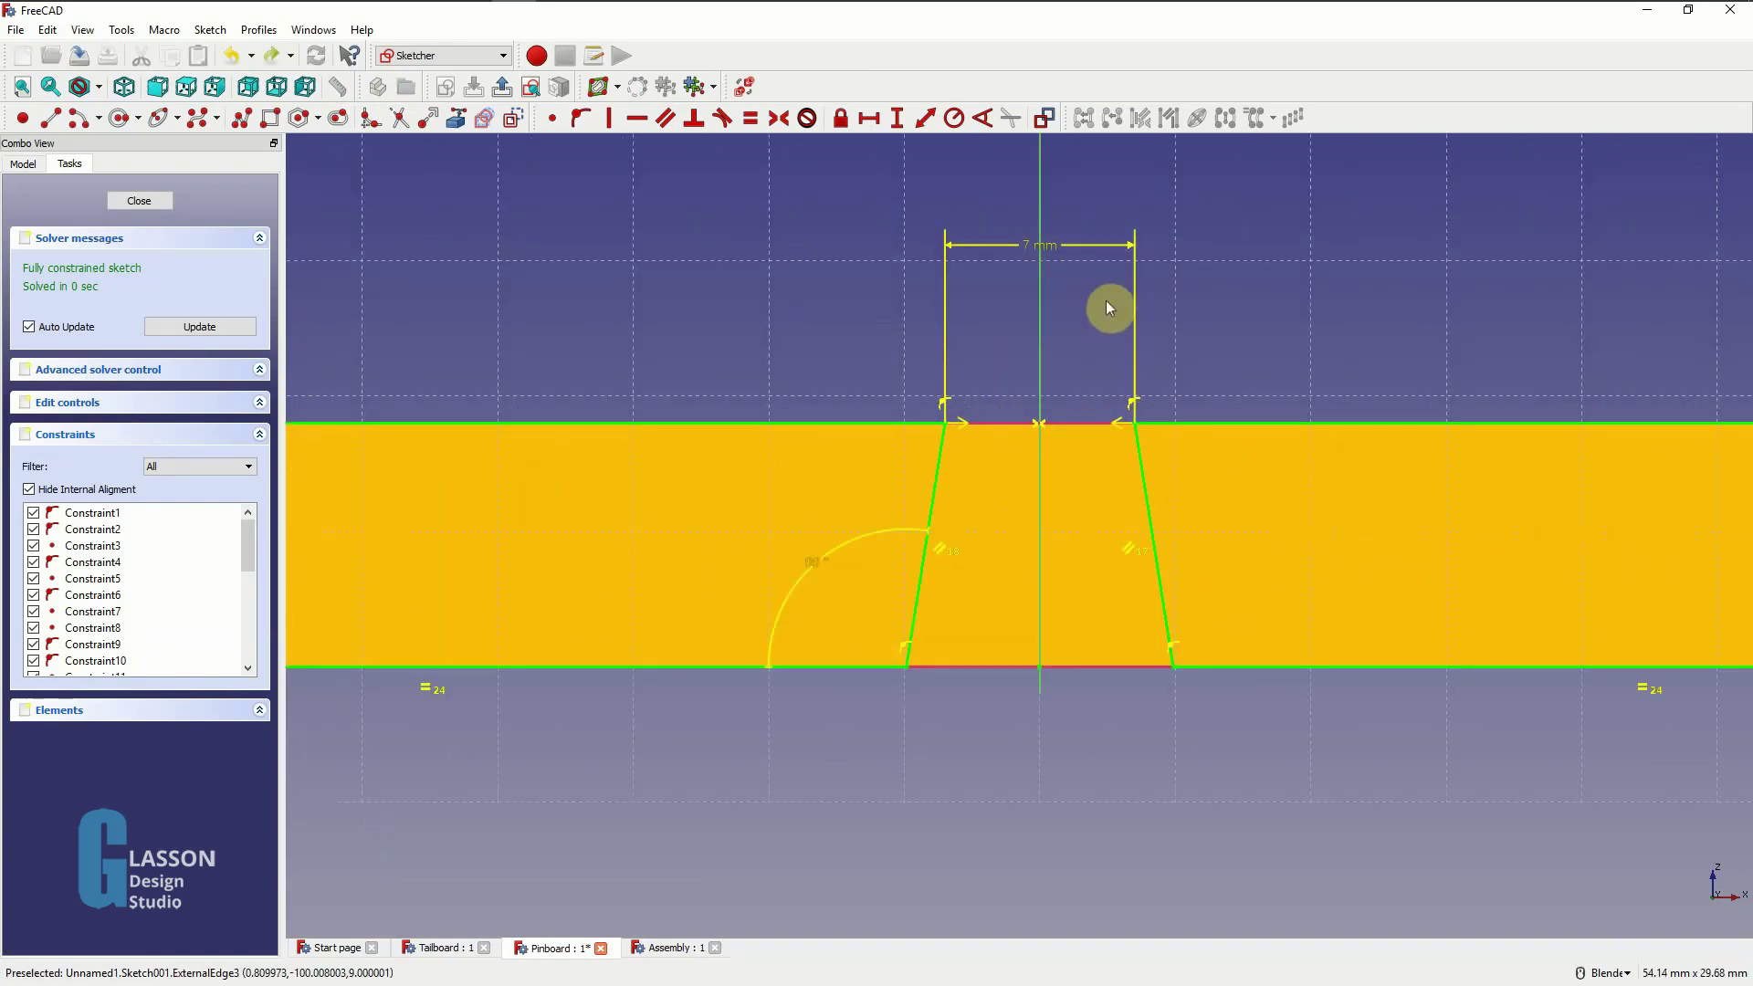
pyautogui.click(1055, 245)
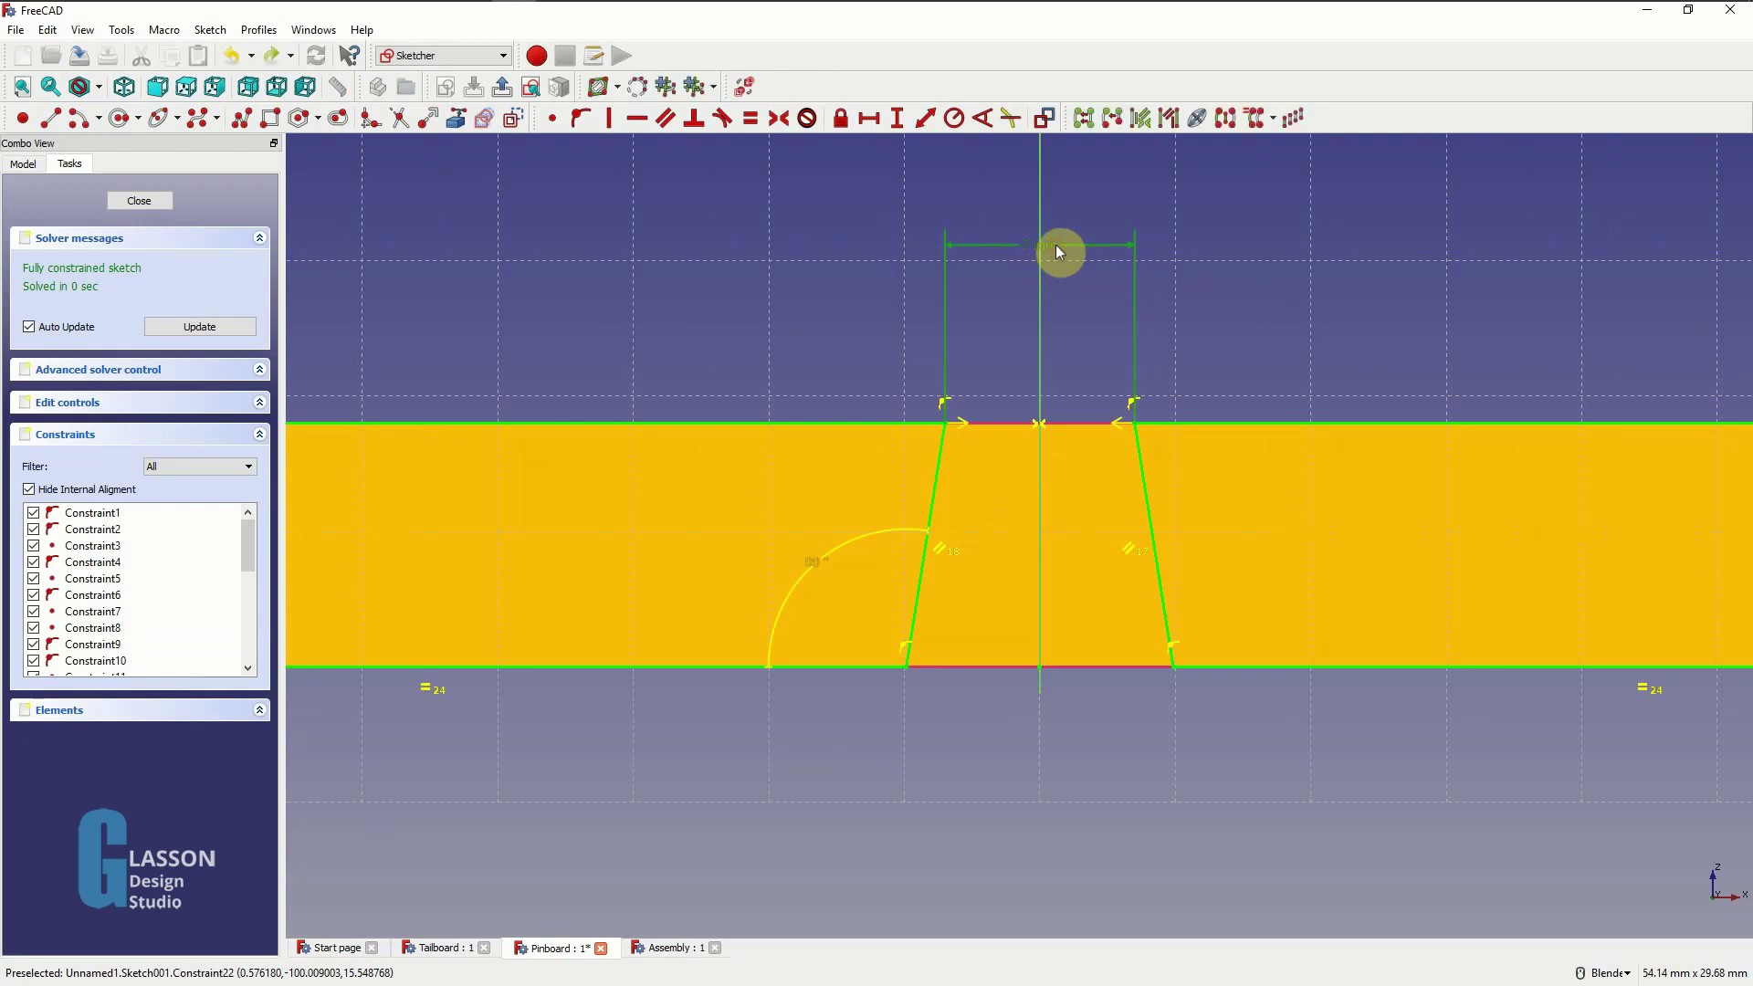
pyautogui.press('Delete')
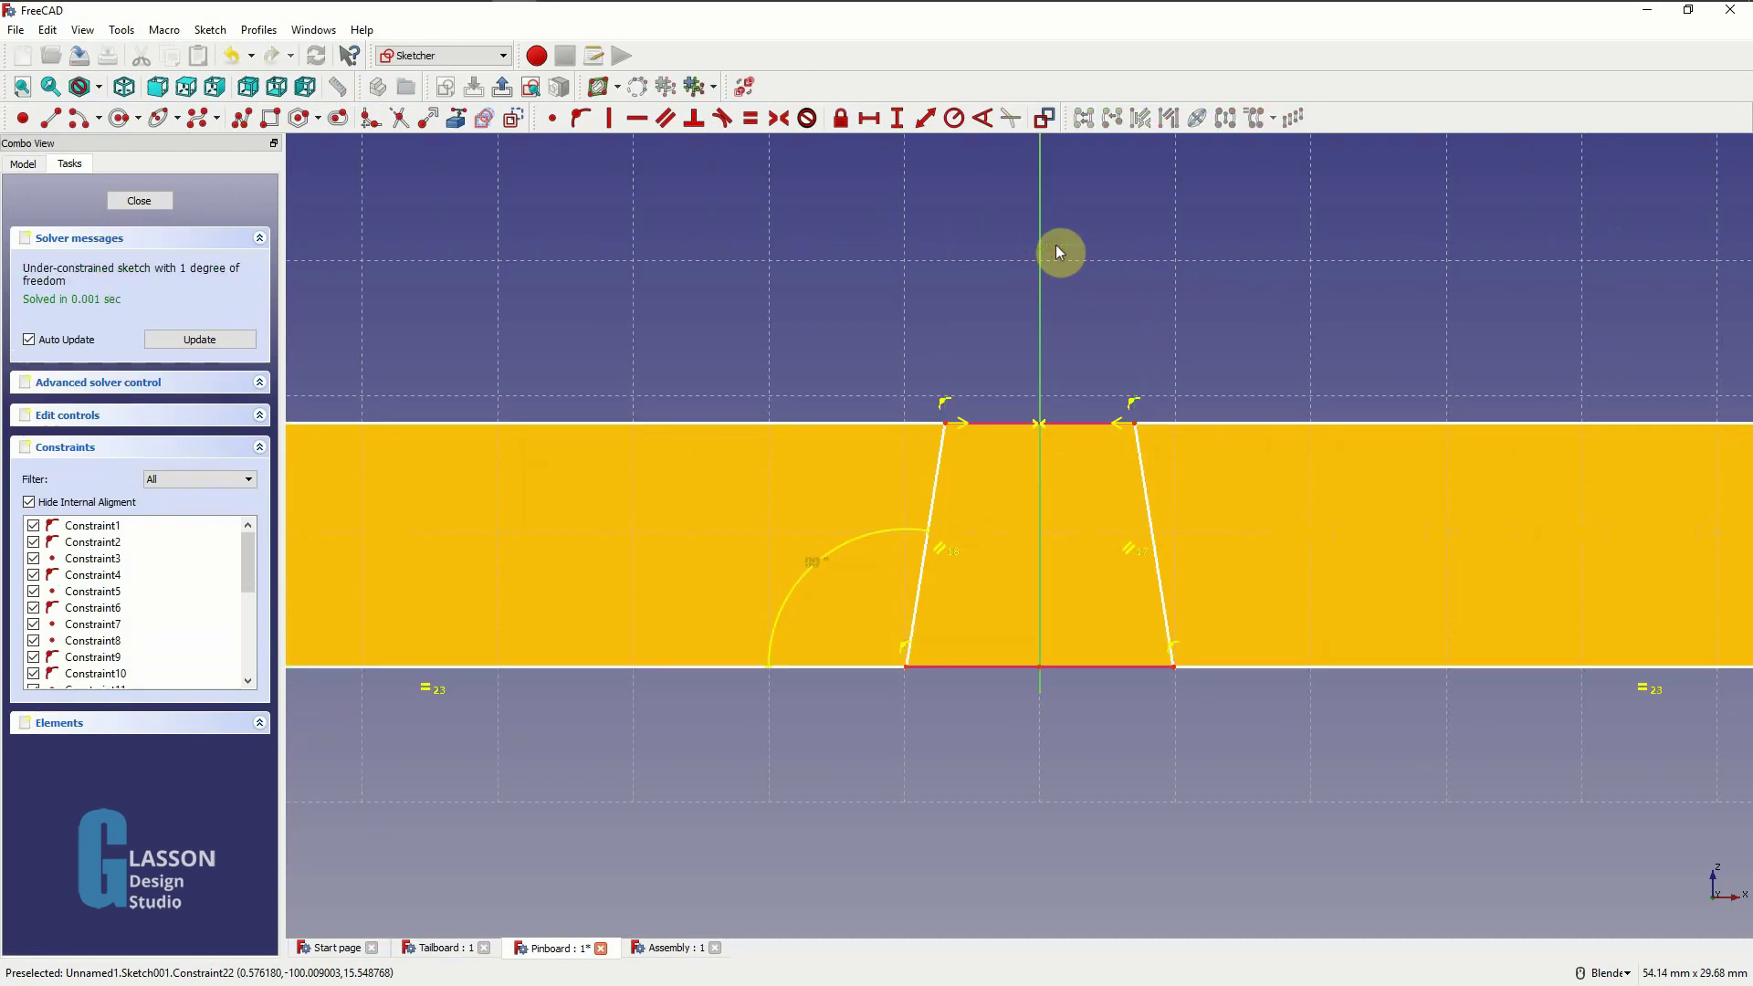
# - Constrain the wide edge of the Pinboard's middle pin to a 7 mm horizontal width, close the sketch, and save the Pinboard
pyautogui.click(907, 669)
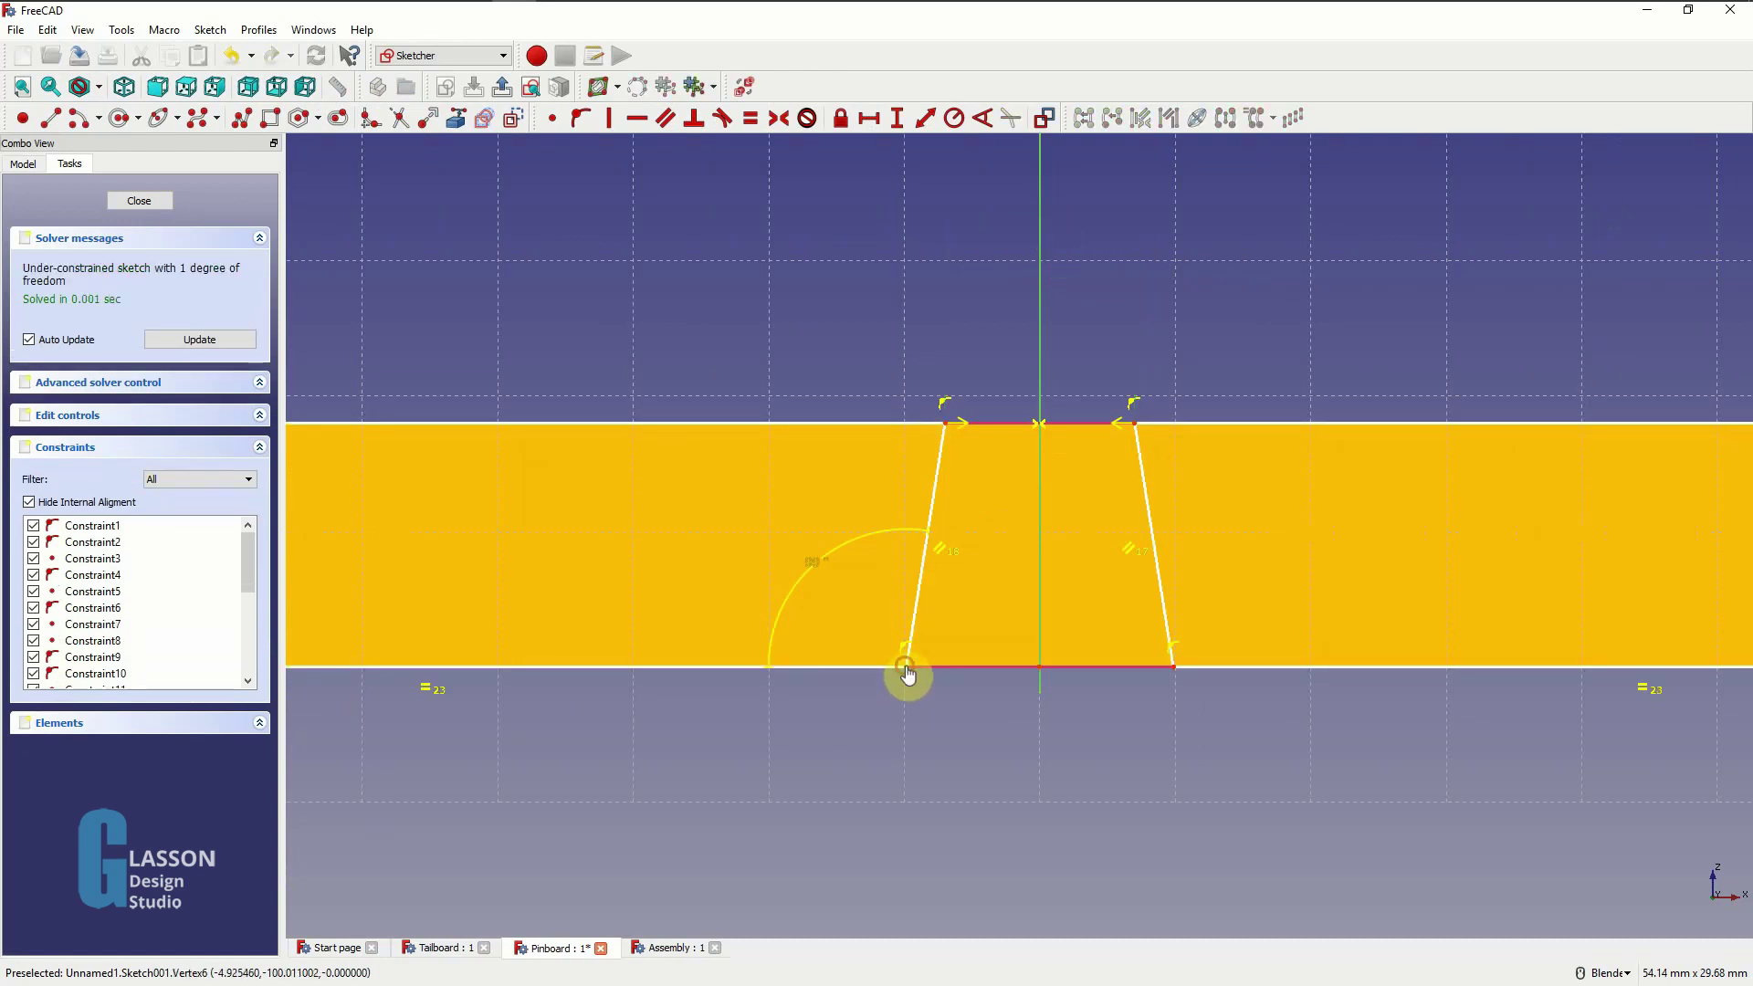
pyautogui.click(1174, 667)
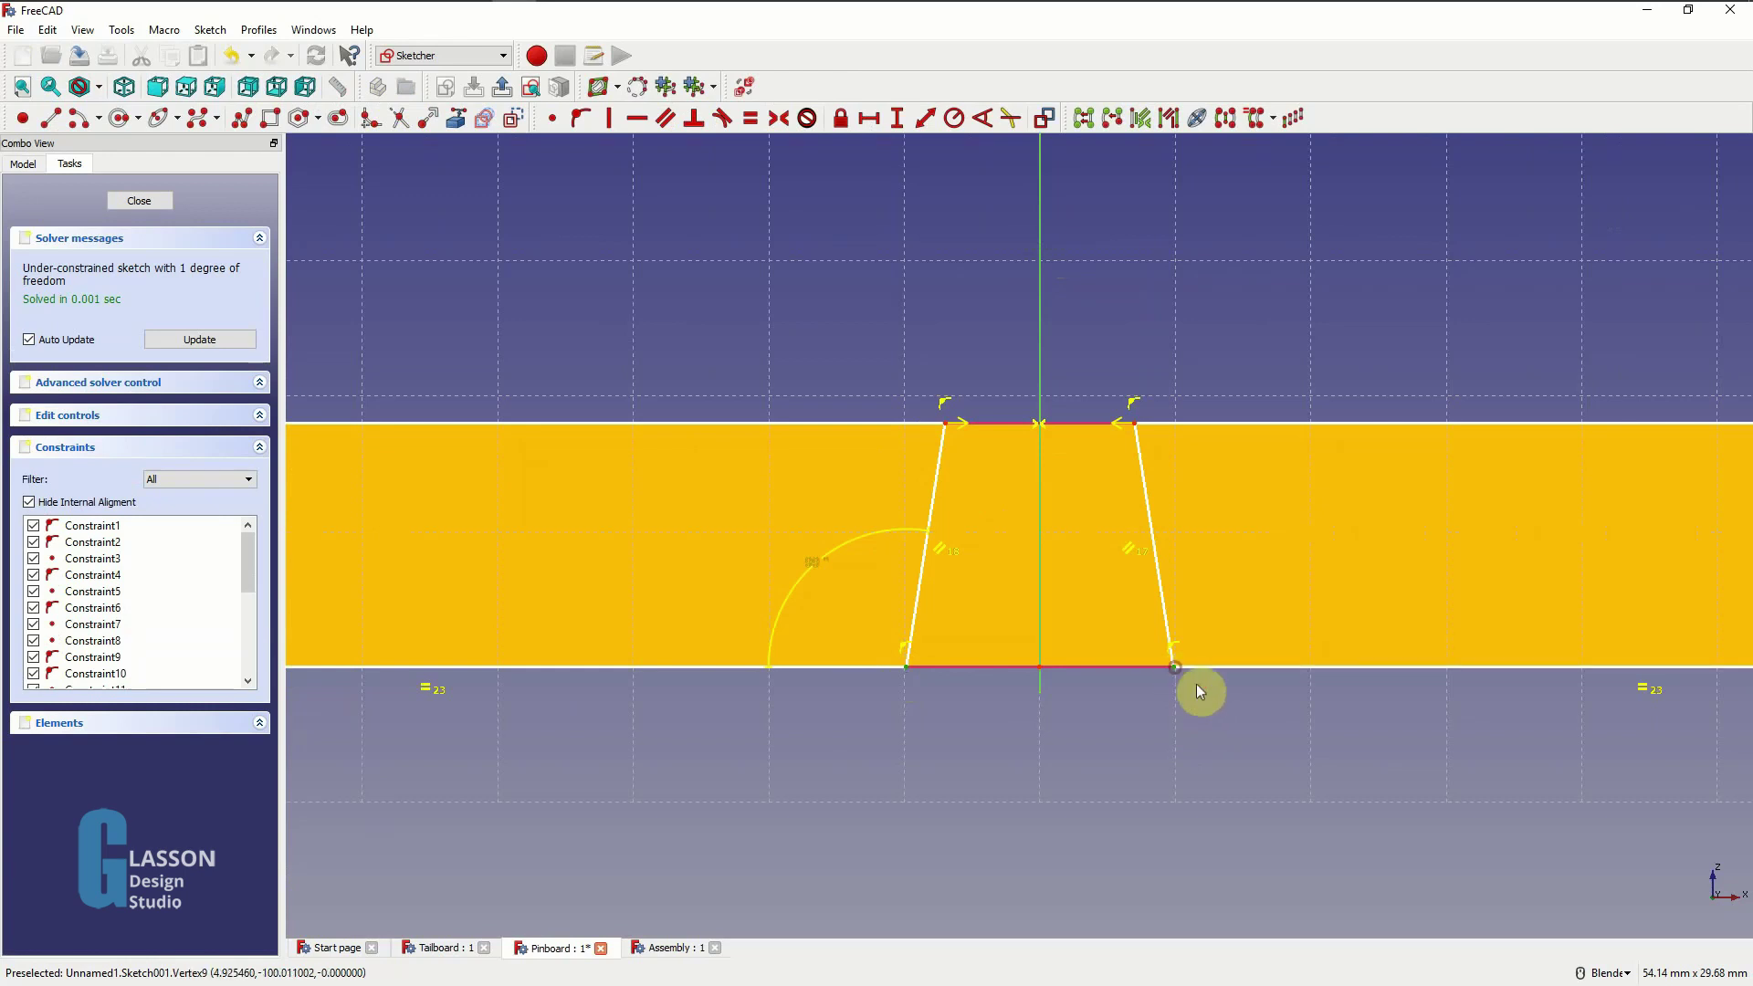
pyautogui.click(877, 121)
pyautogui.write('7')
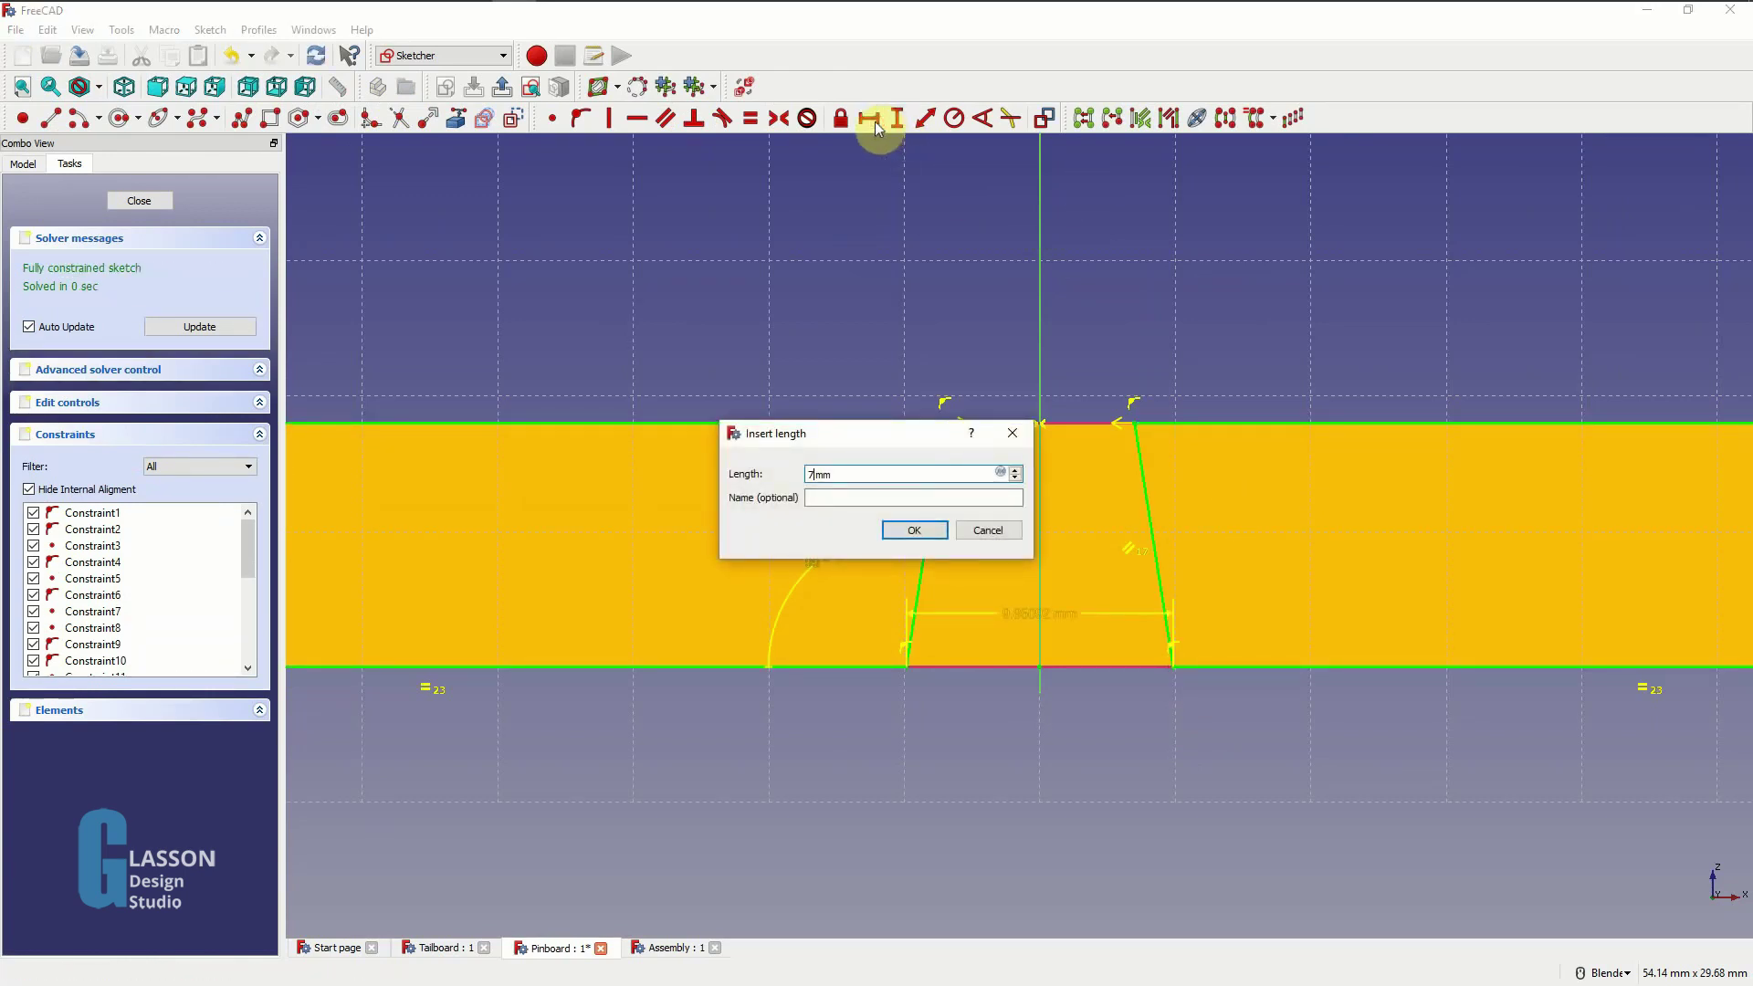
pyautogui.press('Return')
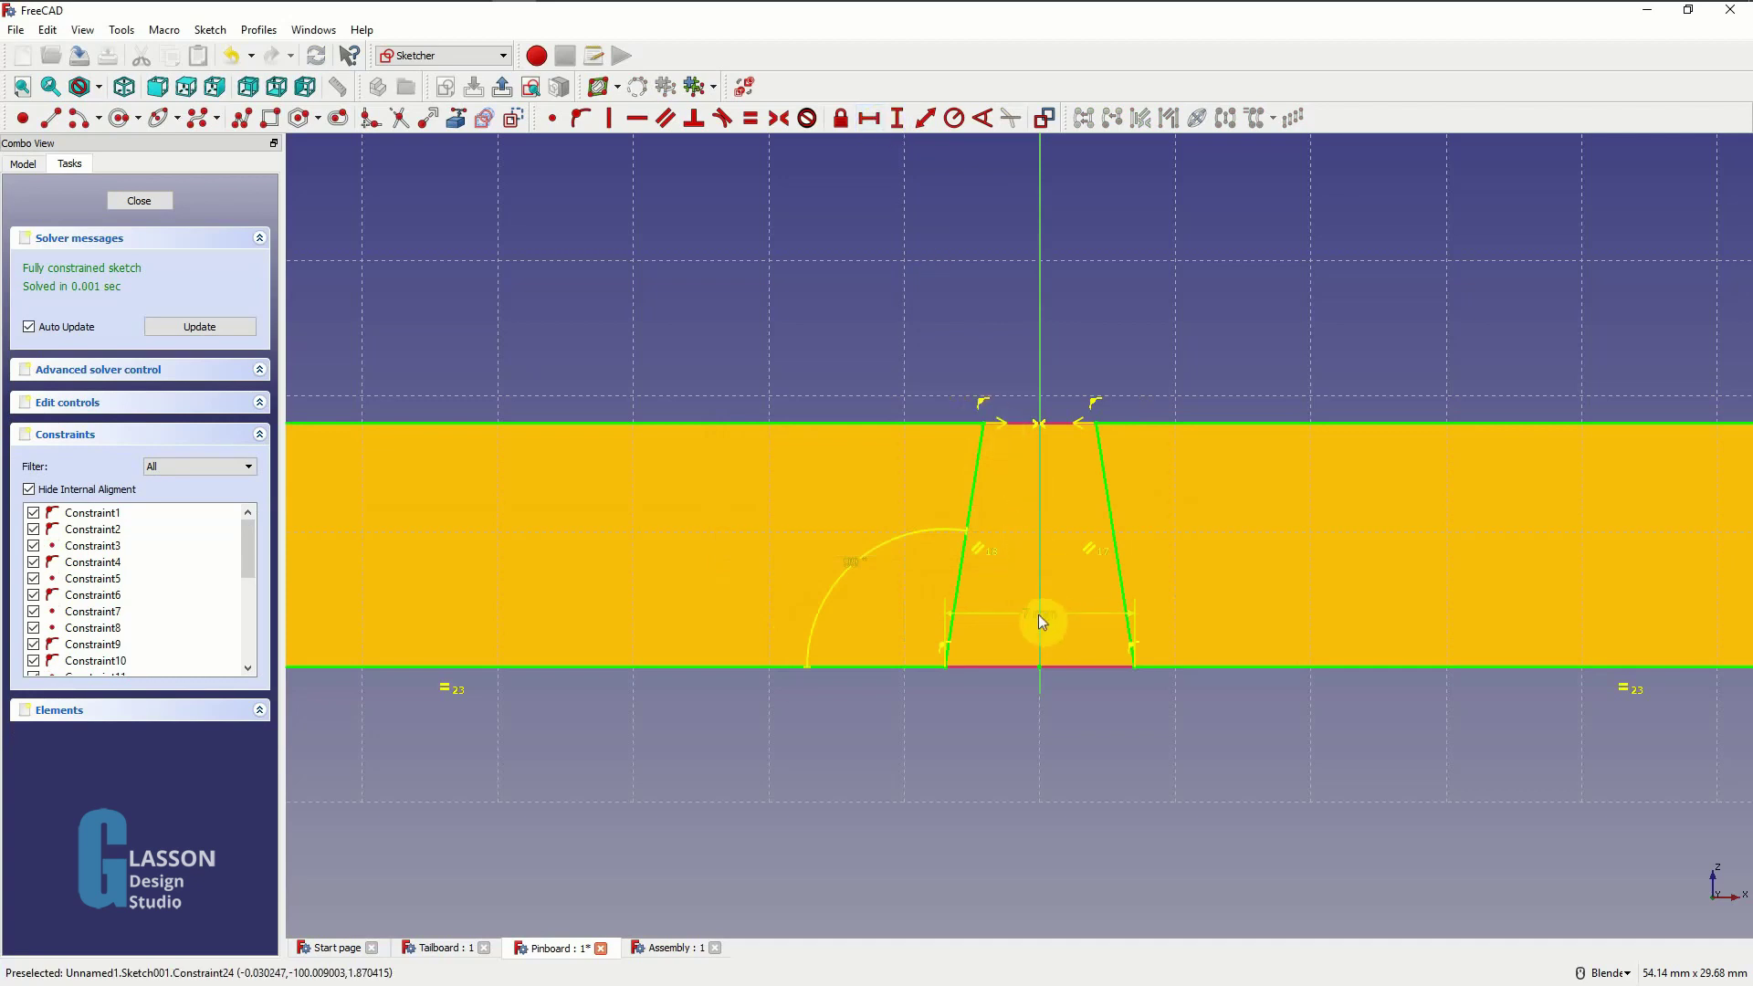
pyautogui.moveTo(1037, 614); pyautogui.dragTo(1036, 802)
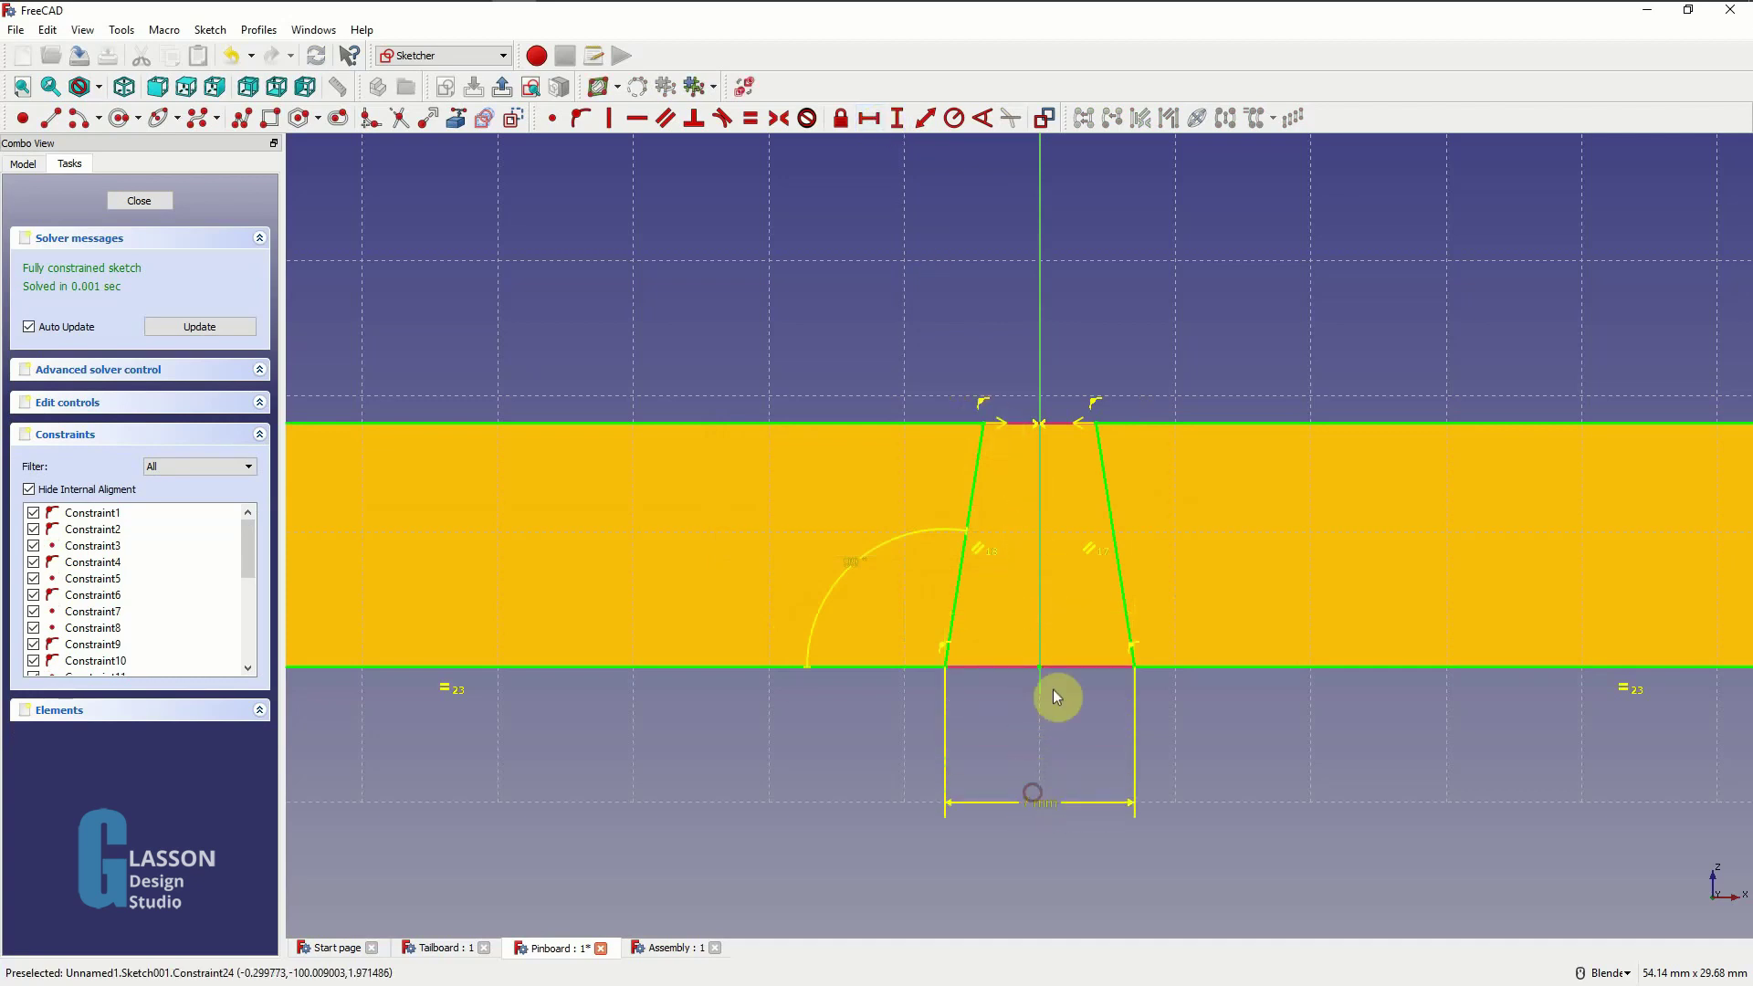
pyautogui.click(155, 201)
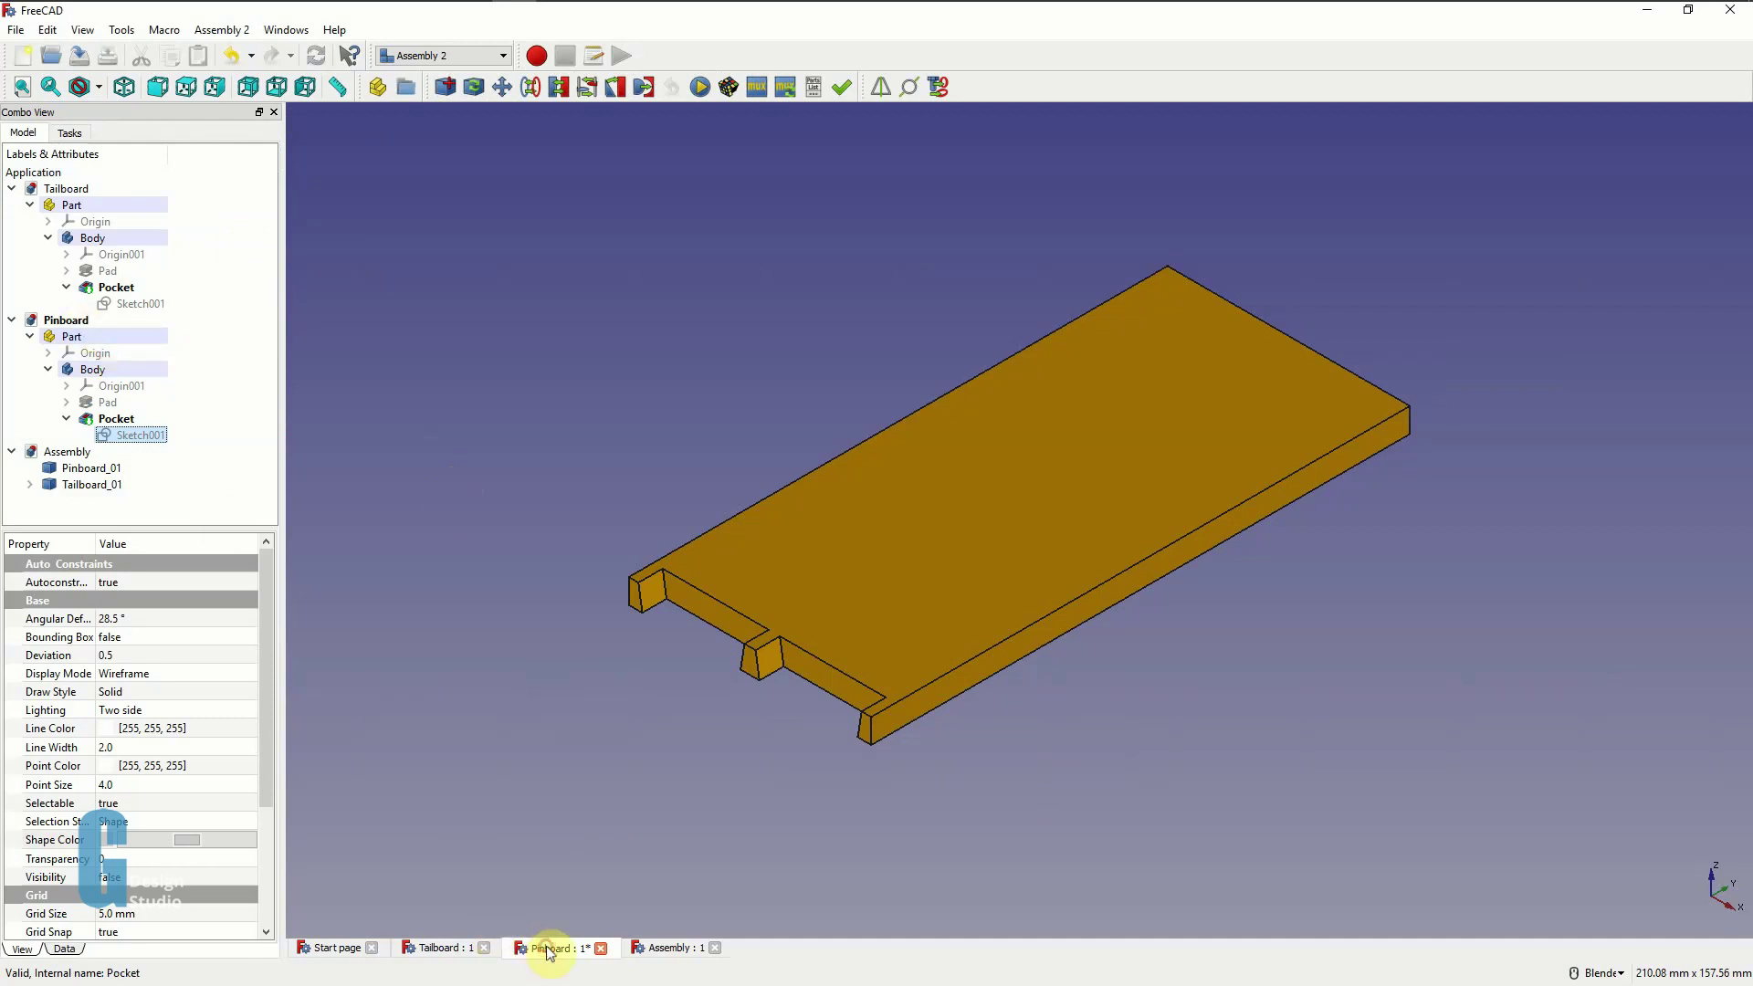
pyautogui.hotkey('ctrl', 's')
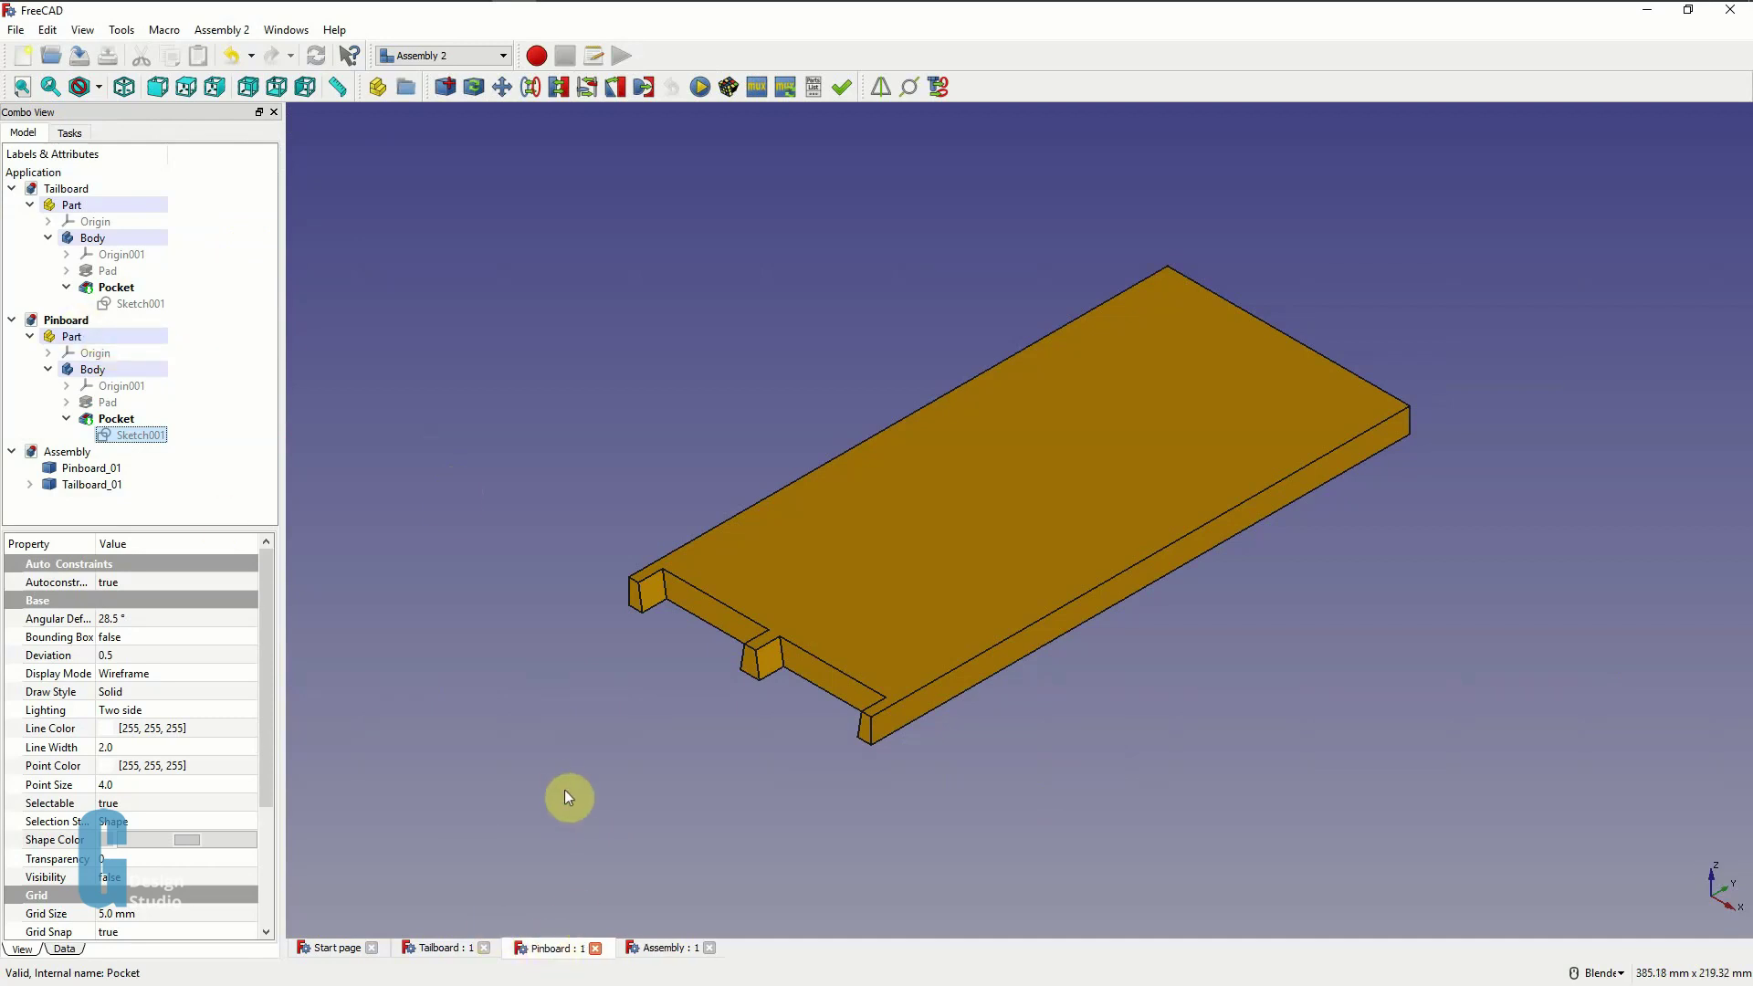
# - Update the imported parts in the Assembly document and save the assembly in a fitted isometric view
pyautogui.click(660, 949)
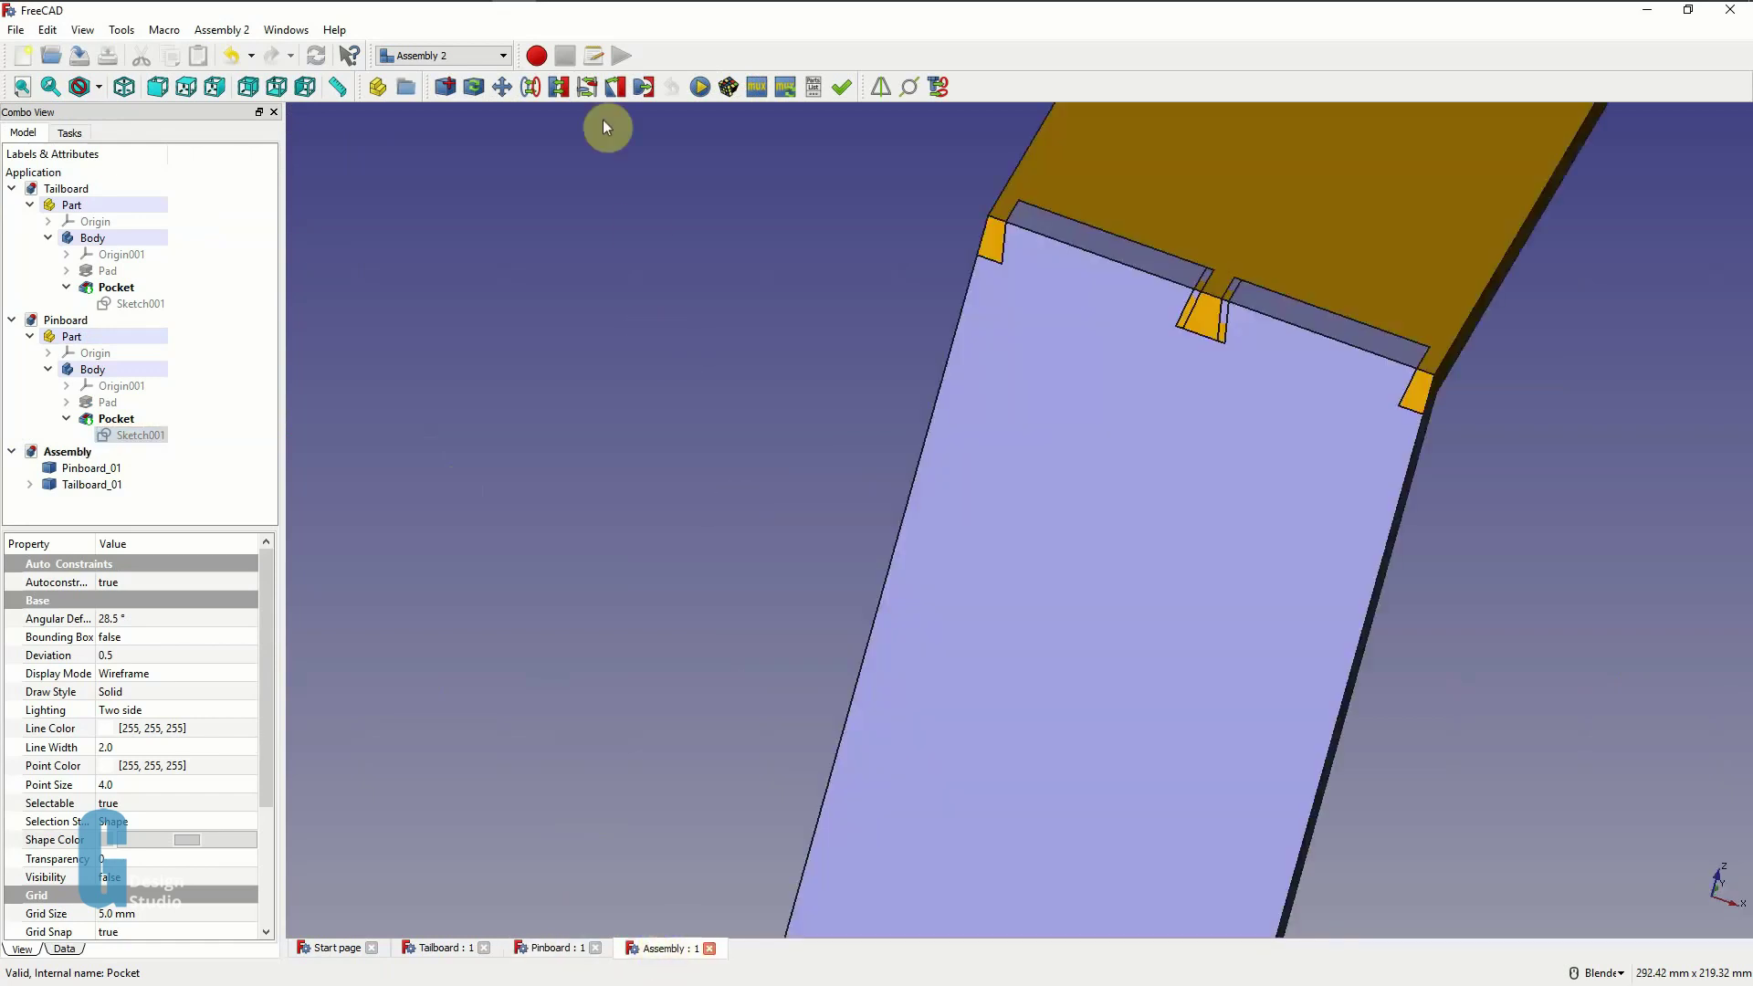
pyautogui.click(474, 88)
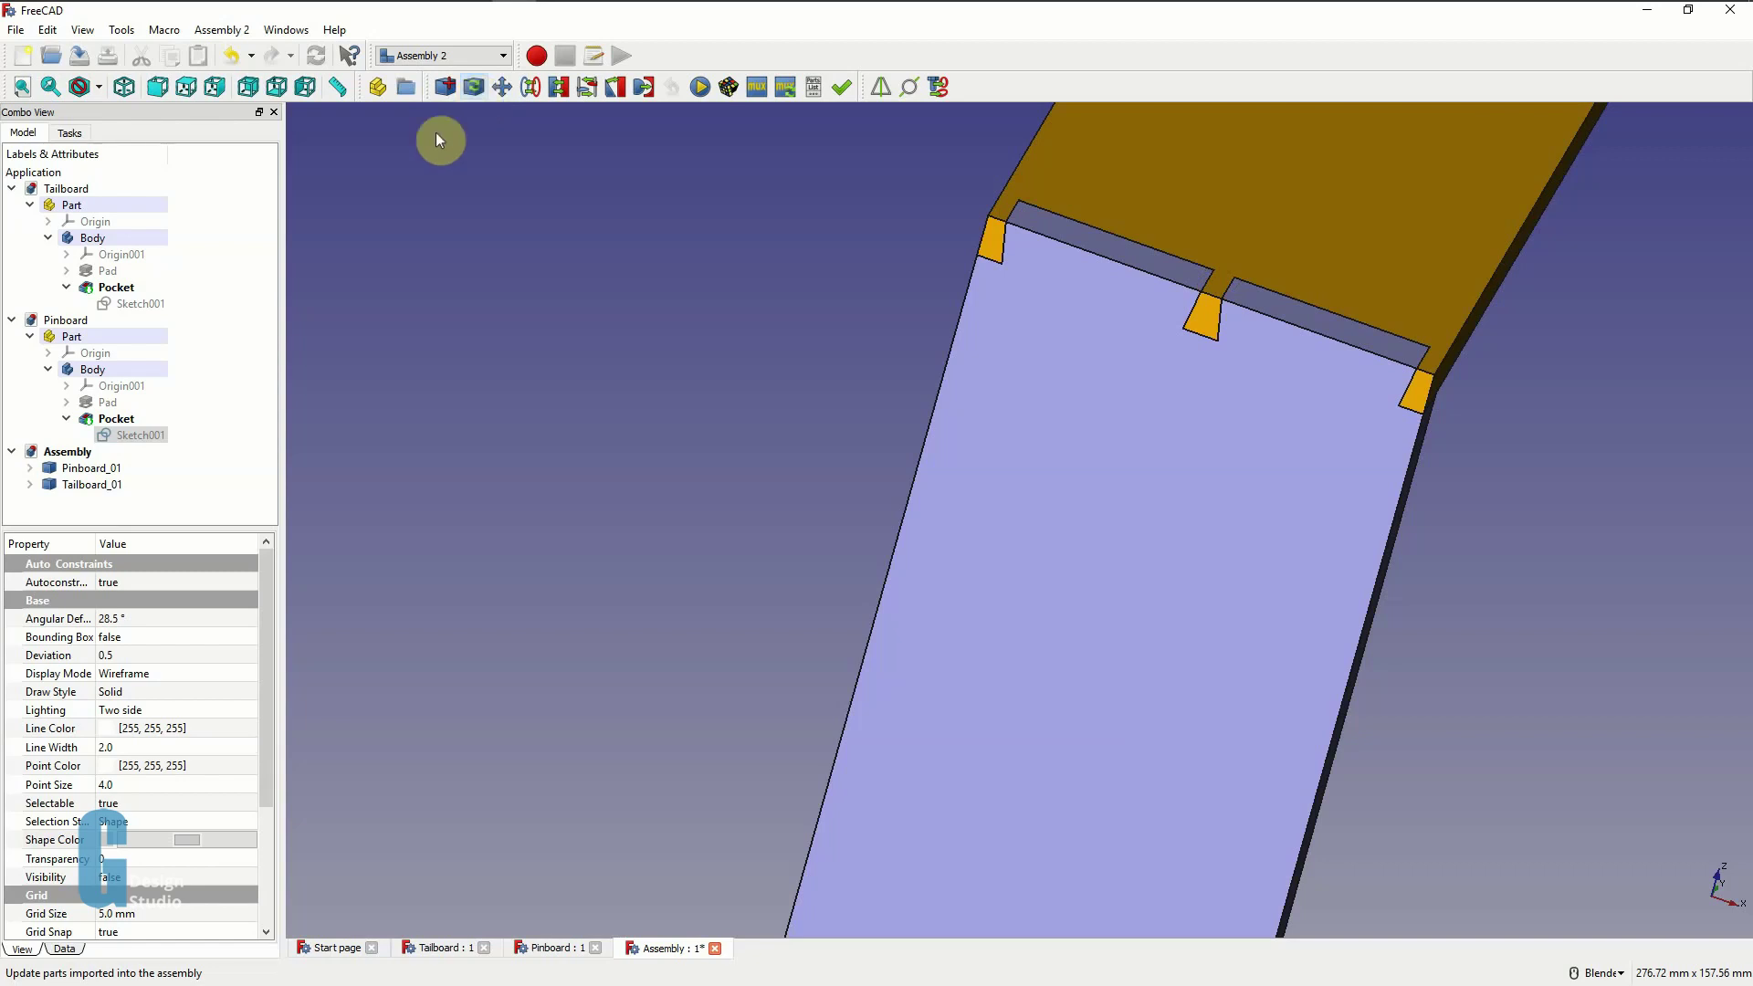
pyautogui.click(125, 88)
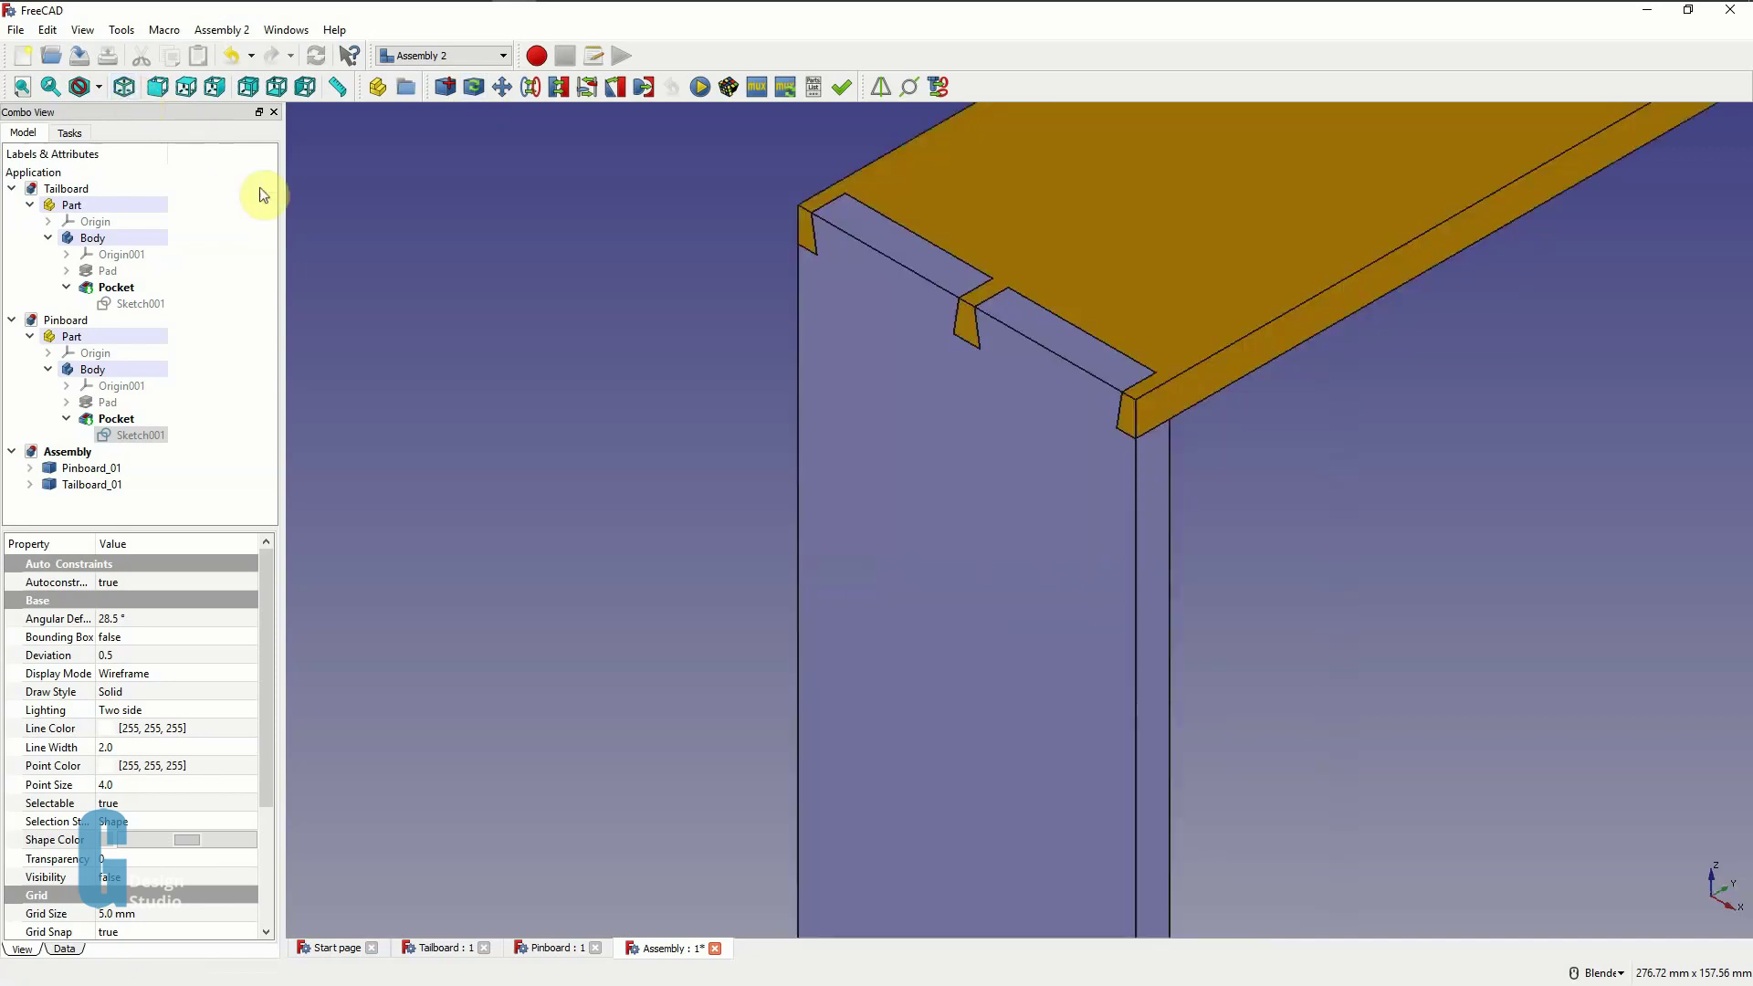
pyautogui.press('v')
pyautogui.press('f')
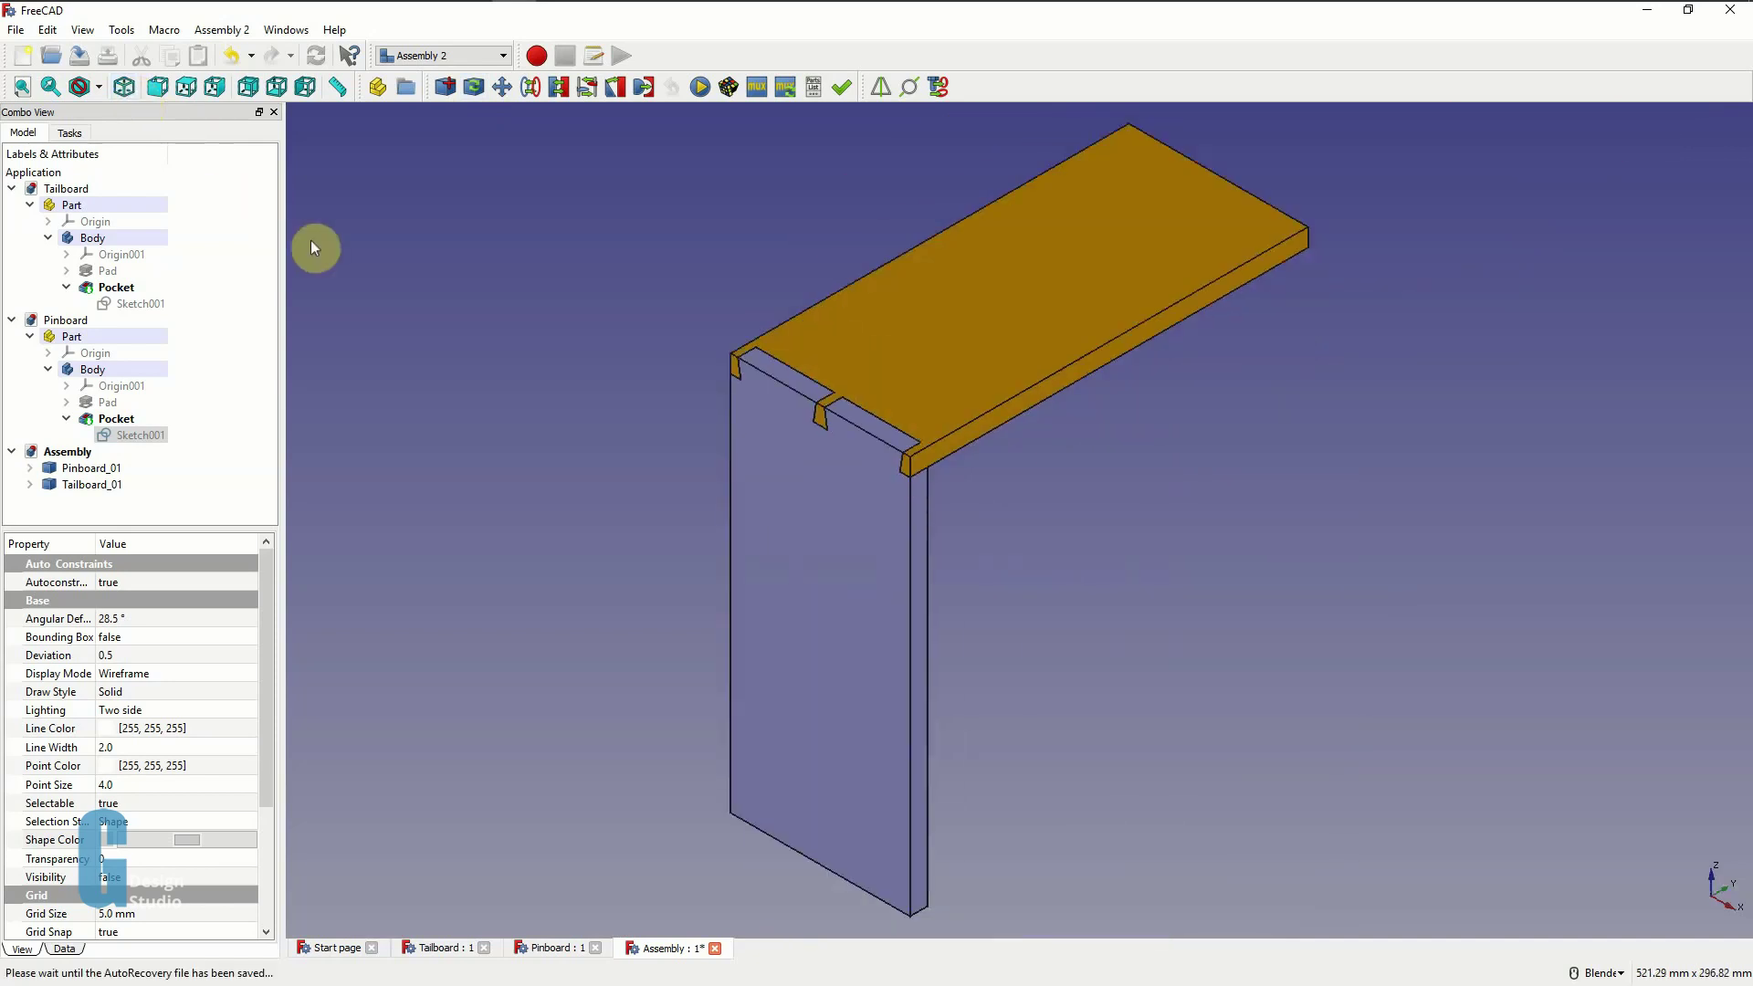
pyautogui.hotkey('ctrl', 's')
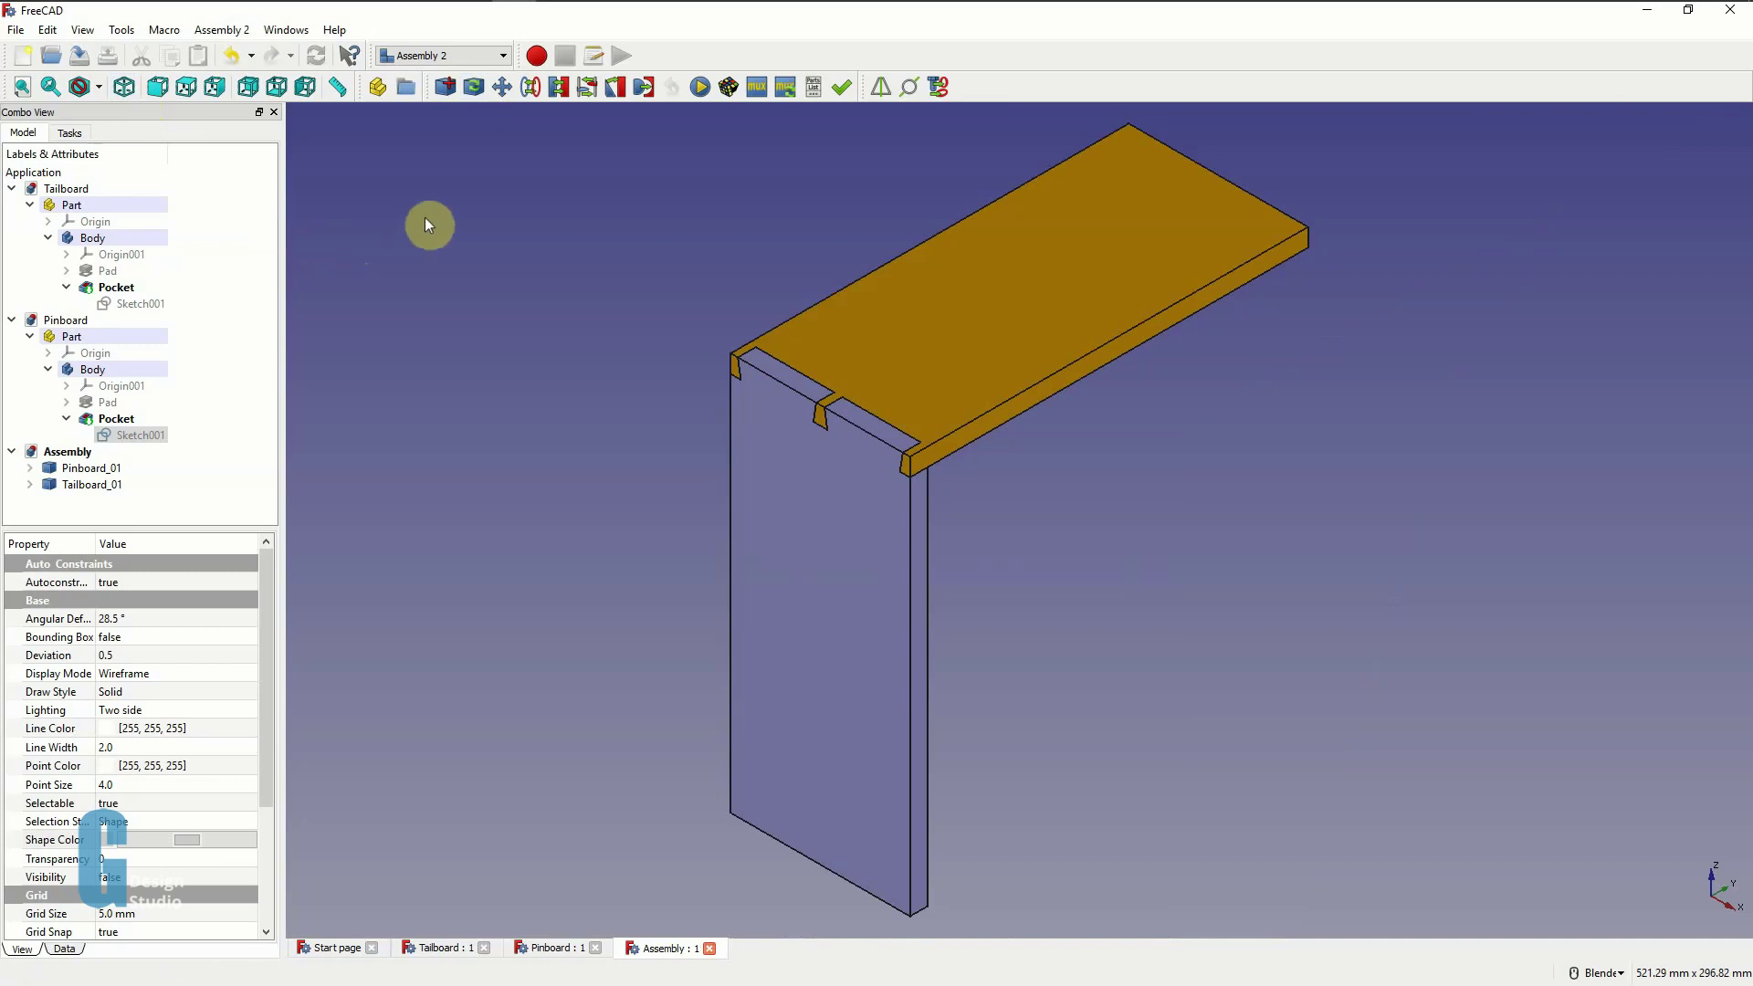
# - In the Exploded Assembly workbench, create an exploded assembly with a simple explosion group based on the Tailboard's broad outer face
pyautogui.click(502, 56)
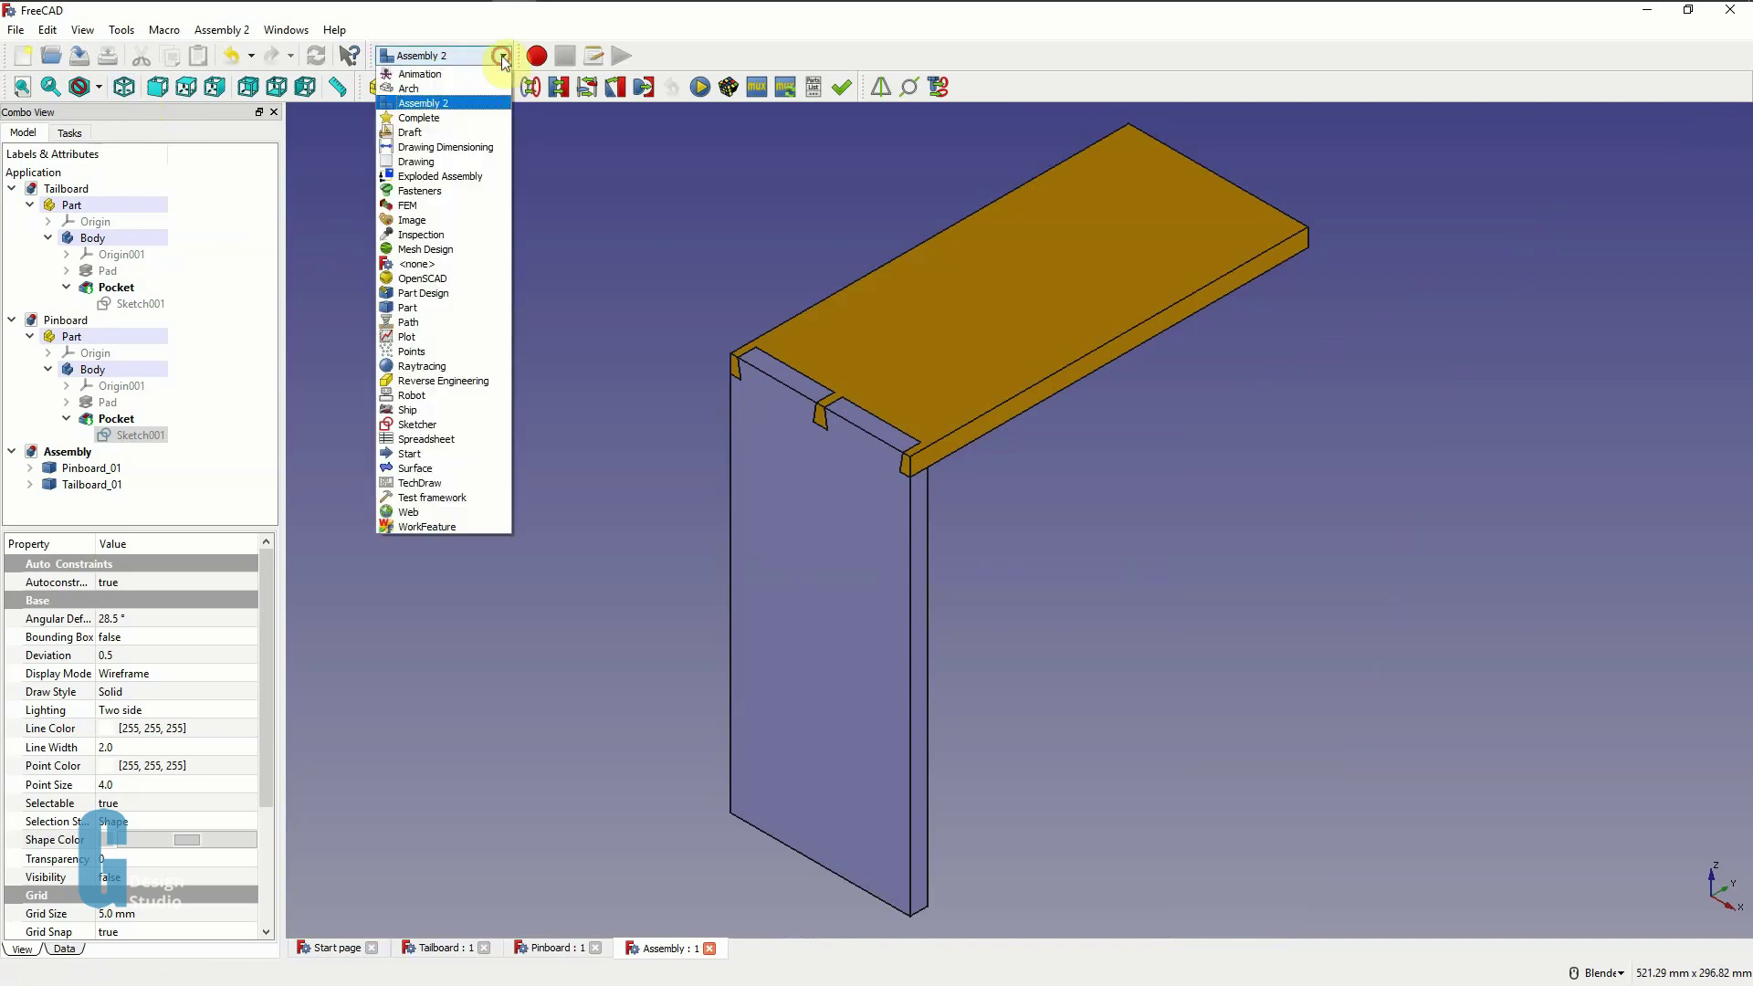
pyautogui.click(463, 175)
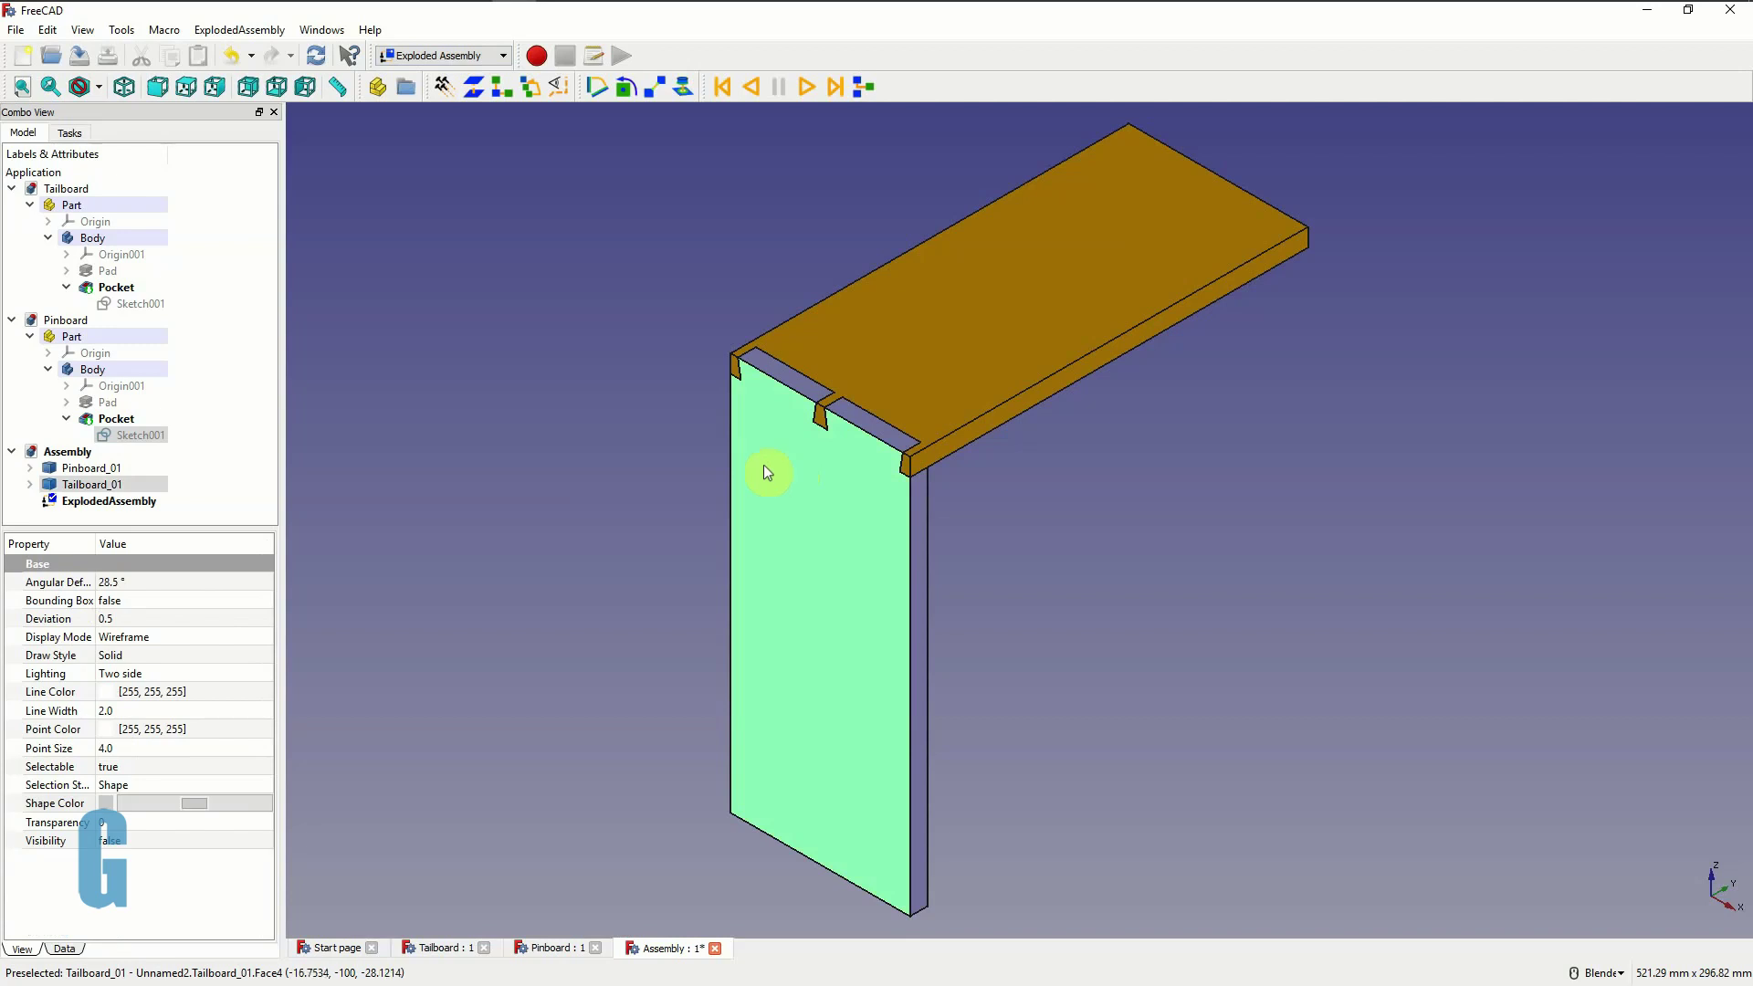
pyautogui.click(476, 95)
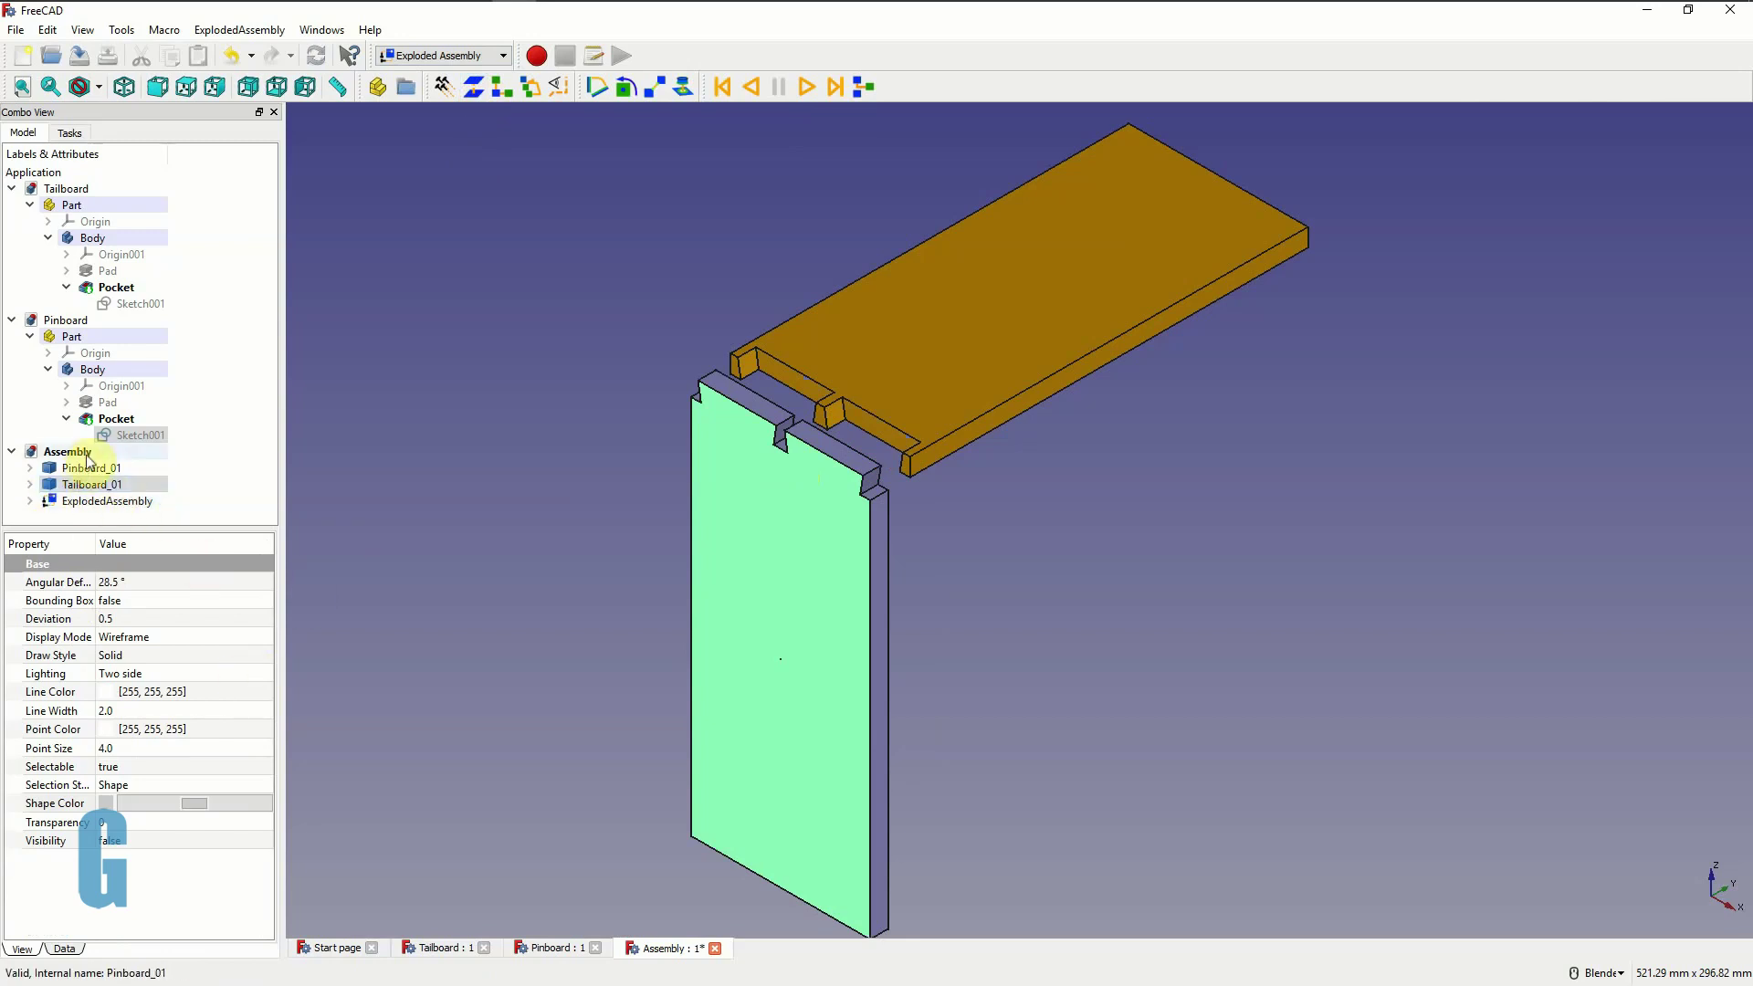
# - Set the simple explosion group's animation steps to 180 and its distance to 200
pyautogui.click(30, 502)
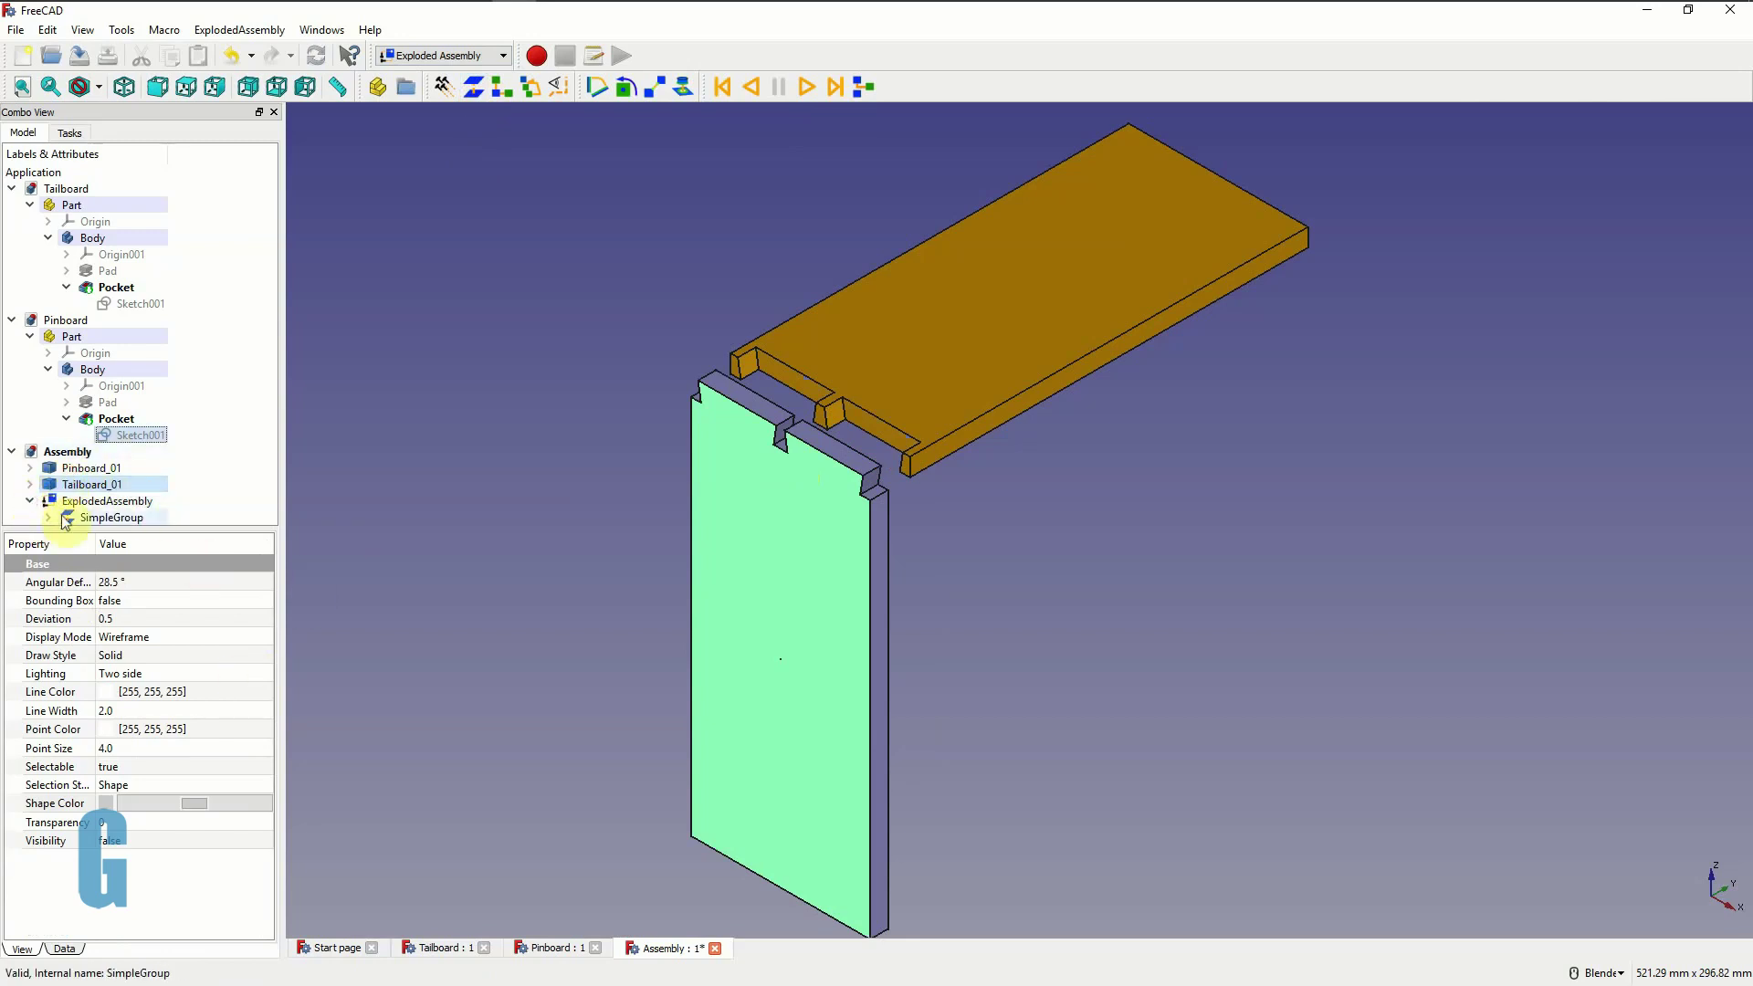
pyautogui.click(48, 518)
pyautogui.click(86, 487)
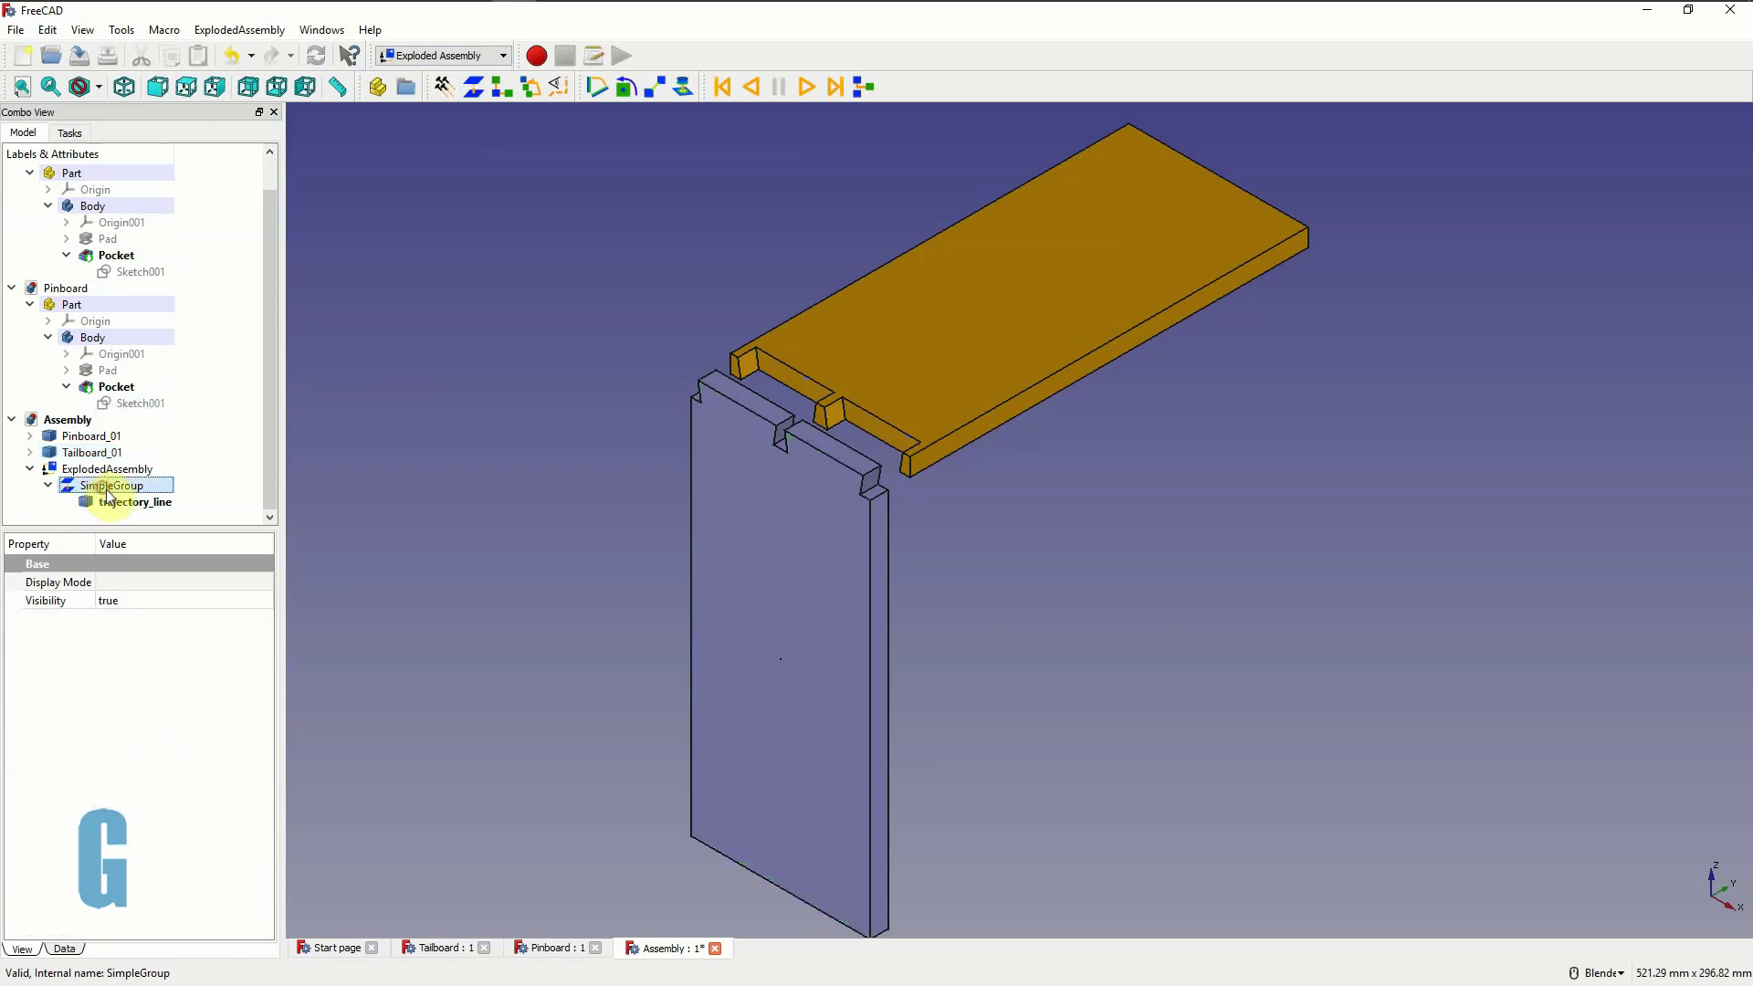
pyautogui.click(66, 949)
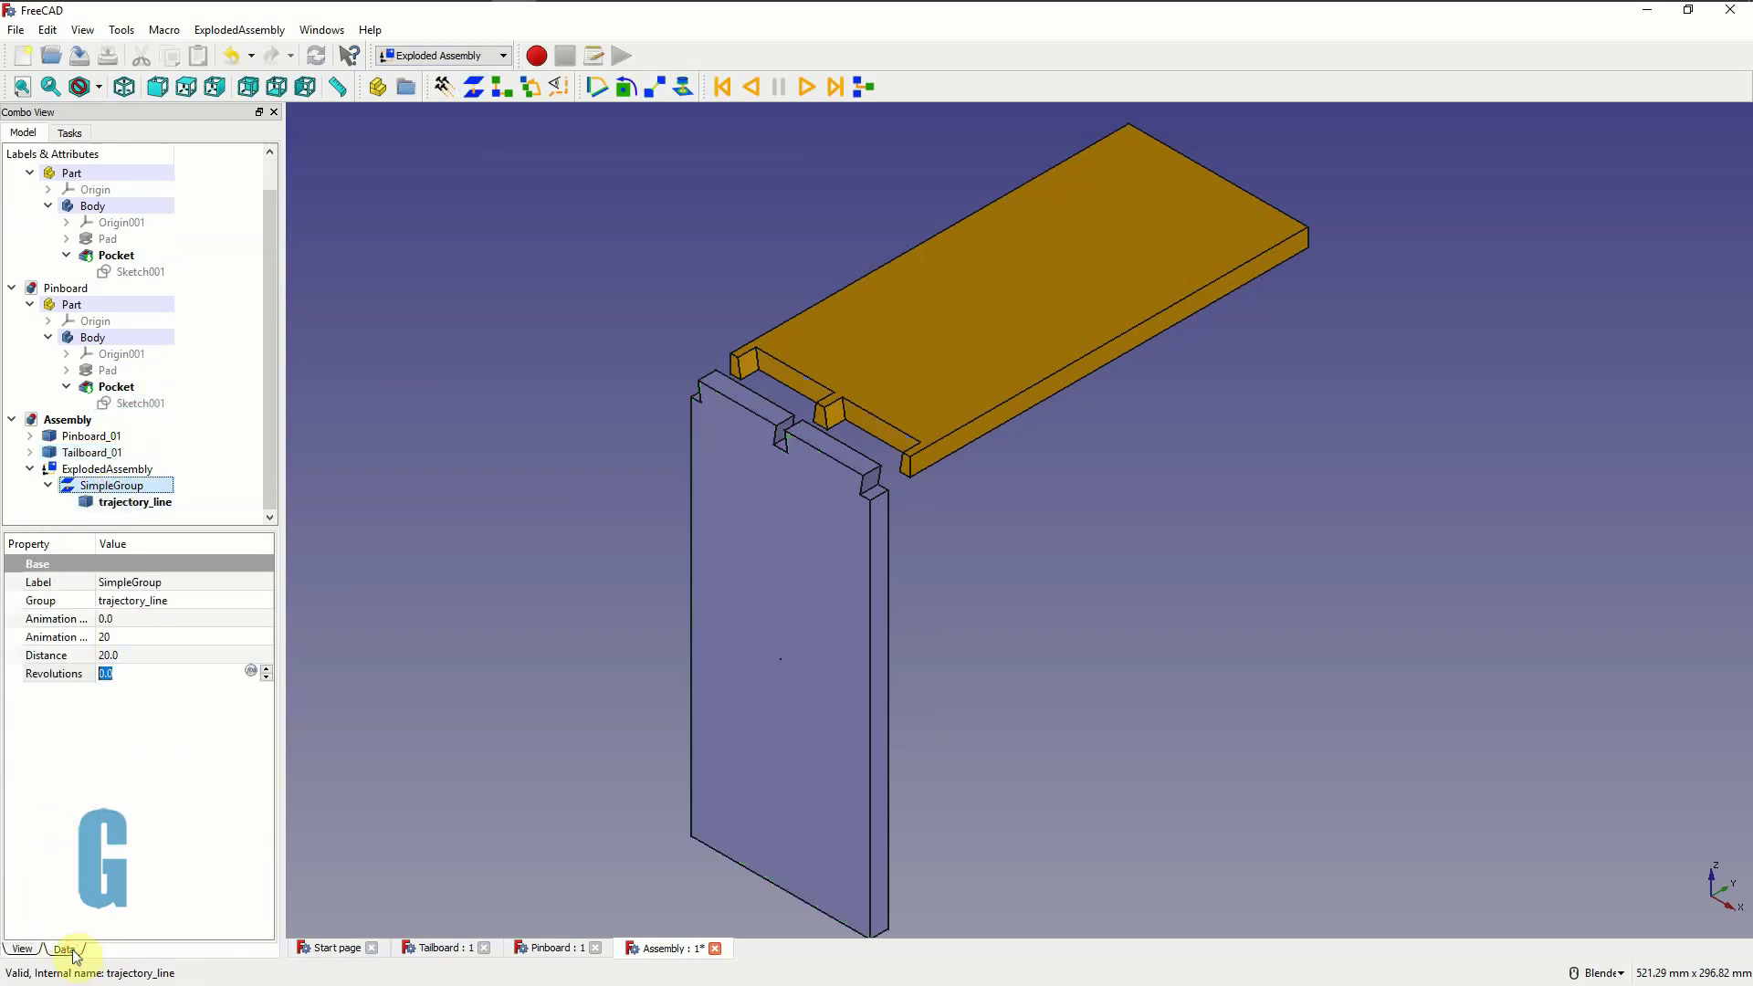
pyautogui.click(128, 635)
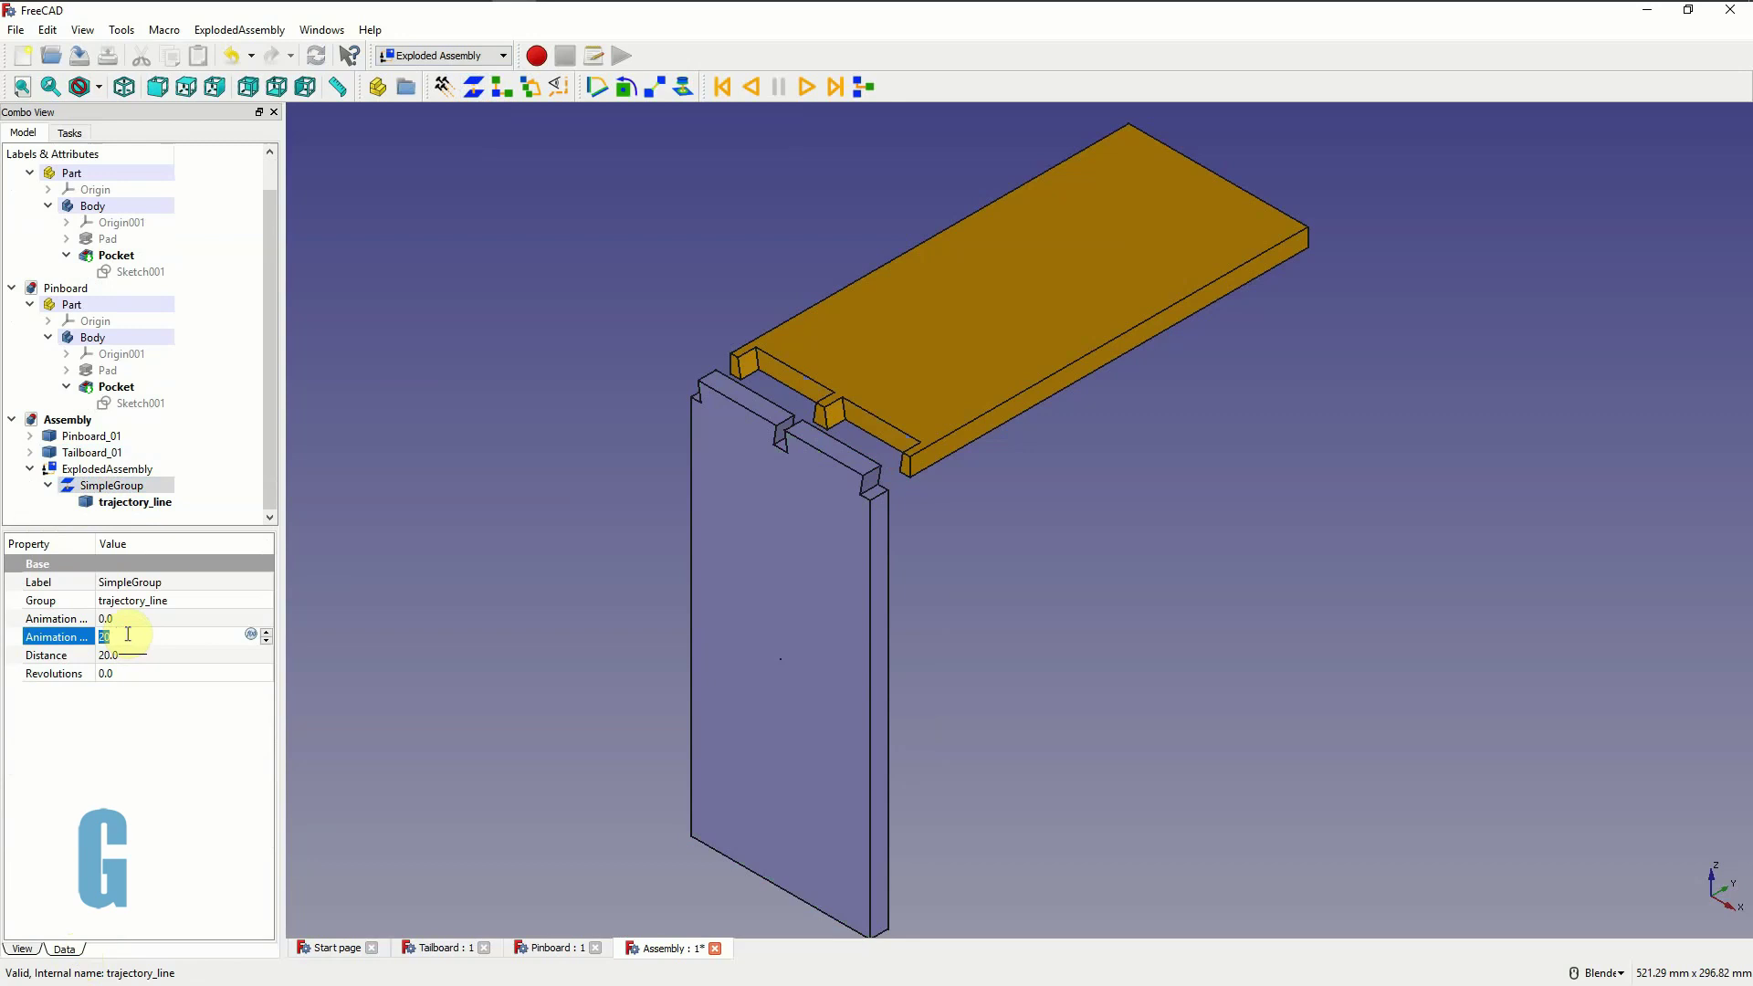
pyautogui.write('180')
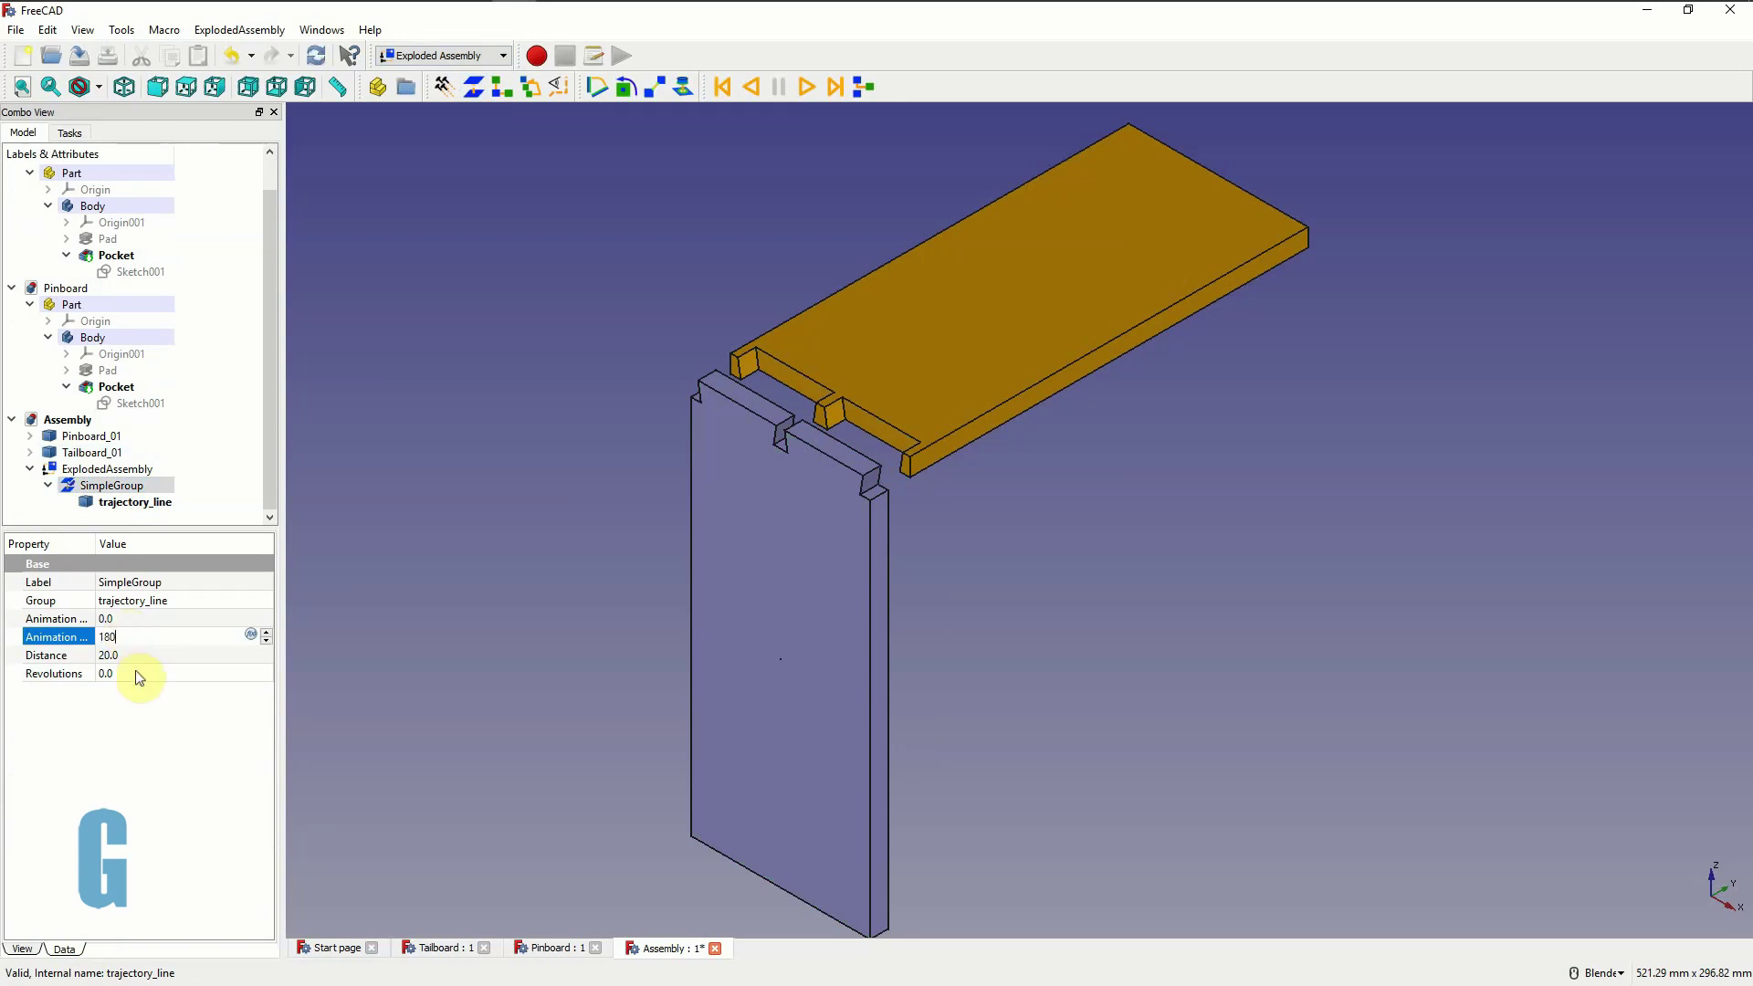
pyautogui.click(129, 654)
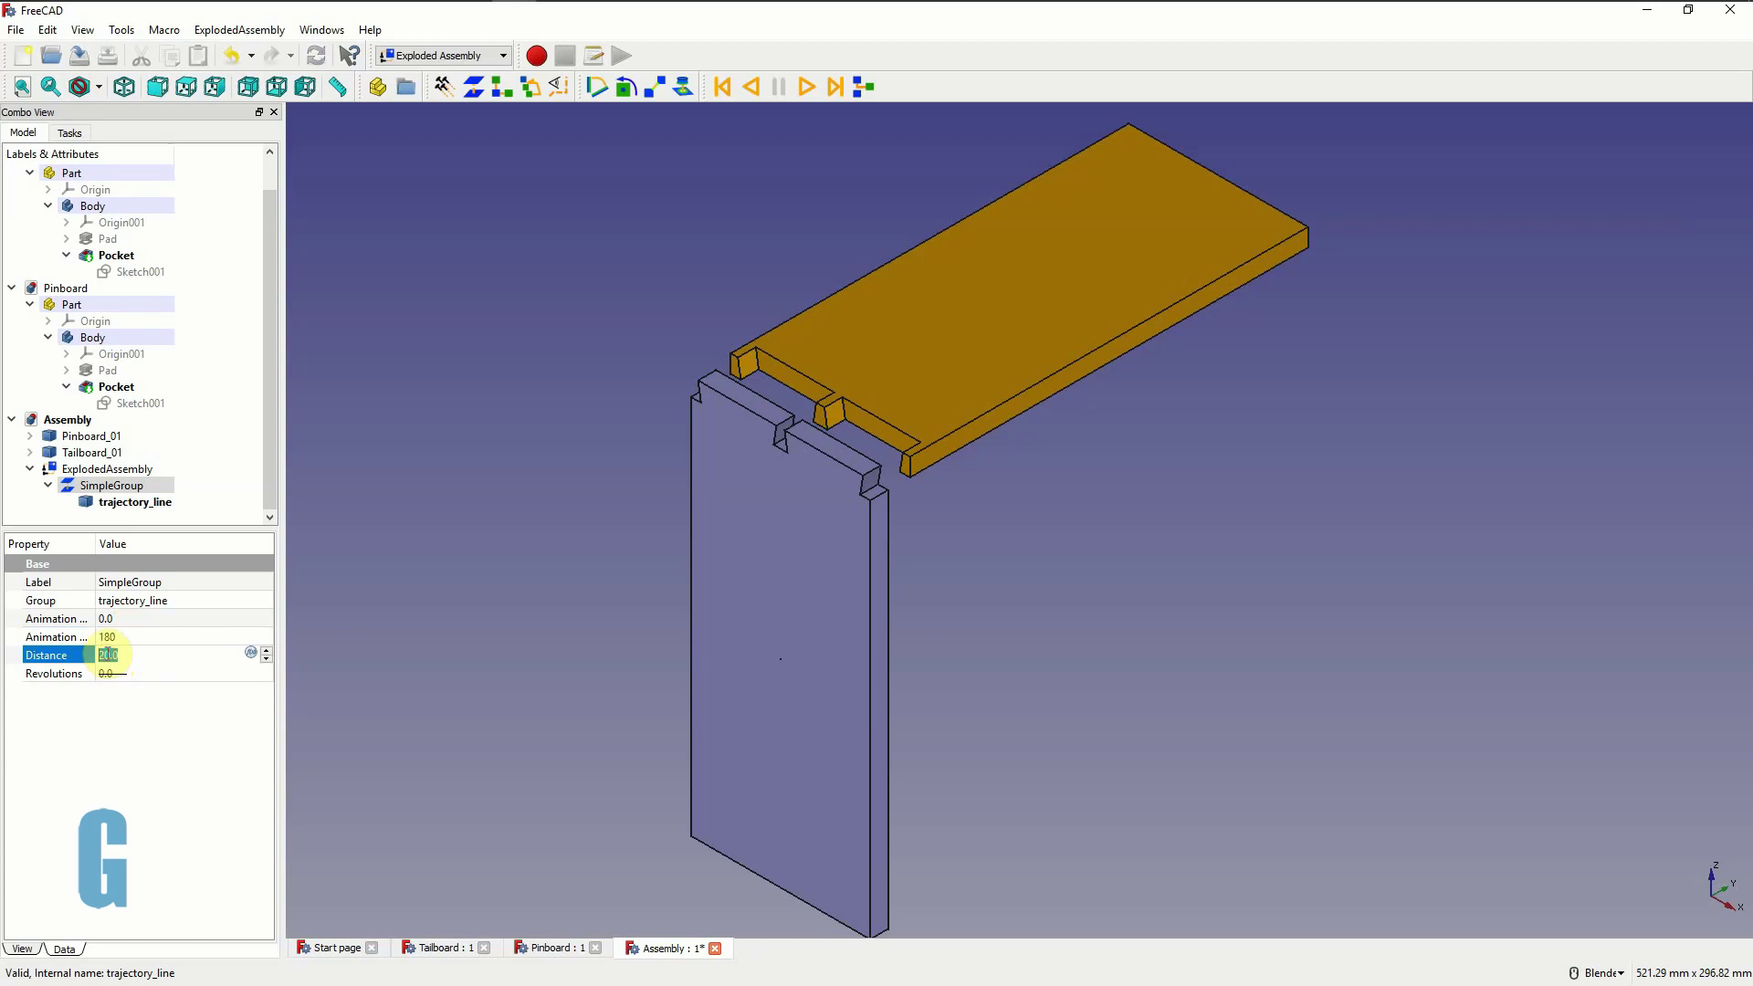
pyautogui.write('200.0')
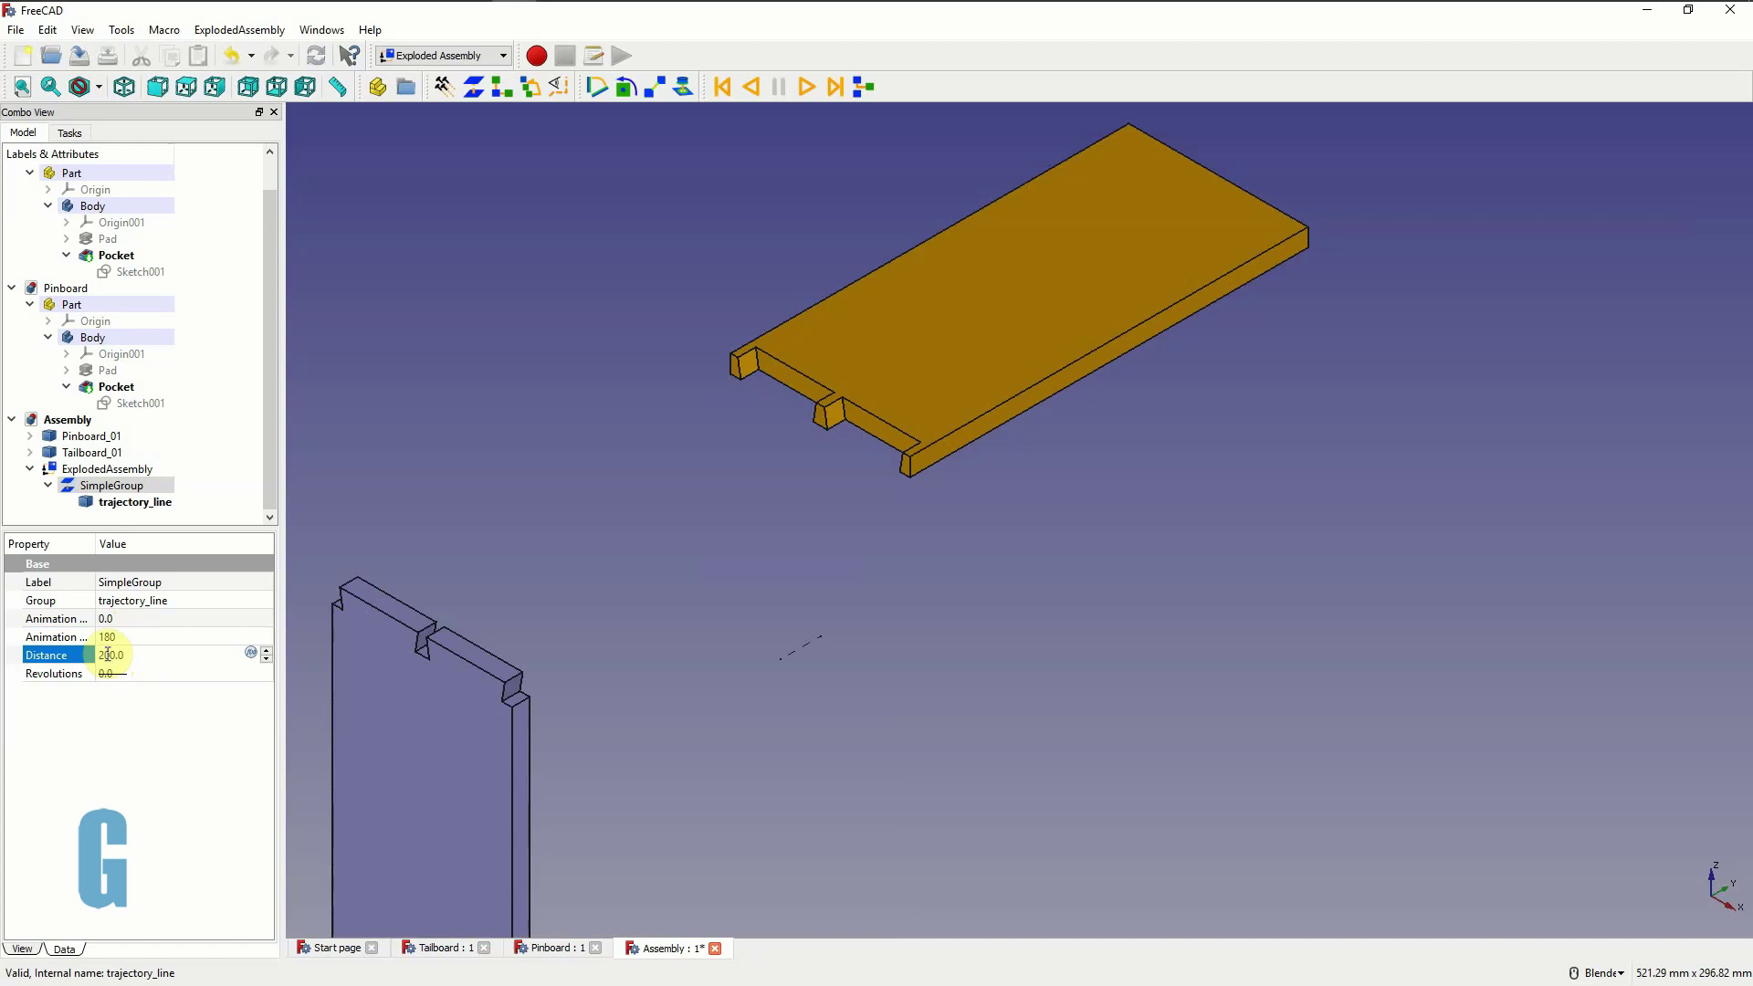
# - Play the assembly animation backward to close the joint and forward to pull the Tailboard away from the Pinboard
pyautogui.click(645, 550)
pyautogui.press('v')
pyautogui.press('f')
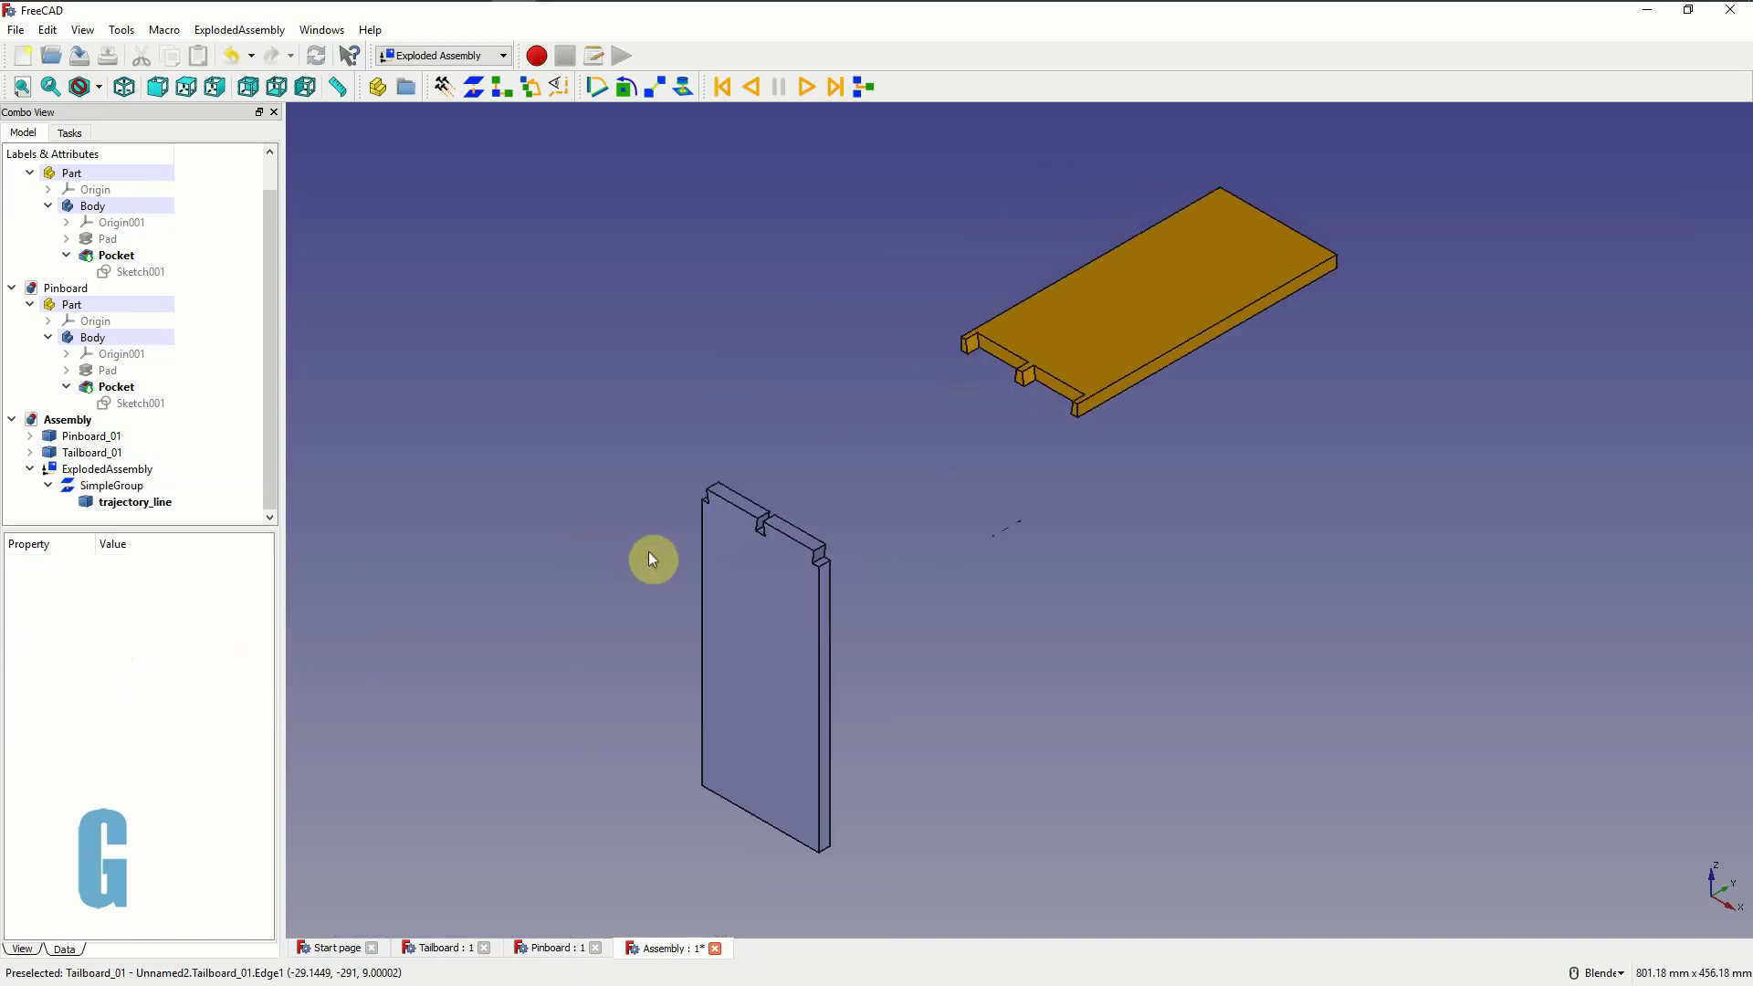
pyautogui.click(754, 87)
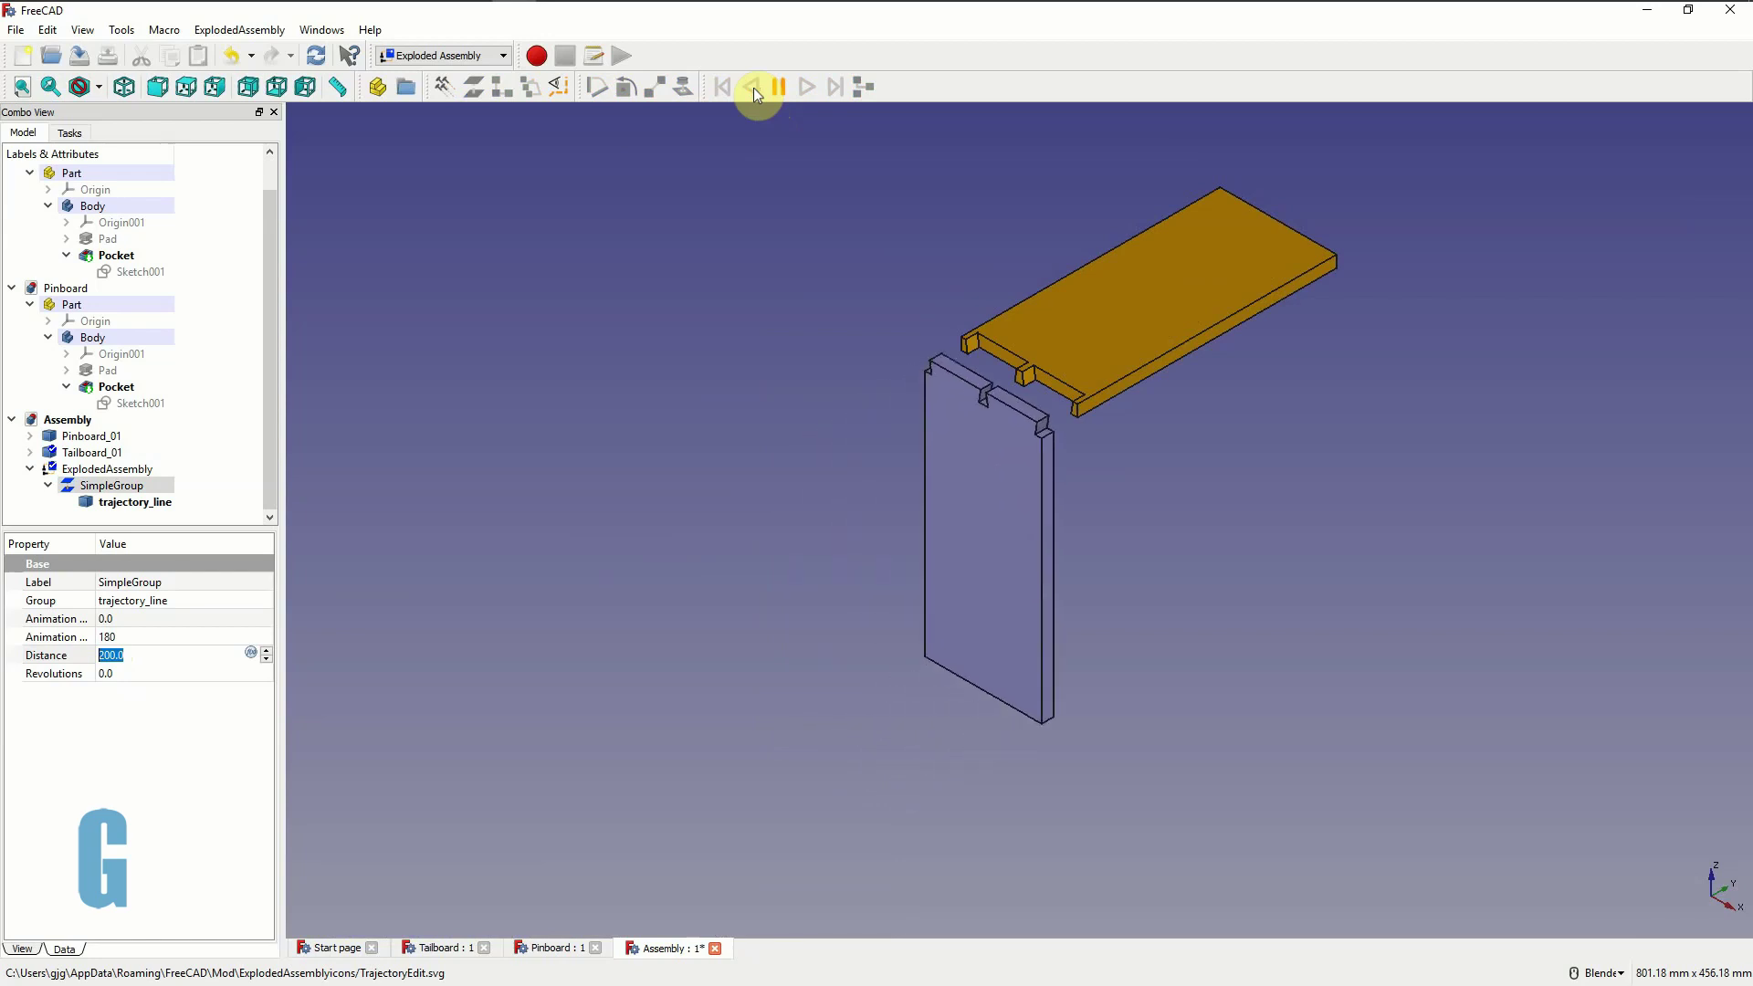
pyautogui.click(807, 86)
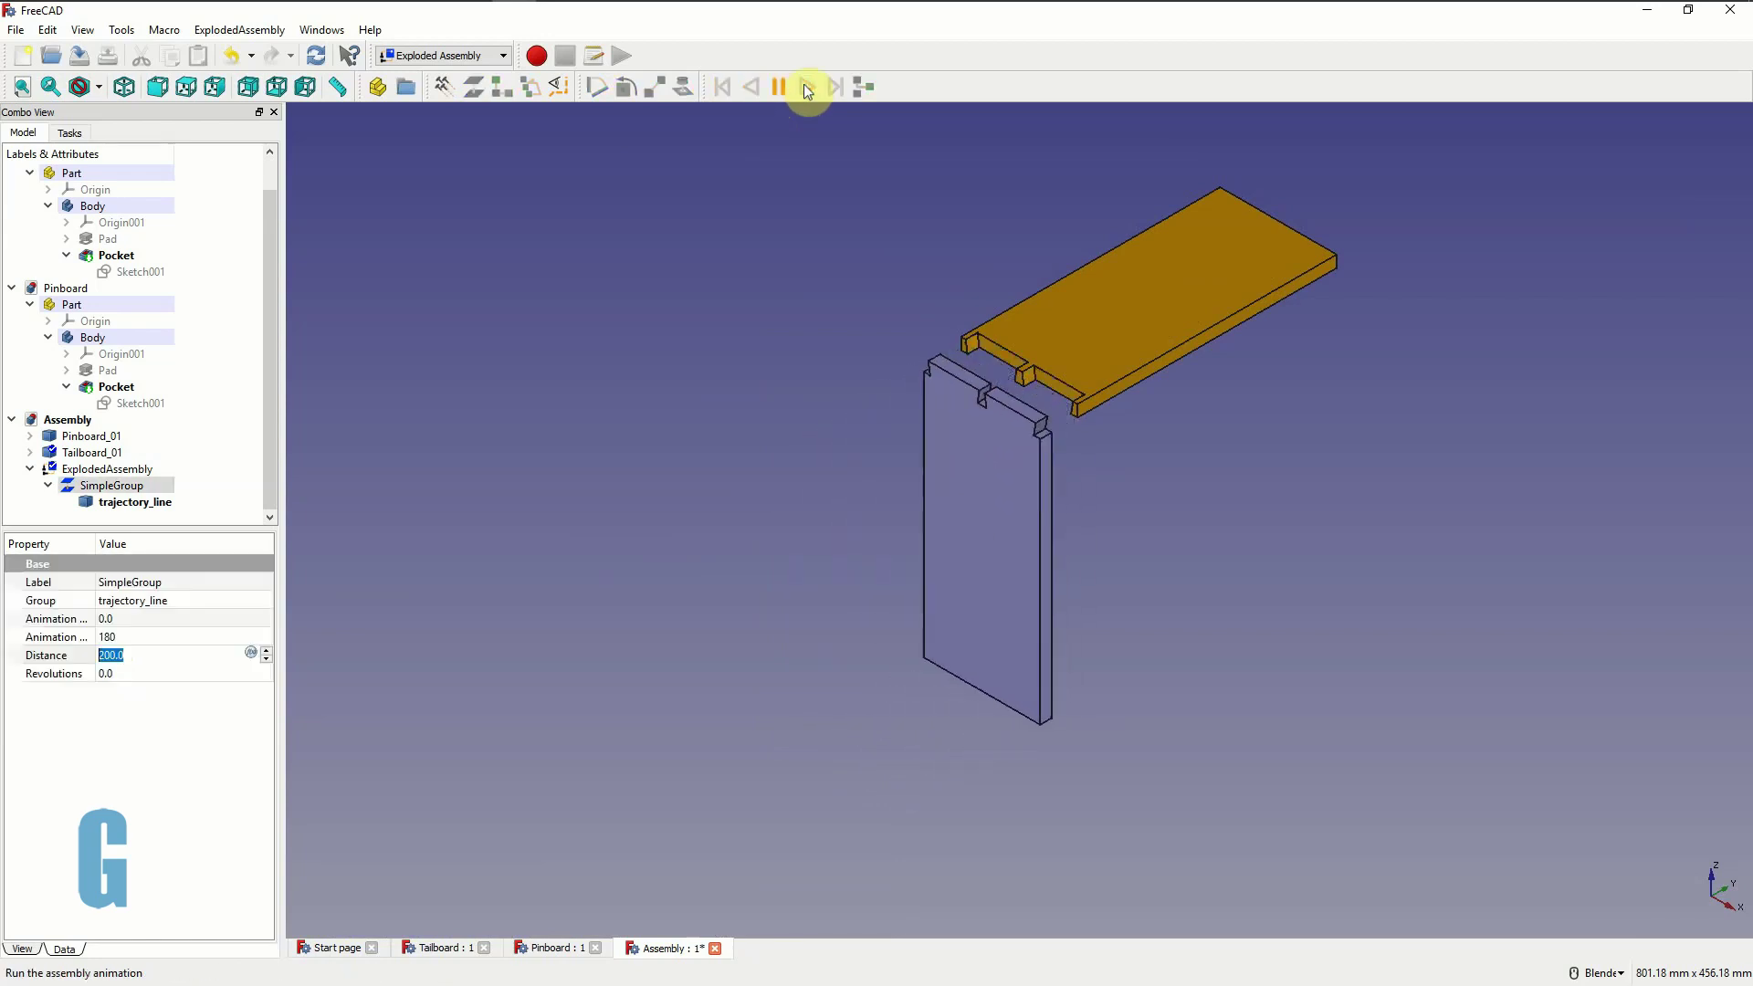